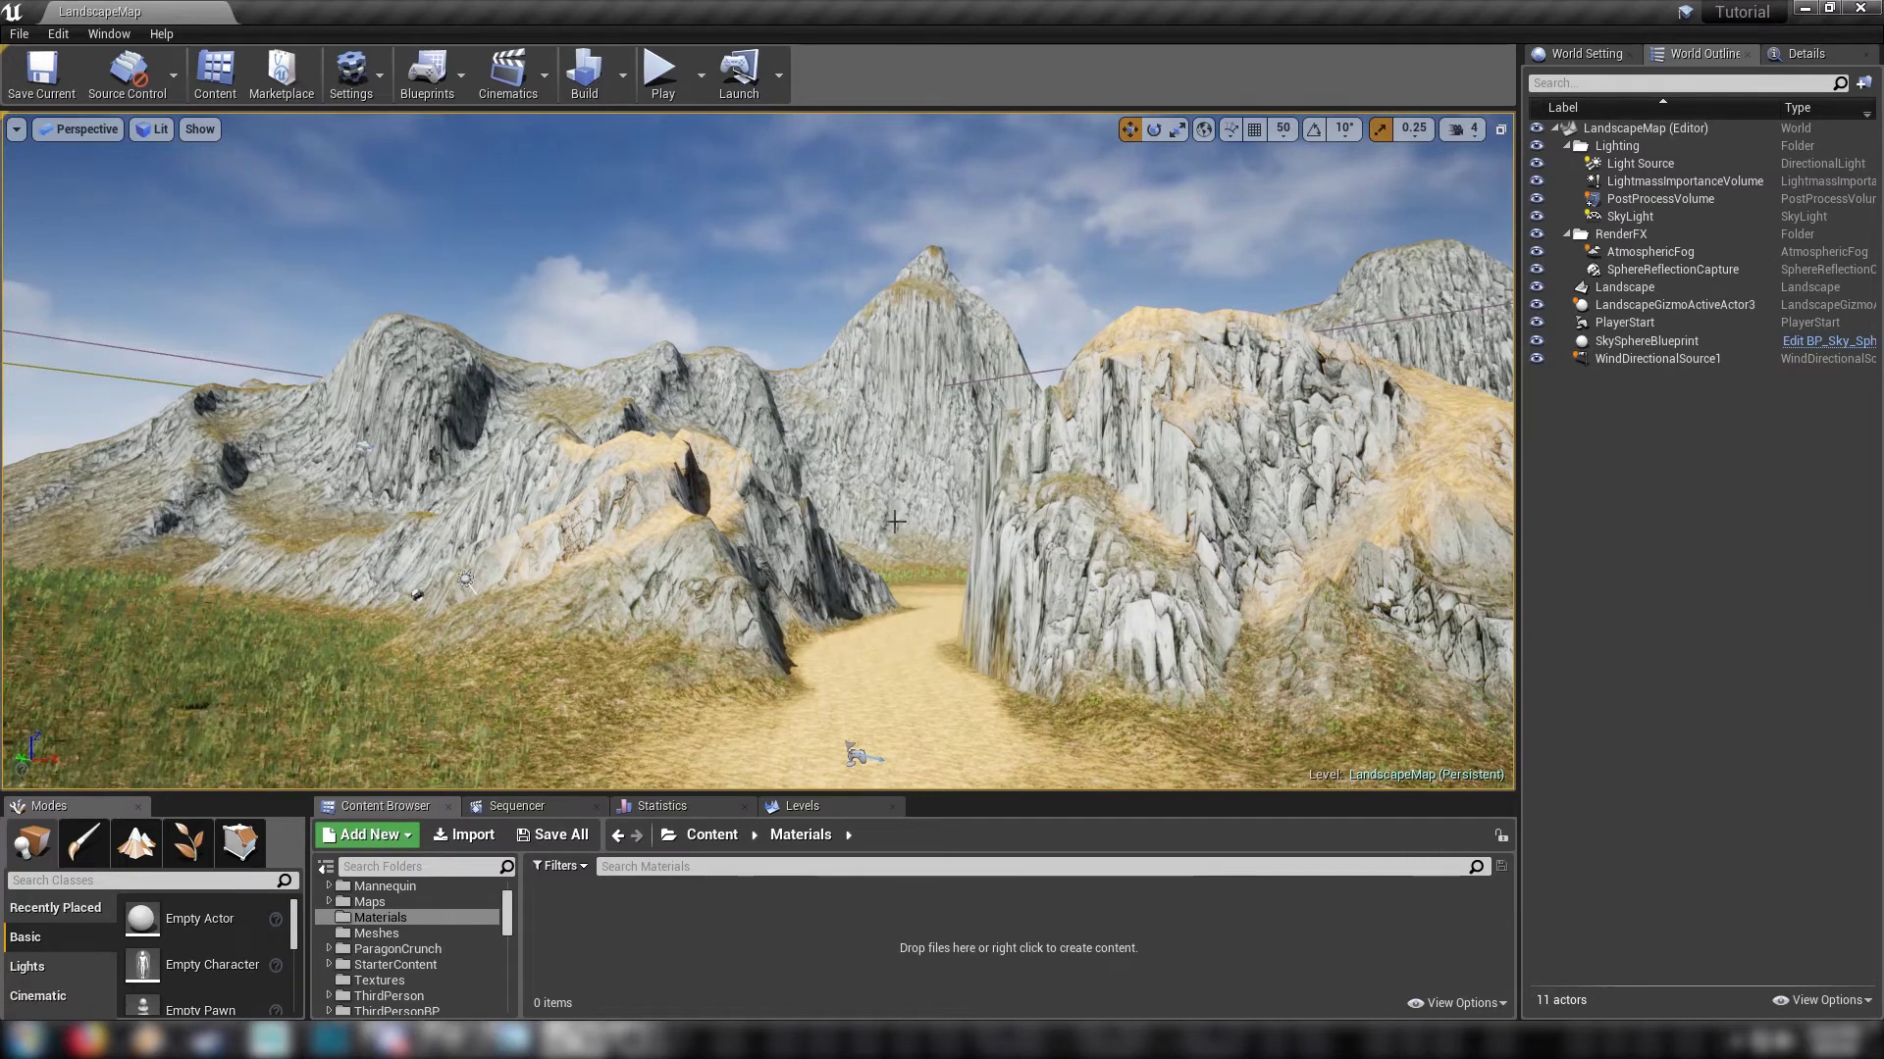
middle_drag(874, 490, 867, 493)
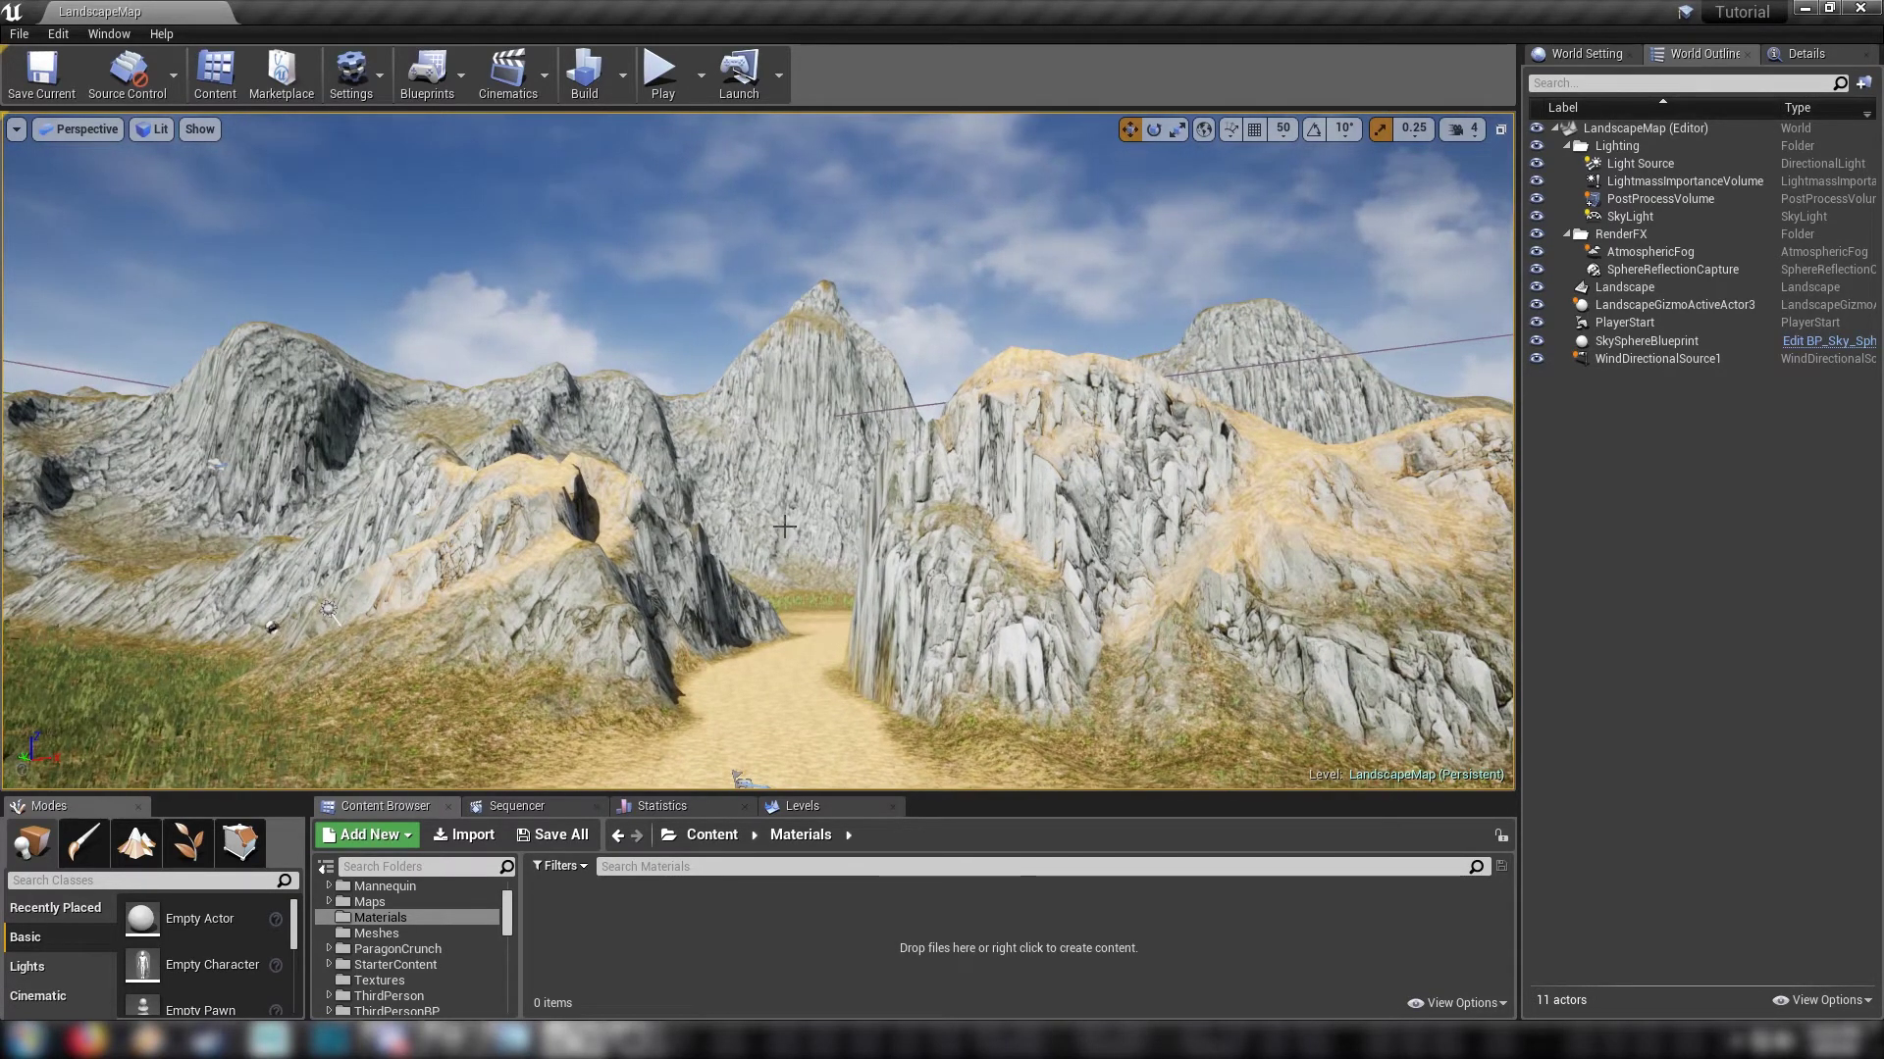
mouse_move(785, 527)
right_down()
mouse_move(697, 536)
mouse_move(802, 526)
right_up()
middle_drag(726, 529, 789, 615)
right_drag(757, 589, 633, 559)
Step: Create a material named ColoredFog_MAT in the Materials folder and make a material instance from it
right_click(661, 930)
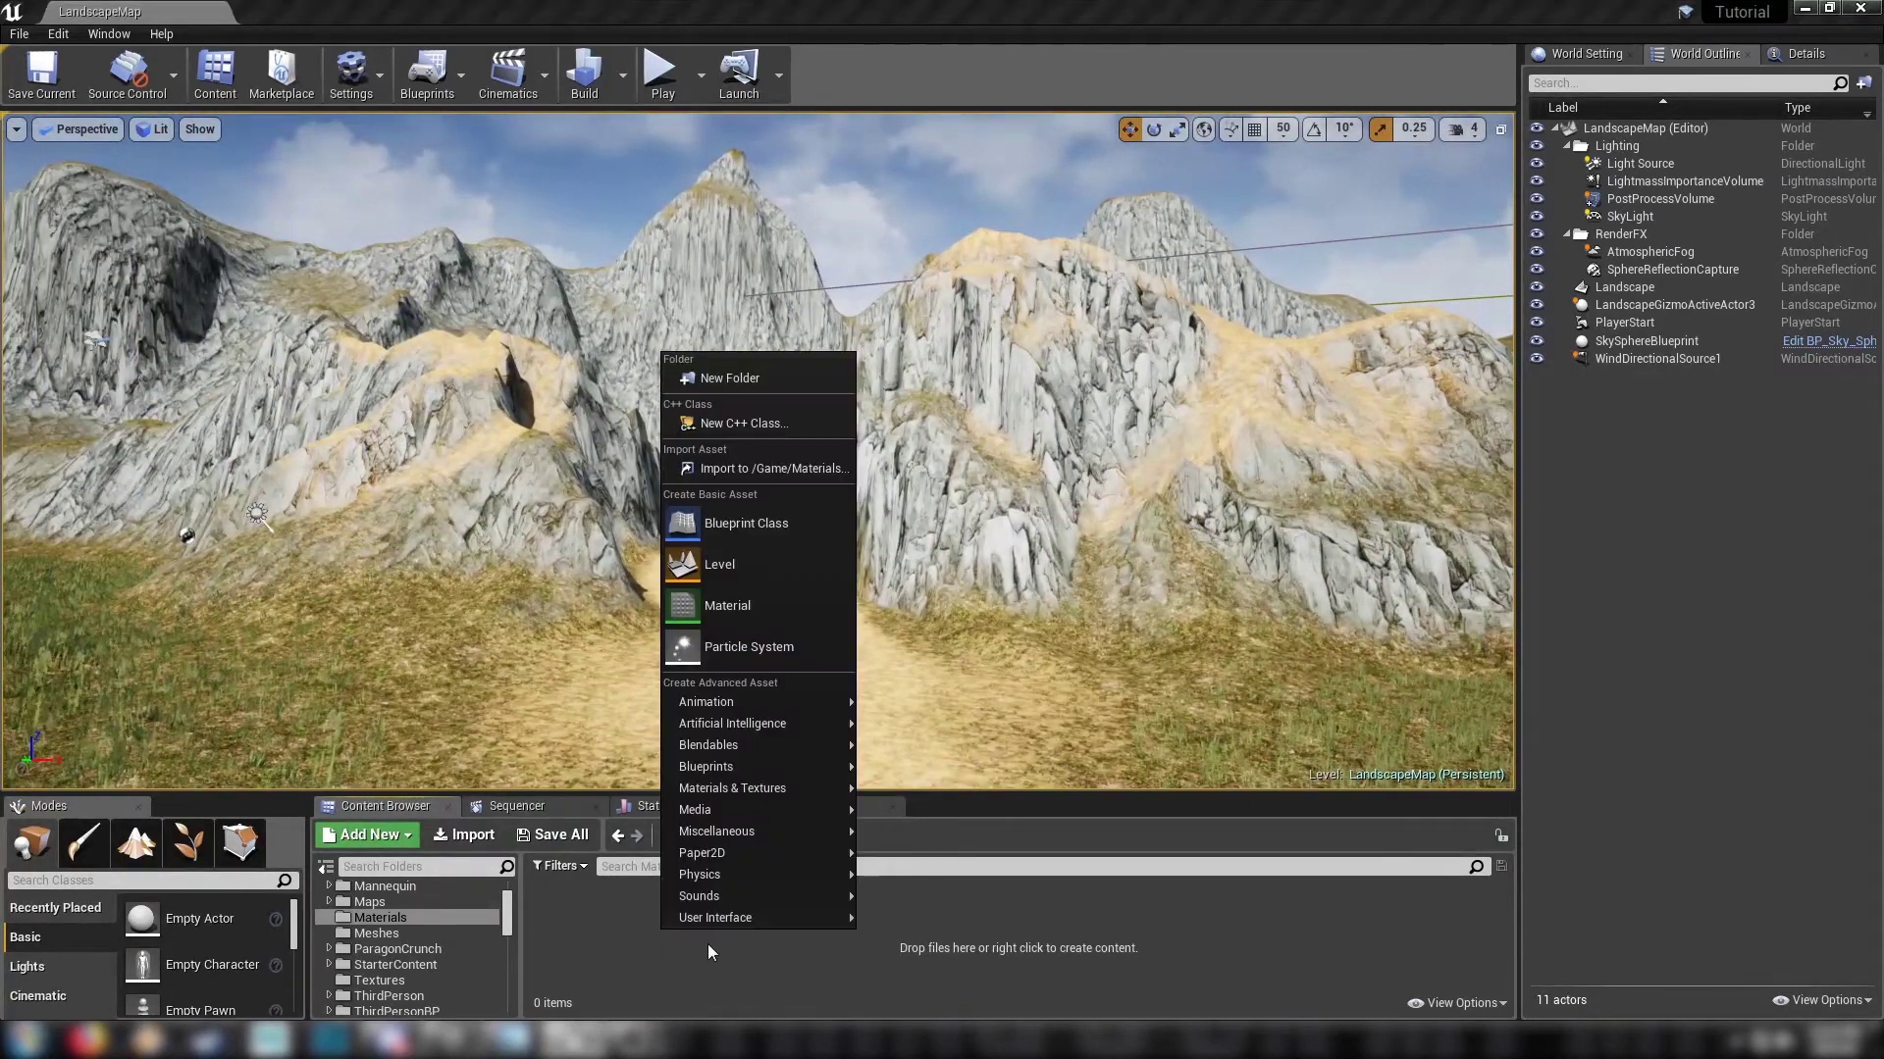
click(738, 596)
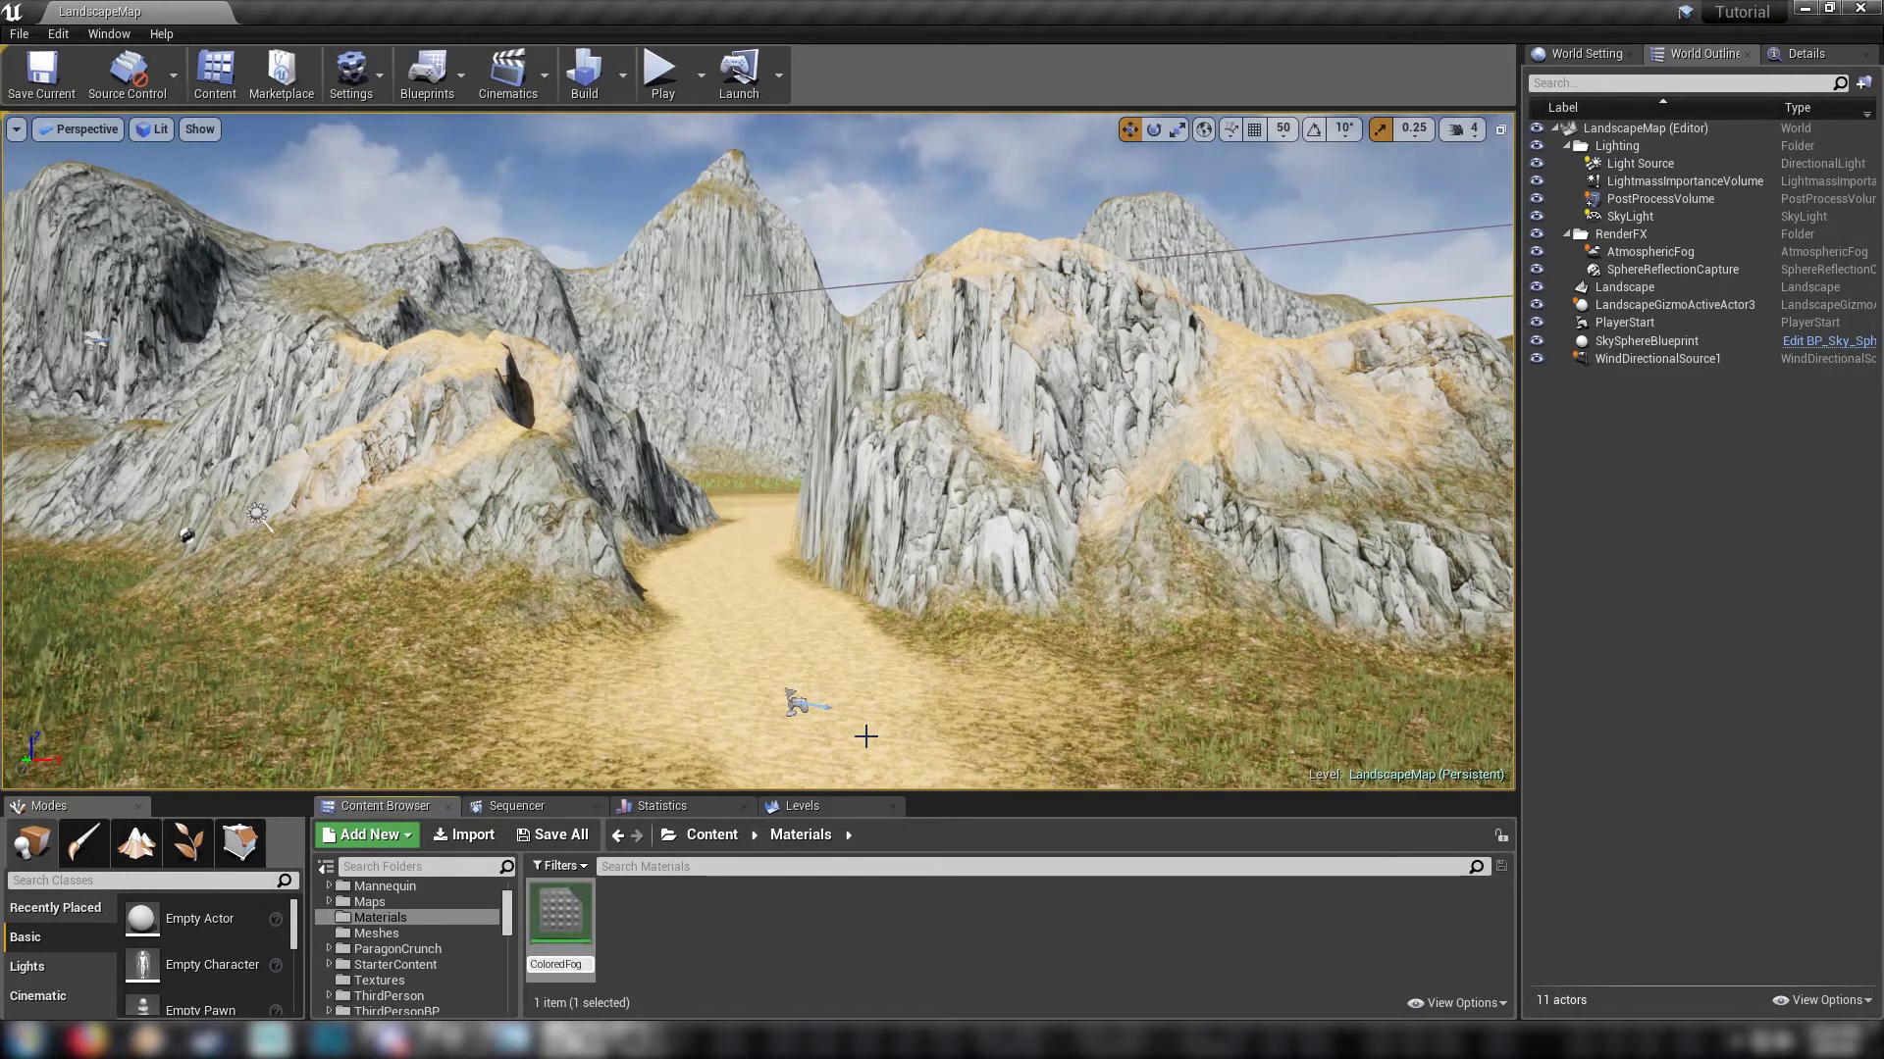
key(Return)
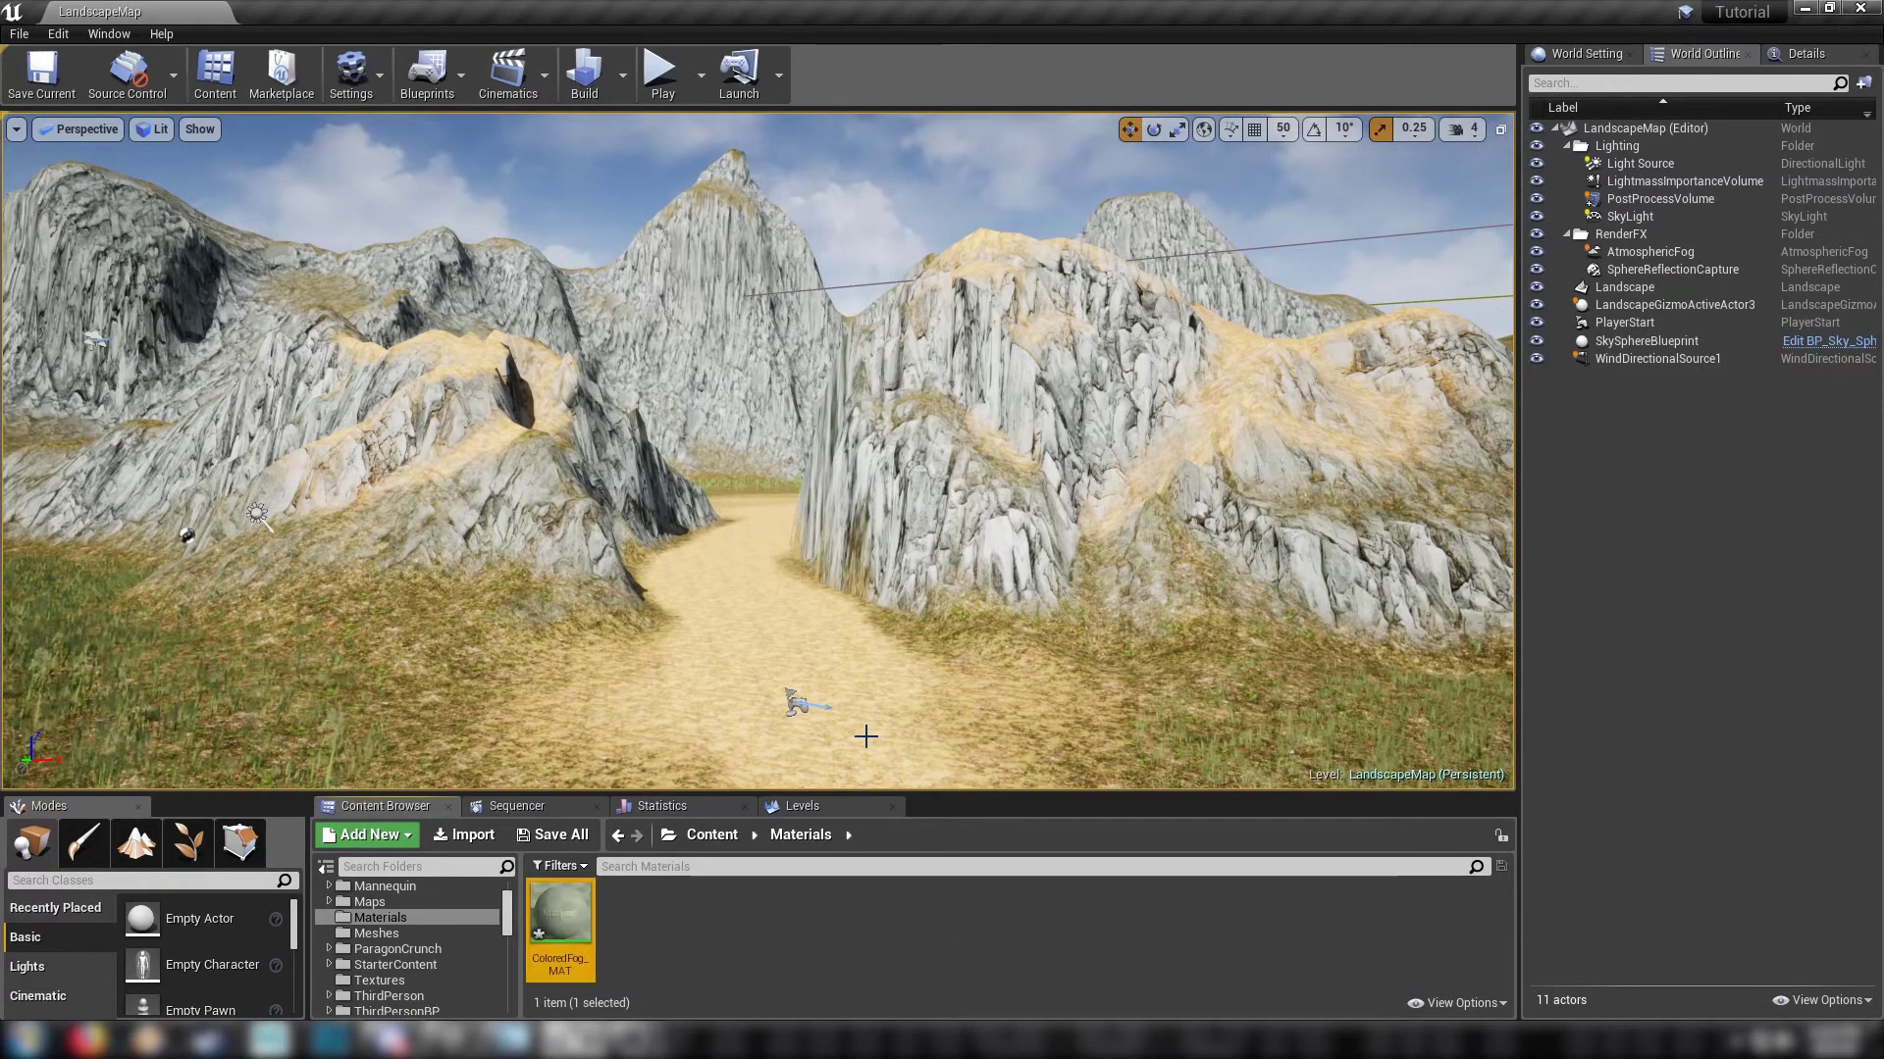
right_click(560, 917)
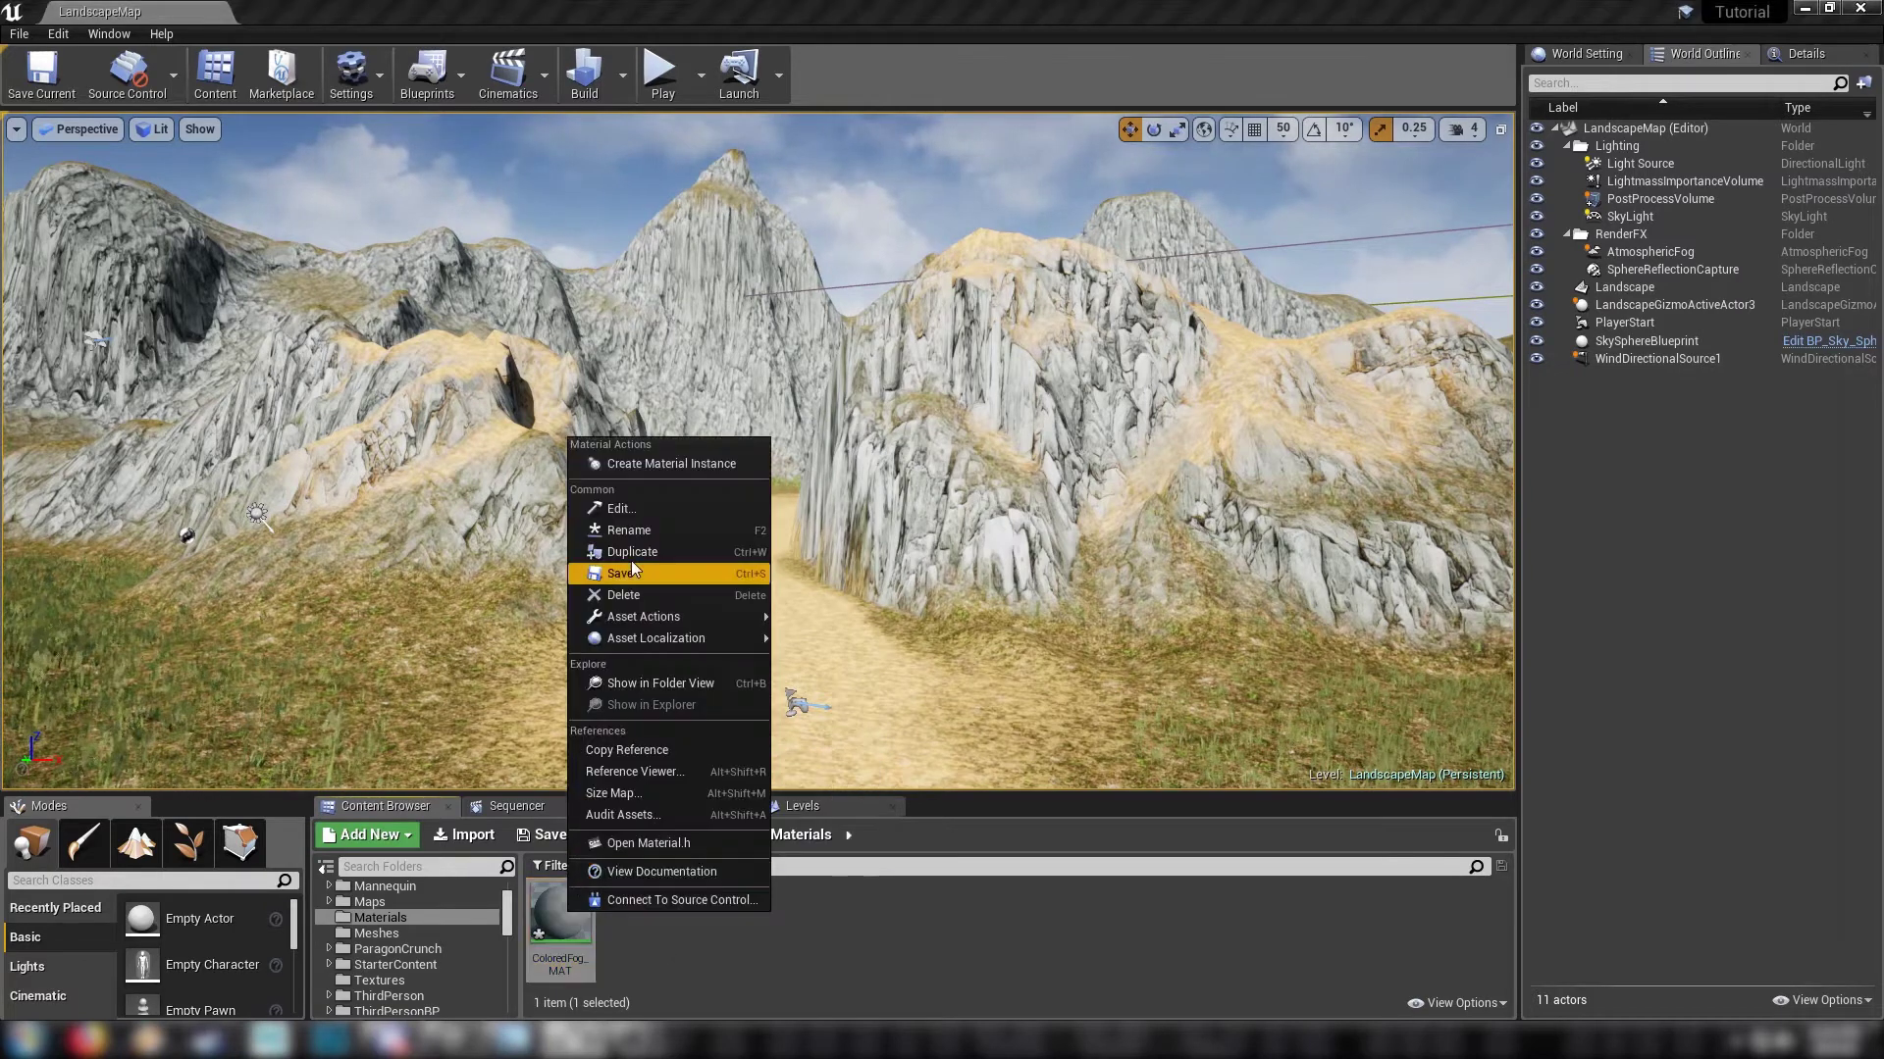
click(667, 466)
click(822, 908)
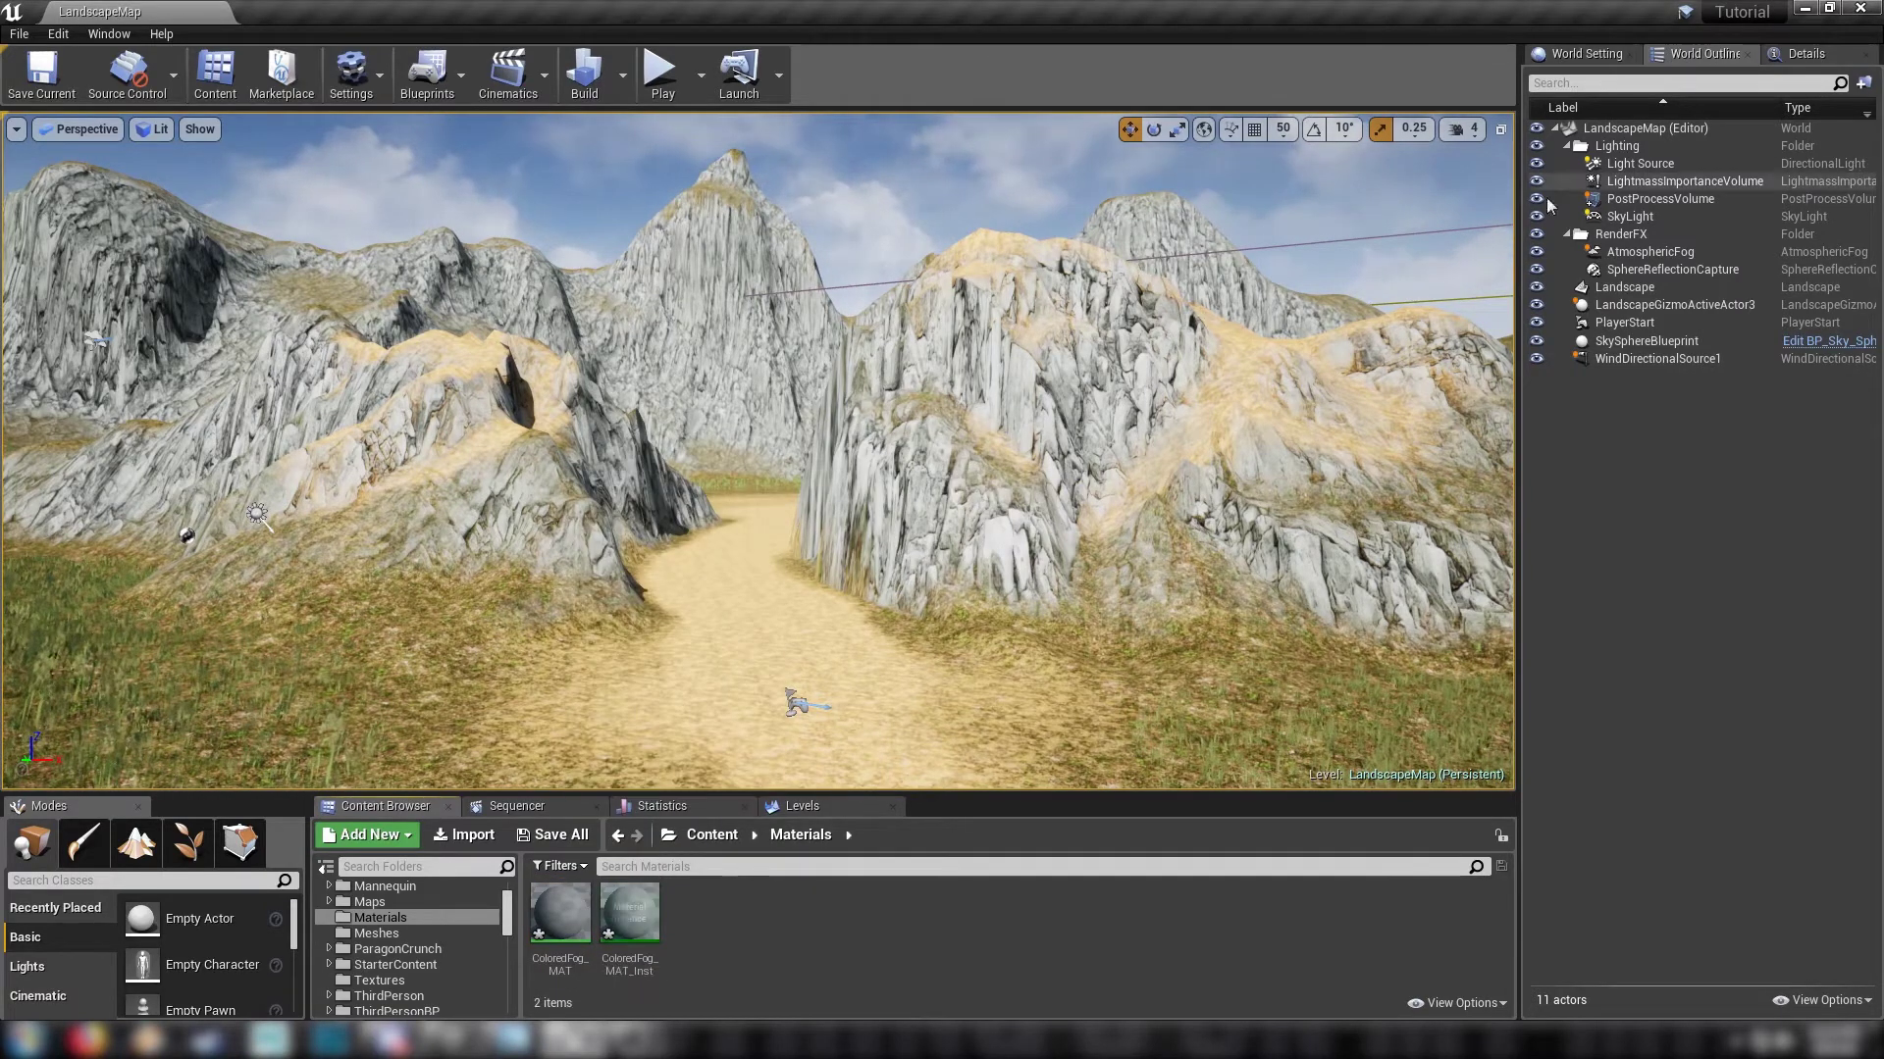
Step: Add an asset reference element to the PostProcessVolume's post process materials array and assign ColoredFog_MAT_Inst to it
click(1640, 199)
click(1805, 53)
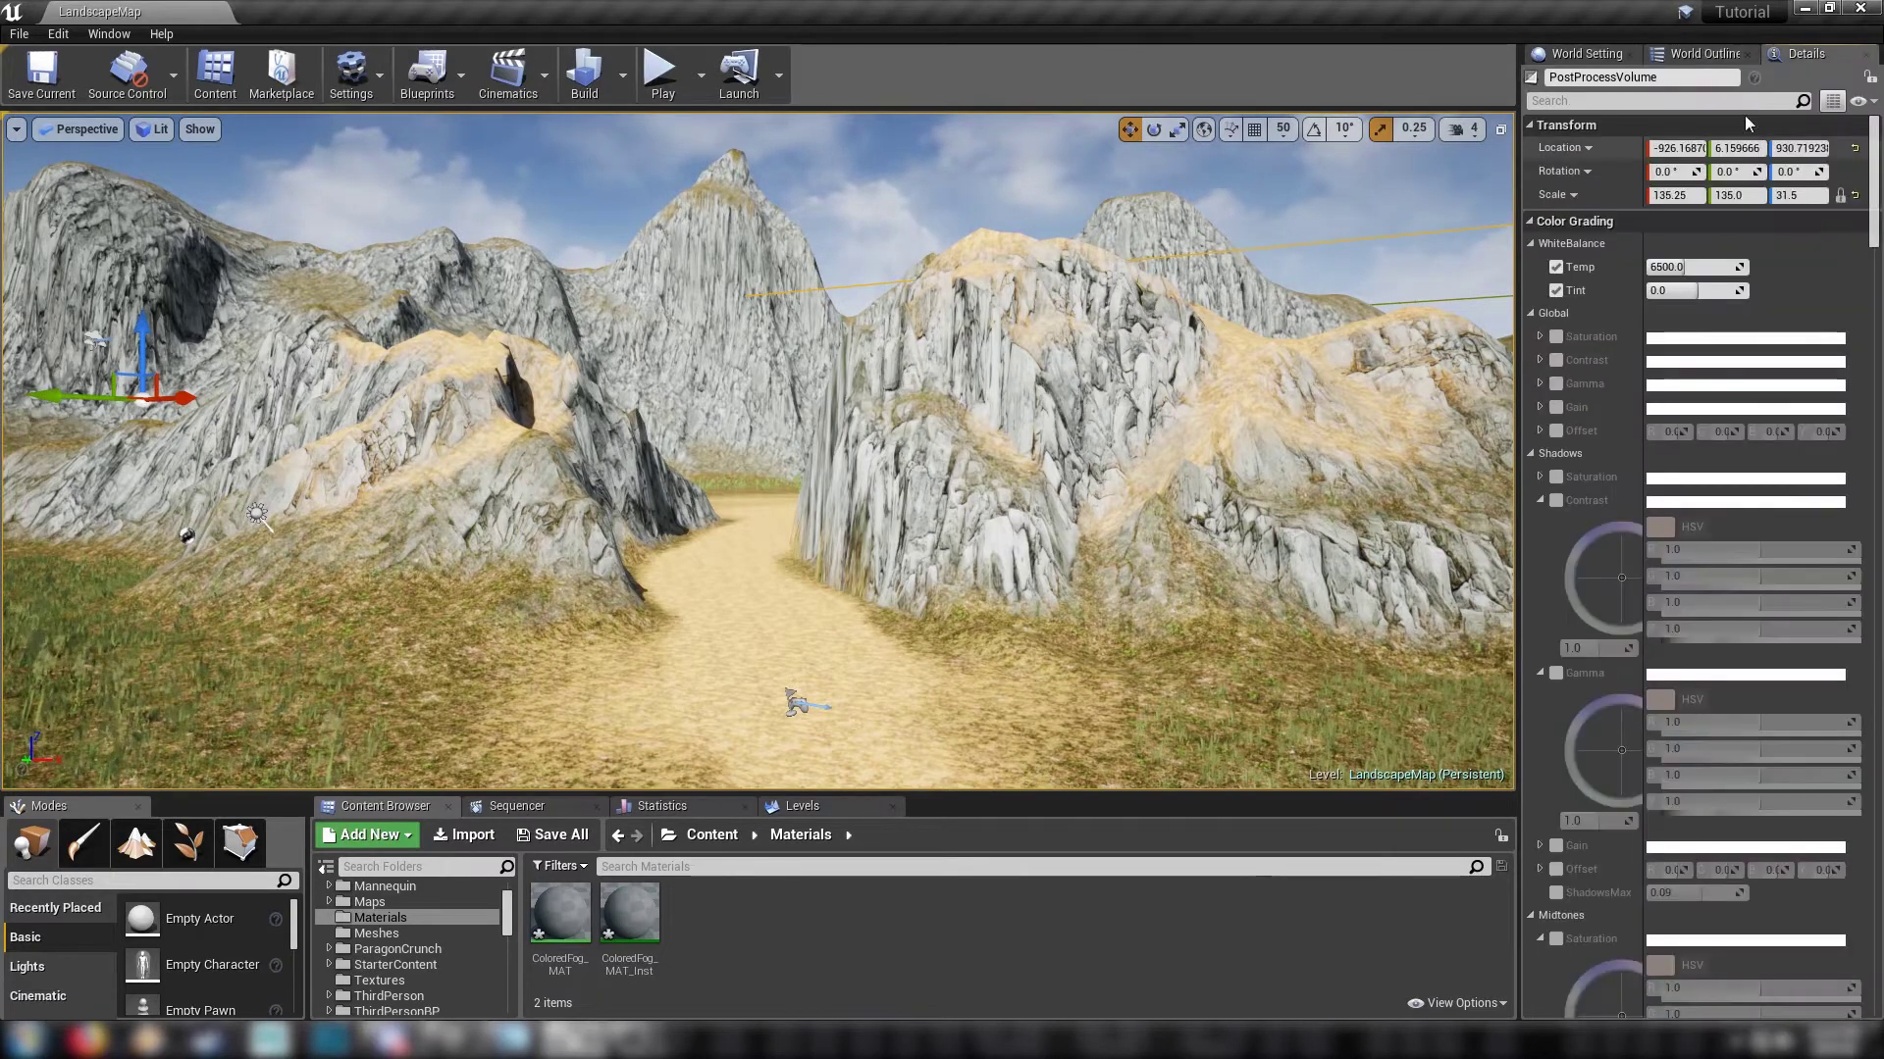
click(1592, 99)
text(mater)
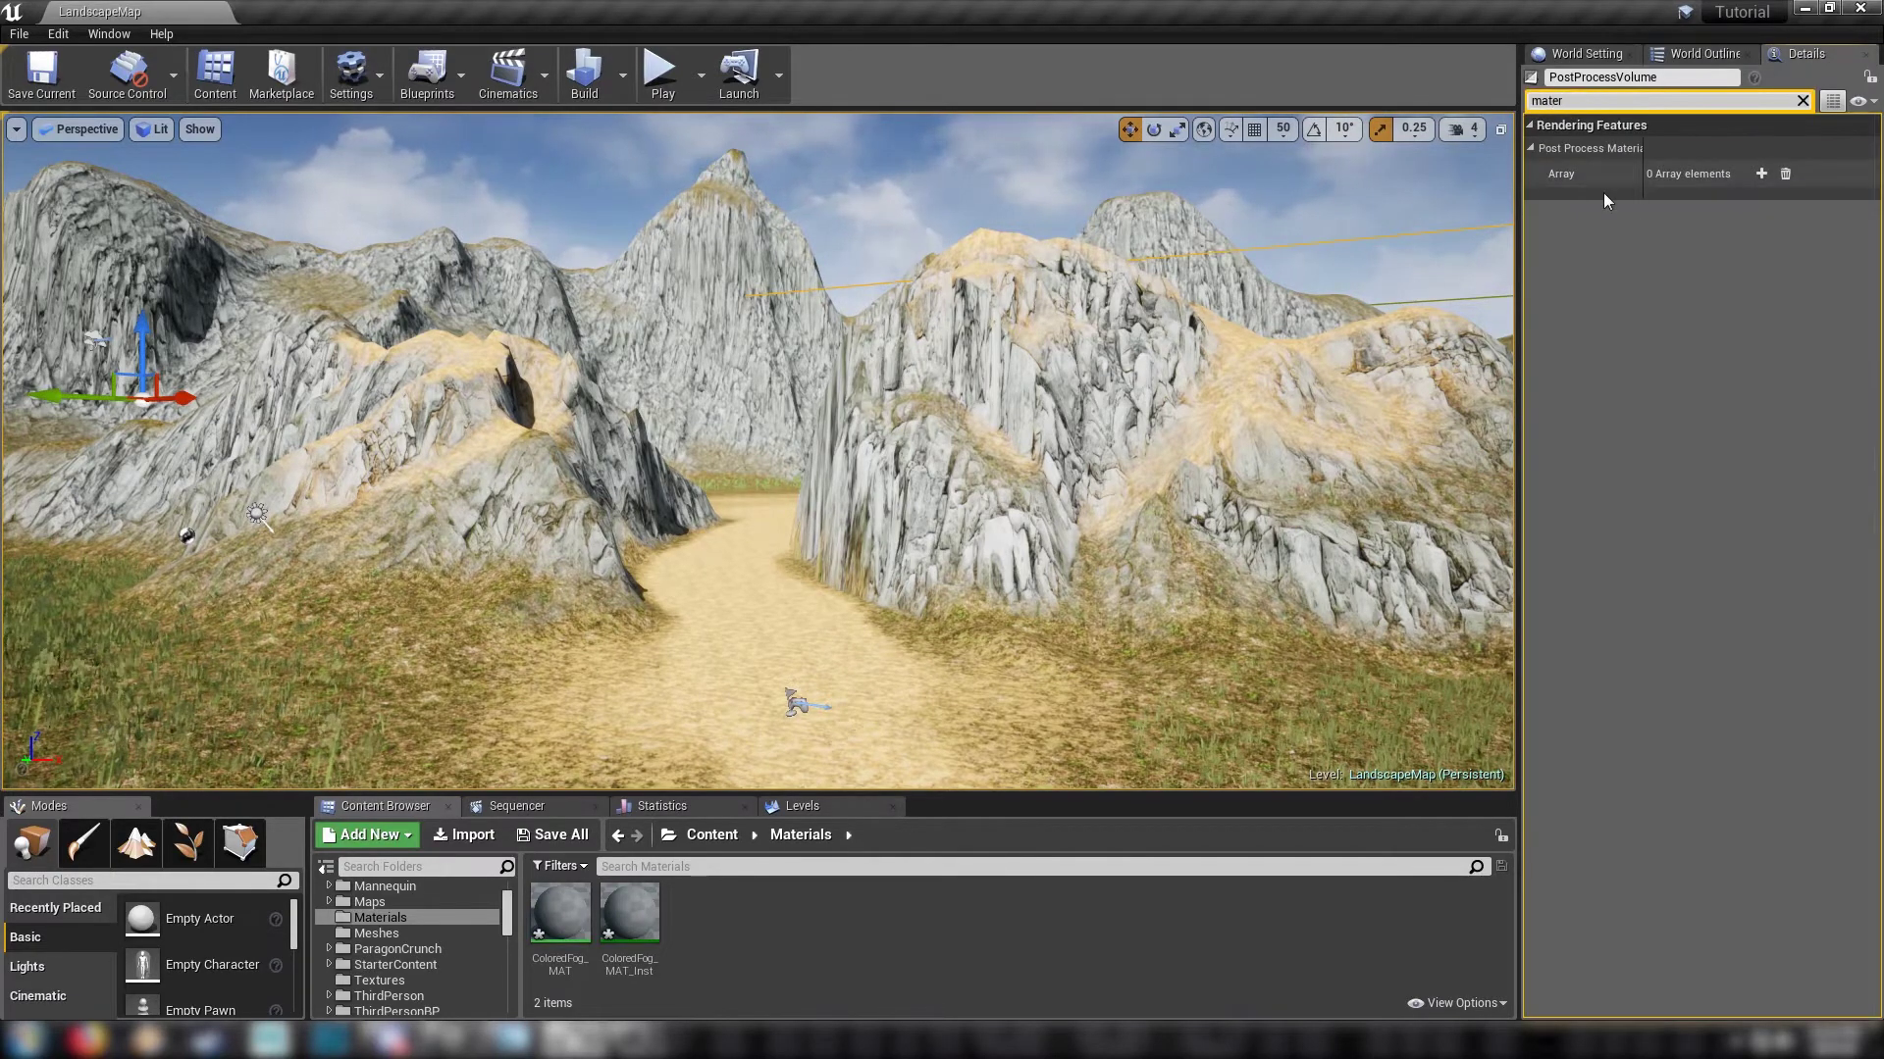
click(1760, 174)
click(1665, 200)
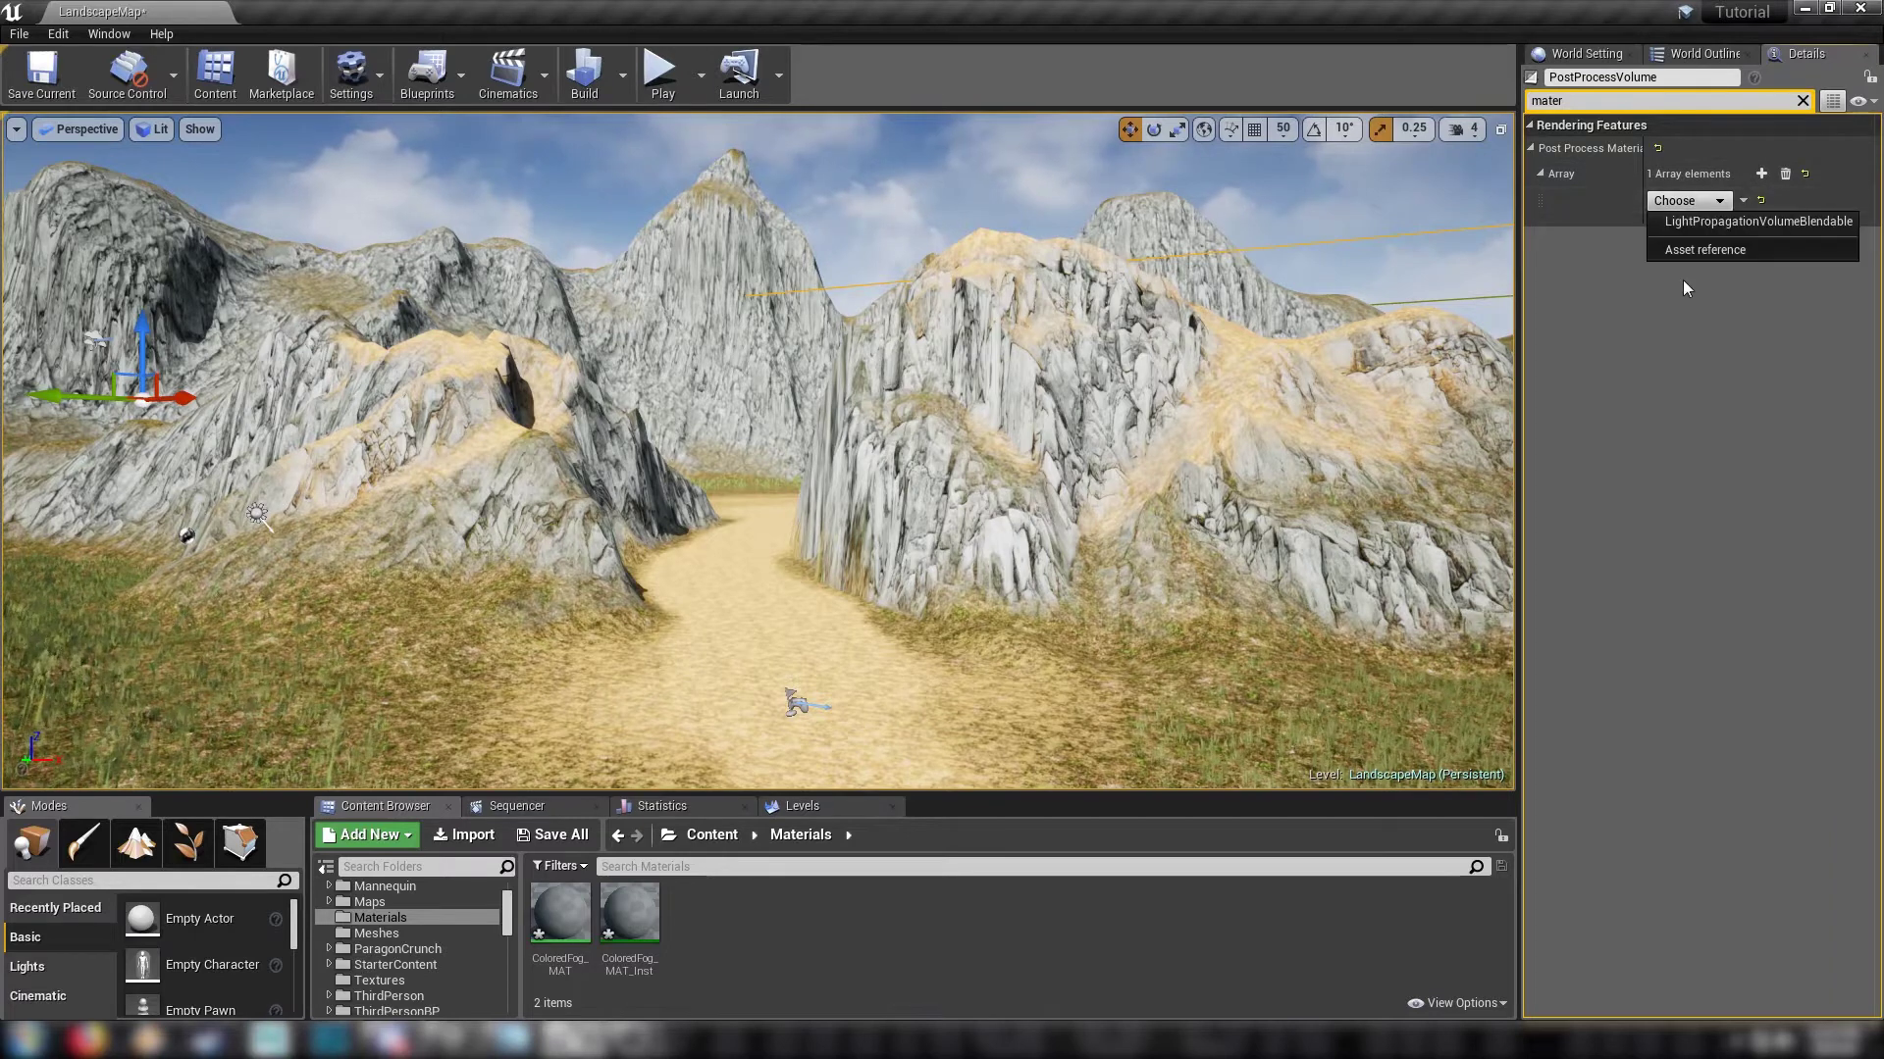
click(1704, 251)
drag(629, 915, 1655, 195)
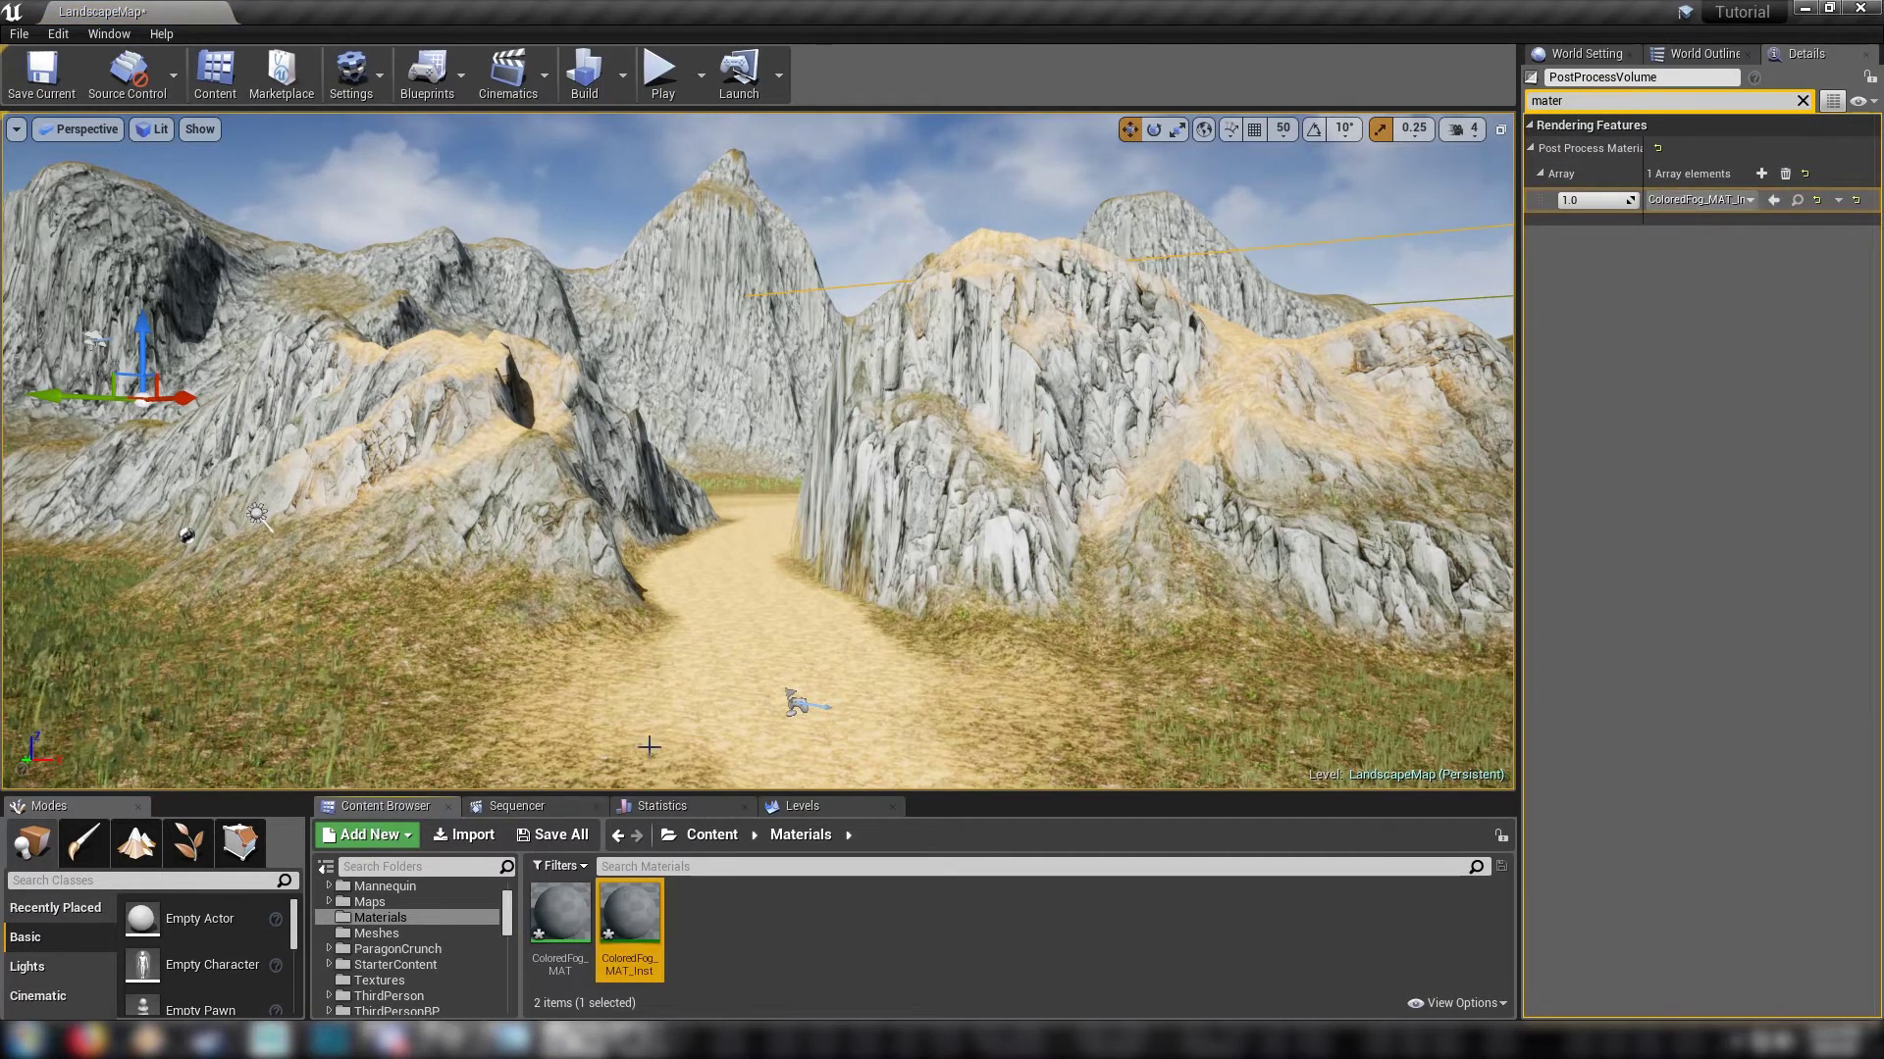
mouse_move(771, 608)
right_down()
mouse_move(741, 598)
mouse_move(759, 579)
mouse_move(785, 601)
right_up()
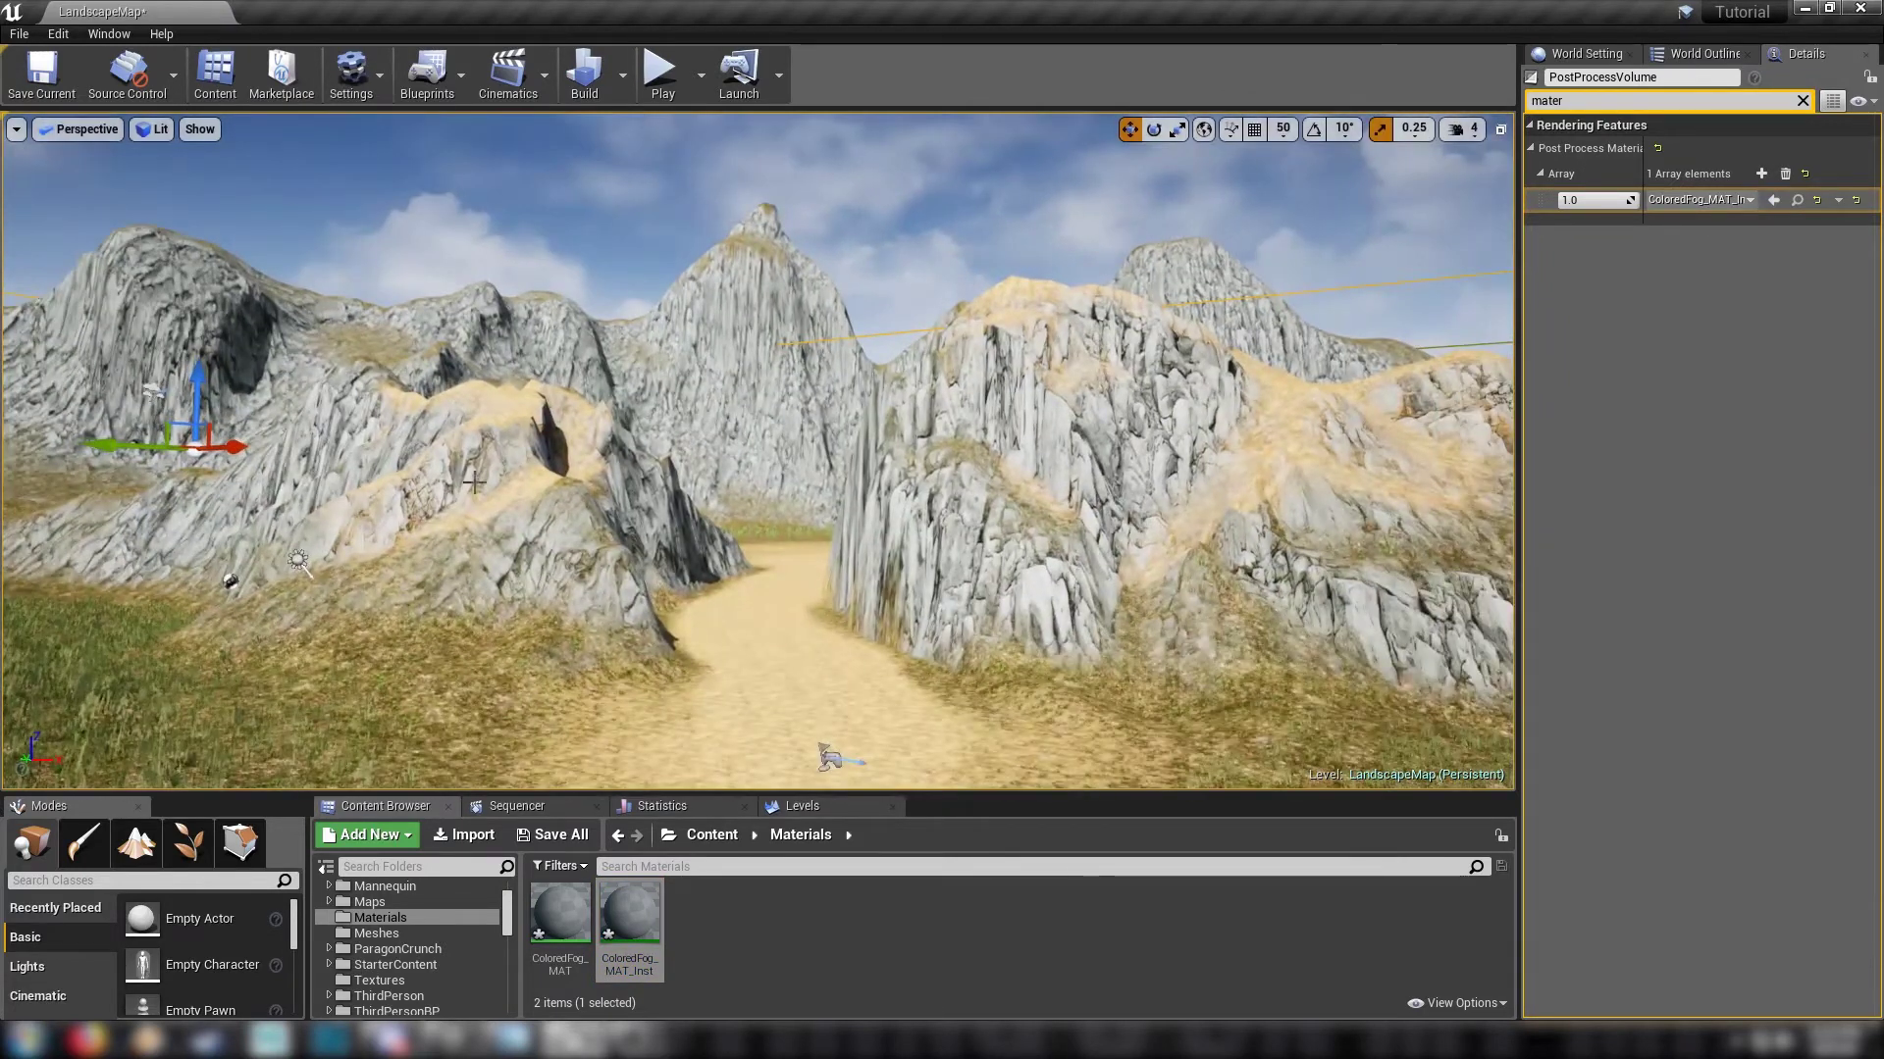
Step: Open the ColoredFog_MAT material for editing and set its material domain to Post Process
double_click(561, 913)
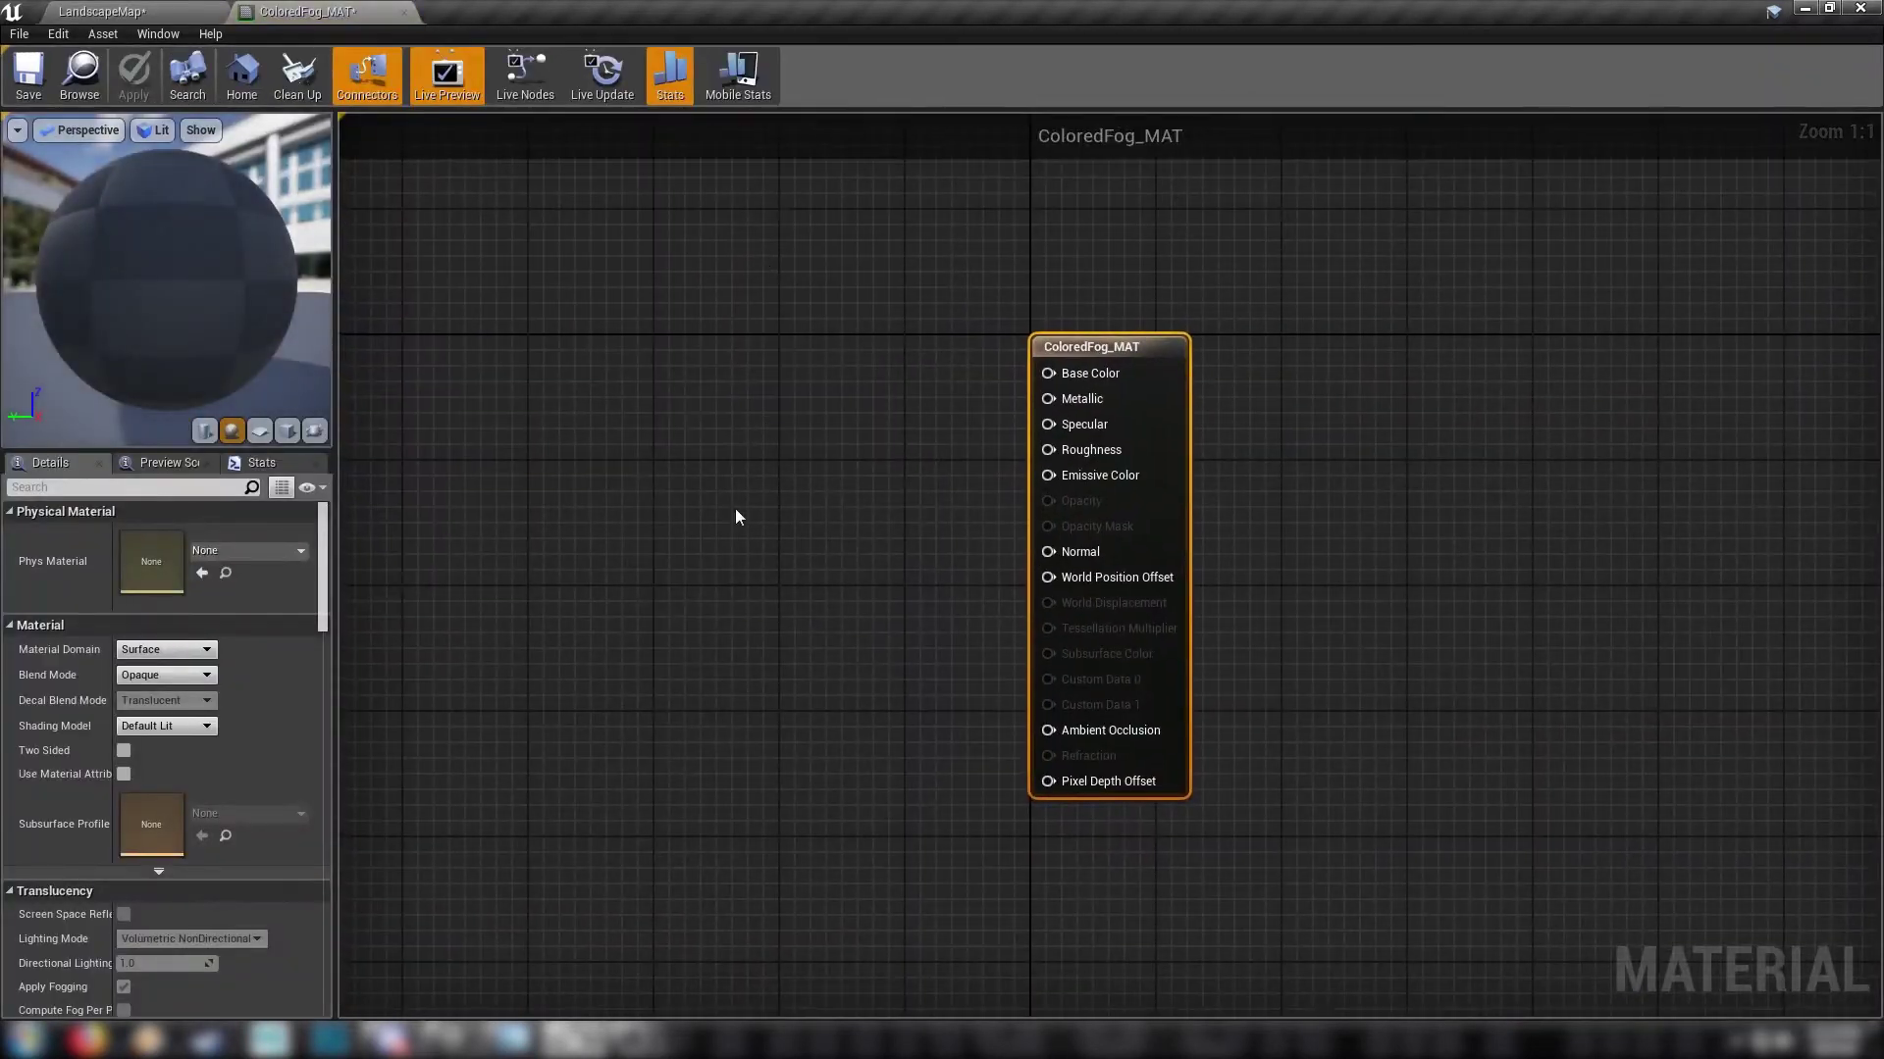
right_click(736, 509)
drag(803, 248, 1024, 367)
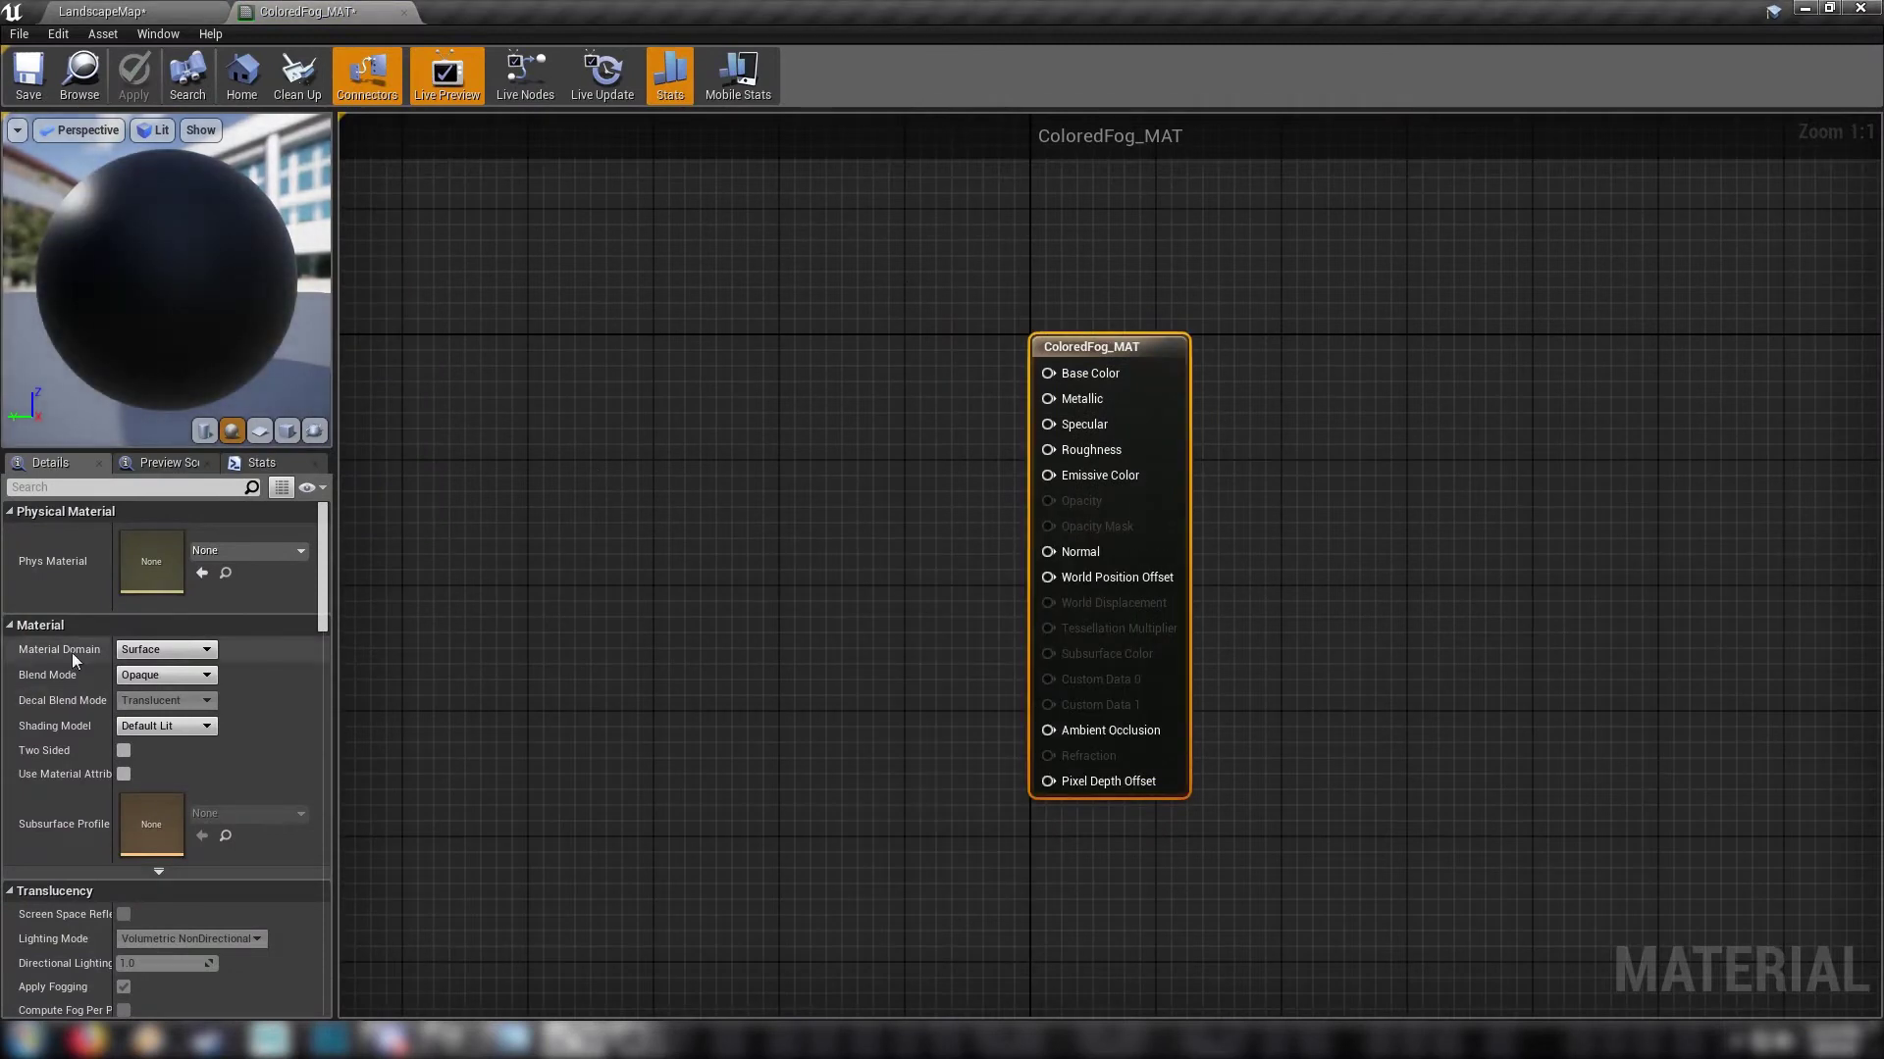
click(143, 651)
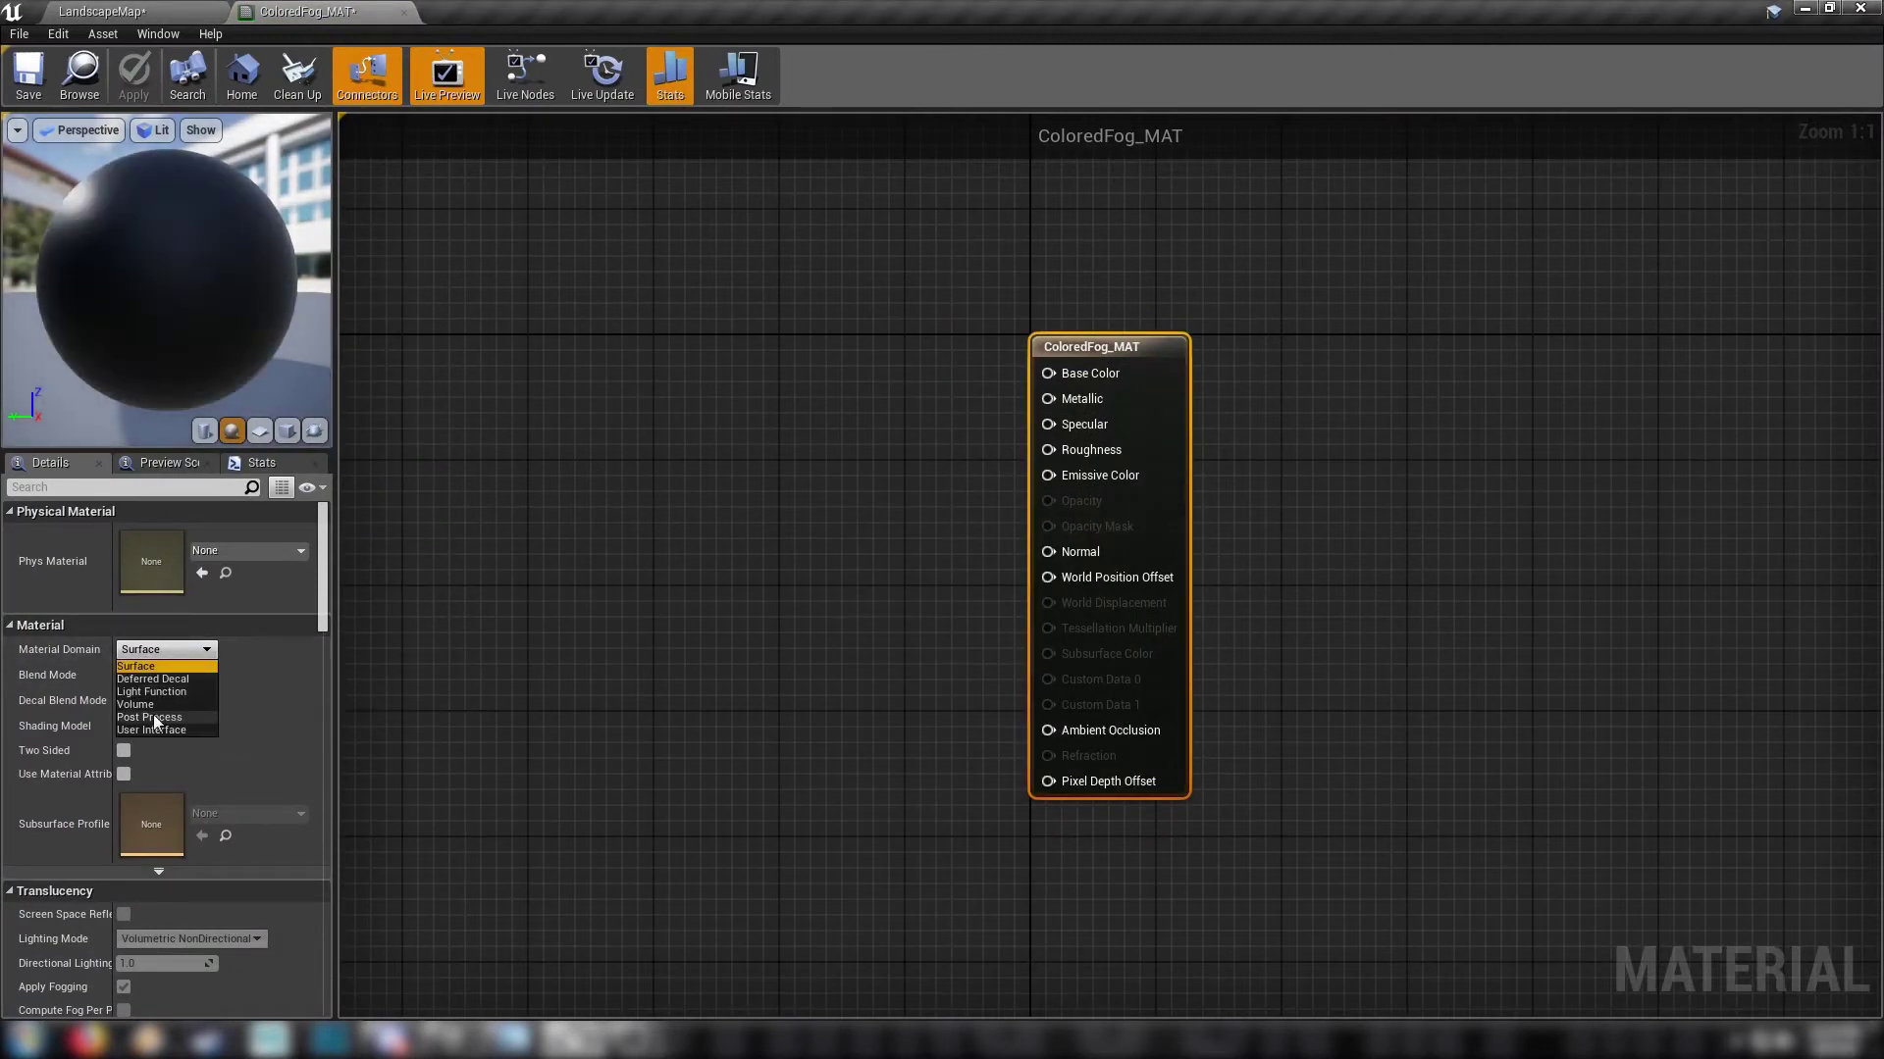
click(154, 719)
Step: Add a SceneTexture node and a TextureCoordinate node, and connect the texture coordinates to the SceneTexture's UVs input
right_drag(645, 459, 1168, 515)
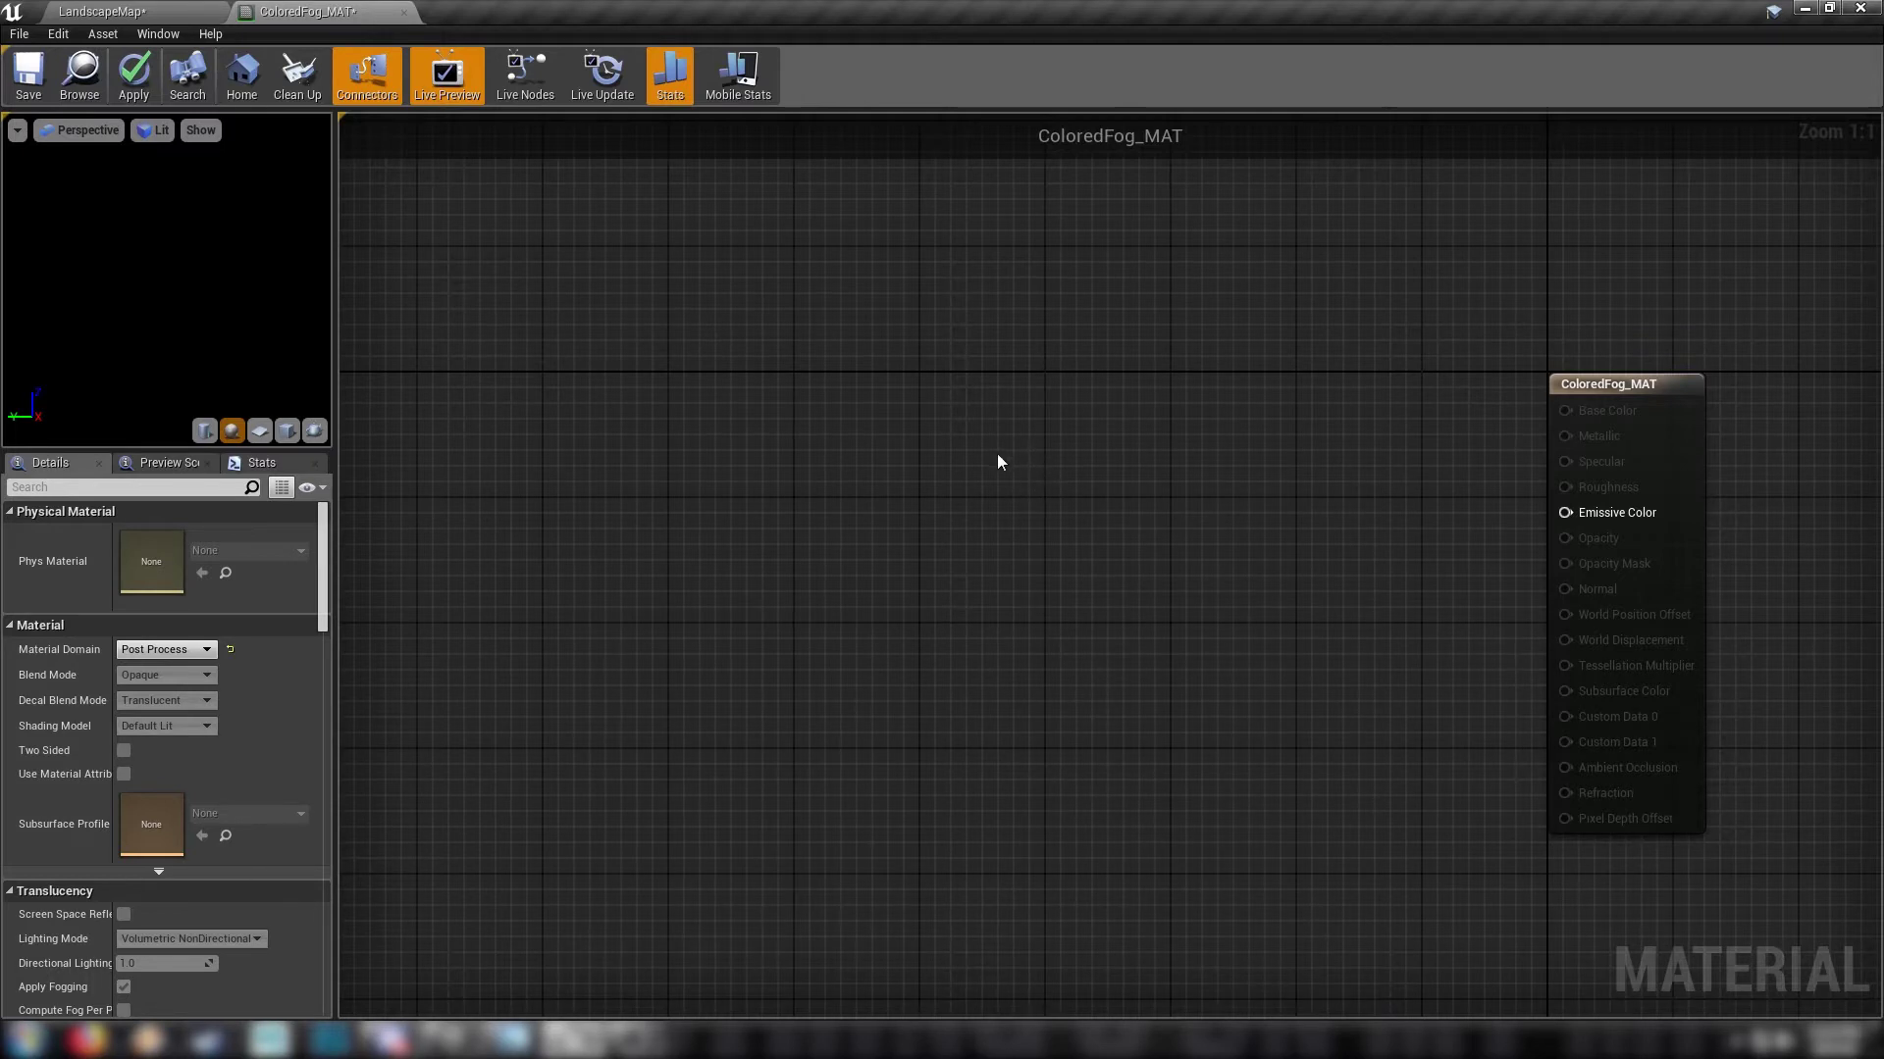
right_click(1023, 432)
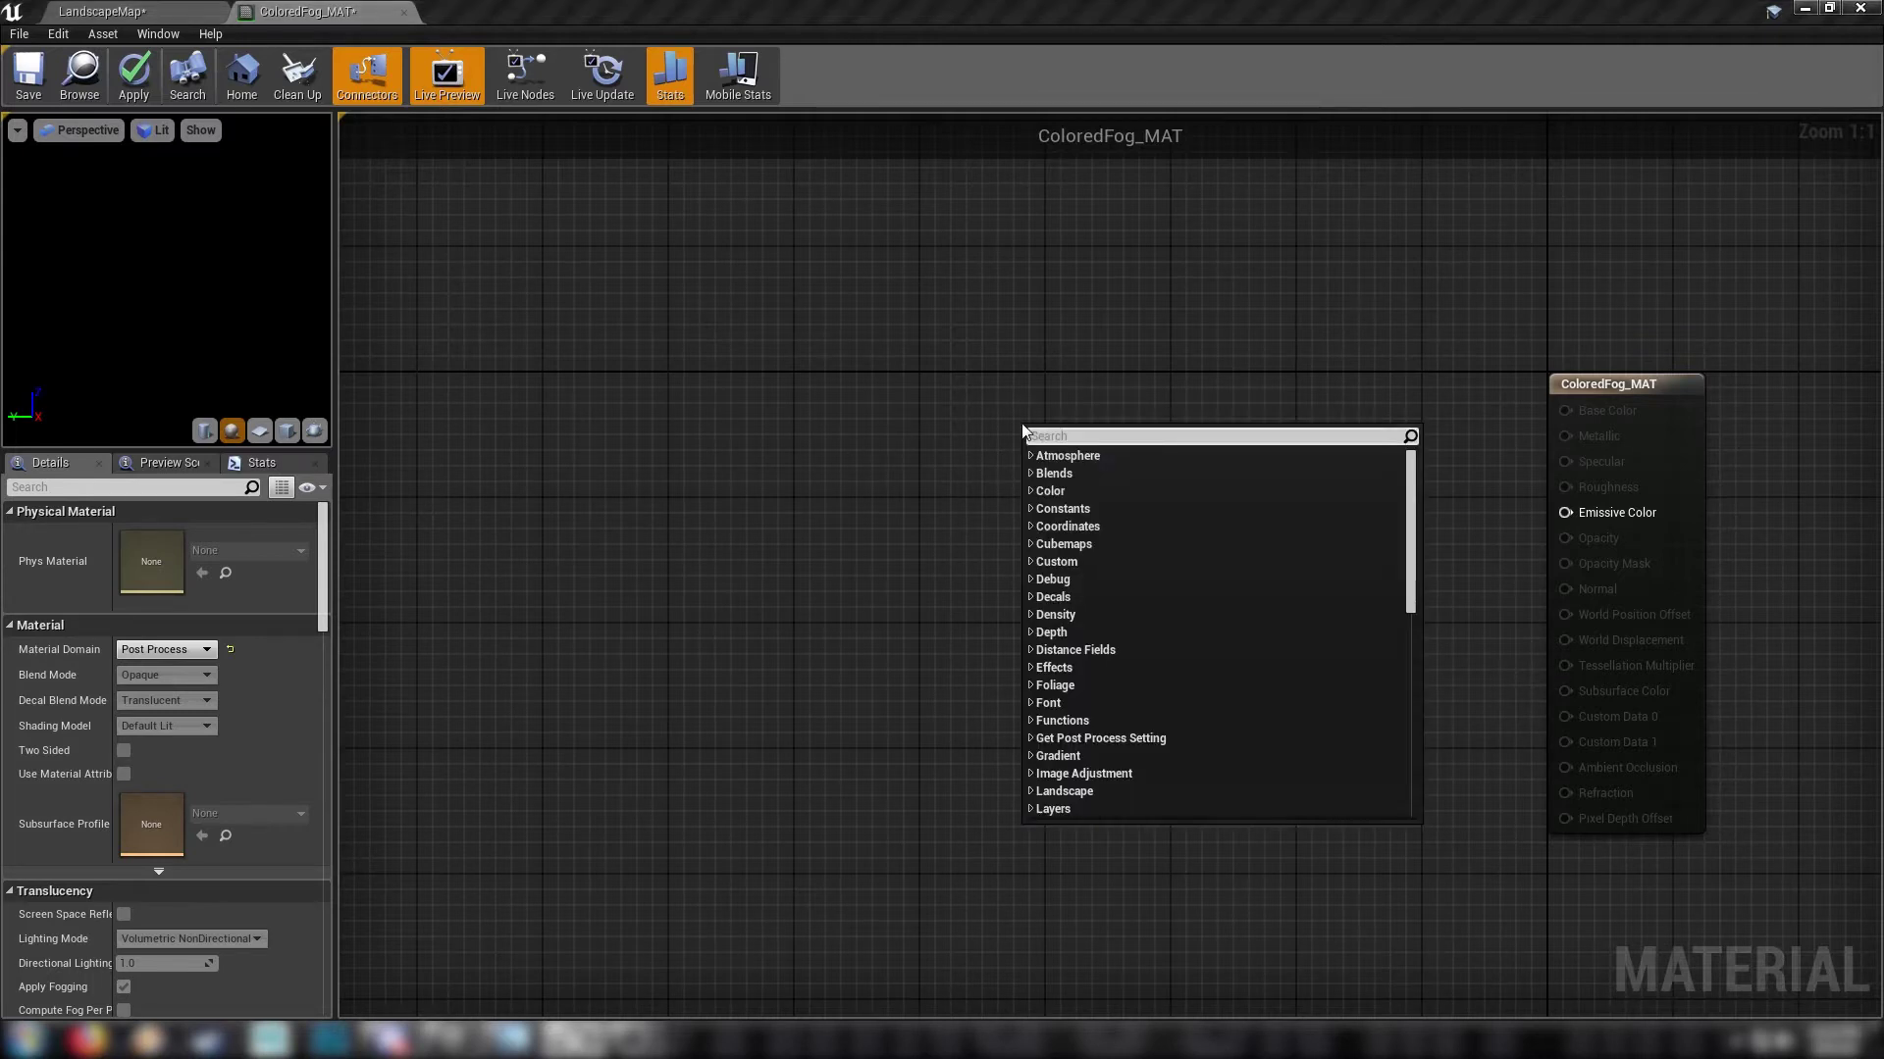
text(scenete)
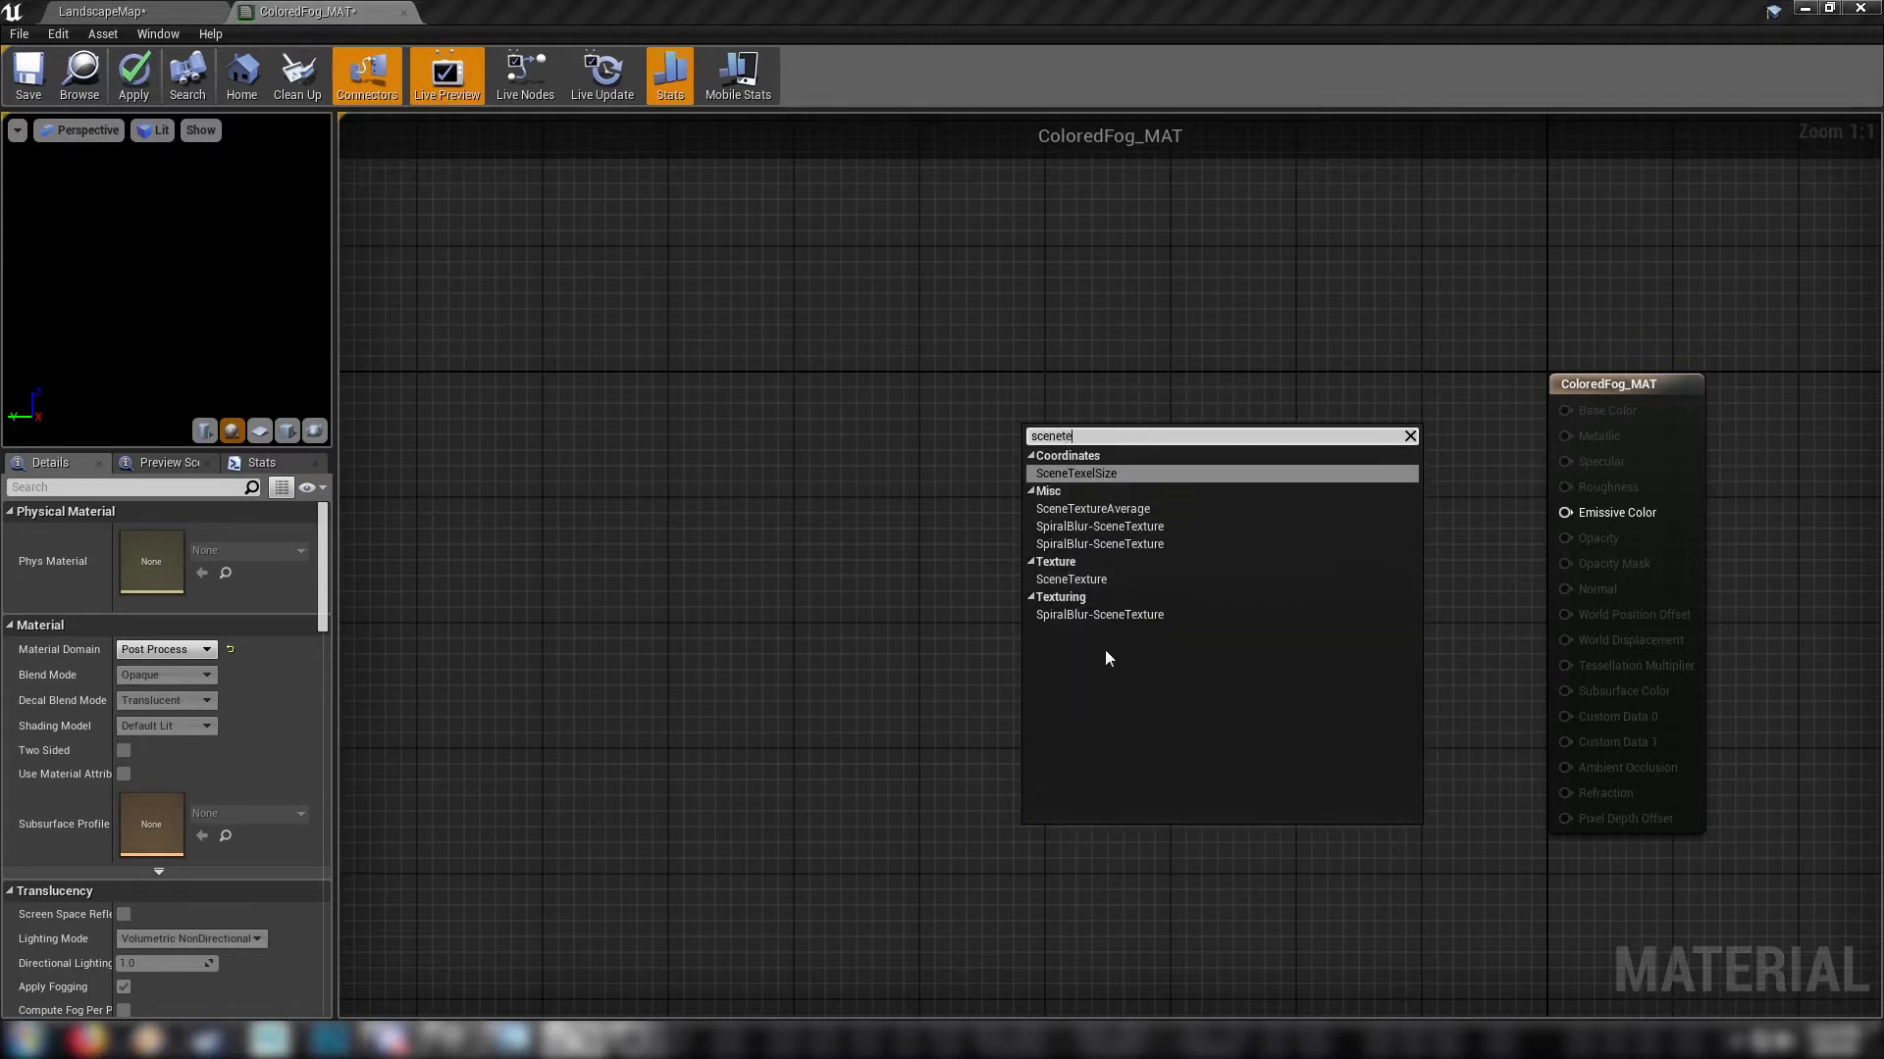
click(1081, 579)
right_click(856, 440)
text(texturec)
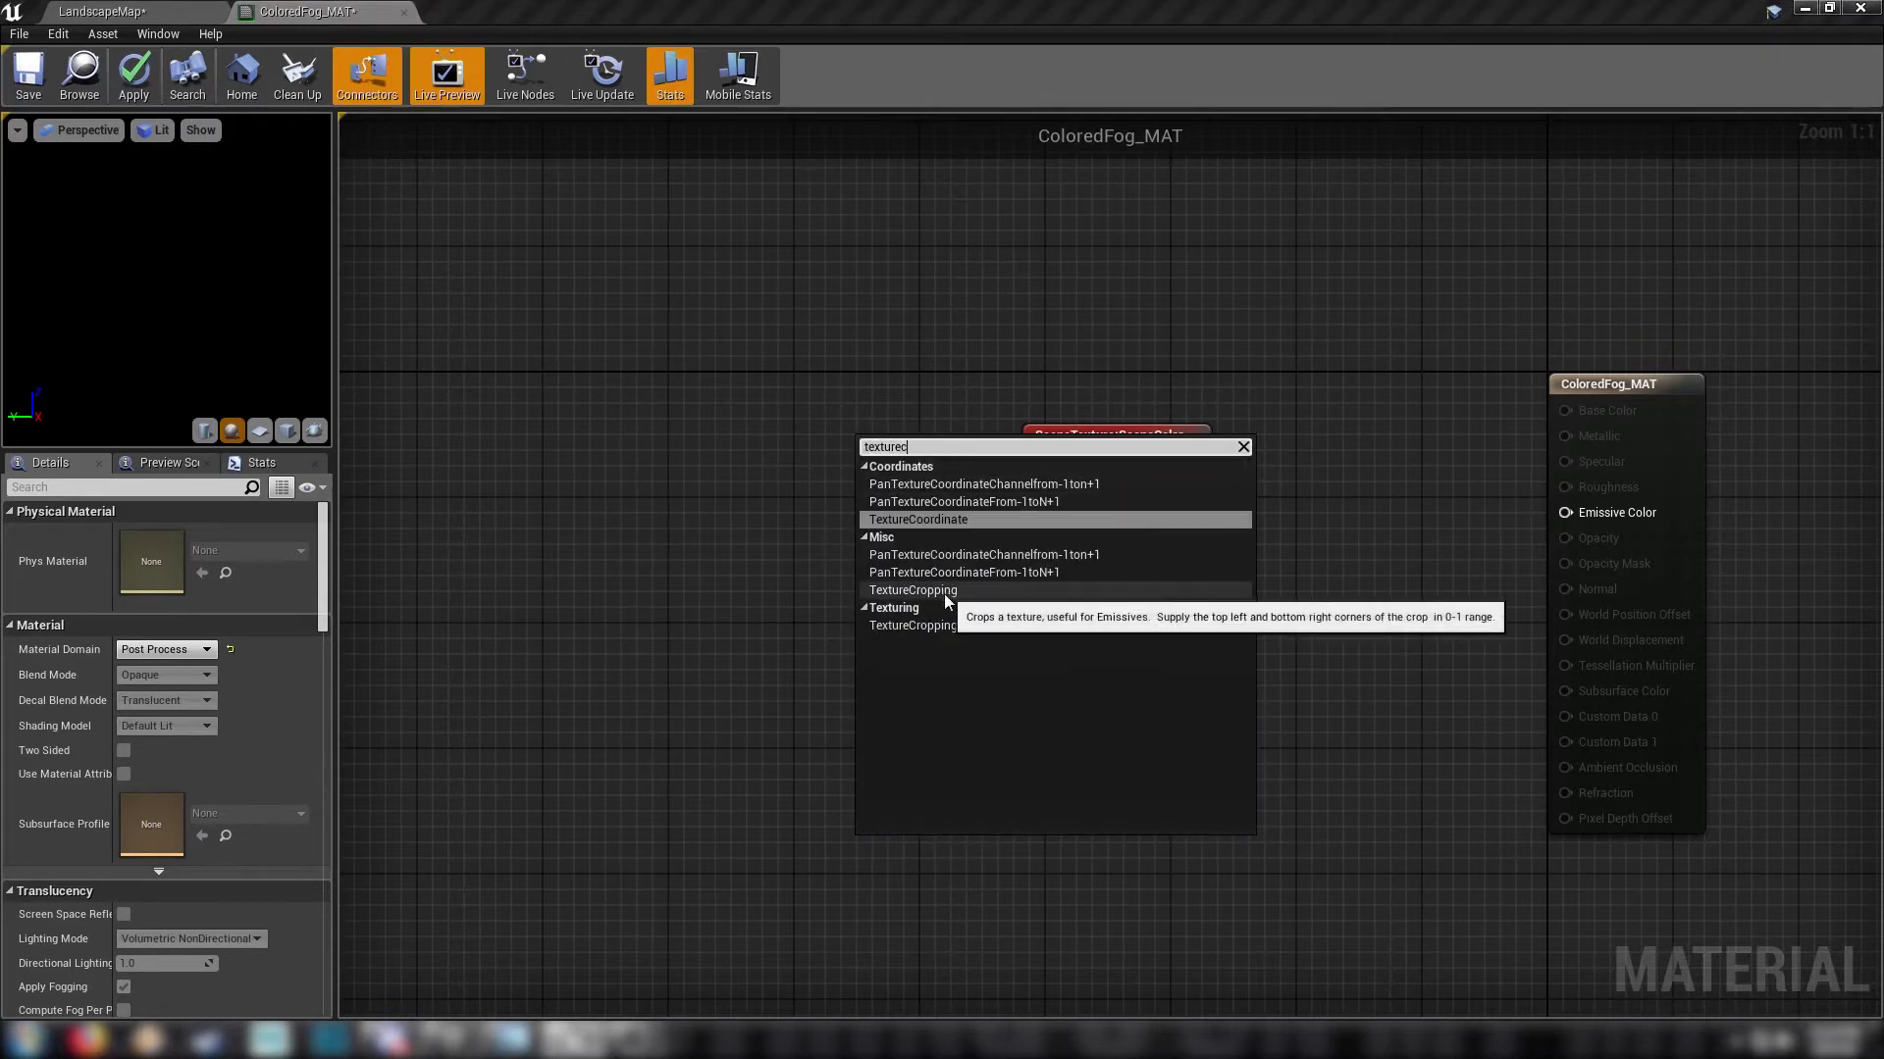
click(932, 521)
drag(948, 475, 1037, 476)
Step: Set the SceneTexture node's Scene Texture Id to PostProcessInput0
click(1070, 490)
click(174, 540)
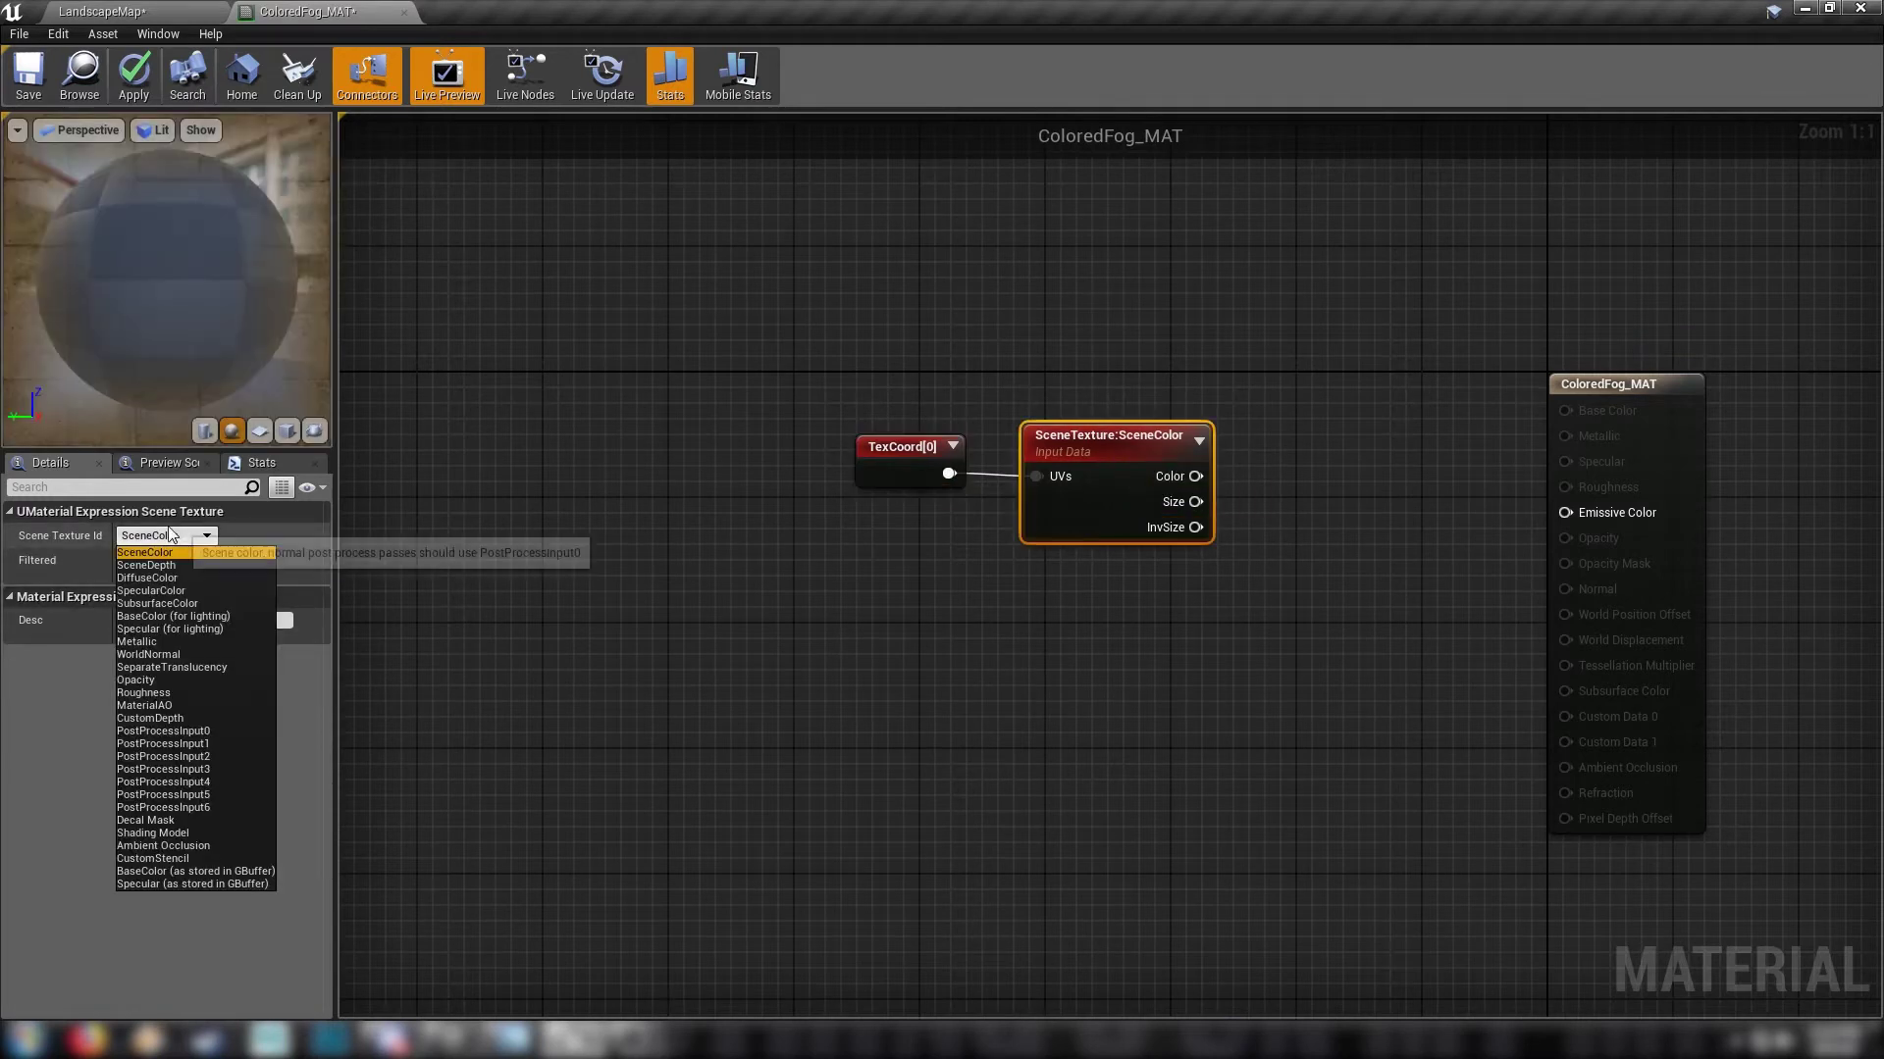
click(188, 731)
Step: Feed the SceneTexture's Color output into a new component mask node with the R, G and B channels enabled
drag(767, 330, 1086, 436)
click(983, 447)
text(compo)
click(1119, 503)
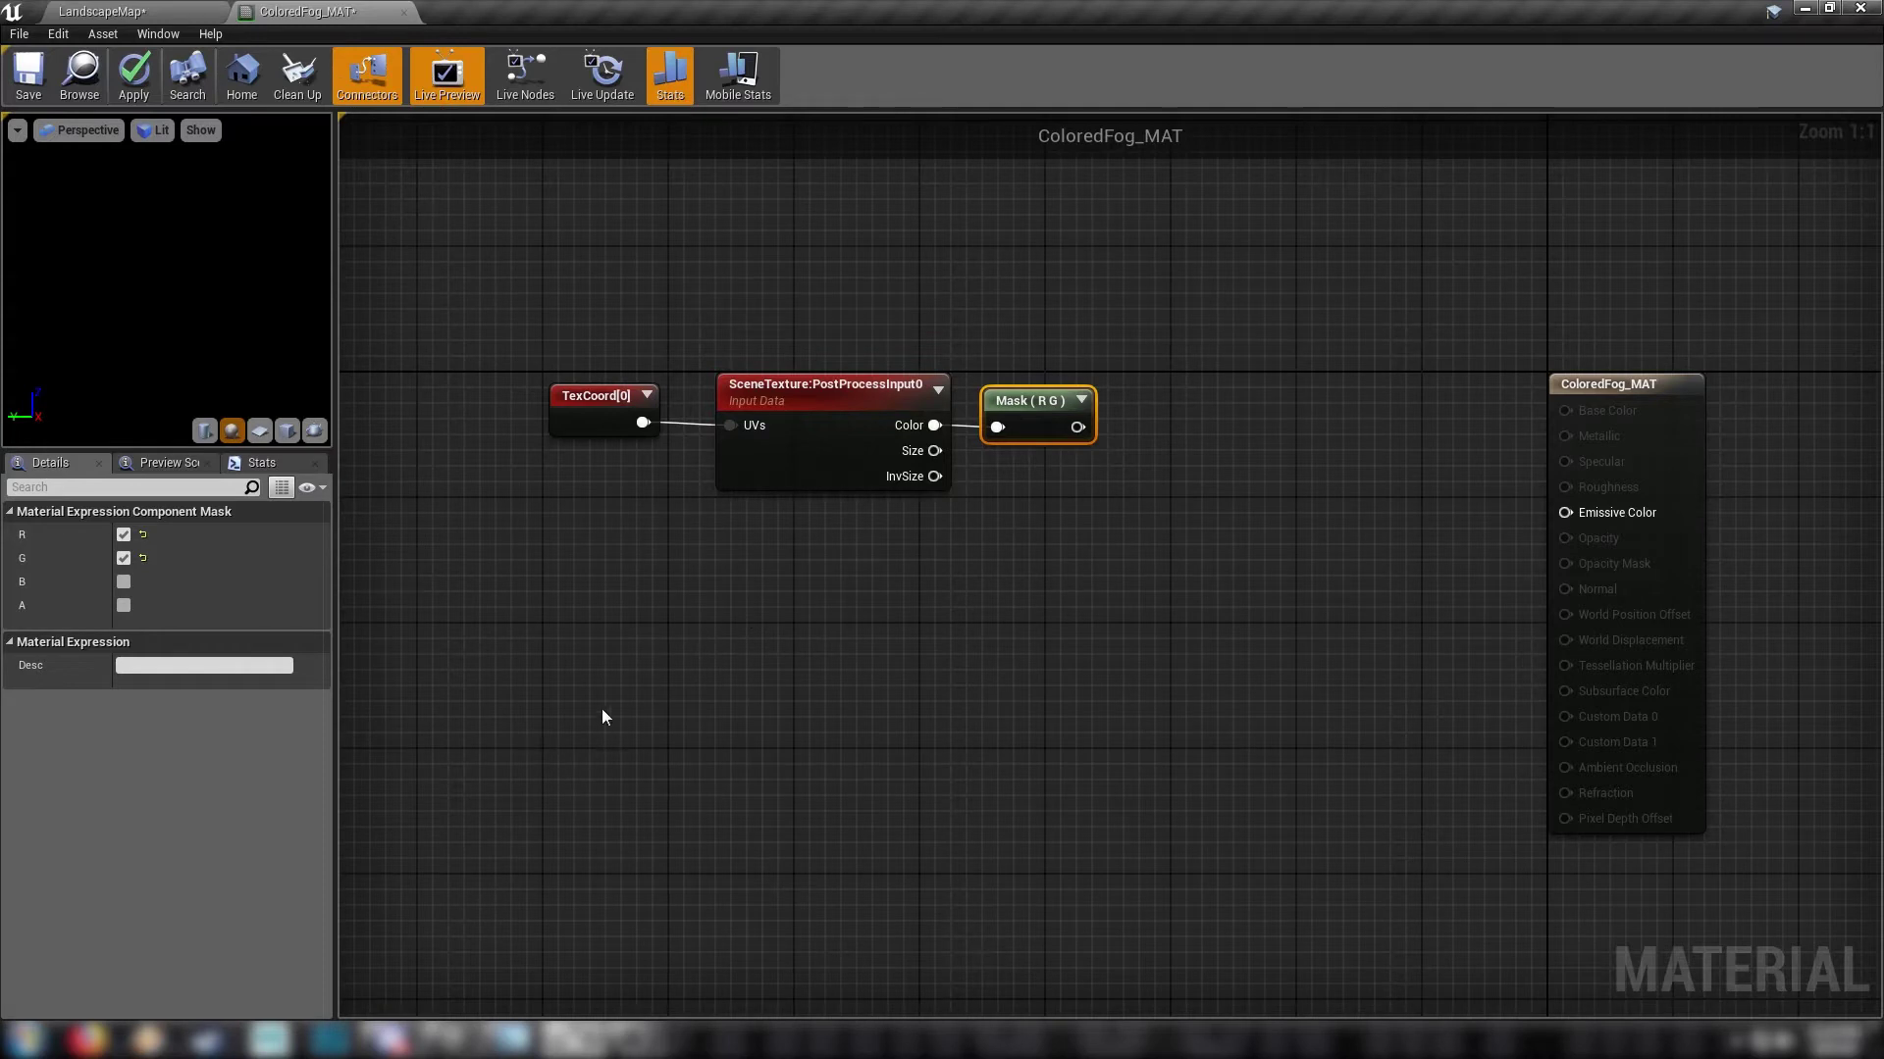
click(123, 582)
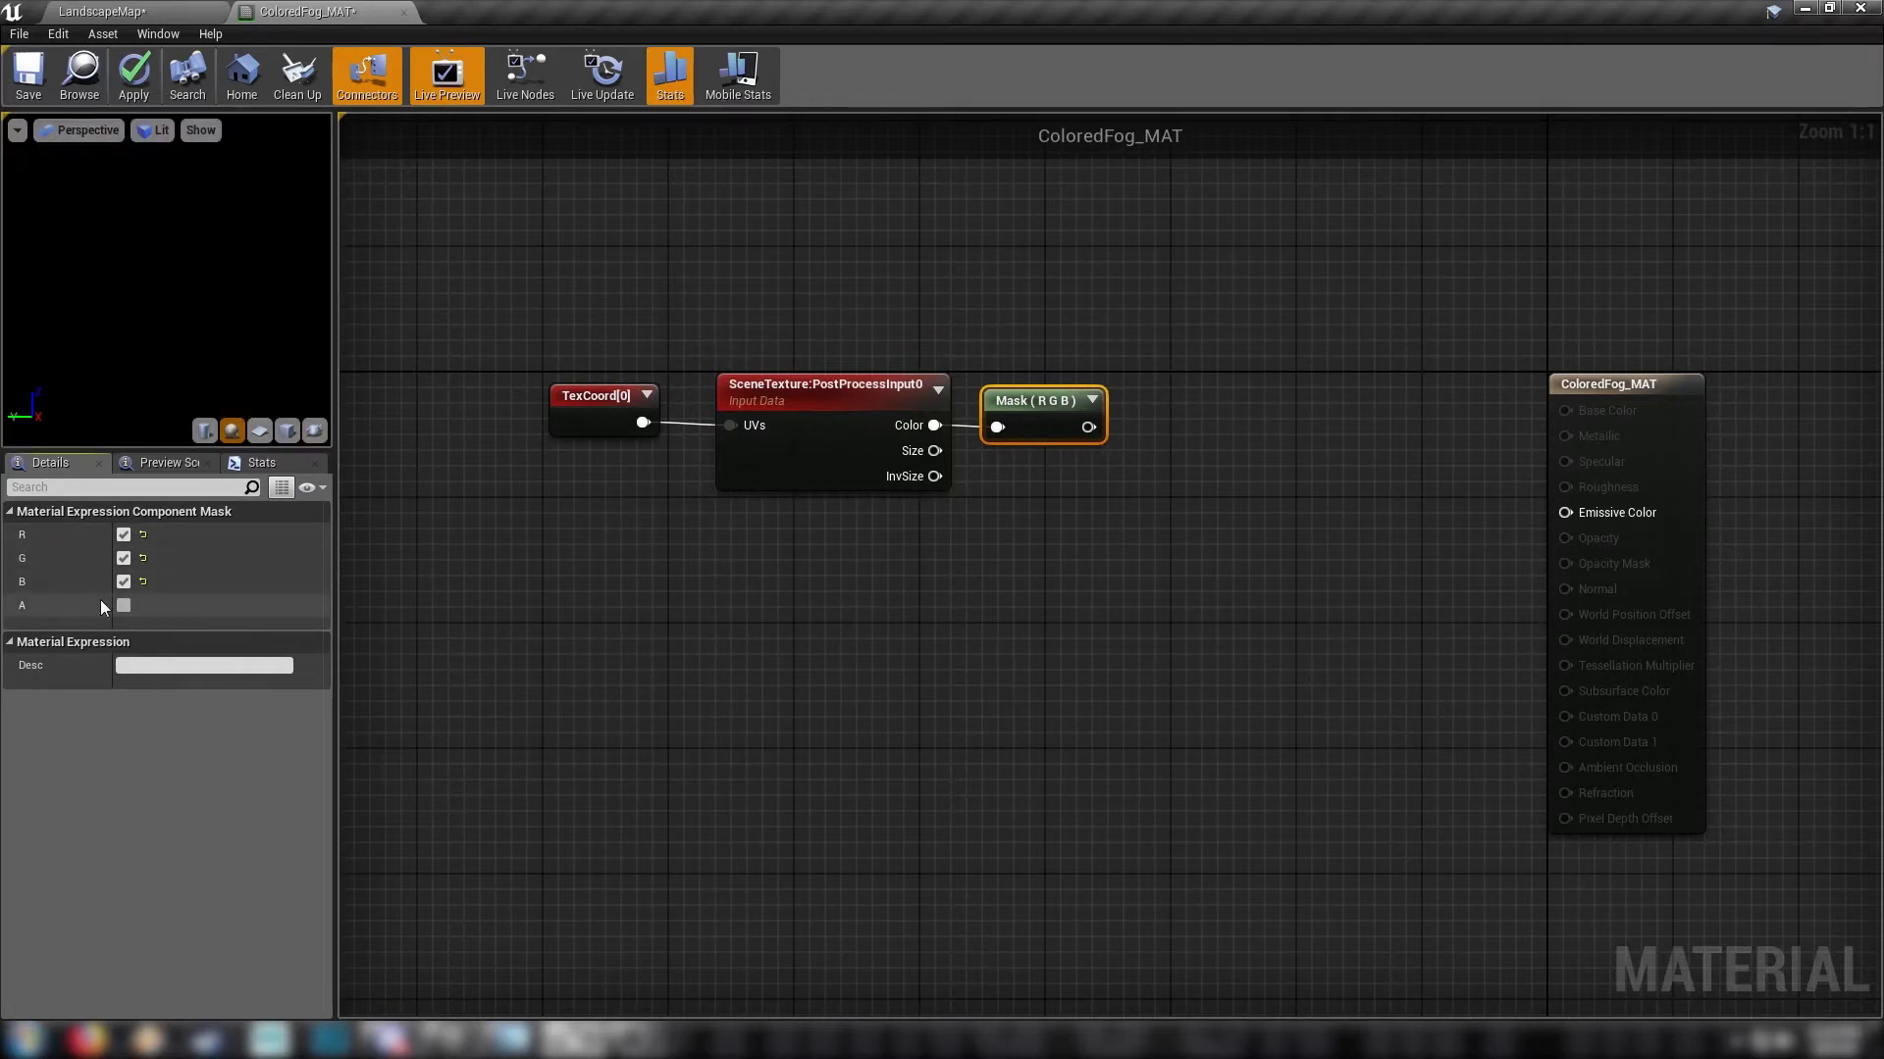
Step: Shift the SceneTexture node slightly closer to the TexCoord node to tidy the chain
click(842, 393)
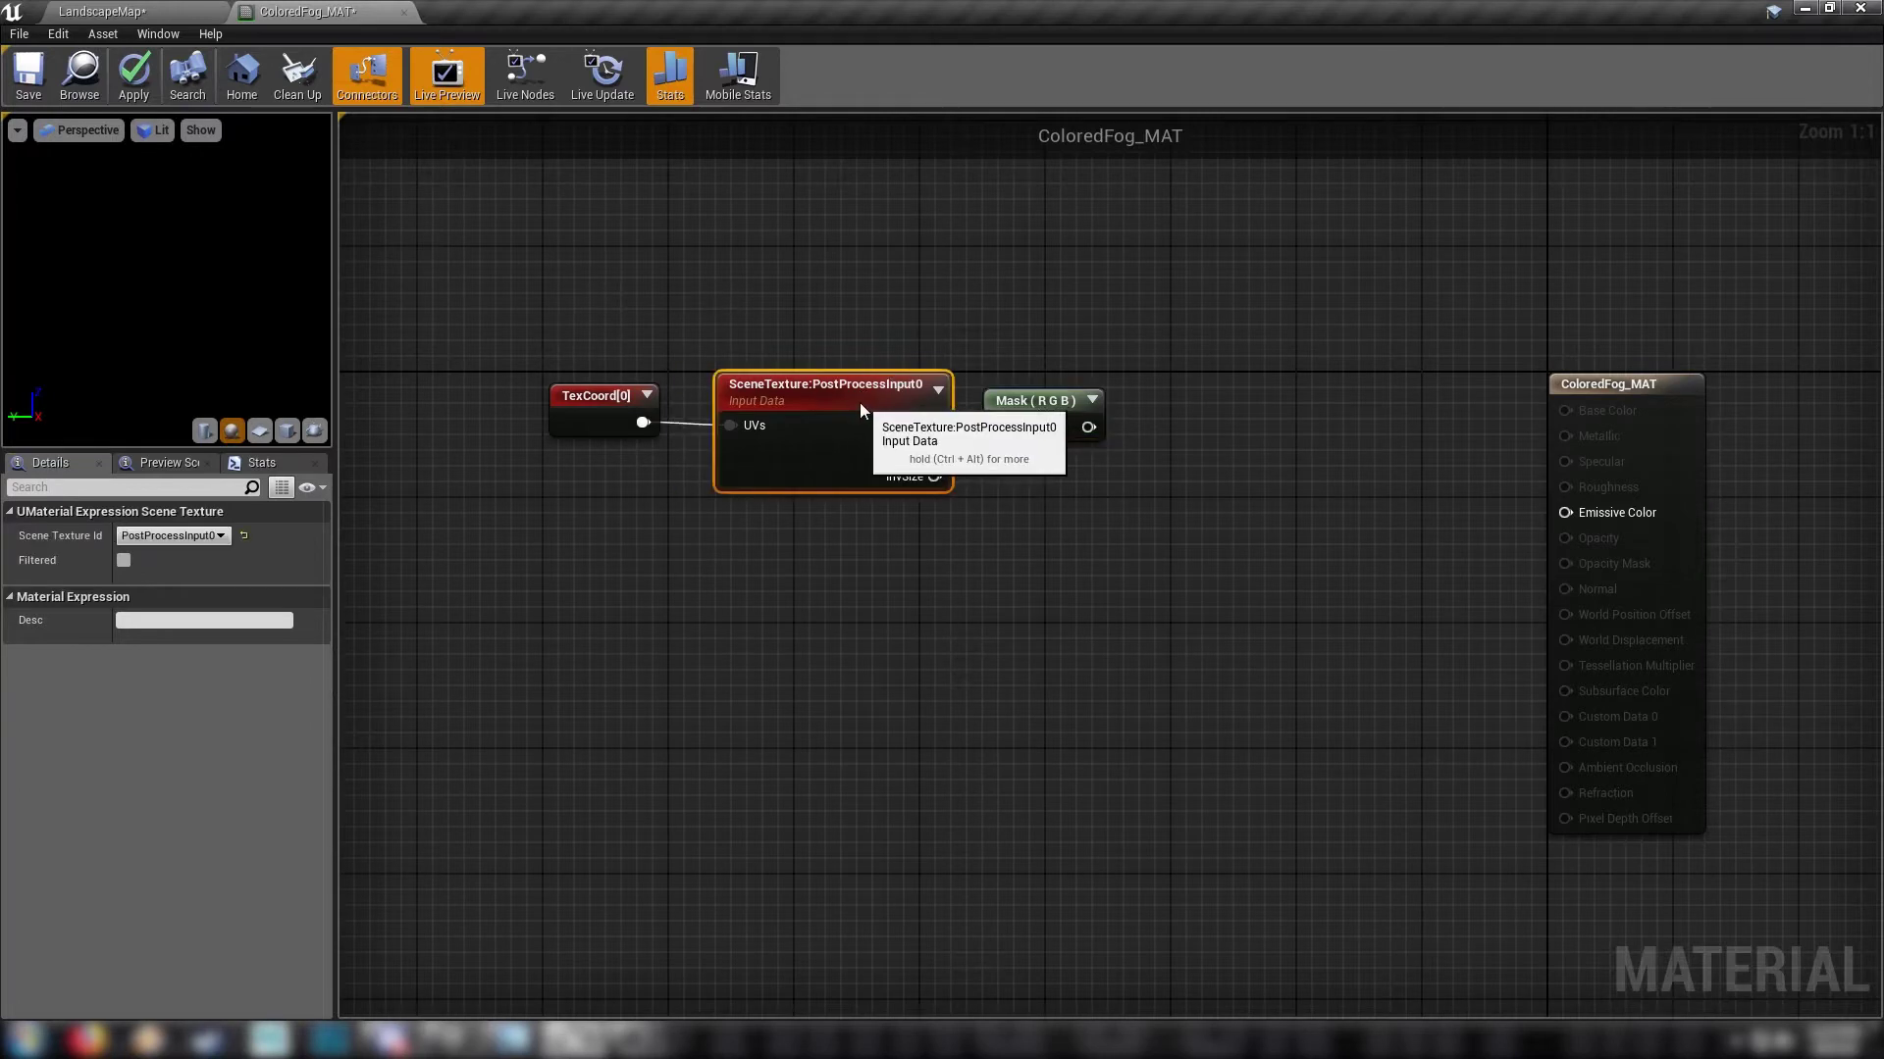
drag(838, 402, 832, 401)
drag(538, 307, 1246, 558)
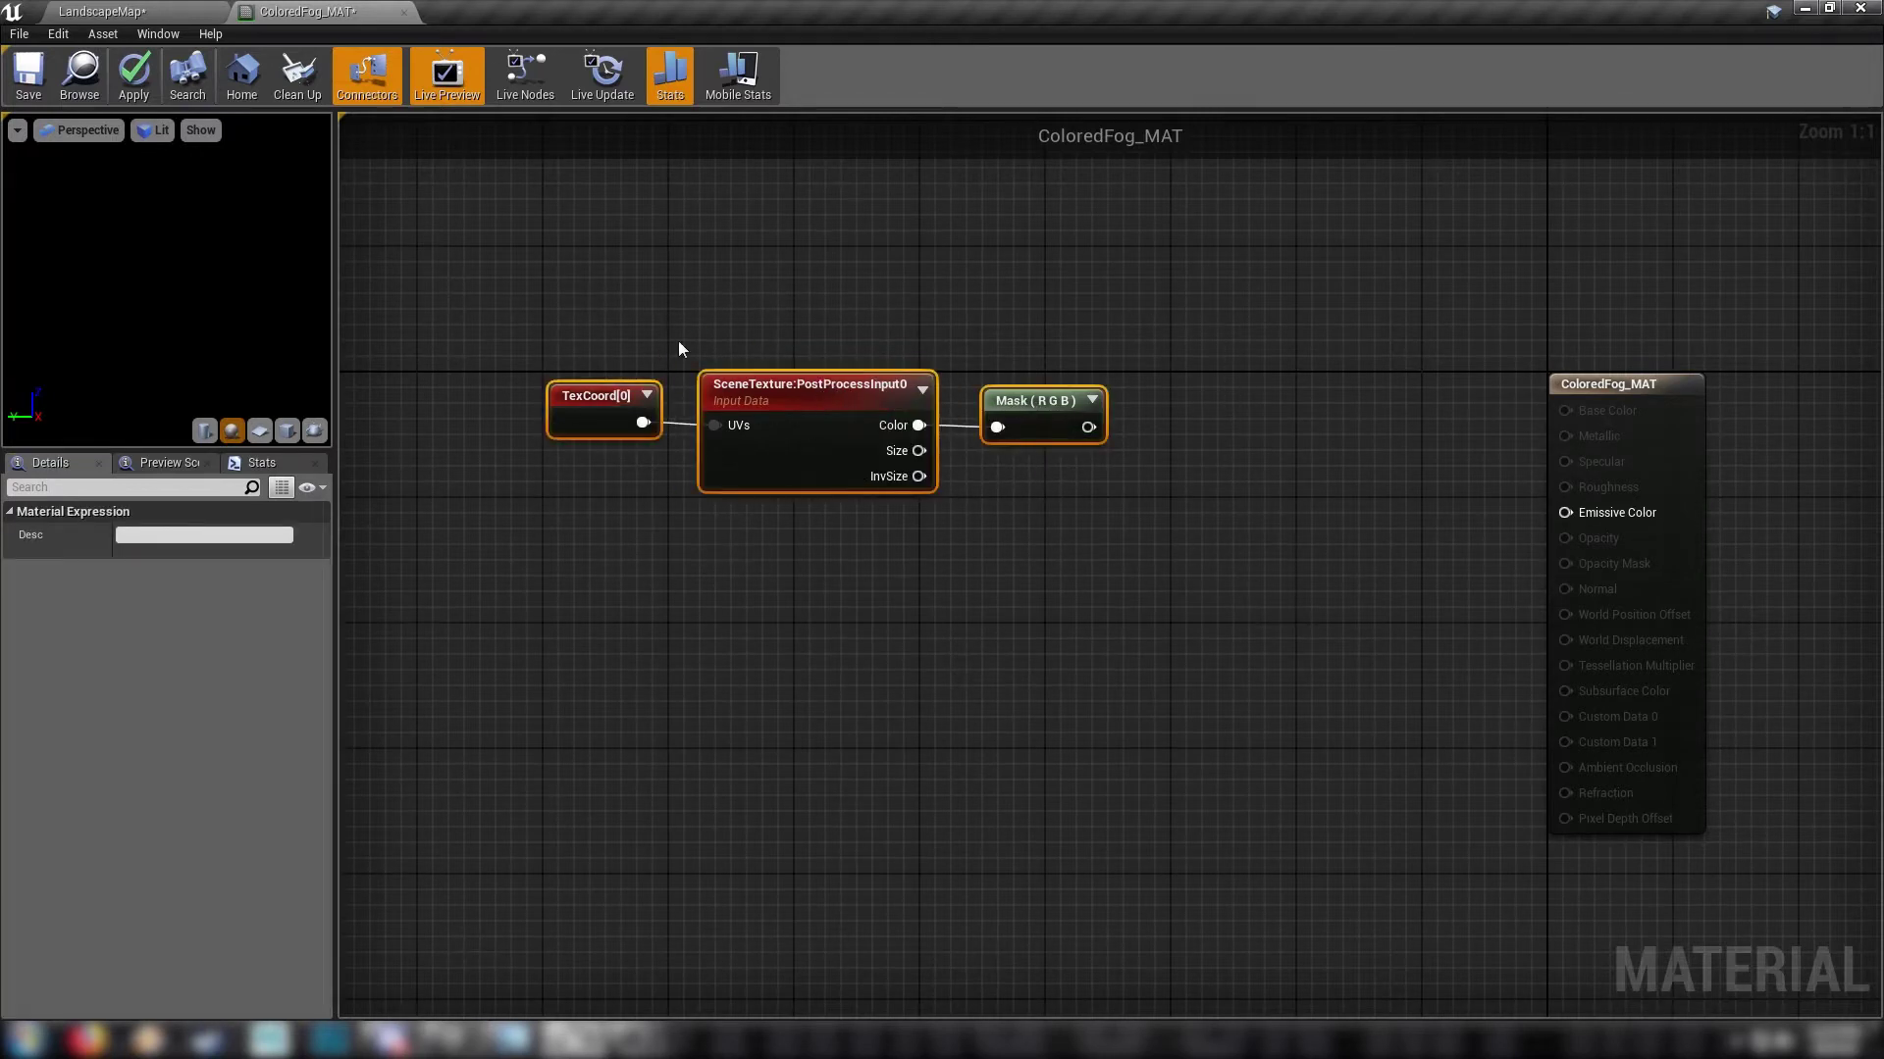
click(1092, 556)
Step: Add a Constant 3Vector node below the SceneTexture node and convert it to a parameter named Fog 1
right_drag(1120, 578, 1206, 554)
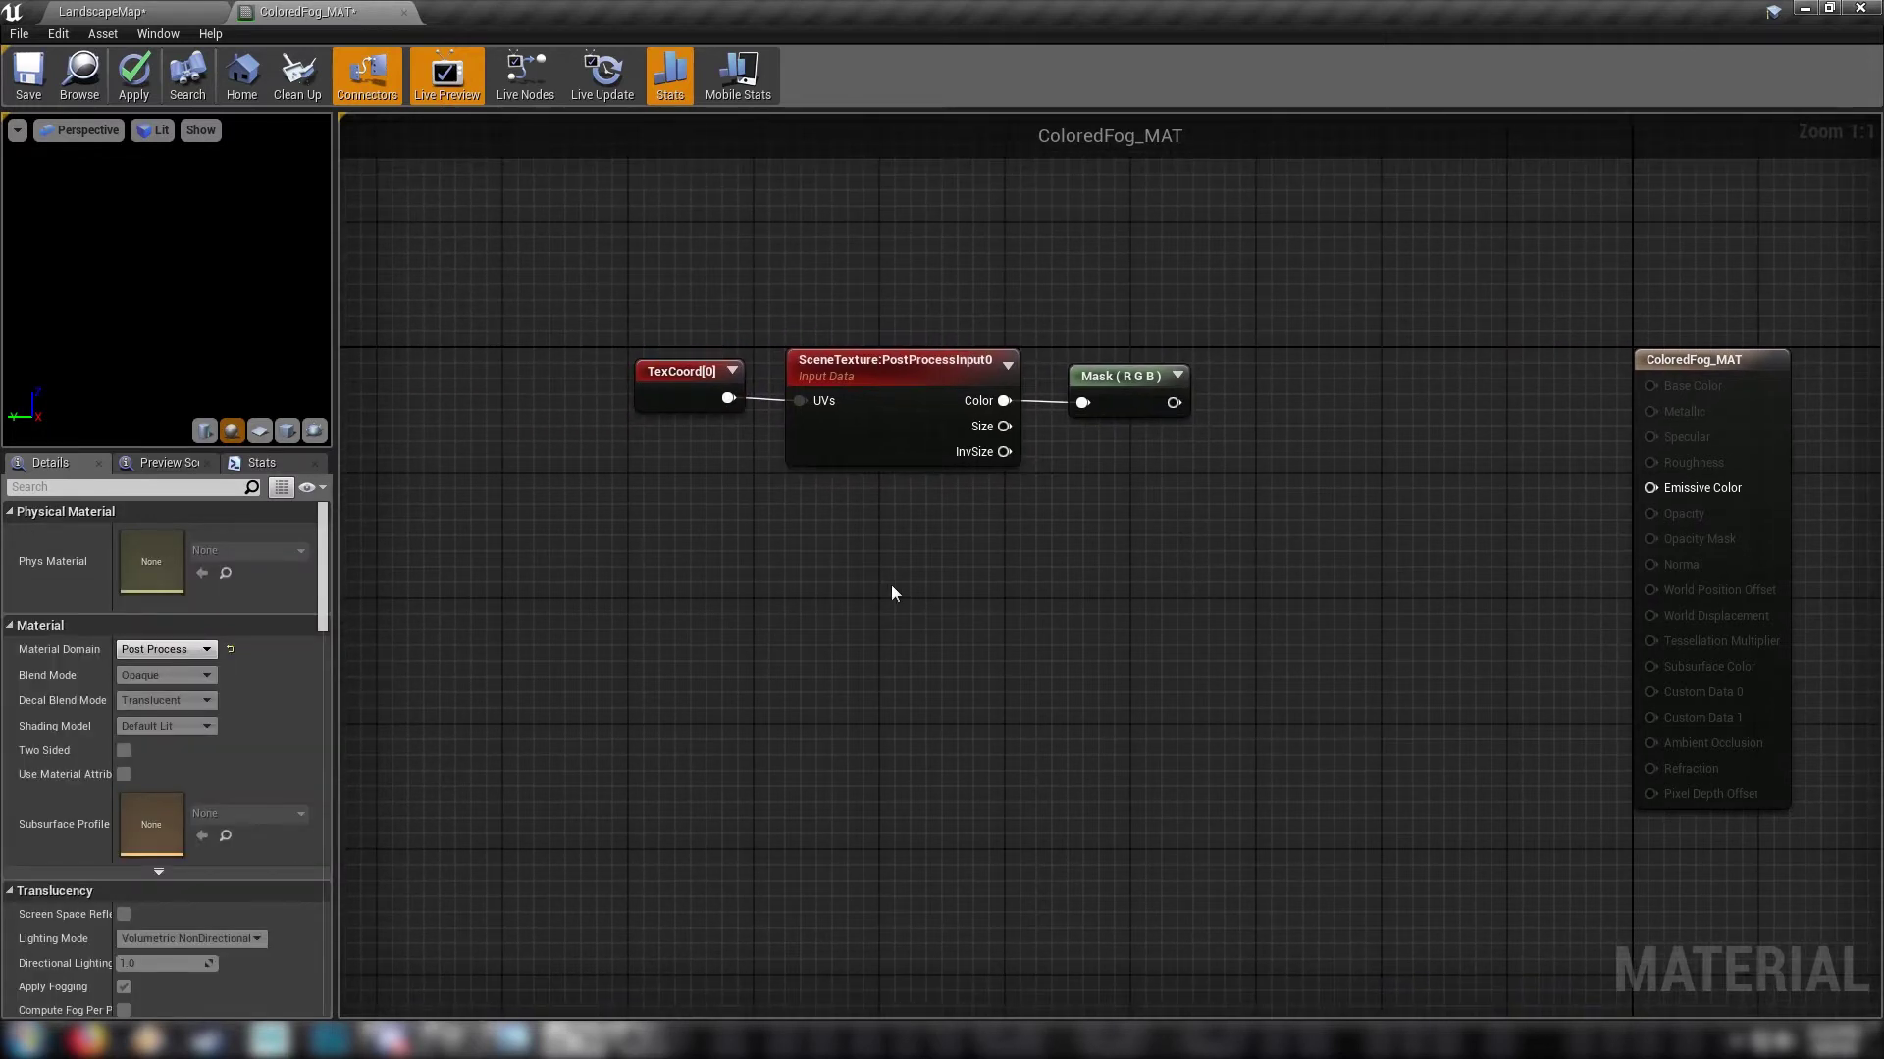
click(914, 541)
right_click(935, 558)
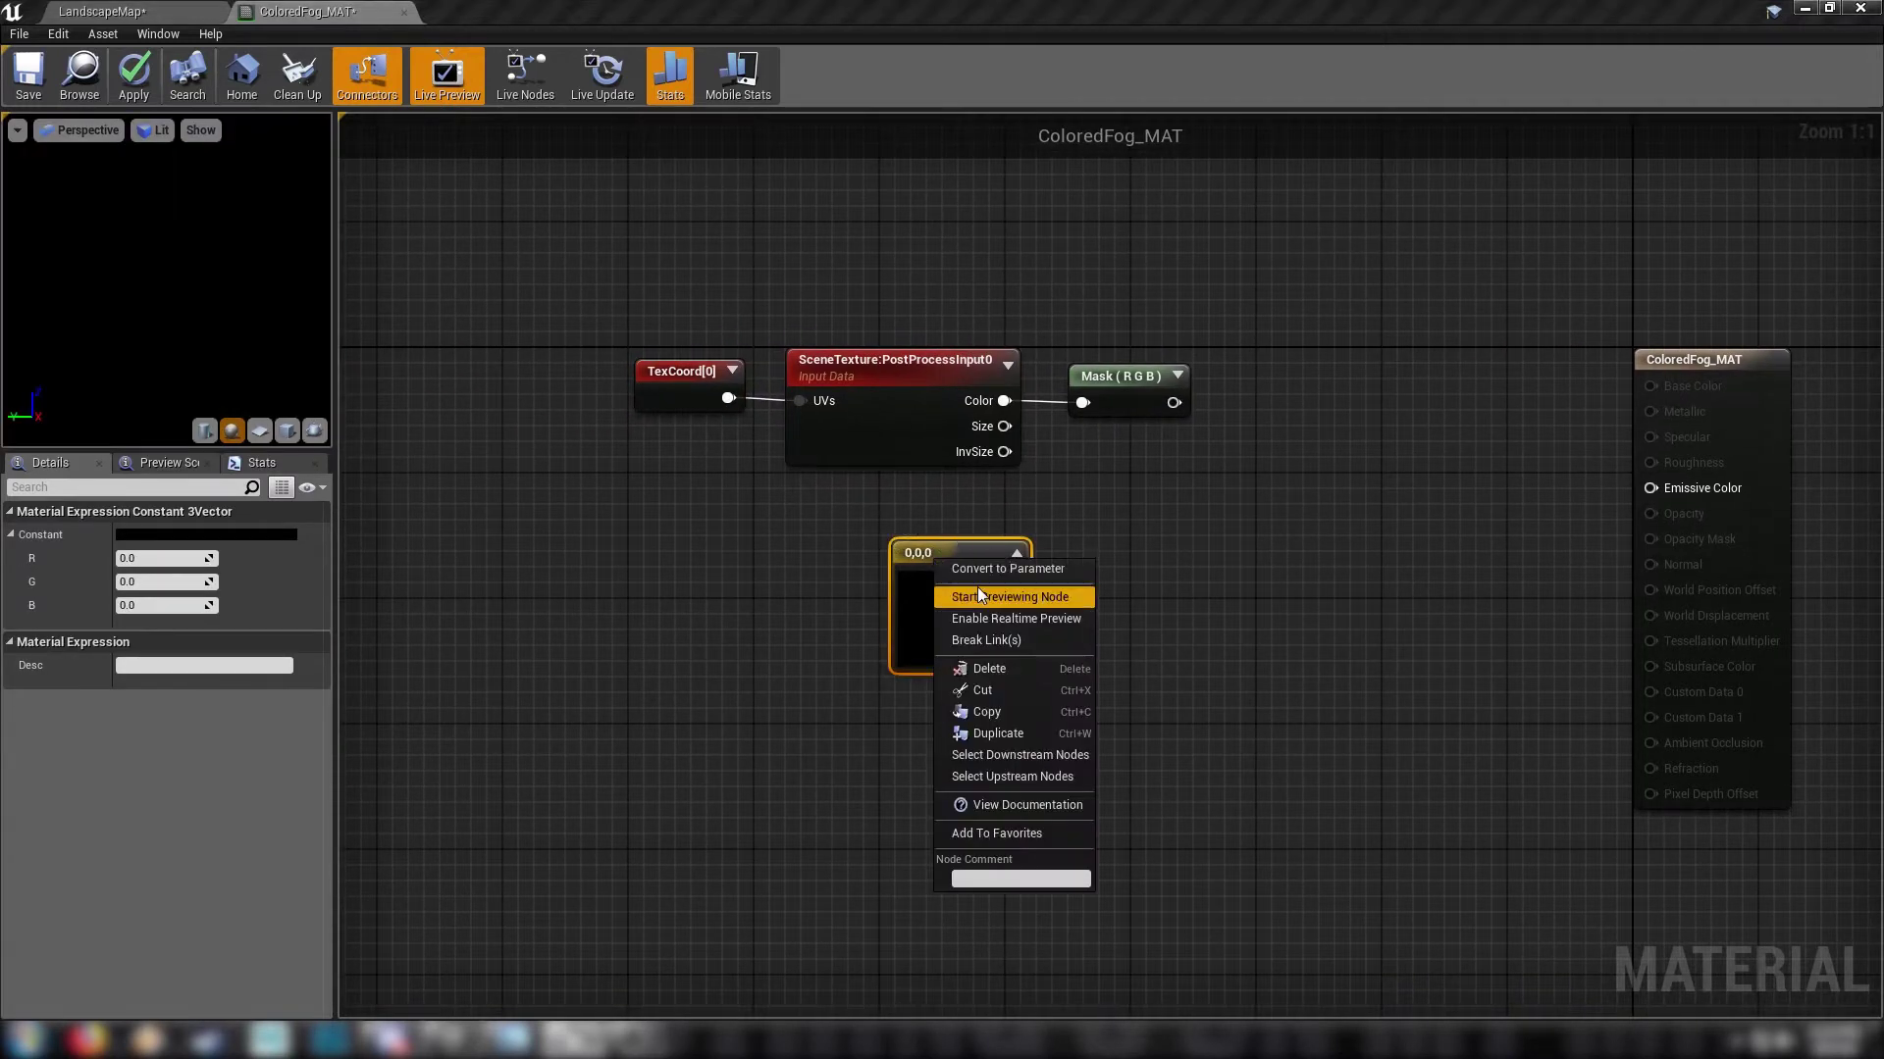
click(979, 569)
text(Fo)
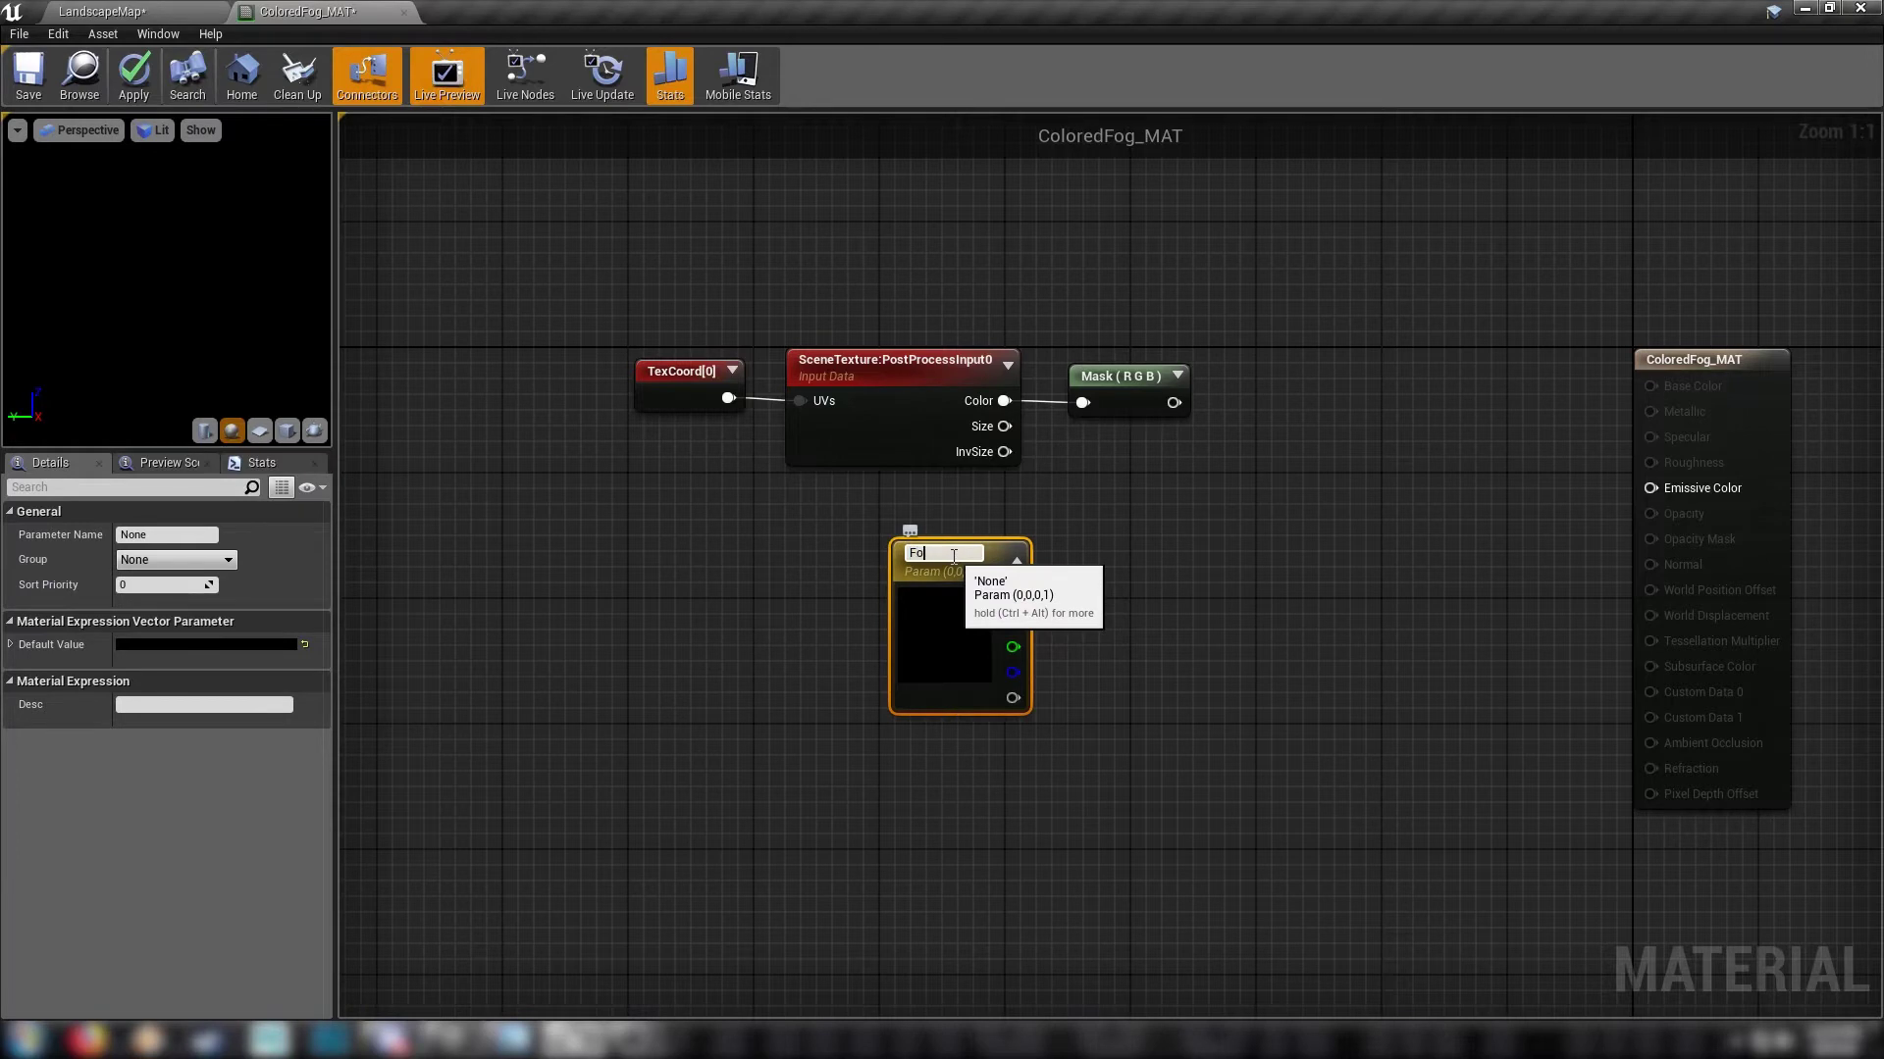
text(g 1)
key(Return)
Step: Set the Fog 1 parameter's default colour to orange-yellow with R 1.0, G 0.478997 and B 0.0
click(266, 645)
click(432, 709)
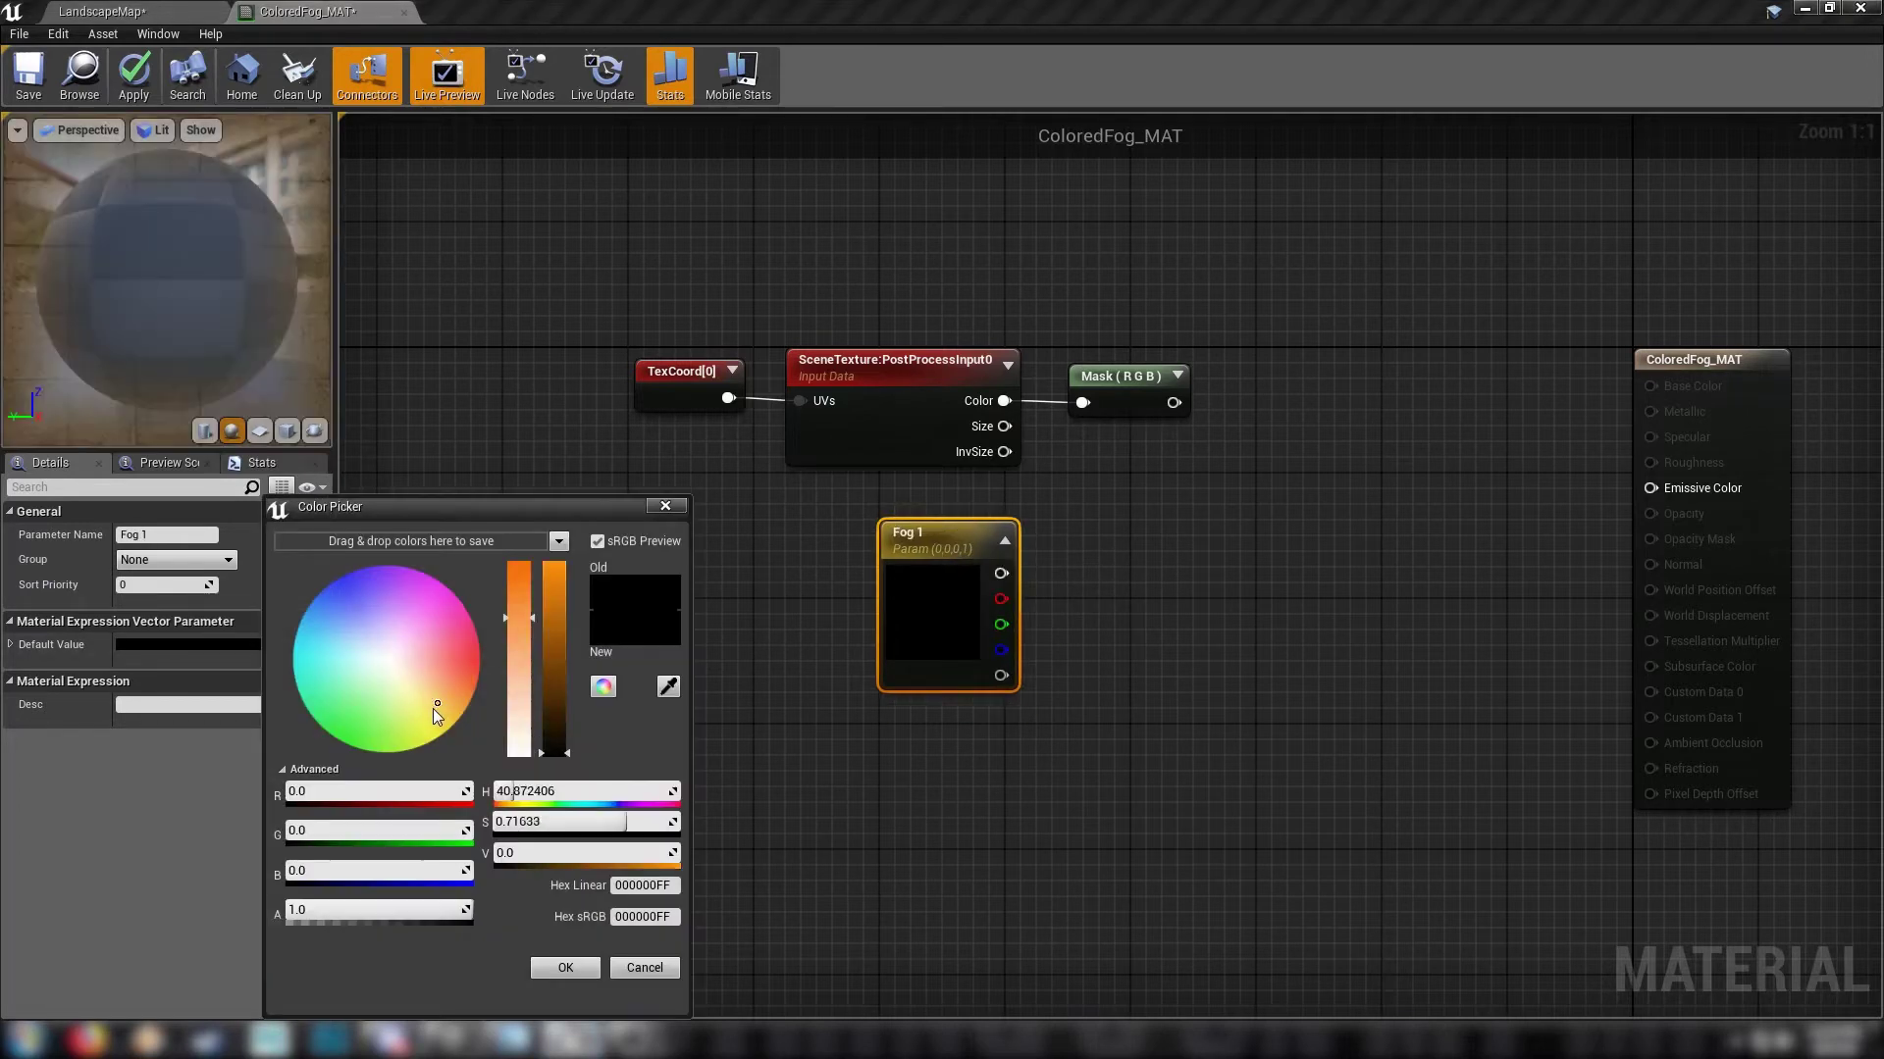
click(447, 693)
click(555, 567)
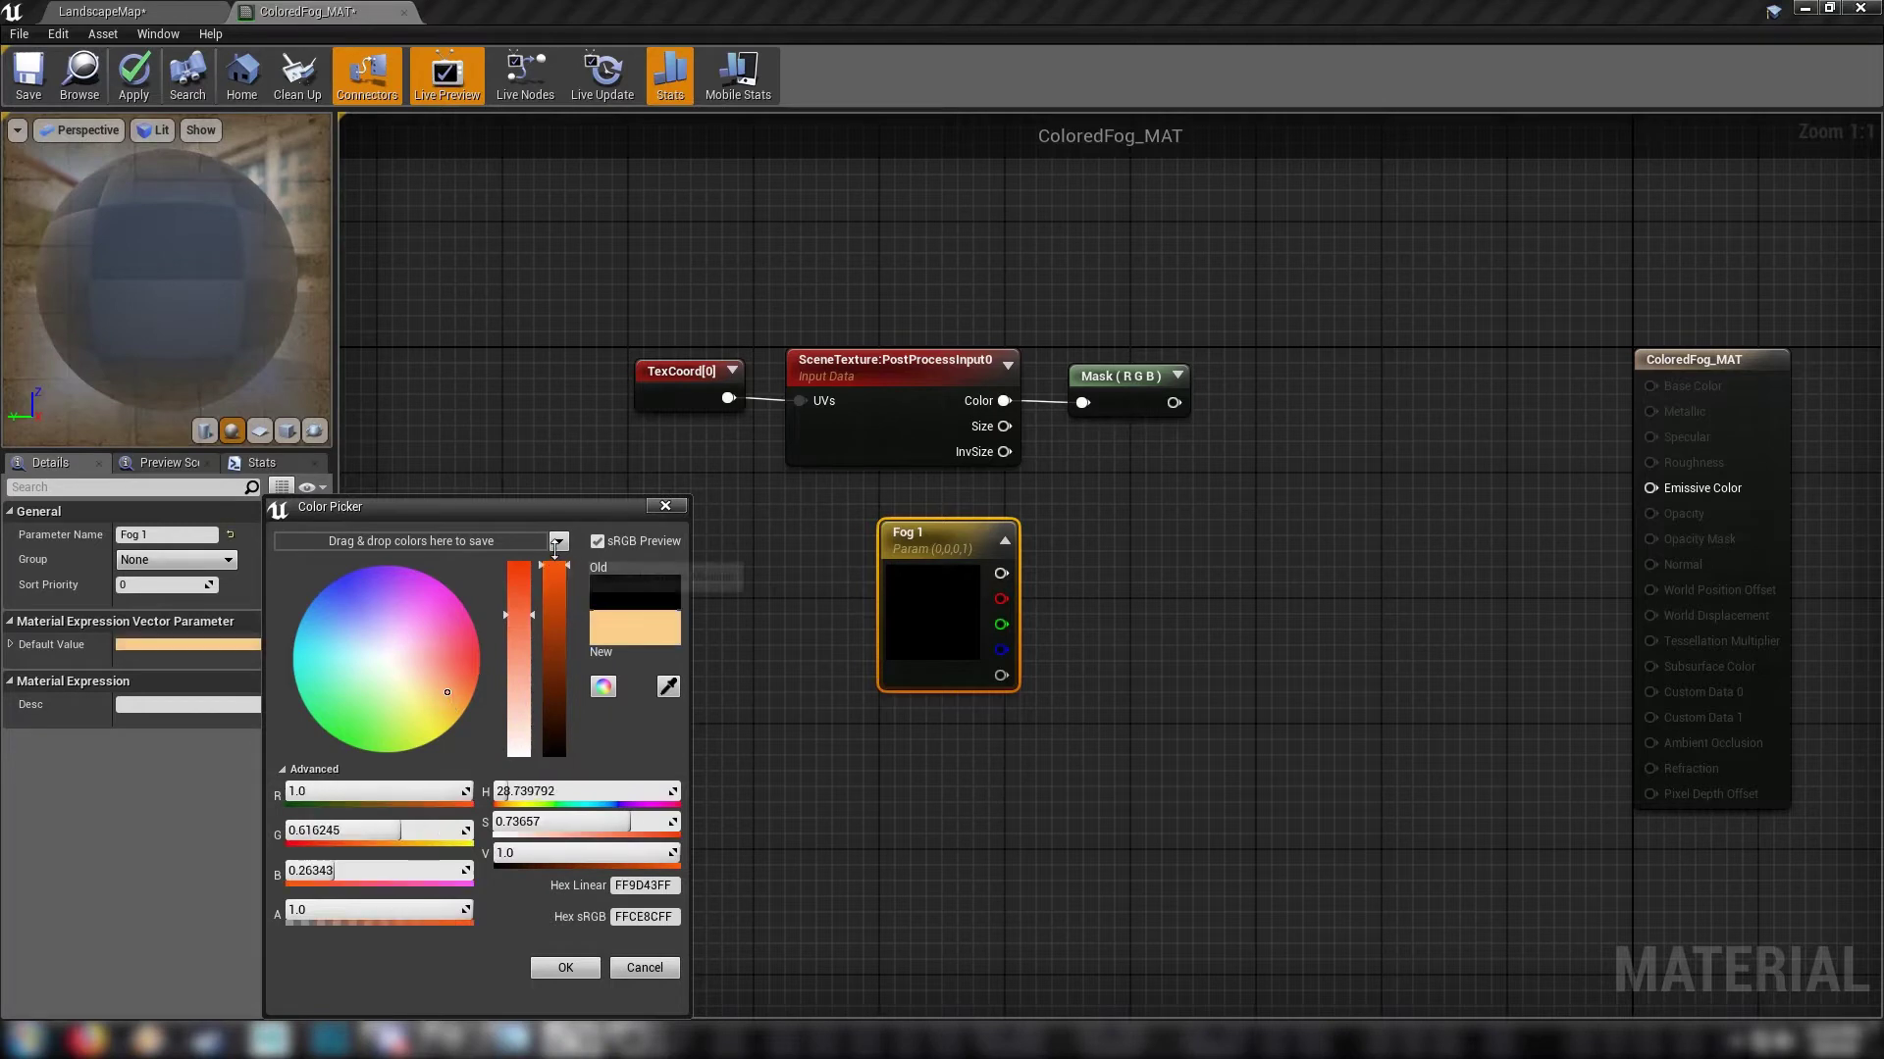
click(469, 704)
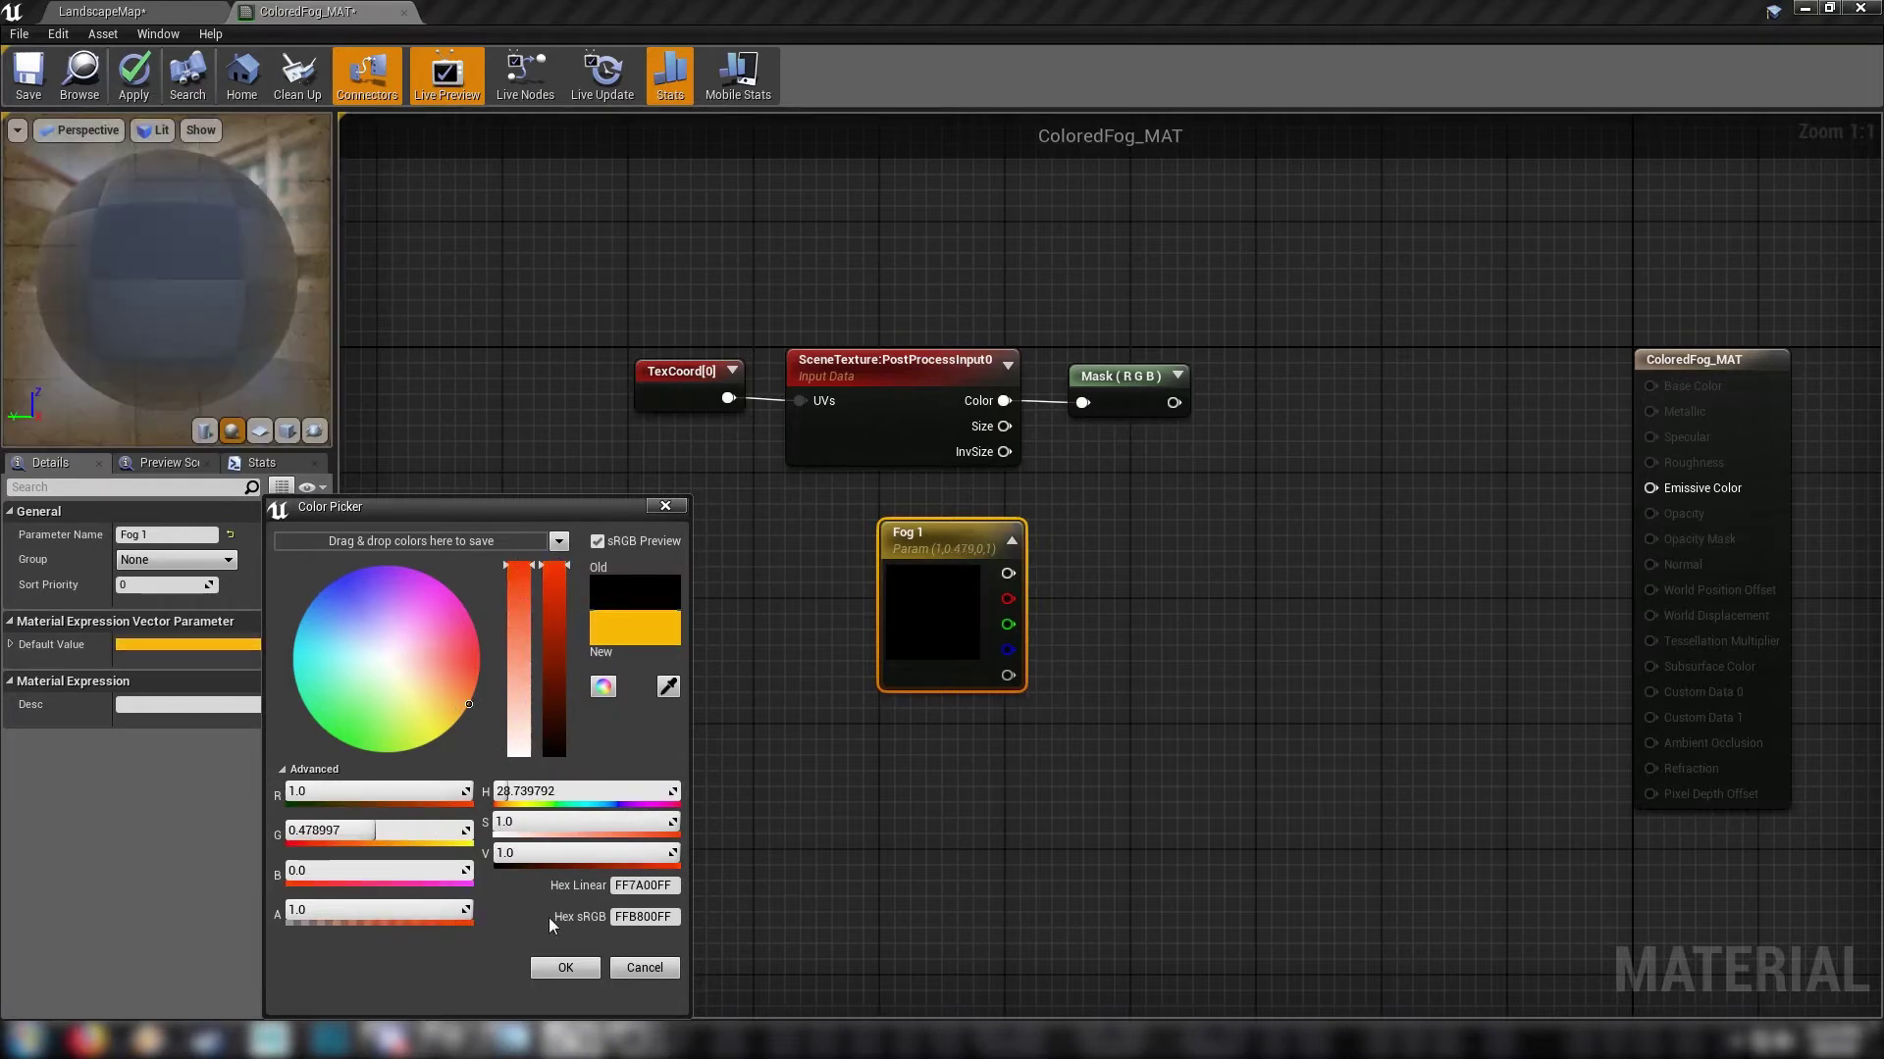
click(565, 968)
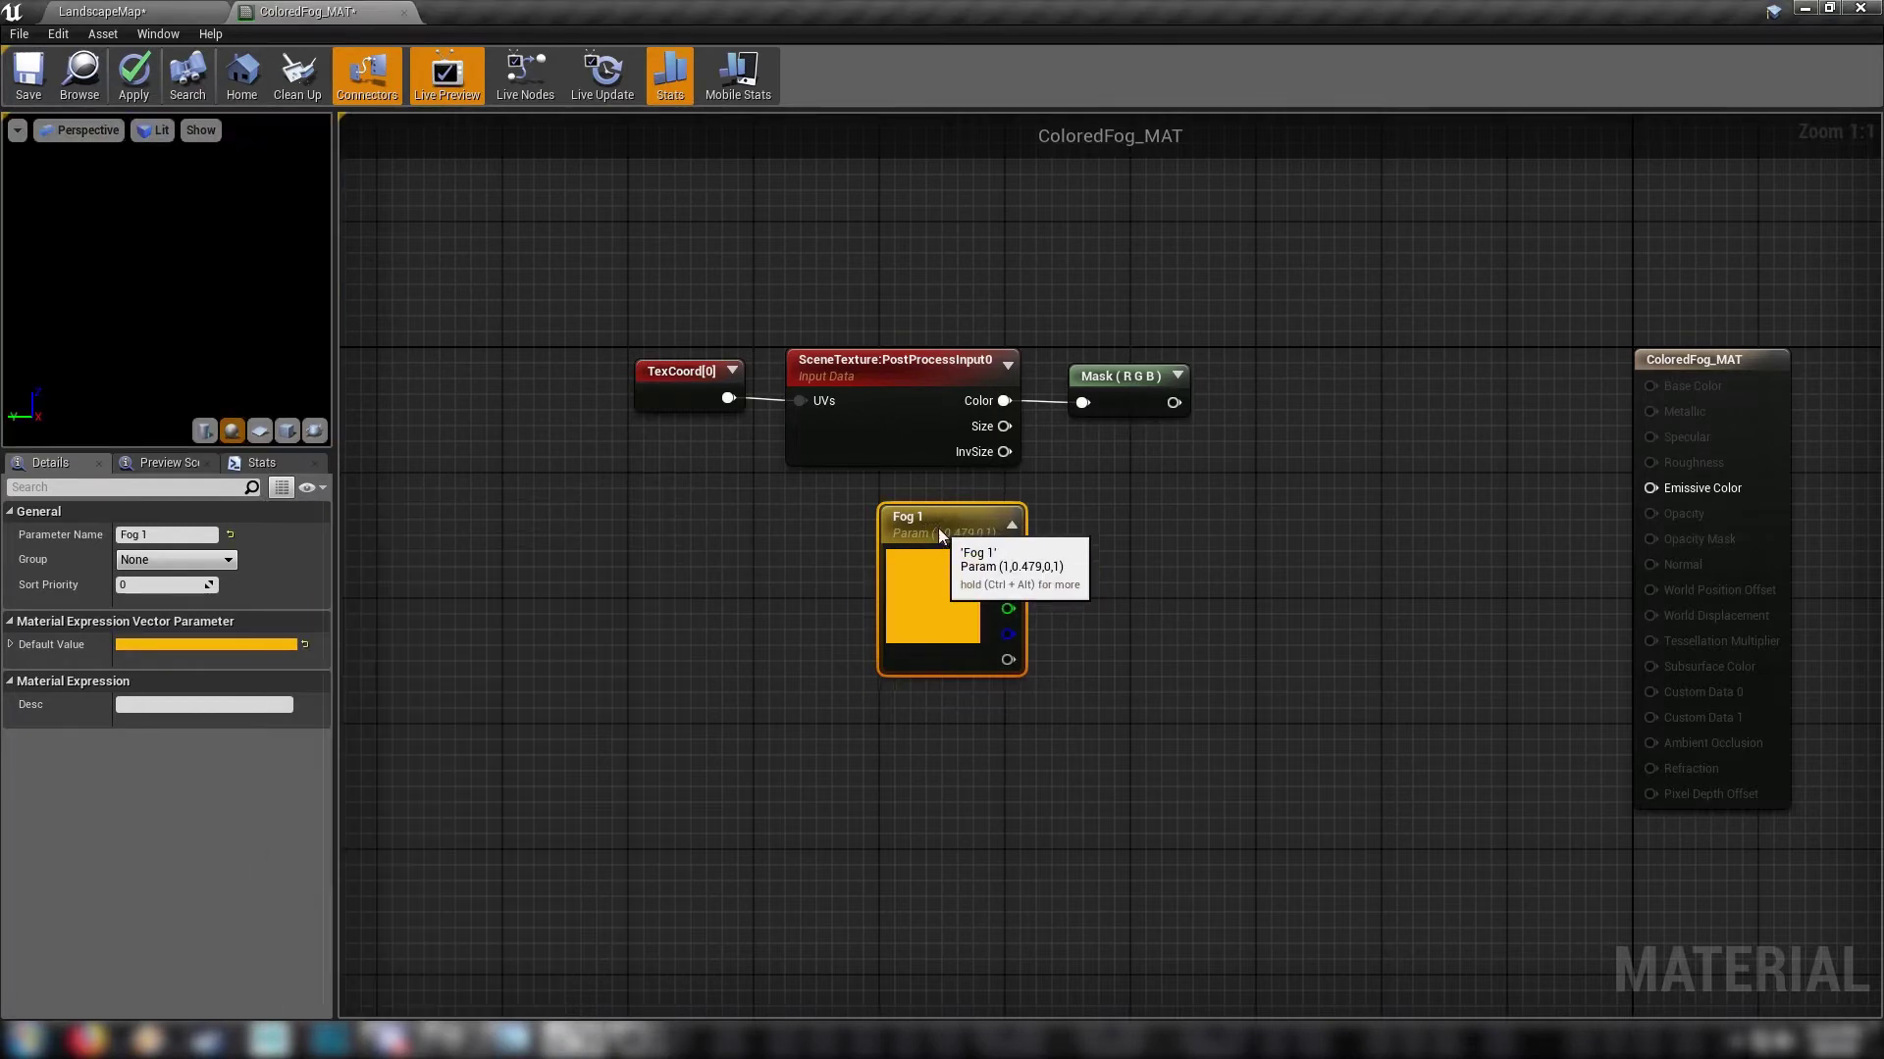
Step: Add a Lerp node and connect the RGB mask to A, Fog 1's colour to B and Fog 1's alpha to Alpha
drag(940, 525, 1084, 550)
click(1428, 531)
click(1301, 475)
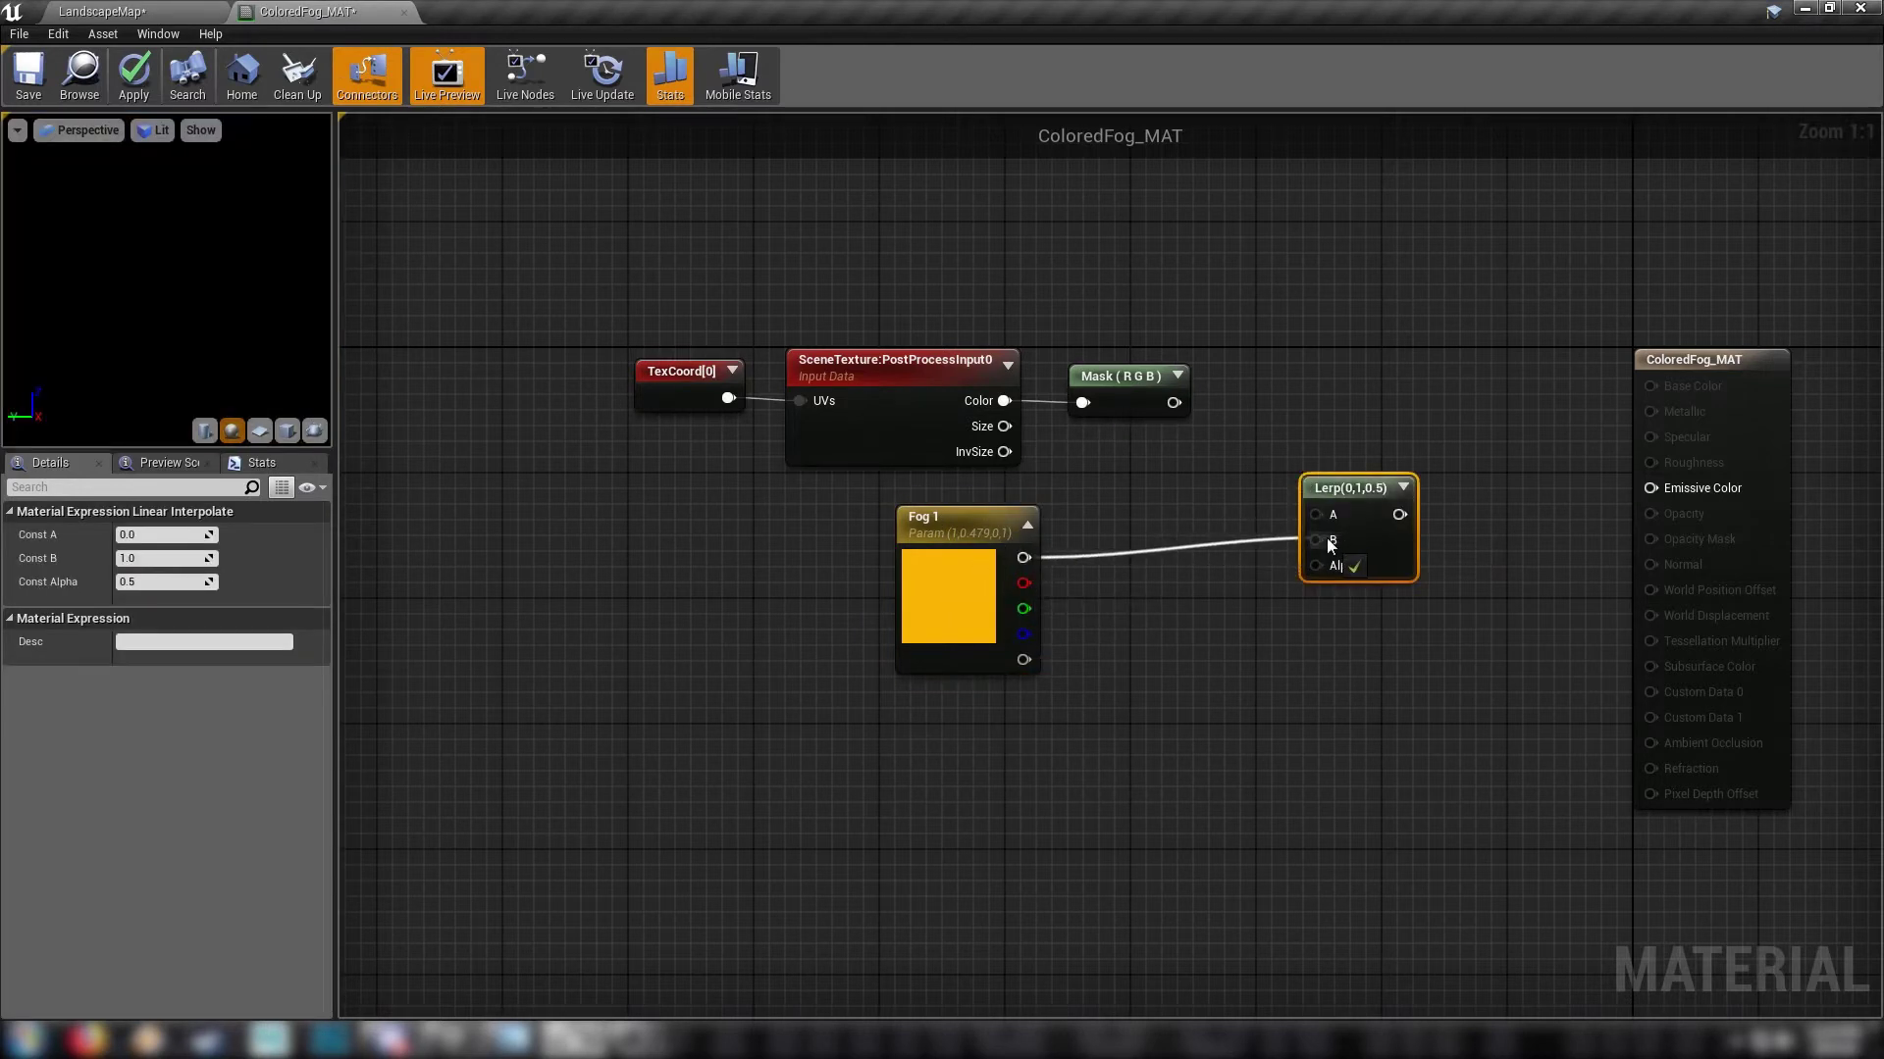
drag(1321, 540, 1321, 540)
drag(1023, 659, 1176, 409)
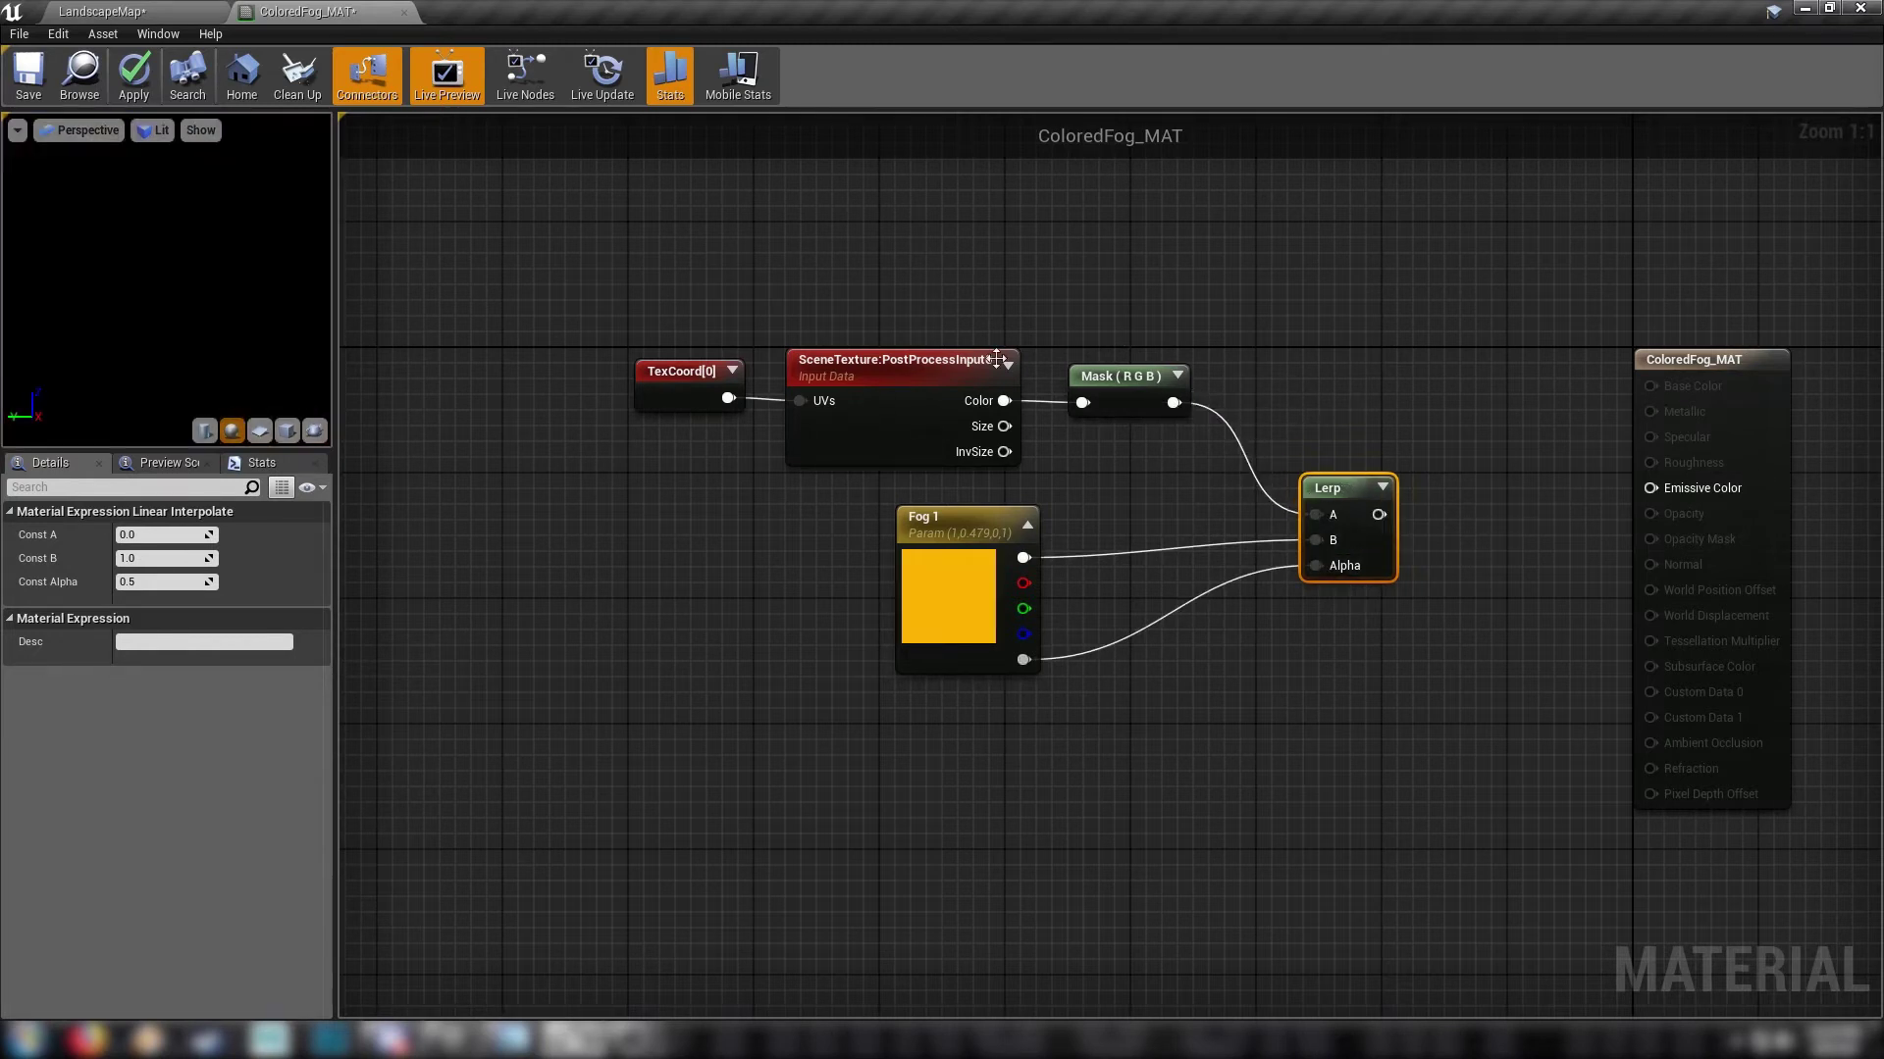
Step: Move the whole group of connected nodes up and farther away from the material's output node
drag(610, 245, 1336, 587)
drag(1350, 490, 1069, 378)
click(1068, 536)
Step: Add a SceneDepth node in the empty graph area below the Fog 1 parameter
right_drag(881, 717, 1137, 744)
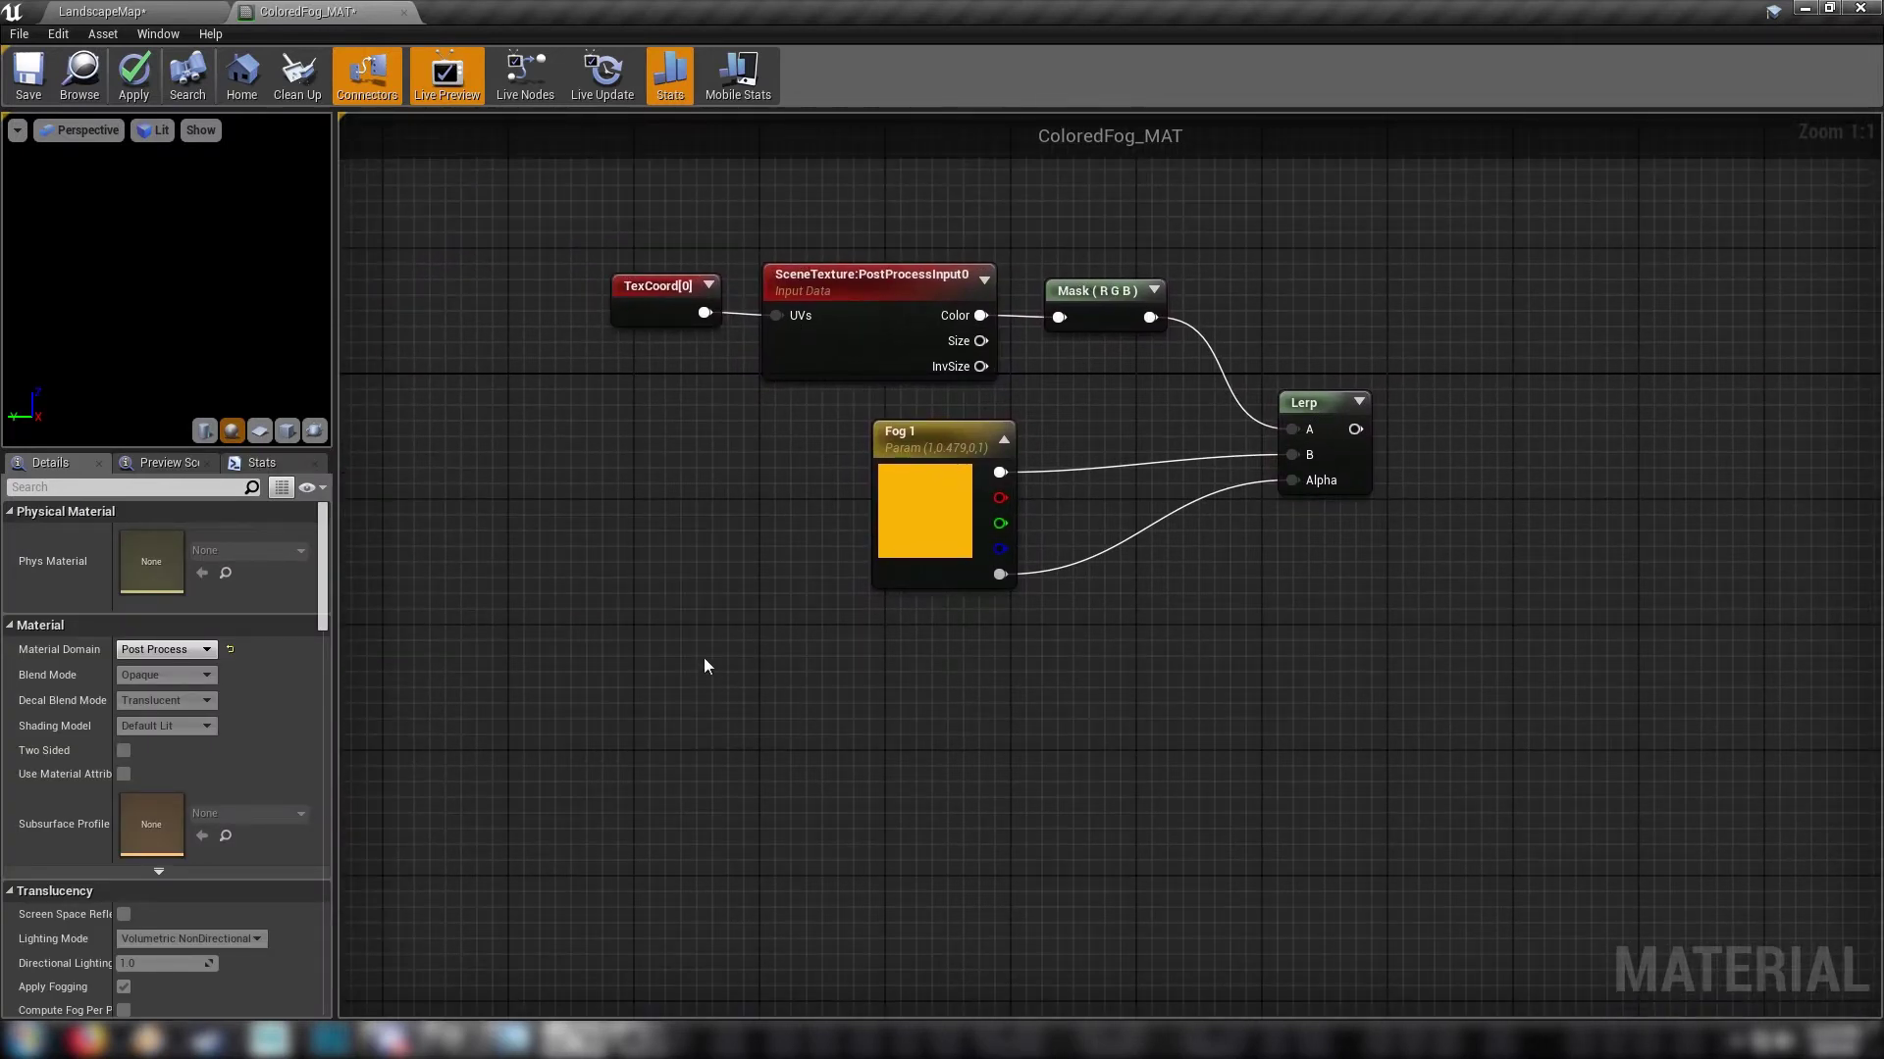
right_click(769, 642)
text(scene)
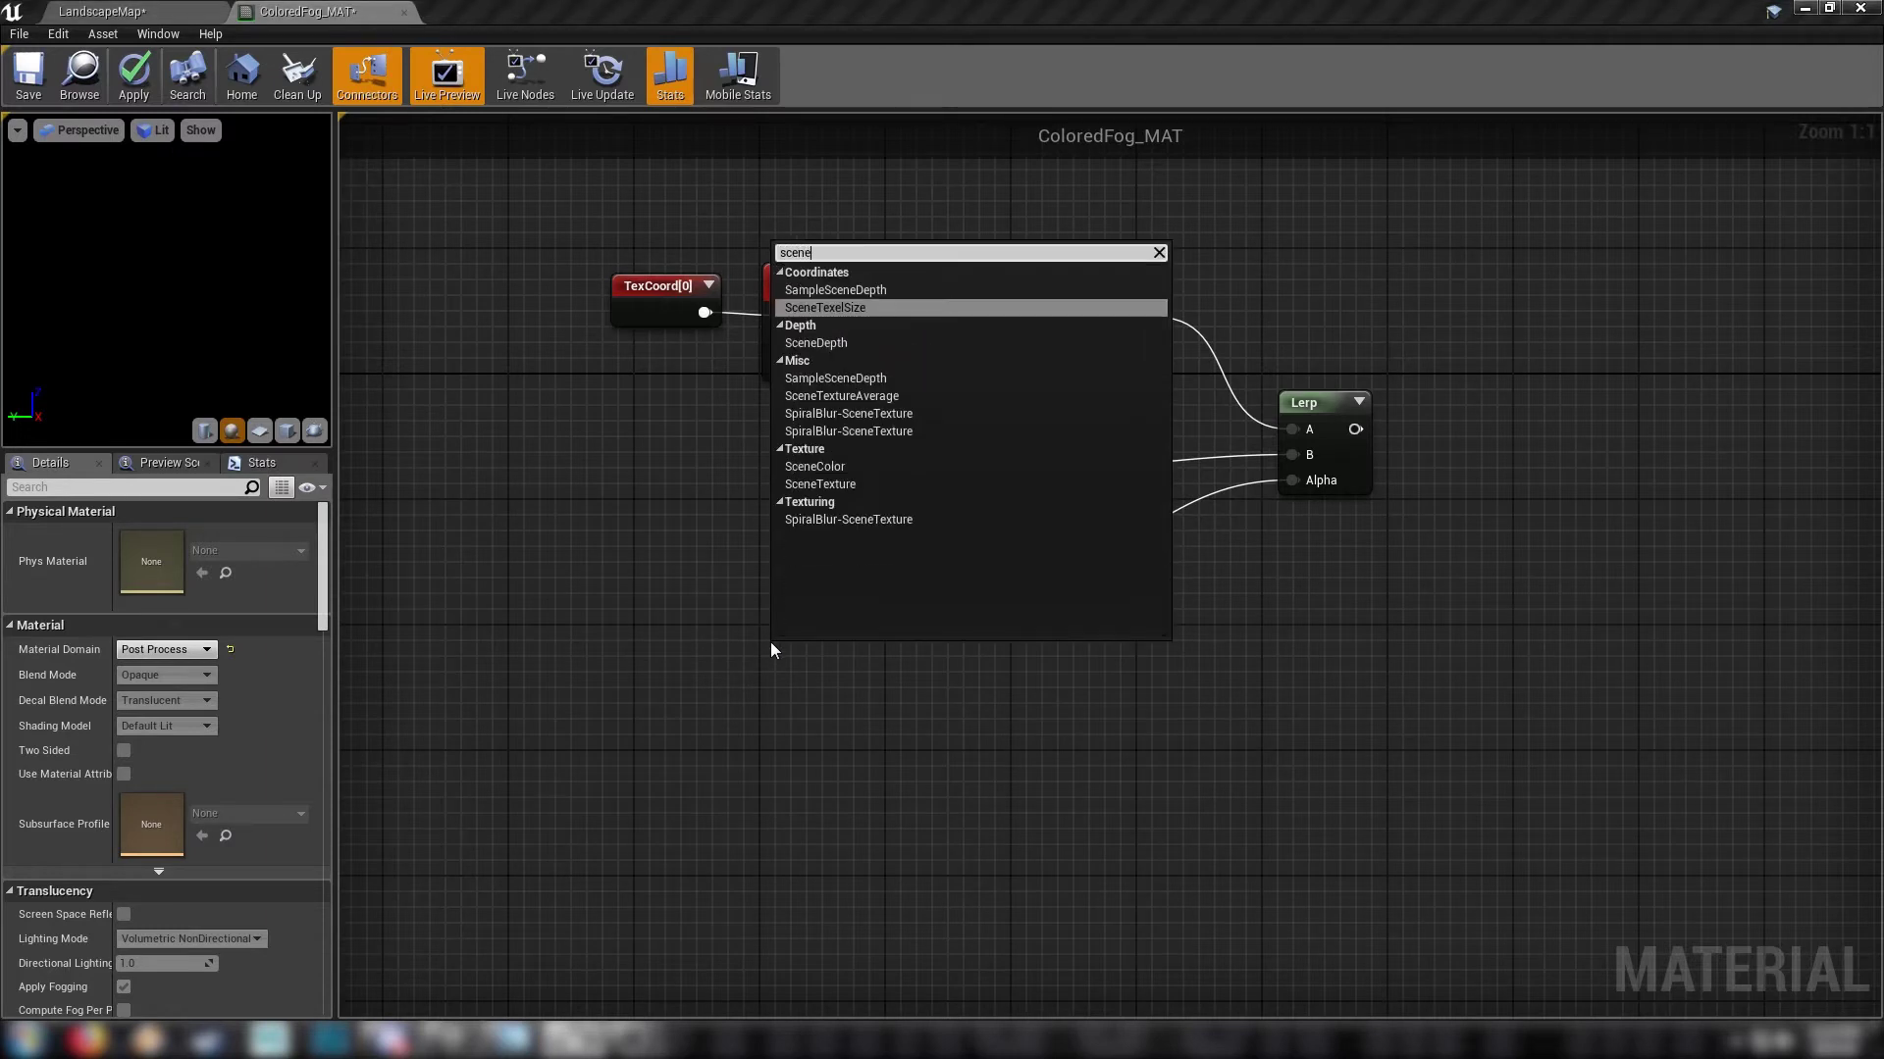
click(816, 342)
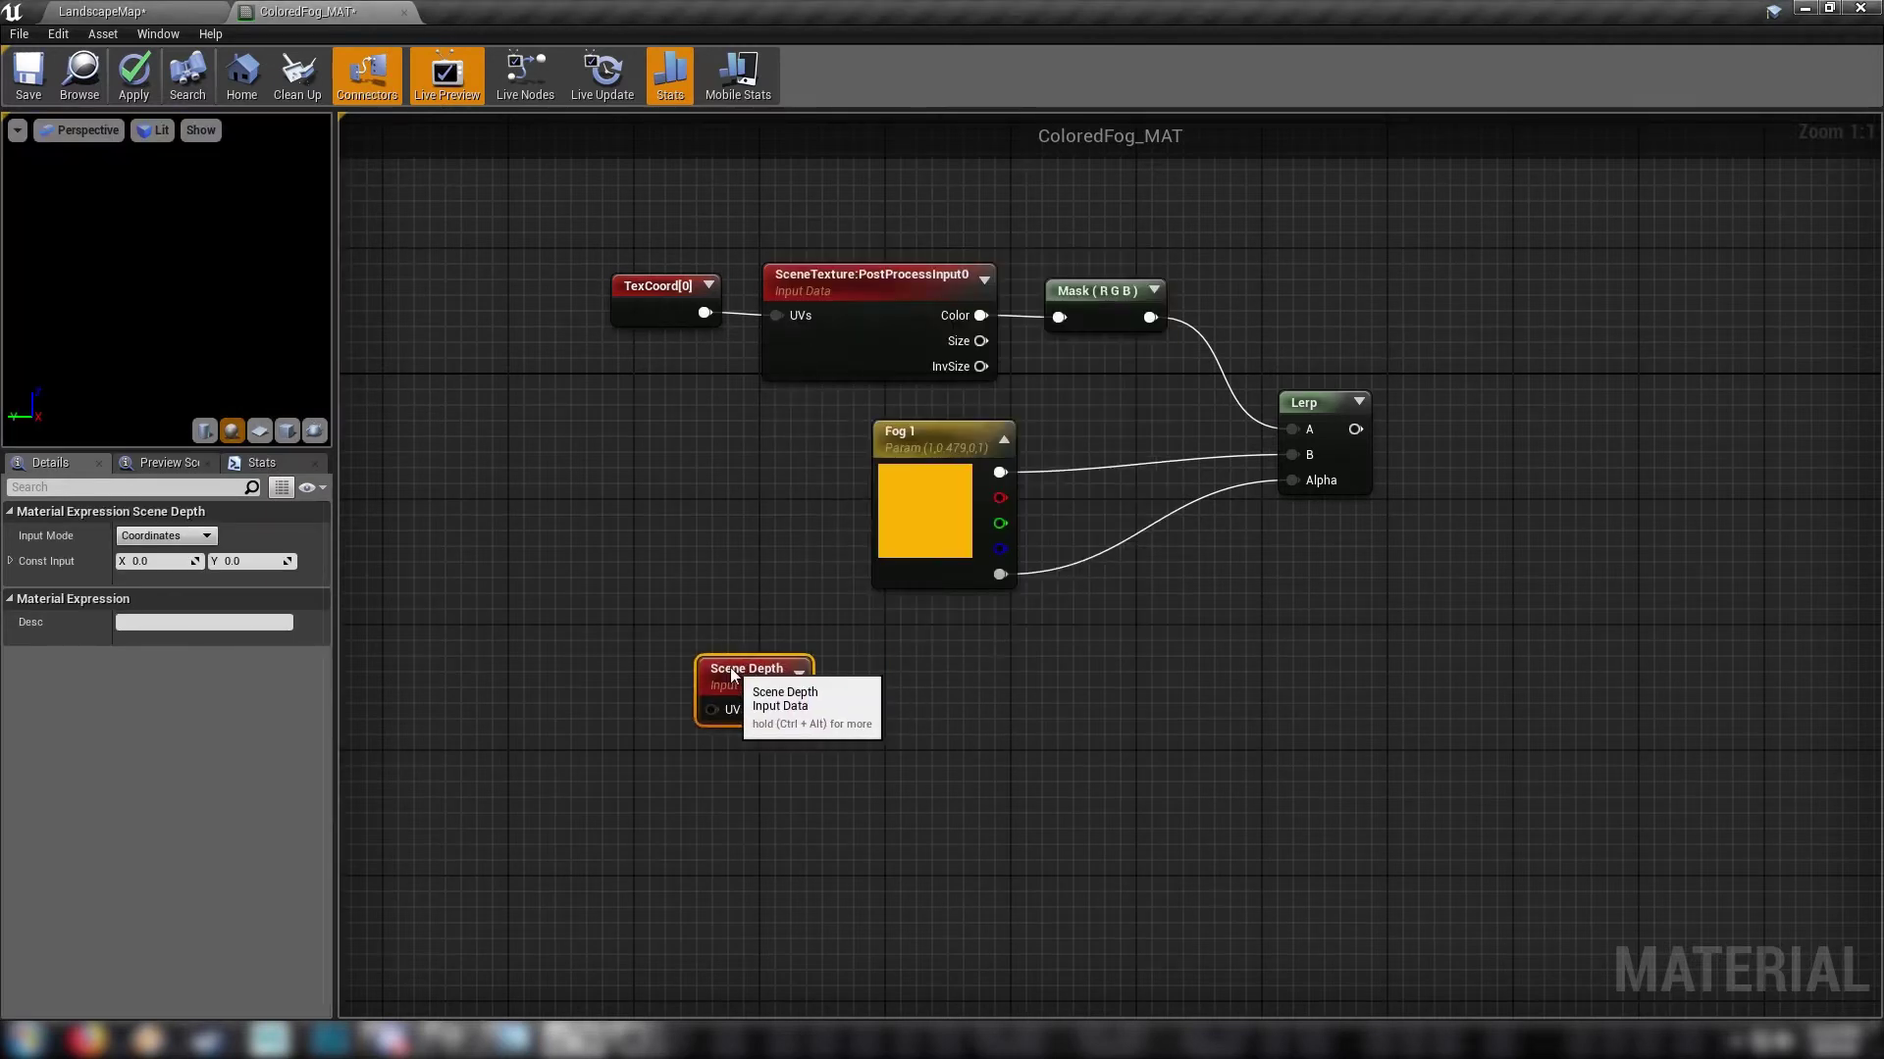
Step: Add a Divide node beside the Scene Depth node and connect the scene depth to its A input
click(963, 734)
key(d)
click(855, 688)
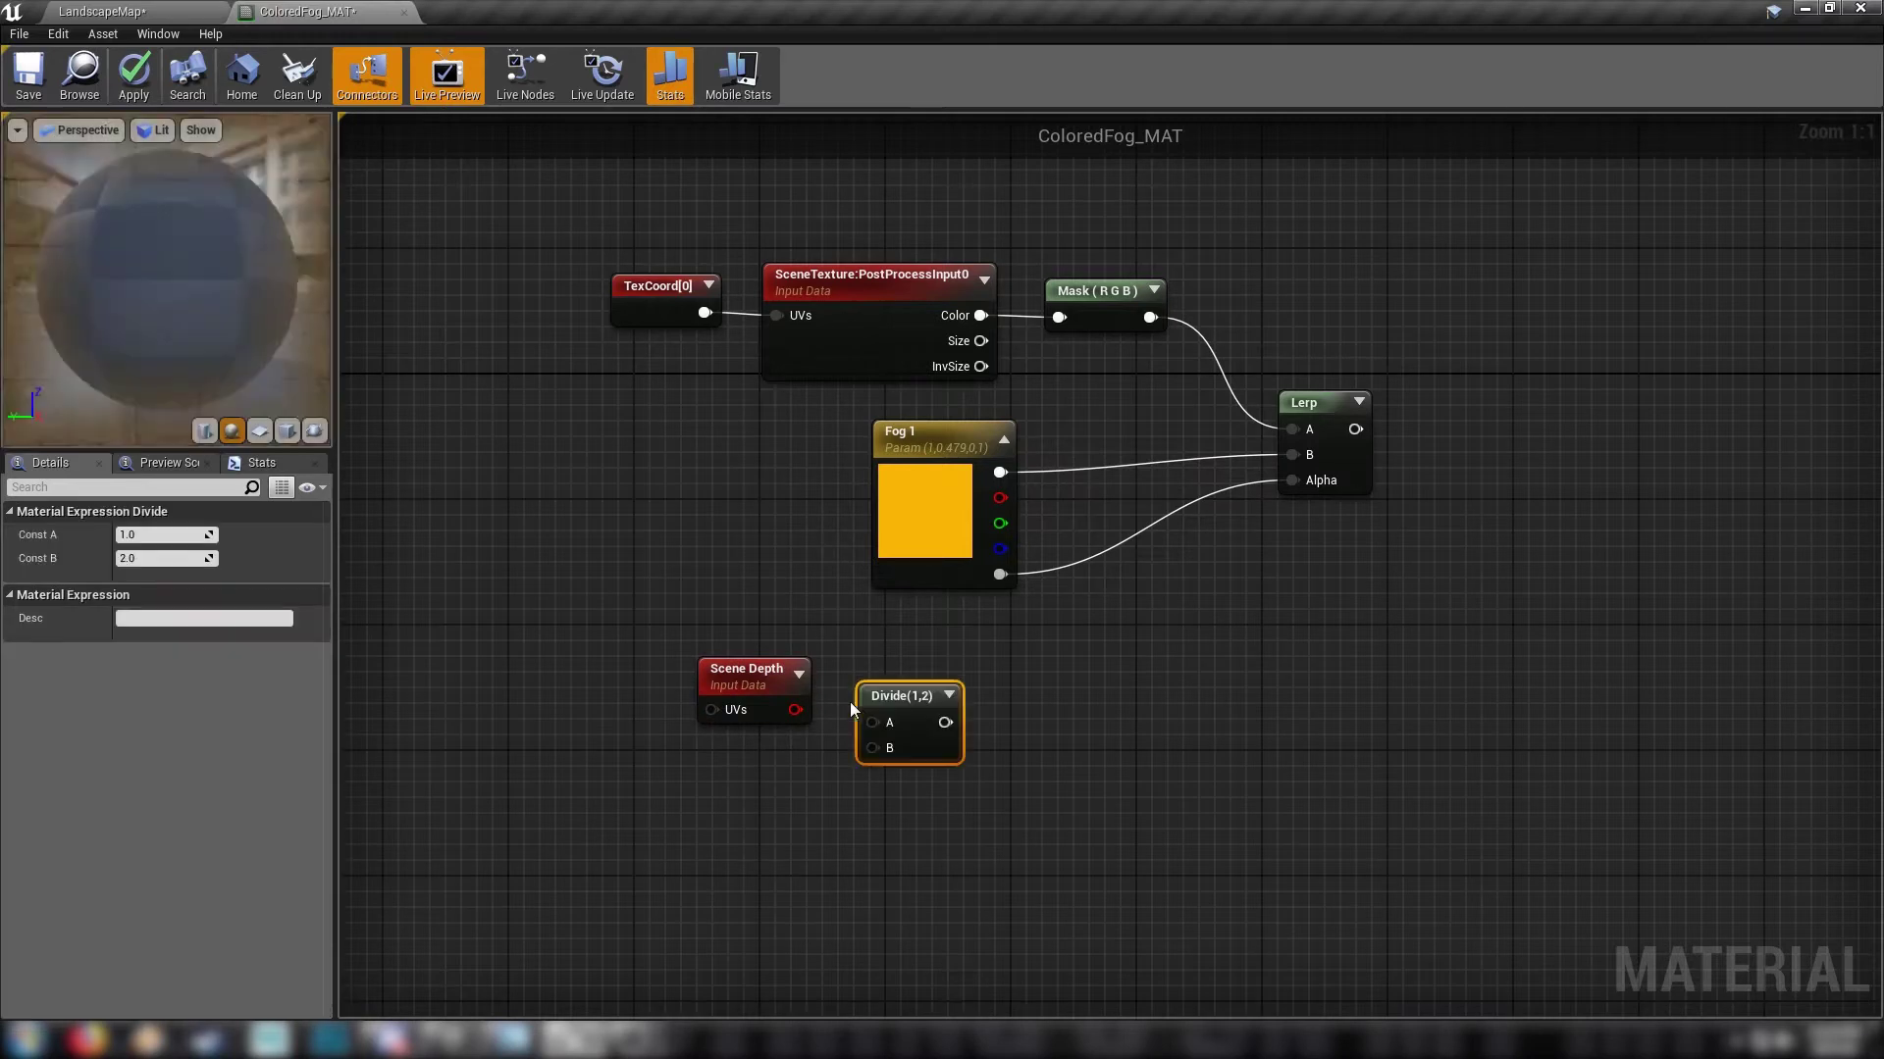
drag(794, 709, 1022, 720)
Step: Add a Clamp node fed by the Divide output, followed by a 1-x node fed by the Clamp output
text(clam)
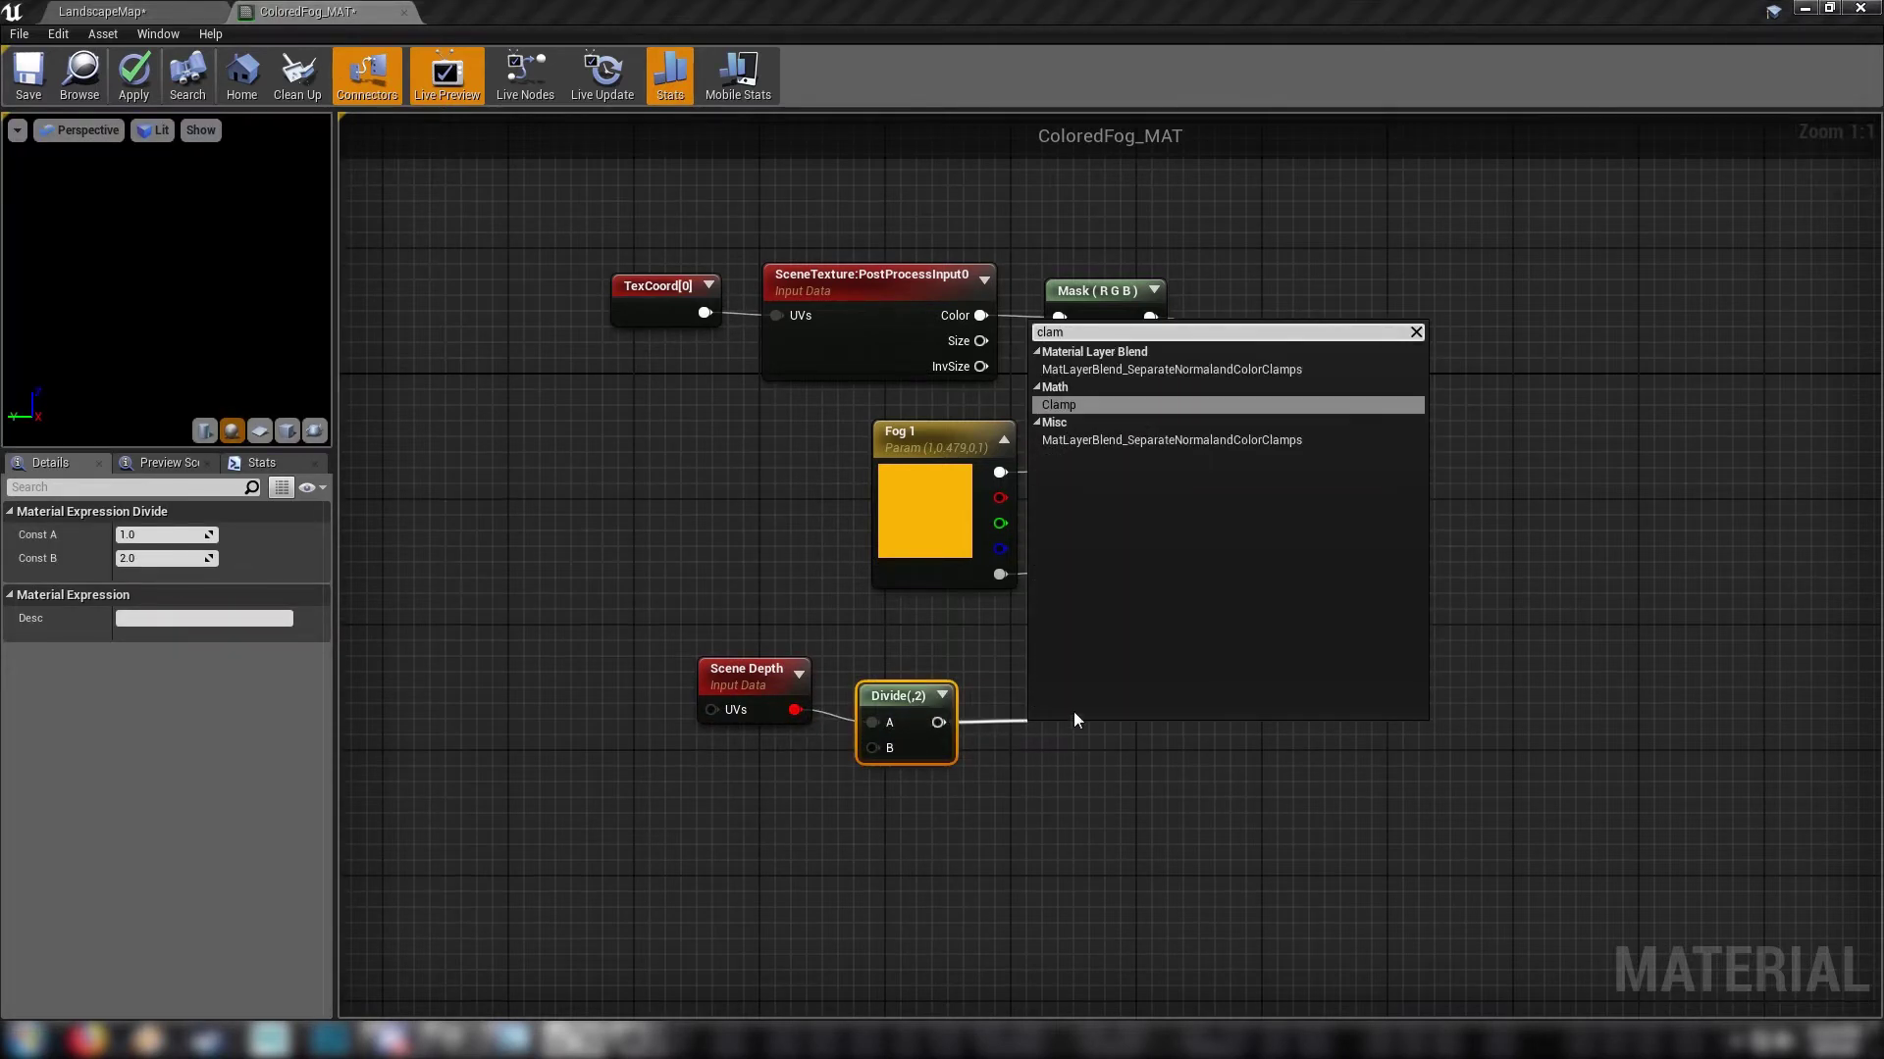
click(1079, 403)
drag(1085, 739, 1184, 728)
text(1-)
key(Return)
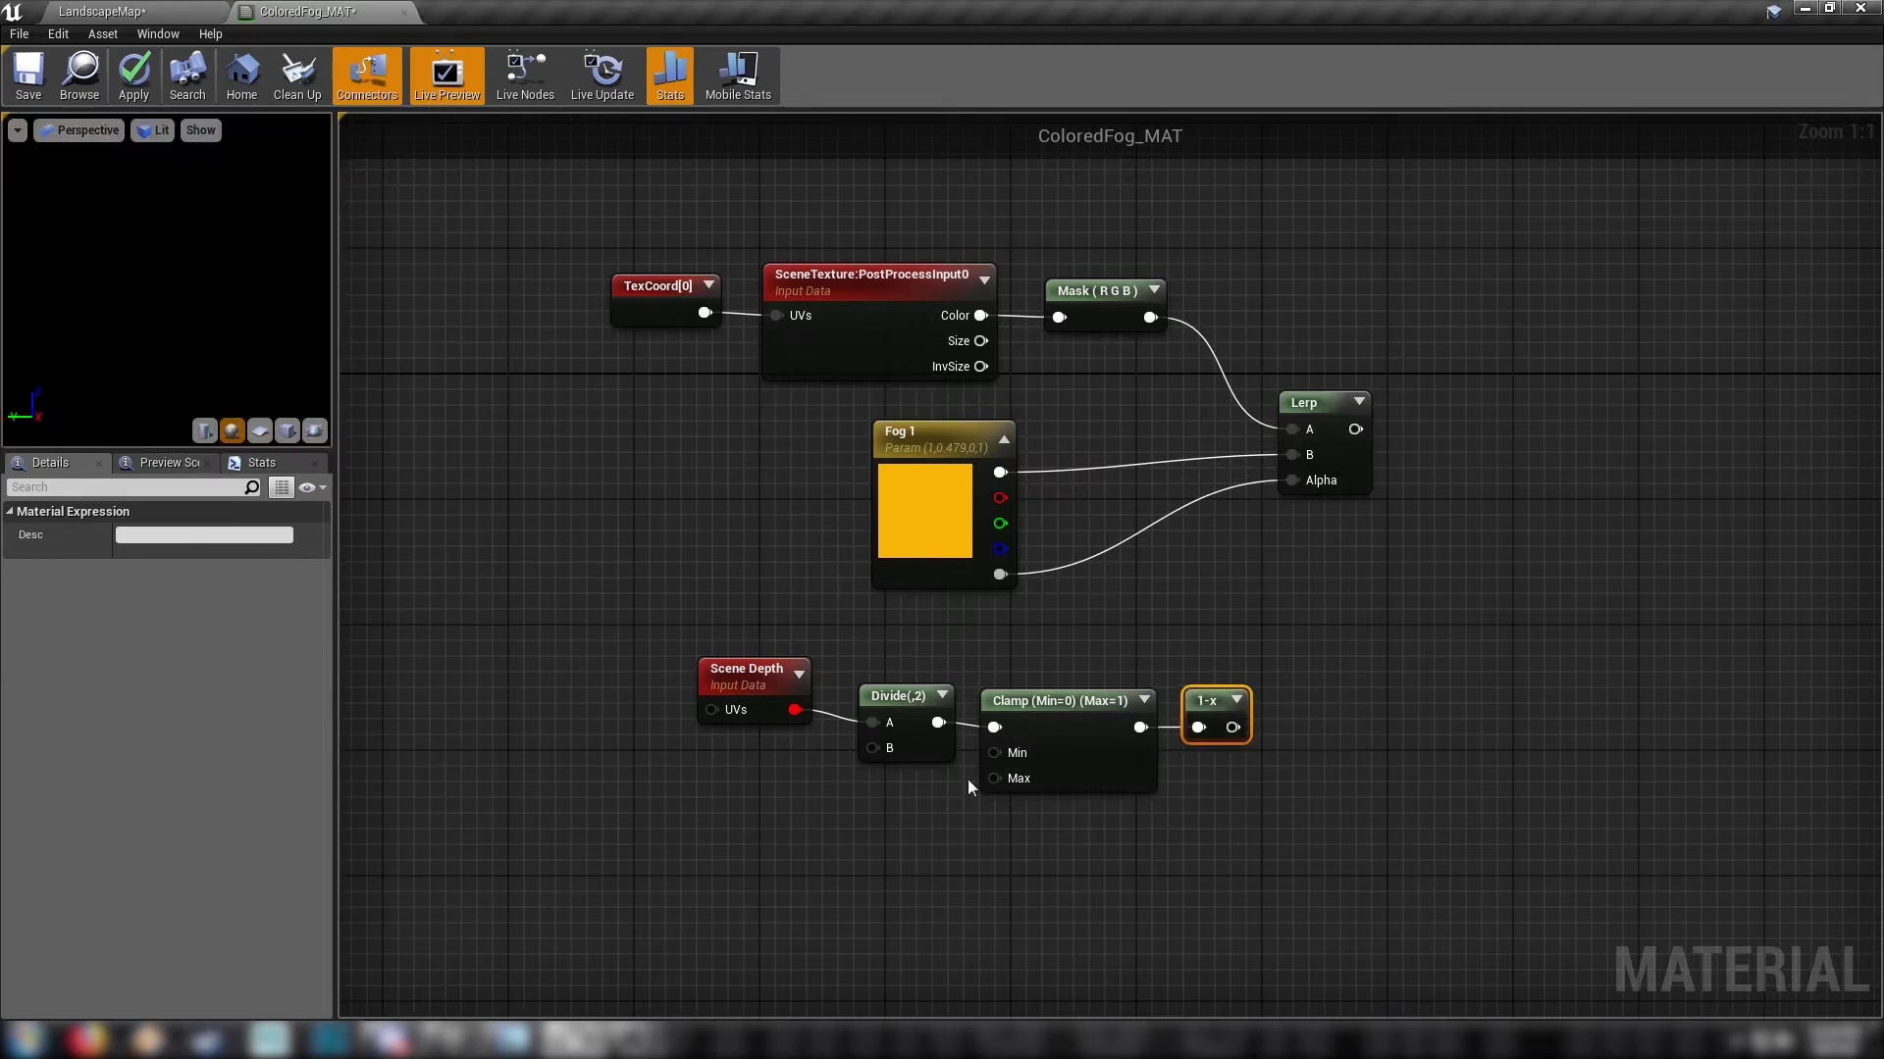
Step: Add a scalar parameter named Fog 1 Distance with a default value of 10 below the Scene Depth node
right_drag(803, 827, 963, 762)
click(720, 720)
right_click(734, 692)
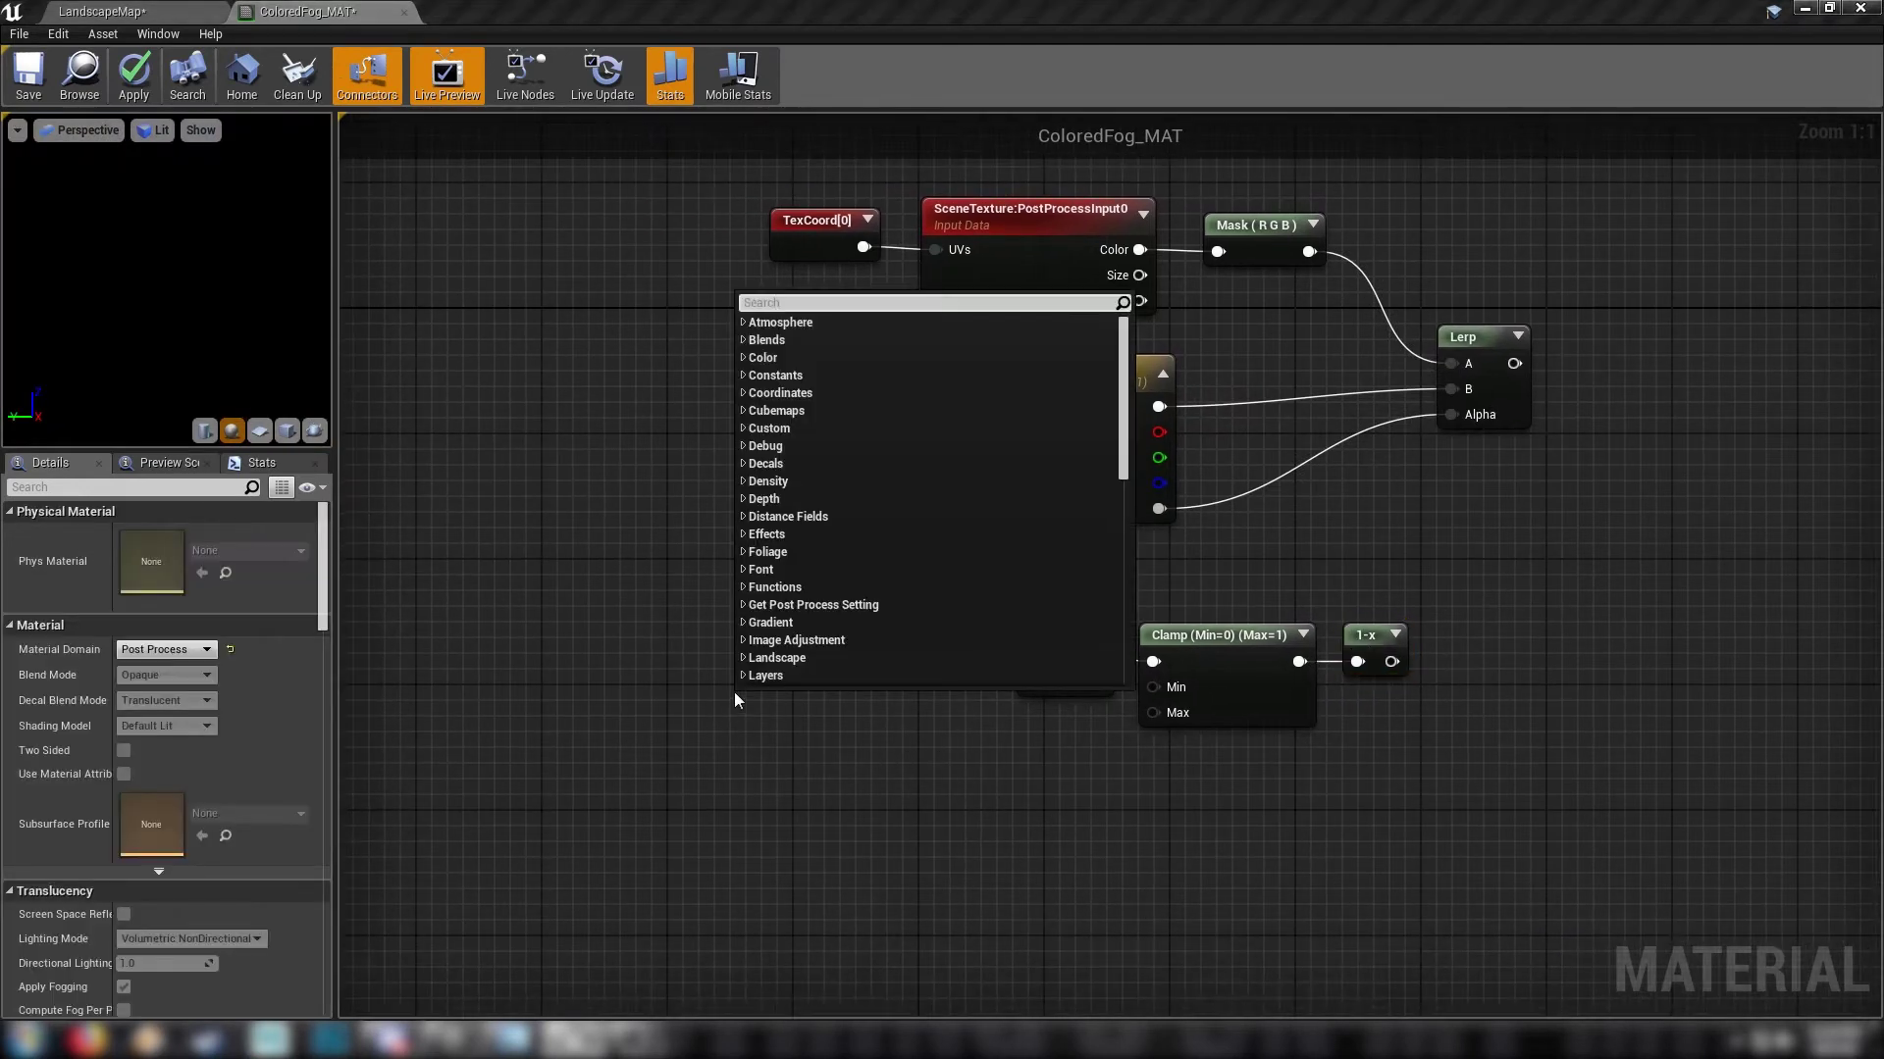
click(768, 690)
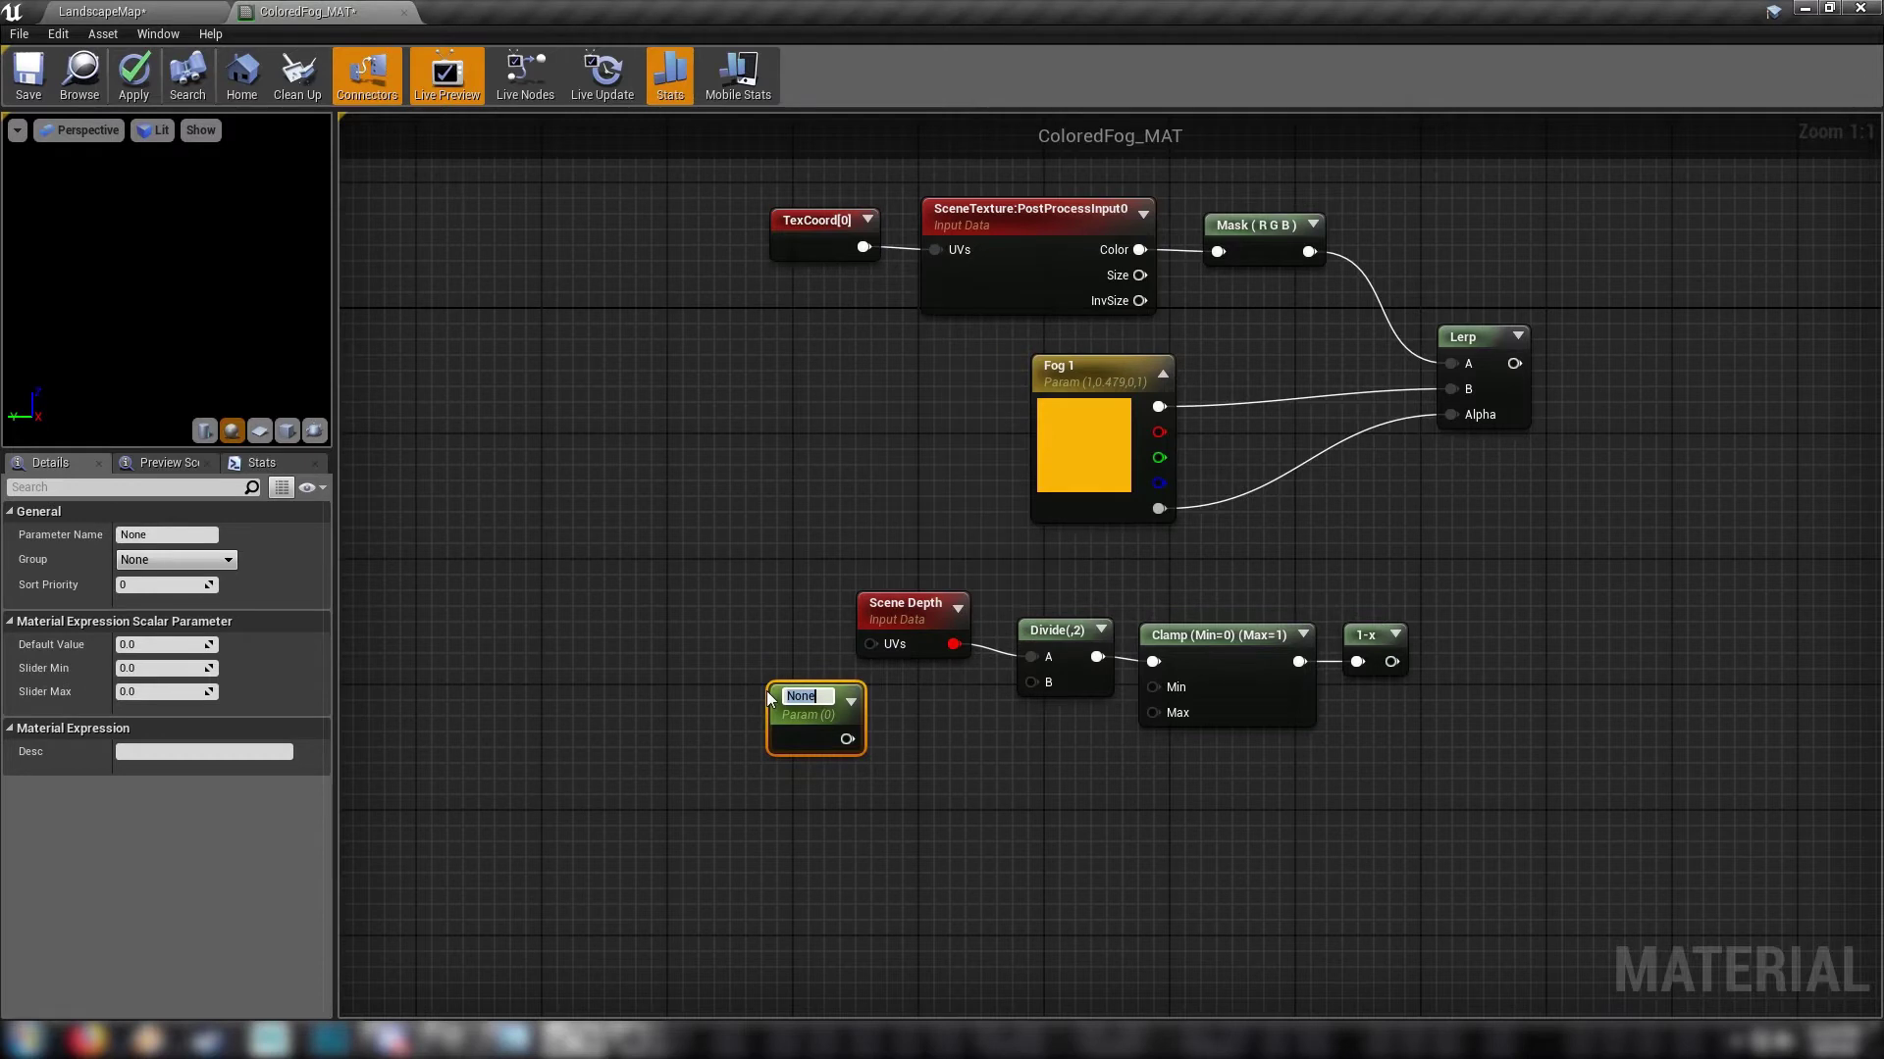
text(Fog 1 Distance)
key(Return)
drag(770, 692, 732, 710)
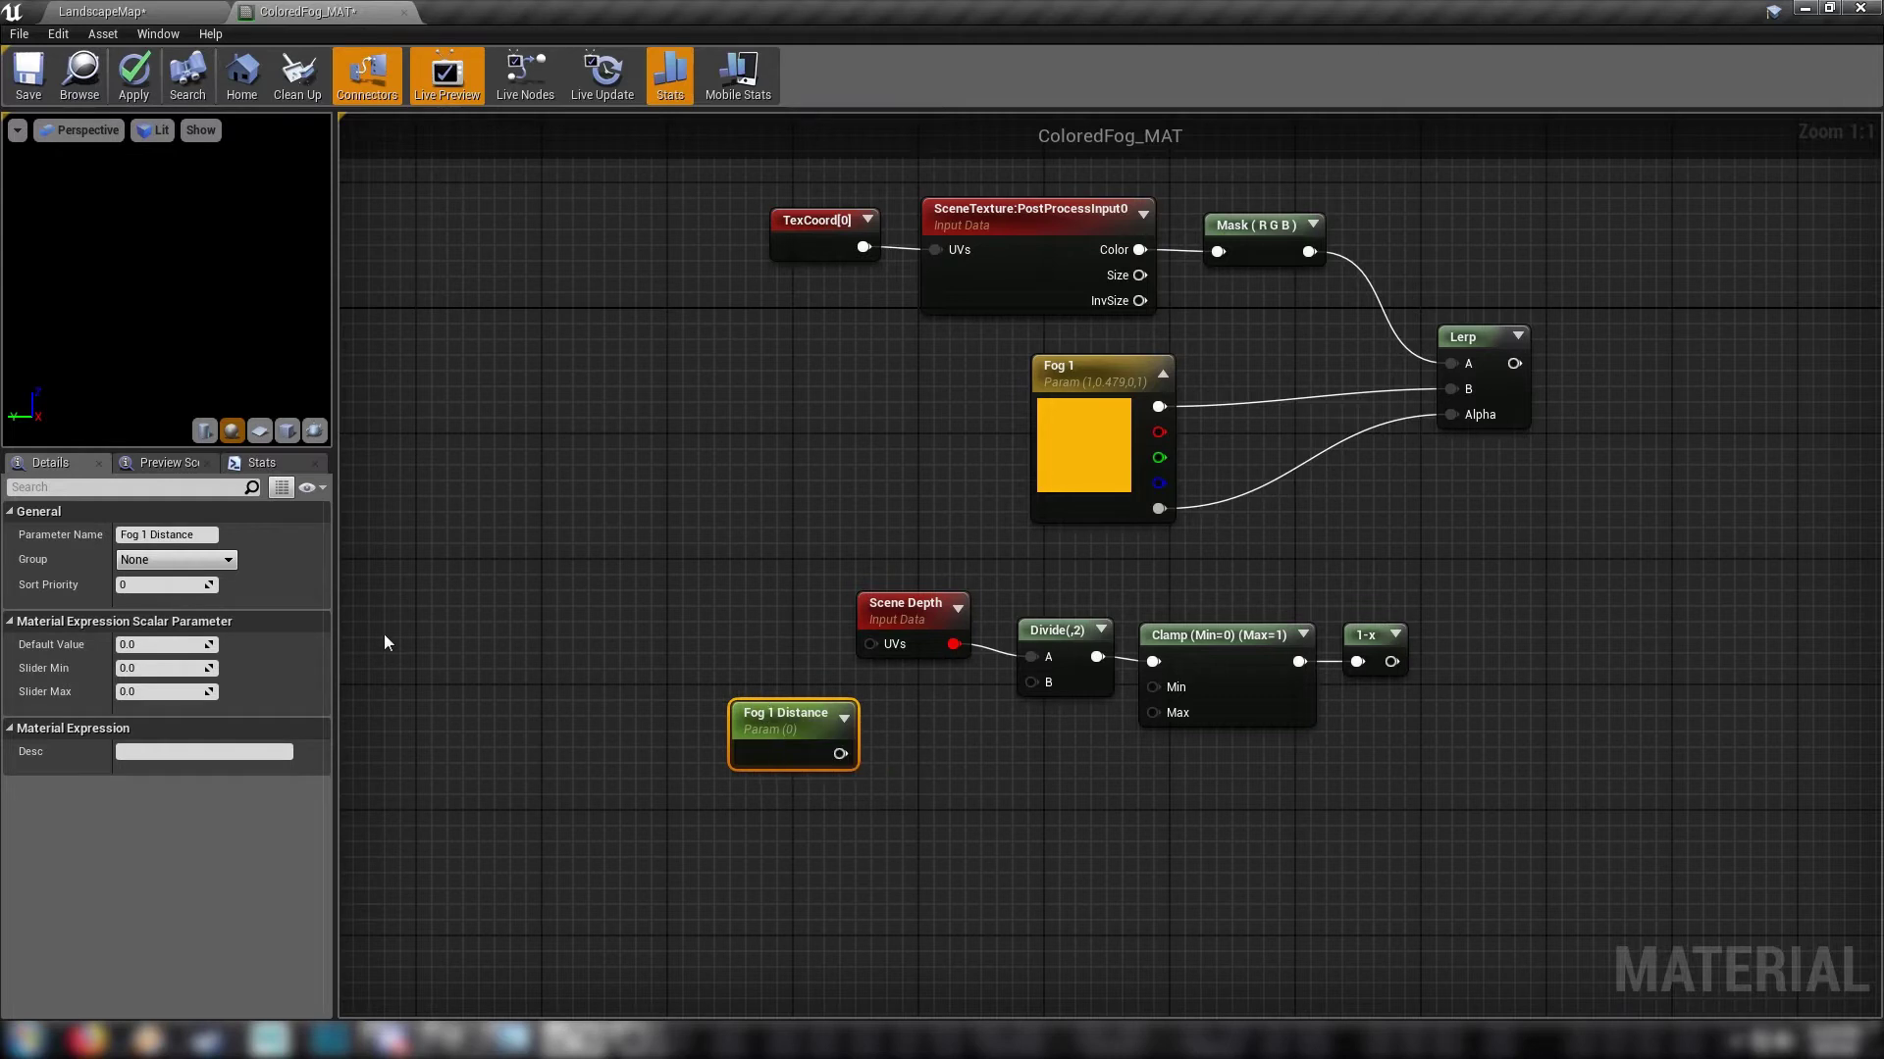
click(139, 644)
text(10)
key(Return)
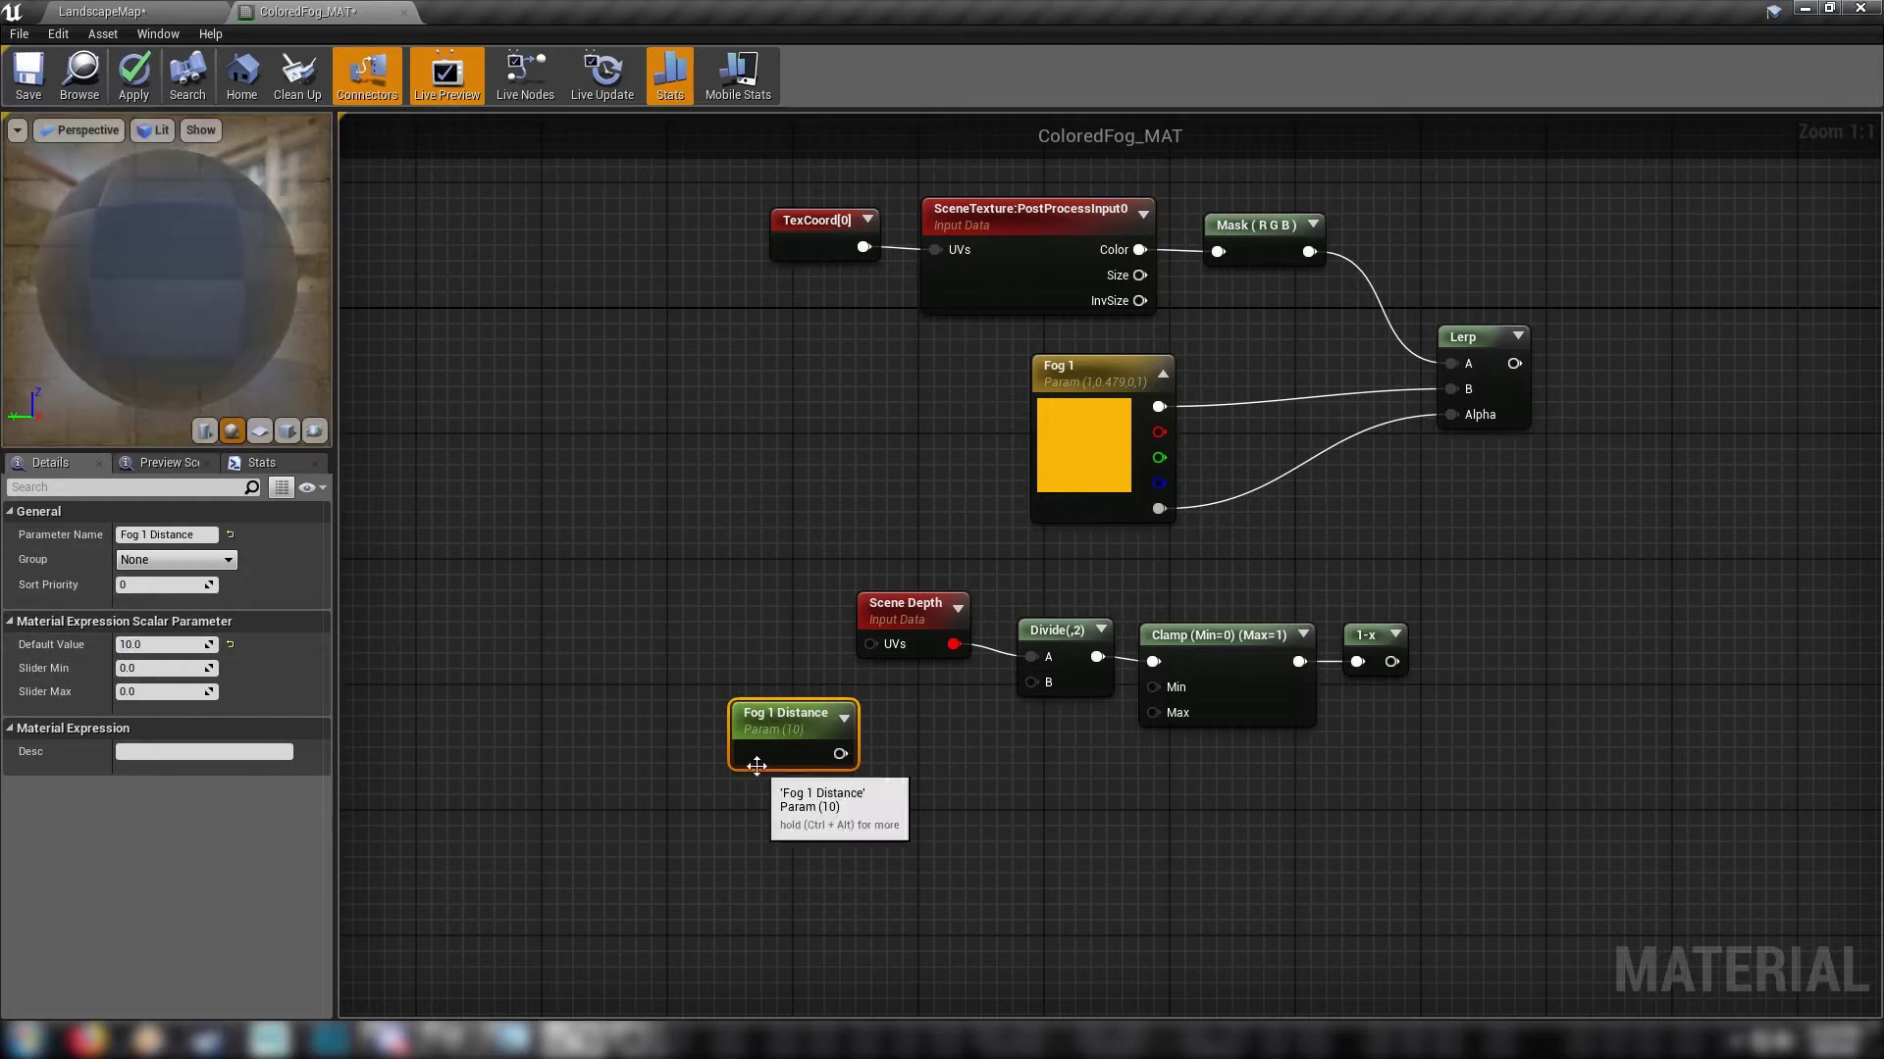
Step: Add a Multiply node beside Fog 1 Distance and connect the parameter to its A input
click(938, 749)
click(915, 764)
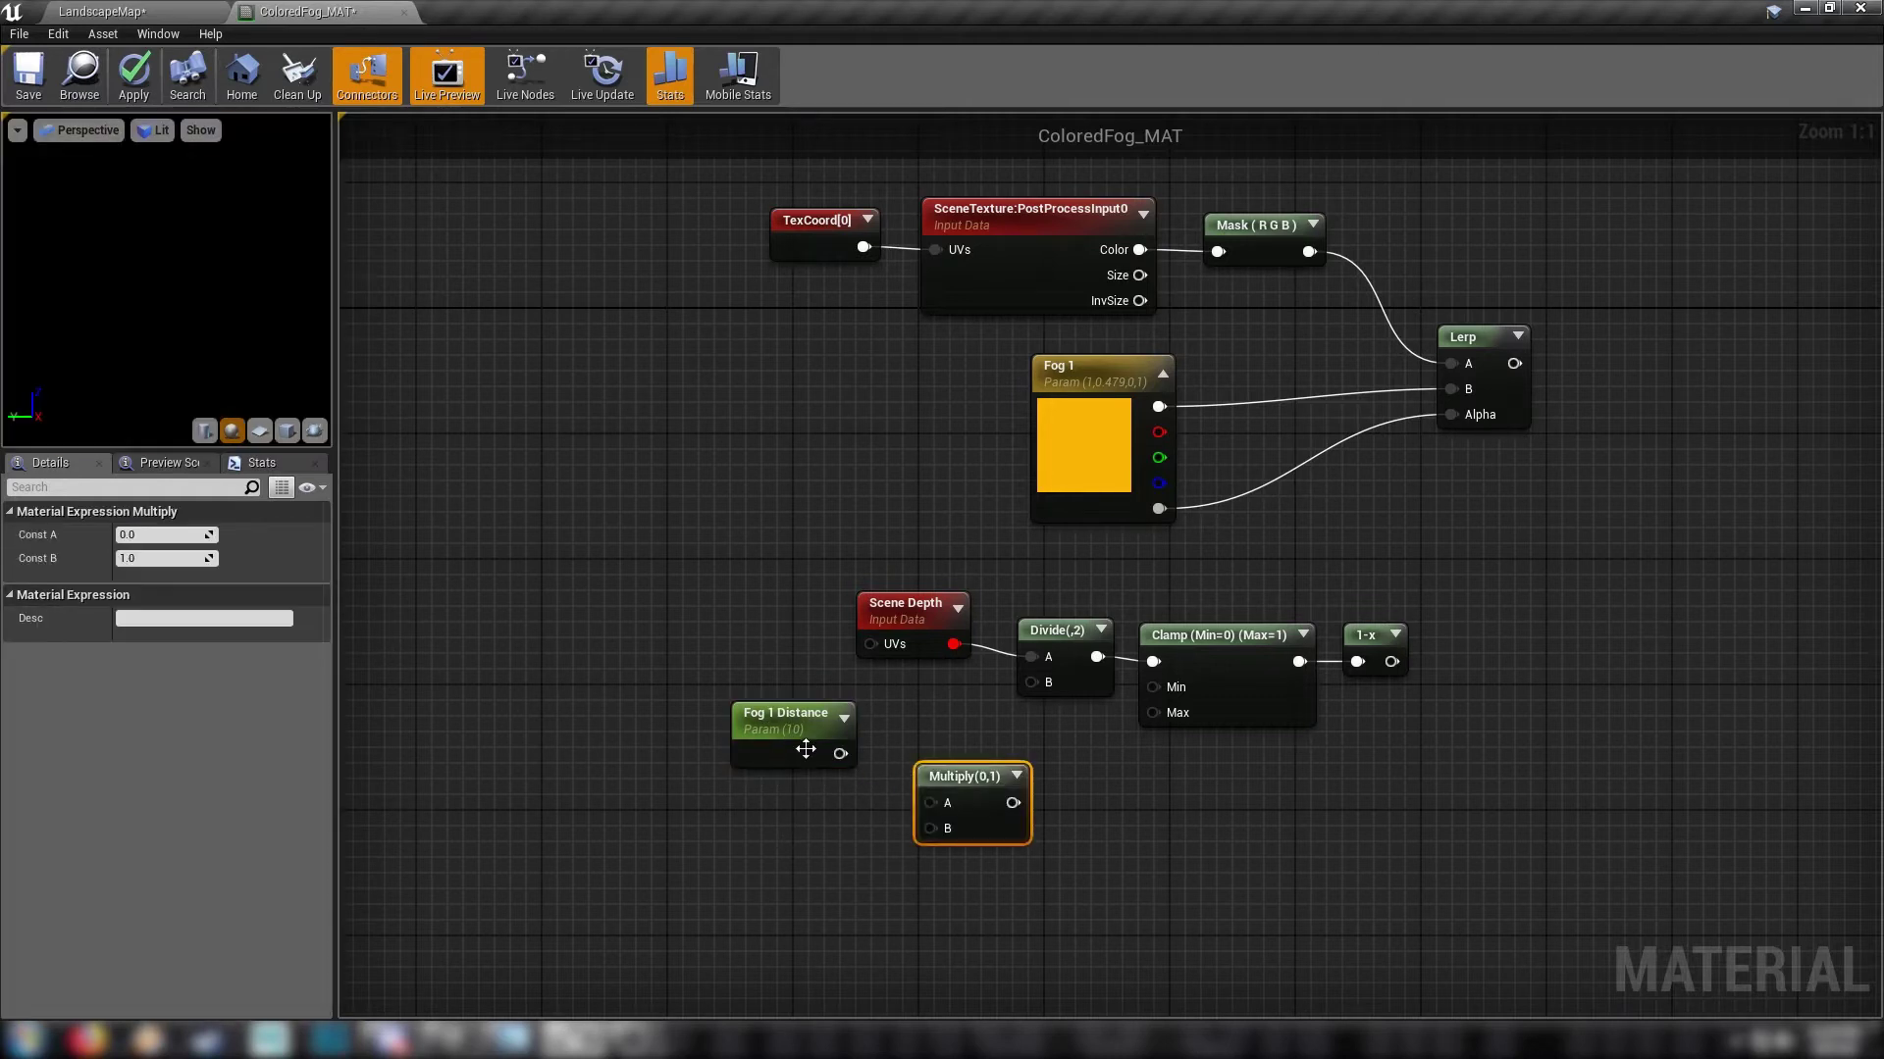
drag(839, 753, 930, 803)
Step: Add a constant of 100 as the Multiply's B input and connect the Multiply output to the Divide's B
click(833, 818)
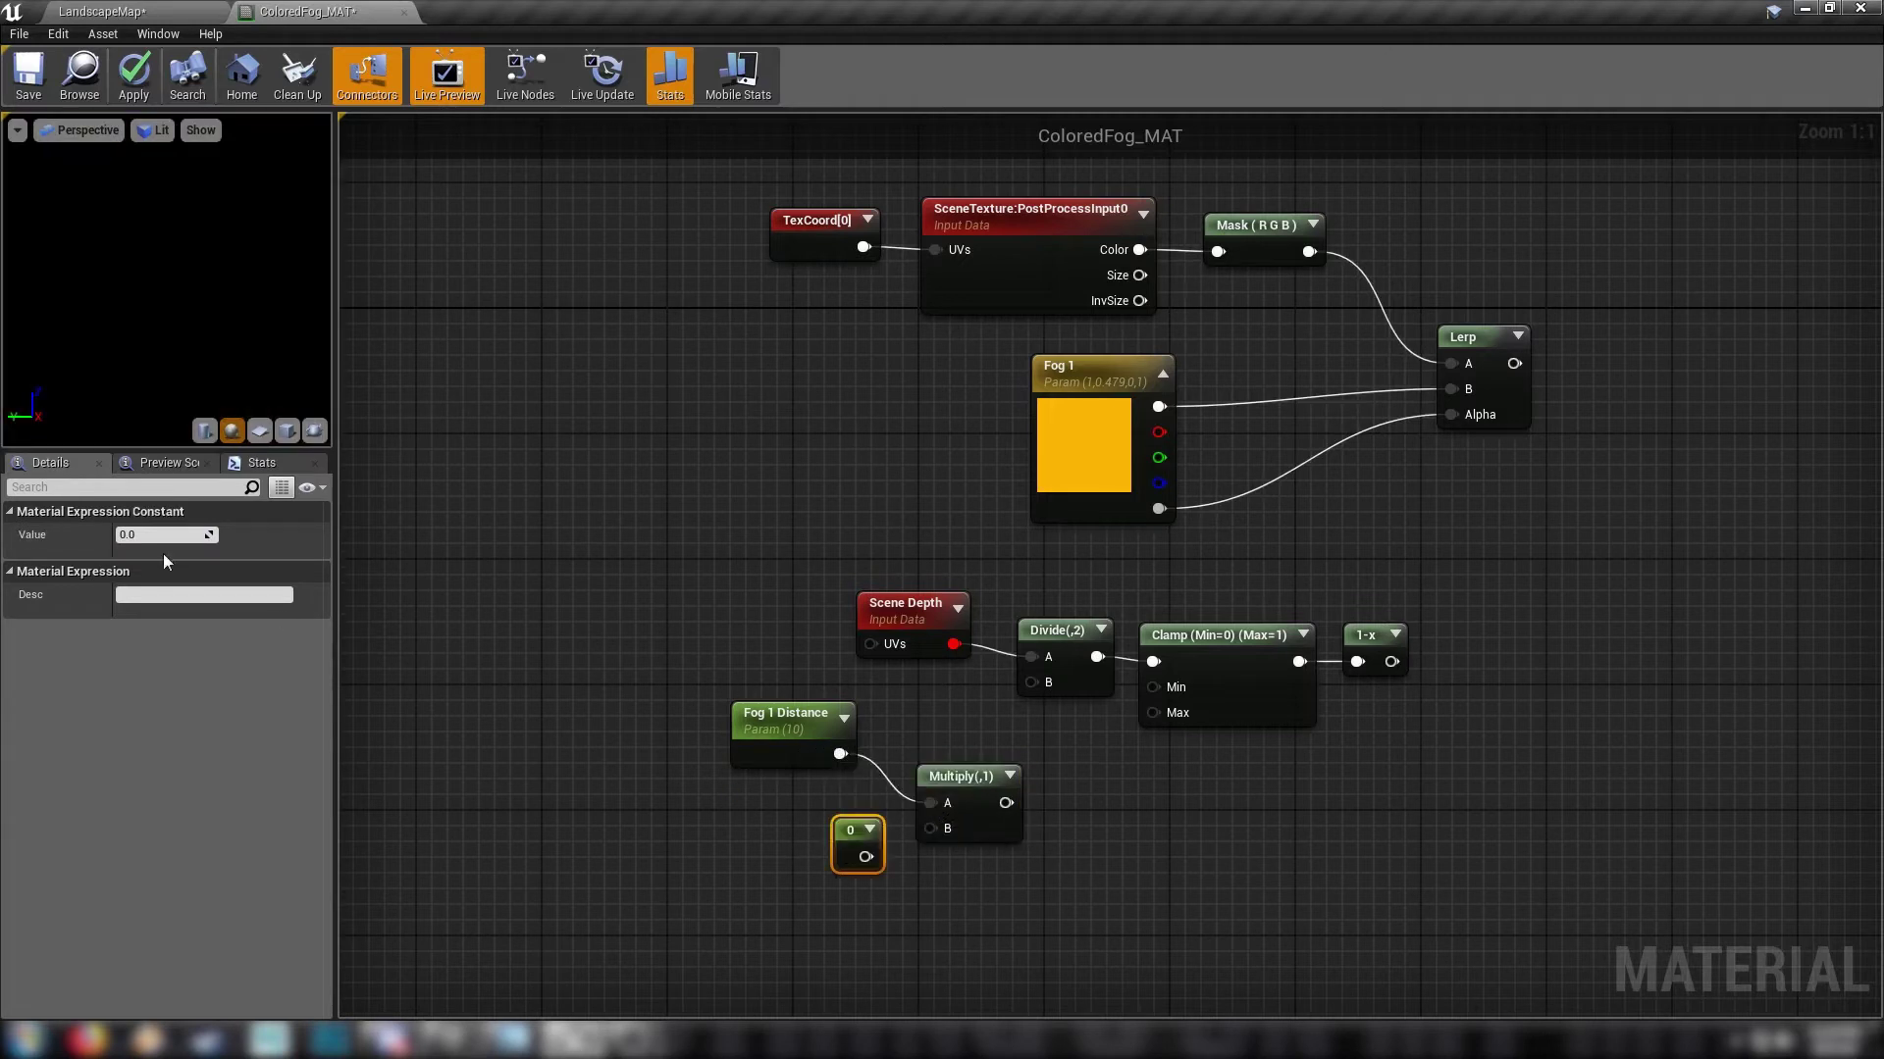
click(153, 539)
text(100)
key(Return)
drag(863, 841, 1031, 682)
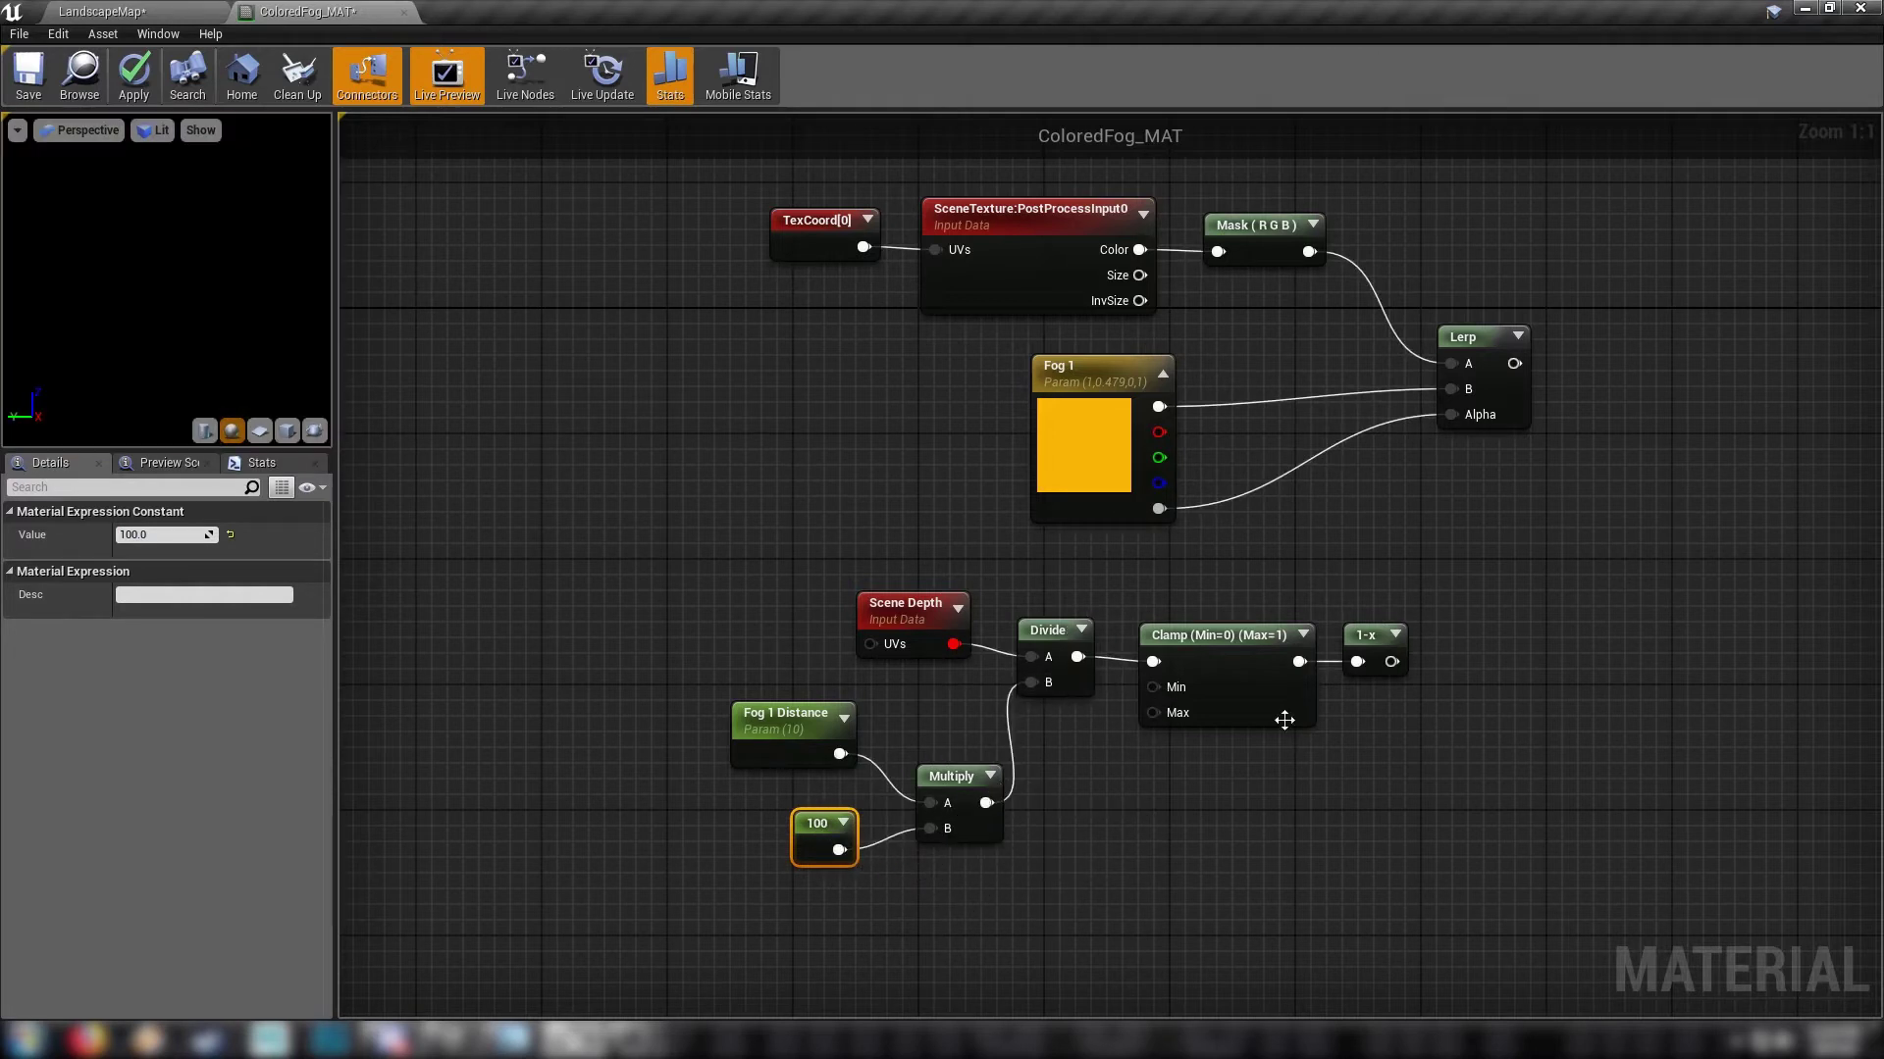
Step: Add a second Lerp node between the first Lerp and the material output and connect 1-x to its Alpha
right_drag(1544, 579, 1089, 667)
click(1232, 568)
right_drag(830, 733, 1344, 697)
right_drag(1687, 672, 1109, 674)
click(1172, 503)
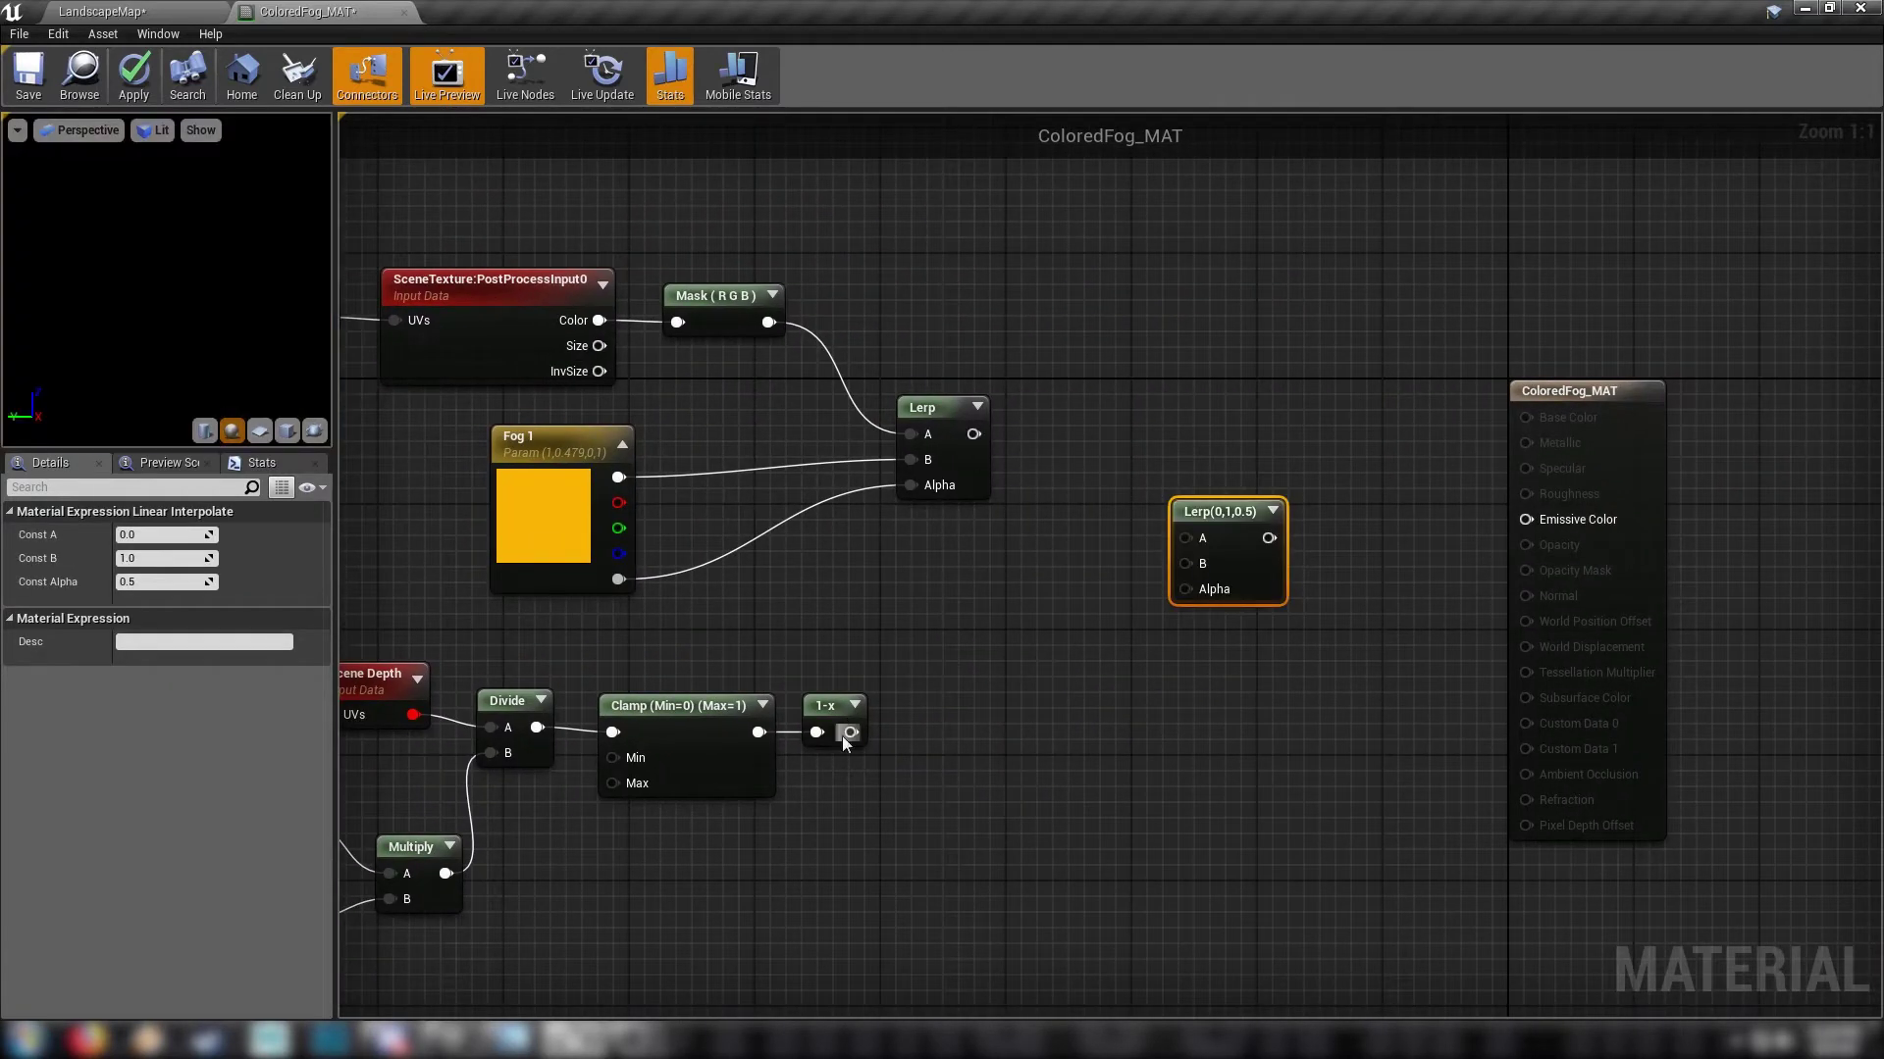
drag(848, 732, 1185, 588)
Step: Connect the first Lerp's output to the second Lerp's B input
right_drag(344, 692, 647, 670)
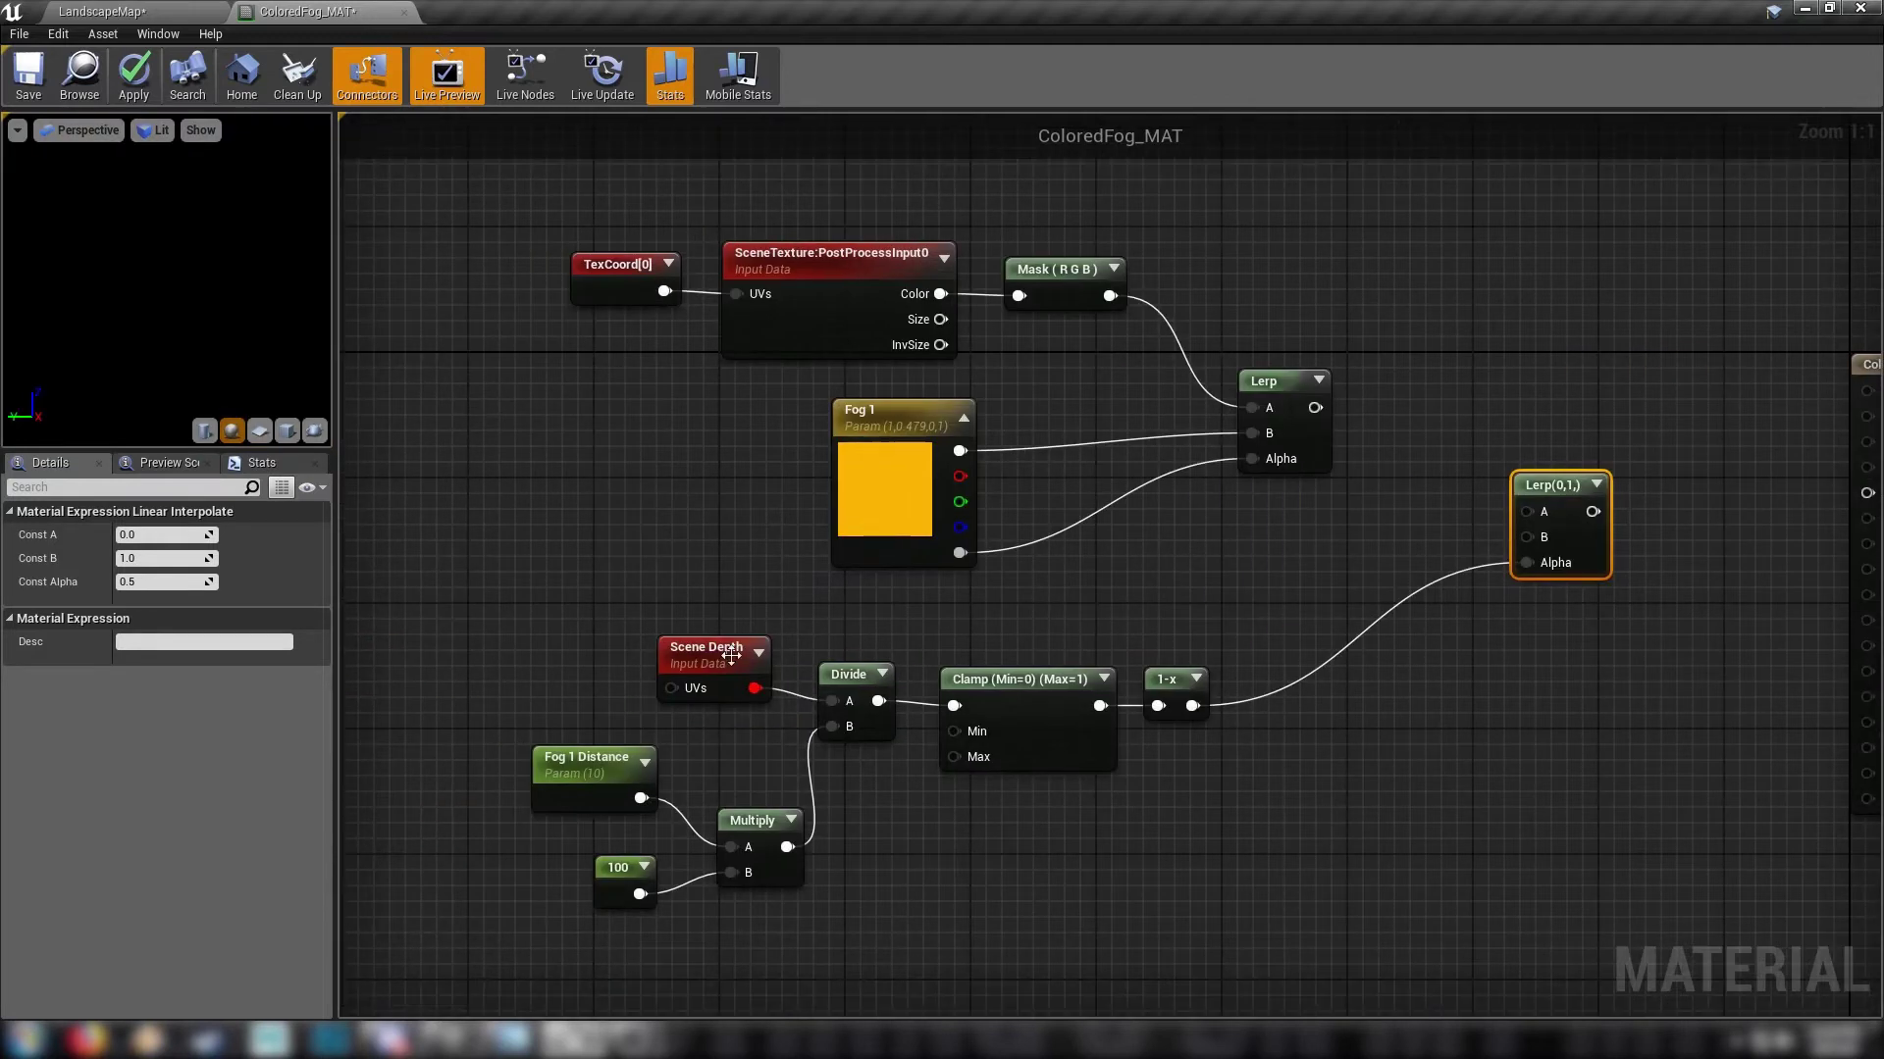
right_drag(1215, 663, 1067, 746)
mouse_move(1296, 637)
right_down()
mouse_move(1227, 643)
mouse_move(1030, 736)
right_up()
drag(903, 592, 1120, 721)
Step: Duplicate the connected TexCoord, SceneTexture and RGB mask nodes and place the copy above the second Lerp
right_drag(463, 449, 714, 478)
drag(412, 384, 946, 545)
key(ctrl+v)
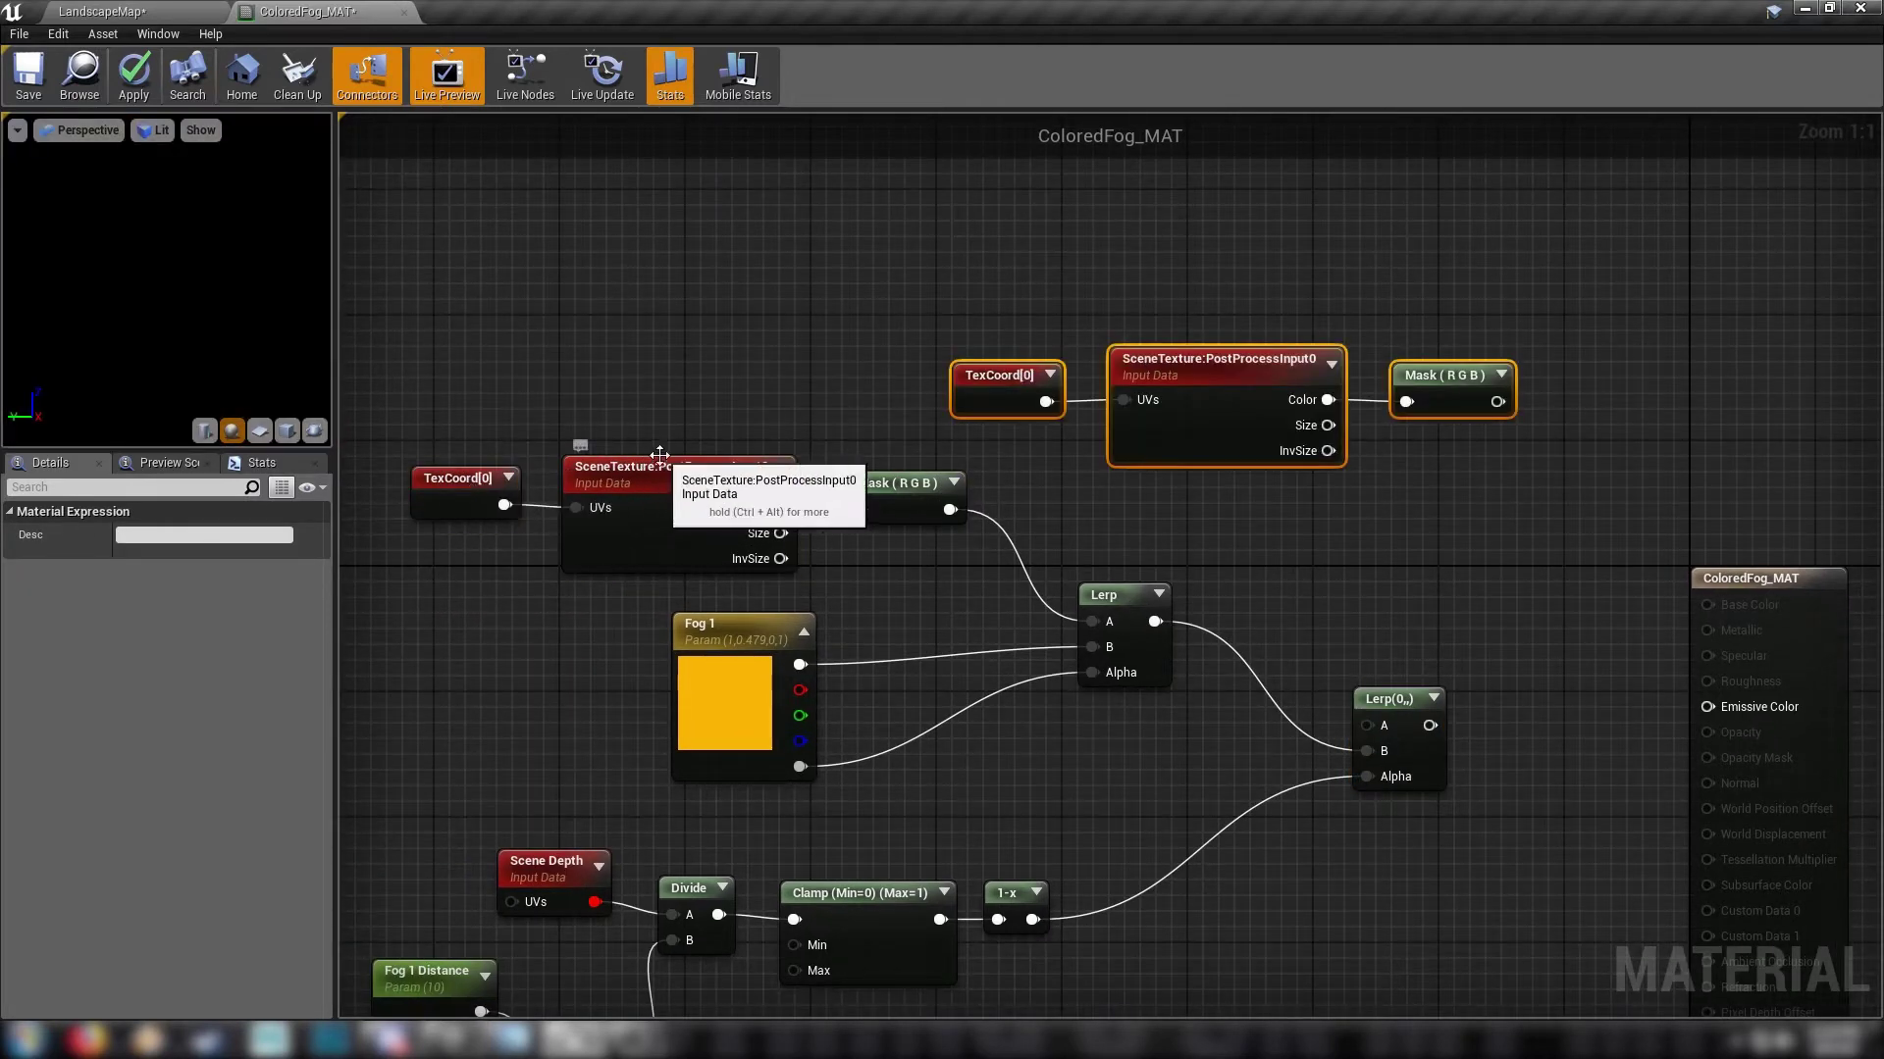
Step: Wire the copied RGB mask into the second Lerp's A and that Lerp into Emissive Color, and save the material
right_drag(1096, 506, 1030, 509)
click(1416, 496)
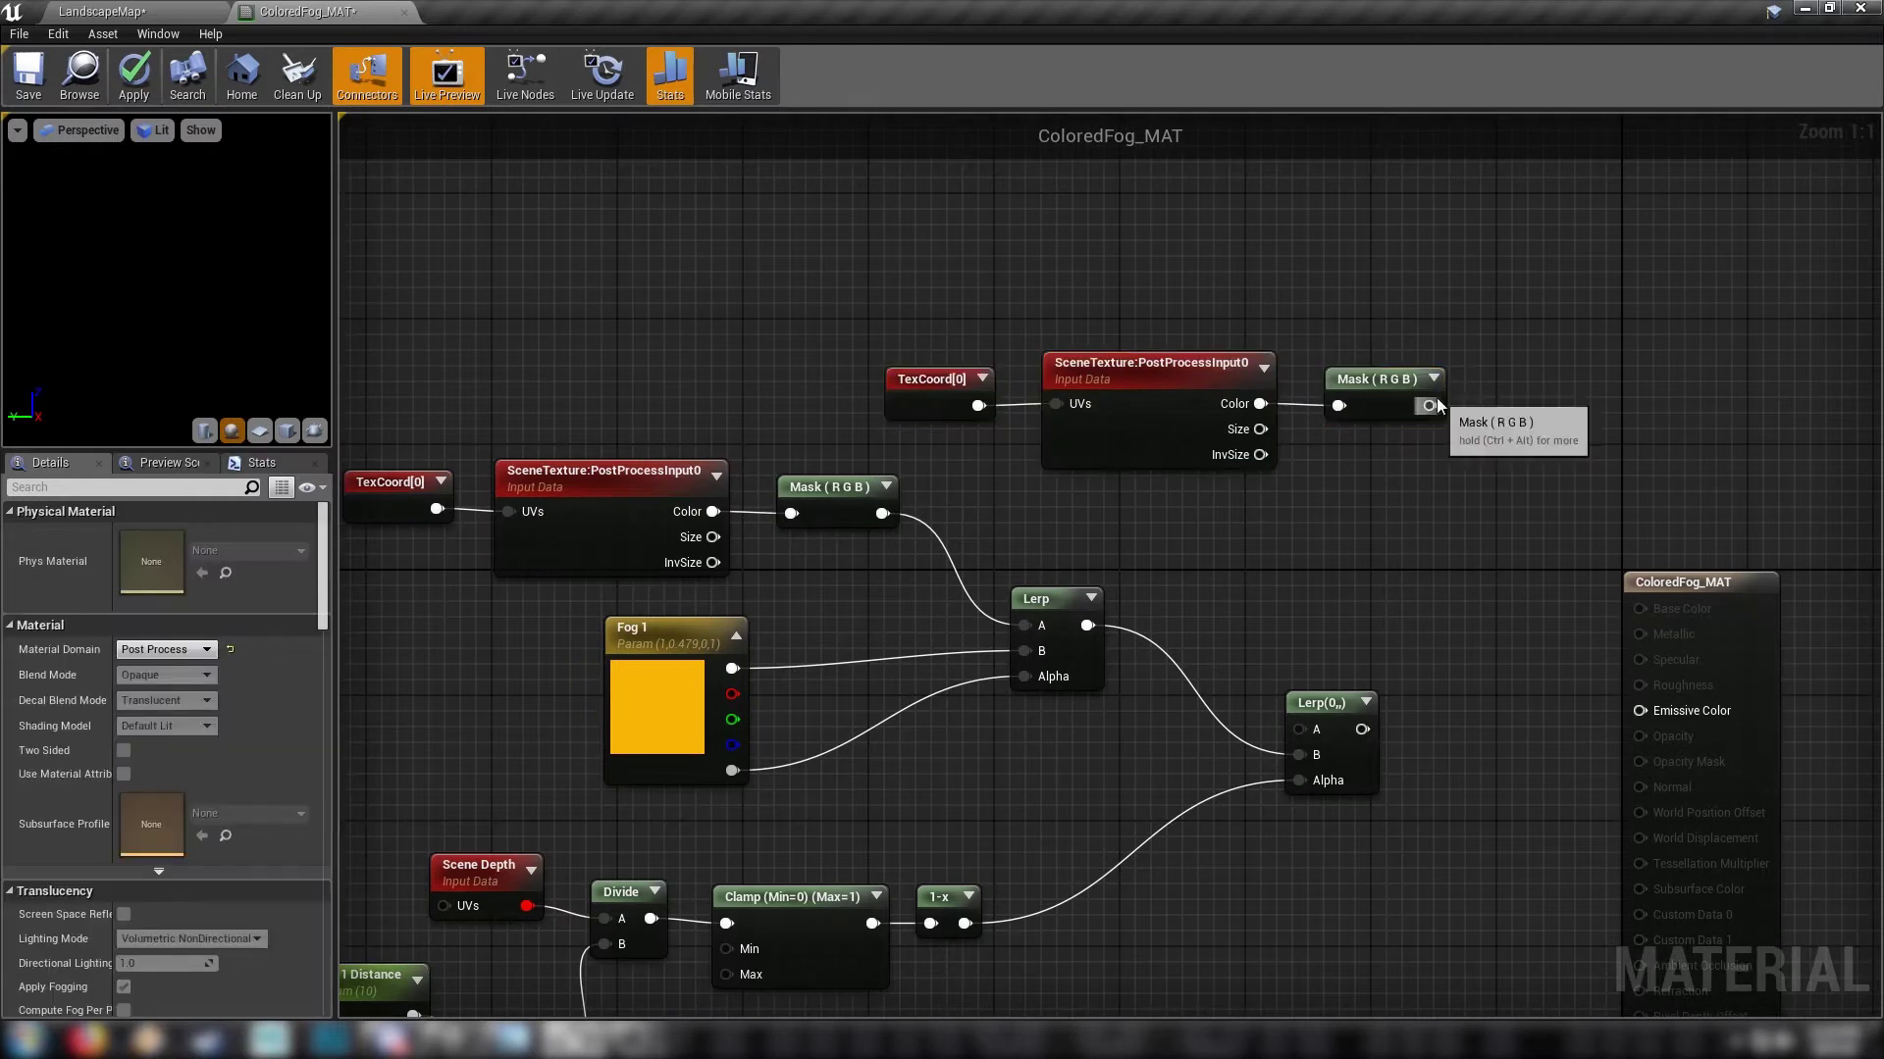
drag(1430, 405, 1639, 711)
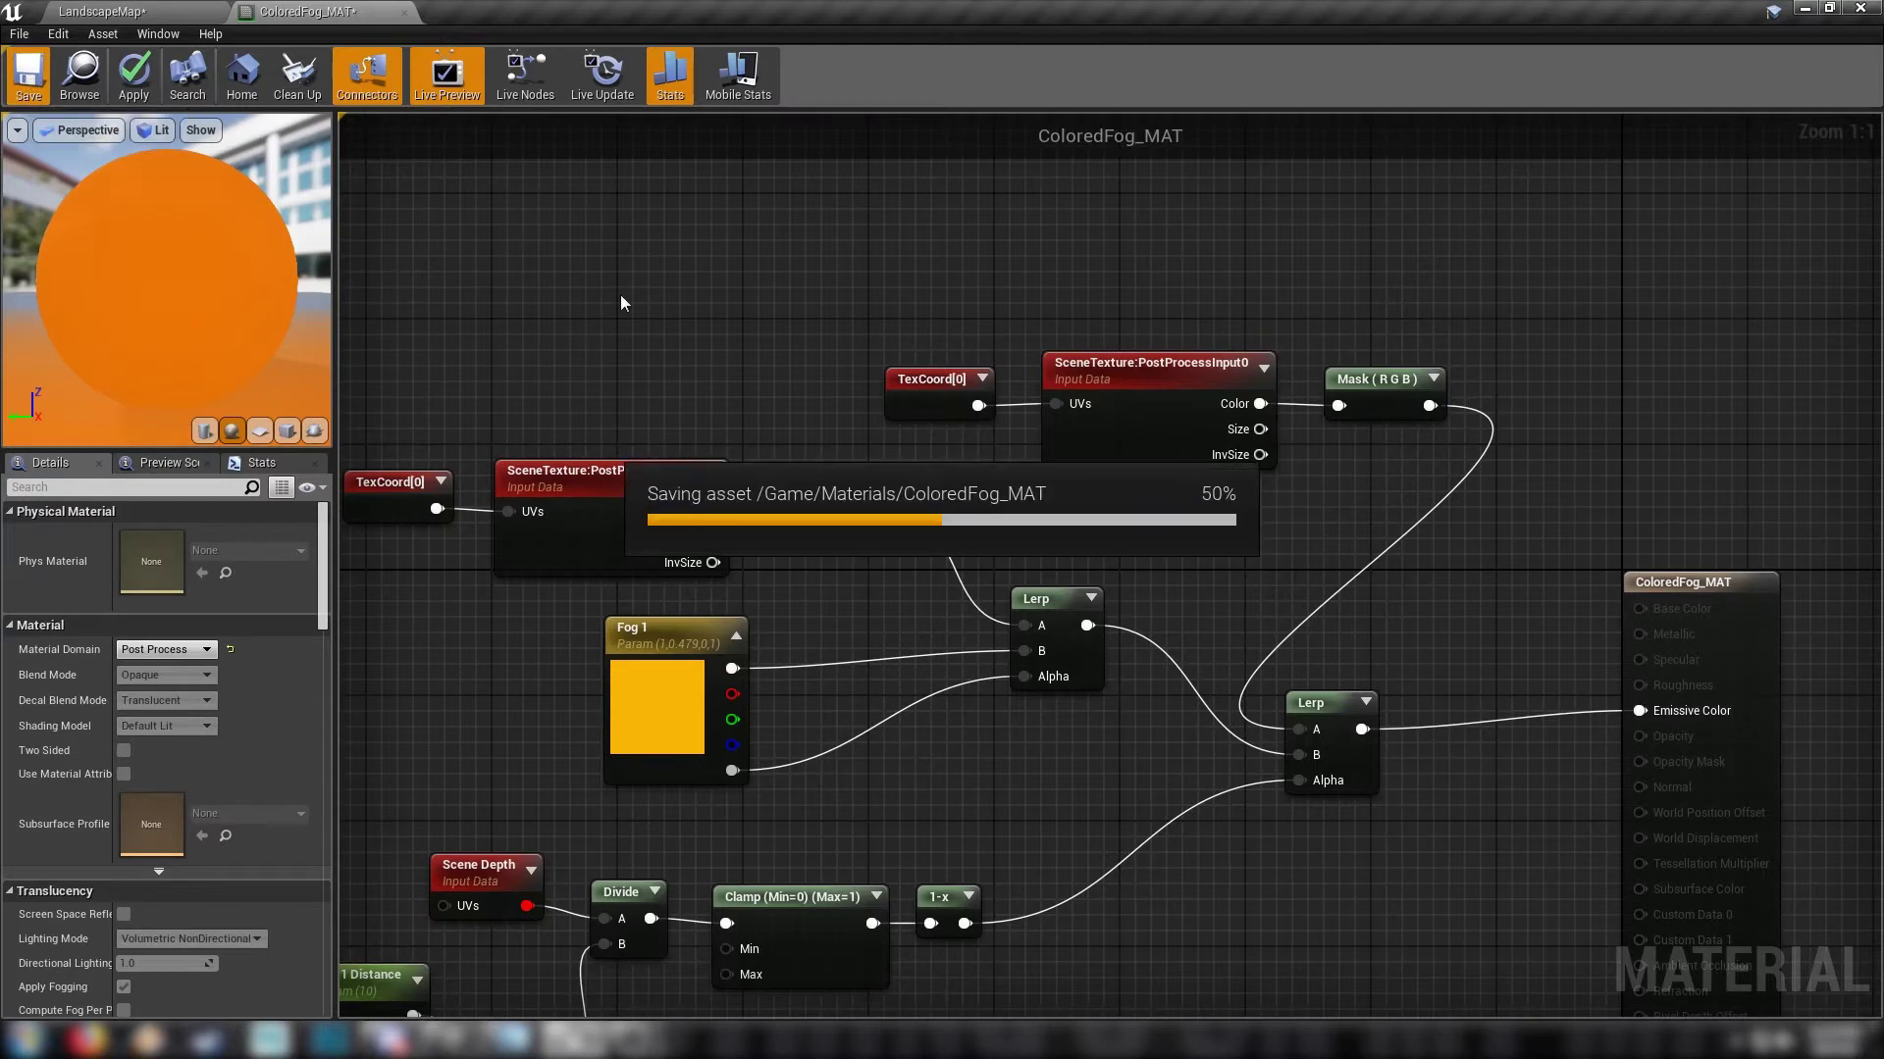
Step: From the landscape level, open ColoredFog_MAT_Inst and enable its Fog 1 and Fog 1 Distance parameters
click(160, 10)
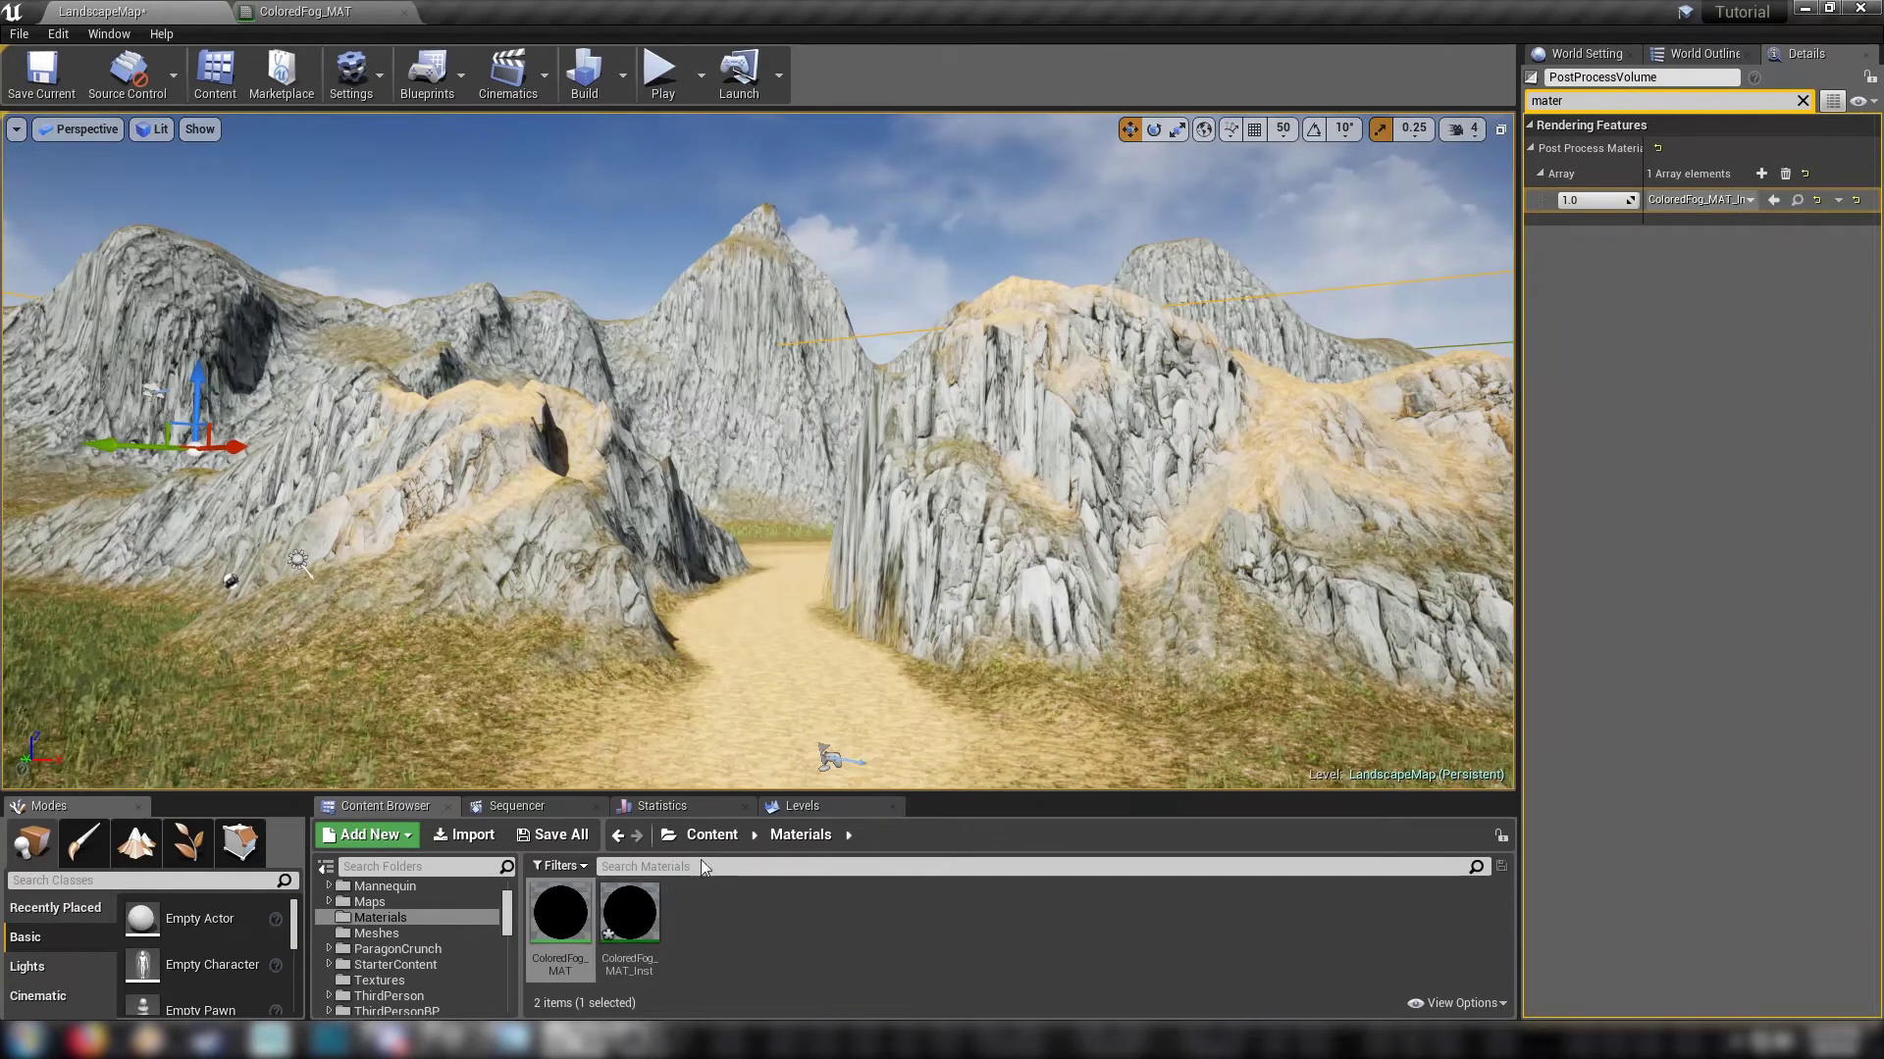
double_click(648, 912)
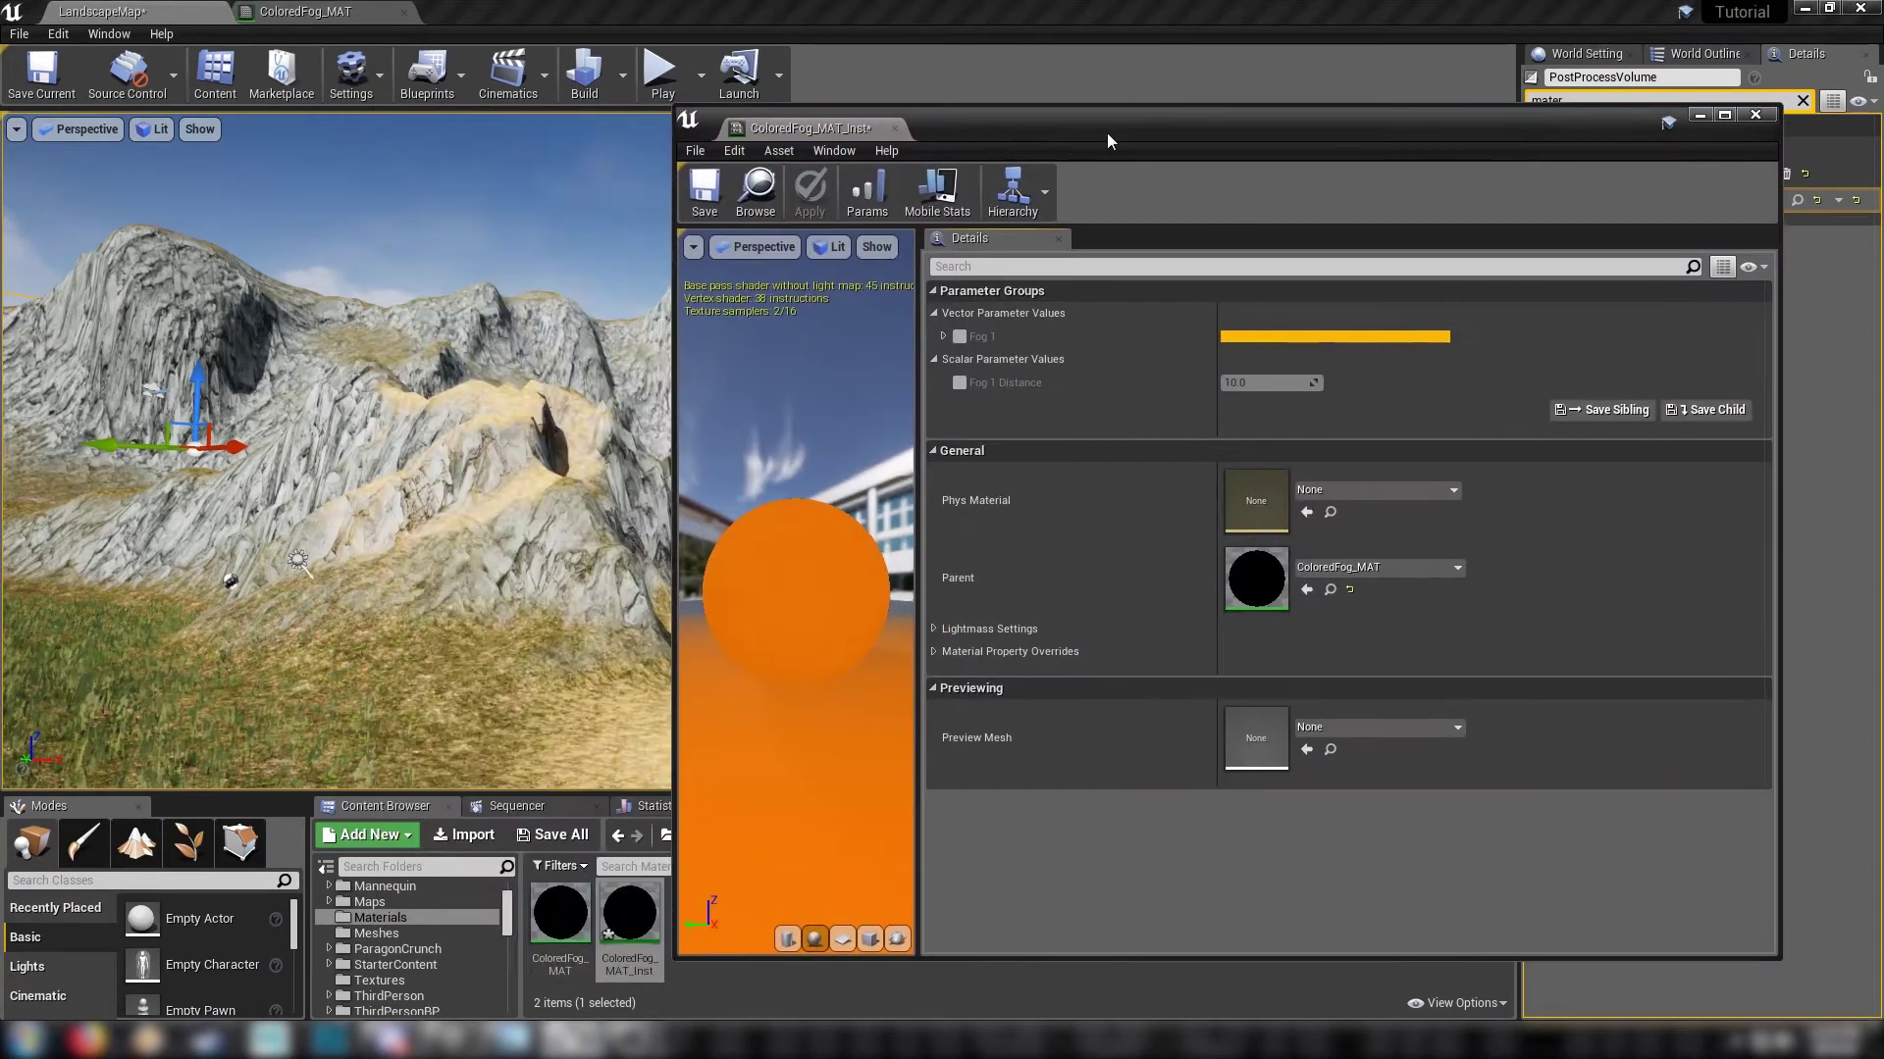
click(960, 336)
click(959, 382)
Step: Raise the instance's Fog 1 Distance to about 90.24 and move the instance window off the level view
mouse_move(1271, 383)
mouse_down()
mouse_move(1353, 382)
mouse_move(1295, 383)
mouse_up()
drag(1033, 157, 1562, 172)
drag(1161, 371, 1459, 371)
drag(1802, 157, 1707, 150)
Step: Fly back and forth through the landscape to examine how the fog covers near and distant terrain
key(w)
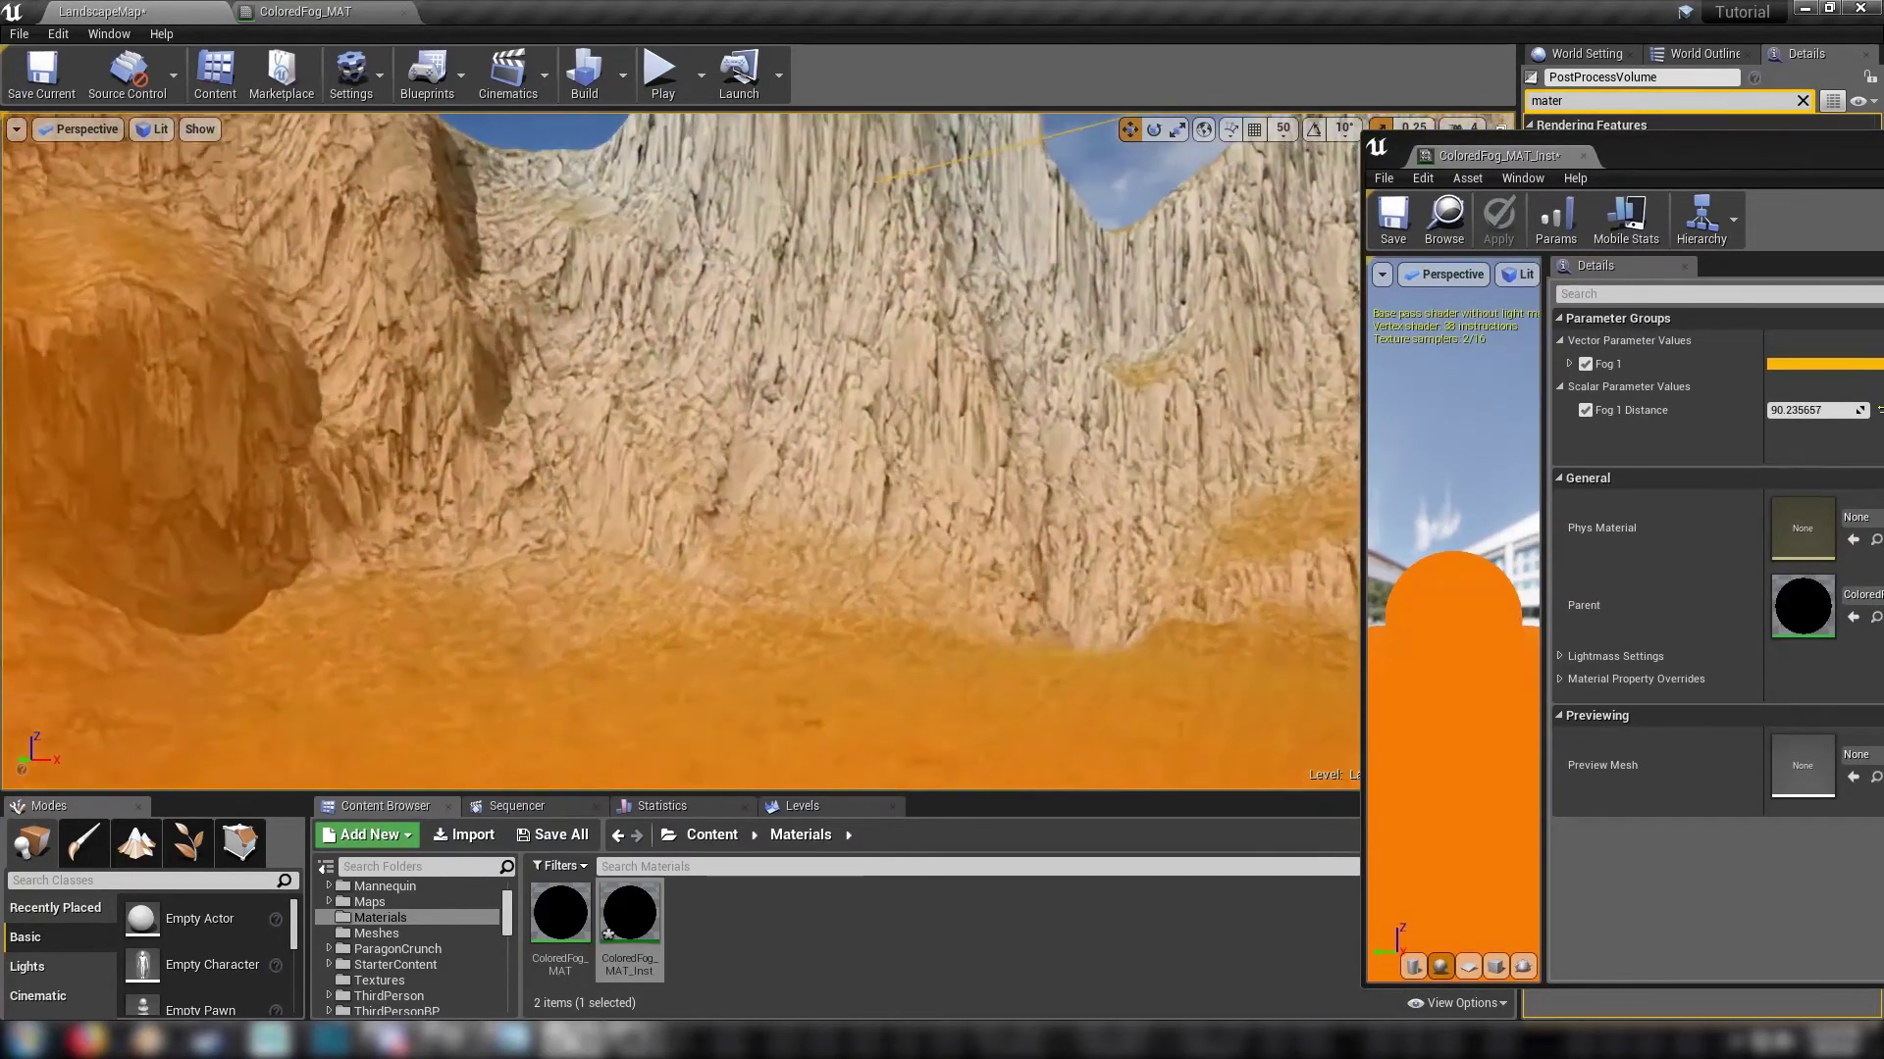
key(s)
key(s)
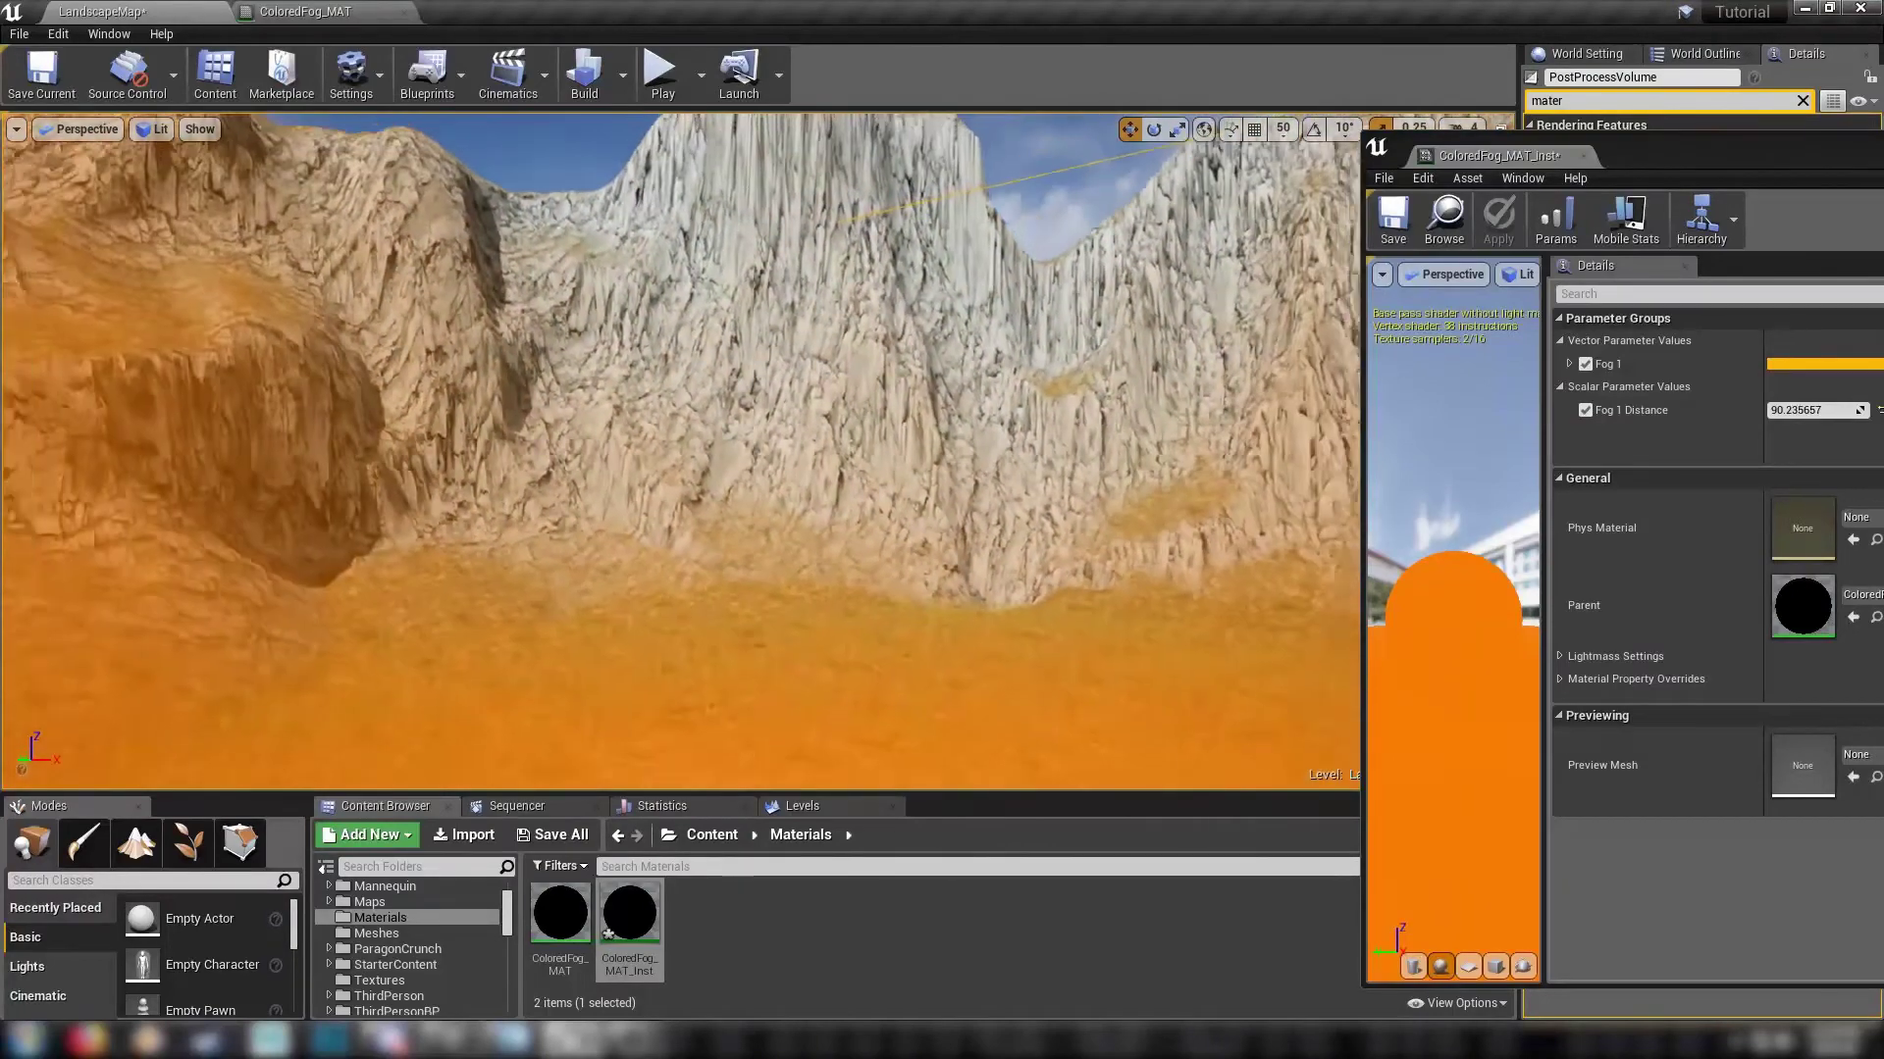
key(w)
key(Down)
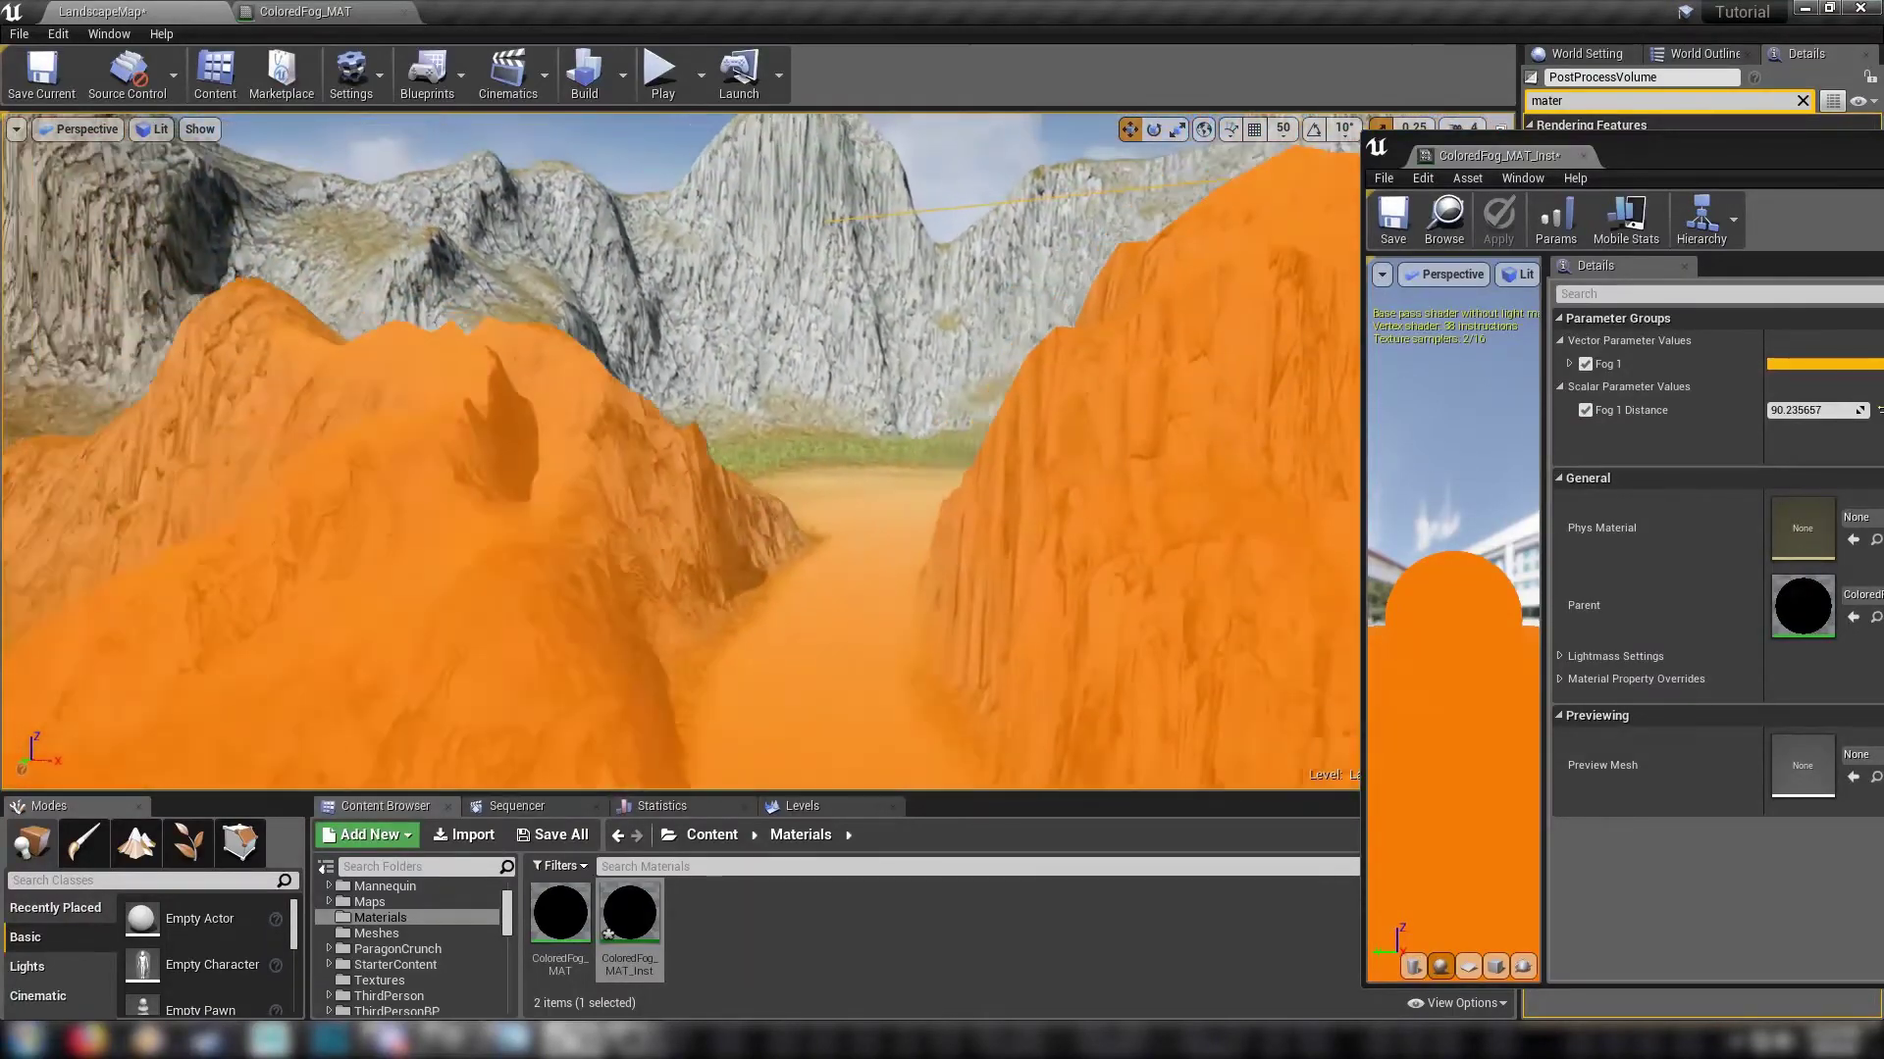
Step: In ColoredFog_MAT, connect Clamp directly to the second Lerp's Alpha, bypassing 1-x, and save the material
click(305, 11)
right_drag(806, 609, 522, 376)
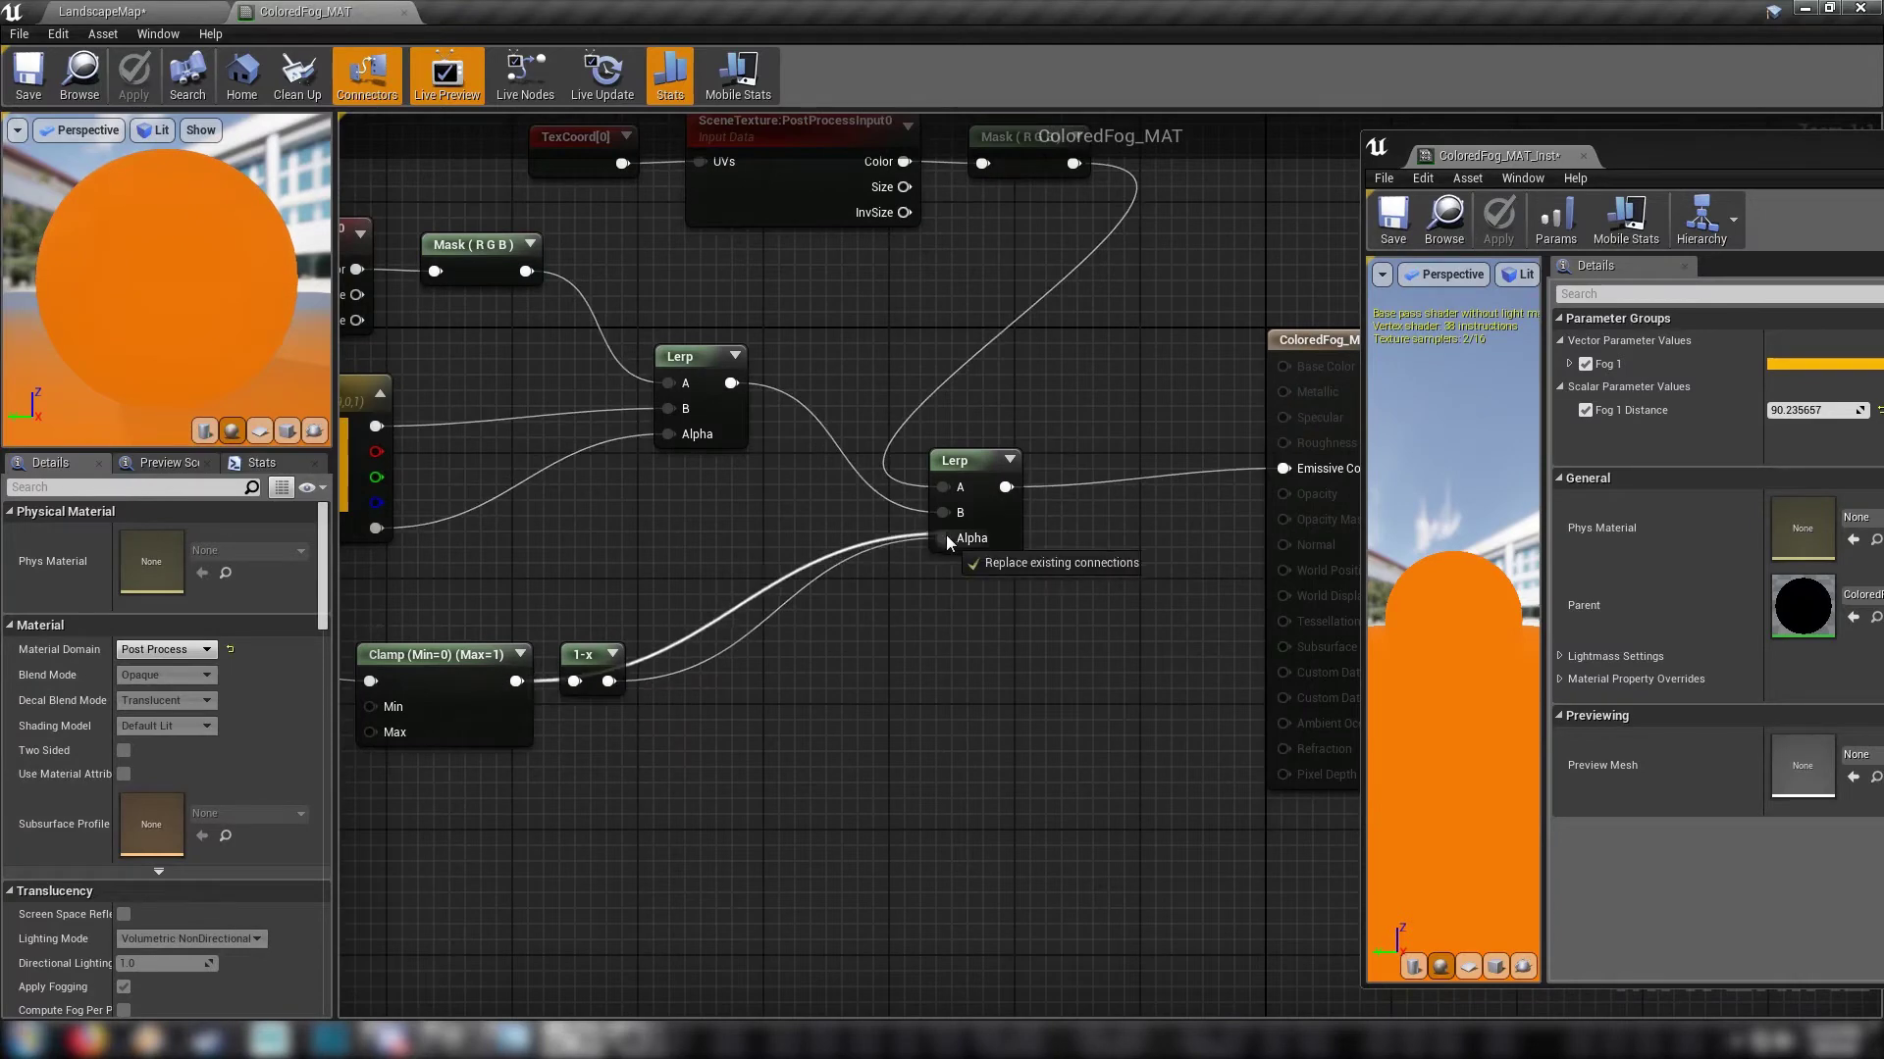
drag(950, 542, 943, 539)
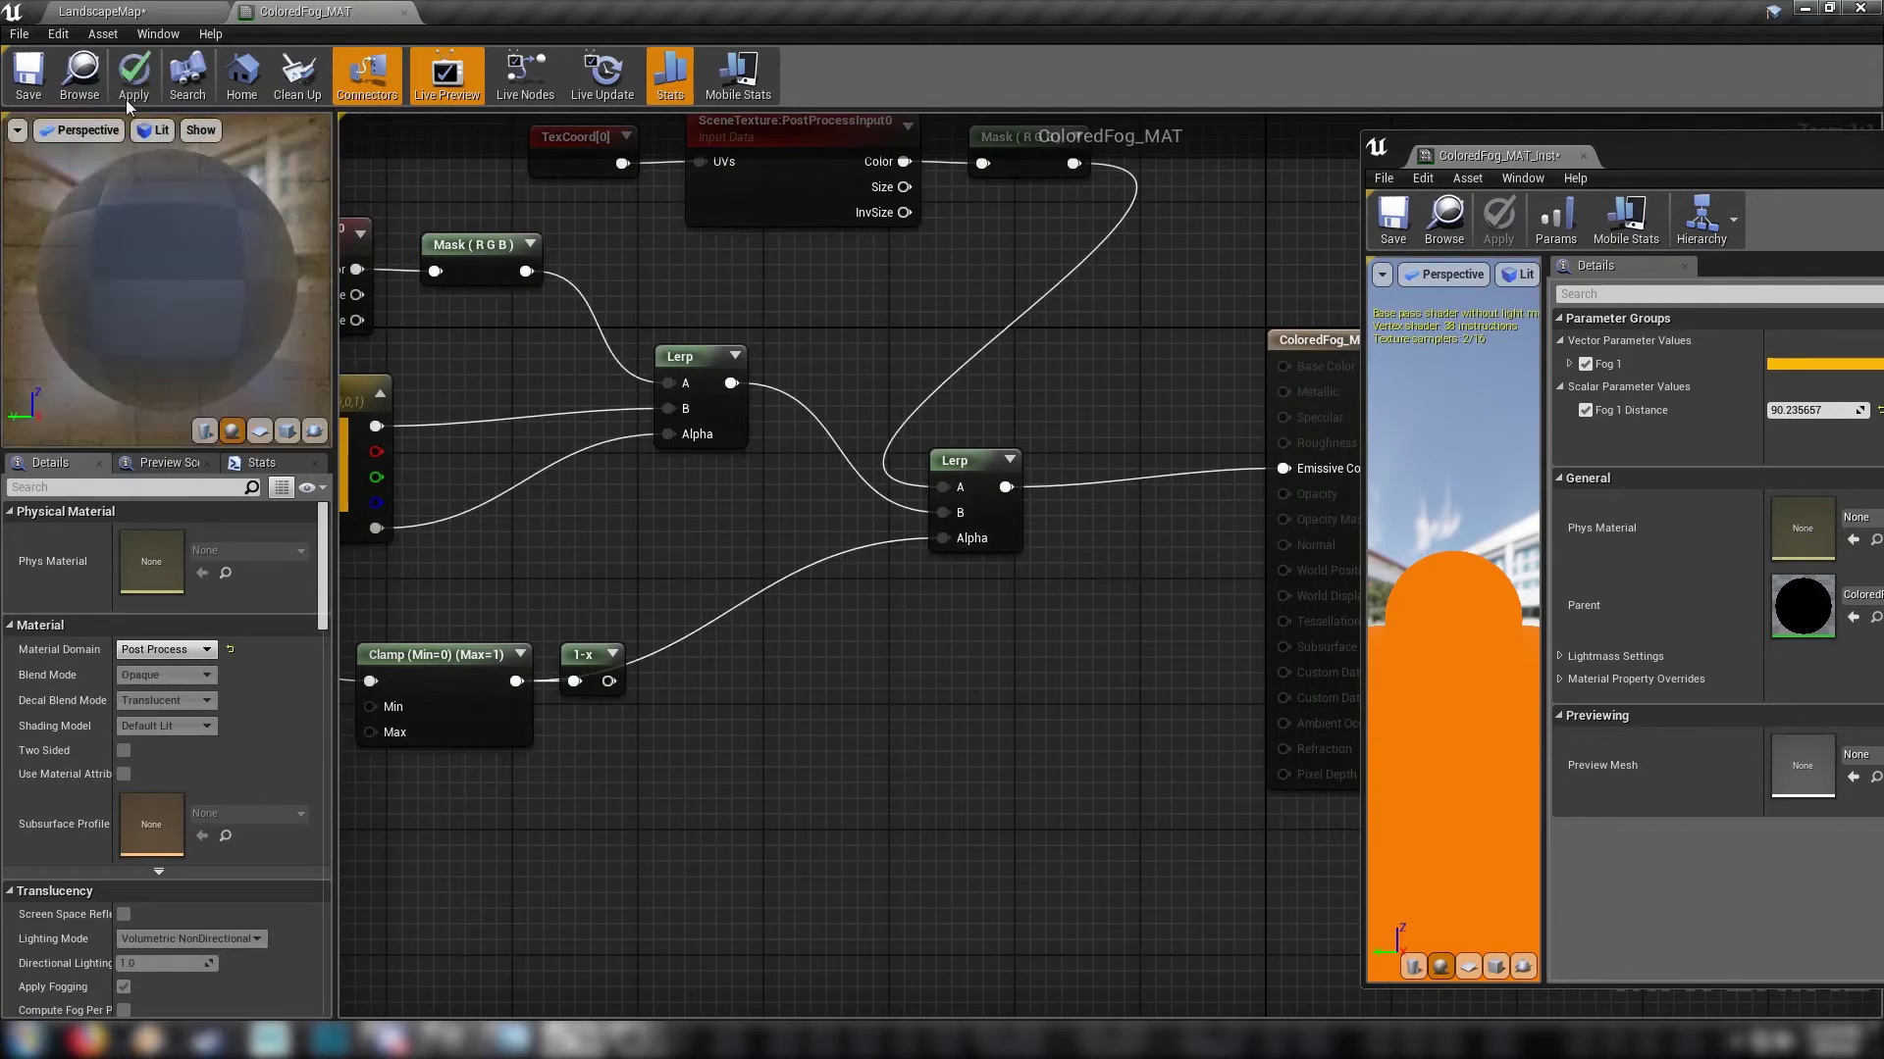
click(29, 75)
Step: Return to the landscape level and examine the fog with the 1-x node bypassed
click(81, 13)
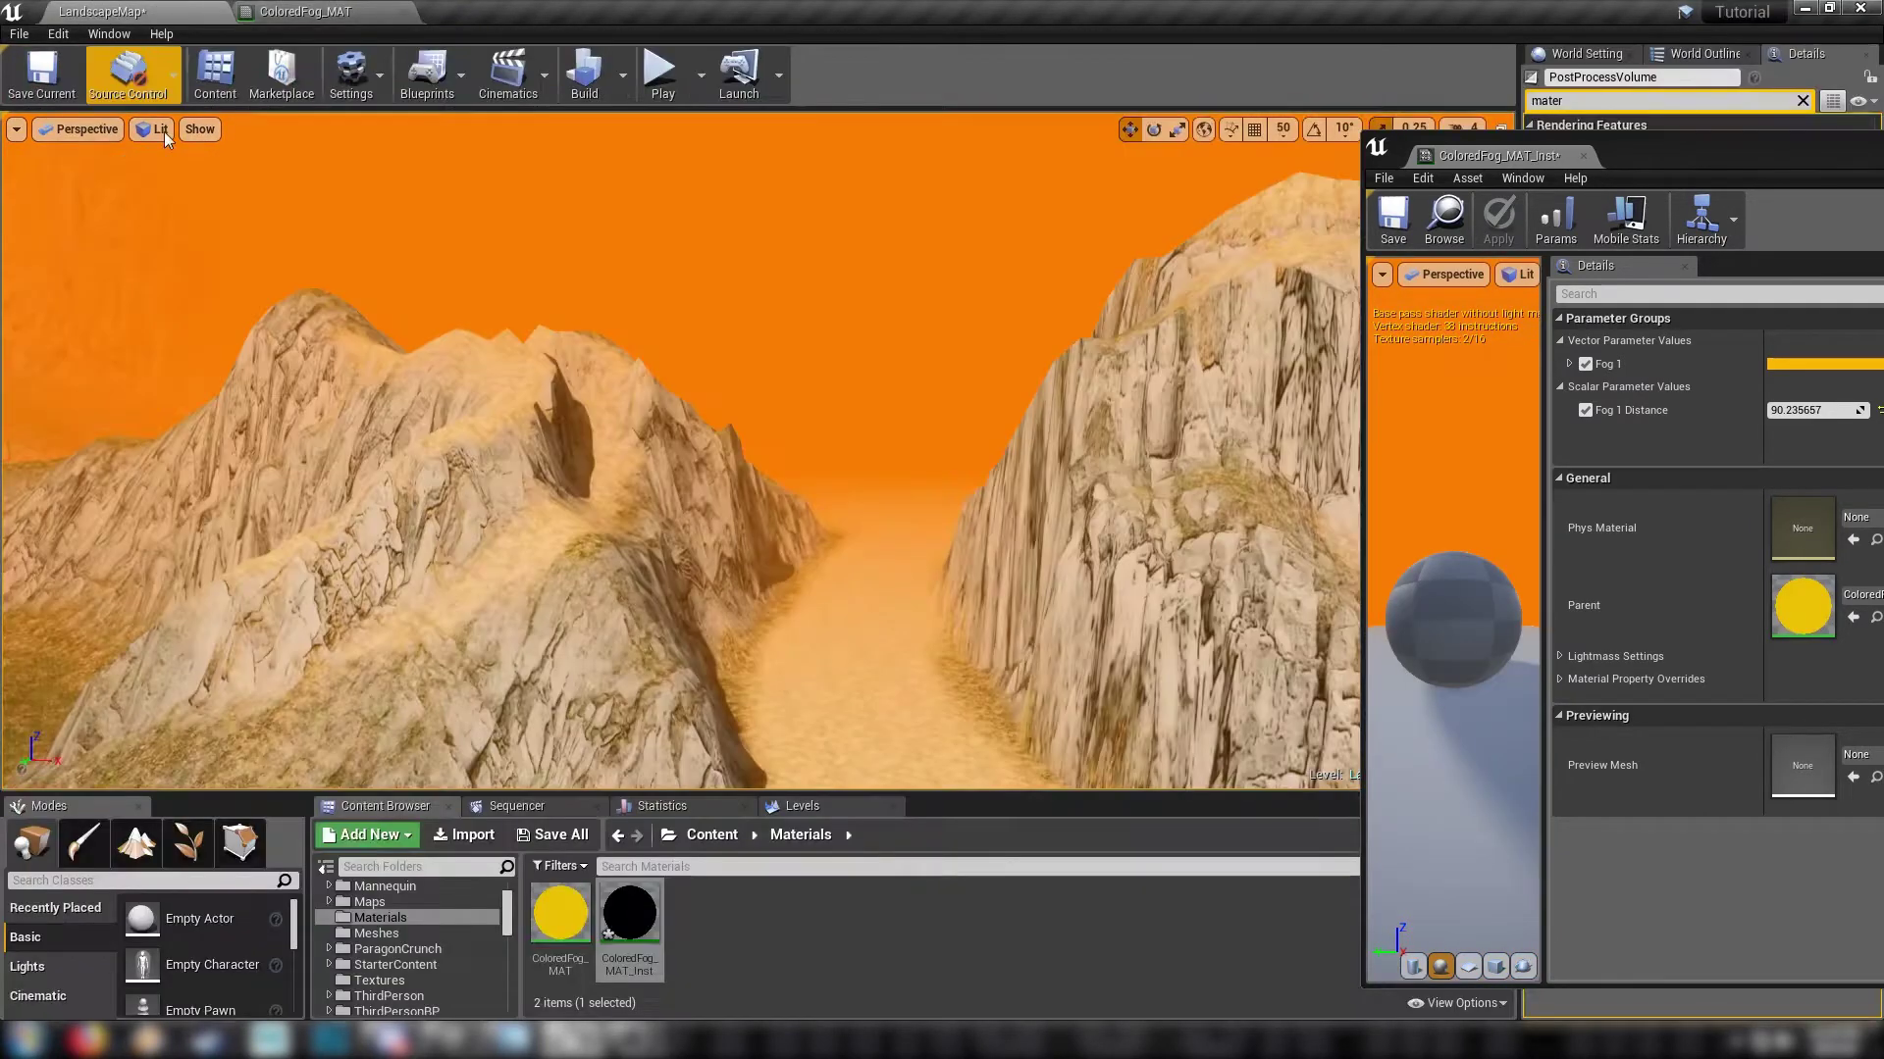
right_drag(441, 392, 451, 304)
key(s)
right_drag(722, 391, 721, 391)
key(w)
Step: Reconnect 1-x to the second Lerp's Alpha in ColoredFog_MAT, and save and close the material instance
click(280, 10)
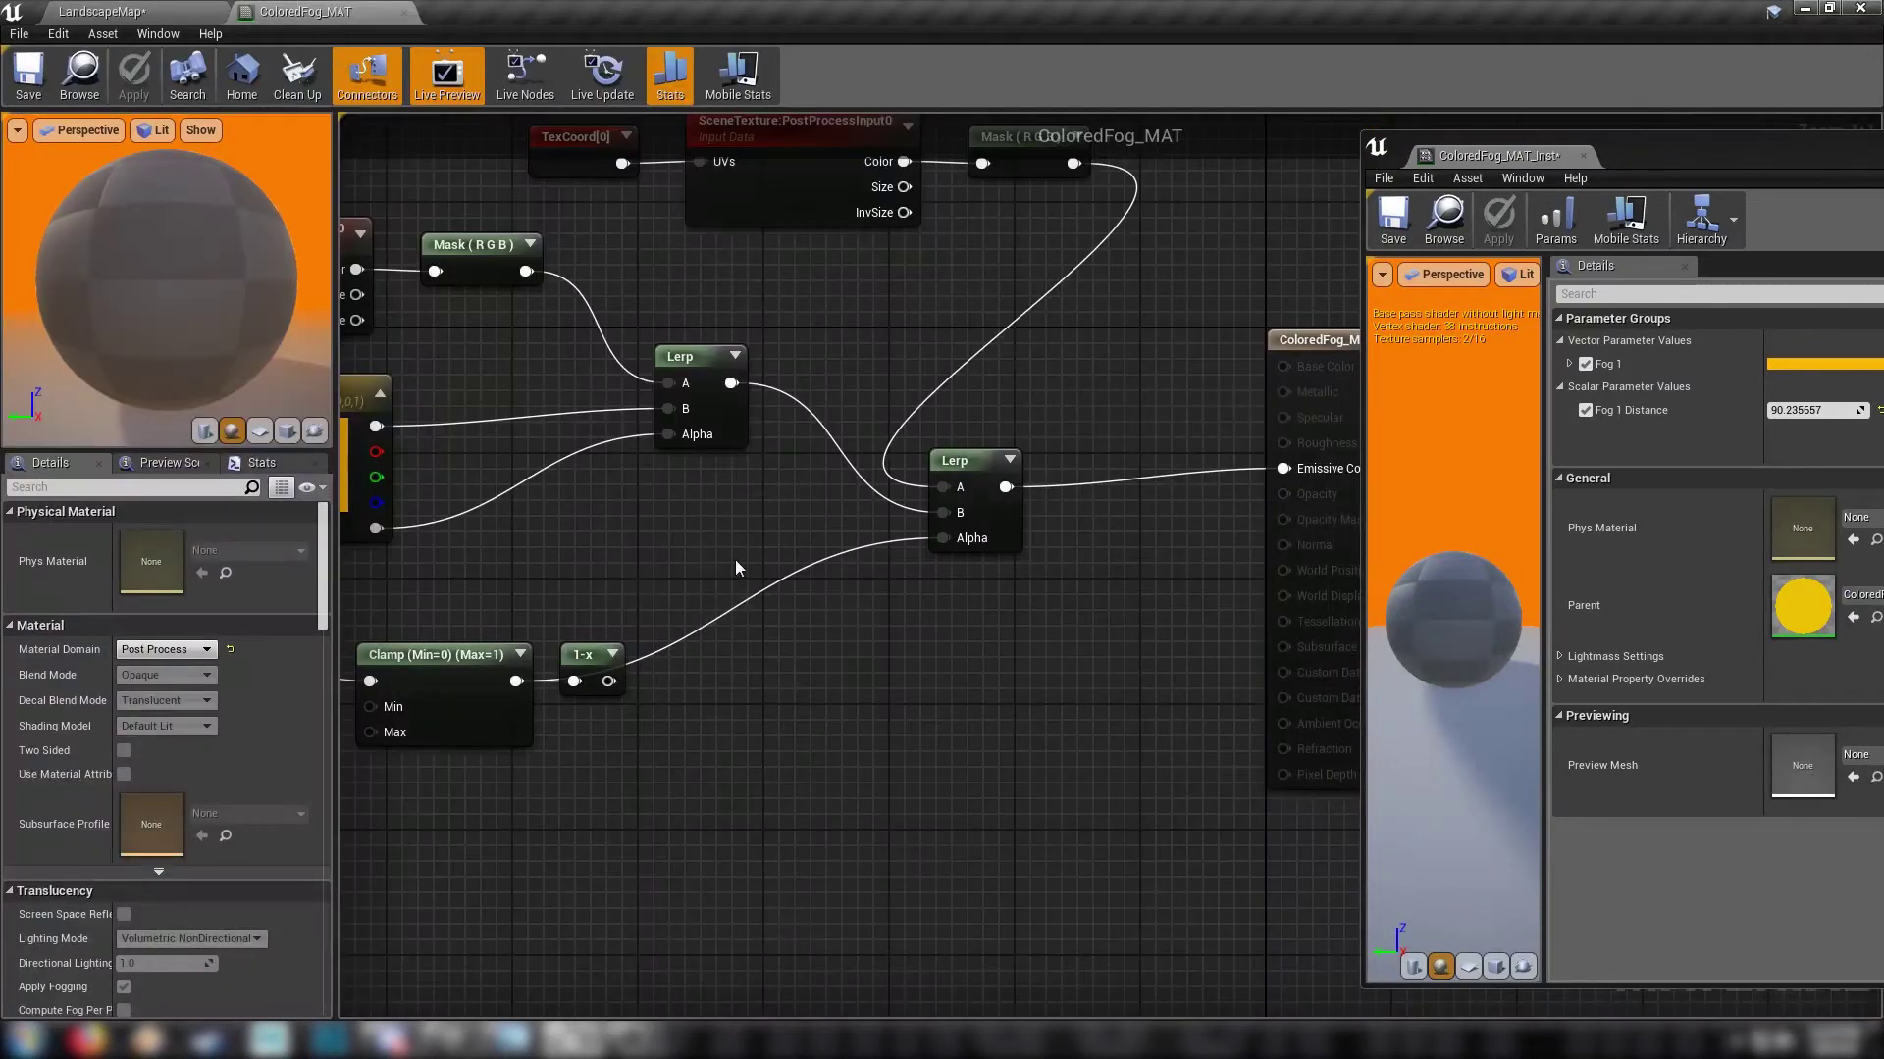
right_drag(737, 567, 863, 611)
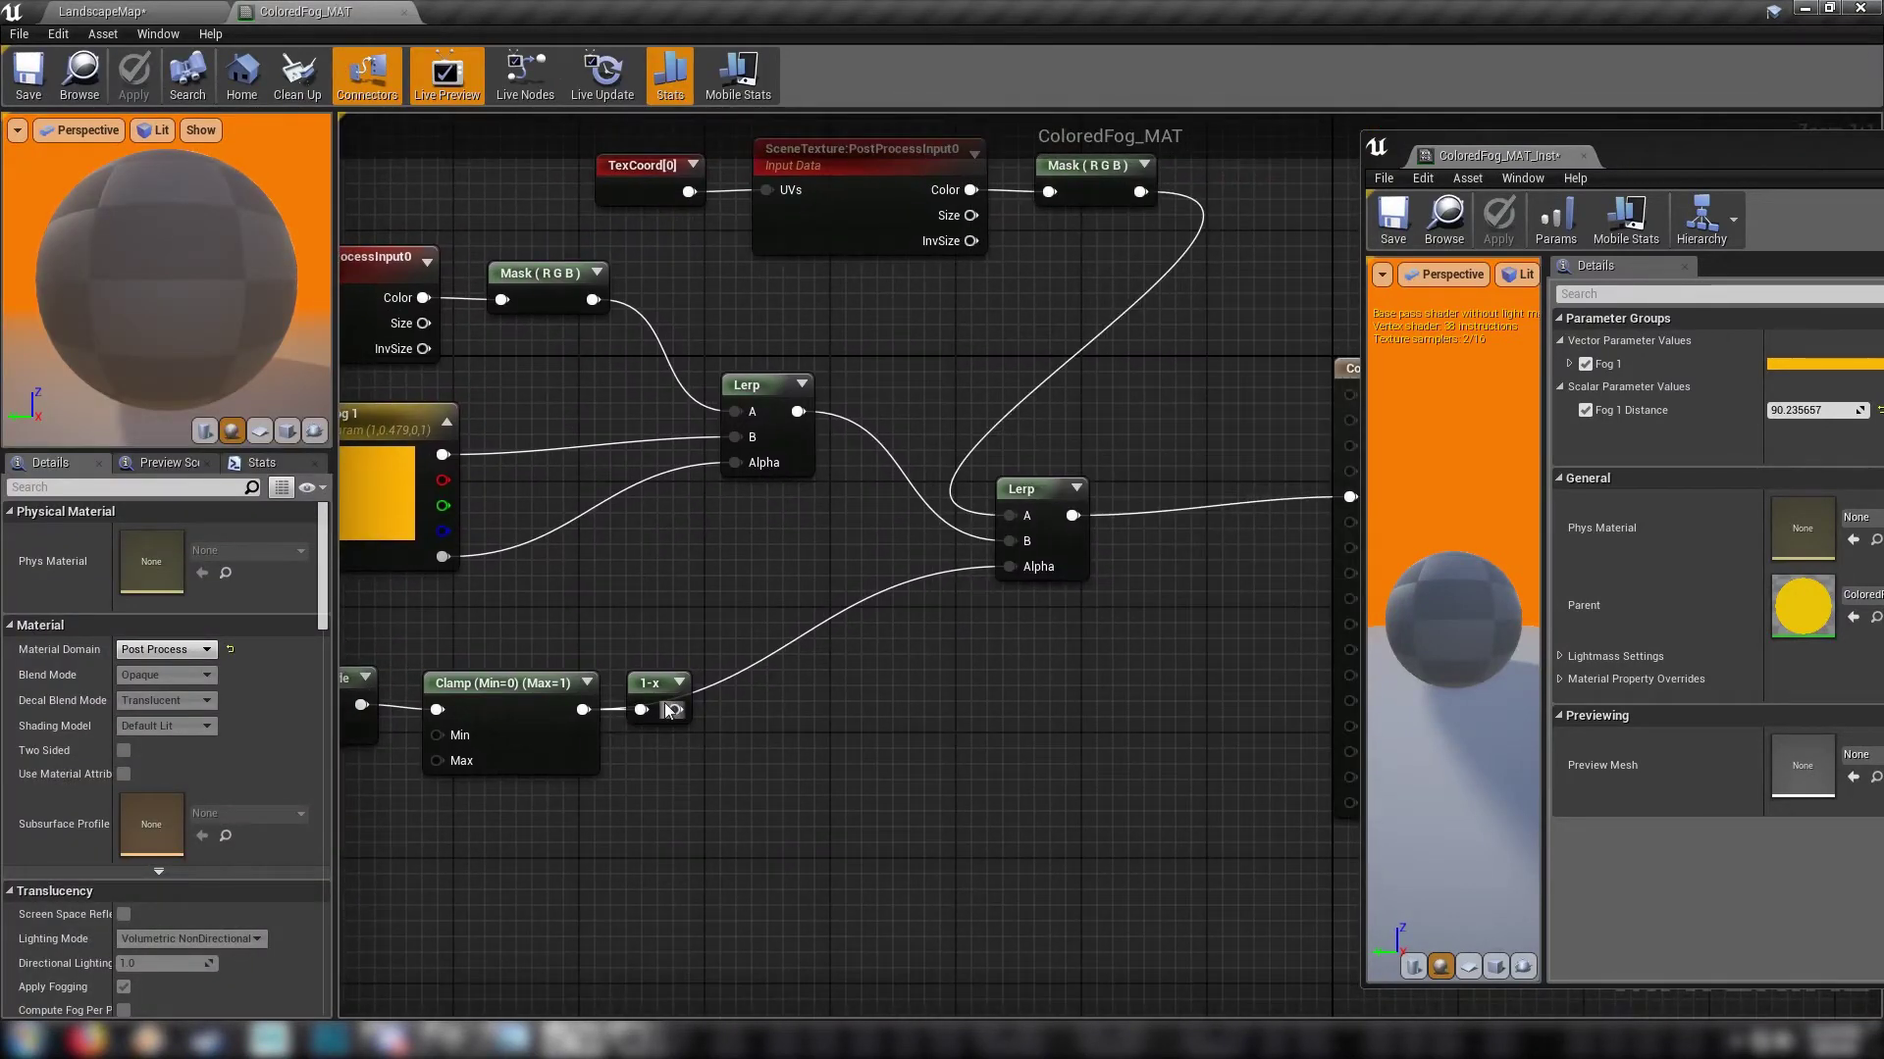
drag(675, 709, 1015, 569)
right_drag(807, 601, 961, 596)
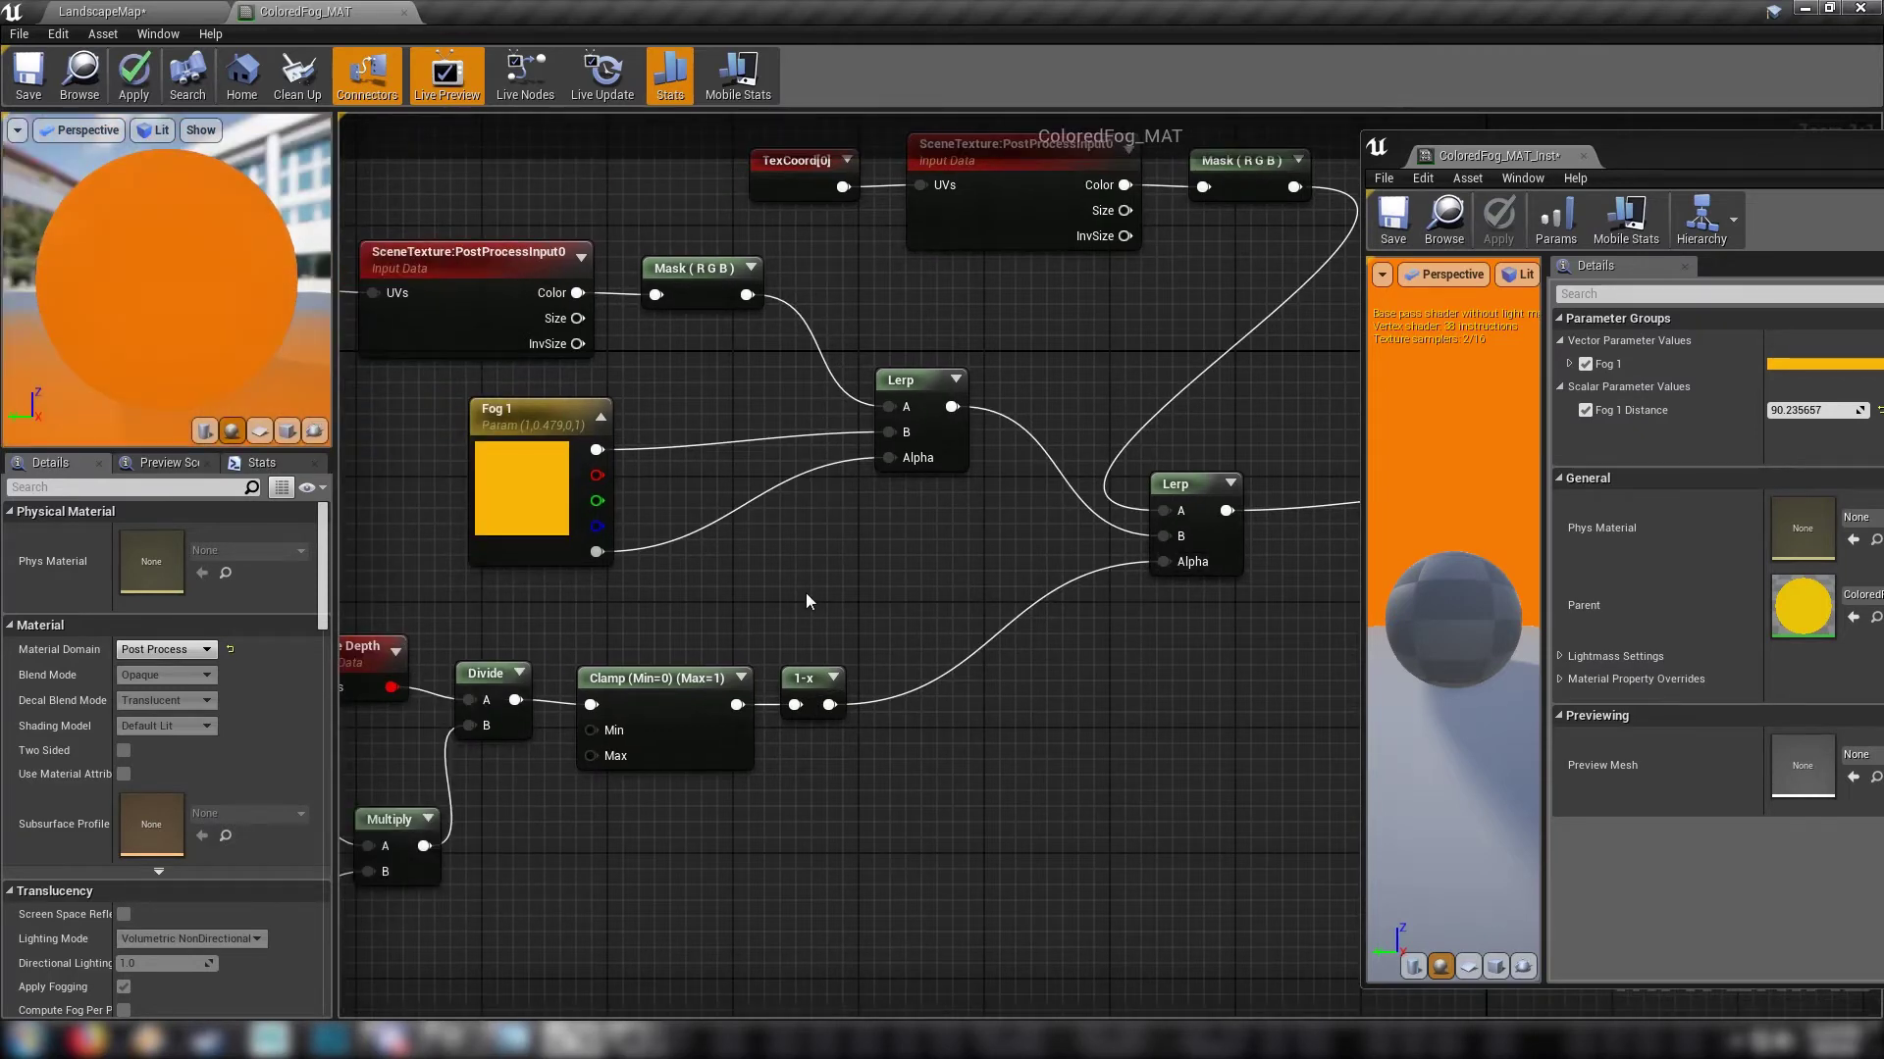
click(1392, 228)
click(1582, 156)
Step: Move the Fog 1 colour and depth nodes farther from the second Lerp and realign the depth group beneath Fog 1
scroll(942, 574, down, 2)
right_drag(937, 577, 1379, 562)
drag(995, 471, 1527, 880)
drag(1287, 655, 910, 595)
click(968, 547)
drag(490, 559, 1020, 775)
drag(898, 596, 991, 585)
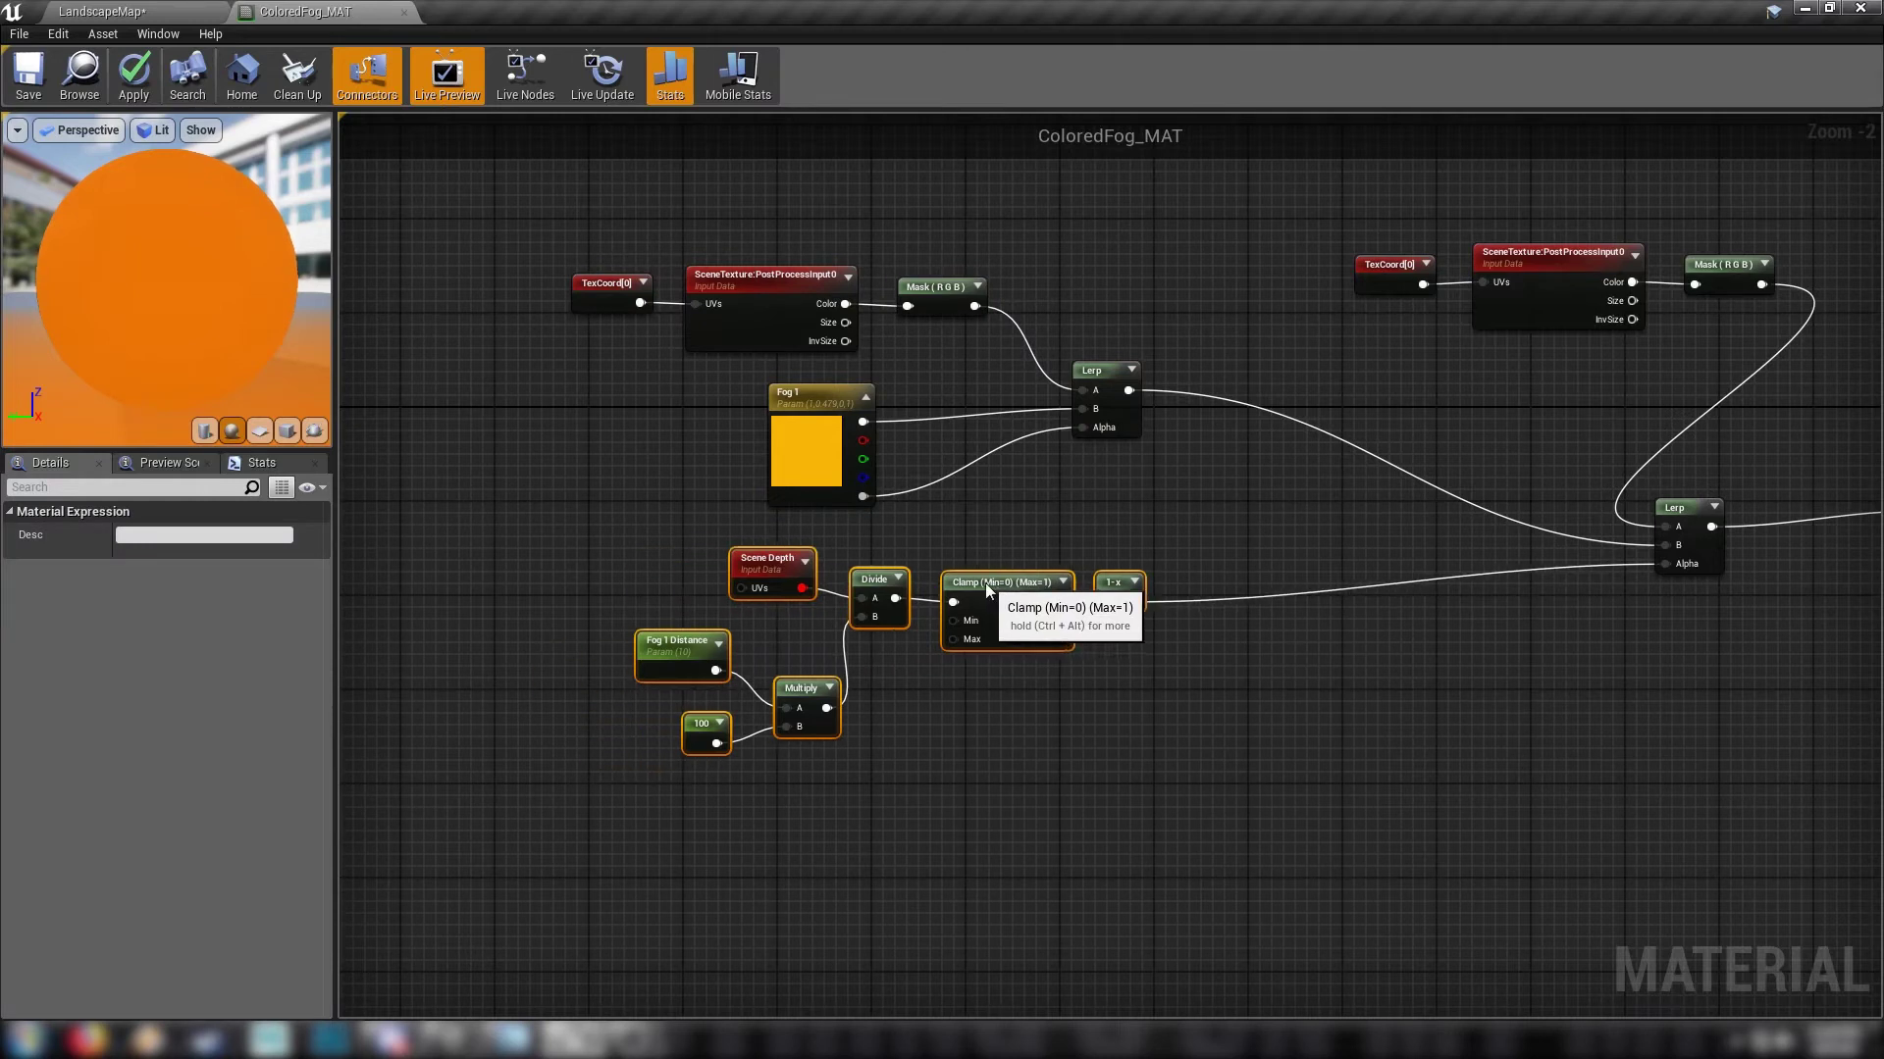
Step: Duplicate the entire Fog 1 branch, including its first Lerp and depth nodes, and place the copy above the original
click(1173, 502)
right_drag(1177, 499, 1347, 588)
drag(639, 277, 1431, 1040)
right_drag(1360, 289, 1434, 940)
key(ctrl+v)
drag(932, 466, 965, 442)
Step: Rename the copied colour parameter to Fog 2 and the copied distance parameter to Fog 2 Distance
click(947, 391)
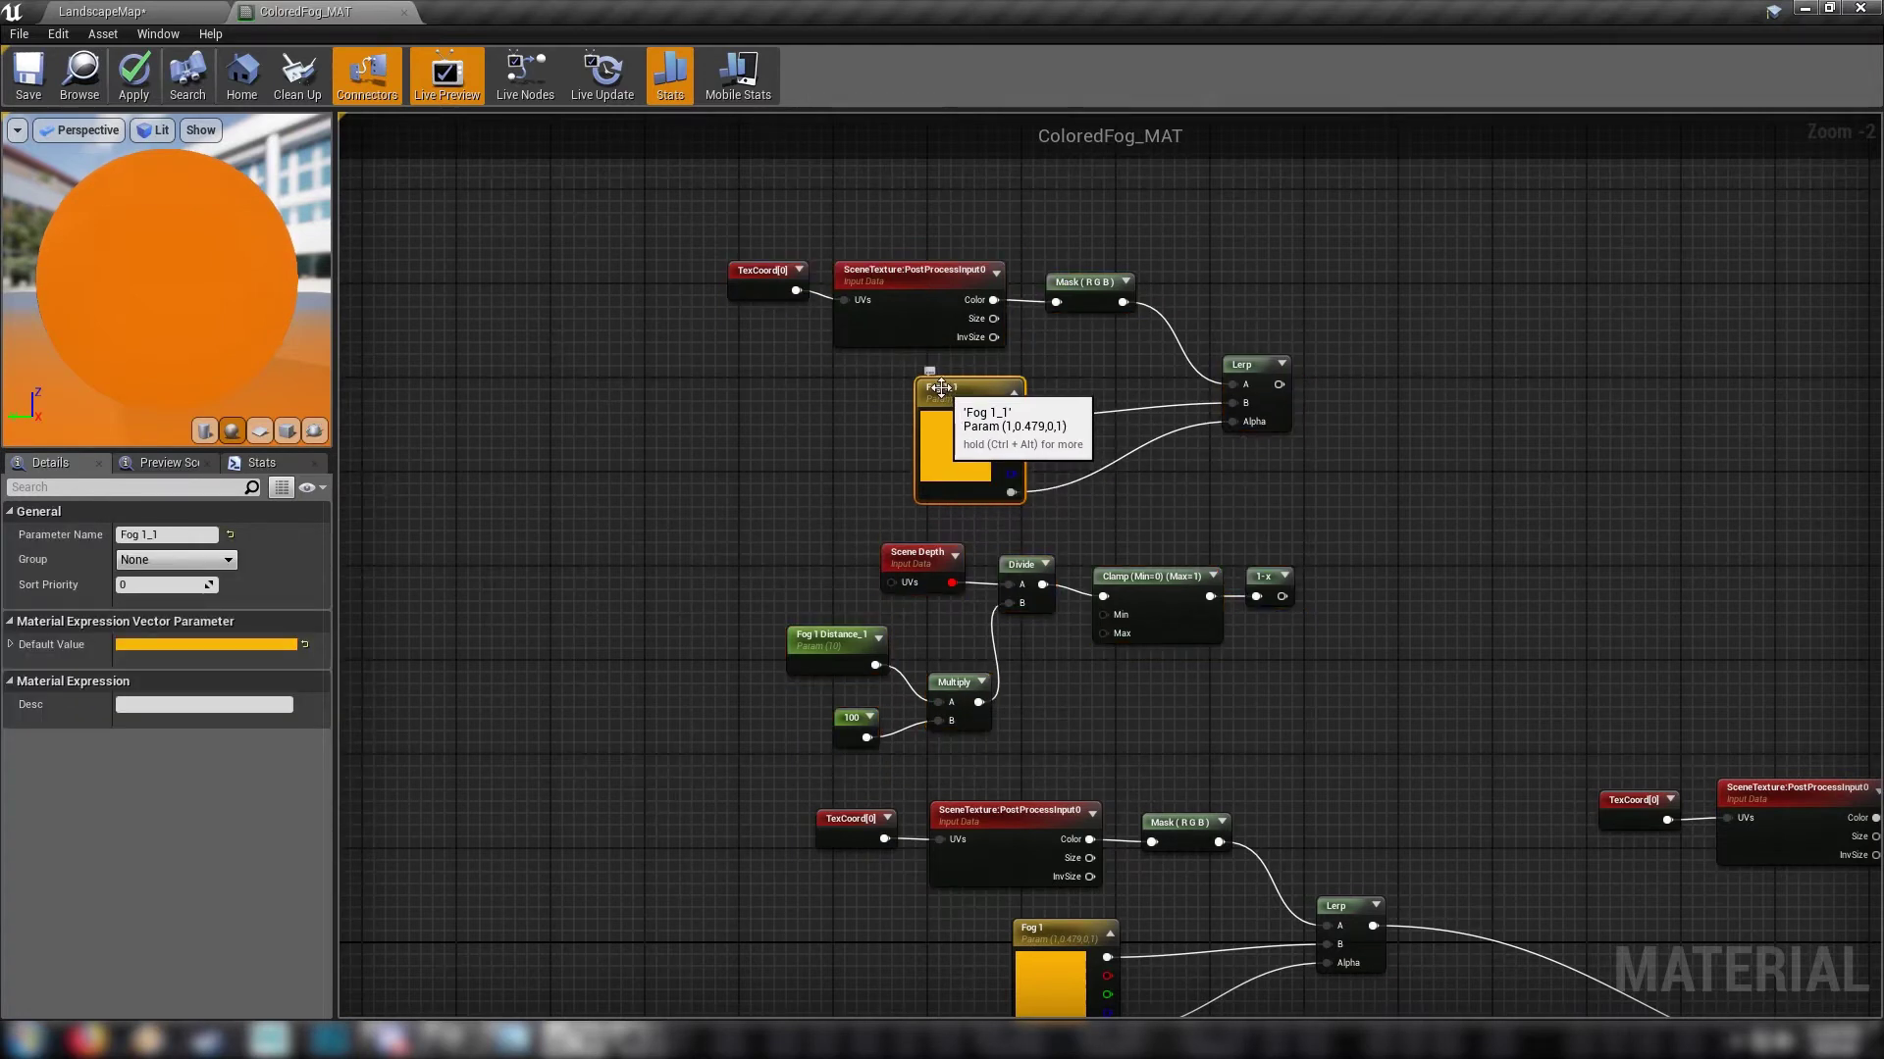
click(970, 389)
text(2)
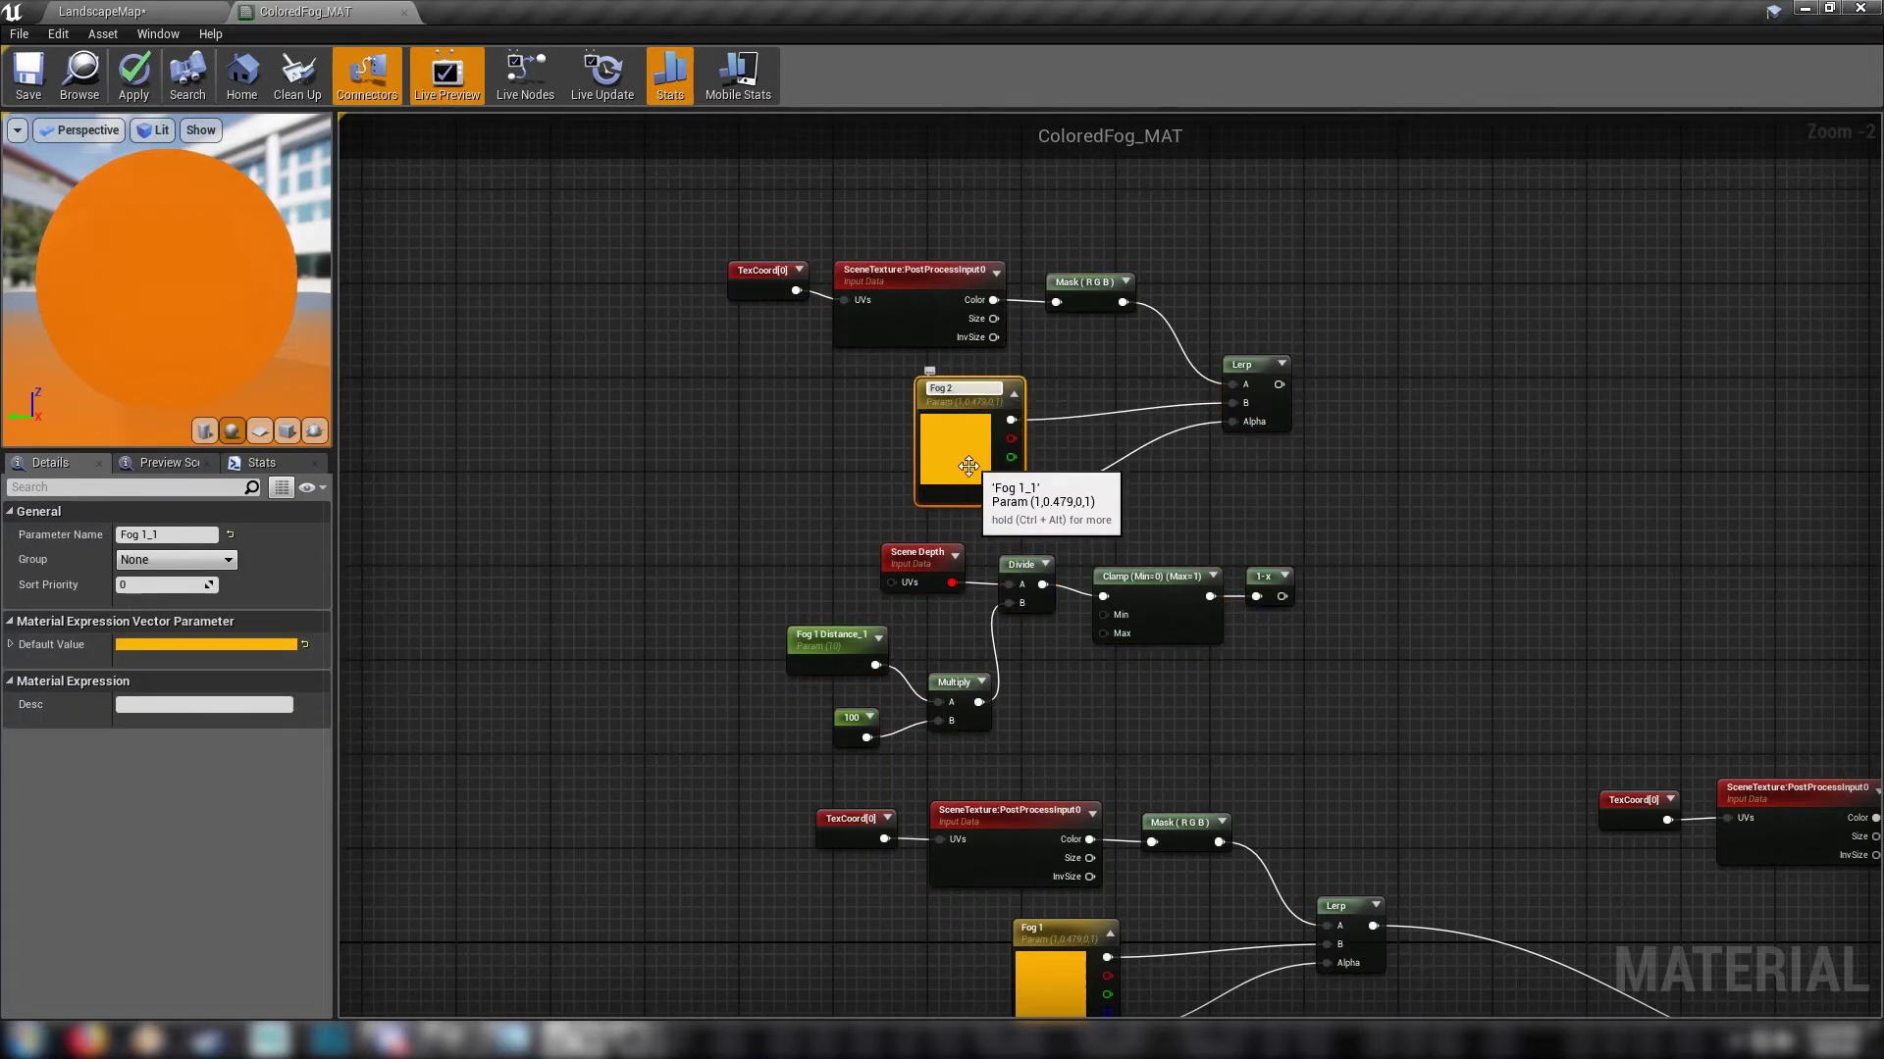
key(Return)
click(850, 634)
click(854, 635)
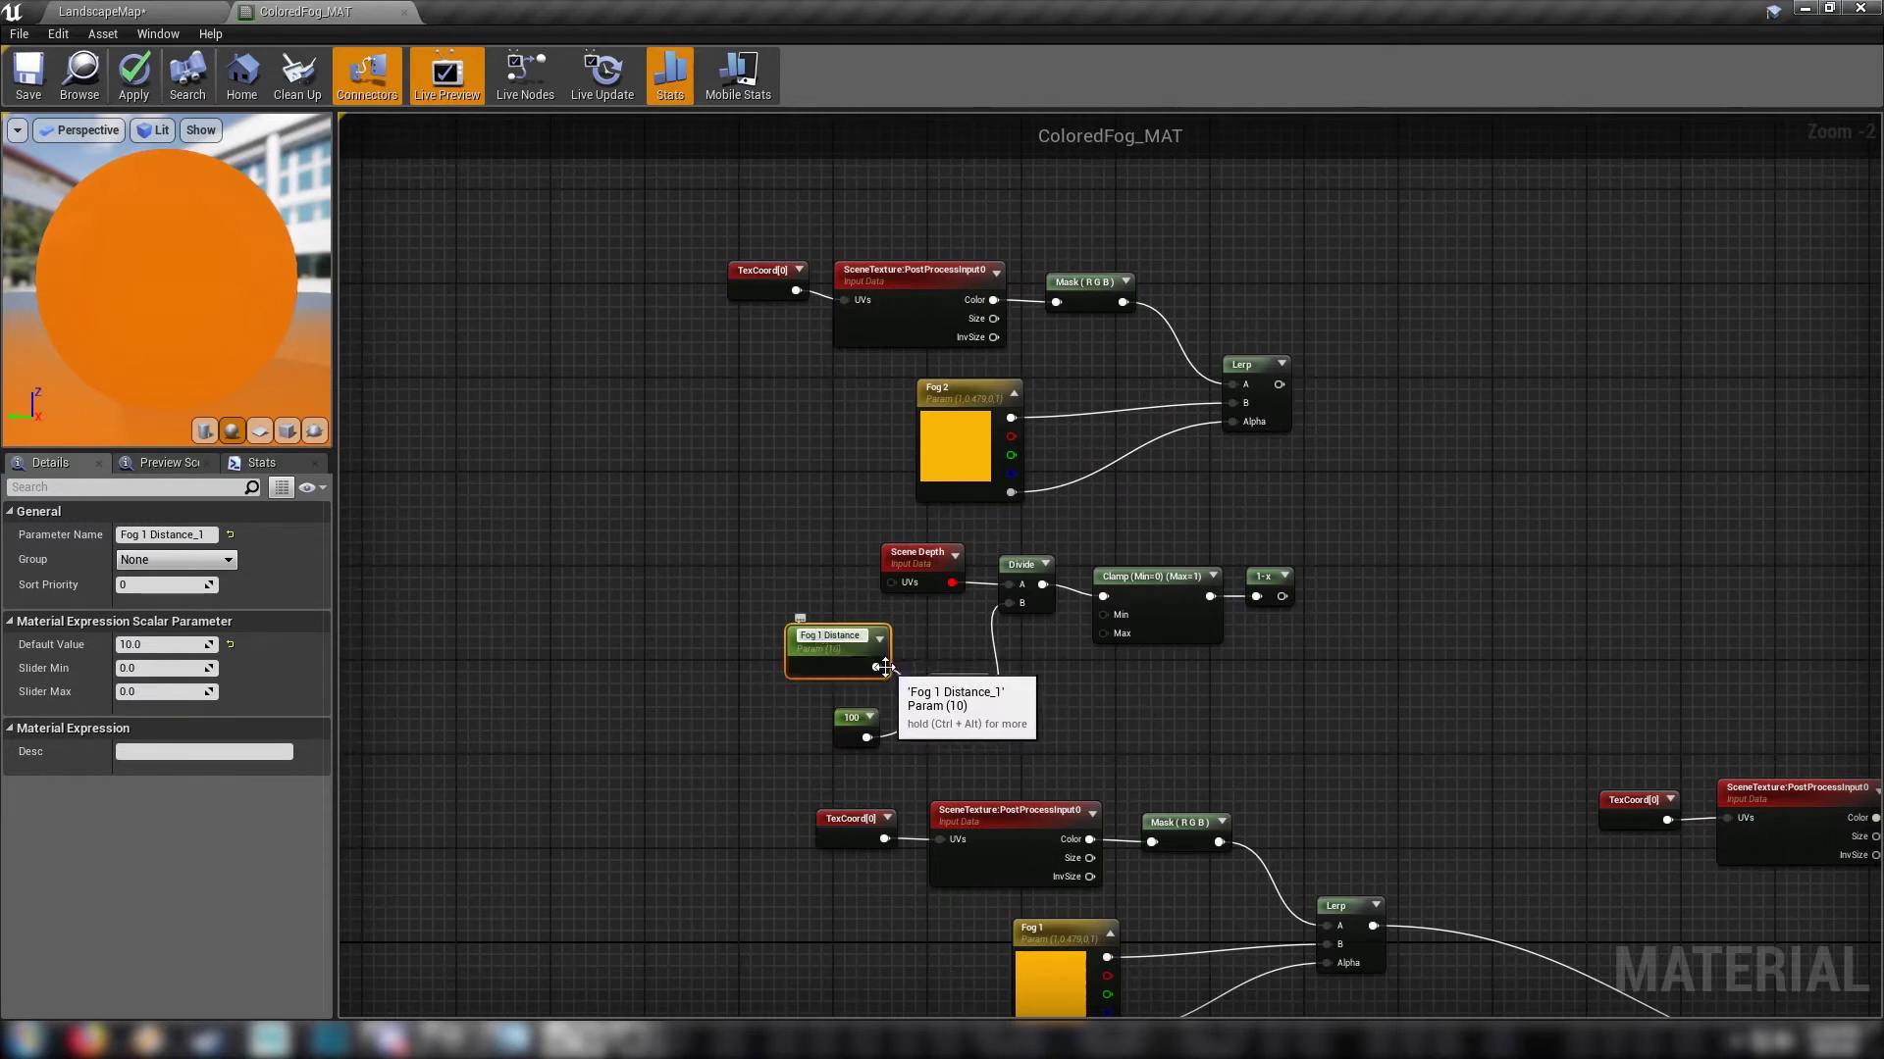
click(779, 575)
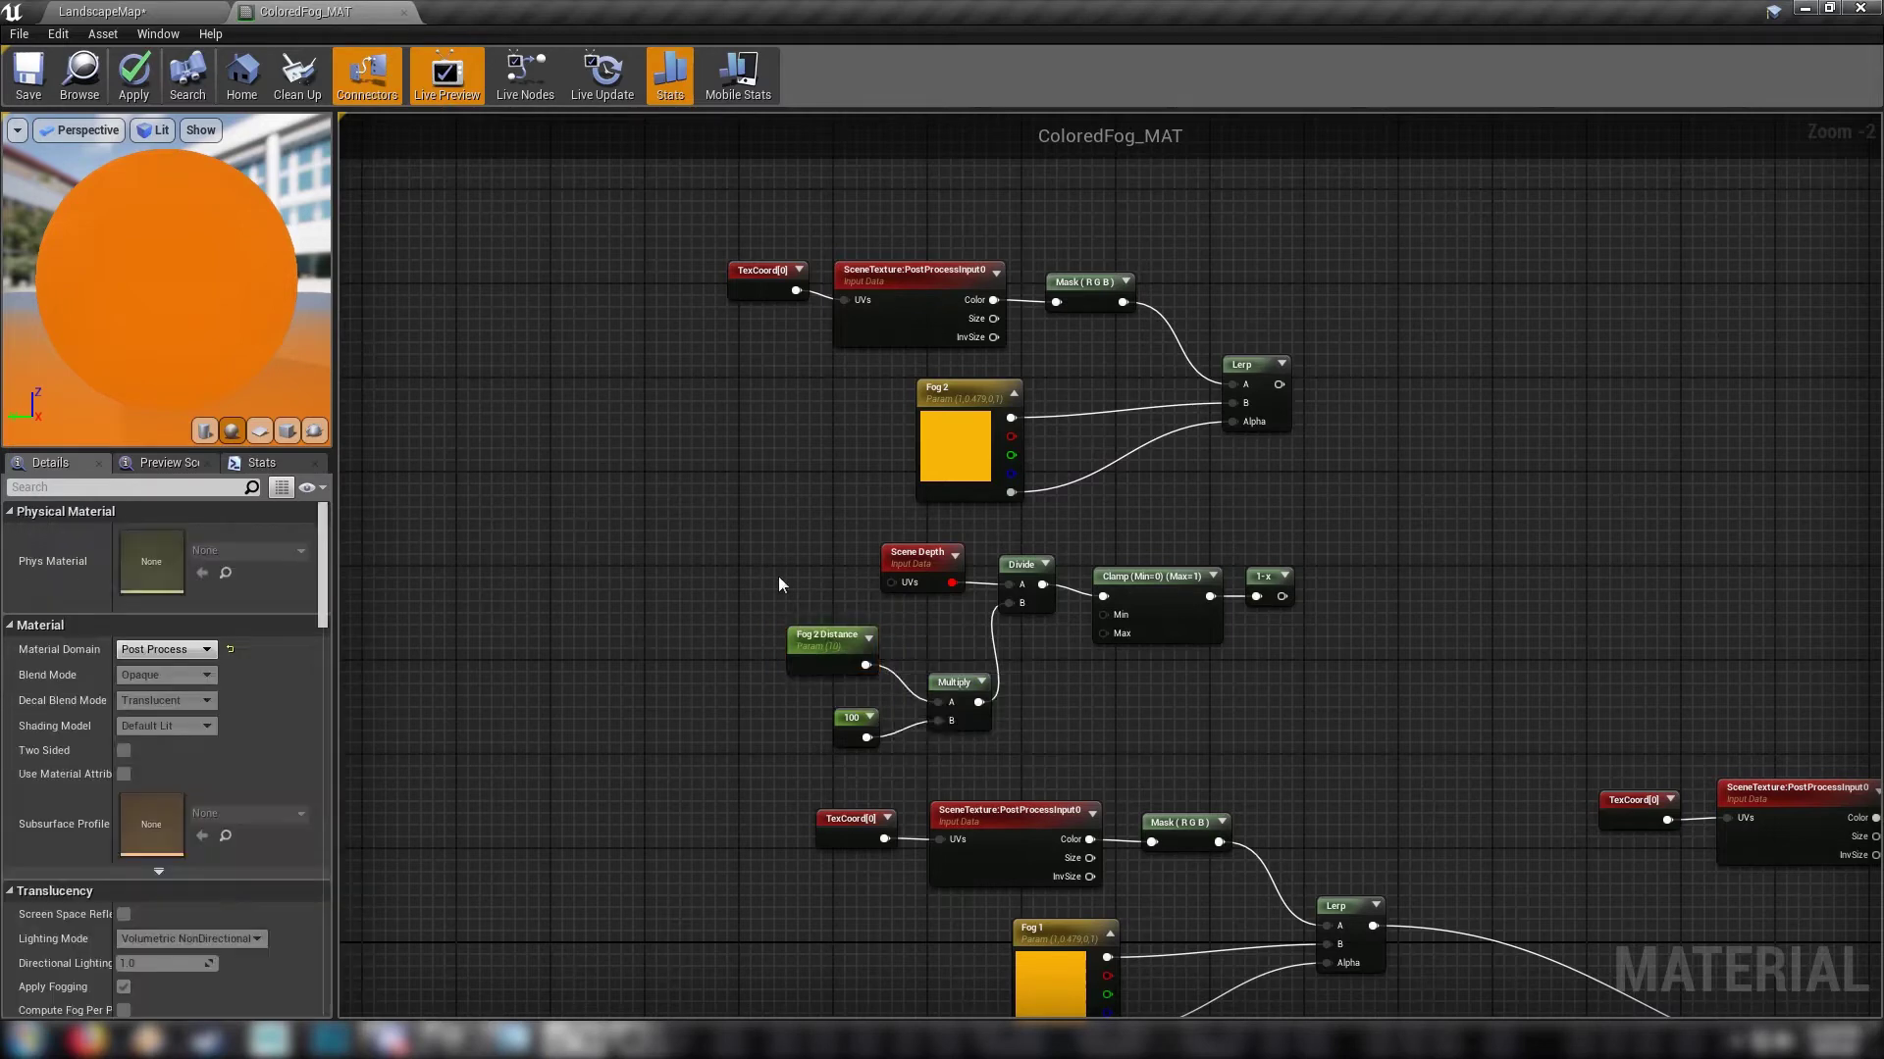
Step: Move the TexCoord, SceneTexture and RGB mask group feeding the second Lerp's A closer to the Fog 1 branch
right_drag(1405, 636, 918, 375)
drag(1102, 408, 1516, 633)
drag(1315, 573, 1223, 620)
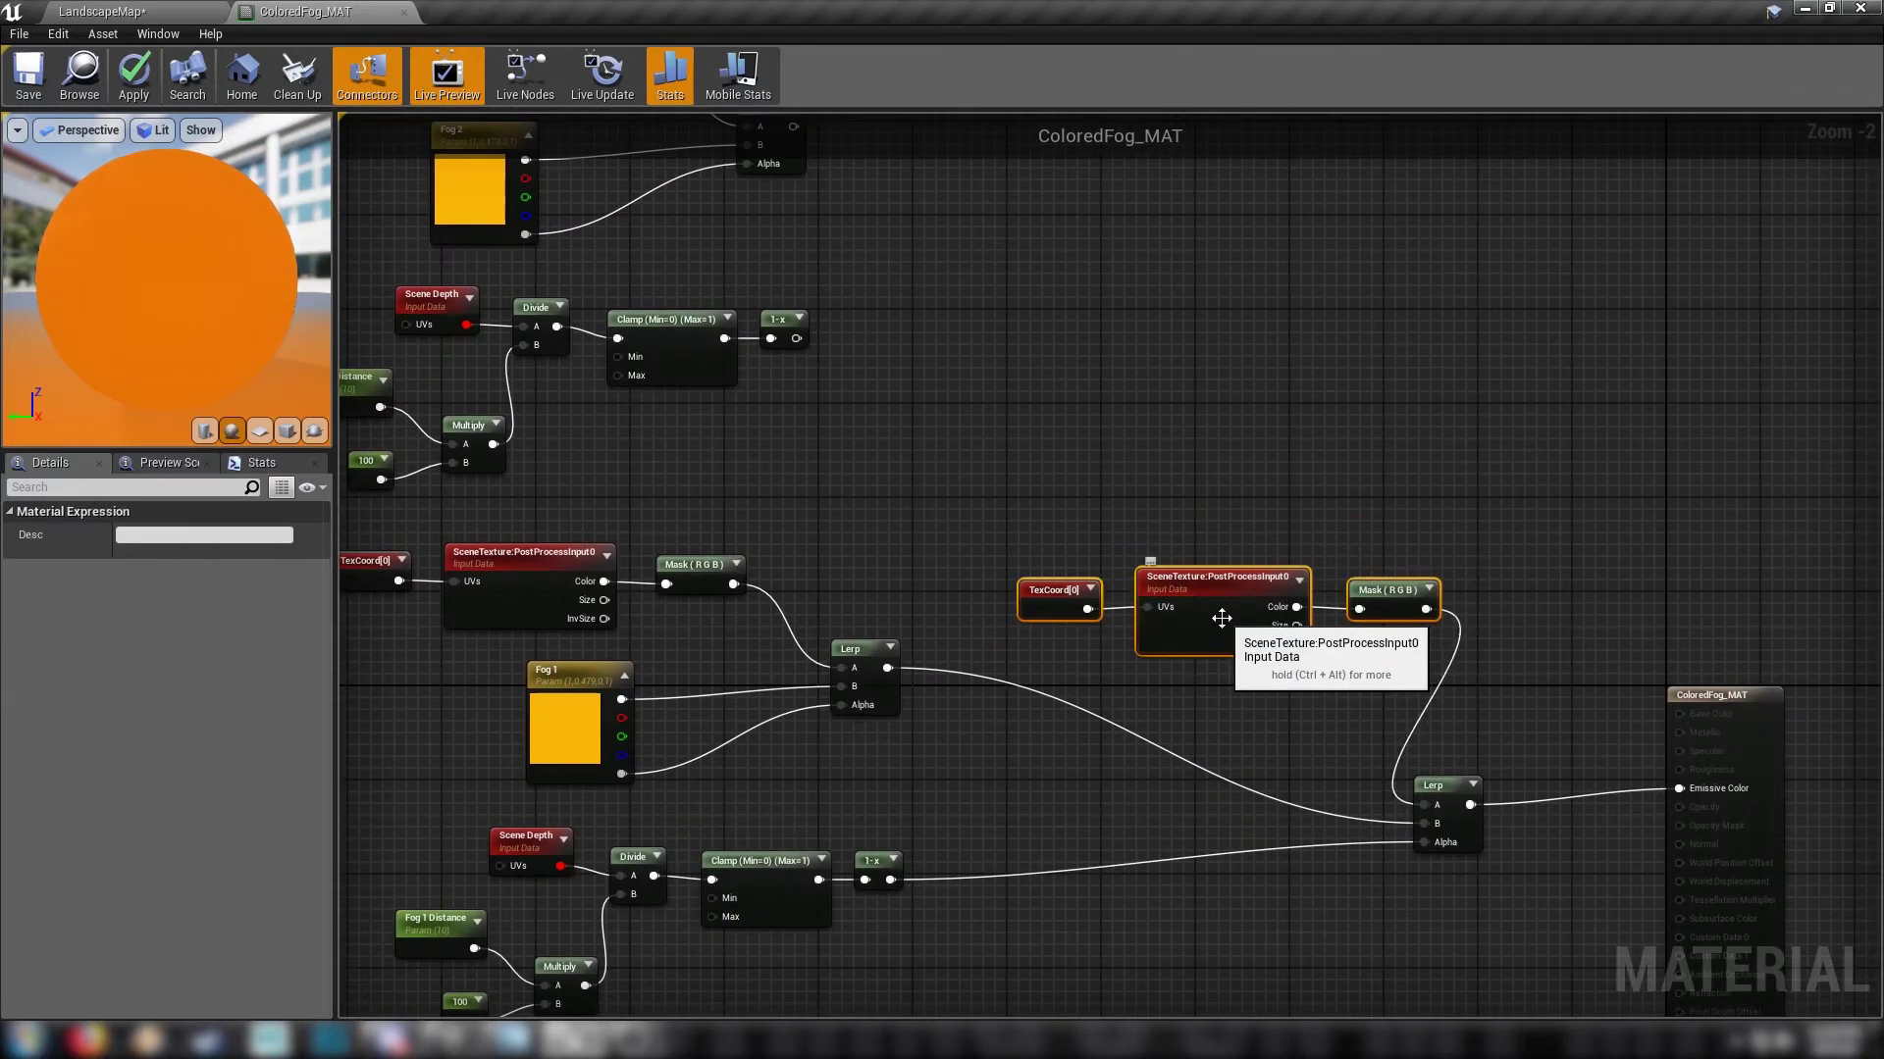
click(1158, 504)
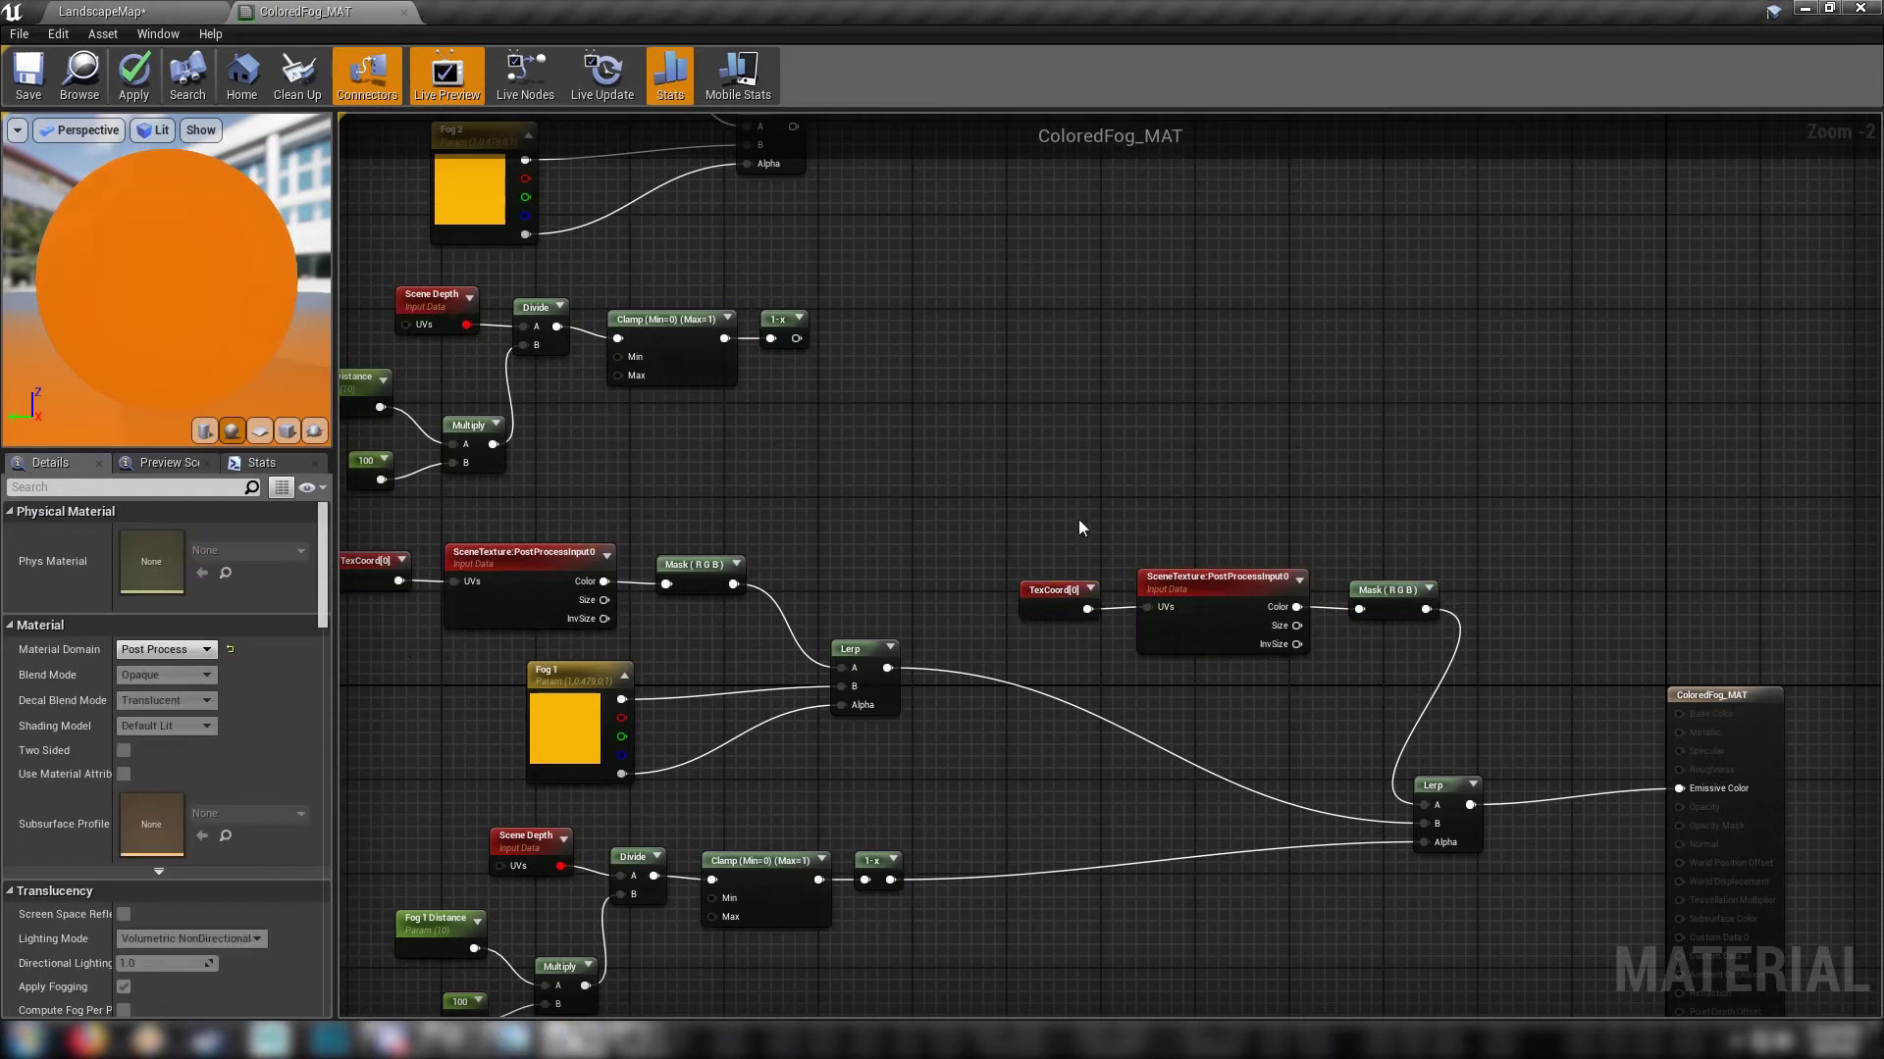
Step: Shift the TexCoord, SceneTexture and RGB mask group down, nearer the Lerp feeding Emissive Color
right_drag(1077, 516, 1050, 418)
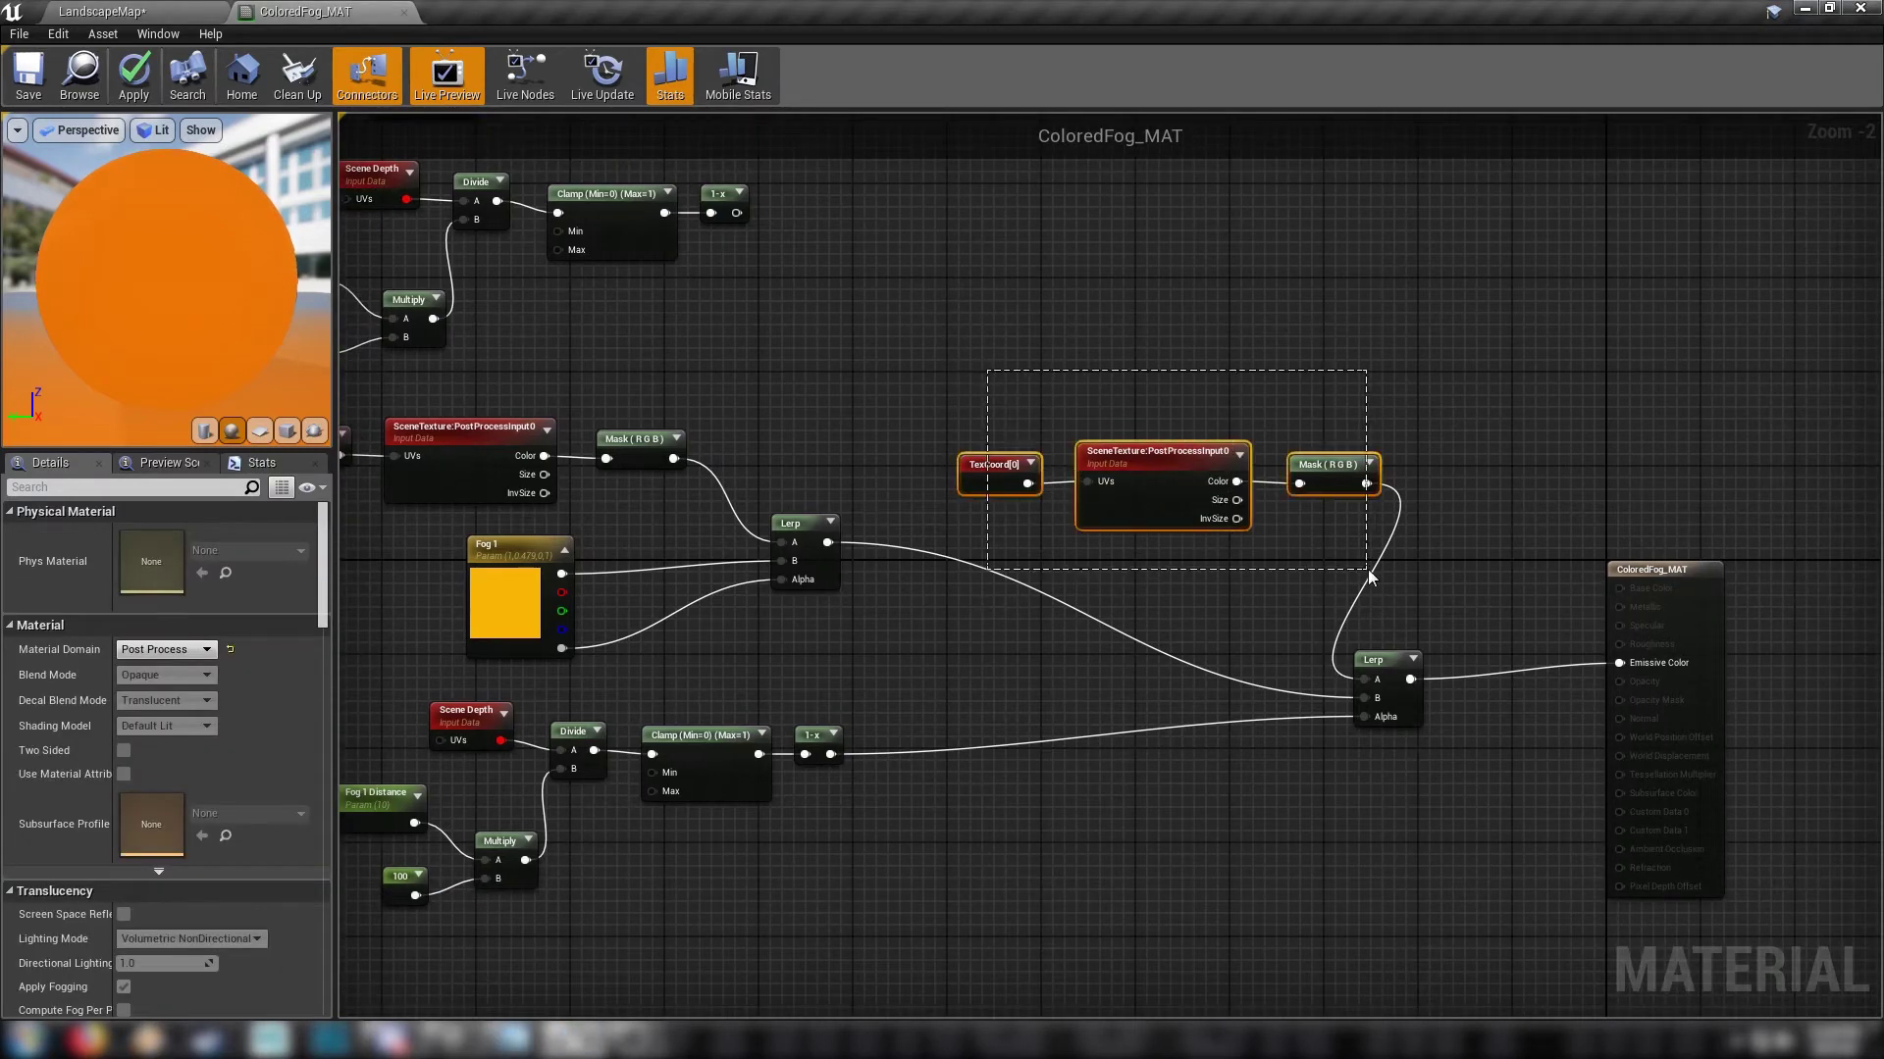
drag(1375, 595, 1376, 596)
right_drag(1334, 573, 1346, 414)
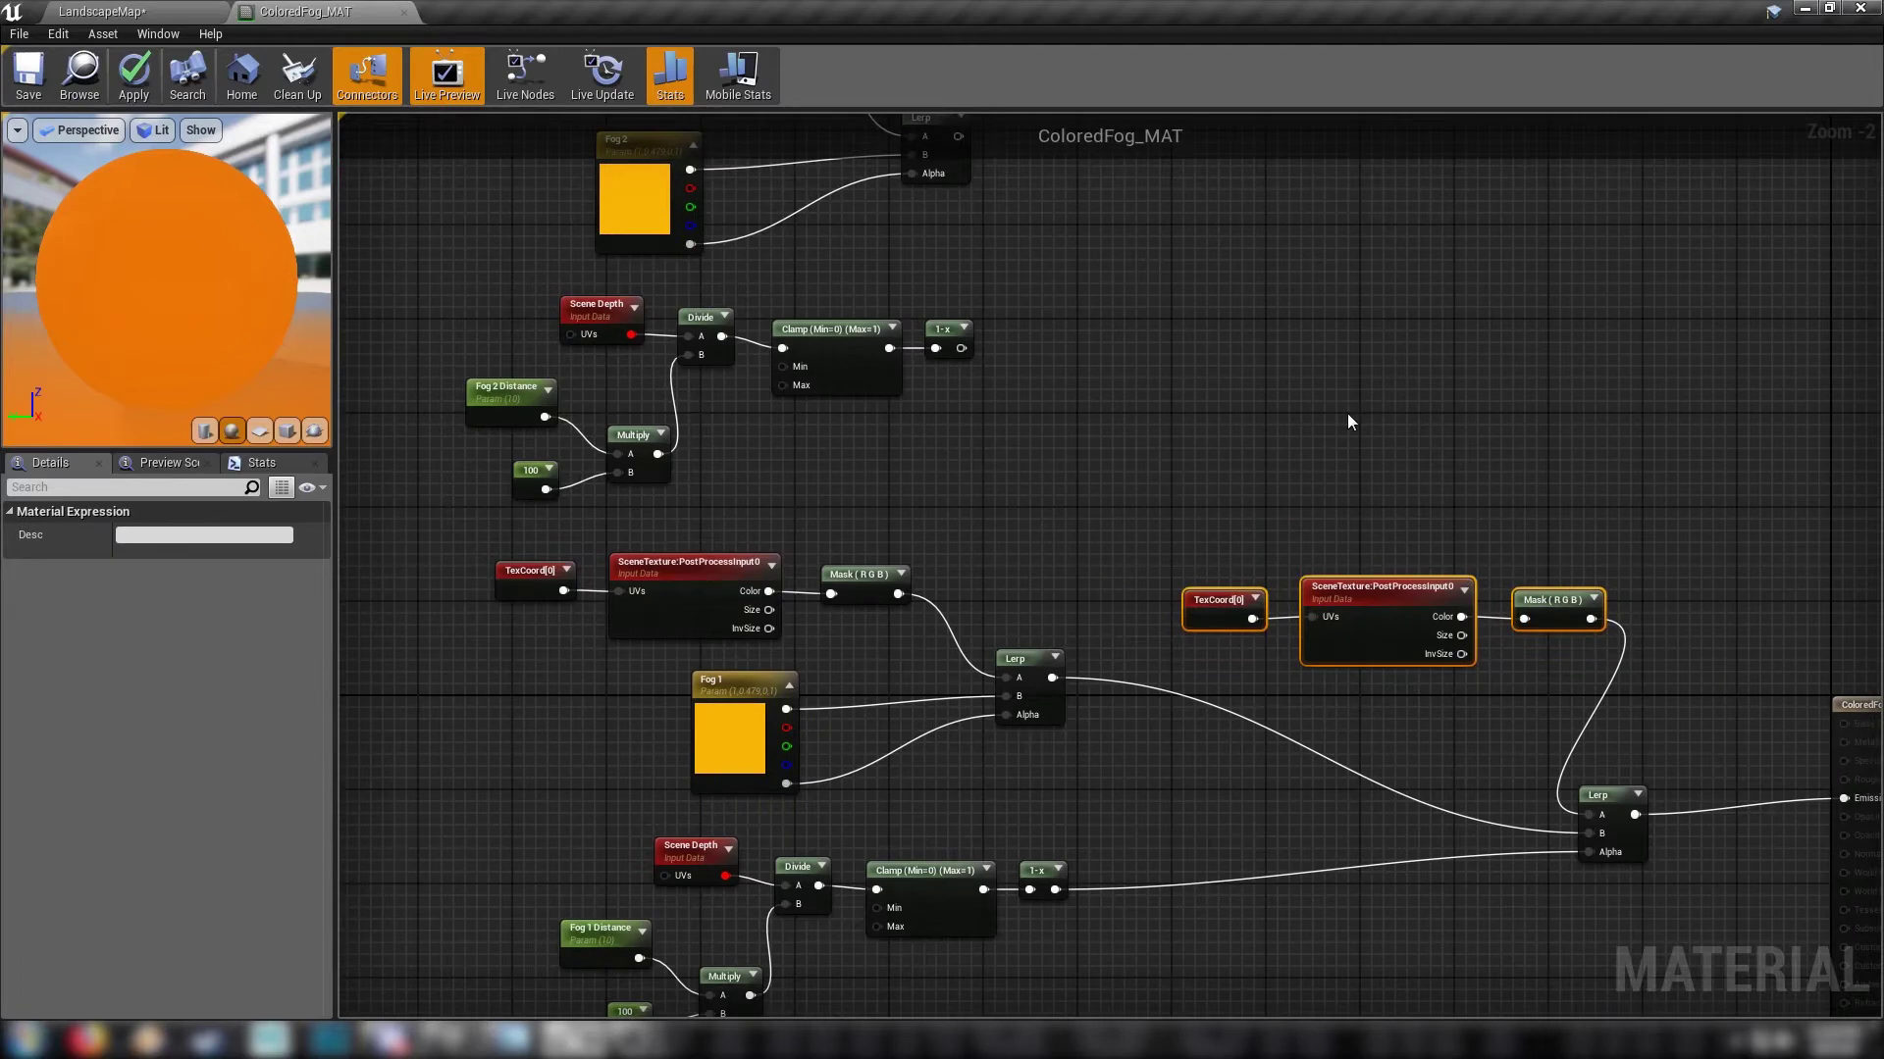
right_drag(1352, 663, 1128, 532)
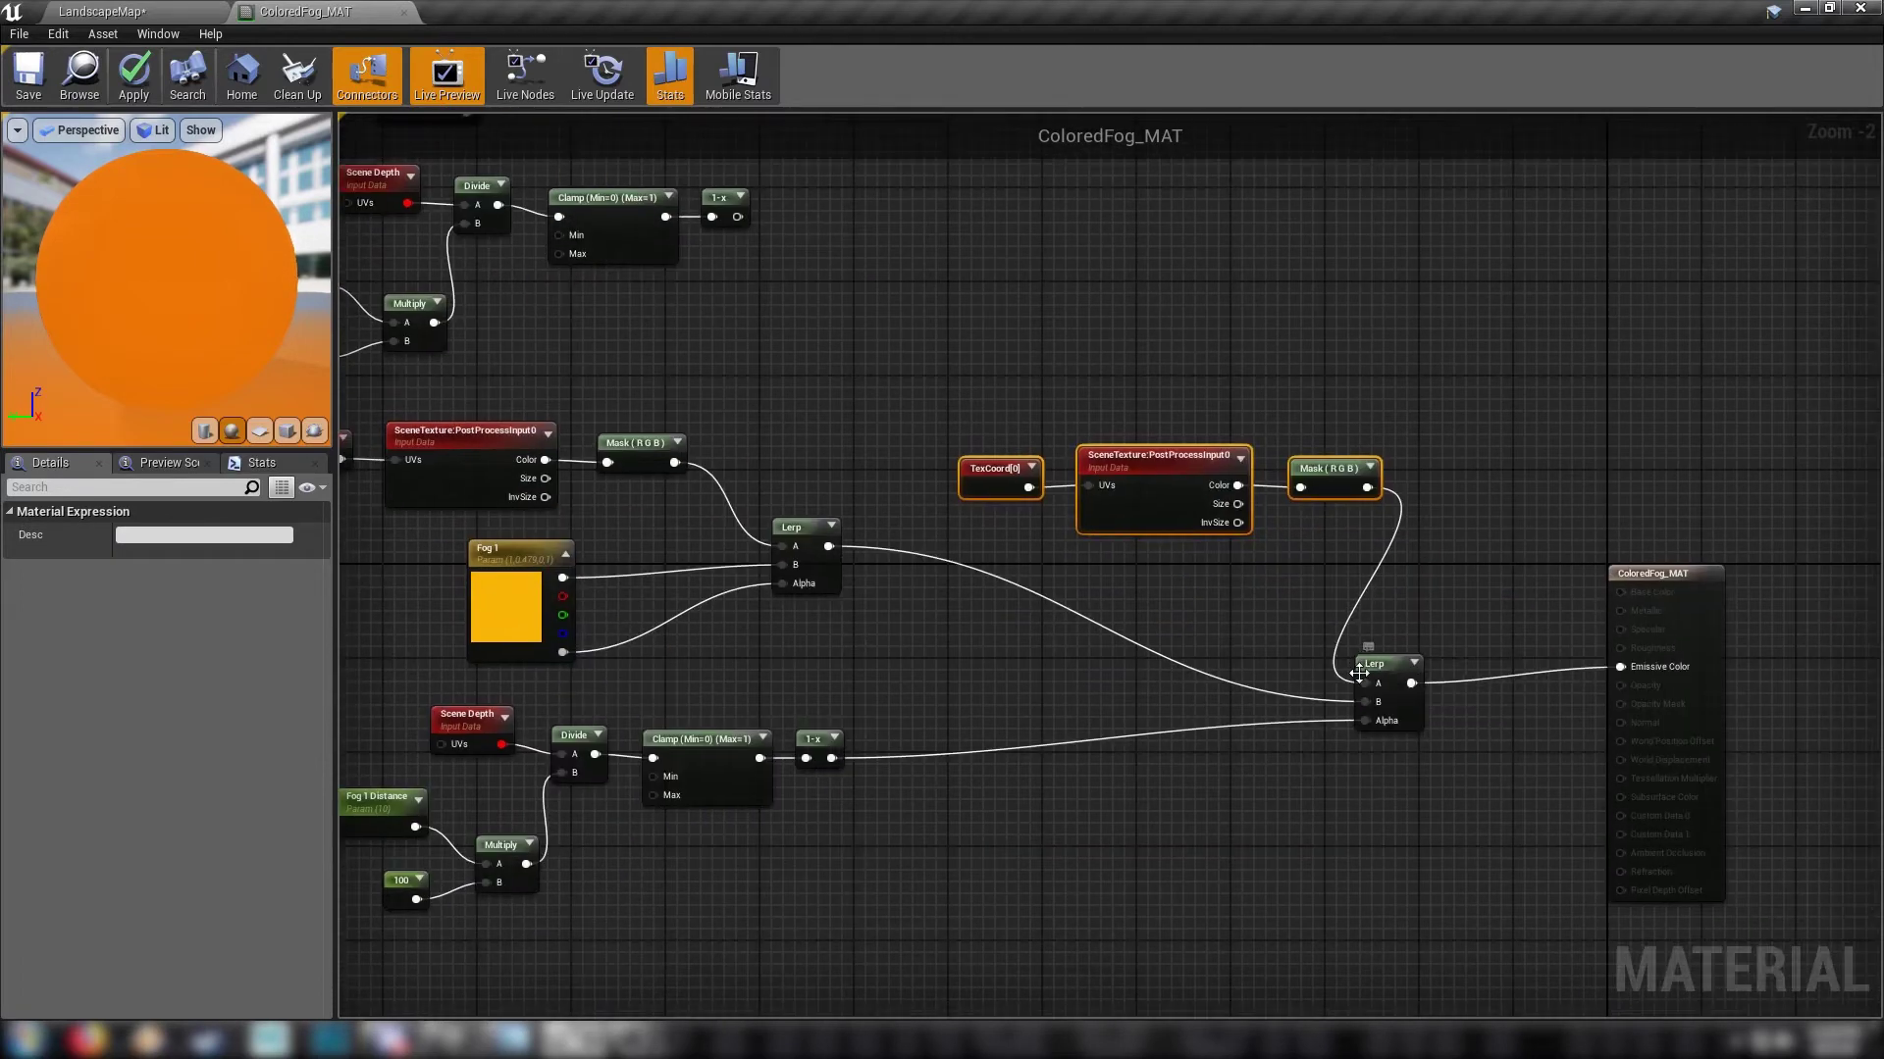
right_drag(1109, 461, 1175, 404)
right_drag(1434, 448, 1123, 383)
drag(945, 383, 1173, 504)
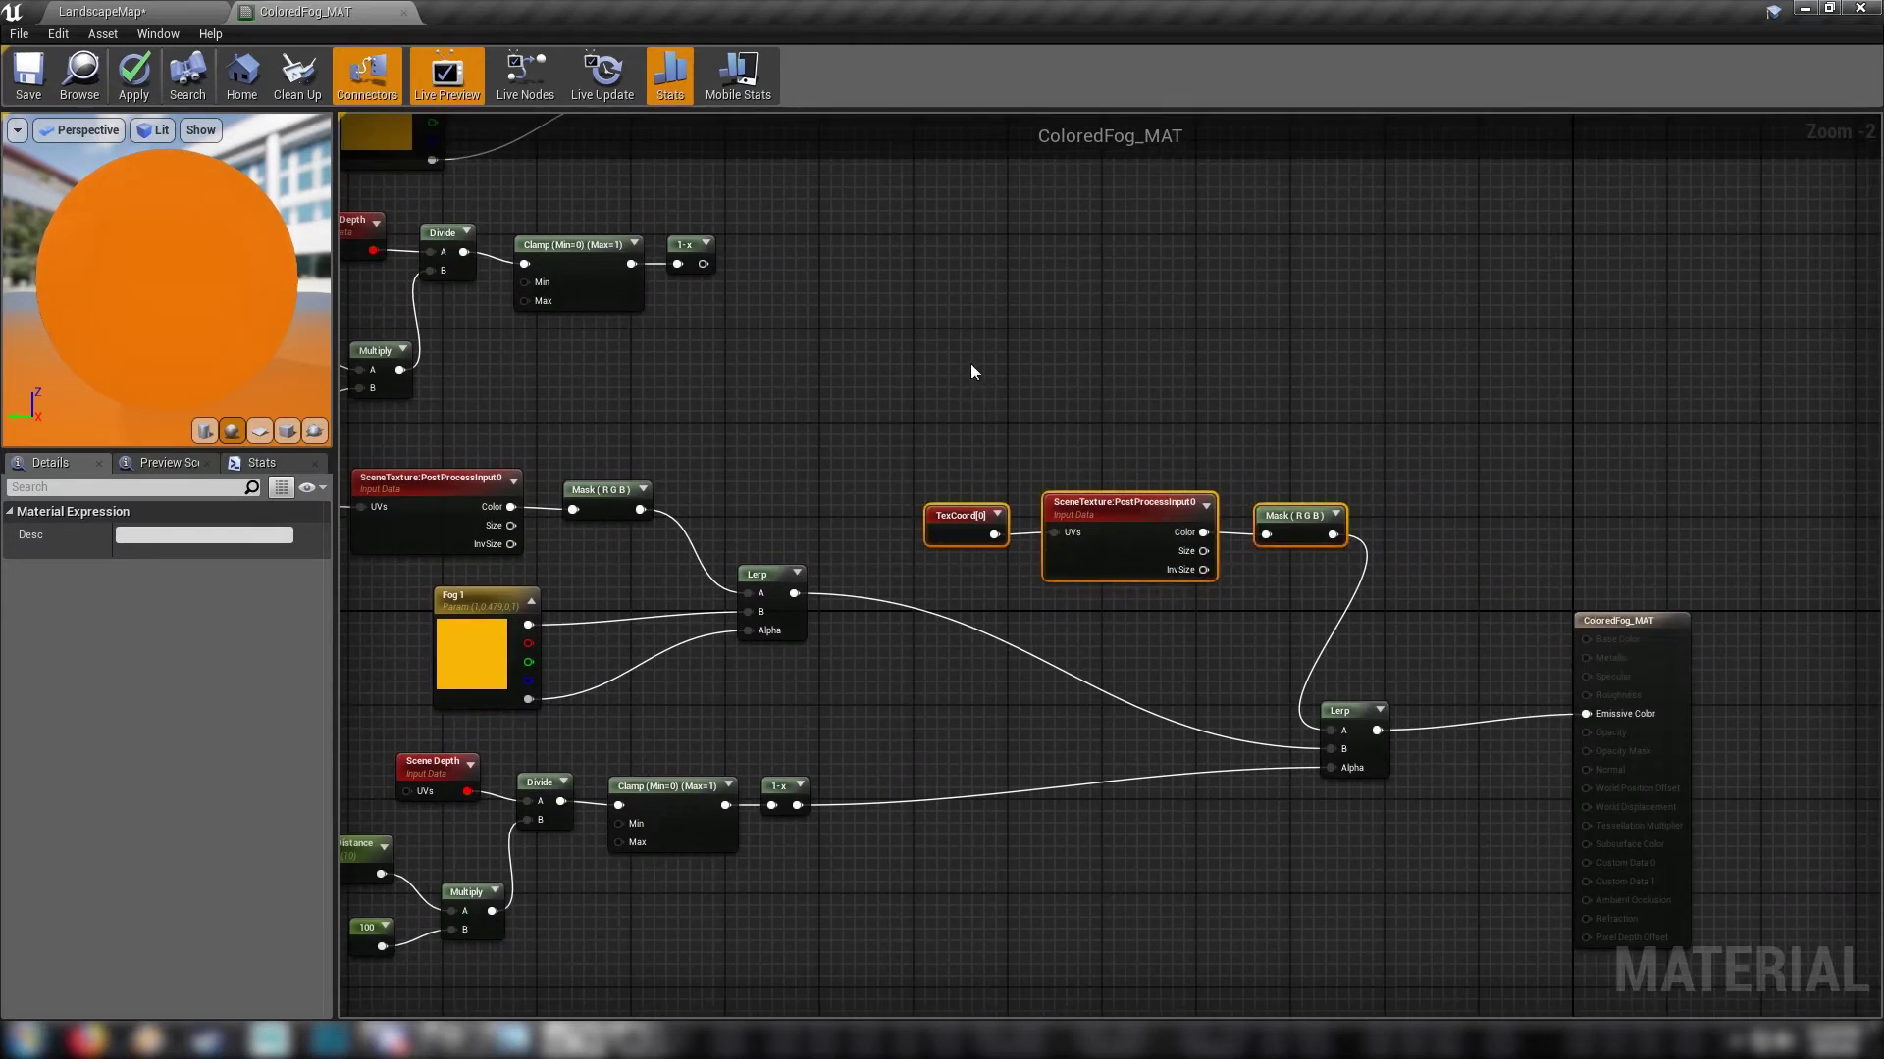
drag(1110, 562, 1087, 635)
Step: Add two Lerp nodes and wire the Fog 2 Lerp into the lower one's B and the Fog 2 1-x into its Alpha
click(1179, 468)
click(1268, 415)
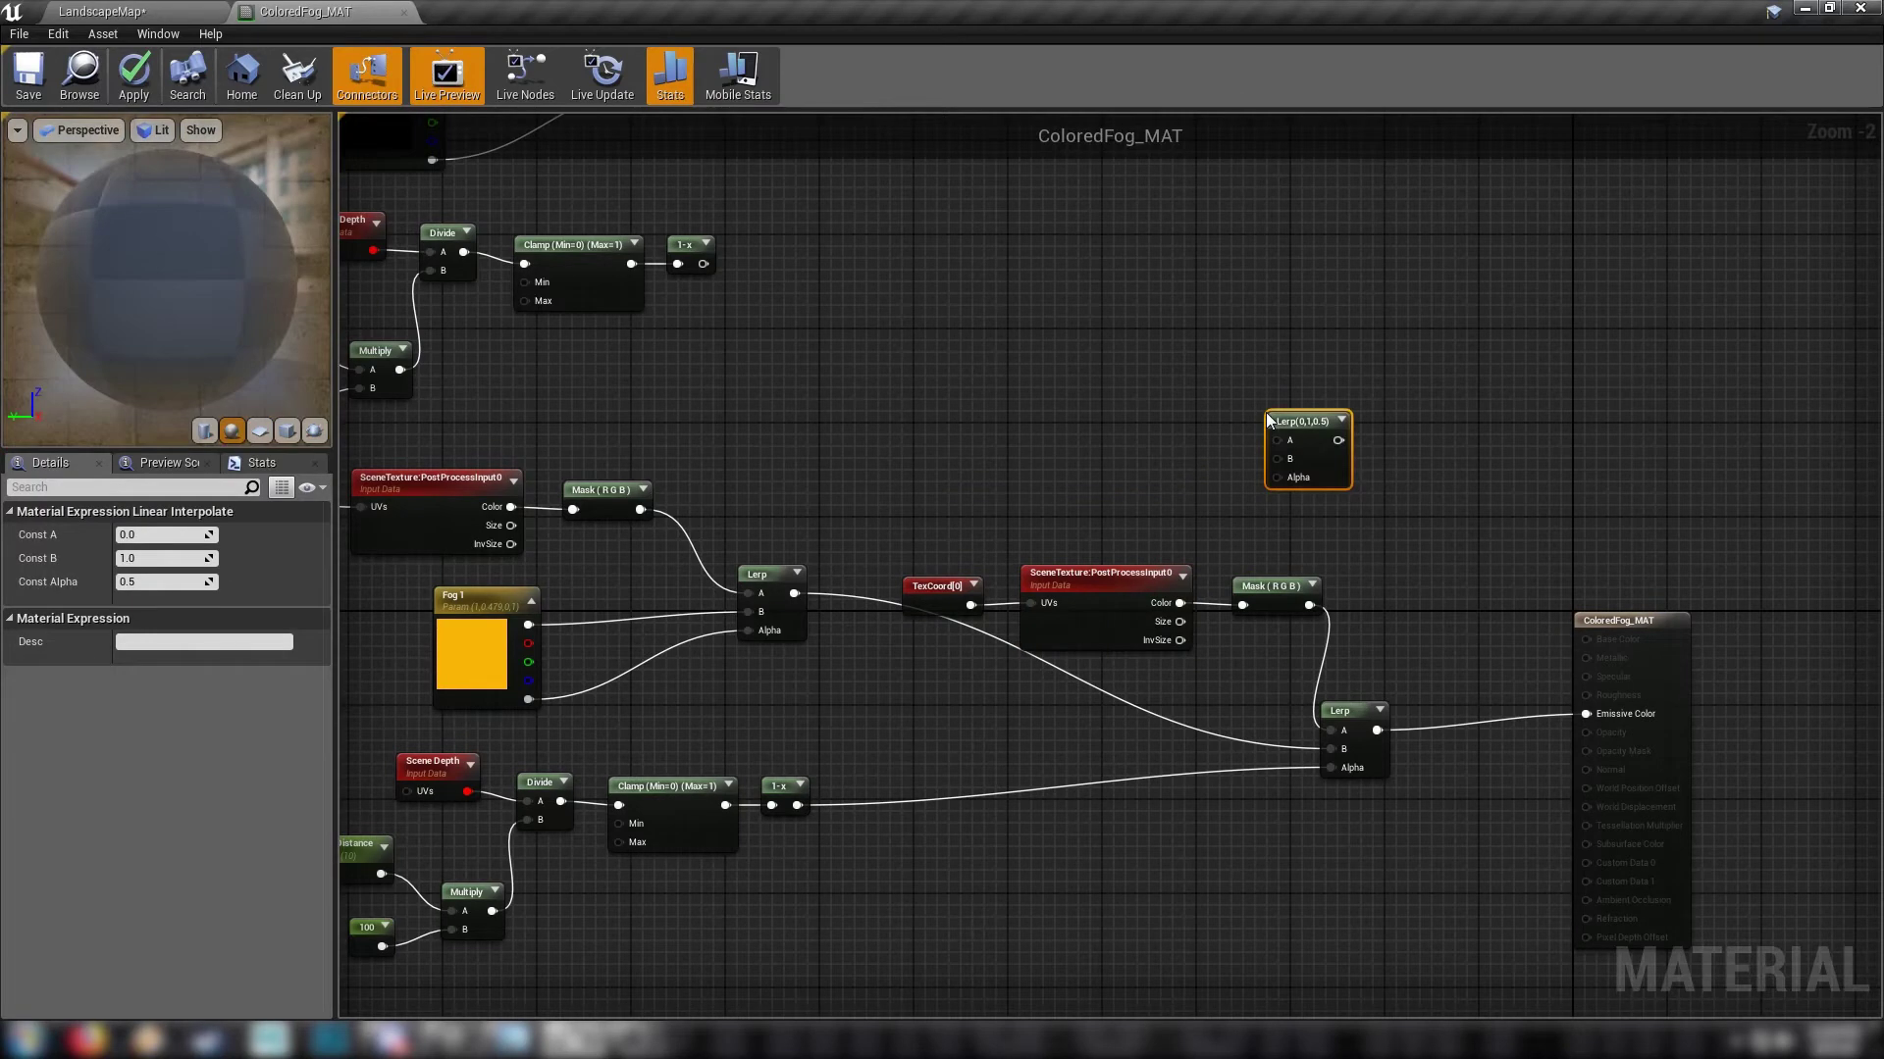
click(1076, 268)
right_drag(1086, 302, 1016, 340)
drag(956, 275, 1537, 693)
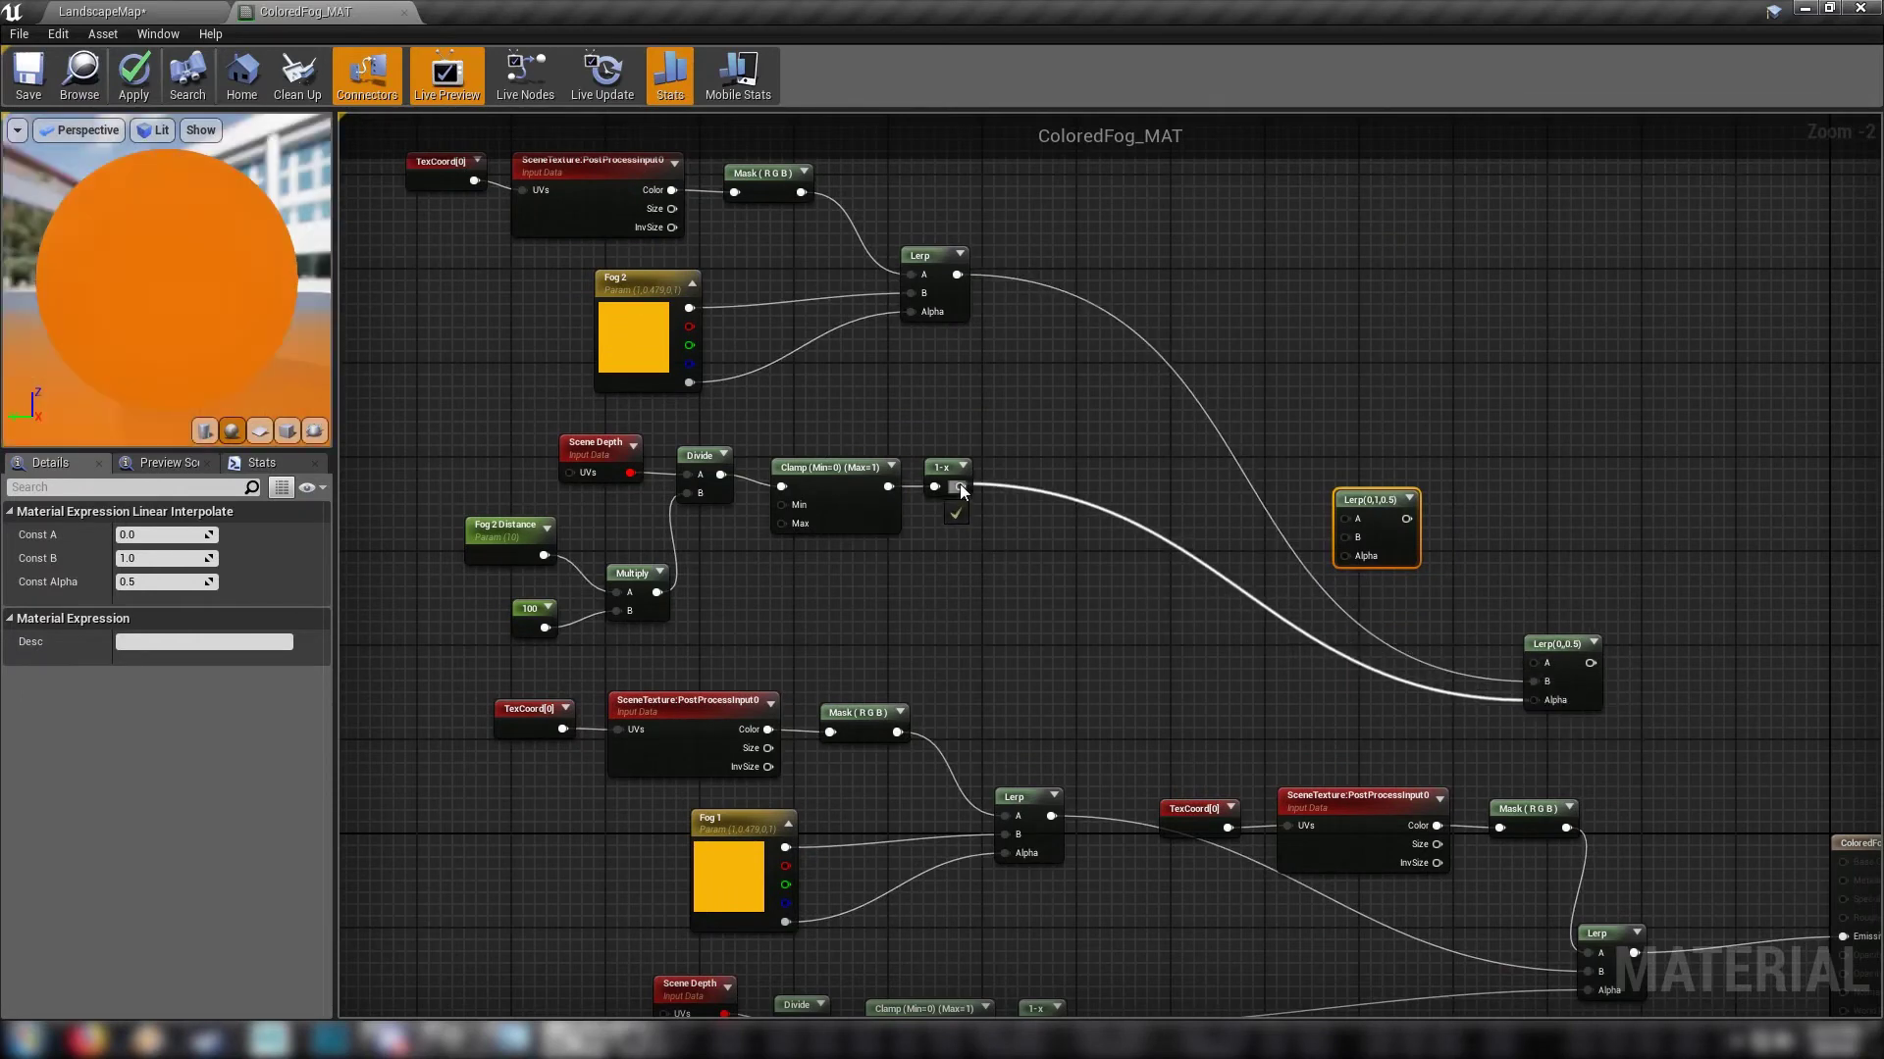
drag(959, 484, 961, 487)
Step: Duplicate the entire Fog 2 branch with its depth nodes and place the copy above the original
right_drag(1061, 419, 1340, 530)
drag(651, 184, 1384, 765)
right_drag(1380, 394, 1444, 690)
key(ctrl+v)
drag(902, 304, 950, 315)
click(1142, 259)
Step: Rename the copied colour parameter to Fog 3 and the copied distance parameter to Fog 3 Distance
right_drag(1141, 259, 1159, 441)
click(948, 337)
double_click(963, 340)
text(Fog 3)
key(Return)
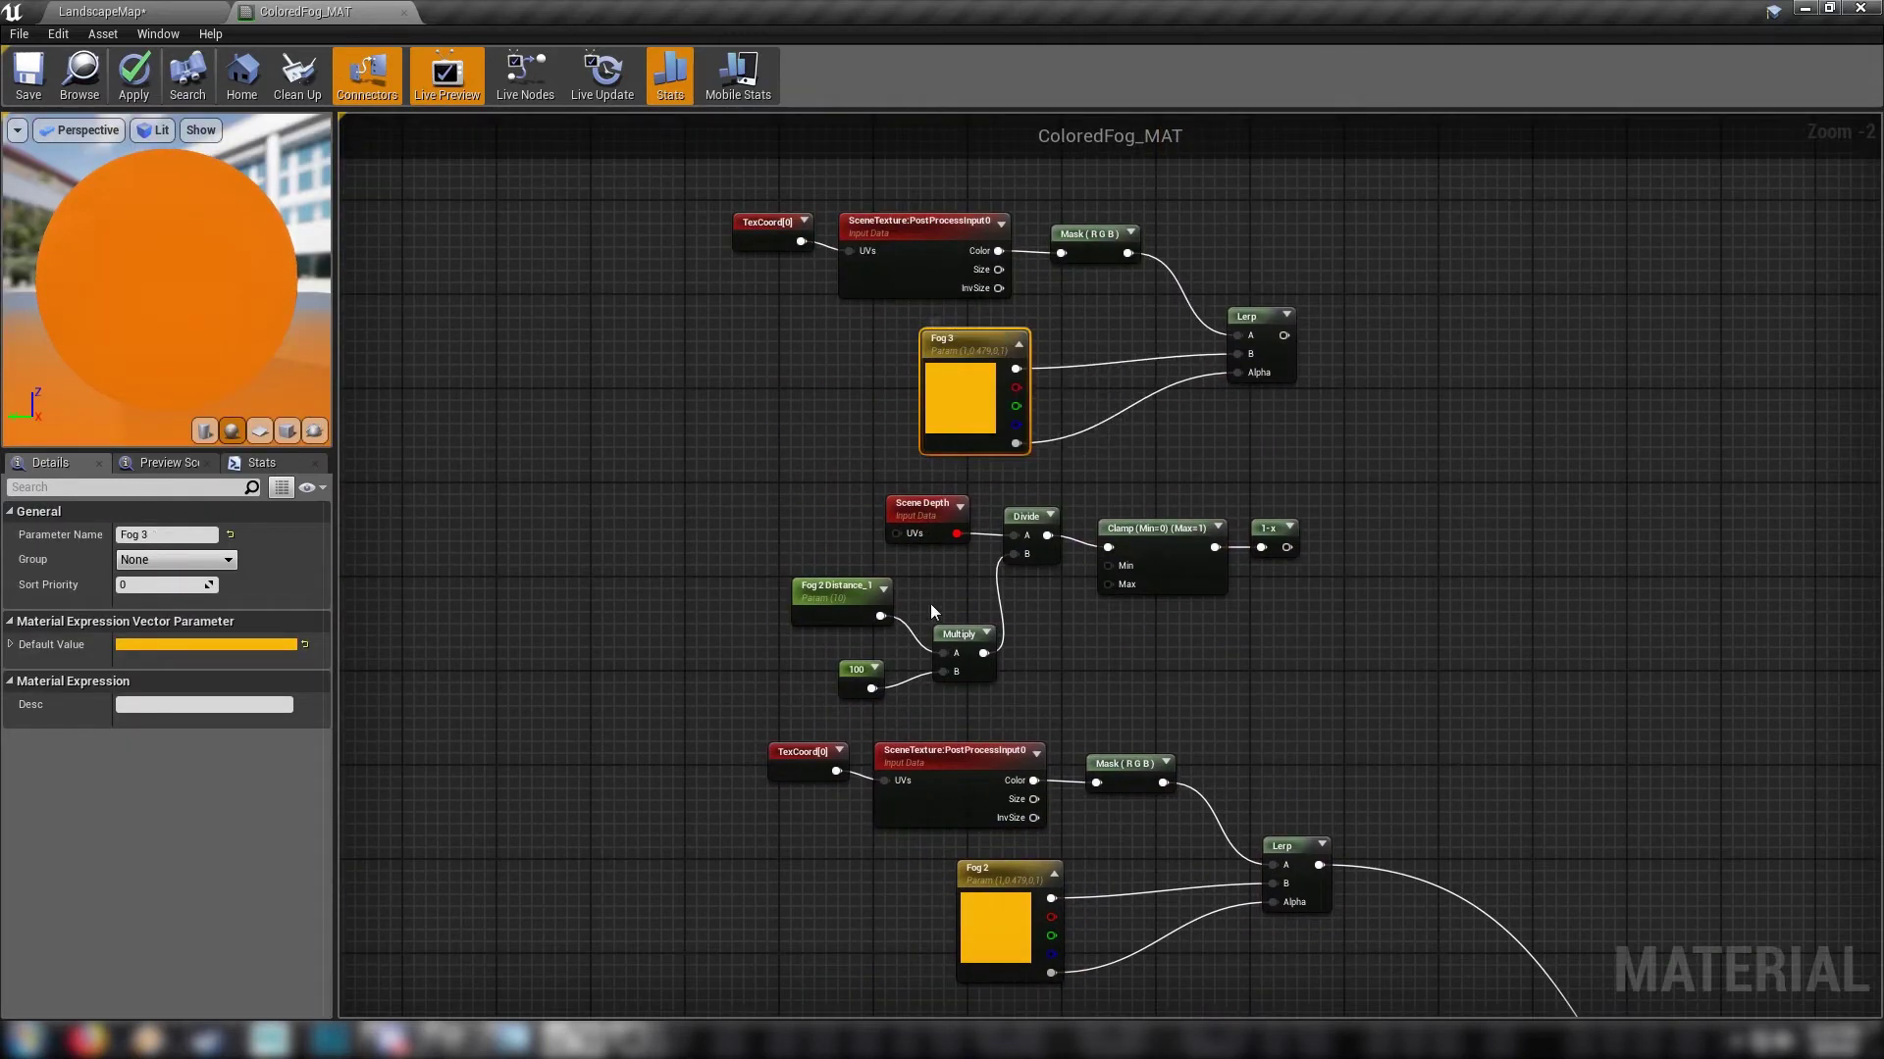
click(839, 585)
click(822, 585)
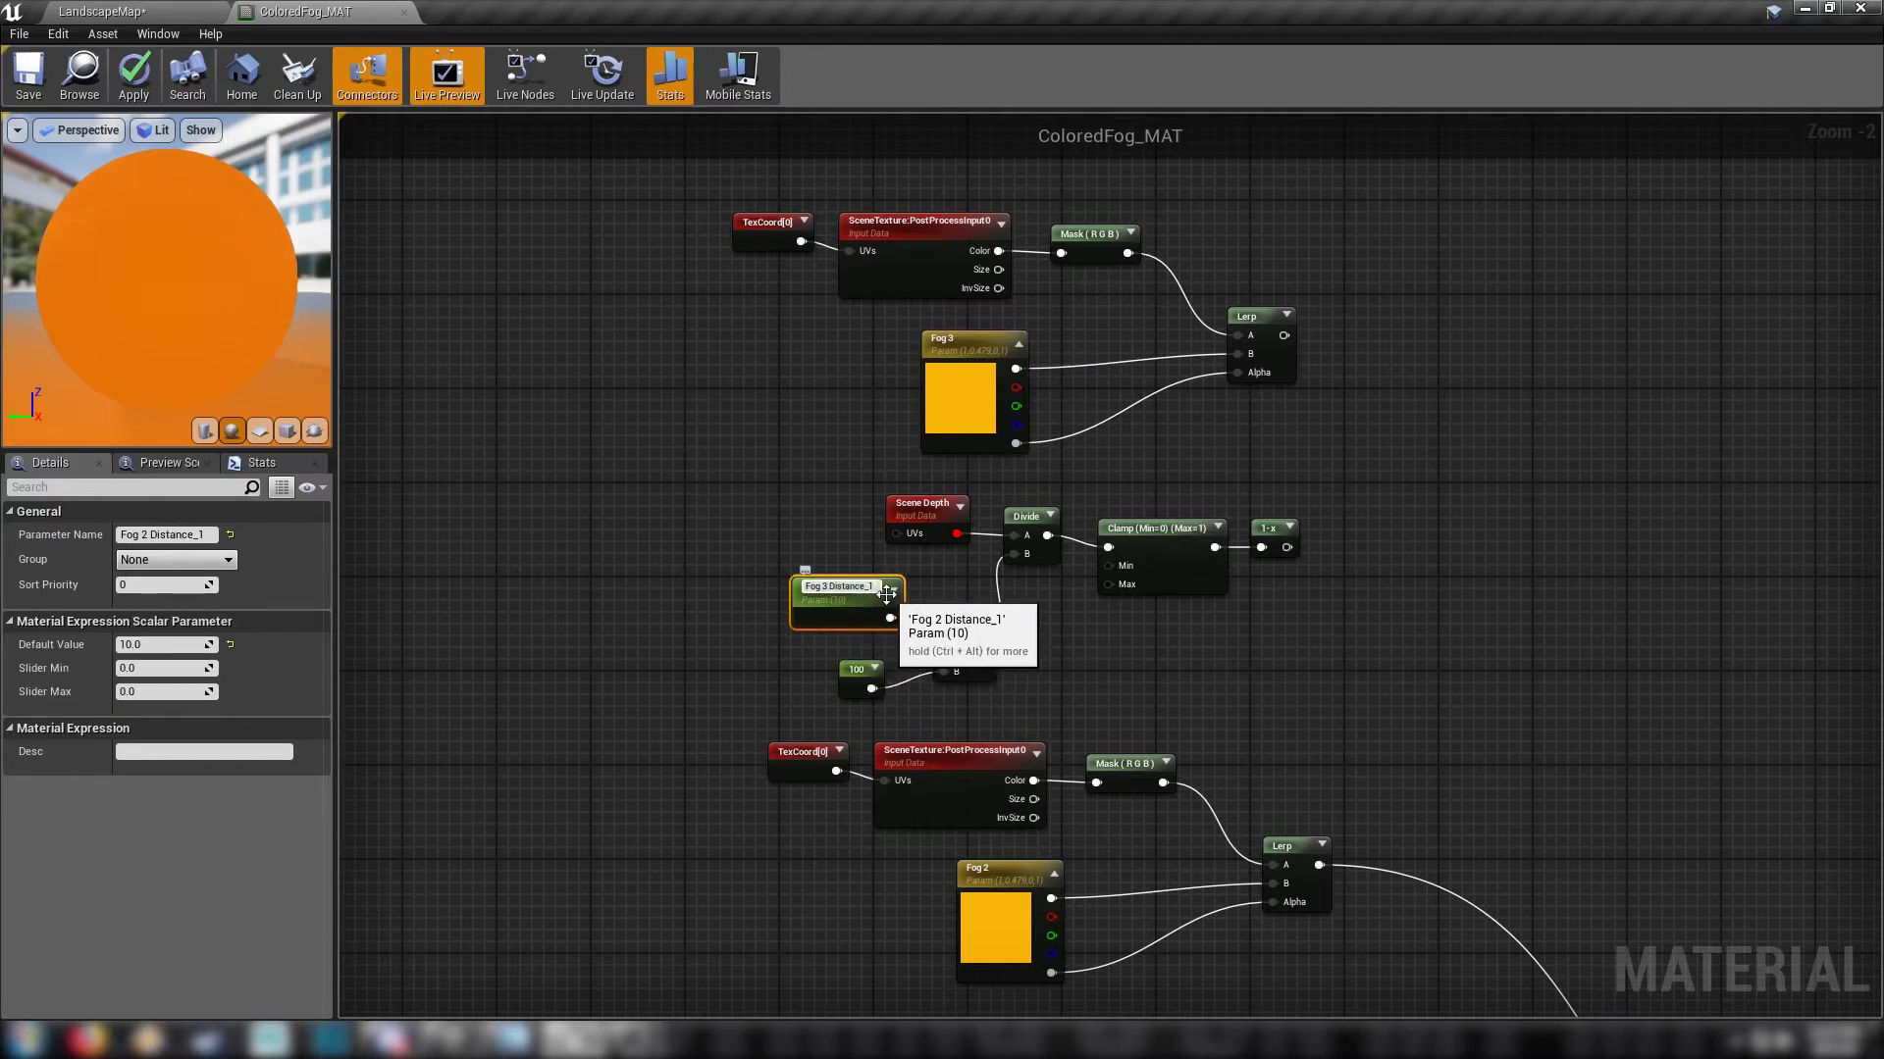
key(Return)
double_click(870, 587)
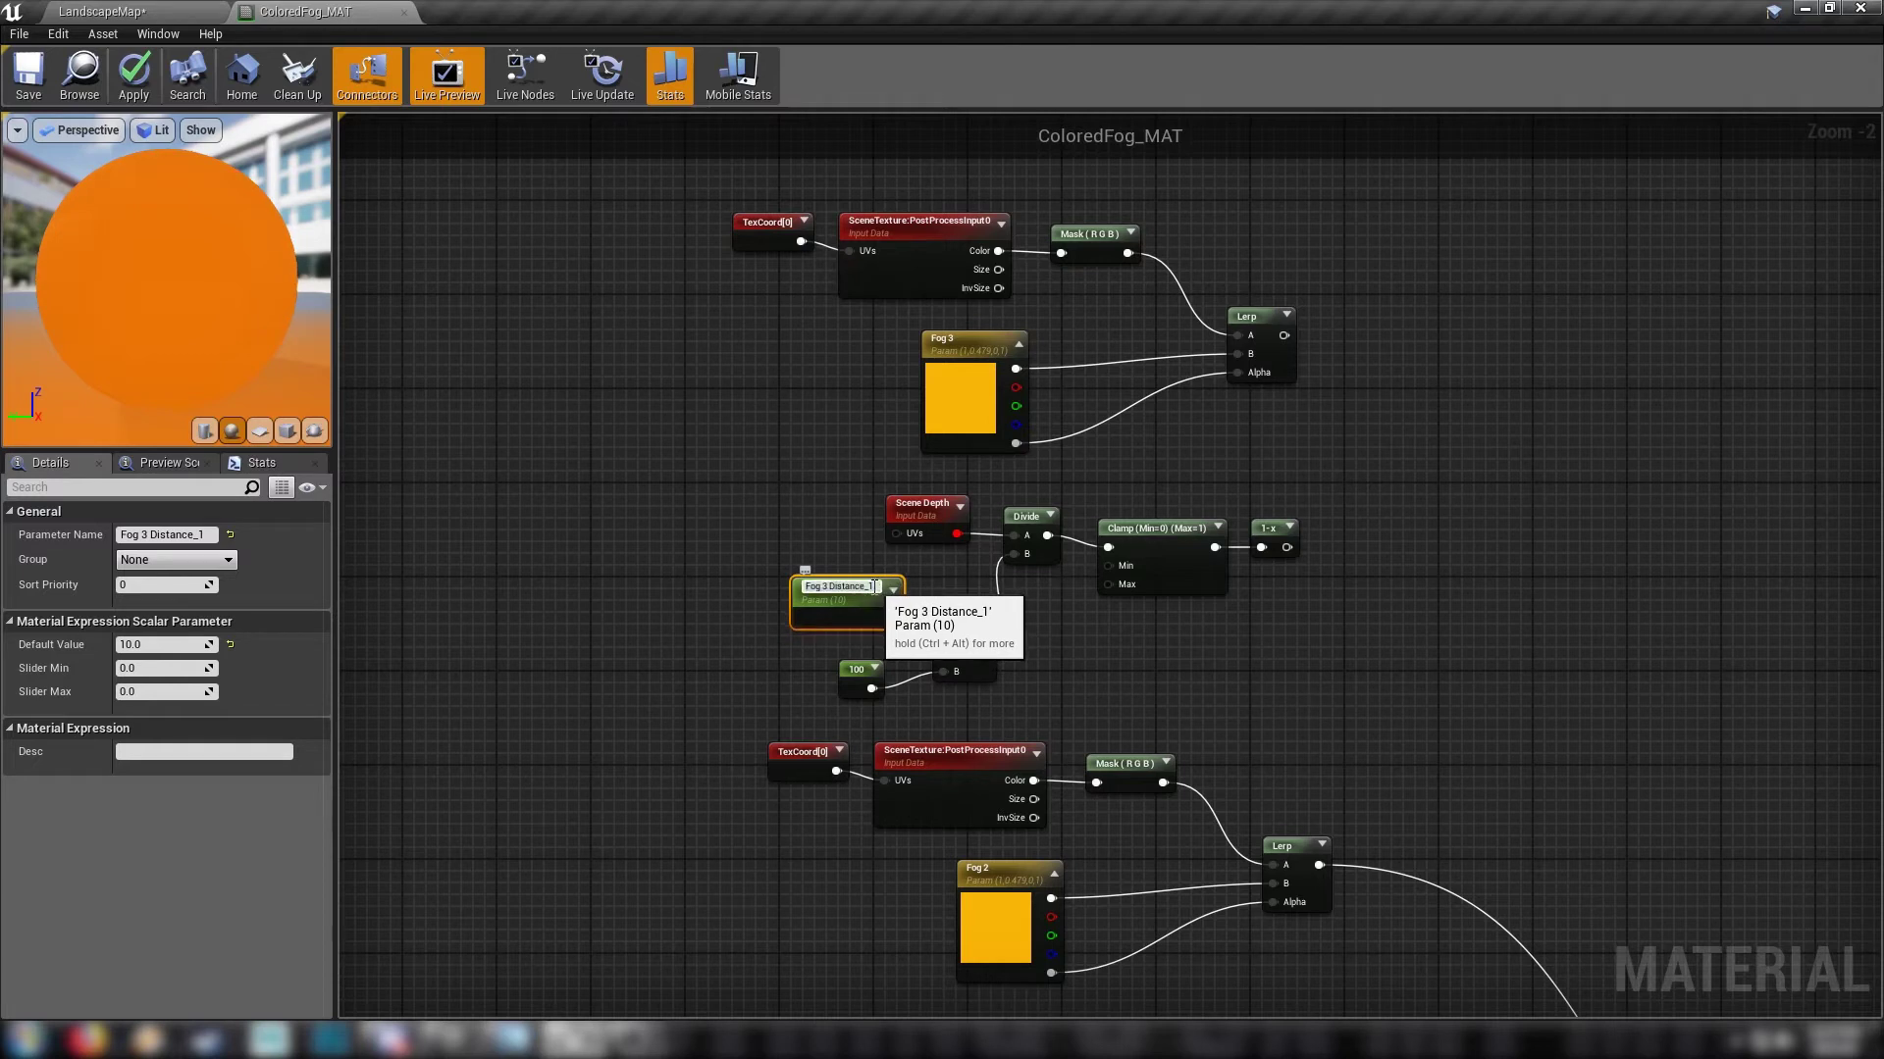
click(1219, 677)
Step: Set the Fog 3 Distance parameter's default value to 1000
right_drag(968, 629, 920, 558)
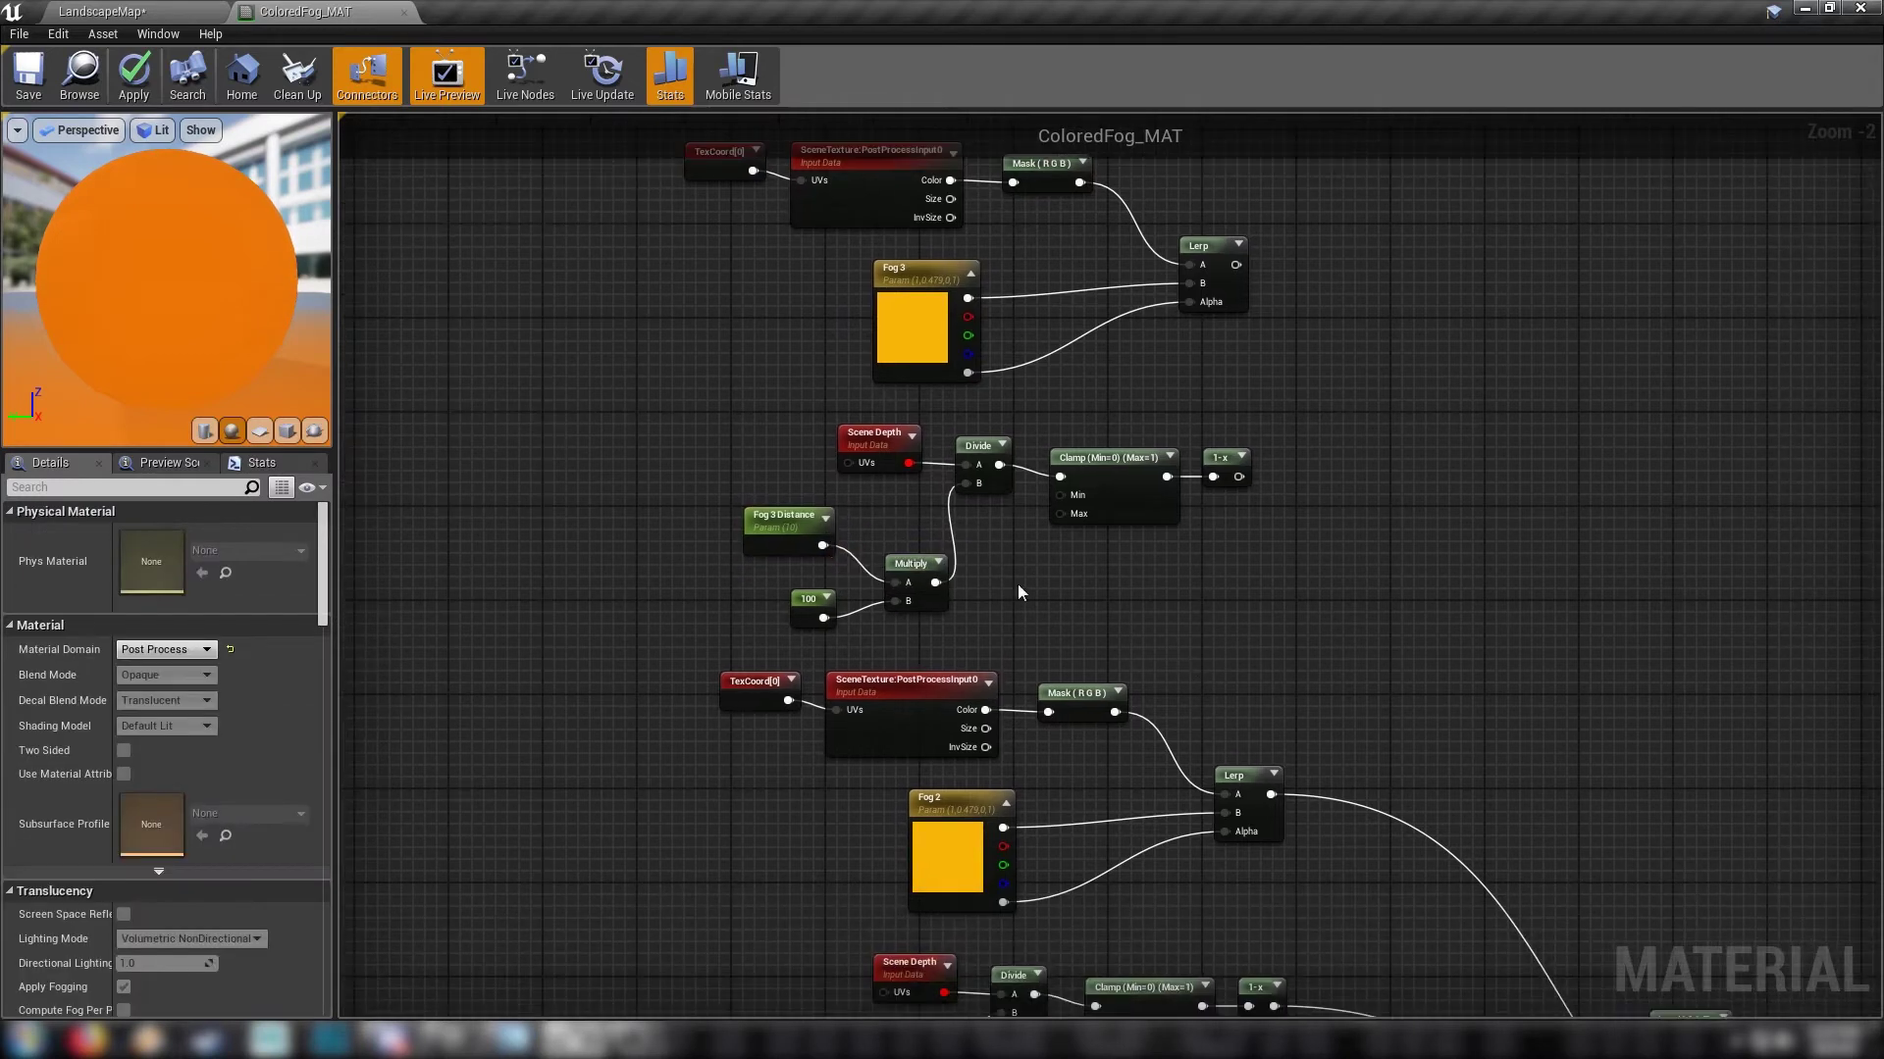
click(758, 525)
click(132, 646)
text(1000)
key(Return)
click(608, 769)
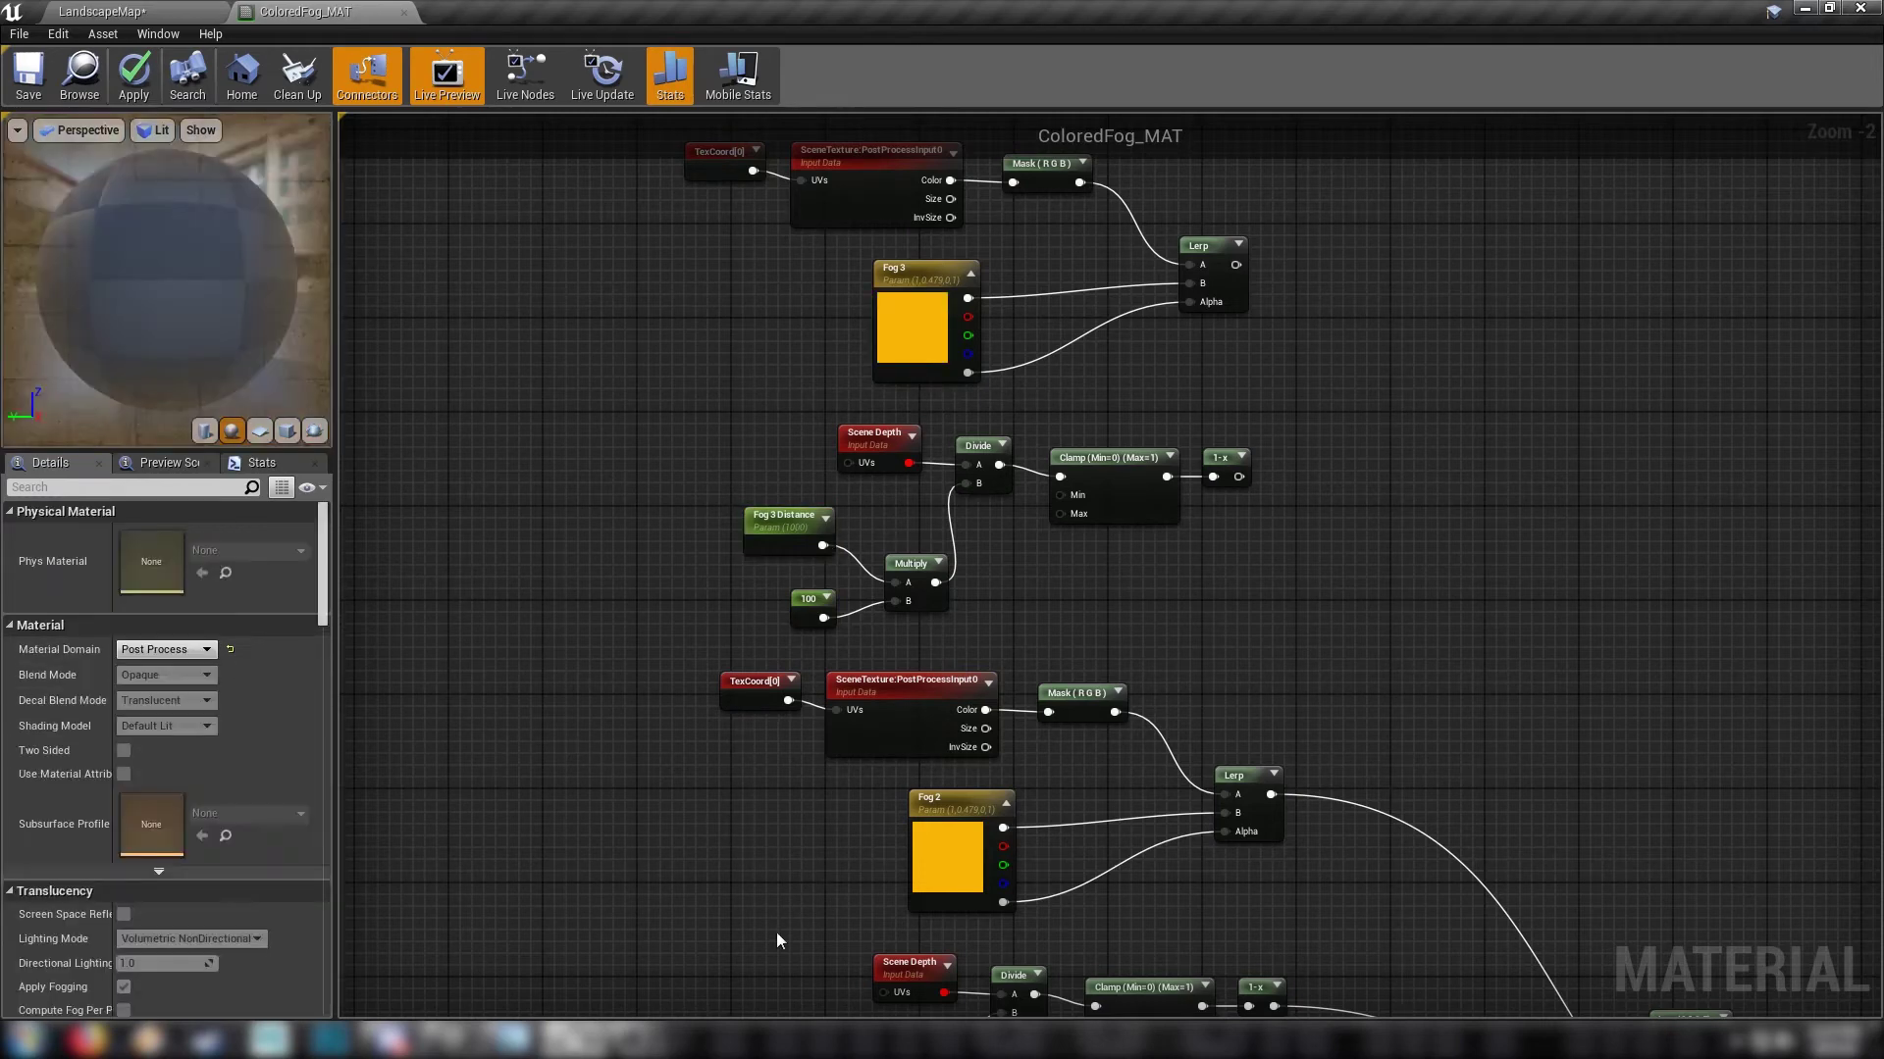
Step: Set the Fog 2 Distance parameter's default value to 50
right_drag(773, 928, 671, 558)
click(713, 690)
right_drag(552, 763, 573, 685)
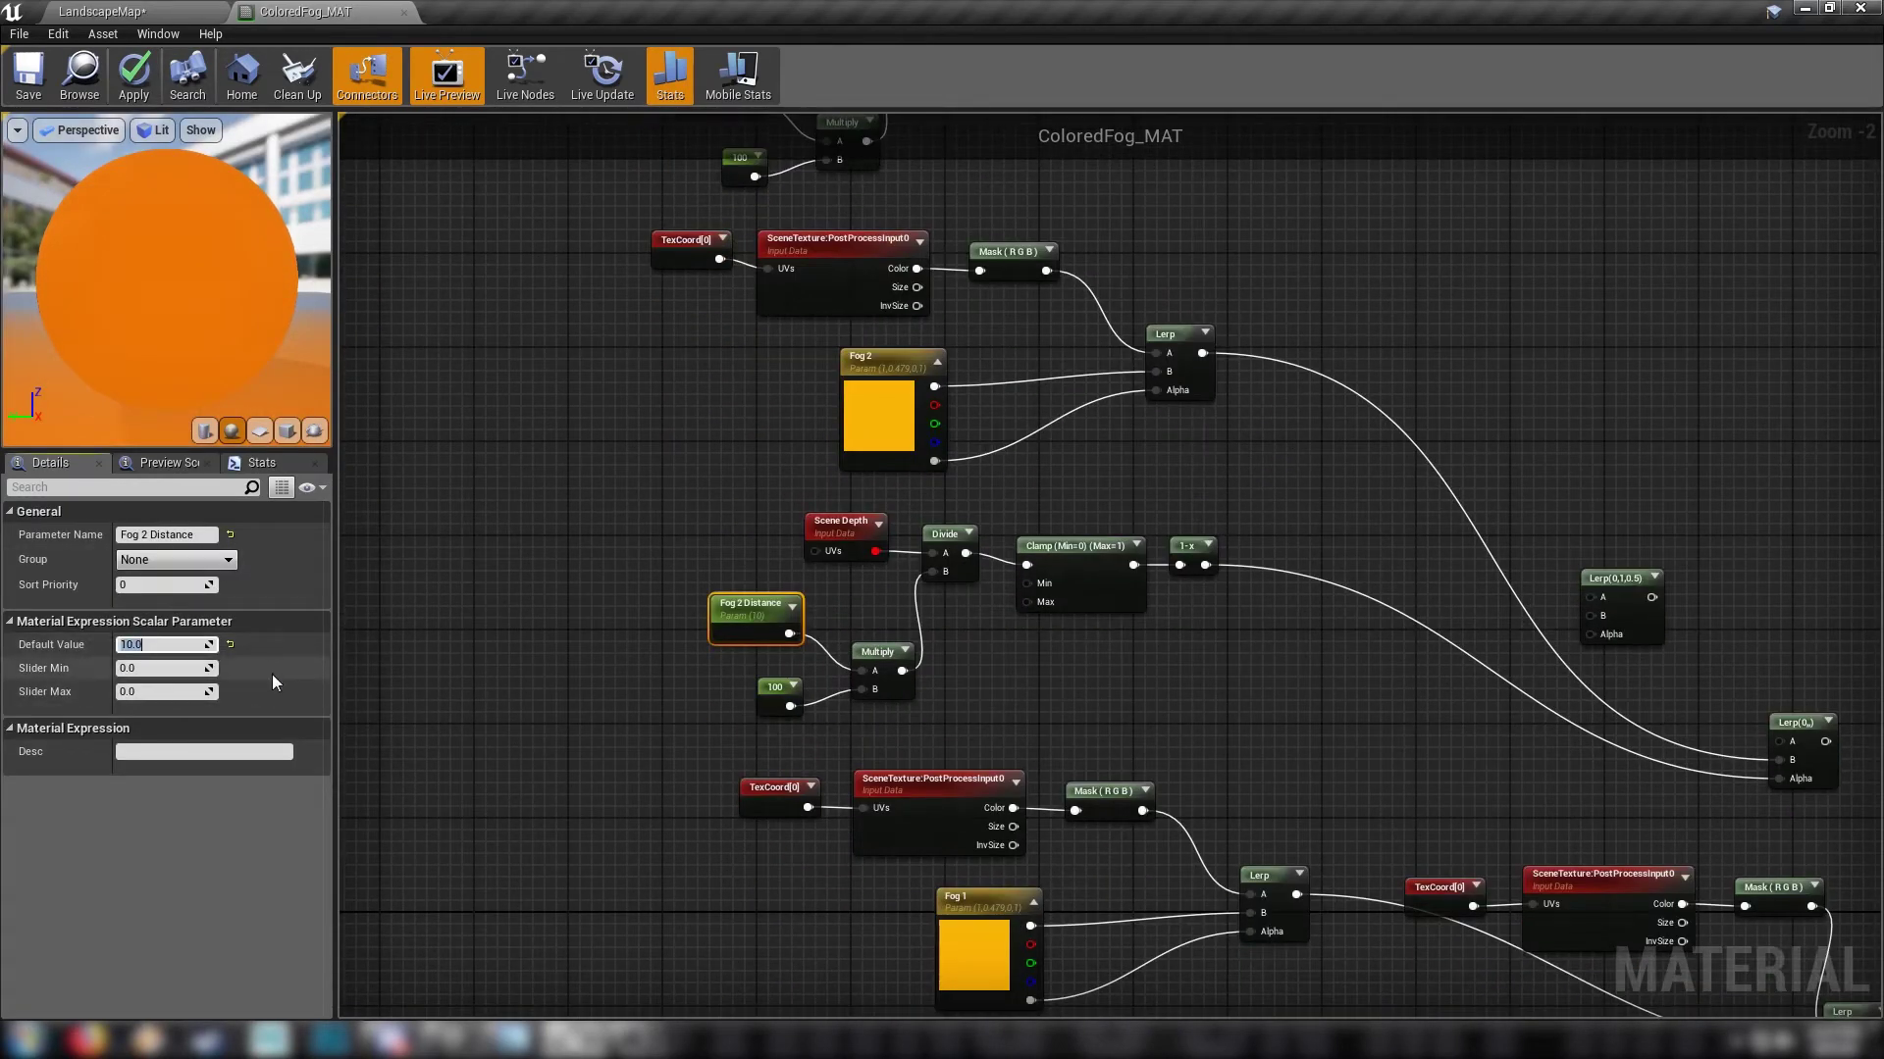
text(50)
key(Return)
click(574, 513)
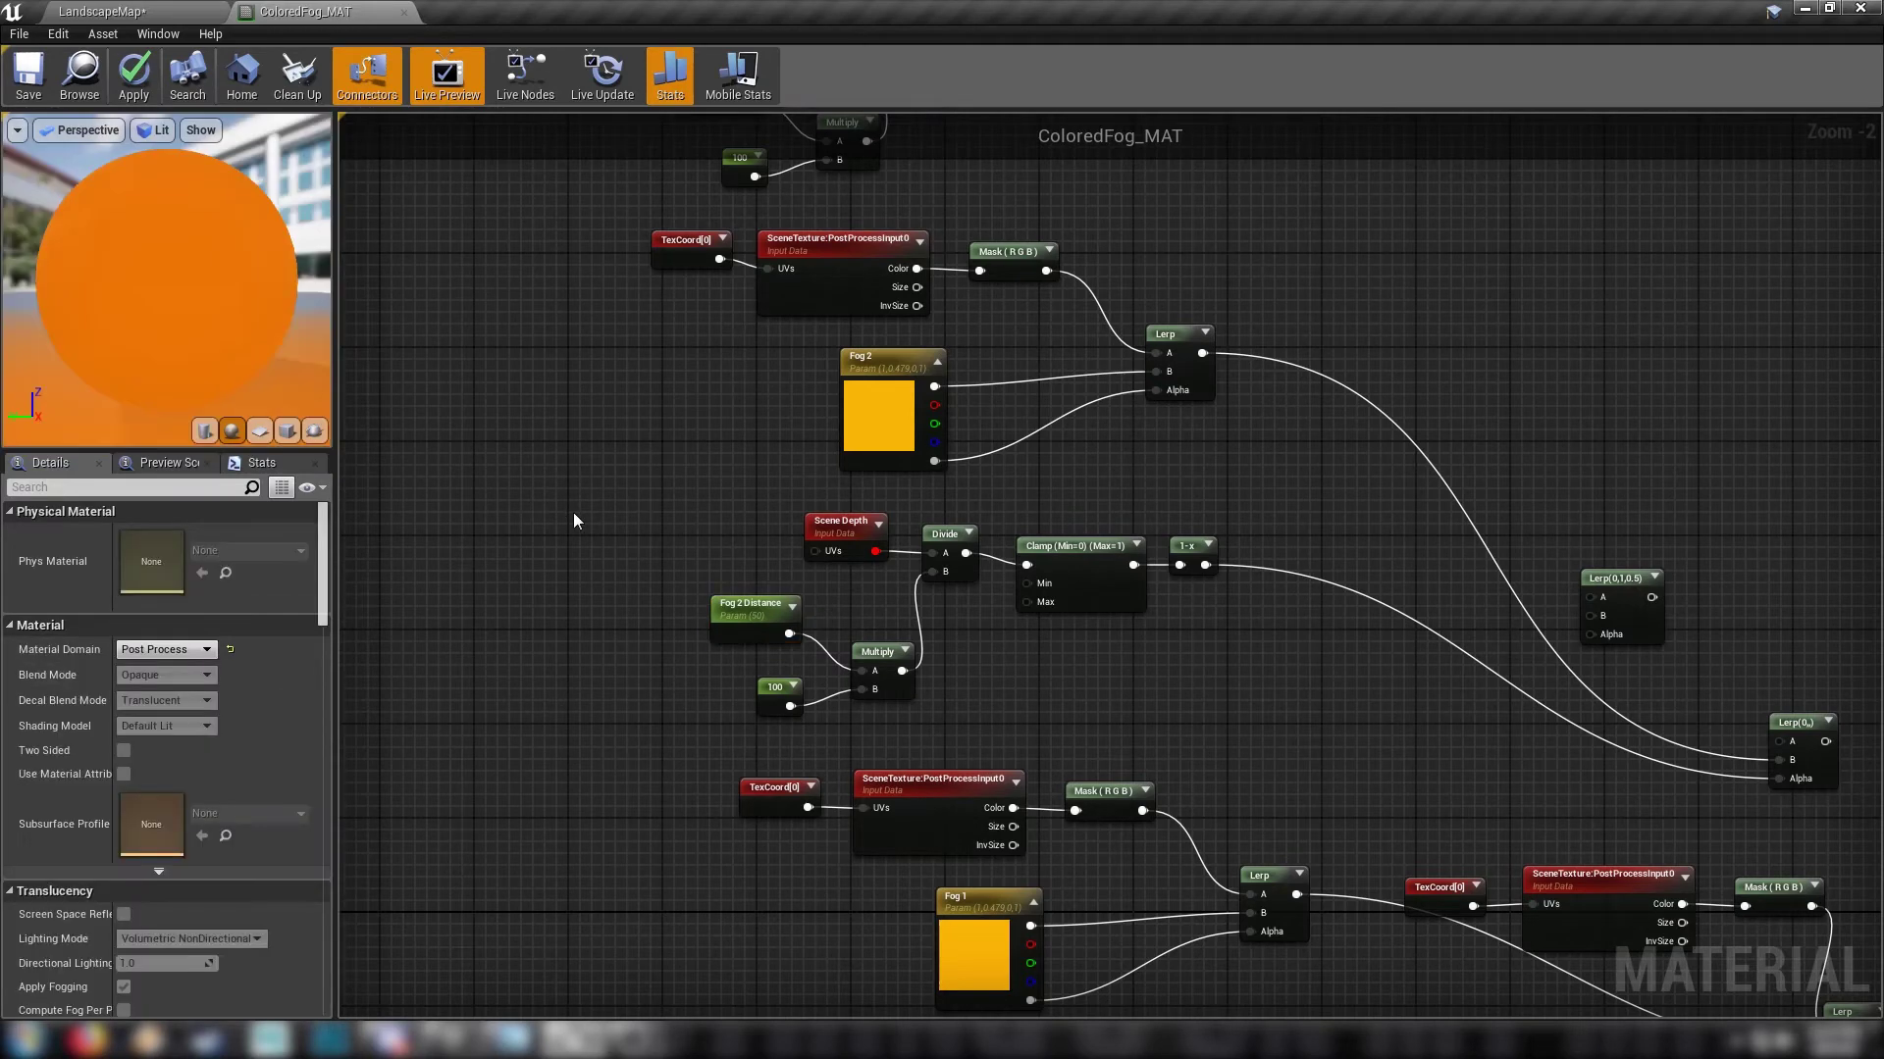
drag(1283, 506, 1195, 569)
right_drag(1358, 545, 1329, 526)
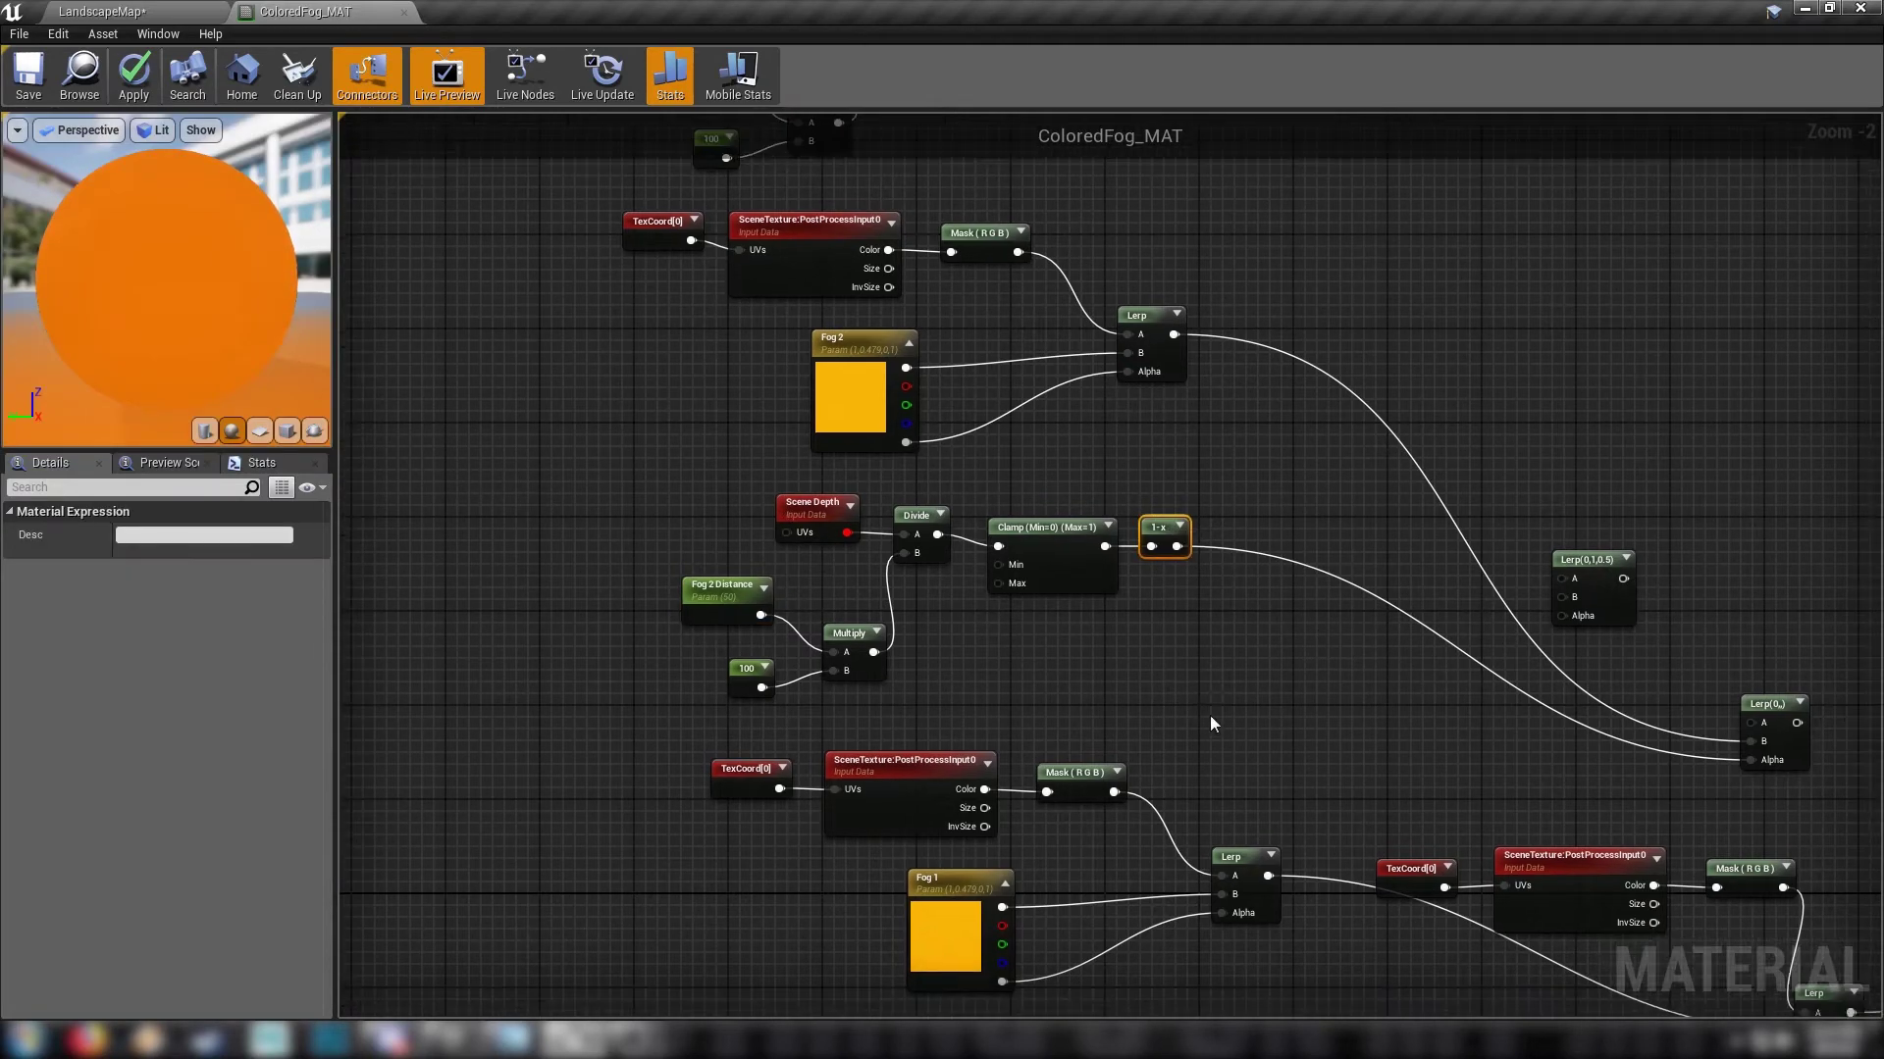
click(1144, 702)
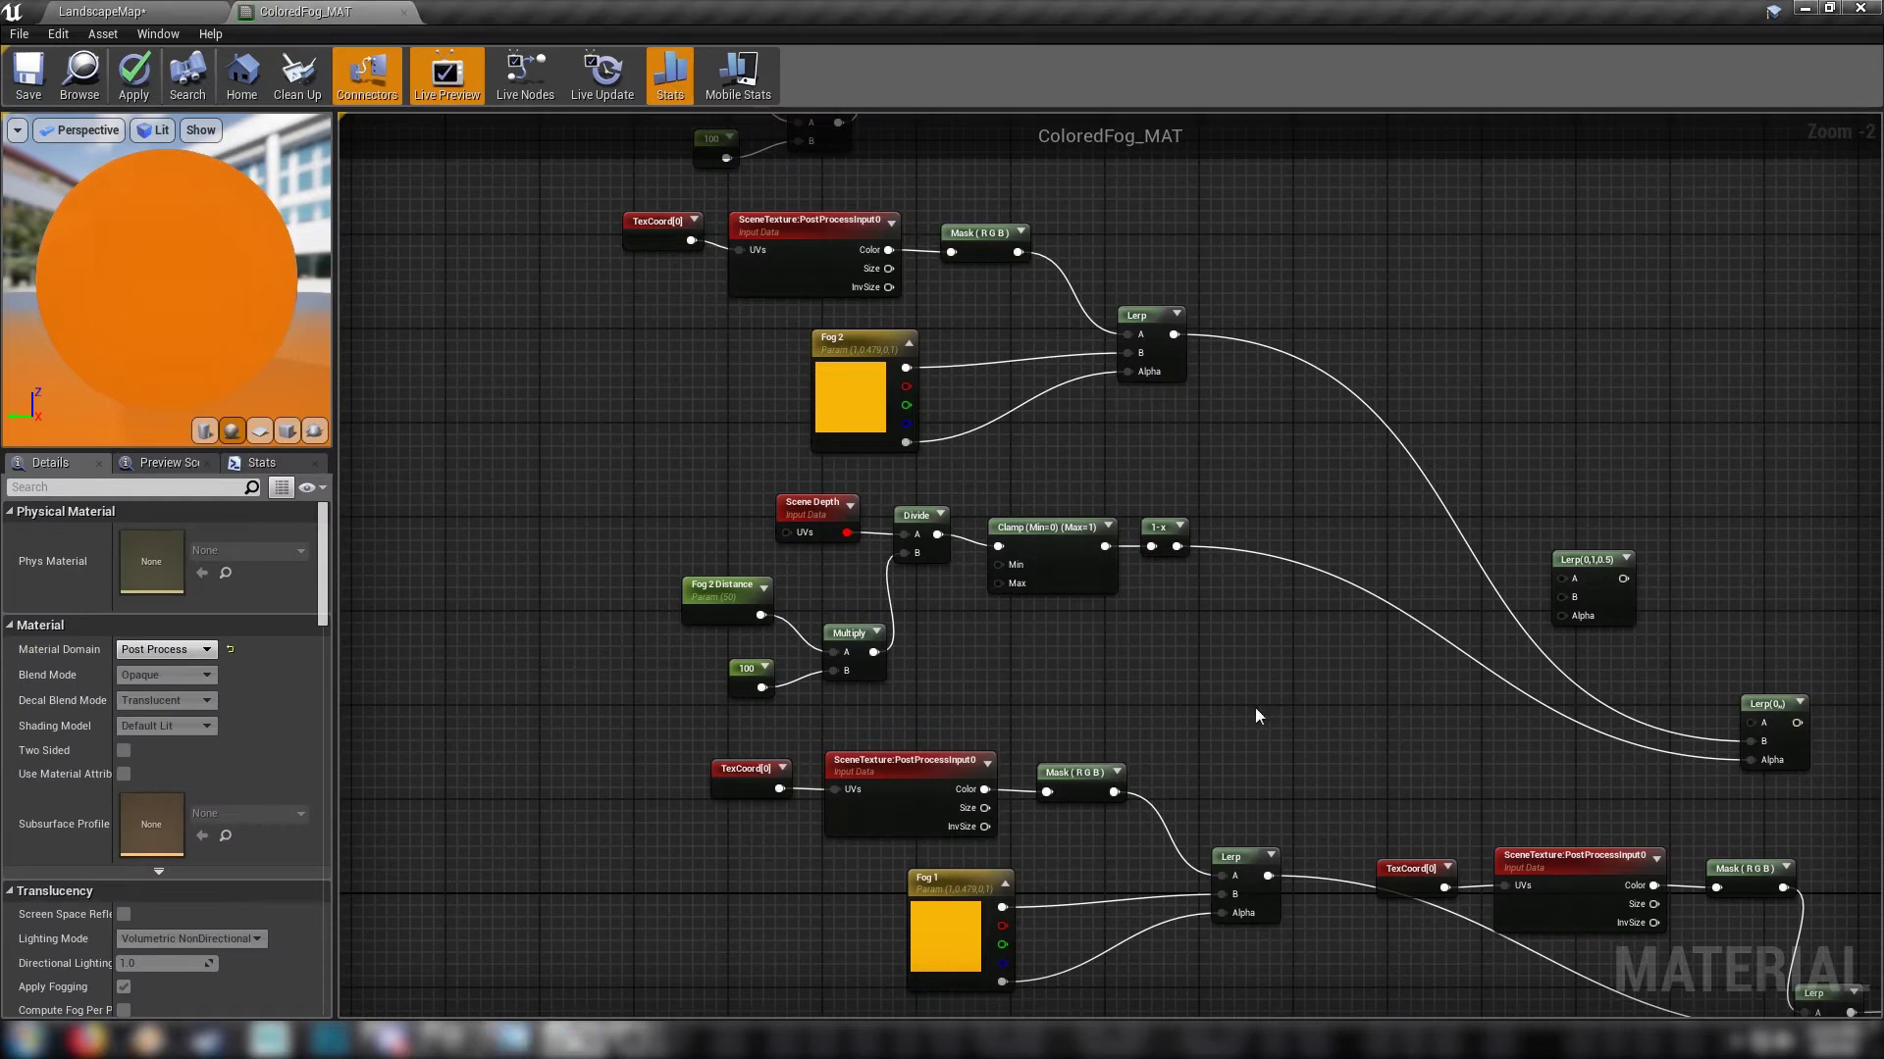
Step: Duplicate the Fog 2 Distance parameter, its 100 constant and their Multiply into the empty area before the fog branches
right_drag(1125, 691, 1275, 614)
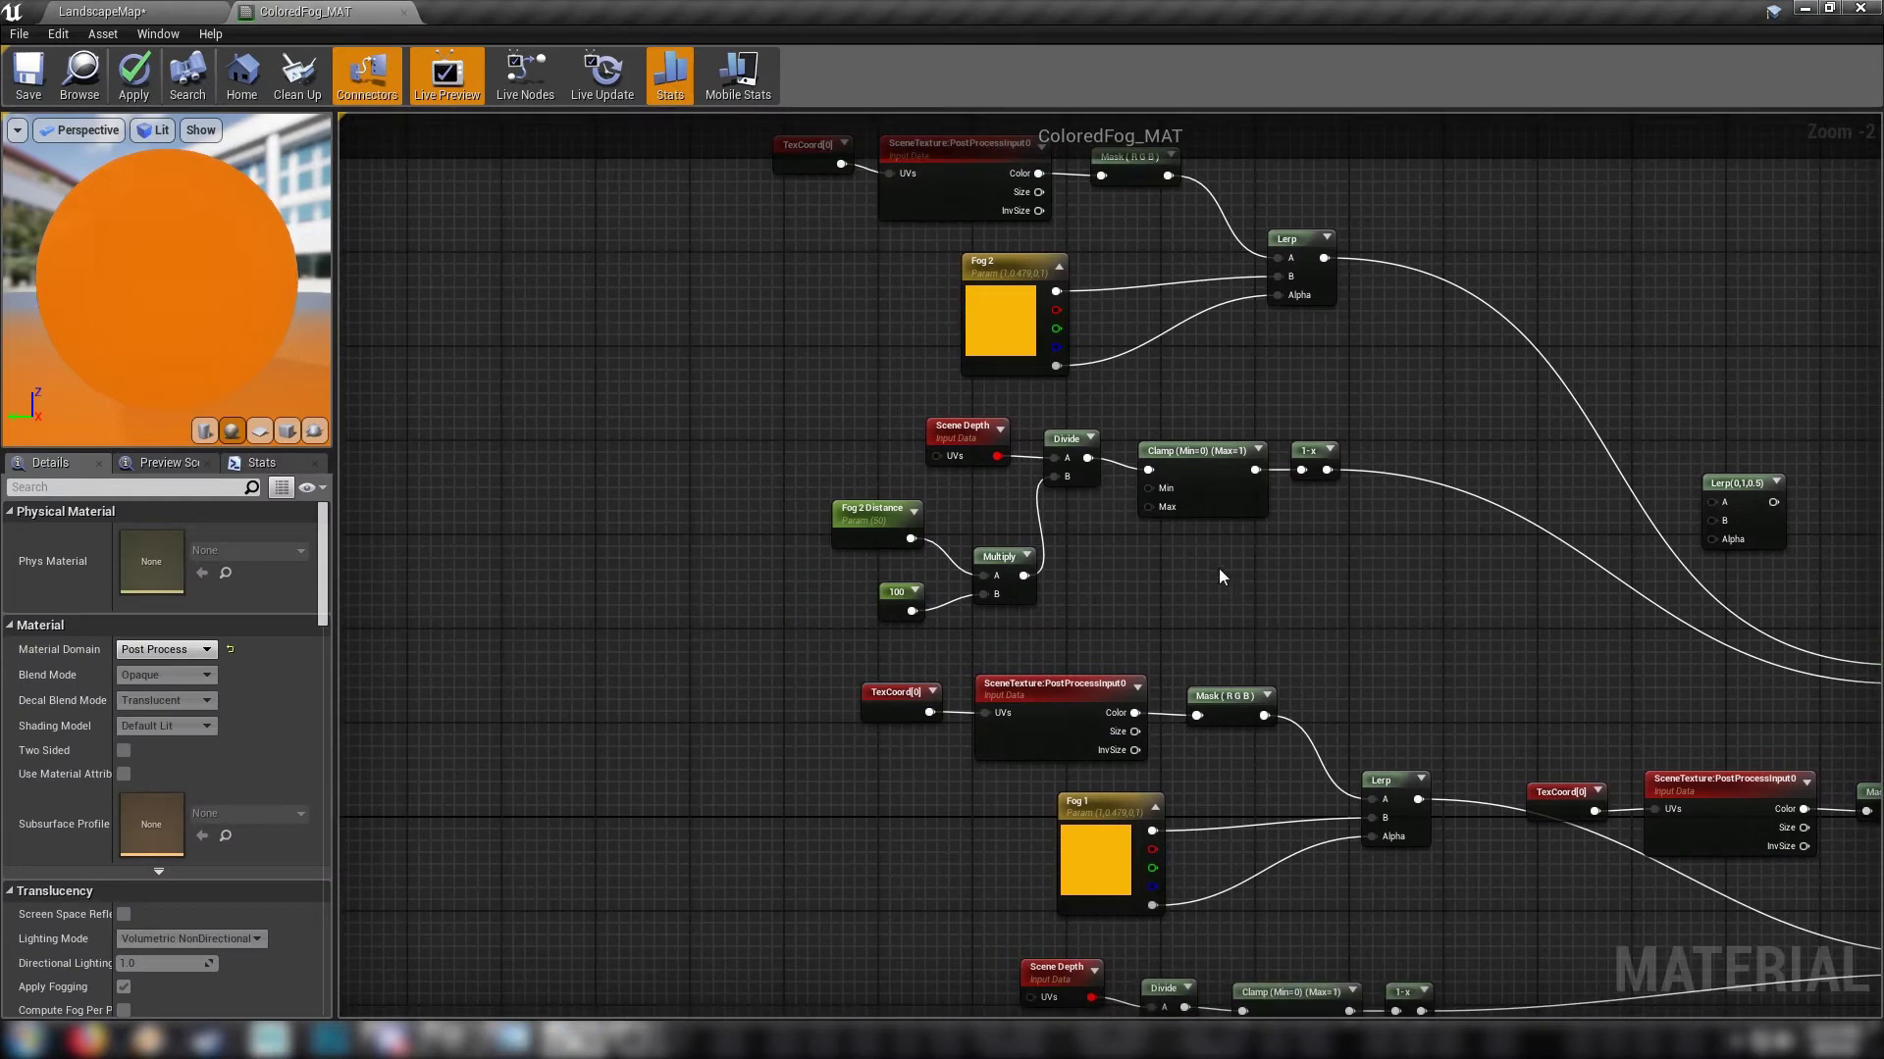
right_drag(652, 512, 1007, 697)
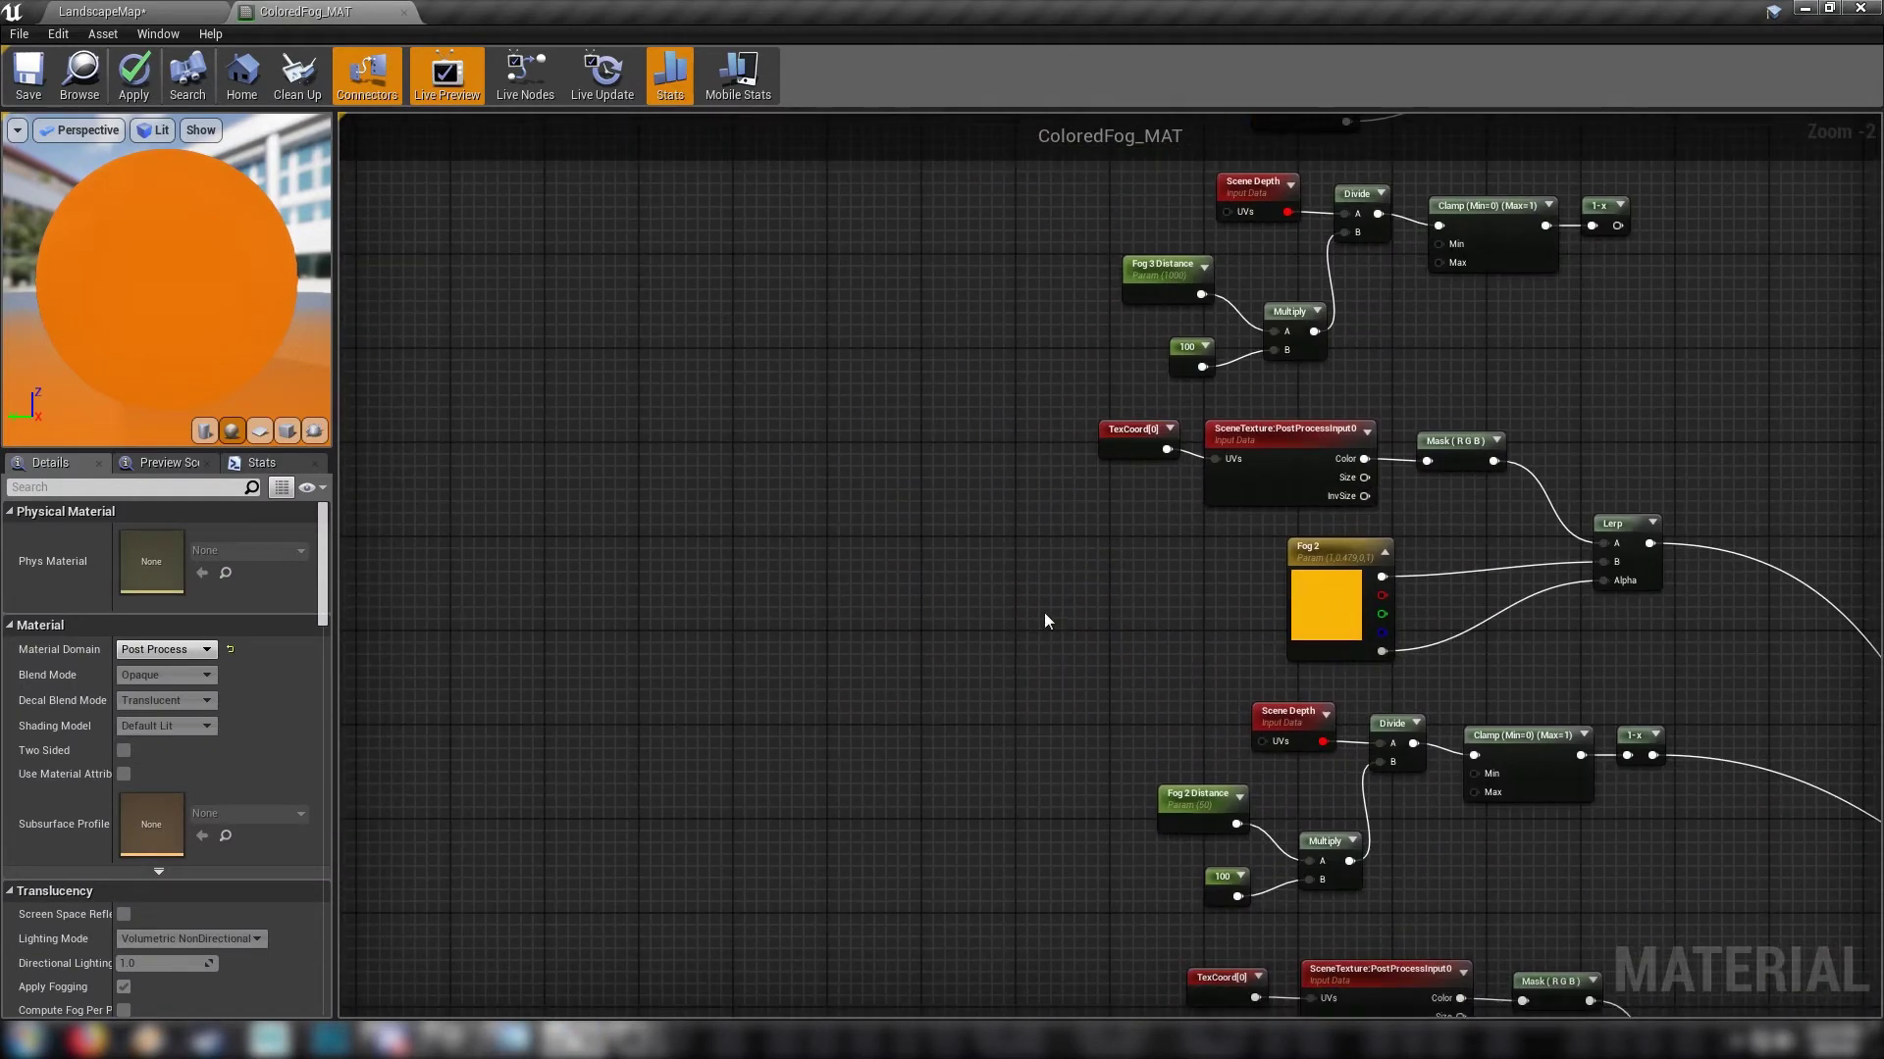
right_drag(543, 573, 700, 538)
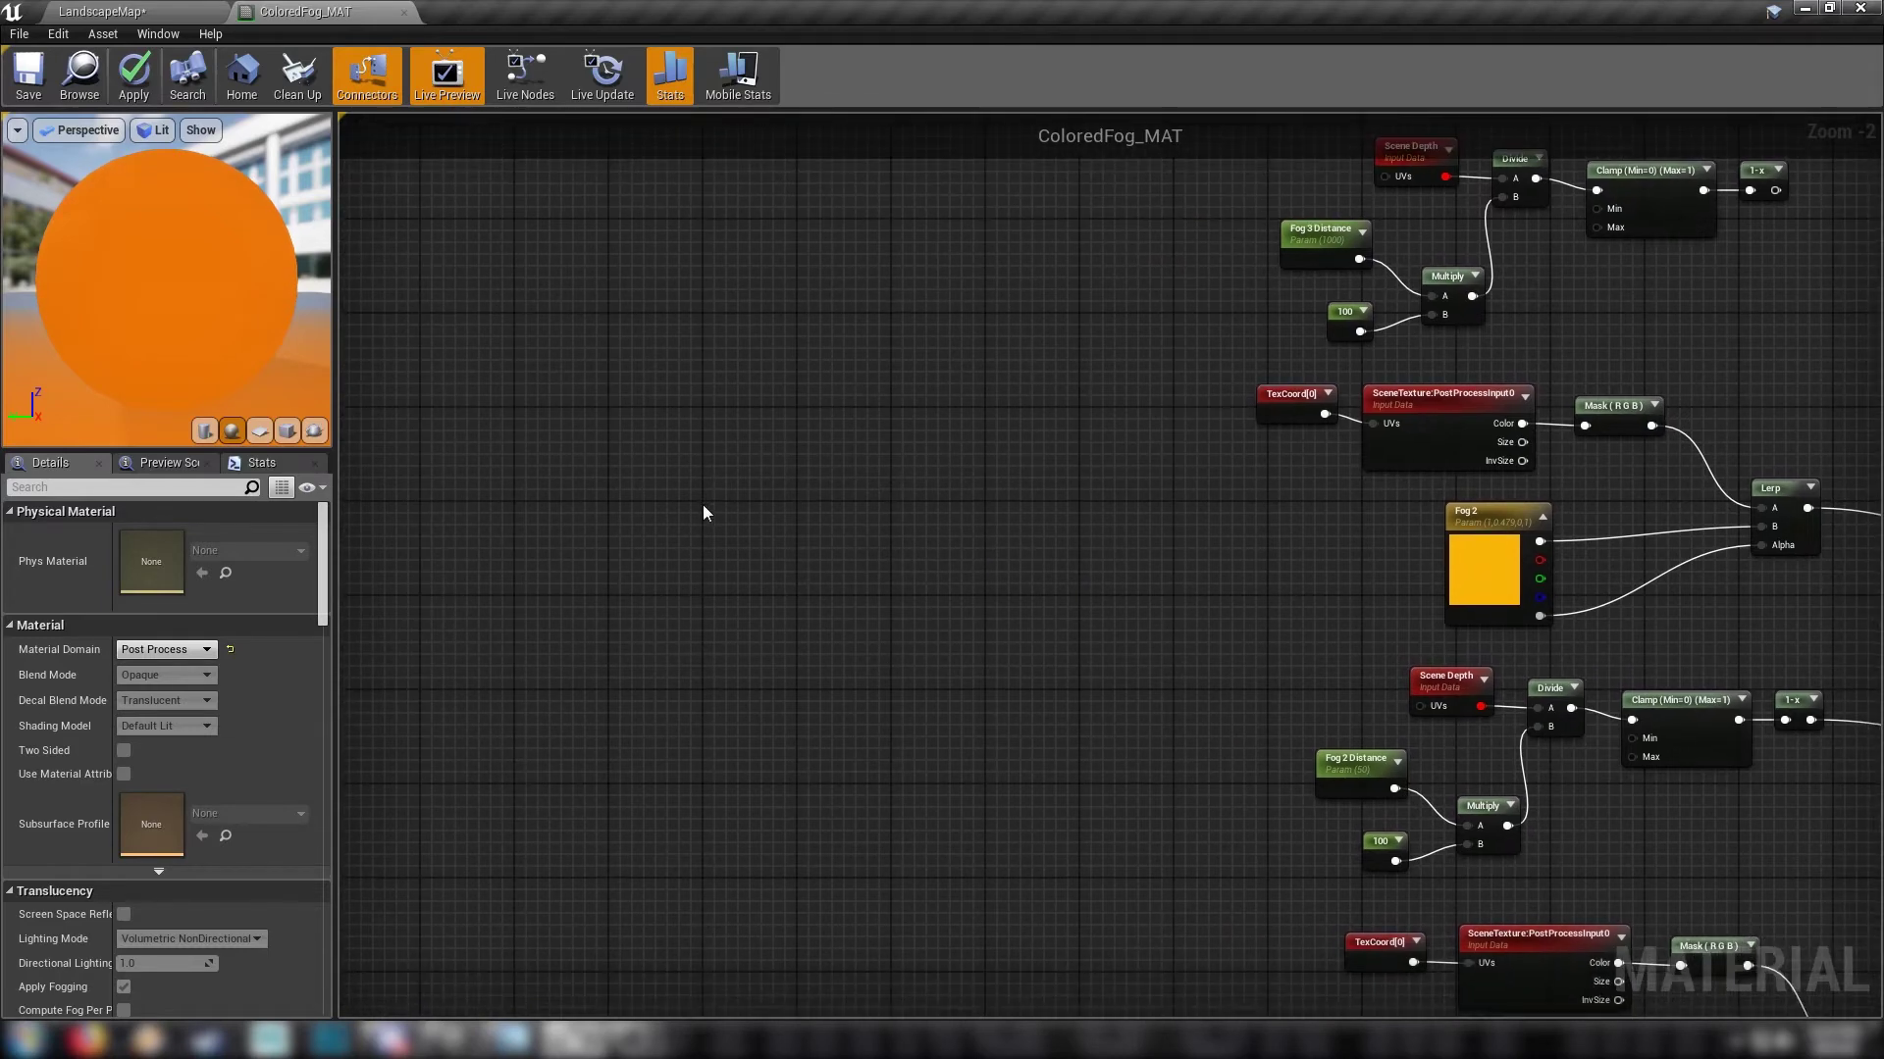
right_drag(1139, 628, 929, 423)
drag(1298, 651, 1298, 651)
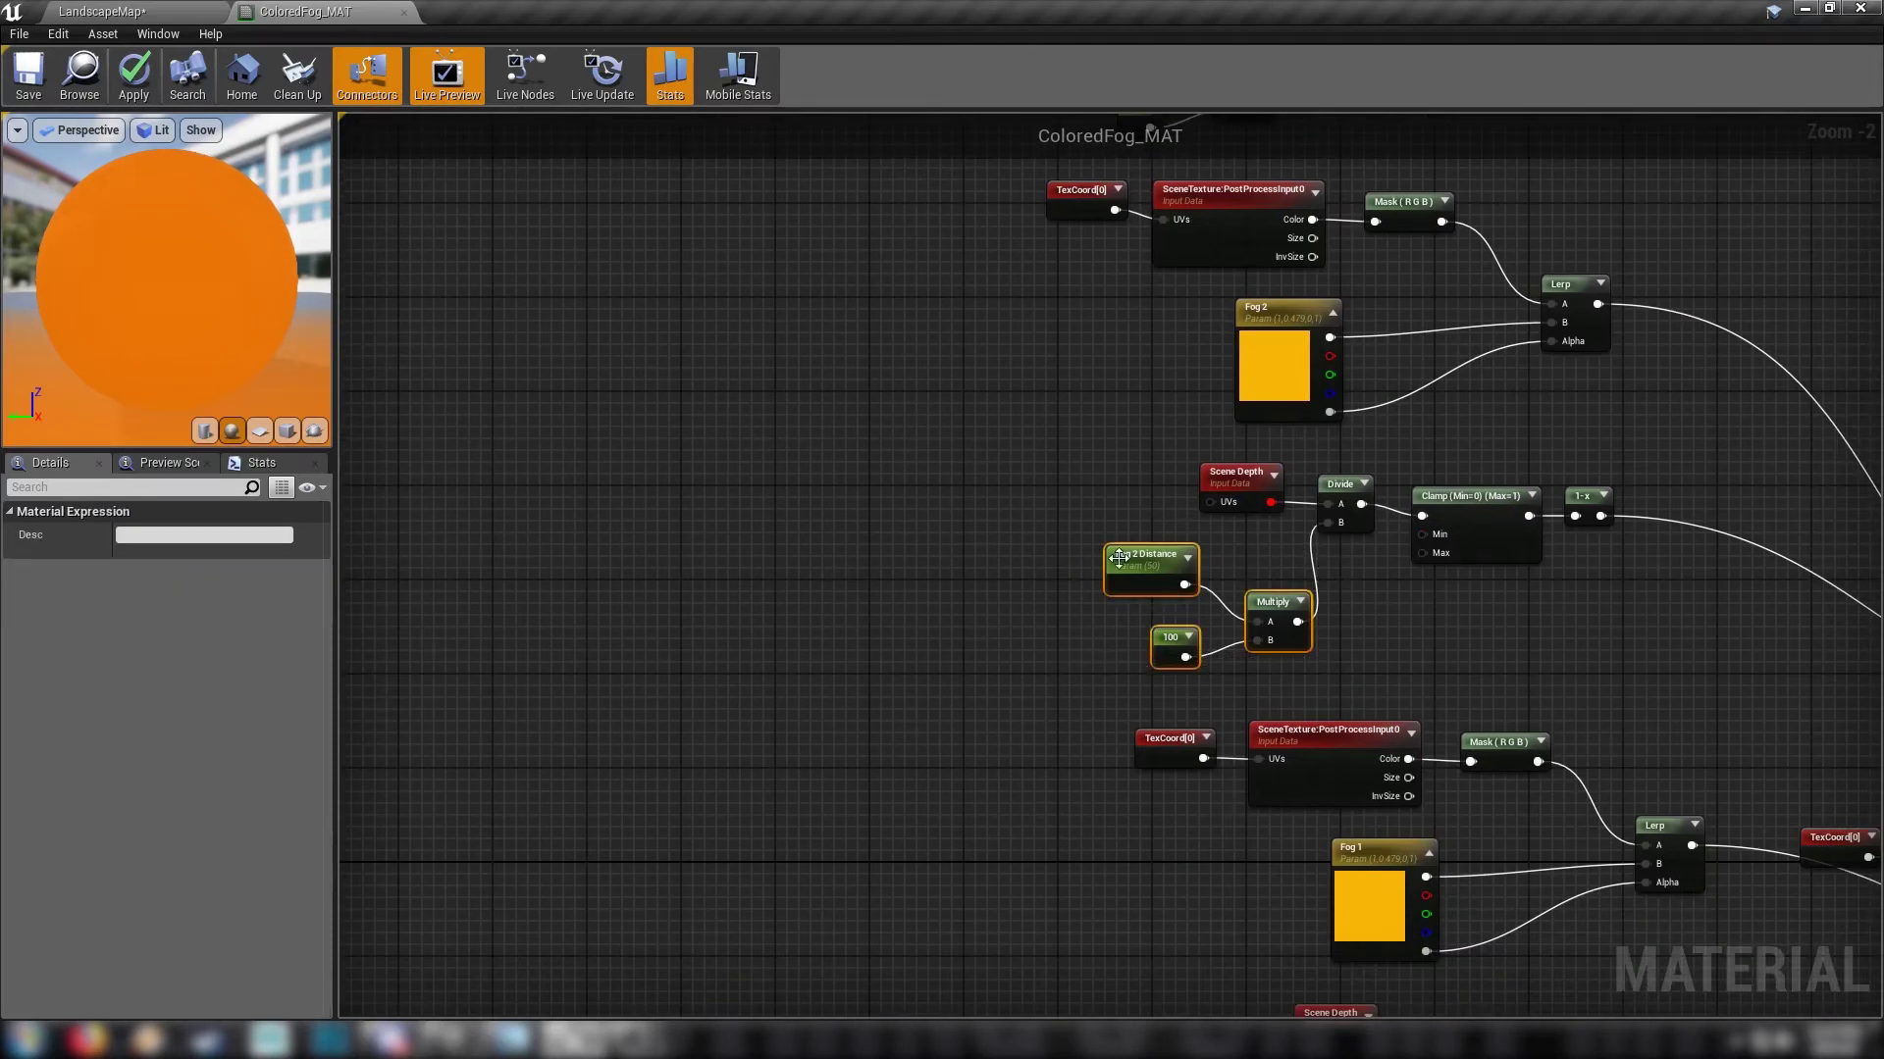
key(ctrl+c)
key(ctrl+v)
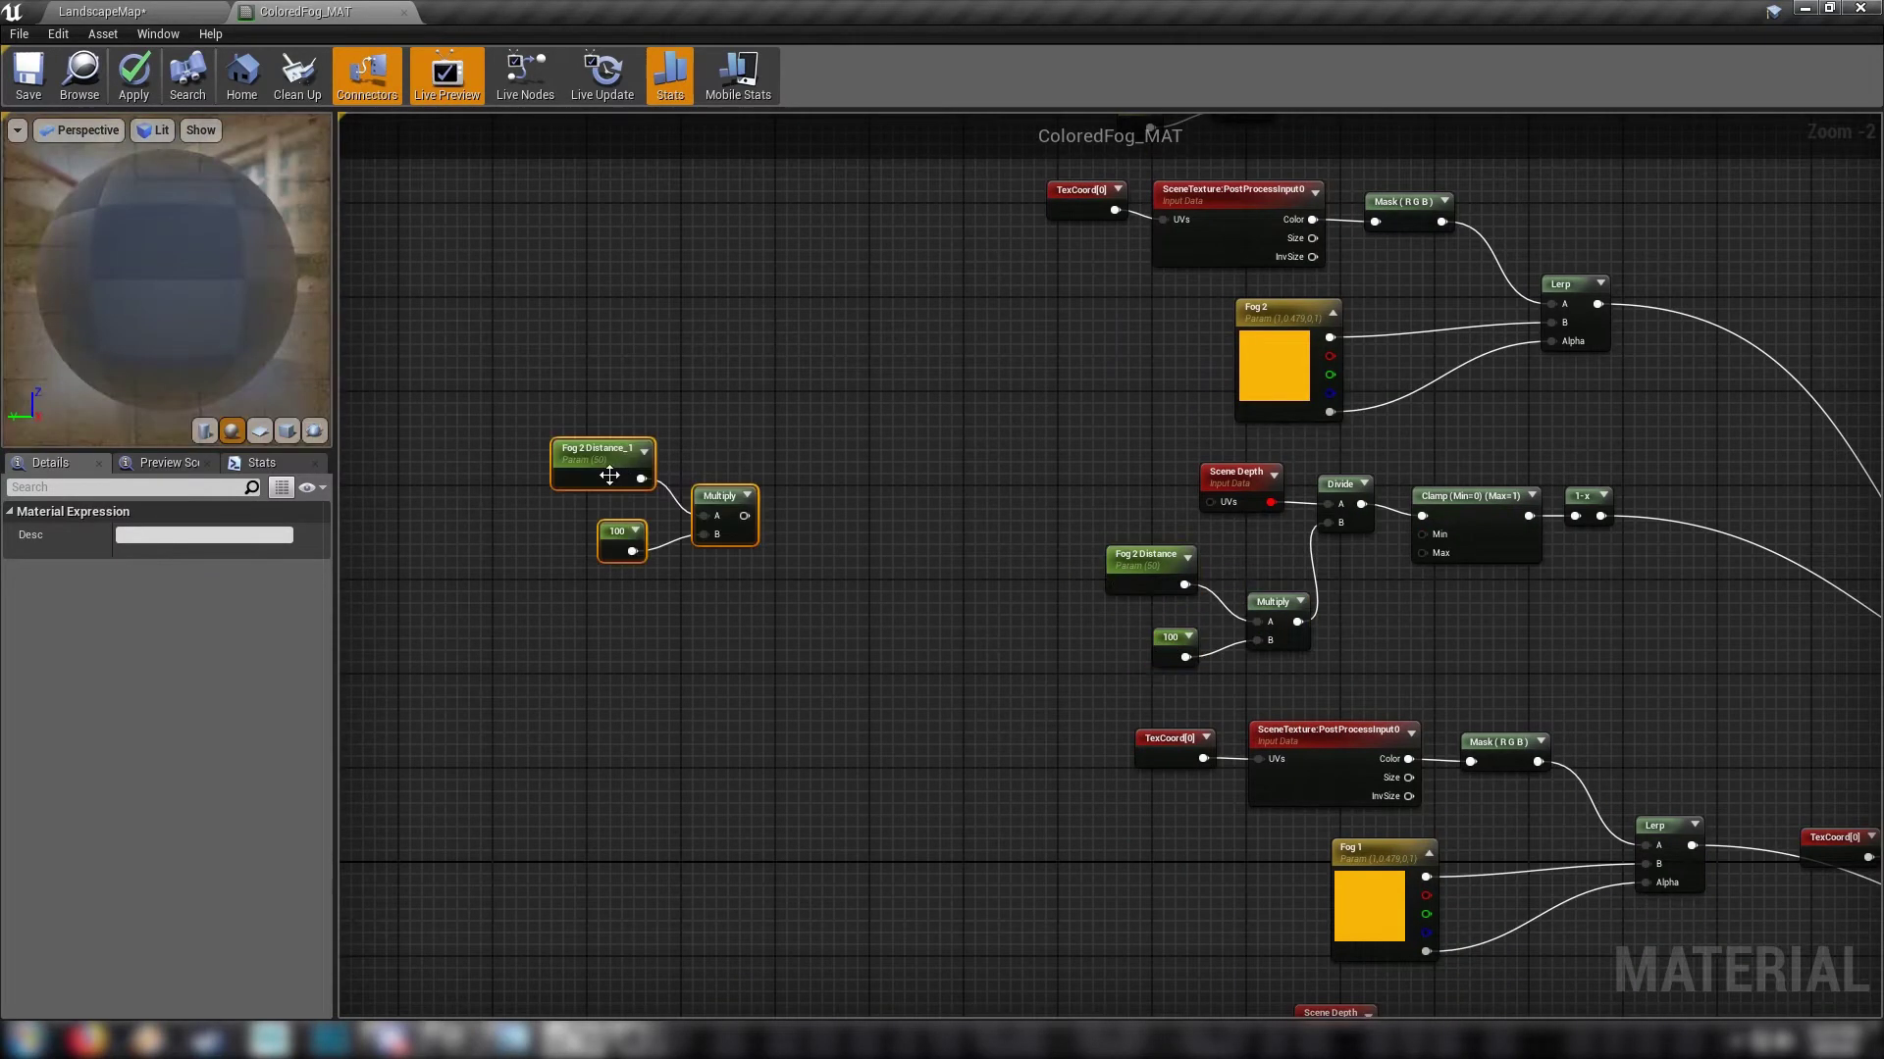
Step: Rename the duplicated distance parameter to Shift Value
click(598, 451)
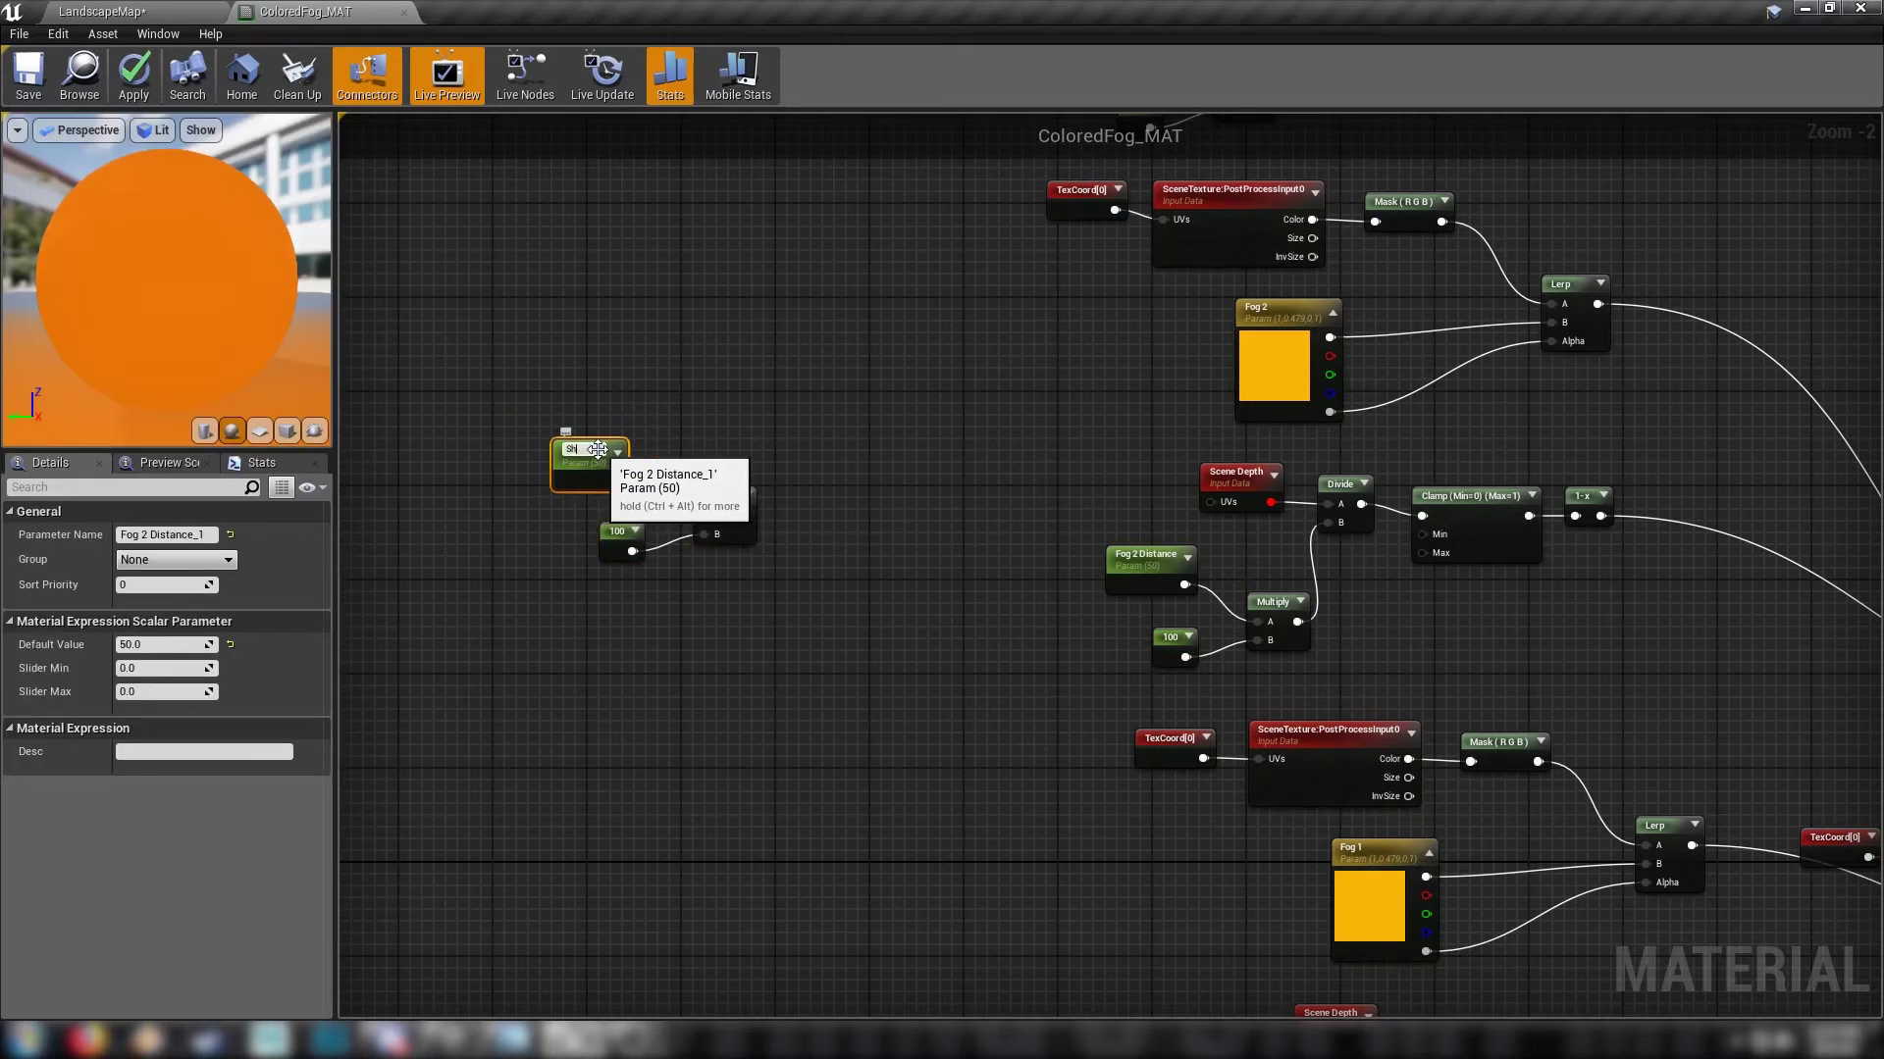
text(Shift)
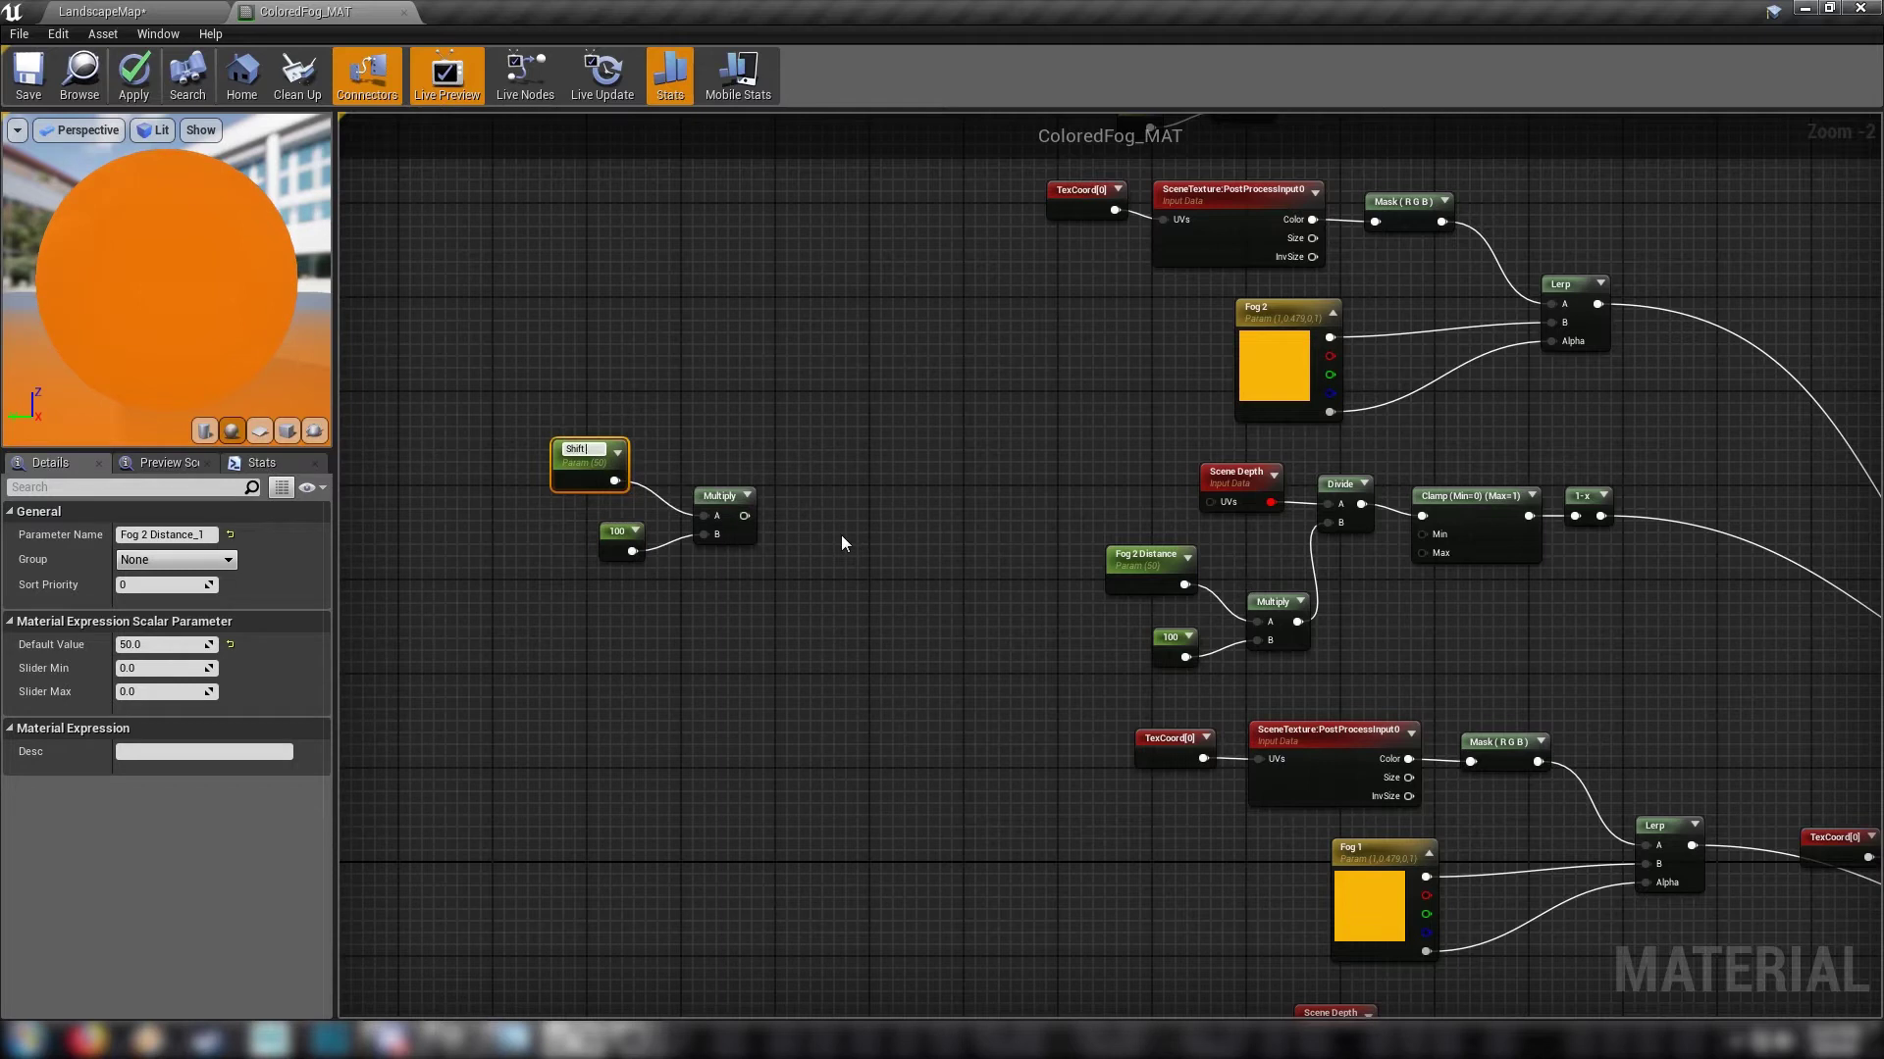
text( Value)
key(Return)
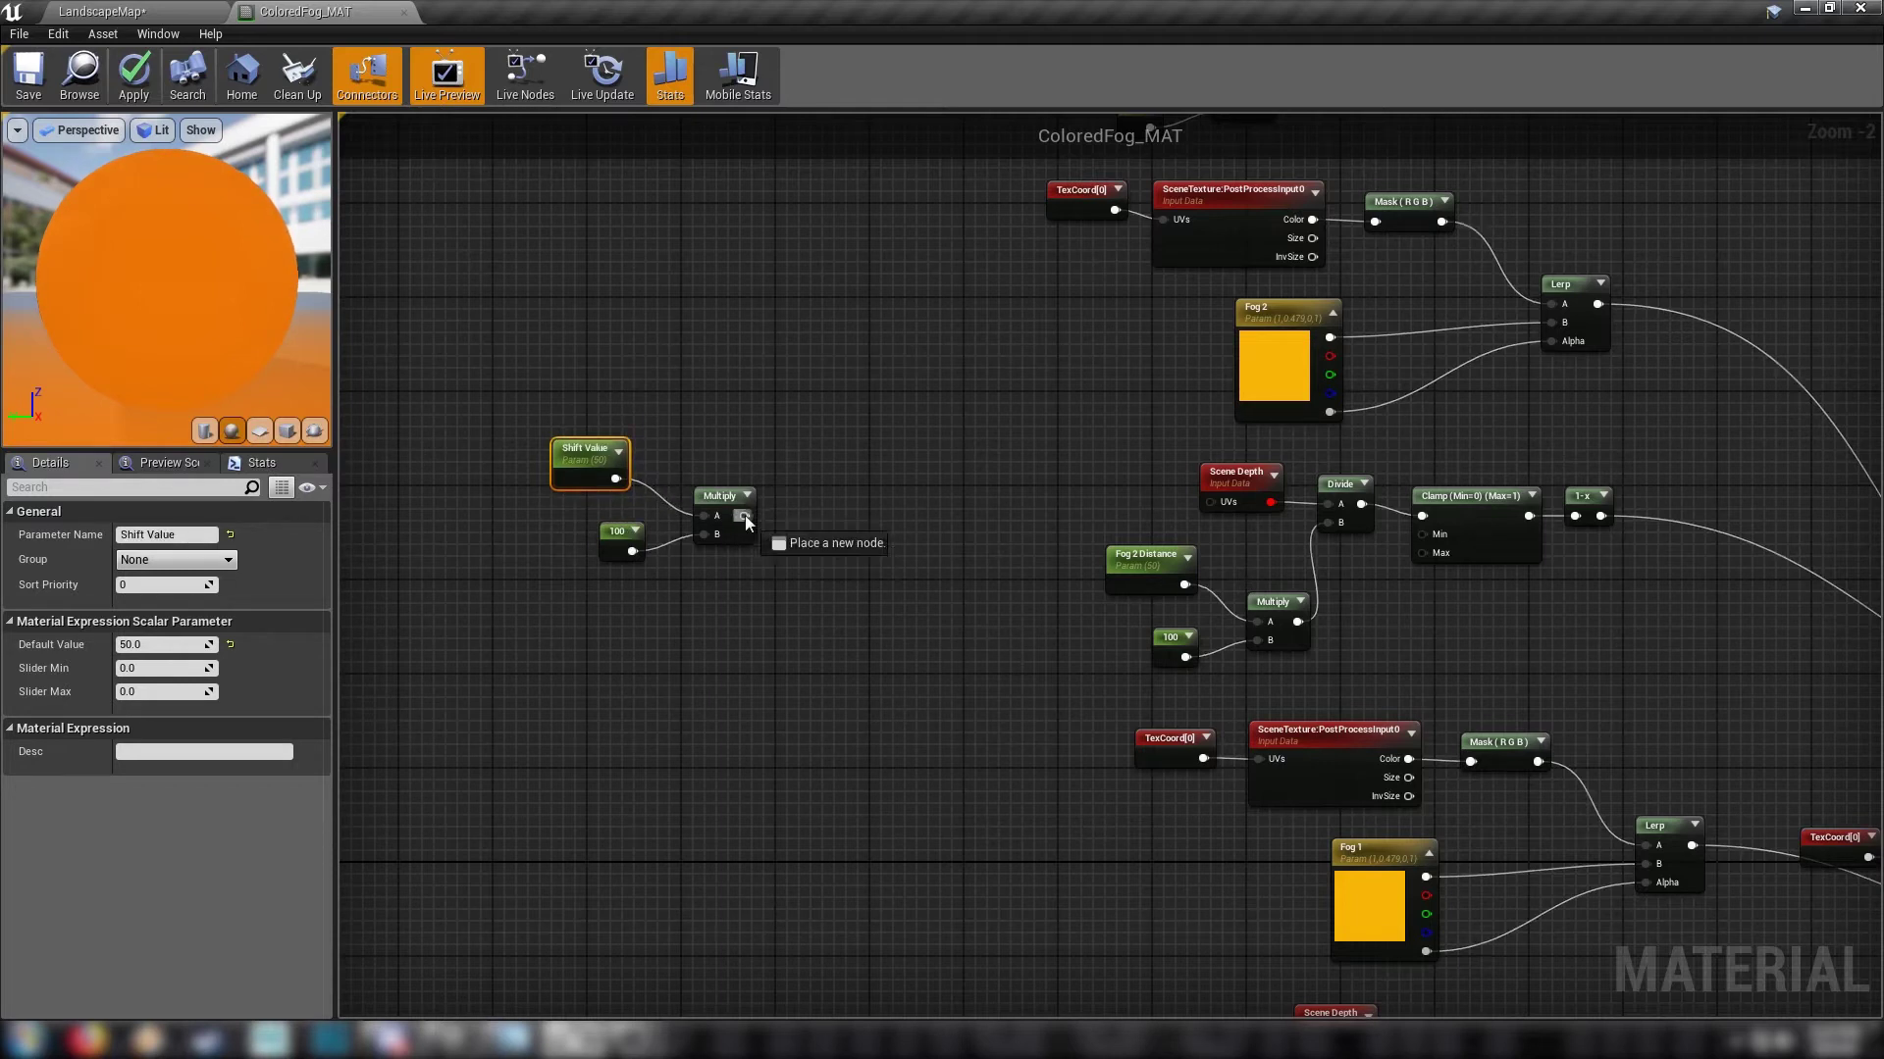
Step: Connect the Shift Value Multiply to B of the Fog 2 and Fog 3 distance Multiply nodes, deleting their 100 constants
drag(745, 515, 1258, 640)
click(1179, 665)
key(Delete)
right_drag(1044, 655, 1071, 956)
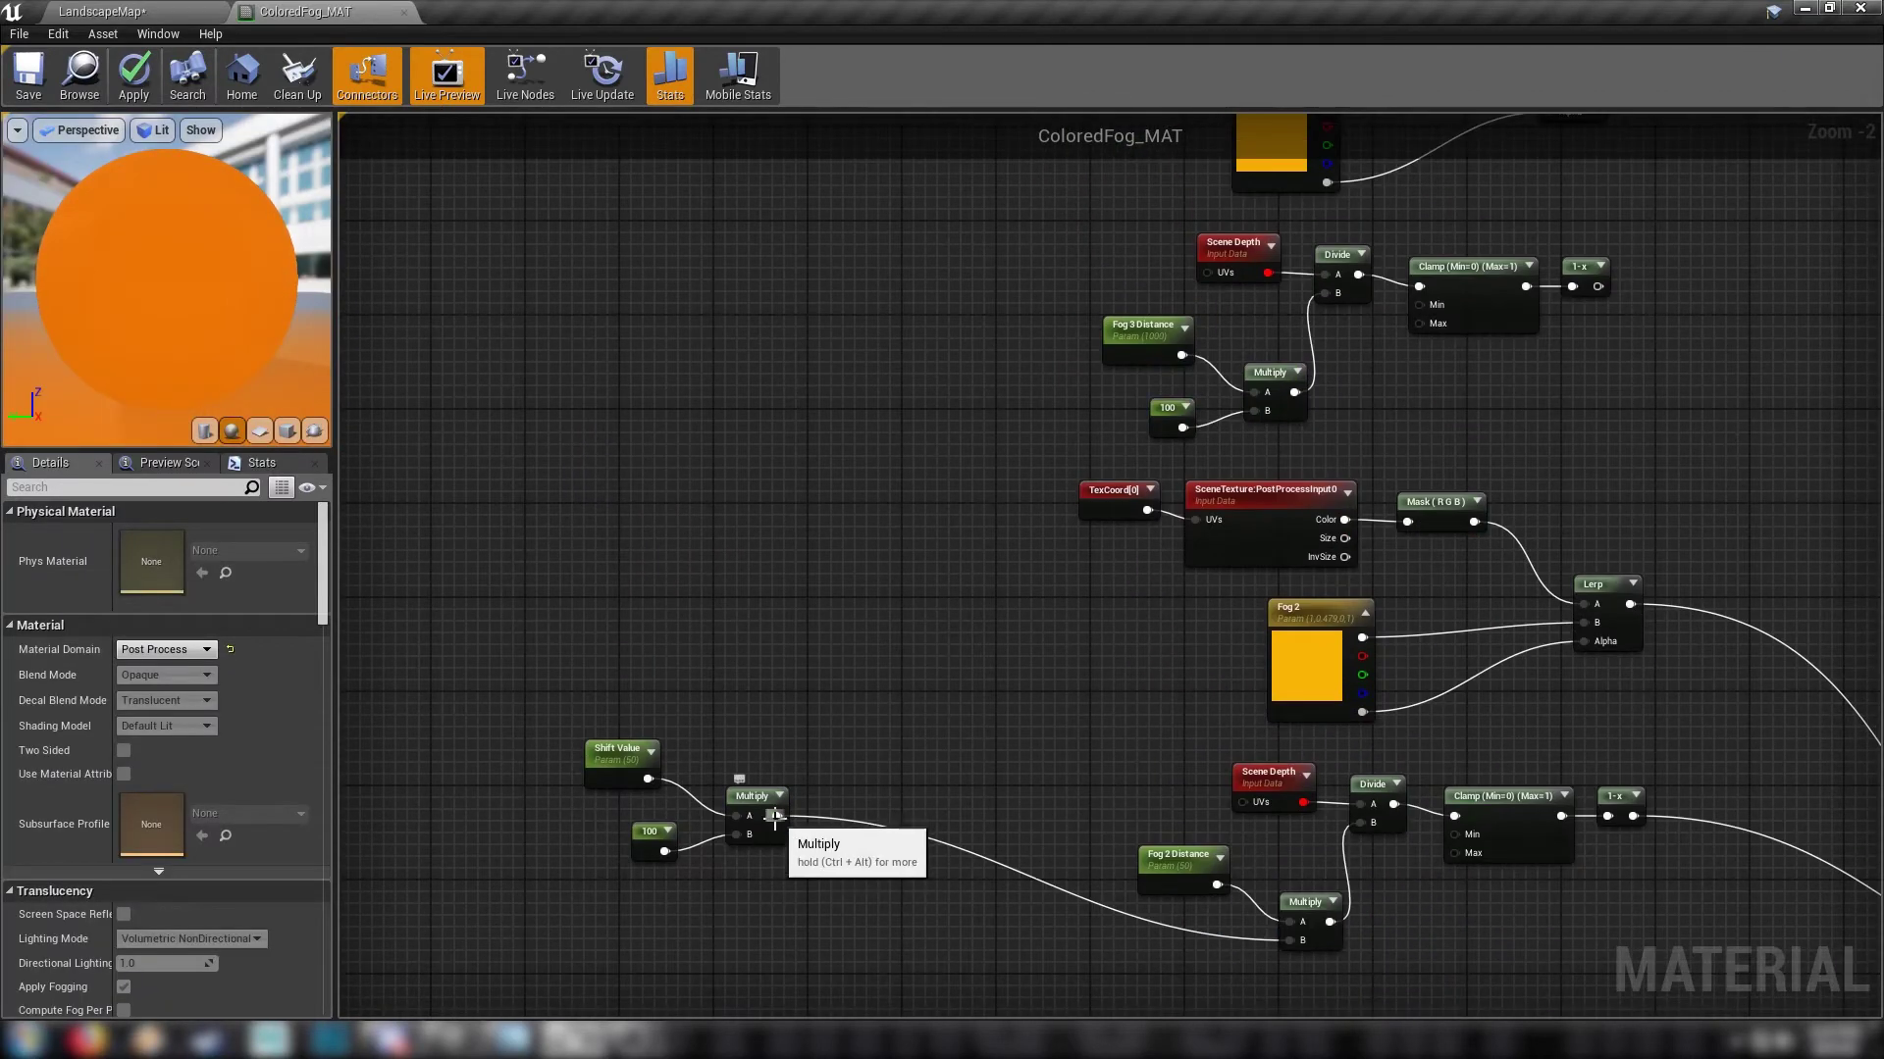
drag(774, 816, 1256, 414)
click(1158, 435)
key(Delete)
Step: Connect the Shift Value Multiply to B of the Fog 1 distance Multiply and delete its 100 constant
right_drag(1057, 779, 960, 199)
drag(679, 237, 1283, 902)
click(1204, 910)
key(Delete)
Step: Disconnect the RGB mask from the final Lerp's A and move its TexCoord and SceneTexture group above the unconnected Lerp
right_drag(1594, 371, 934, 311)
alt+click(1504, 652)
drag(1072, 422, 1515, 594)
right_drag(1501, 465, 1514, 584)
drag(1242, 644, 1360, 171)
Step: Connect the output of the Lerp blending Fog 2 to the A input of the final Lerp
right_drag(1506, 340, 1365, 363)
drag(1369, 505, 1370, 559)
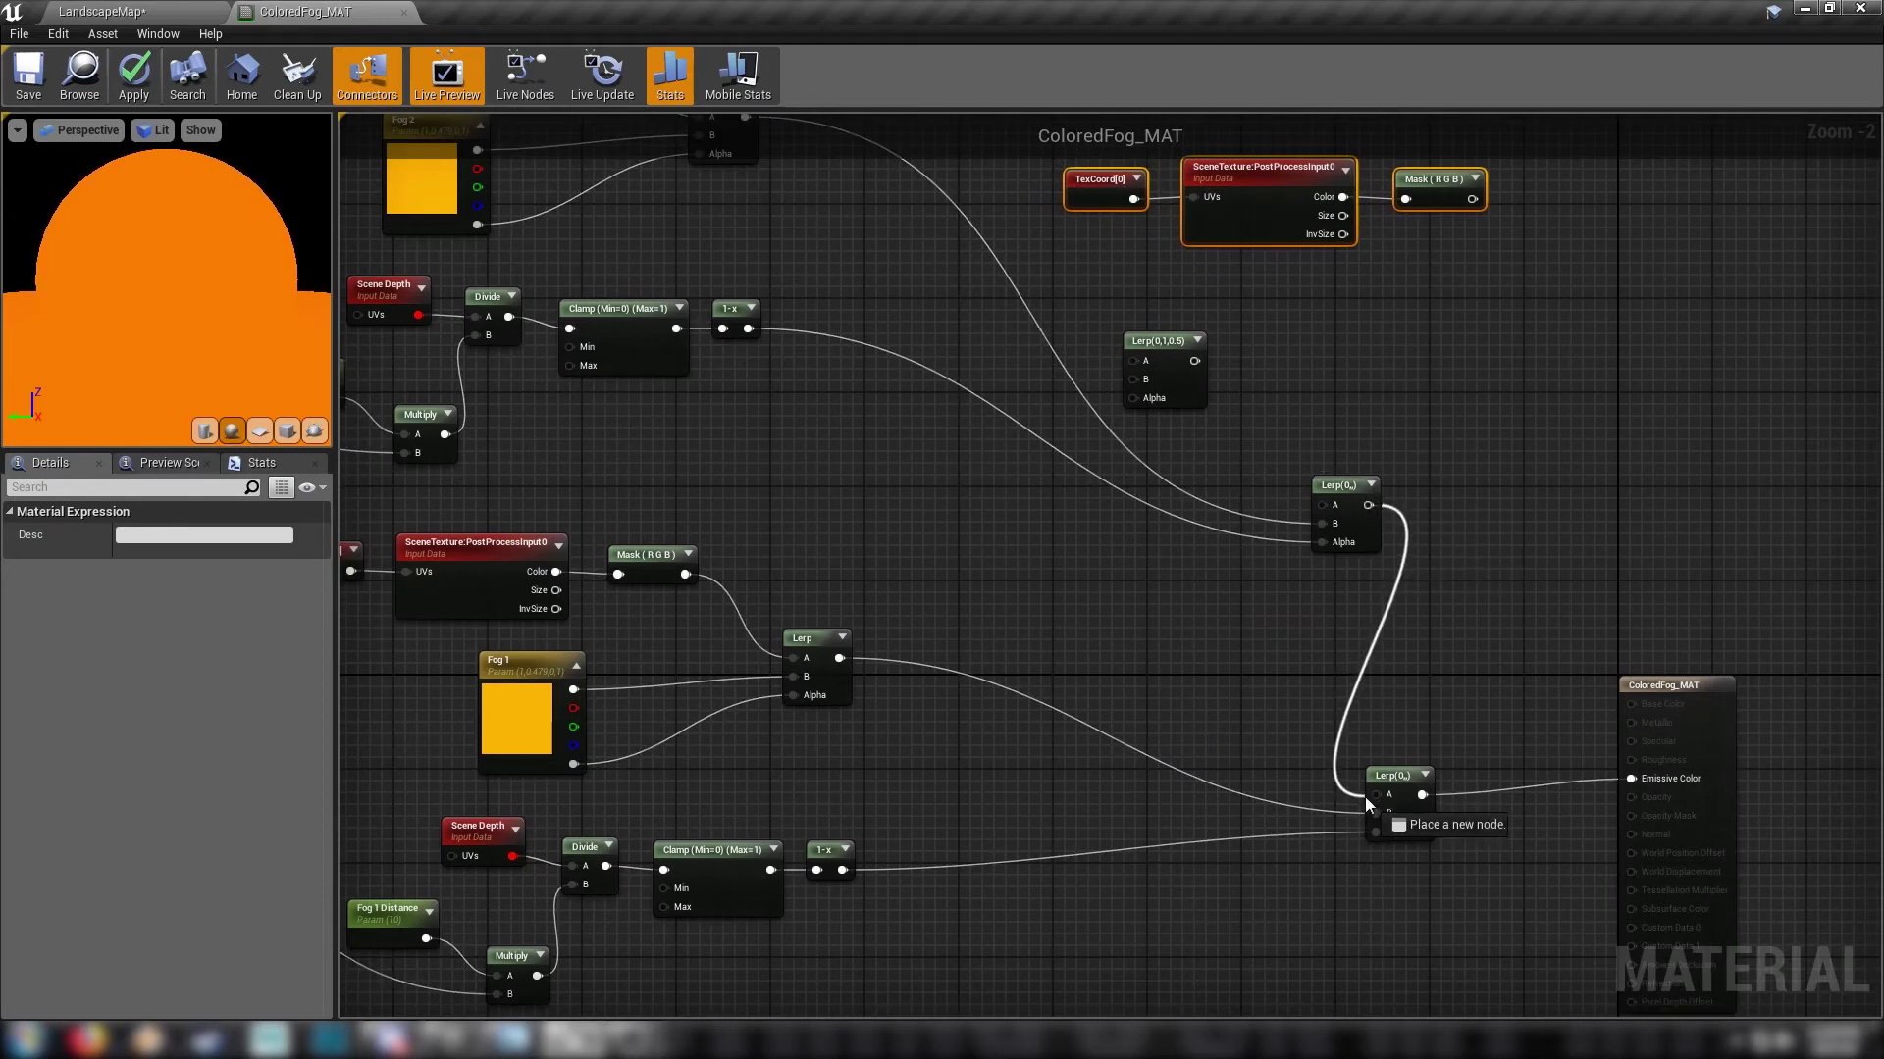
drag(1368, 798, 1377, 797)
Step: Wire the spare Lerp with the detached RGB mask as A, the Fog 3 Lerp as B and the Fog 3 1-x as Alpha
right_drag(853, 206, 982, 826)
drag(841, 418, 1262, 736)
right_drag(984, 314, 1020, 739)
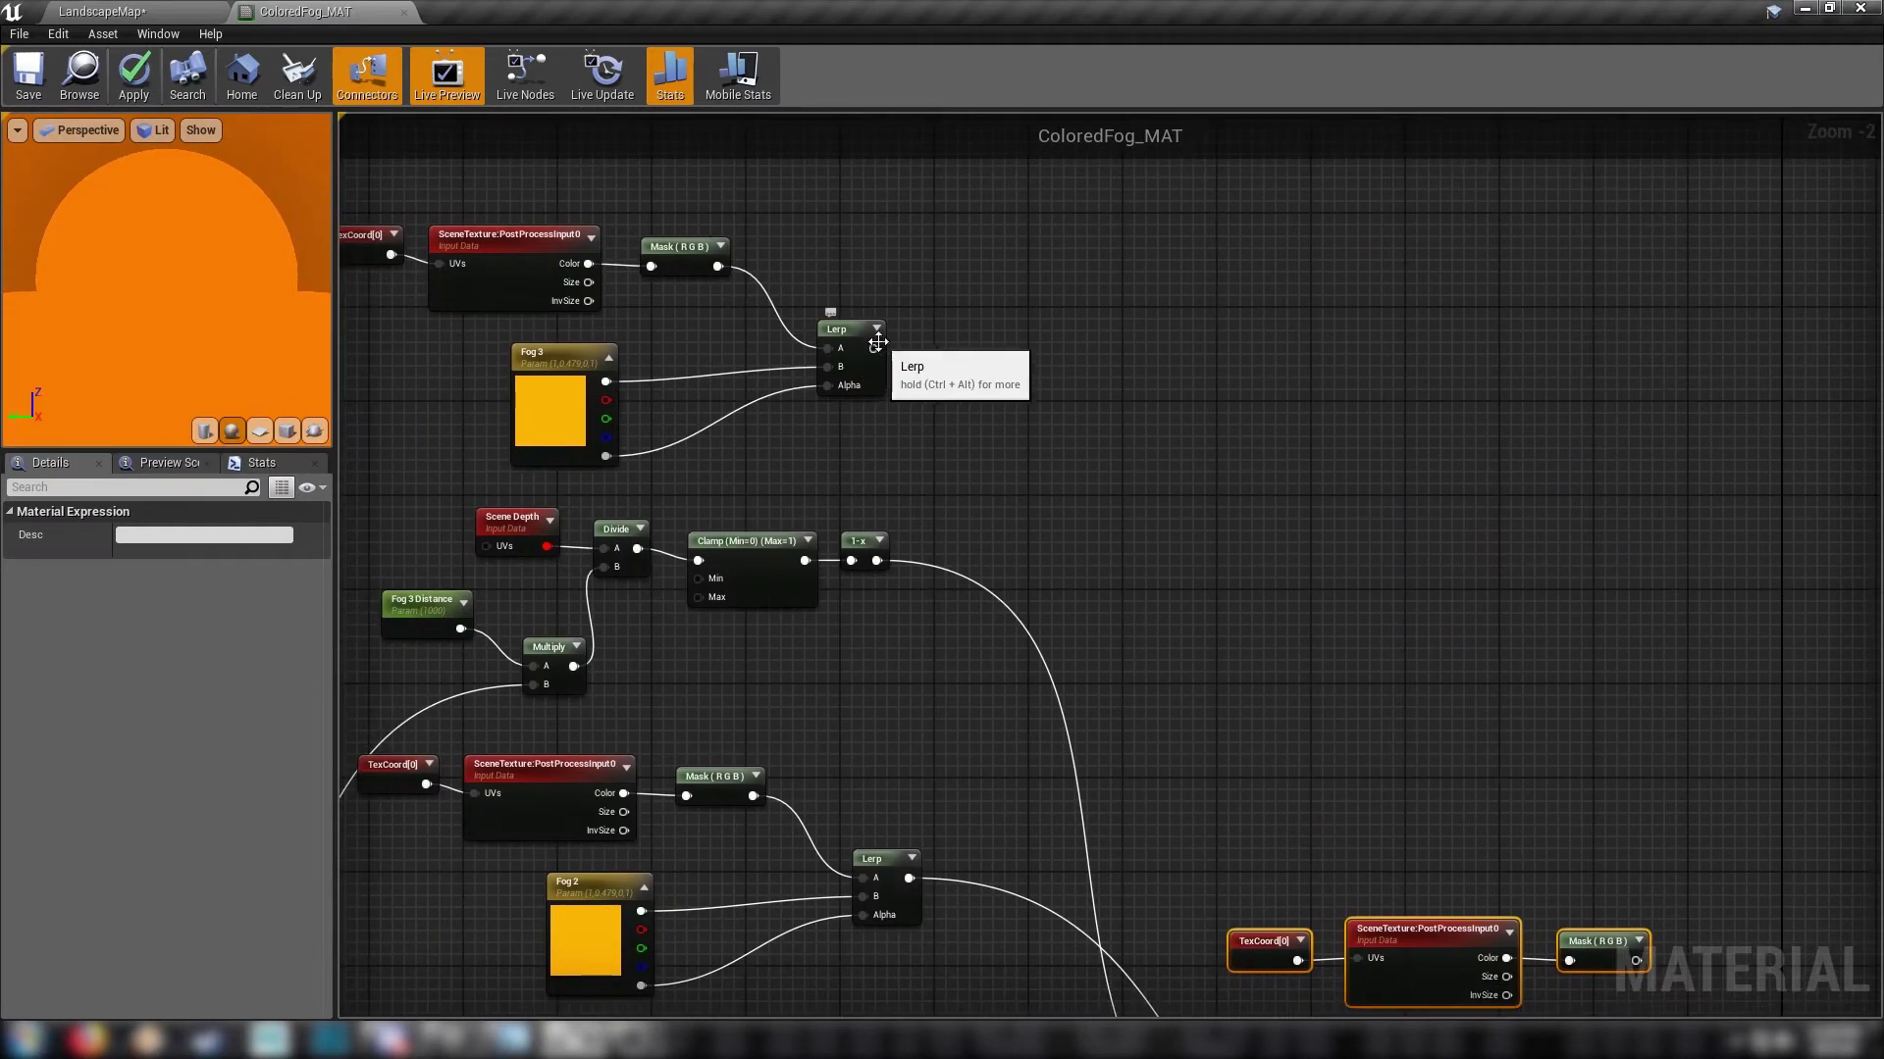
drag(876, 347, 1298, 751)
drag(1213, 404, 1301, 654)
drag(1301, 741, 1300, 736)
Step: Reposition the Lerp blending Fog 3 and connect its output to A of the Lerp blending Fog 2
click(1485, 716)
scroll(1461, 628, down, 3)
right_drag(1412, 608, 1085, 641)
drag(1146, 565, 1223, 628)
scroll(1298, 581, up, 3)
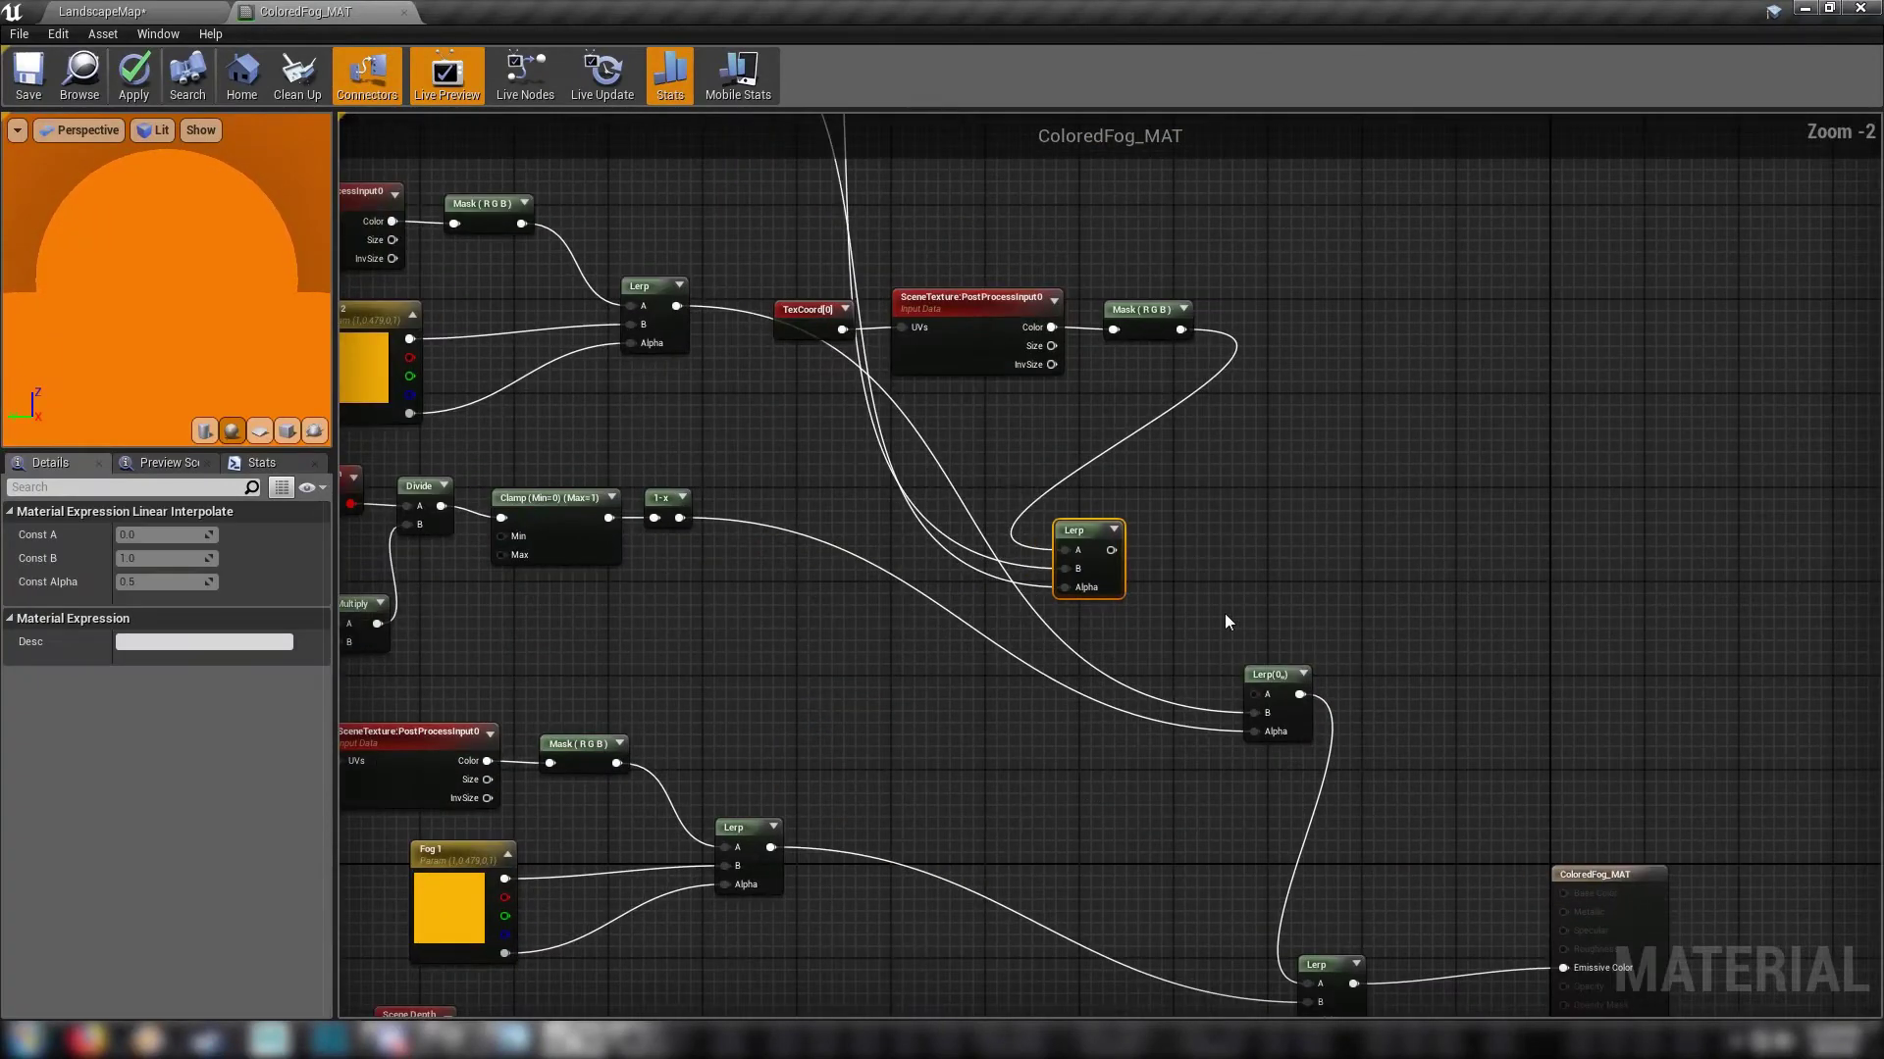
drag(1112, 549, 1238, 722)
Step: Move the last two Lerps of the blending chain closer together
drag(1319, 965, 1314, 846)
right_drag(1444, 721, 1545, 546)
click(1020, 638)
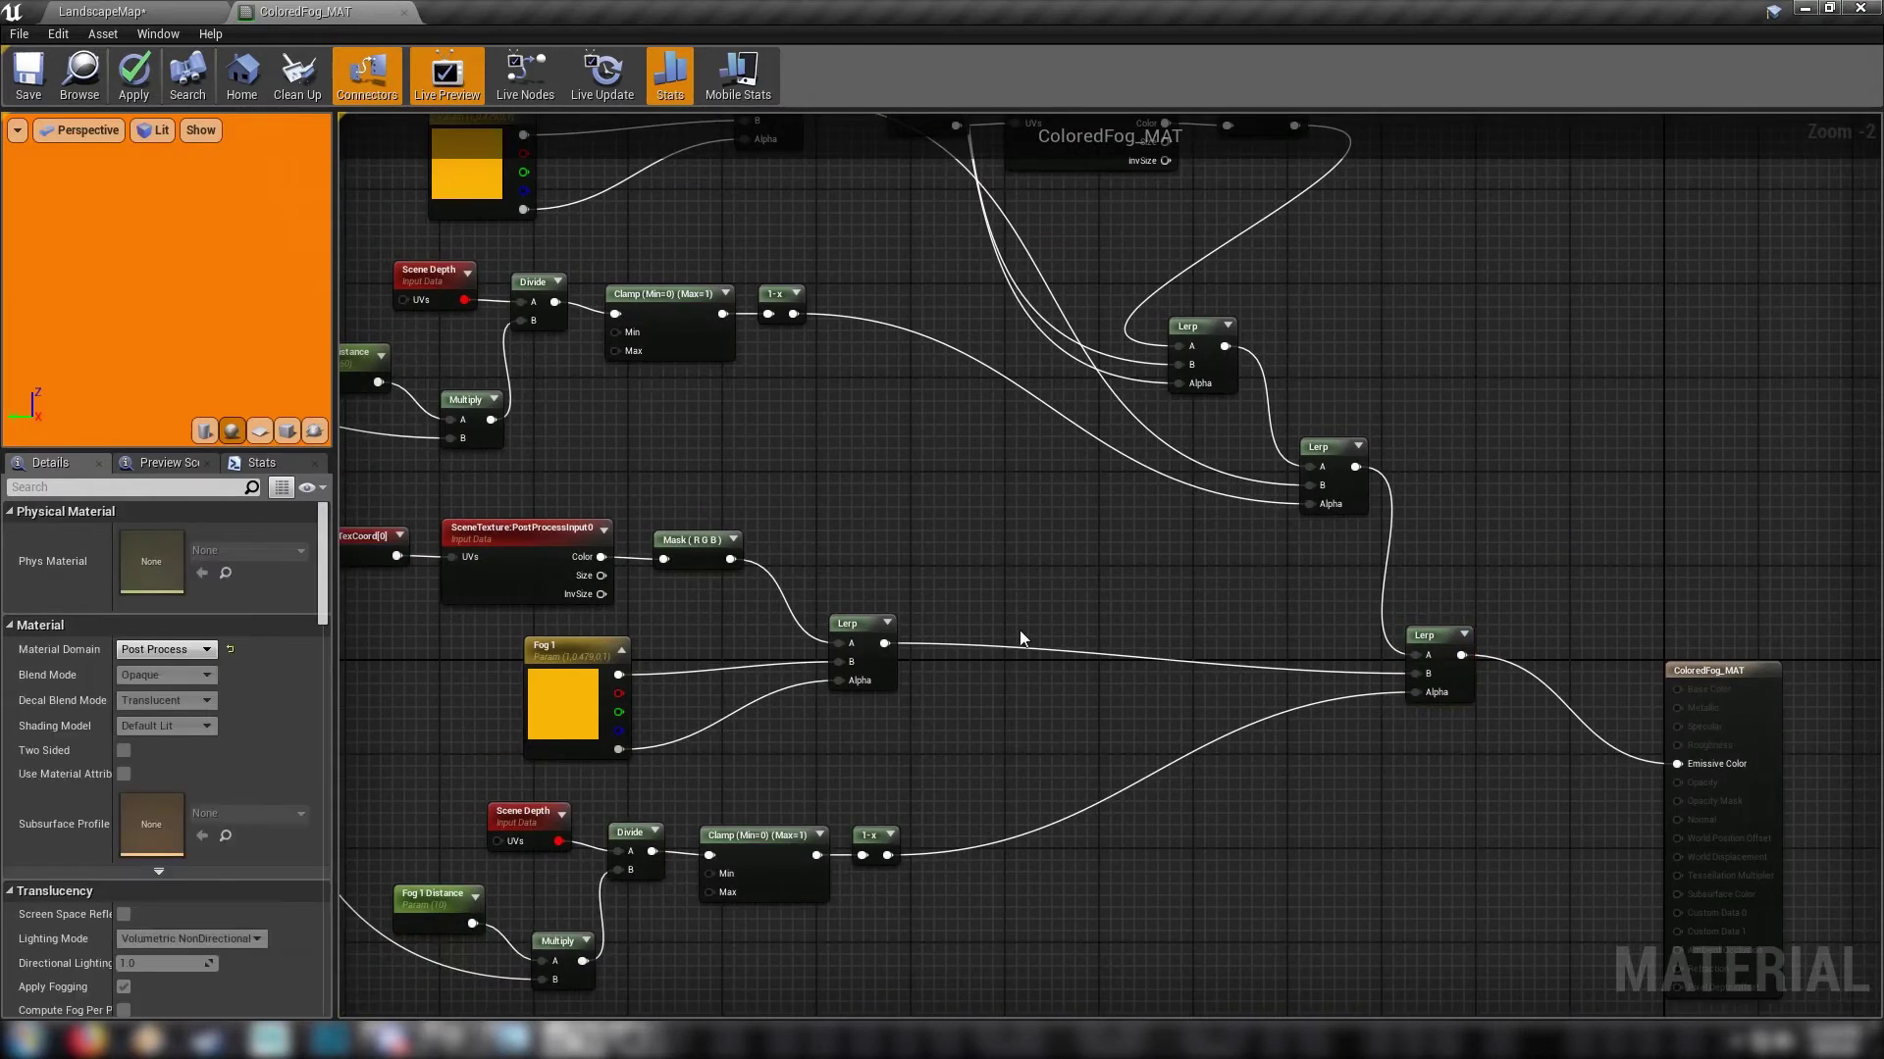
Step: Set the Fog 2 colour parameter's default value to magenta
right_drag(879, 474, 1243, 529)
click(937, 760)
right_drag(878, 584, 951, 933)
click(903, 560)
click(175, 643)
click(378, 607)
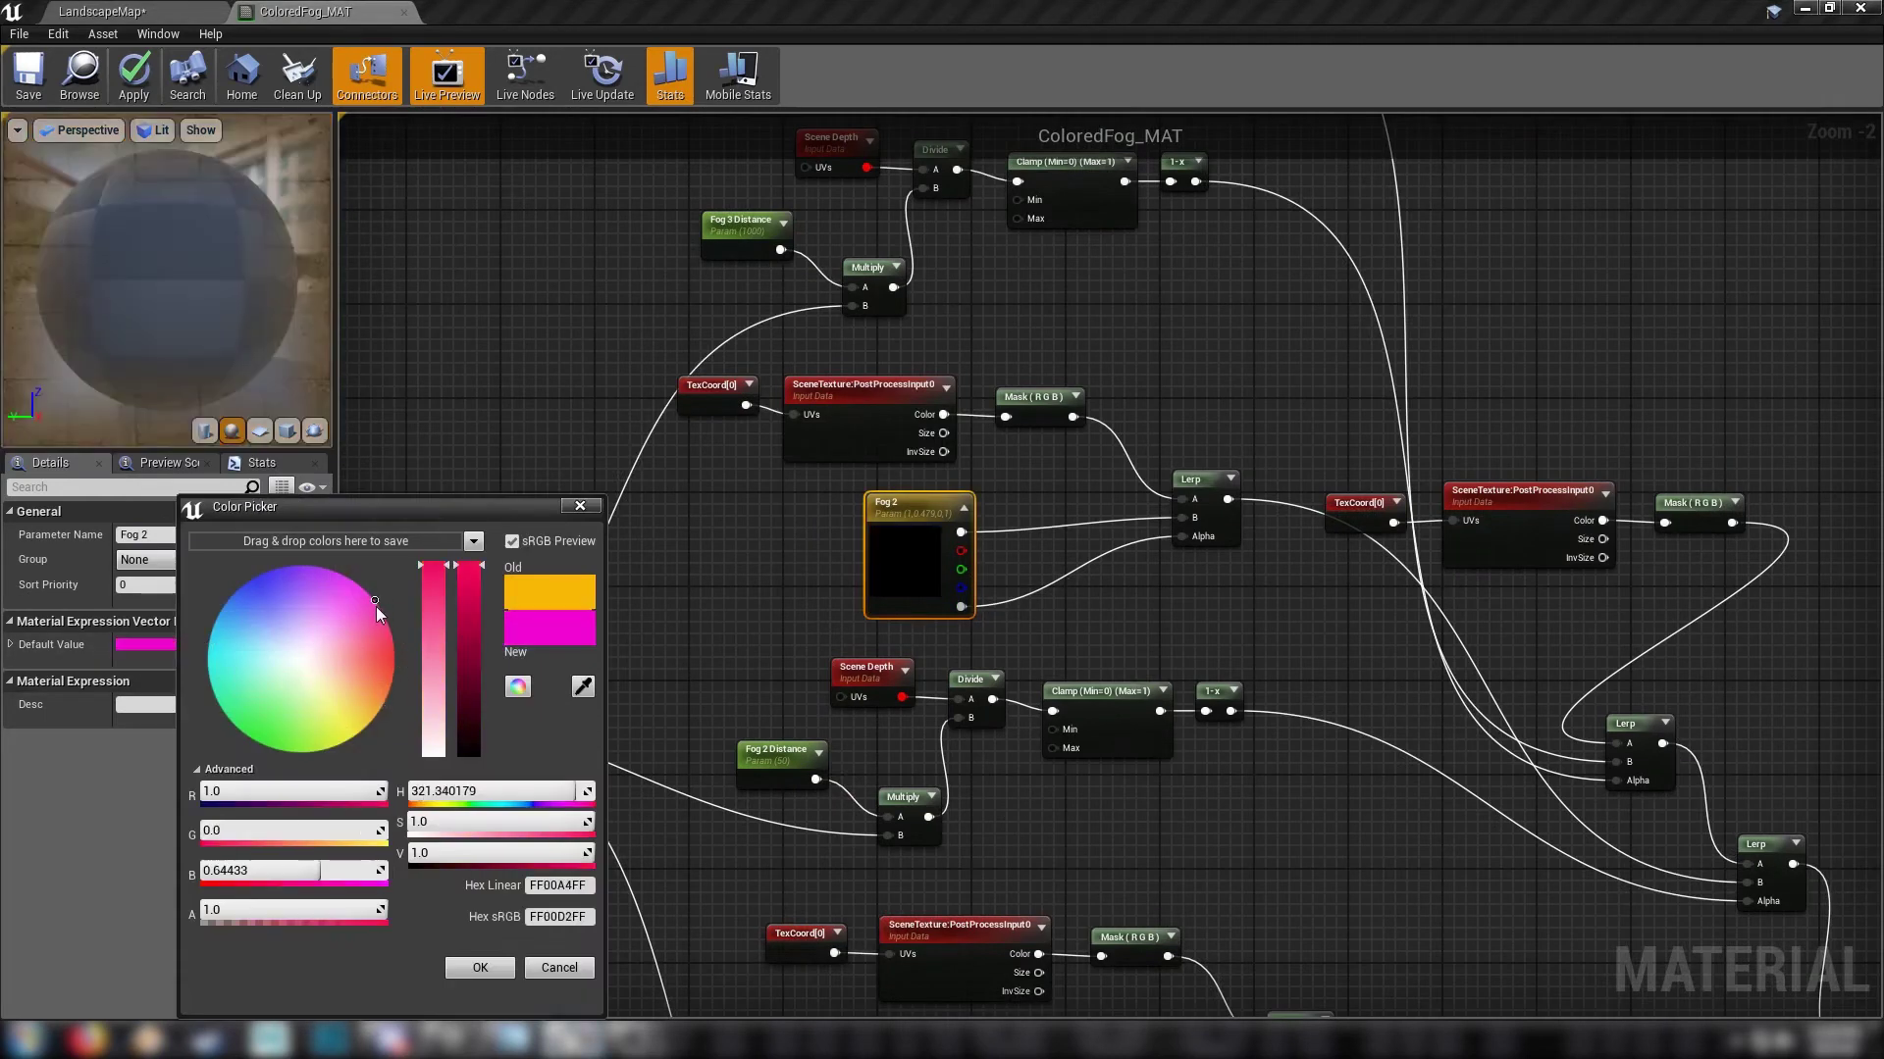
click(484, 969)
Step: Set the Fog 3 colour parameter's default value to blue-violet, hex sRGB 5E3FFFFF
right_drag(1108, 311, 1160, 592)
click(937, 326)
click(185, 646)
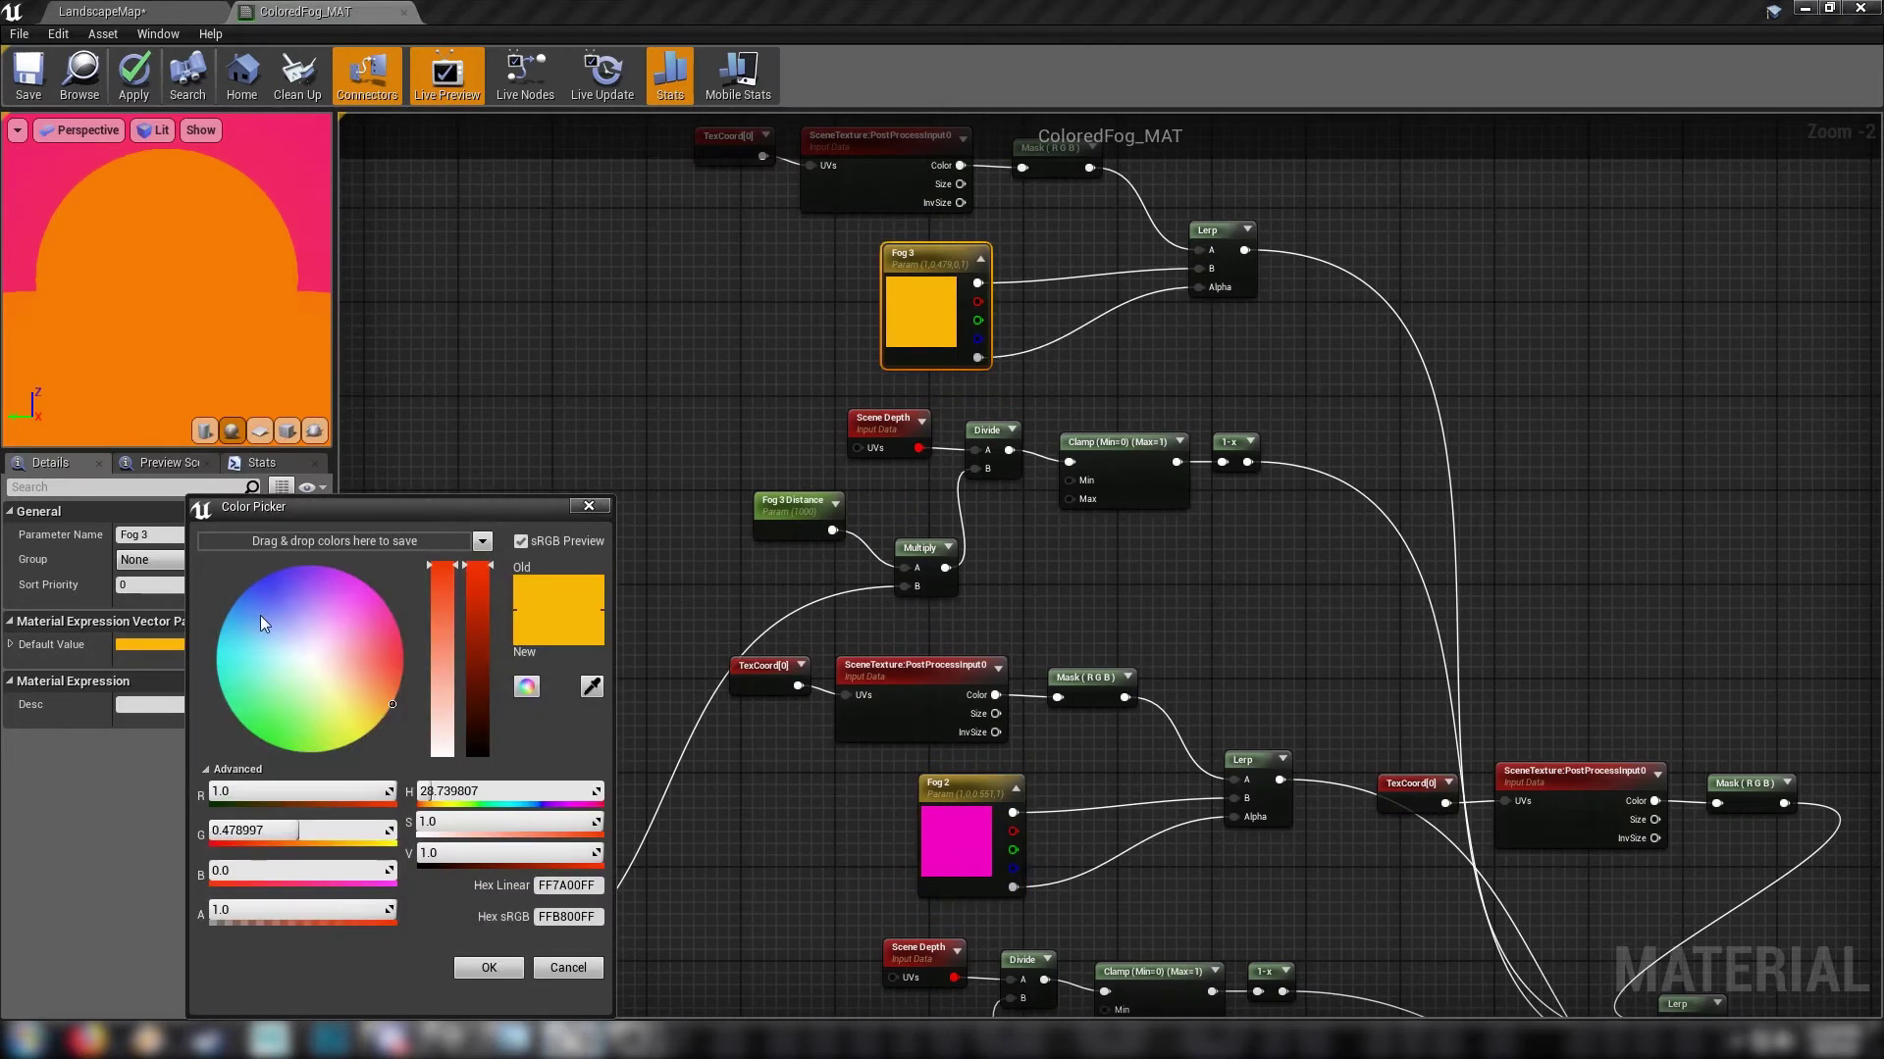
click(271, 578)
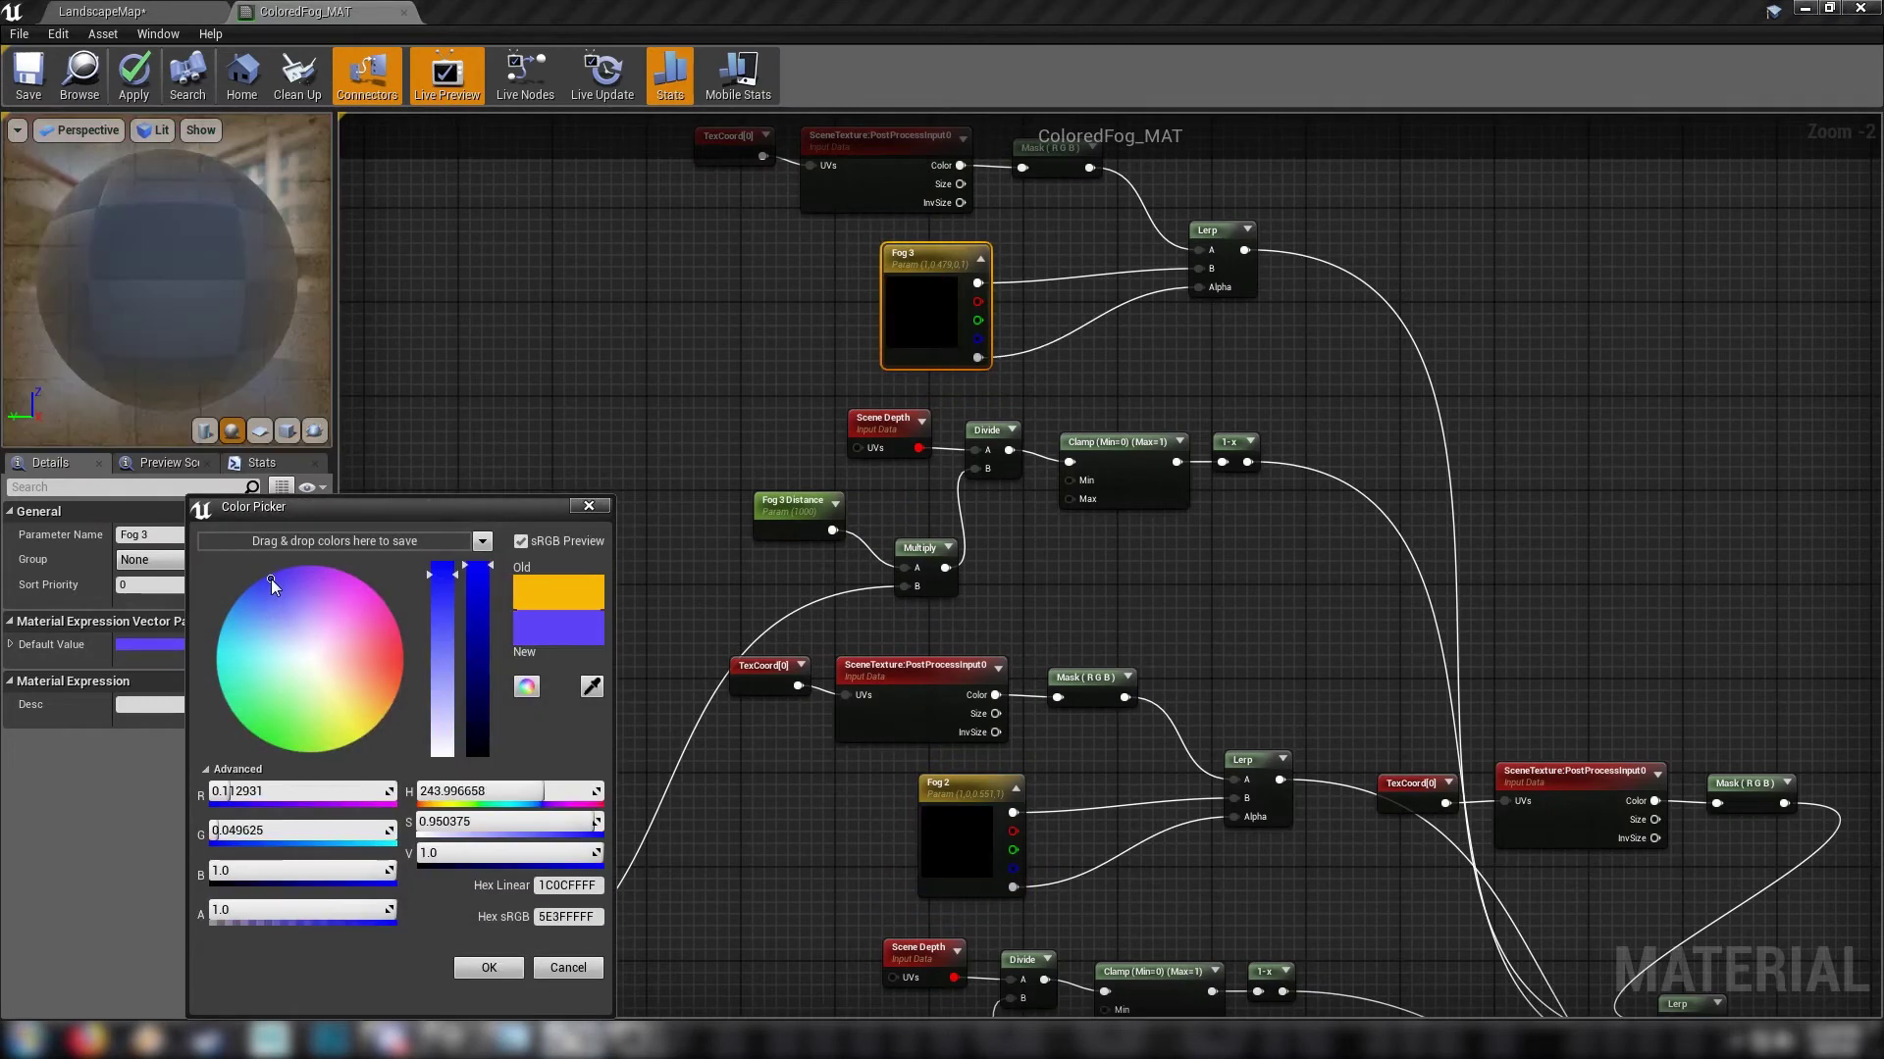
click(475, 965)
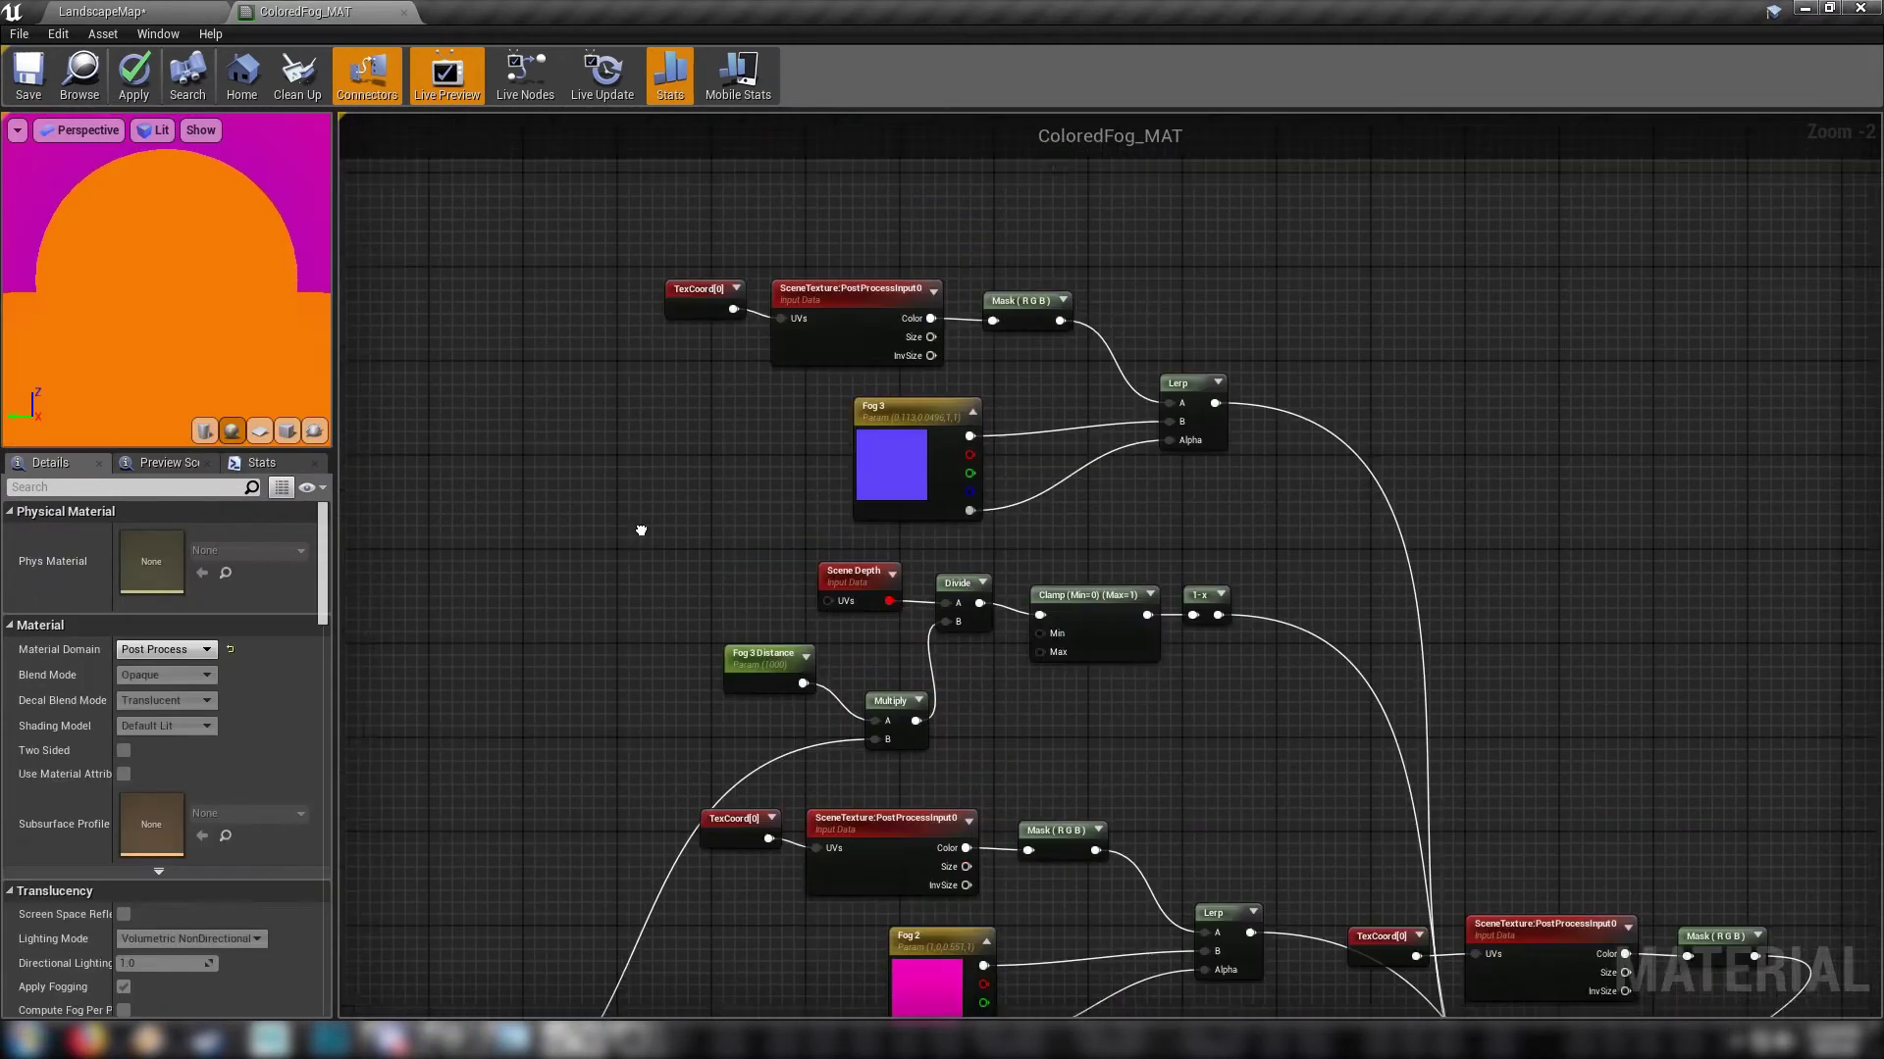
Step: Examine the three fog branches, their shared Shift Value connection and the Lerp chain feeding Emissive Color
right_drag(622, 608, 653, 473)
right_drag(749, 725, 622, 300)
right_drag(654, 710, 455, 421)
right_drag(1052, 674, 905, 519)
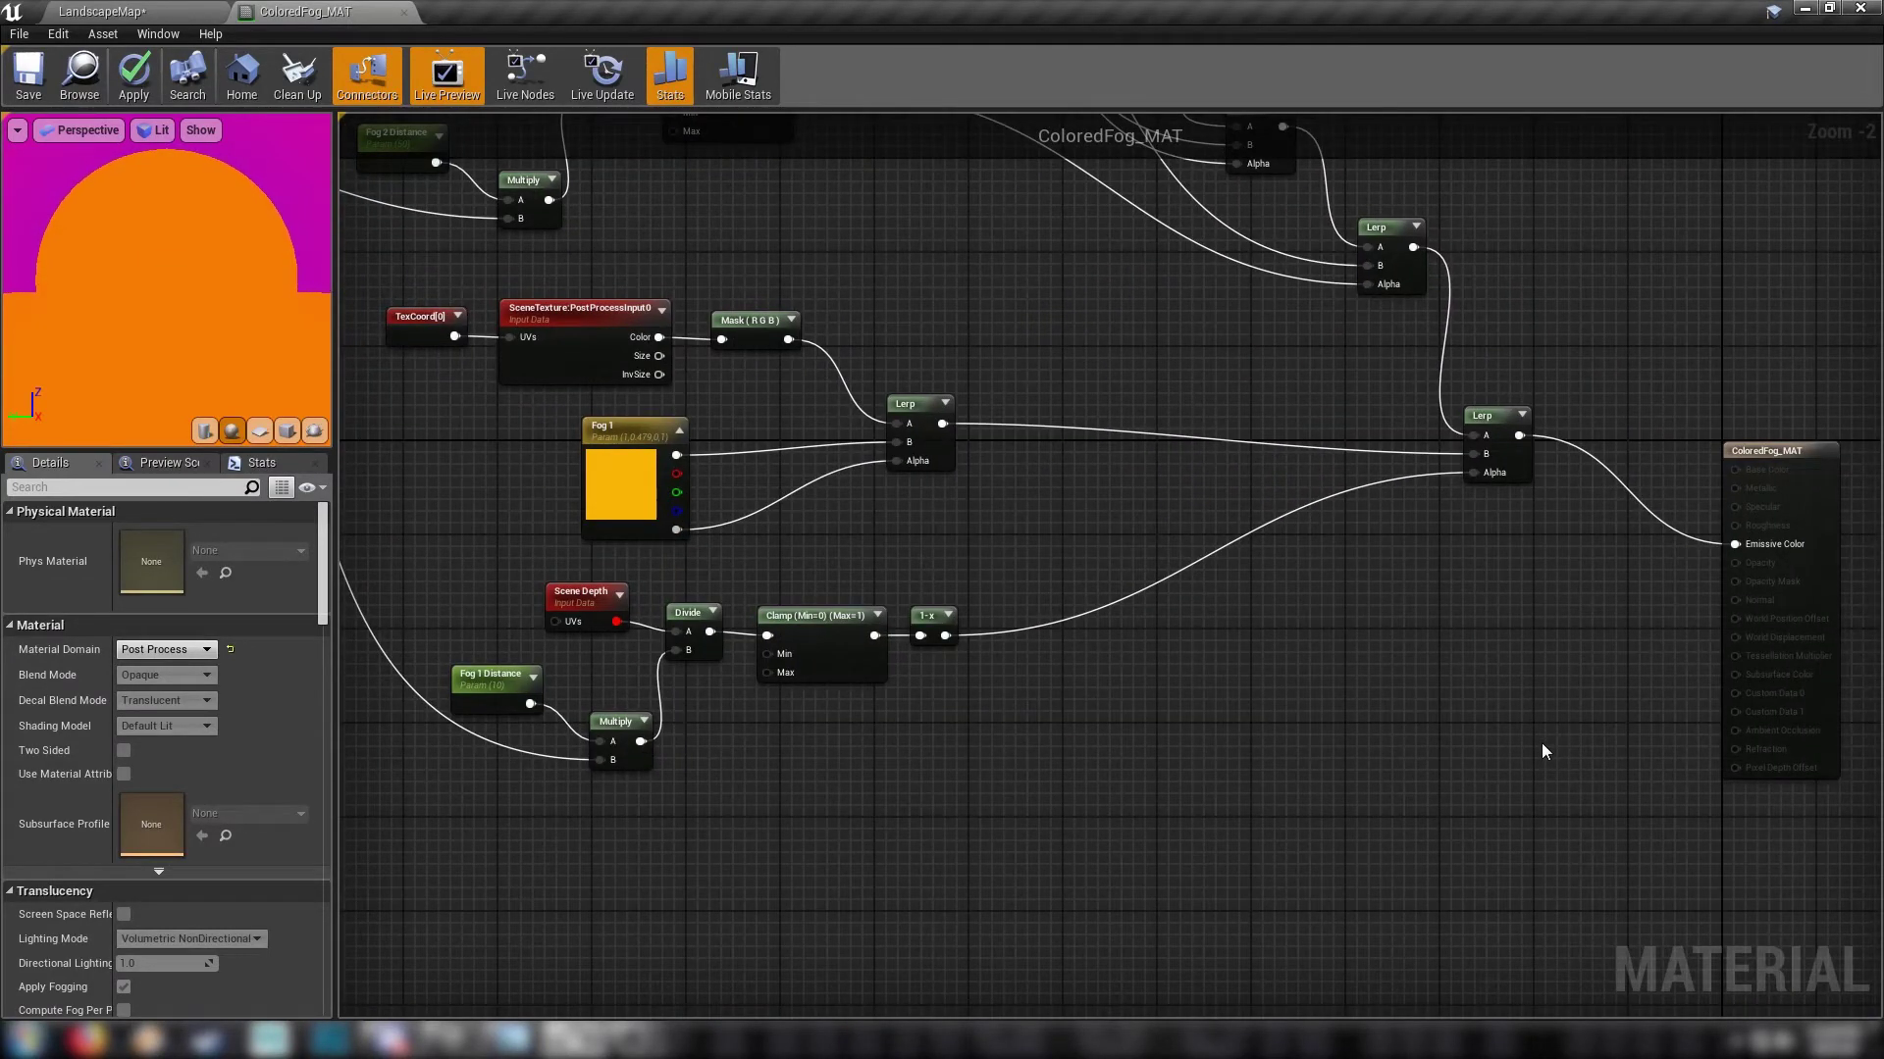
right_drag(1411, 628, 1370, 863)
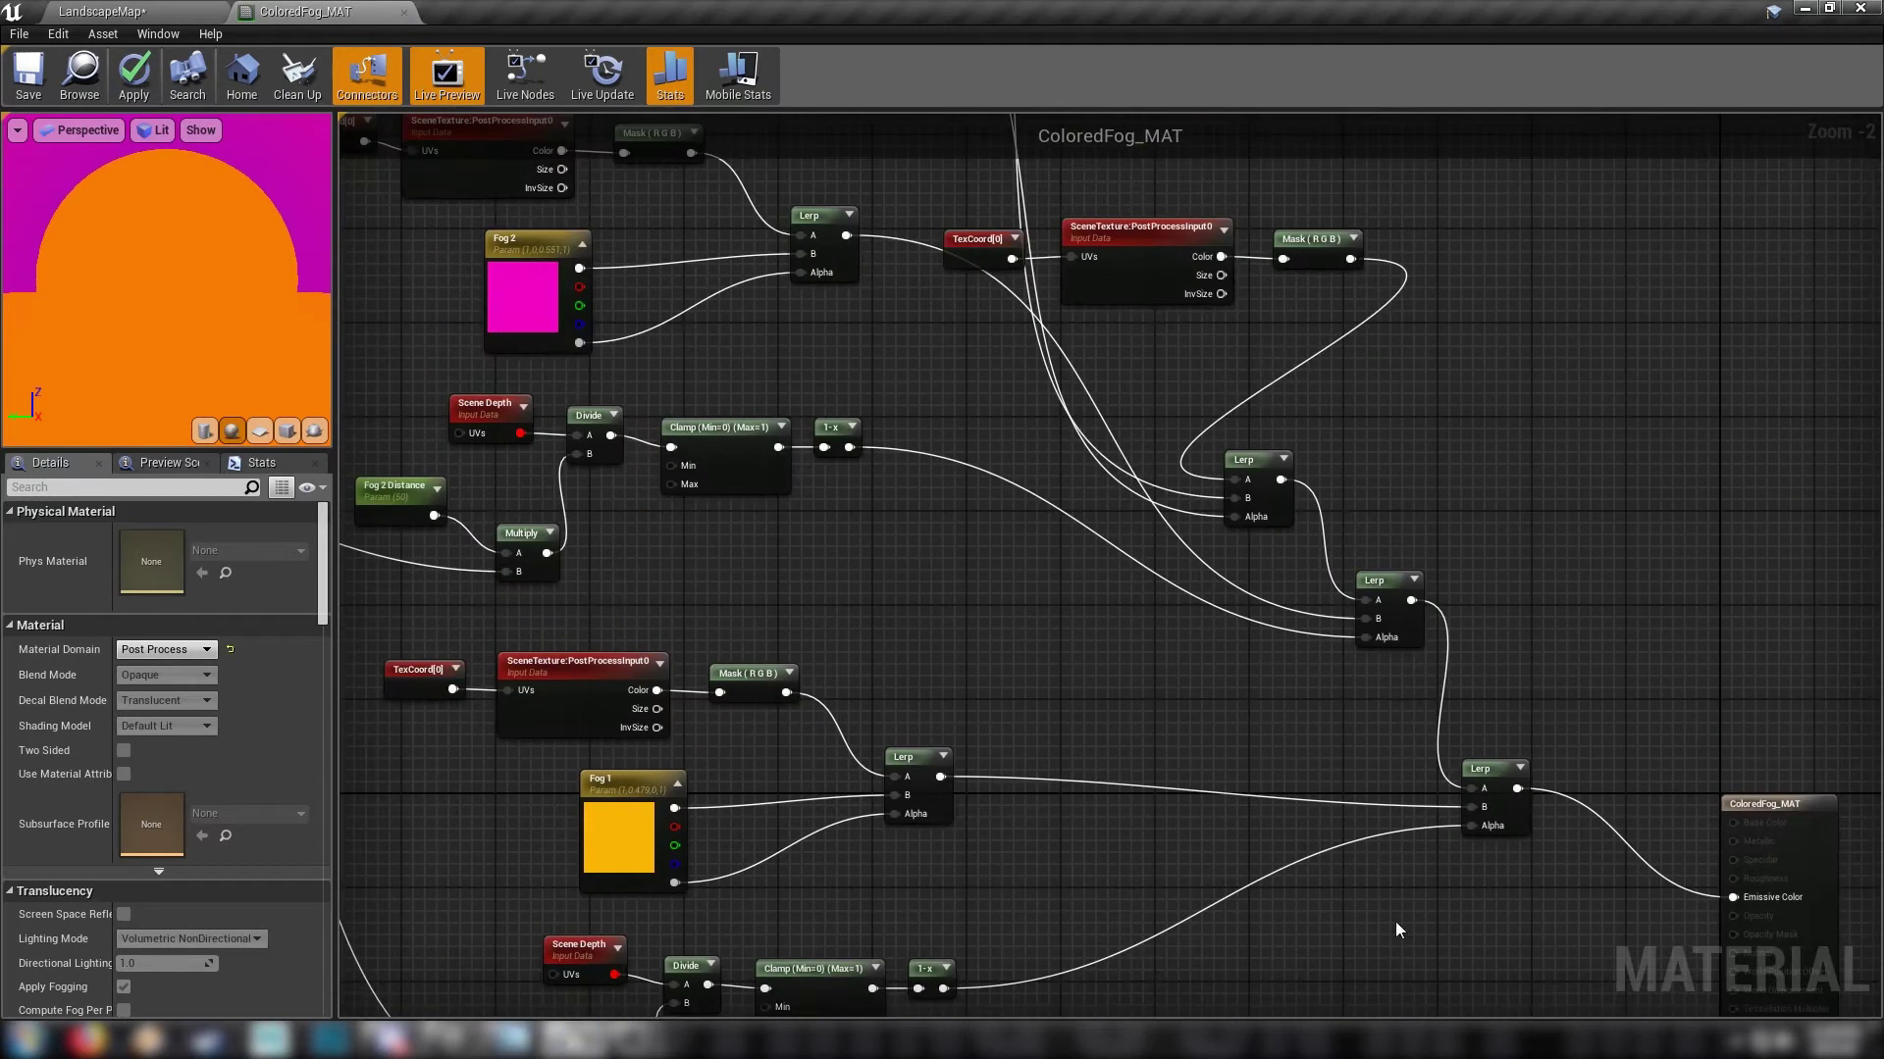
drag(949, 348, 1321, 261)
right_drag(951, 652, 1396, 339)
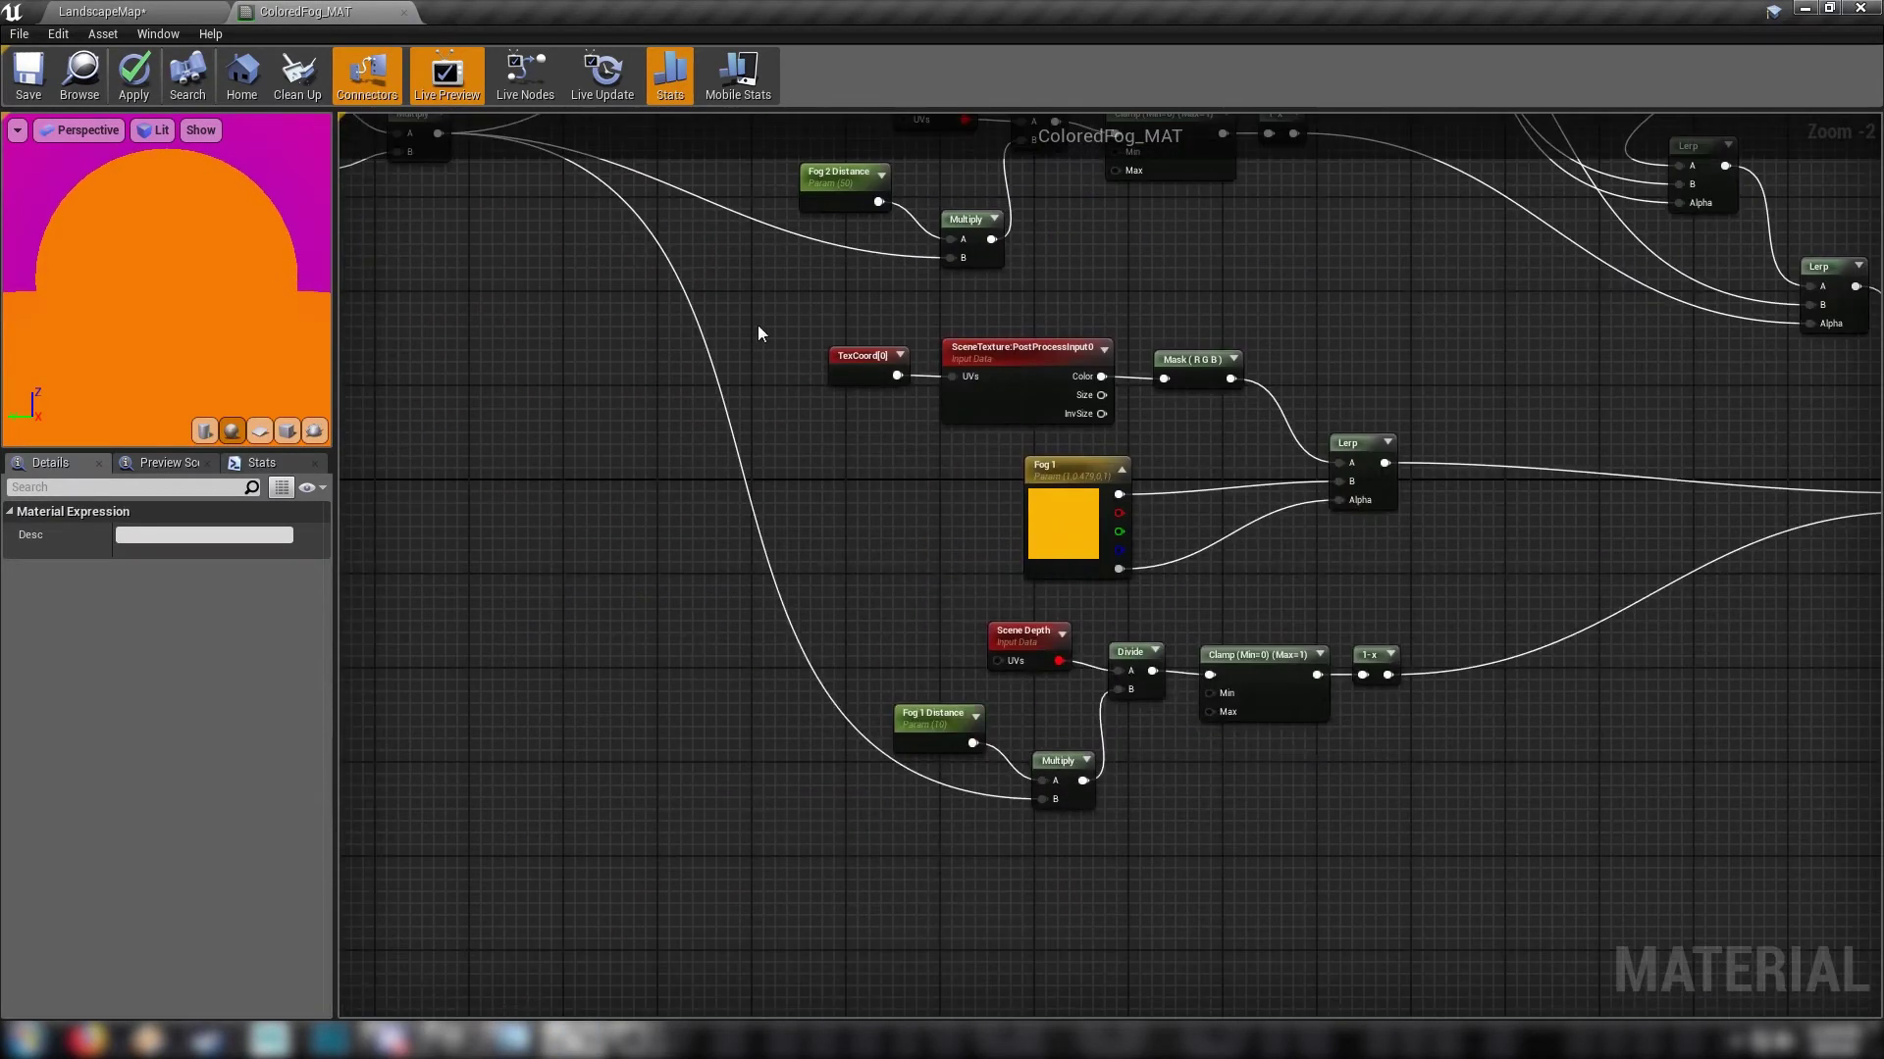
Step: Duplicate the Fog 1 colour branch, from TexCoord to its Lerp, and place the copy below the Fog 1 distance nodes
drag(757, 333, 1446, 573)
key(ctrl+c)
right_drag(1446, 573, 1258, 289)
key(ctrl+v)
right_drag(1305, 642, 1138, 454)
drag(1105, 593, 1246, 579)
Step: Add a Lerp before the material output, feeding the blending chain's result into A and its output into Emissive Color
click(1462, 388)
right_drag(1497, 350, 1233, 565)
click(1381, 351)
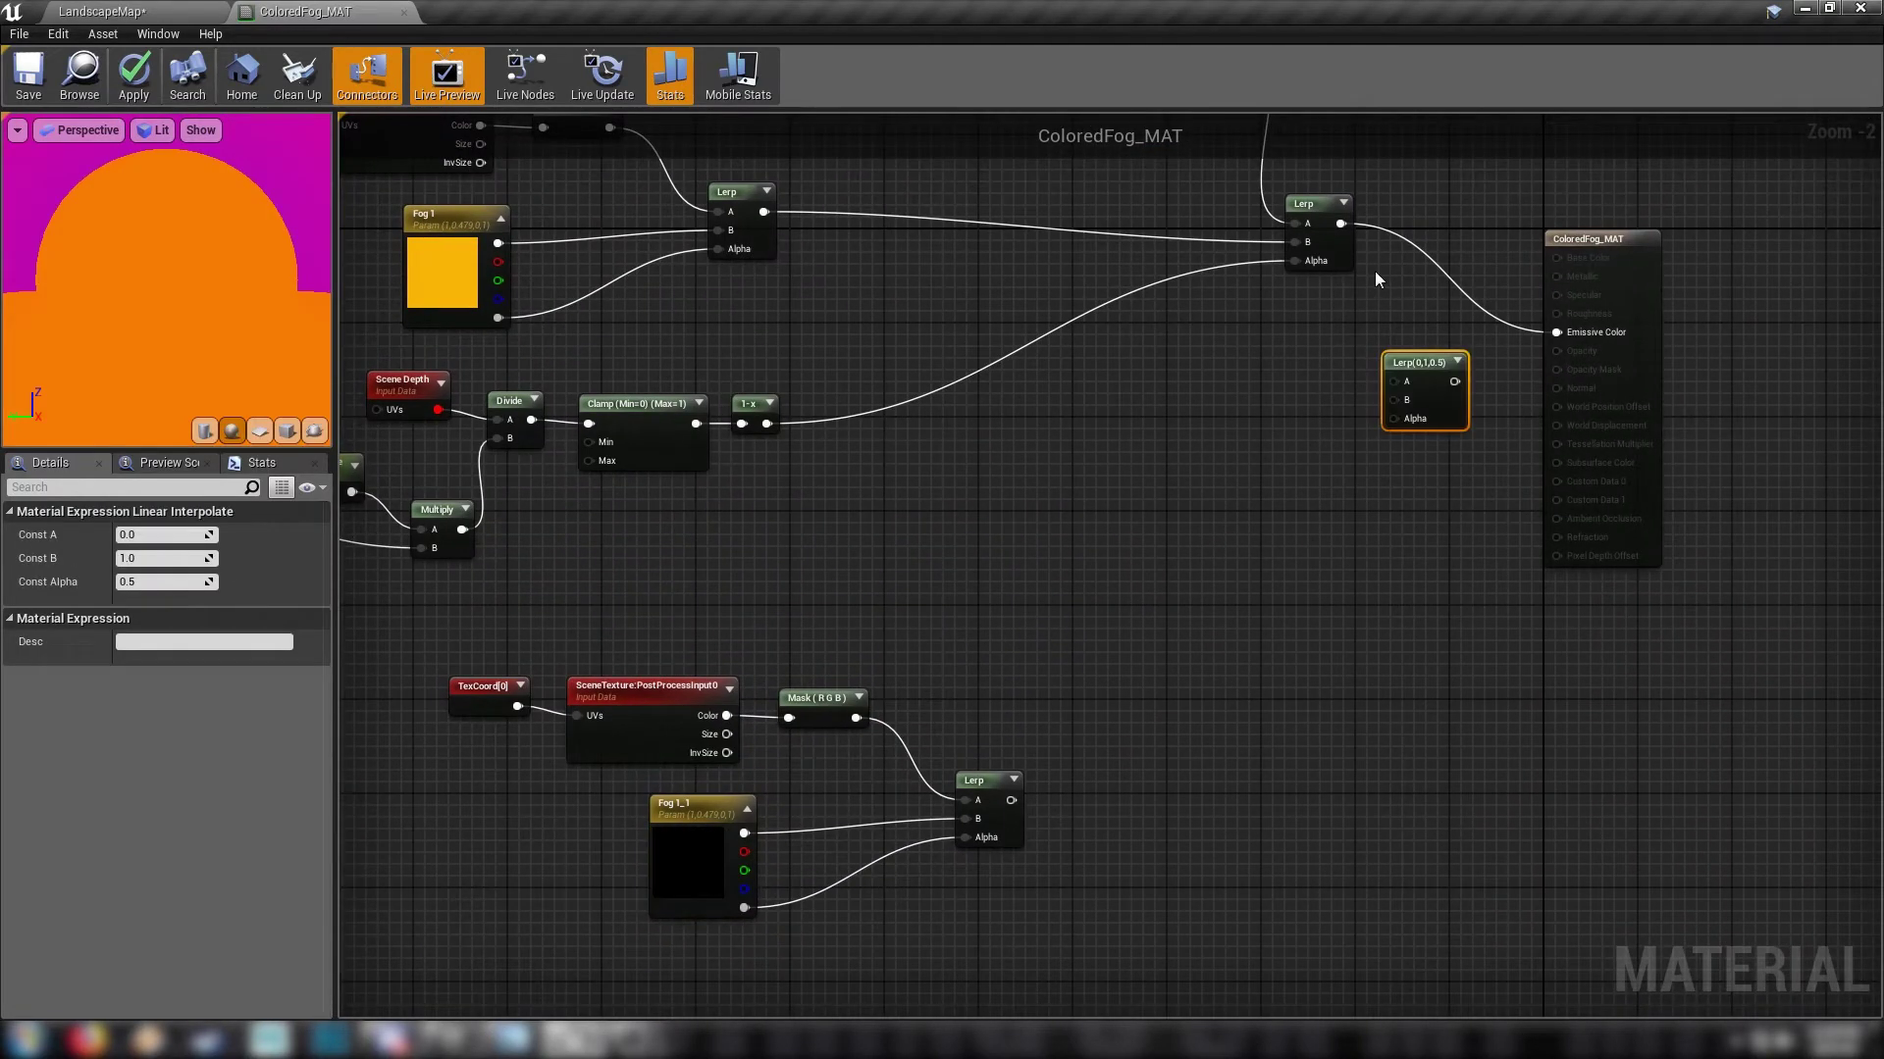
drag(1338, 223, 1354, 291)
drag(1404, 383, 1569, 336)
Step: Rename the copied colour parameter as Global Fog
click(1139, 587)
right_drag(832, 658, 1062, 499)
right_drag(1094, 780, 1151, 725)
click(982, 595)
click(982, 595)
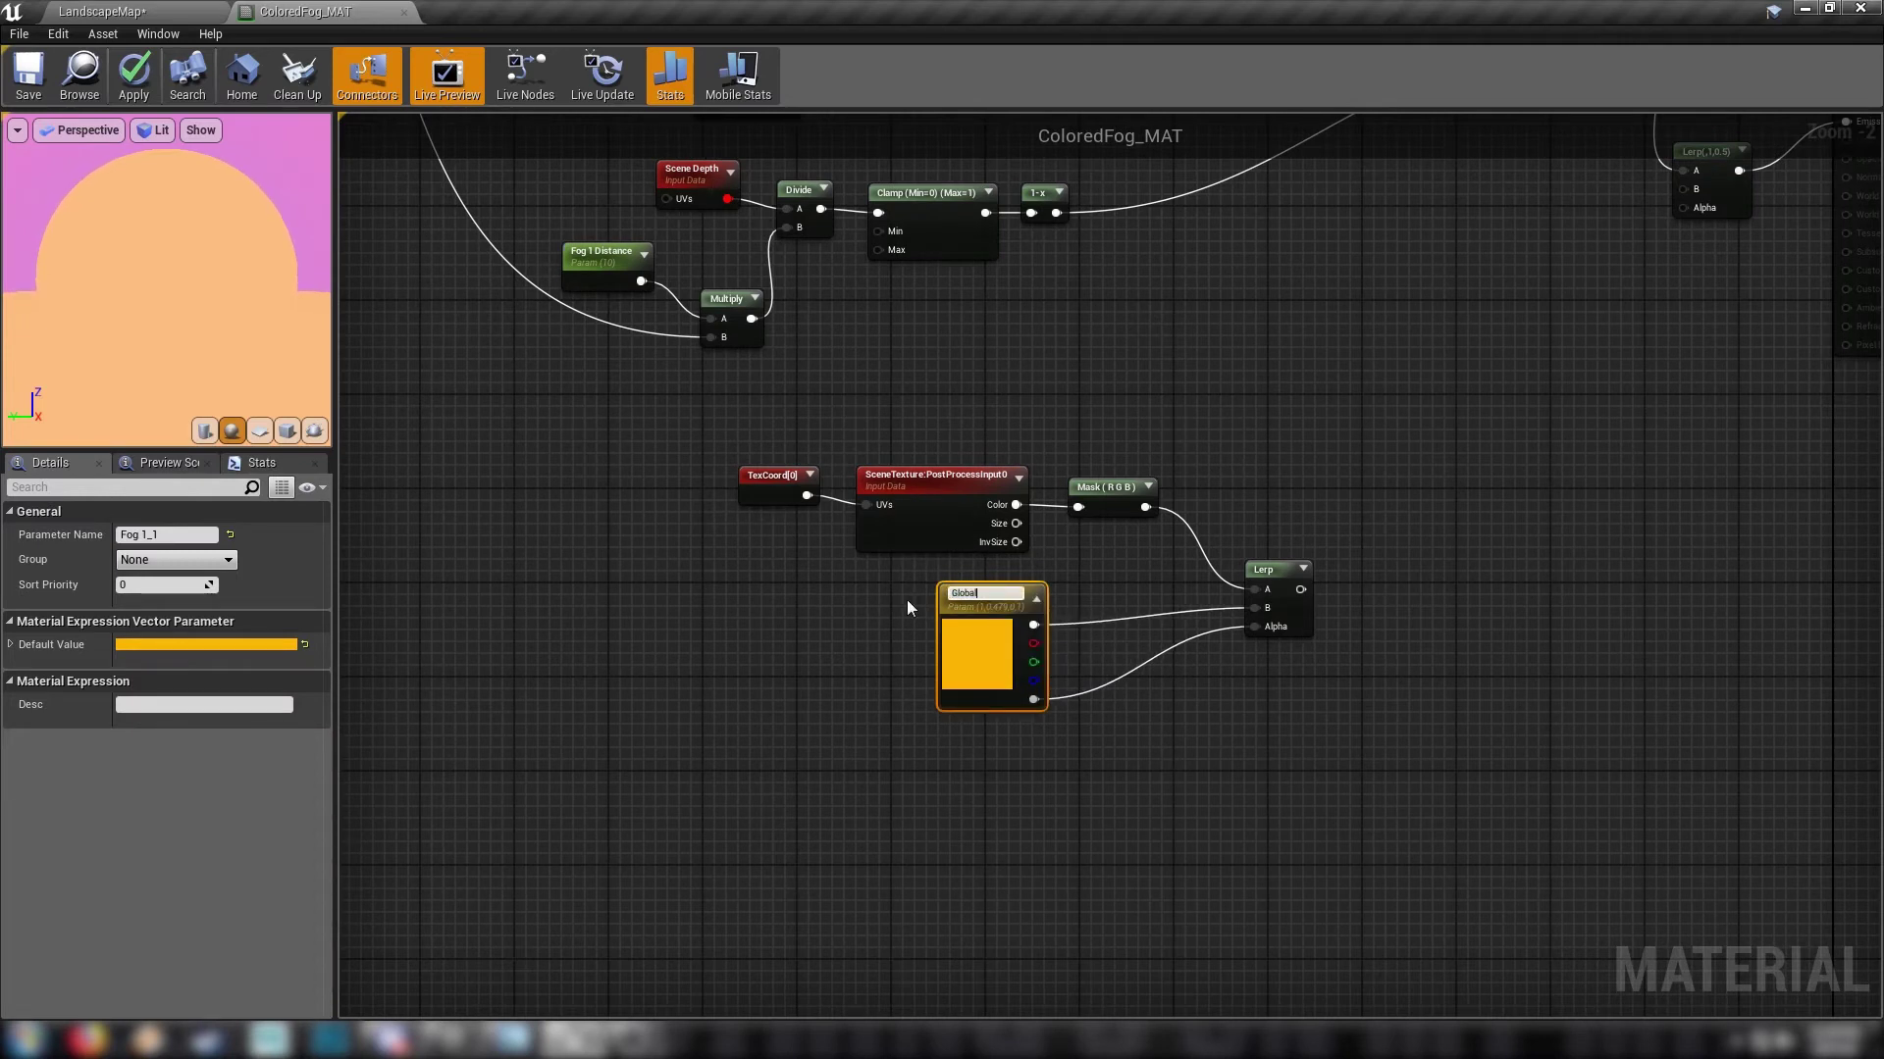
text(Global Fog)
key(Return)
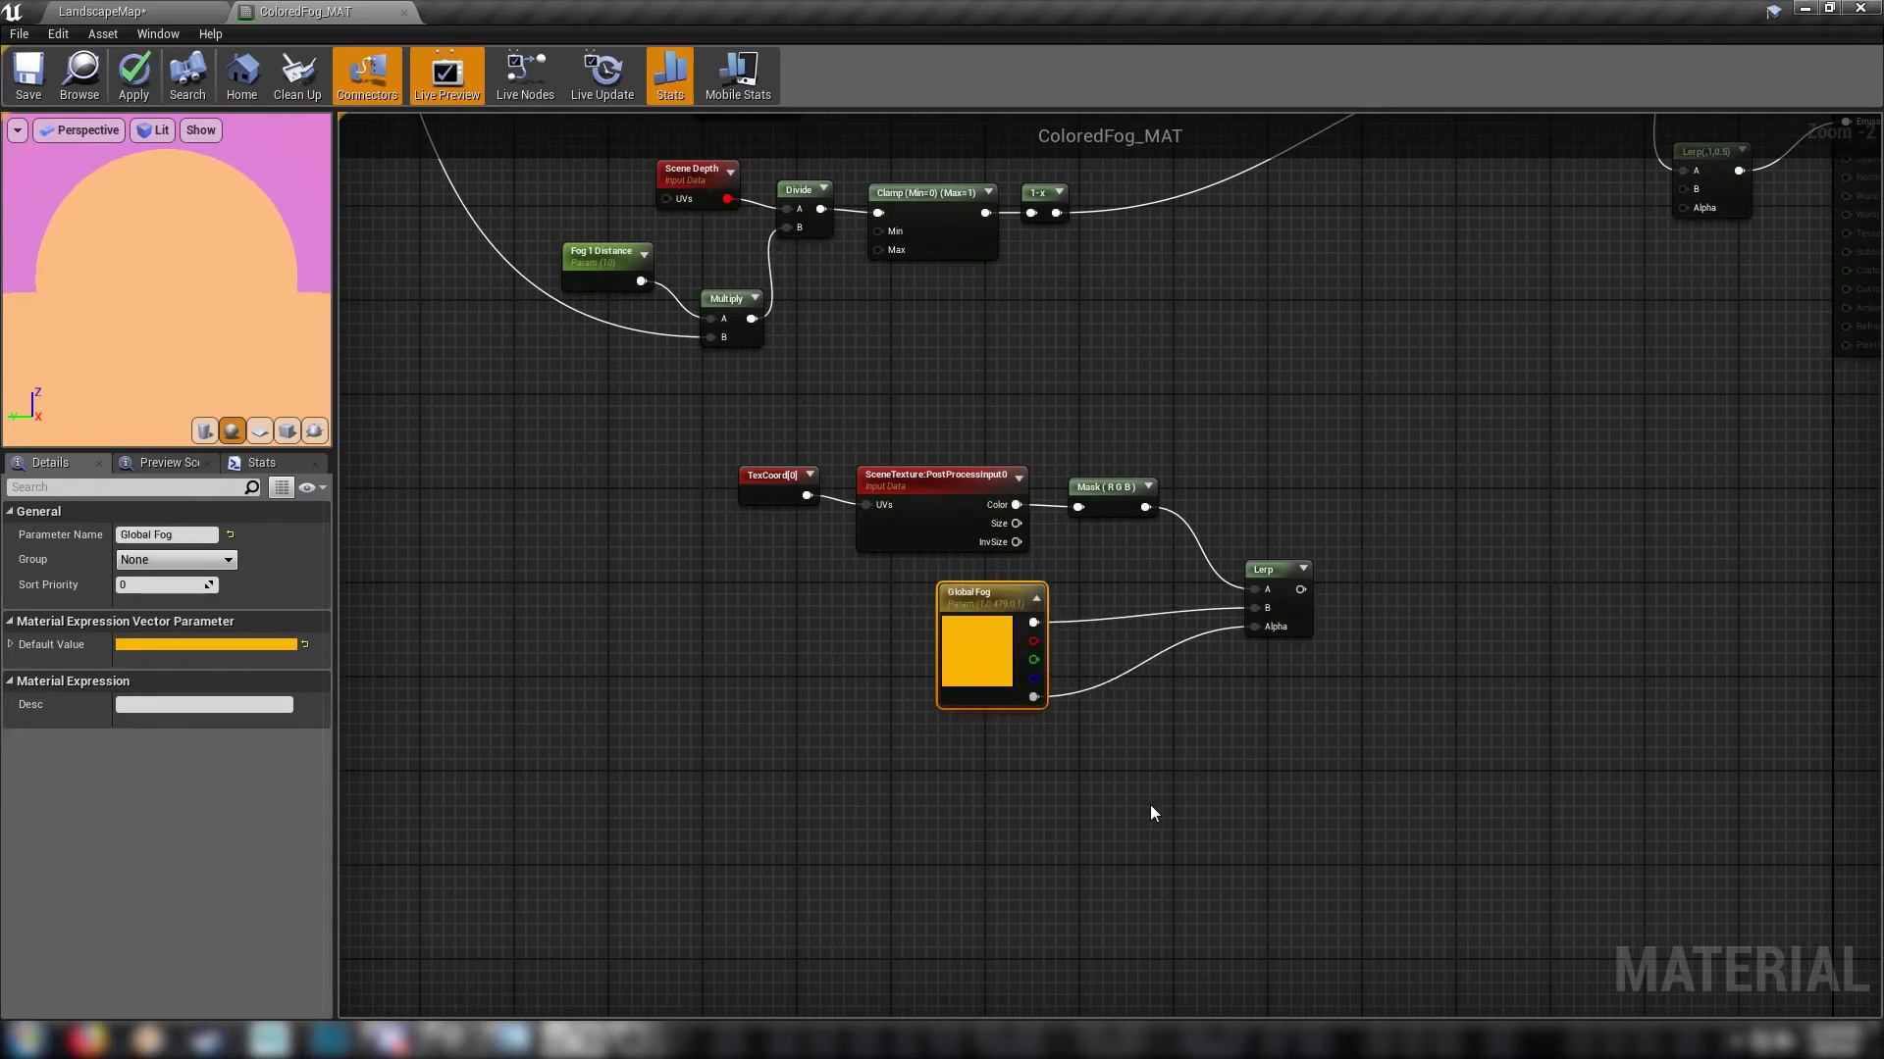
click(1149, 814)
right_drag(1150, 814, 1101, 841)
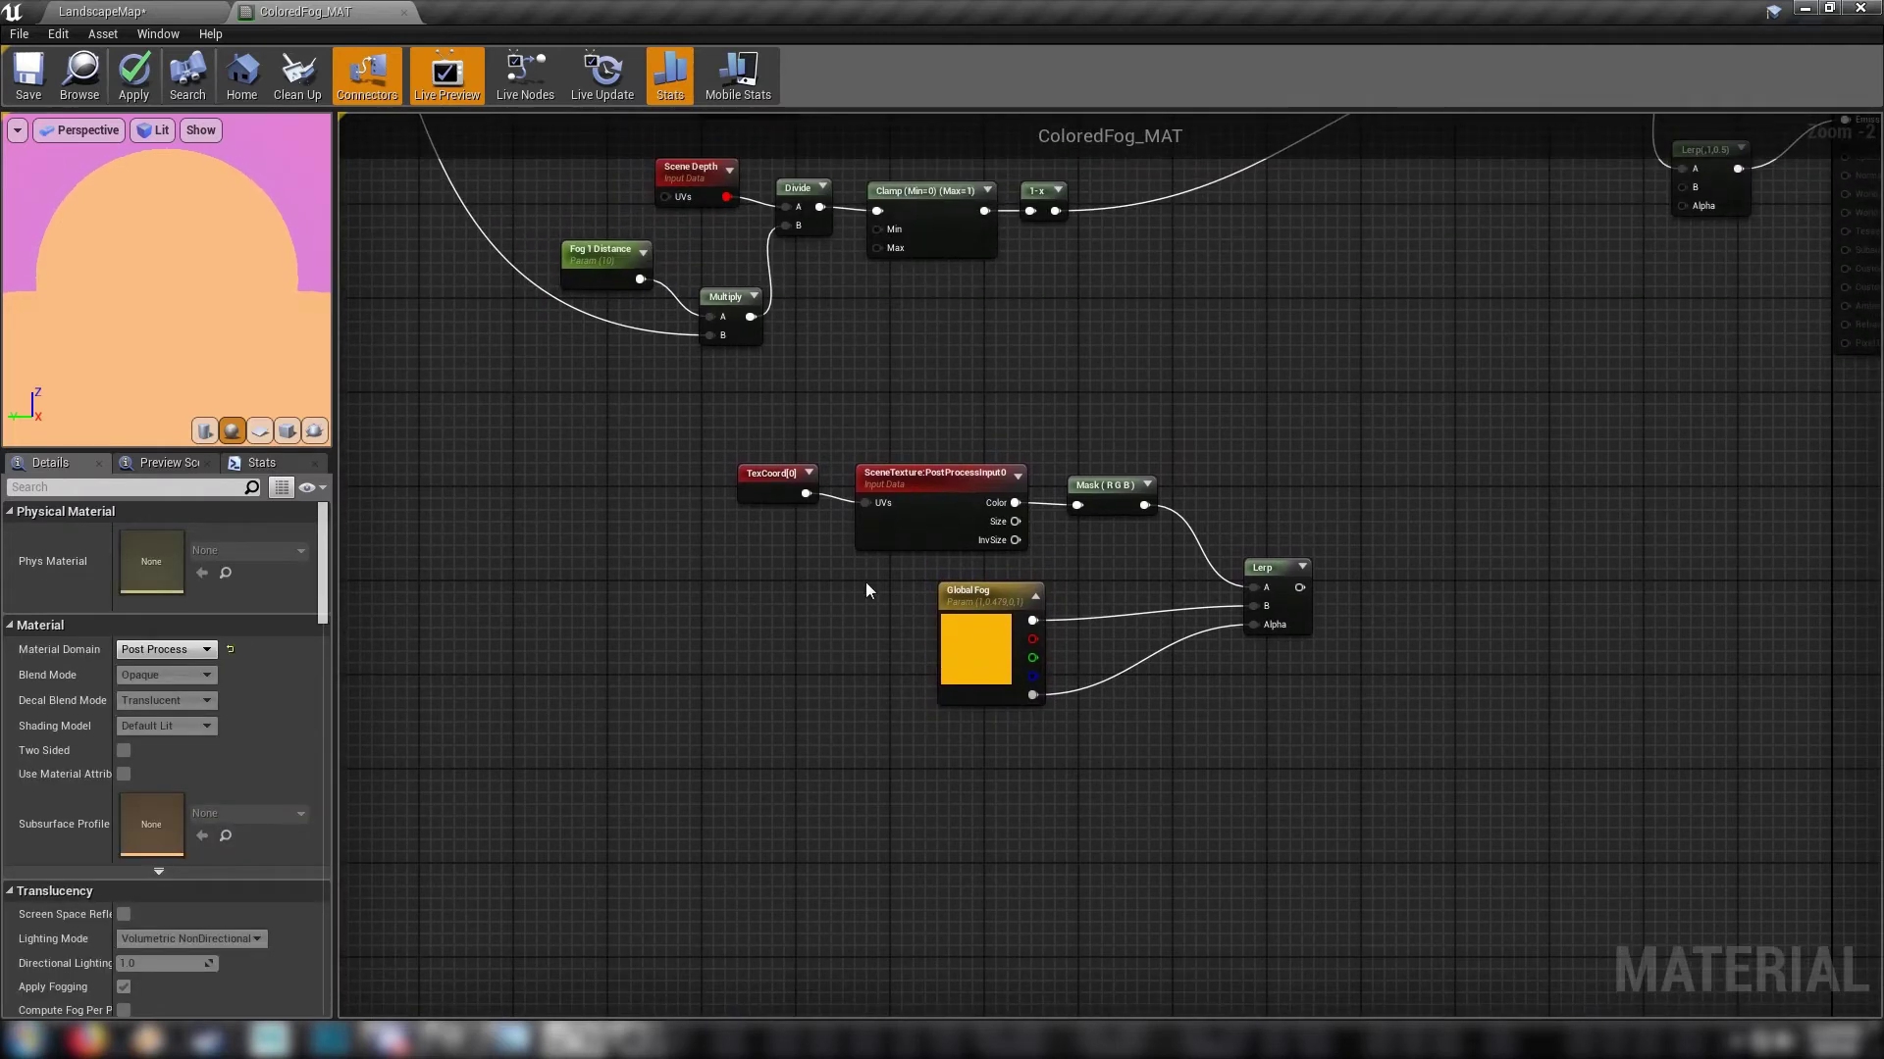
Step: Duplicate the Fog 1 distance nodes, from Scene Depth to 1-x, and place the copy below the Global Fog parameter
right_drag(866, 661, 858, 725)
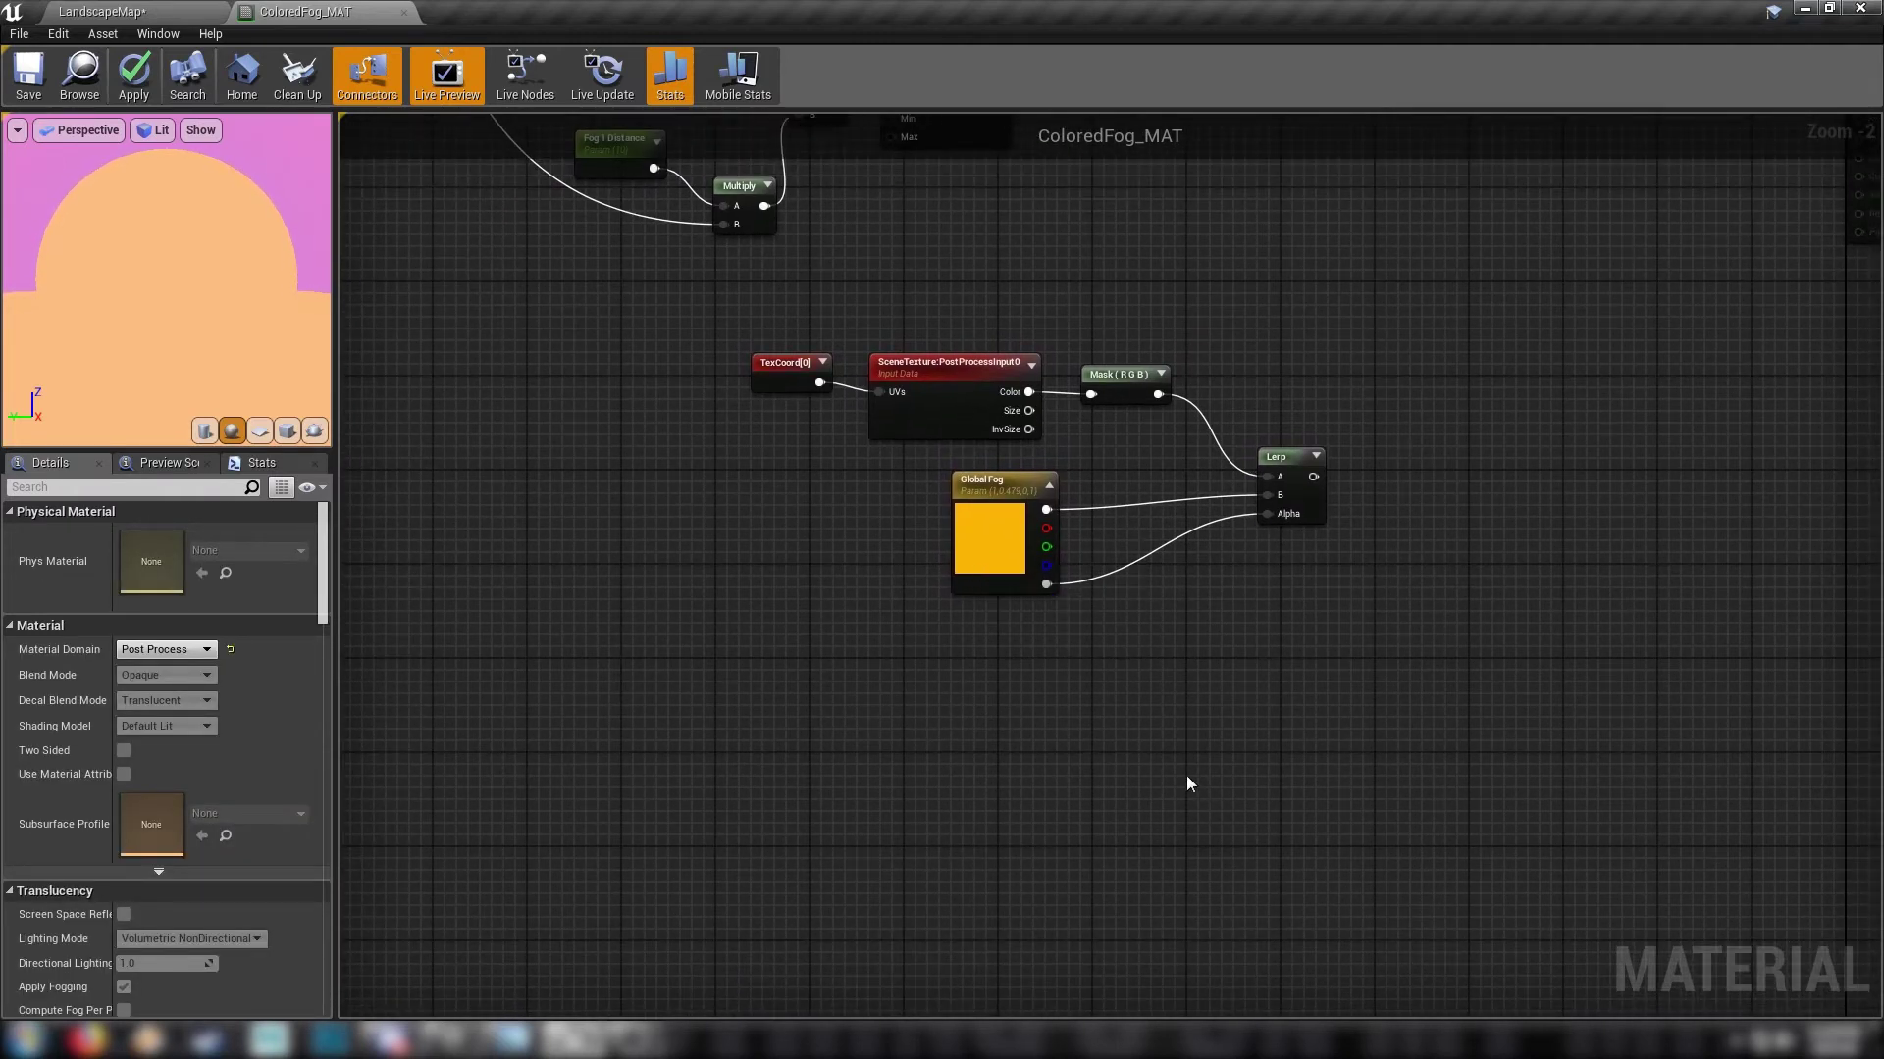
right_drag(1186, 783, 859, 755)
drag(833, 492, 1356, 660)
right_drag(1355, 660, 1174, 323)
key(ctrl+c)
key(ctrl+v)
drag(888, 793, 1103, 714)
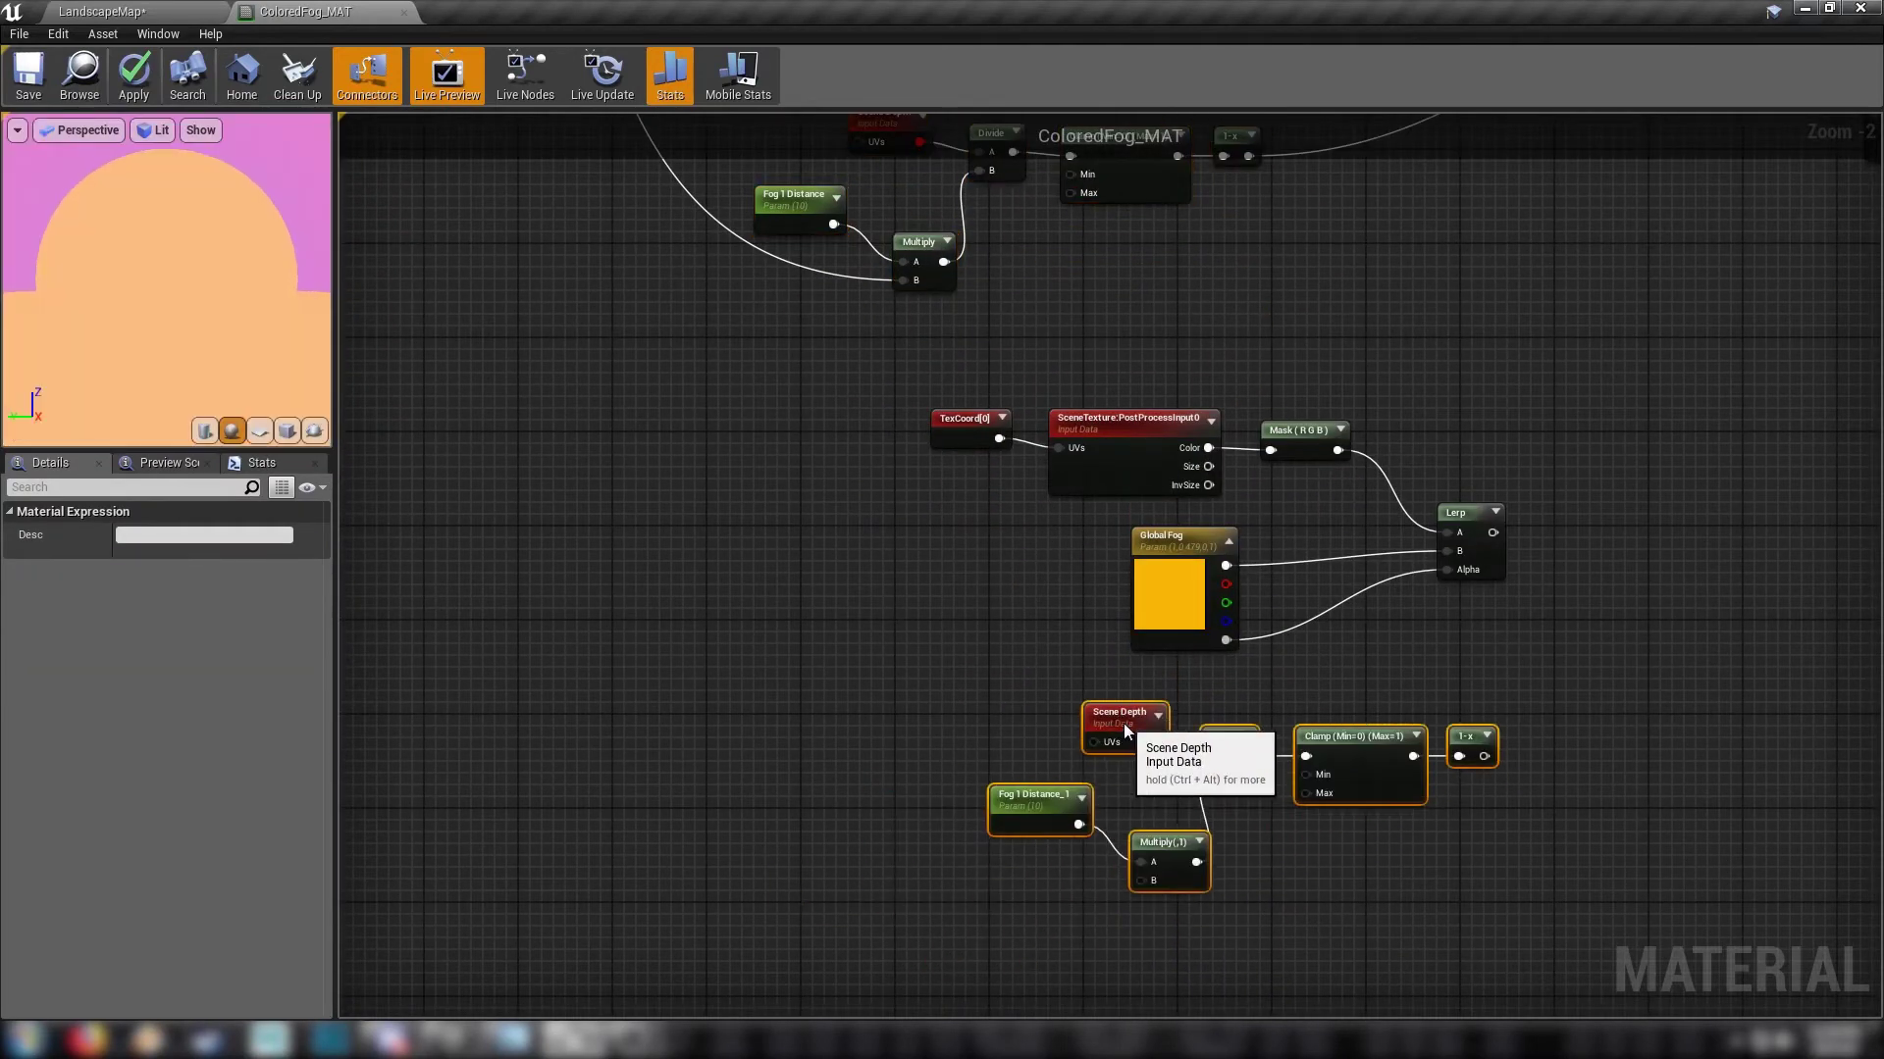
Step: Rename the copied distance parameter as Global Distance
click(973, 744)
right_drag(973, 744, 868, 678)
click(900, 748)
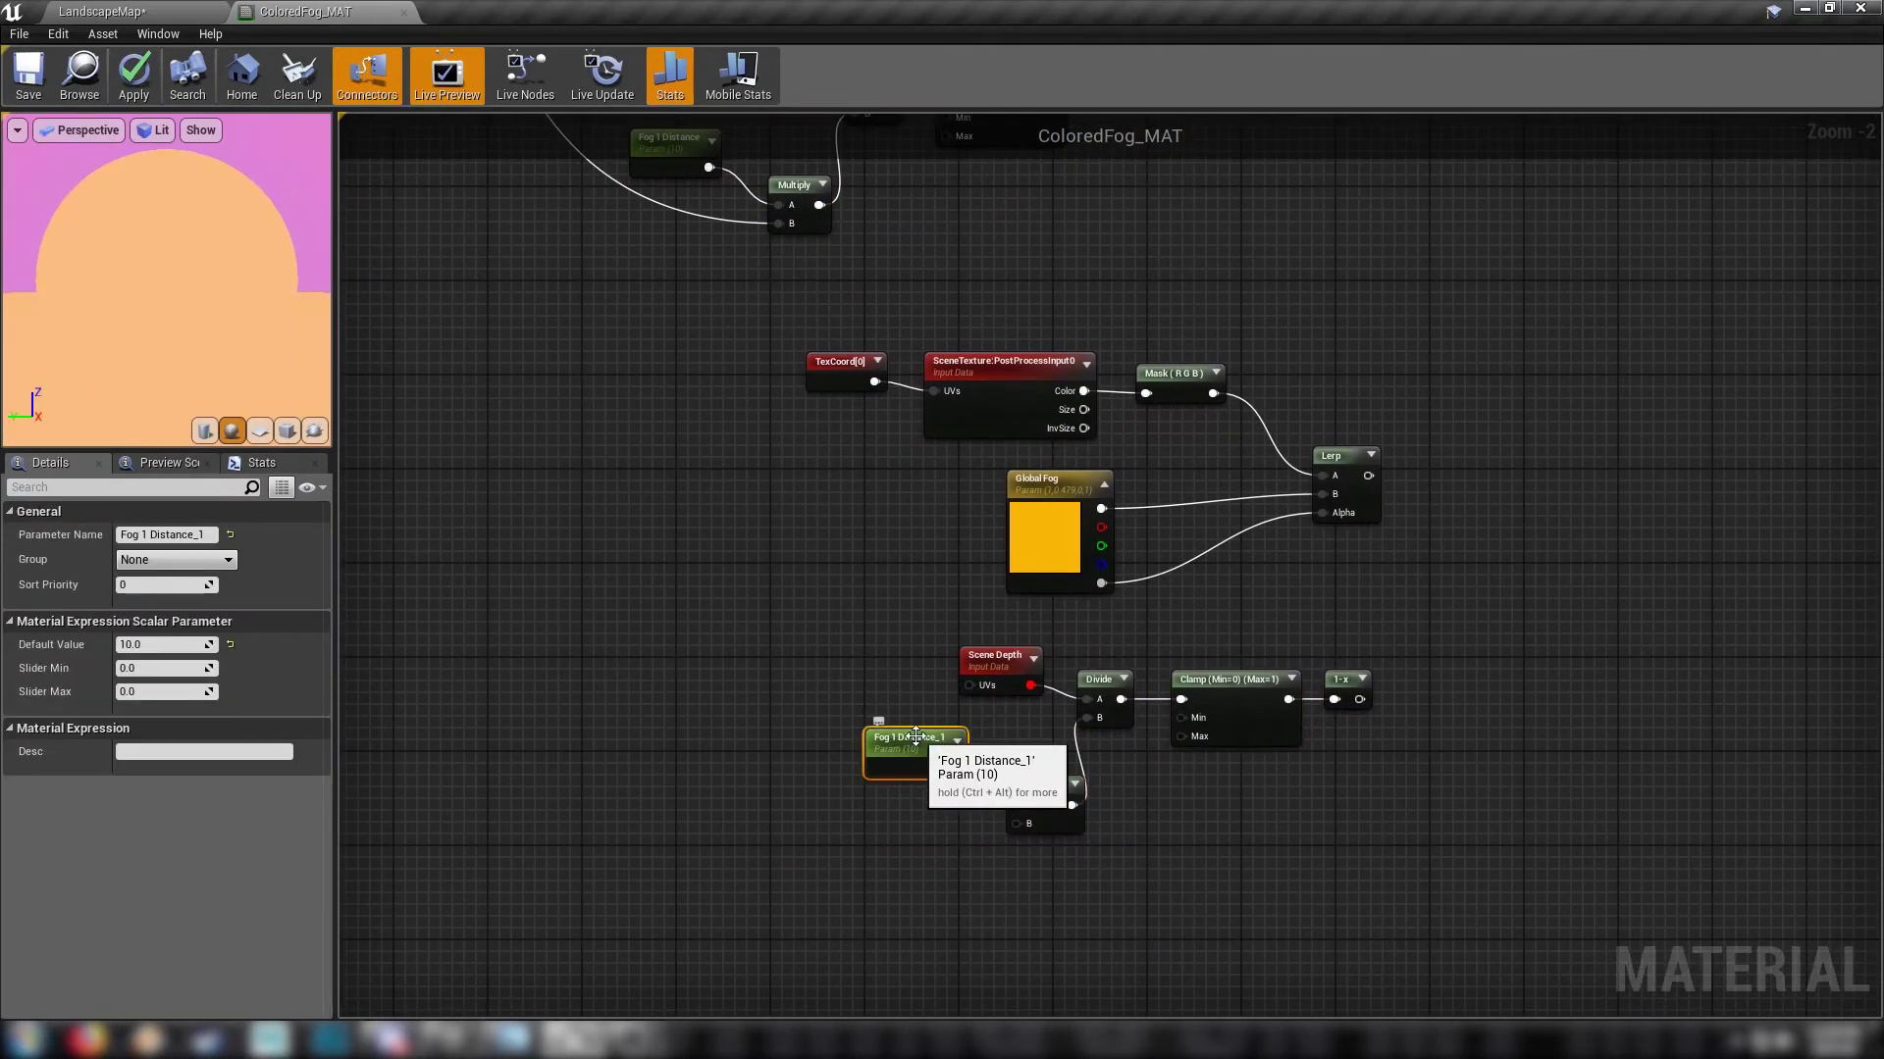
double_click(915, 737)
text(G)
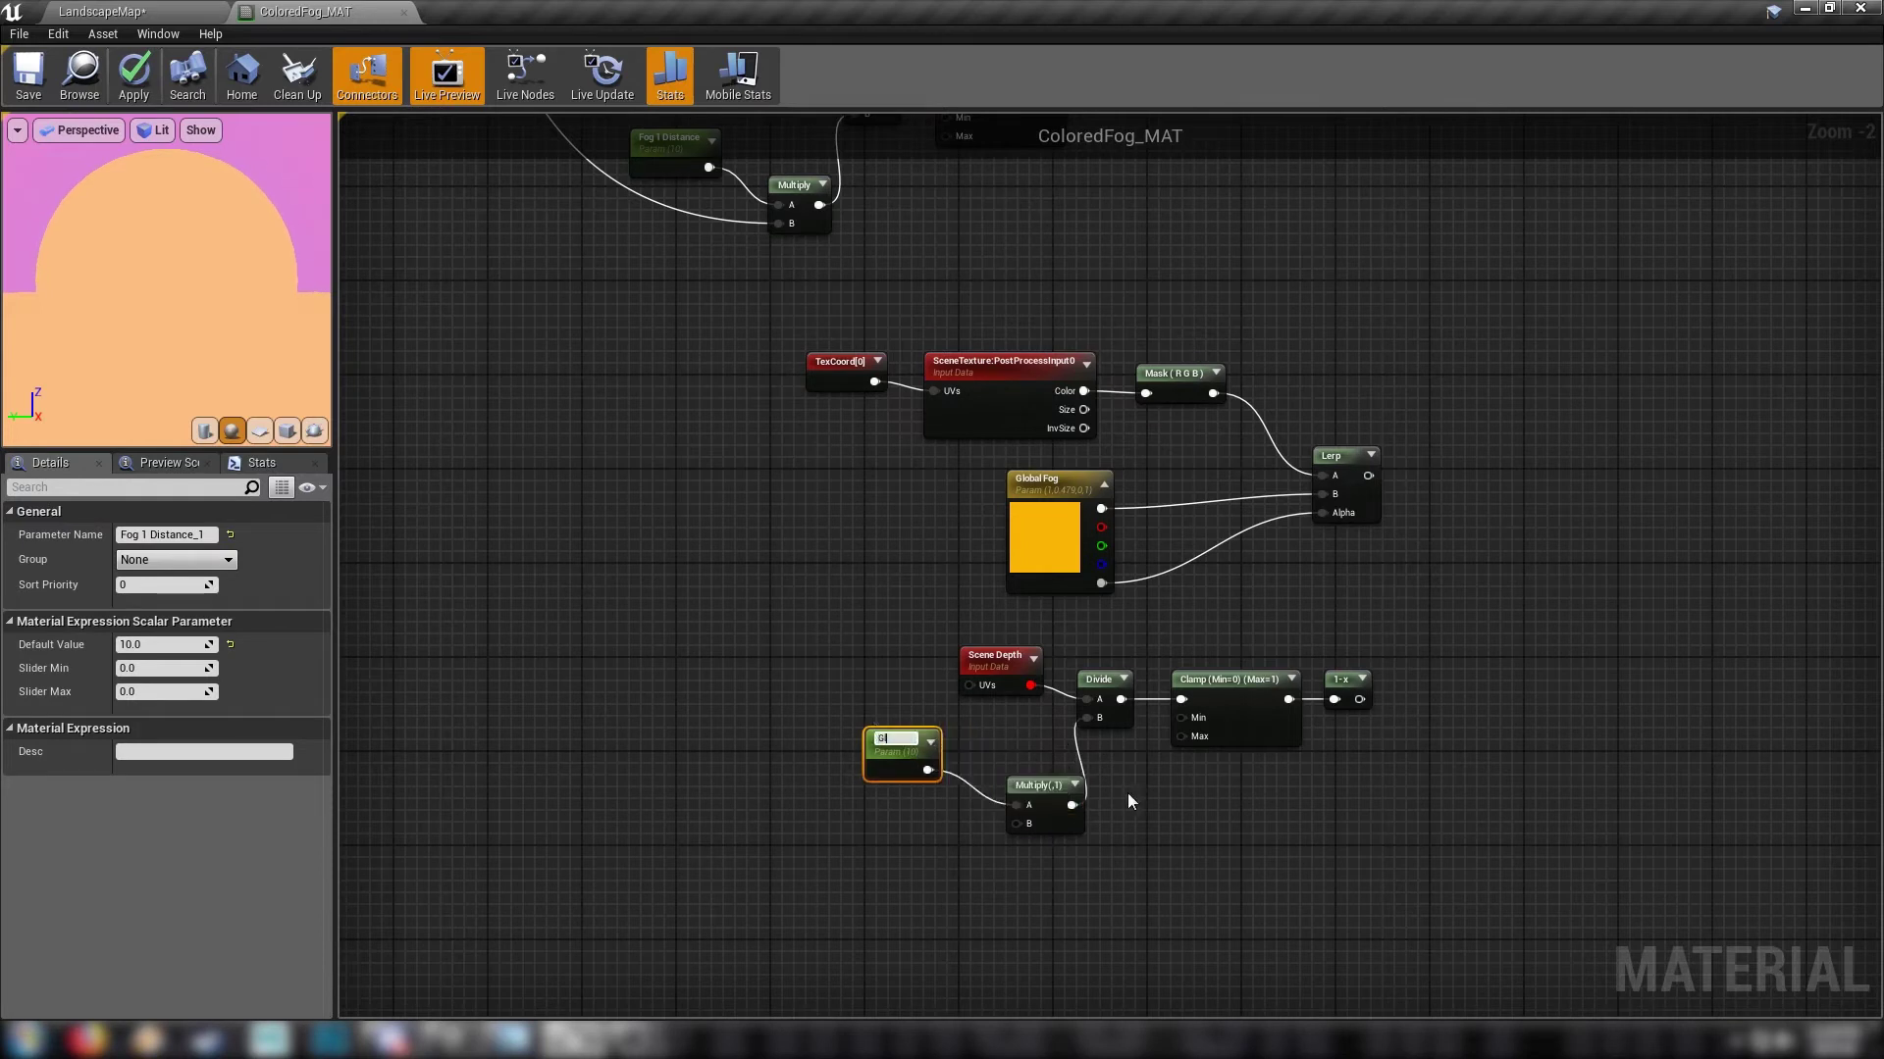
text(lobal Distance)
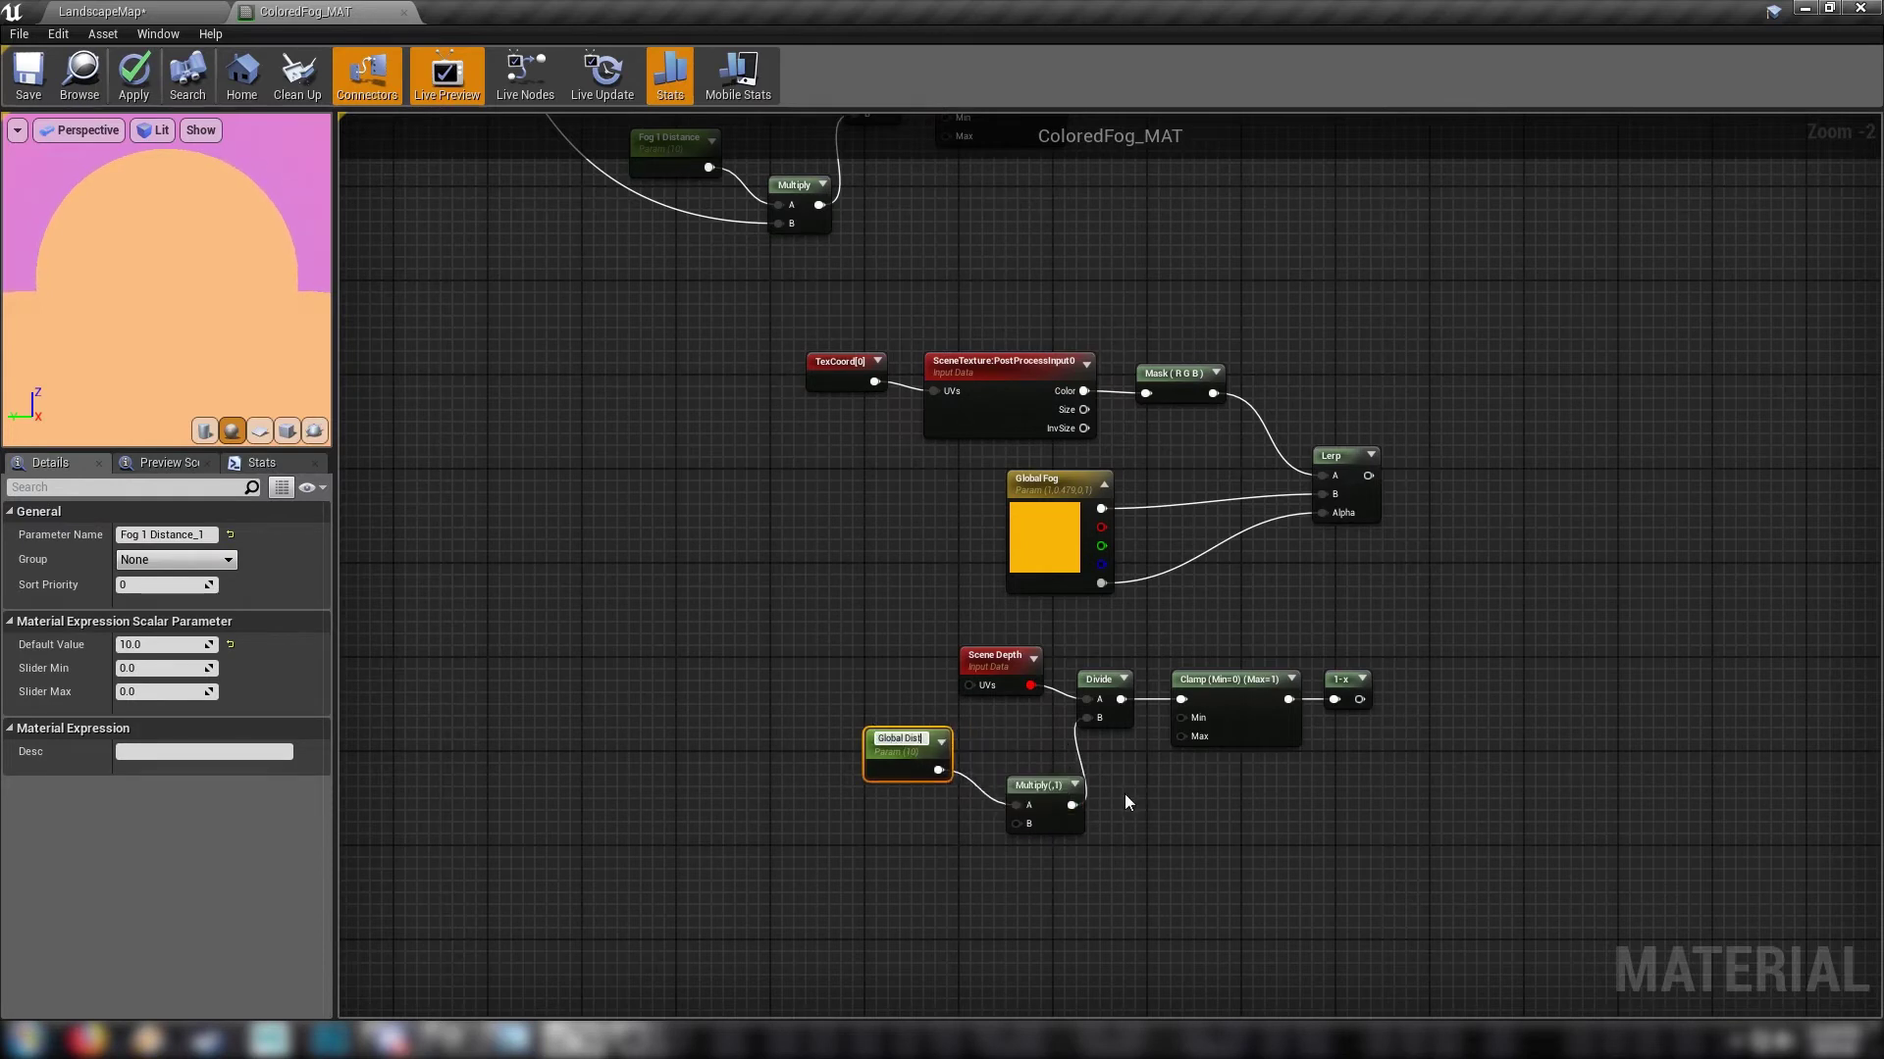
key(Return)
click(1203, 812)
right_drag(1203, 812, 1064, 793)
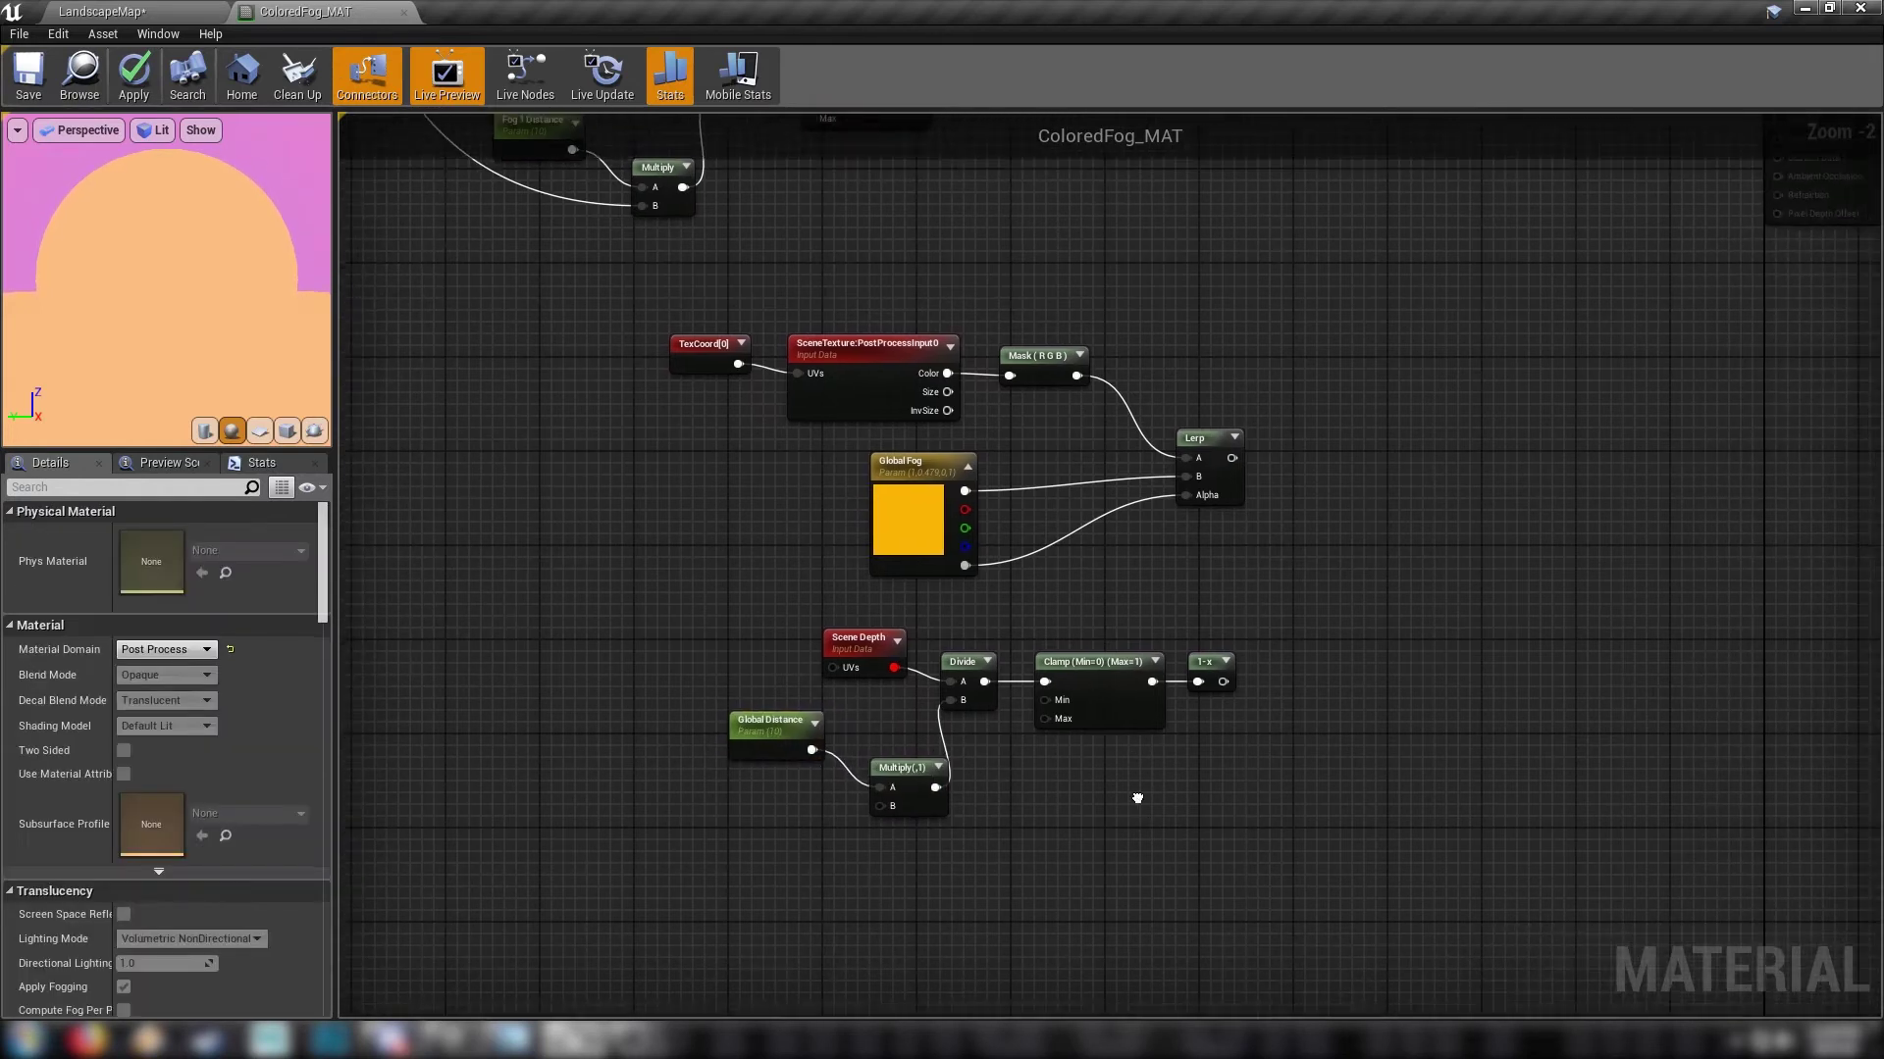
Step: Set the Global Distance parameter's default value to 30
click(767, 724)
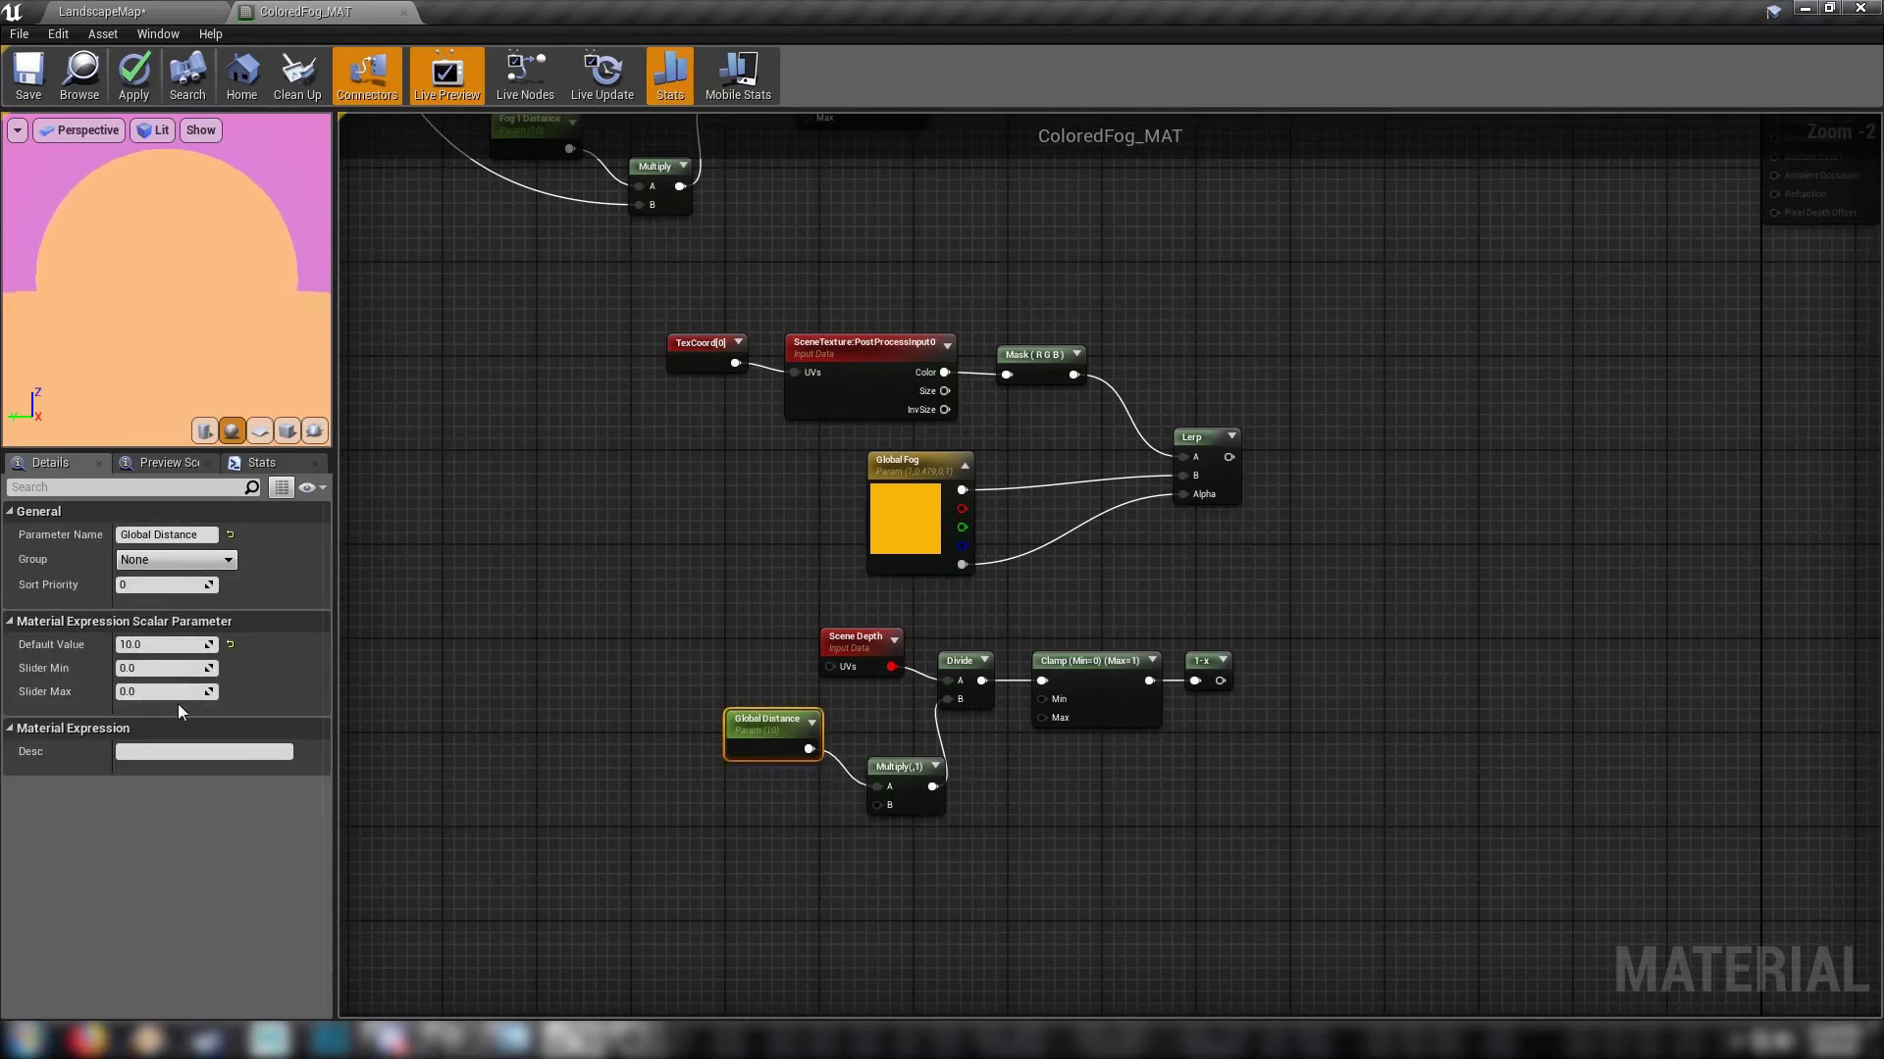
click(146, 646)
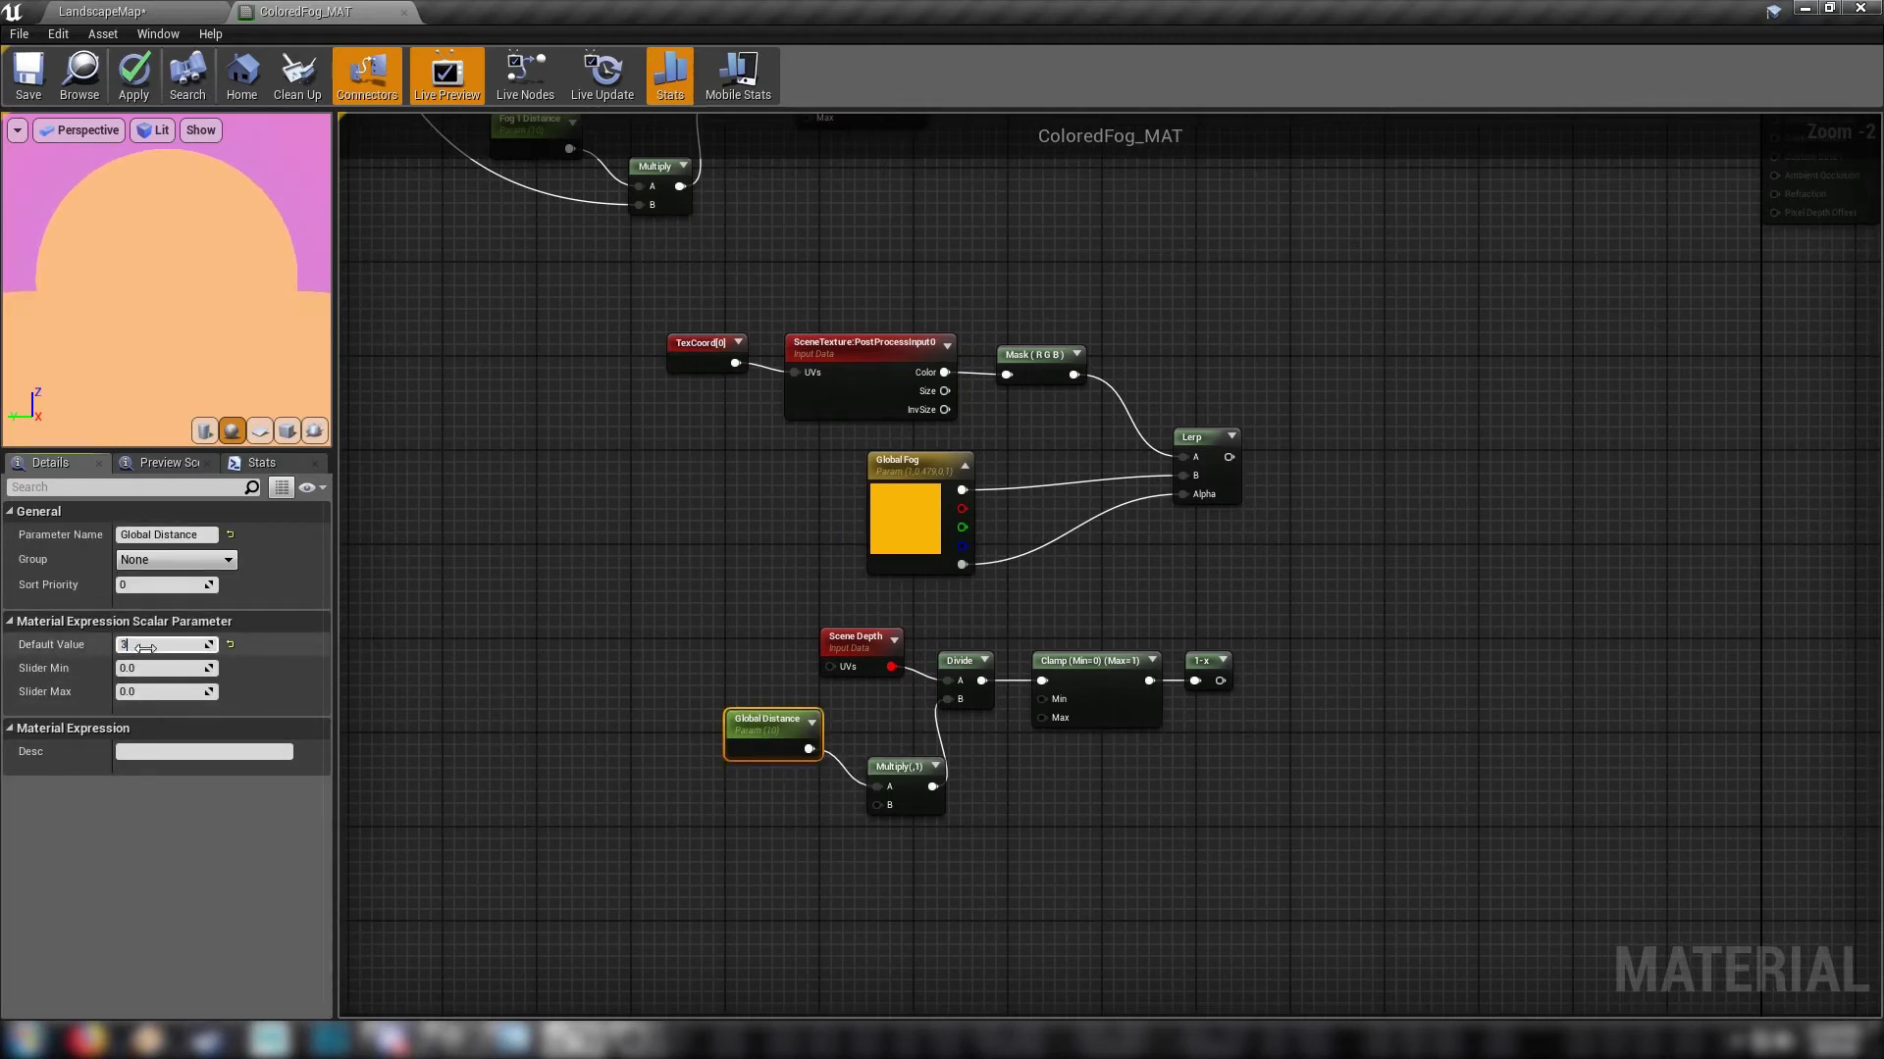
text(30)
key(Return)
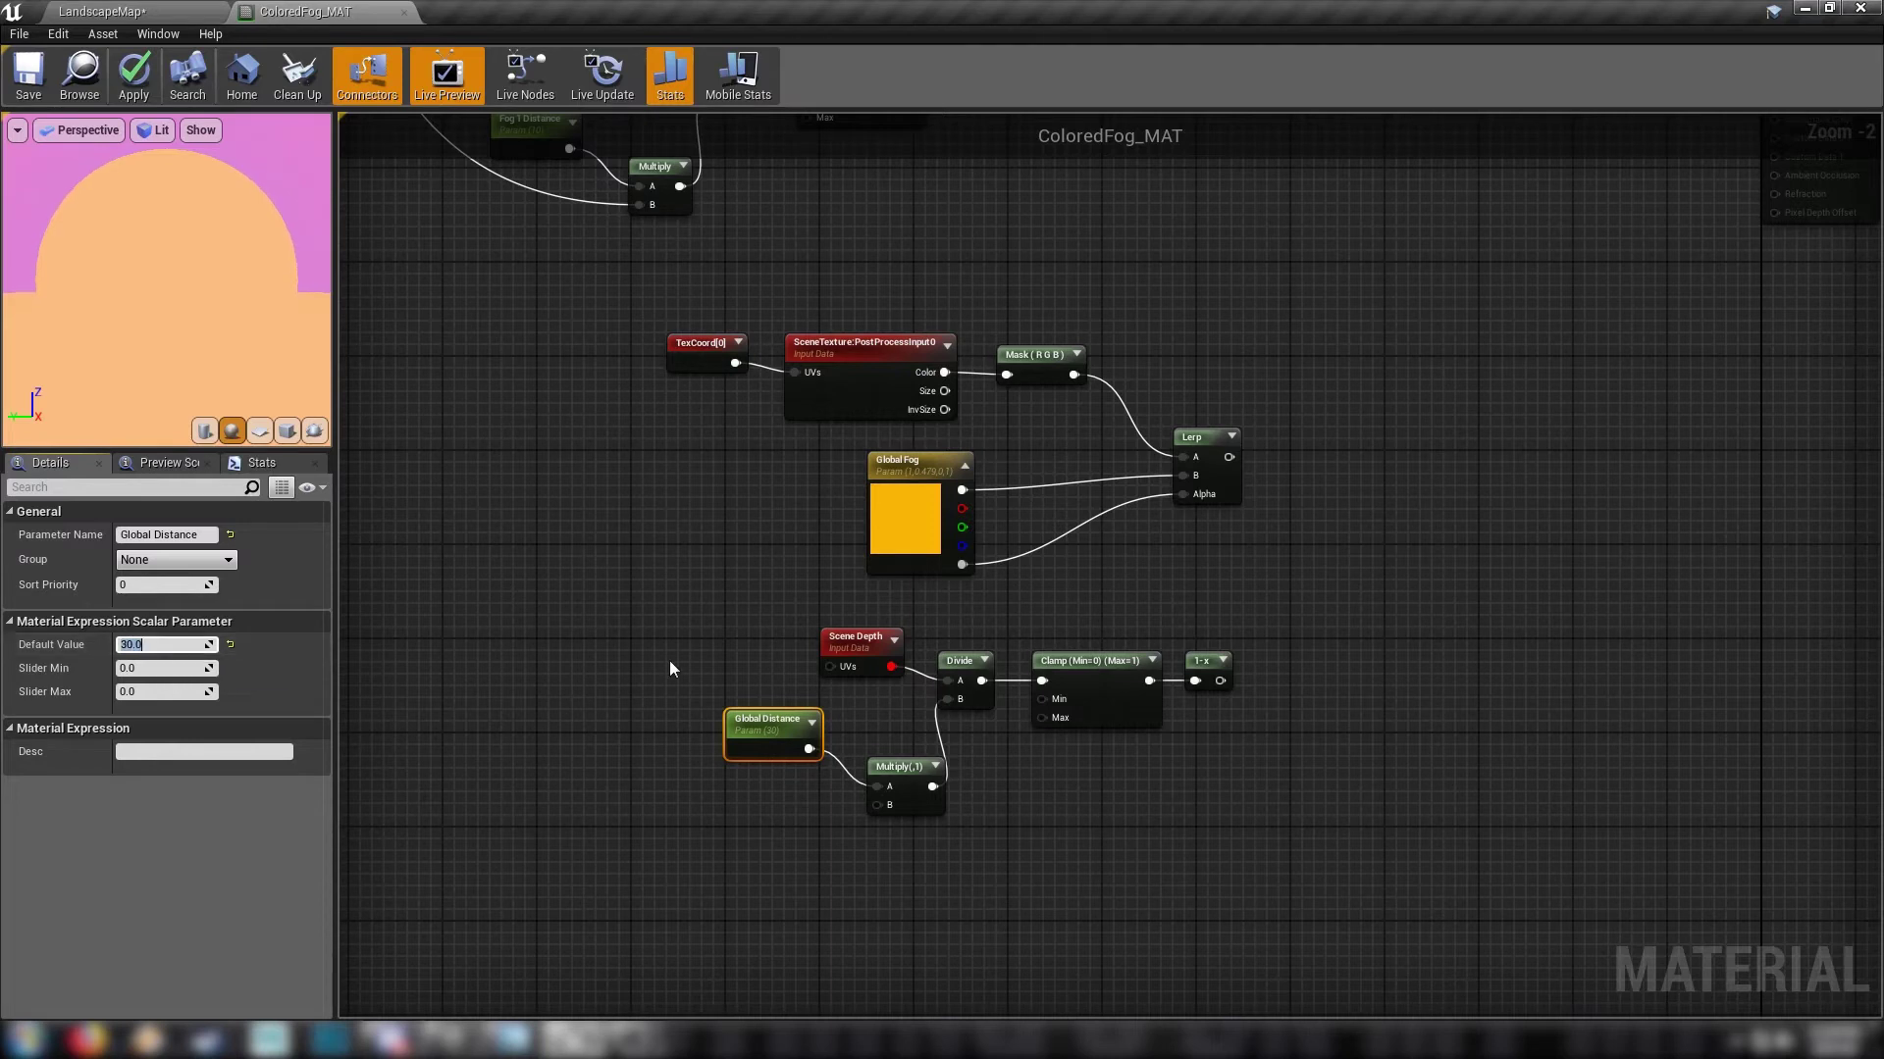
click(673, 669)
Step: Delete the 1-x node after the Clamp in the global distance branch
right_drag(1159, 626, 932, 663)
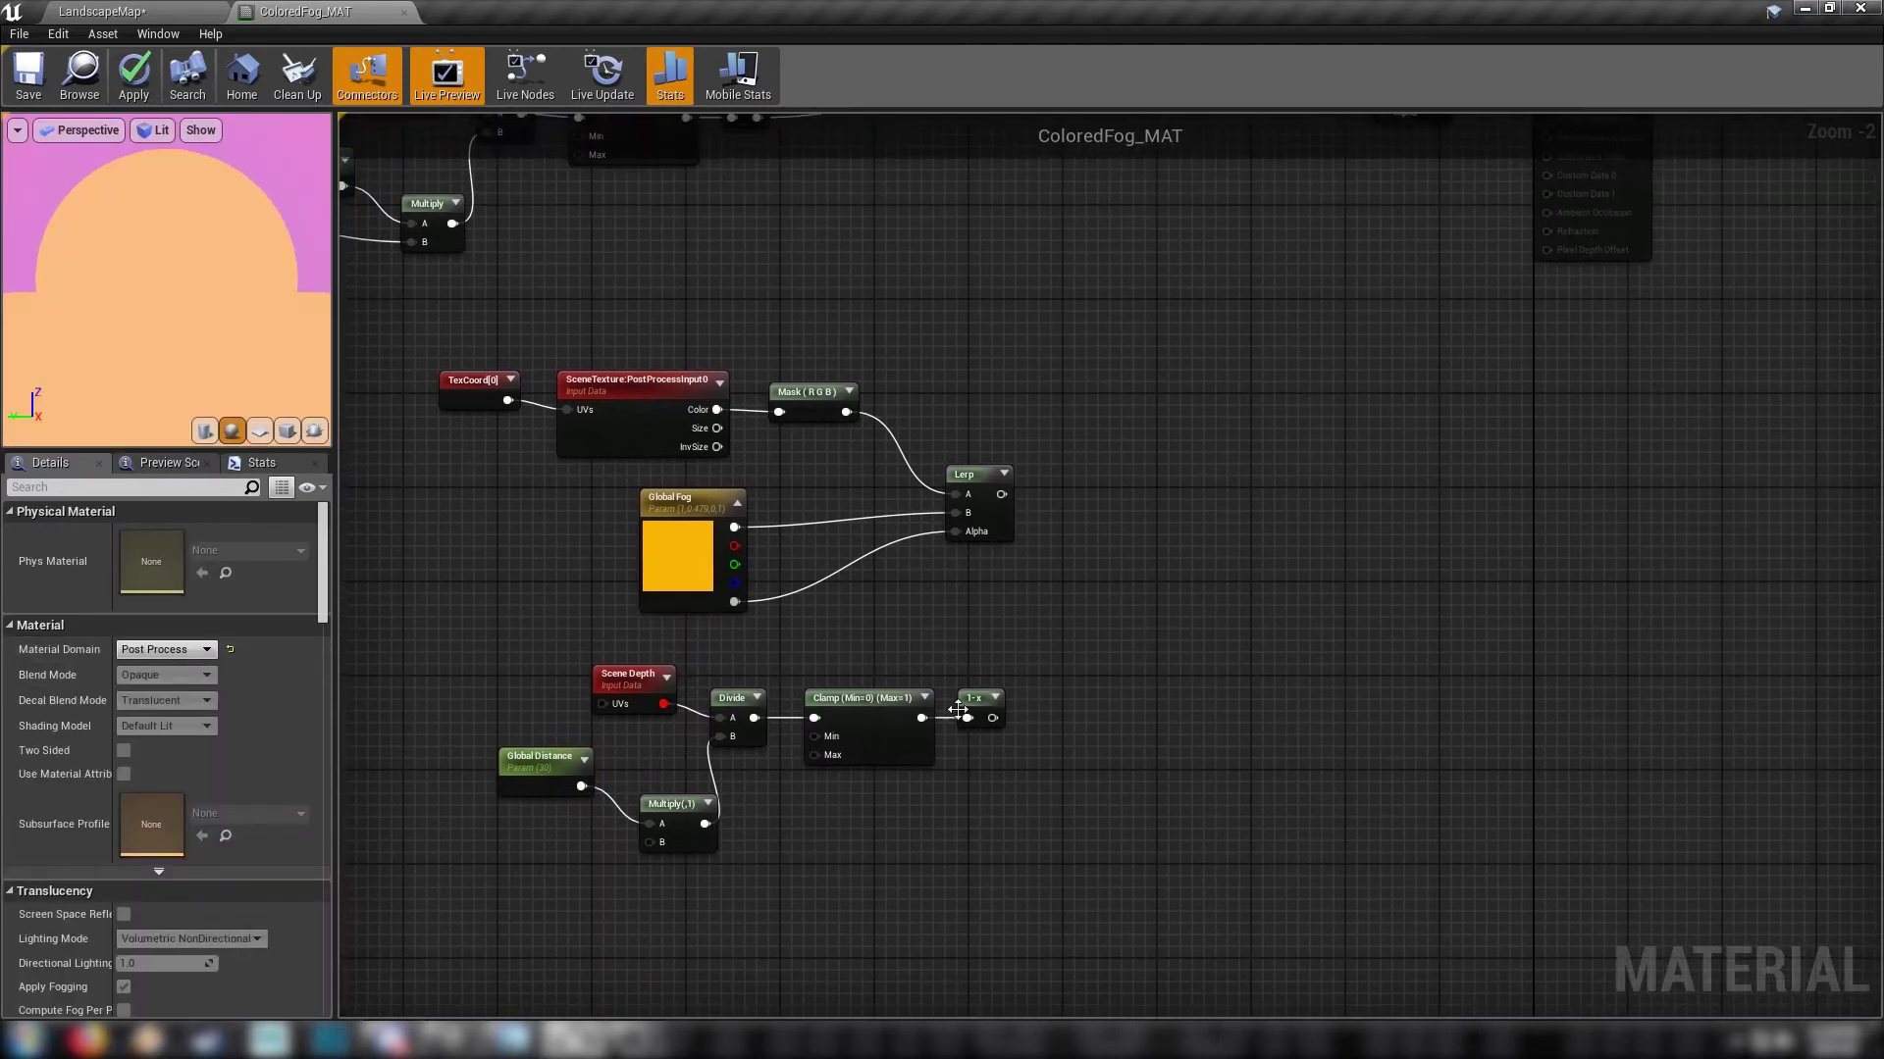
drag(969, 643, 1075, 784)
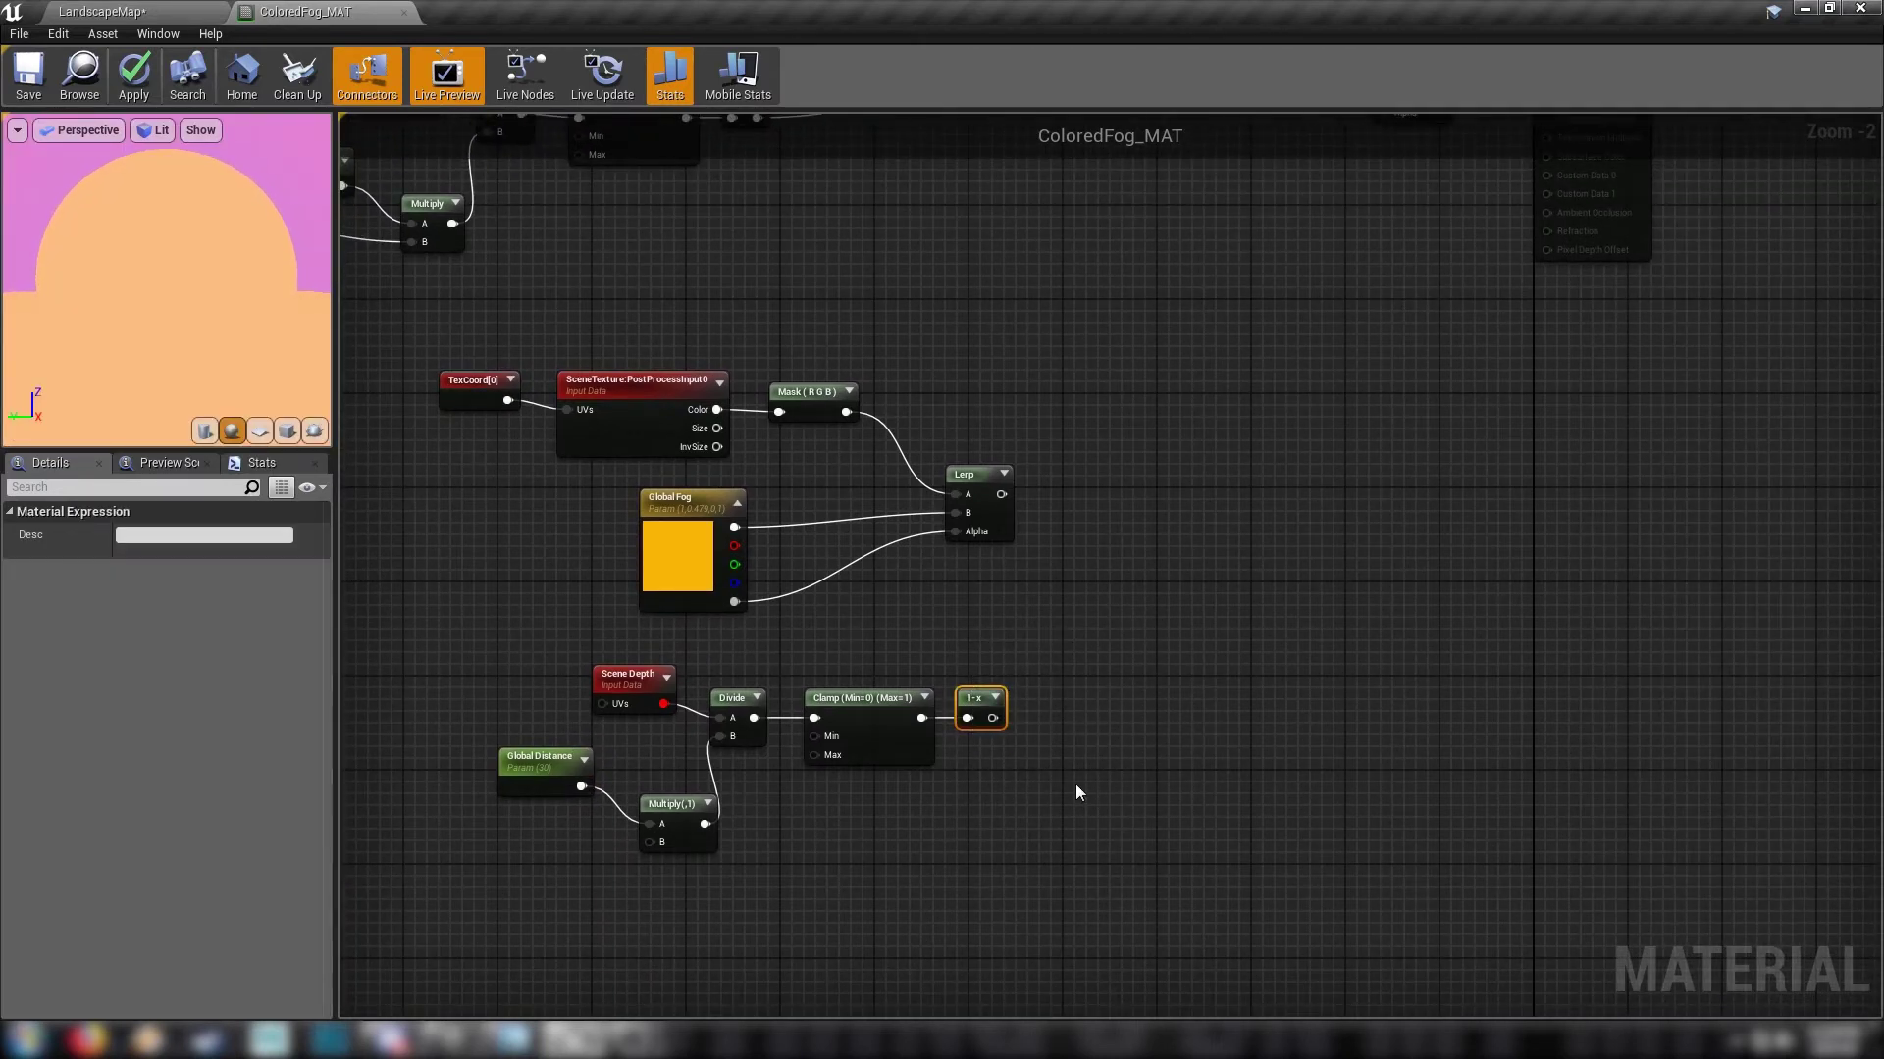
key(Delete)
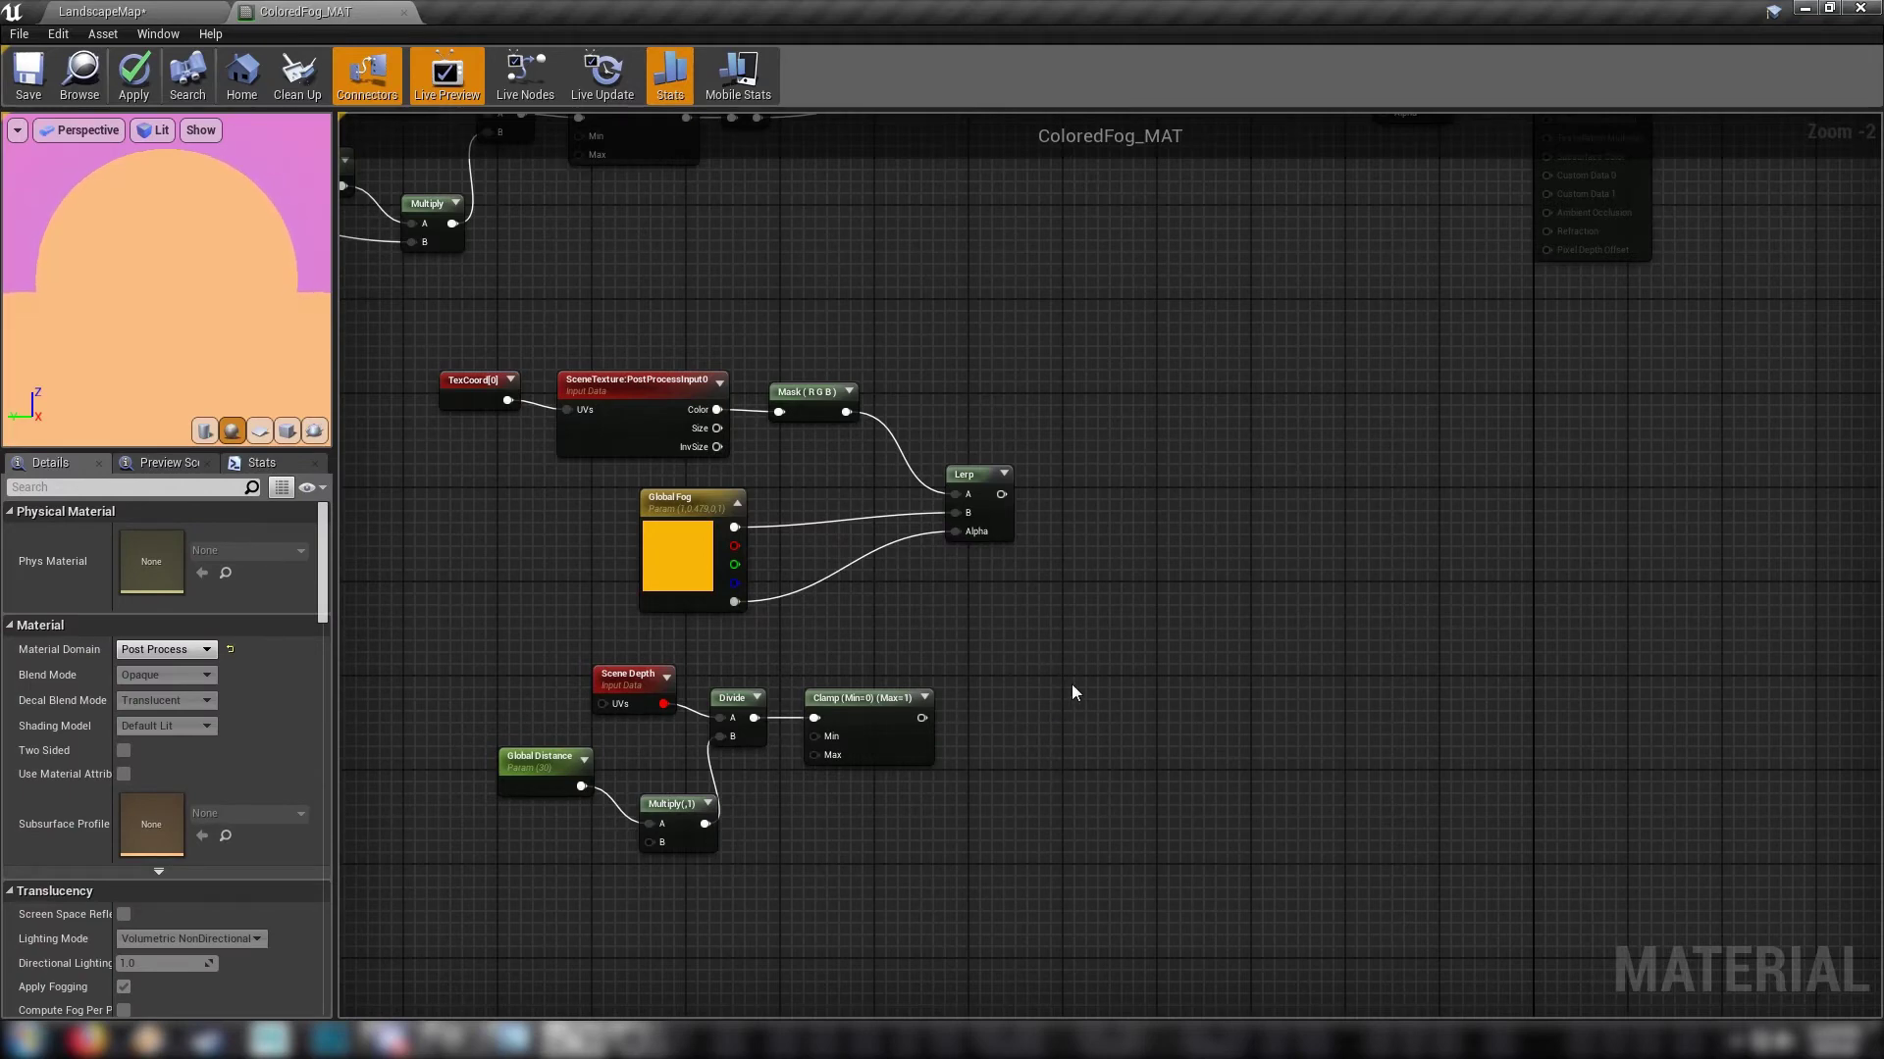
Step: Connect the Global Fog Lerp to B and the global distance Clamp to Alpha of the final Lerp
right_drag(1075, 713, 776, 768)
drag(775, 744, 1158, 346)
right_drag(792, 1008, 805, 875)
drag(708, 836, 1187, 231)
right_drag(714, 368, 1140, 438)
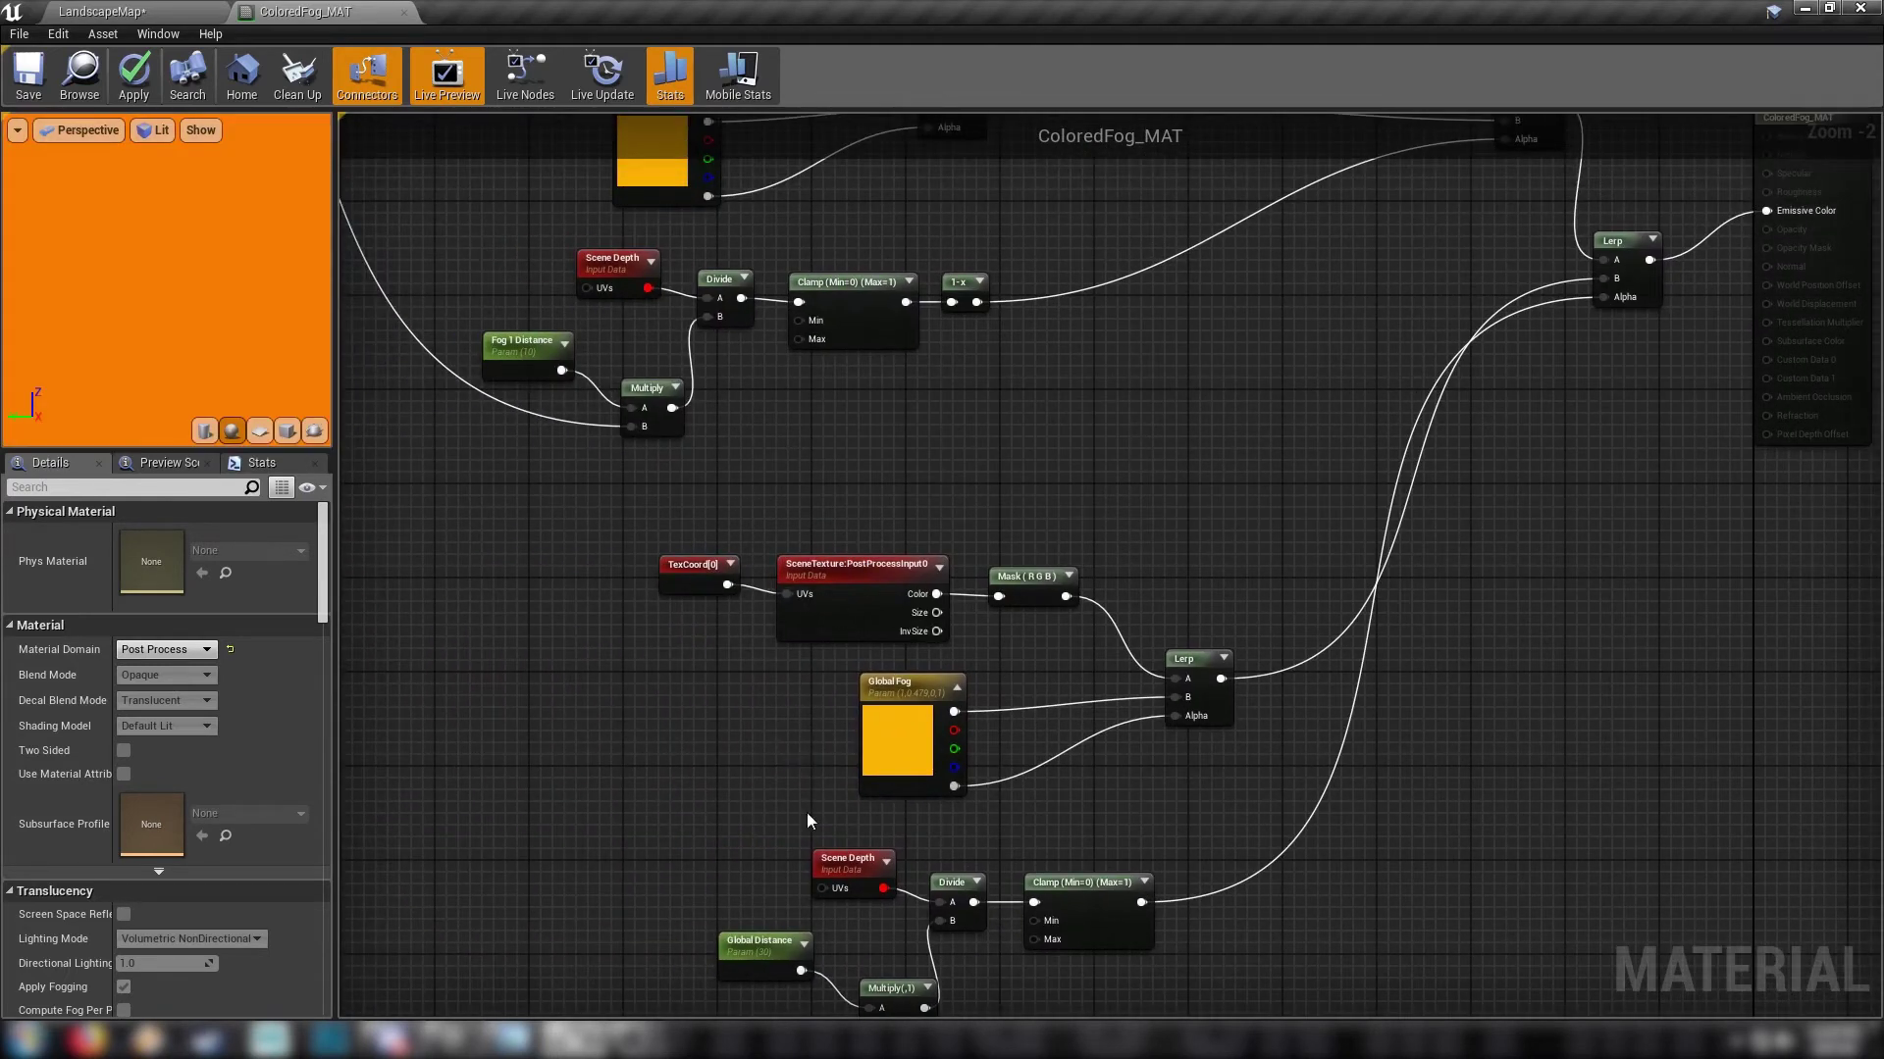
Step: Set the Global Fog colour parameter's default value to light cyan
right_drag(645, 869, 610, 908)
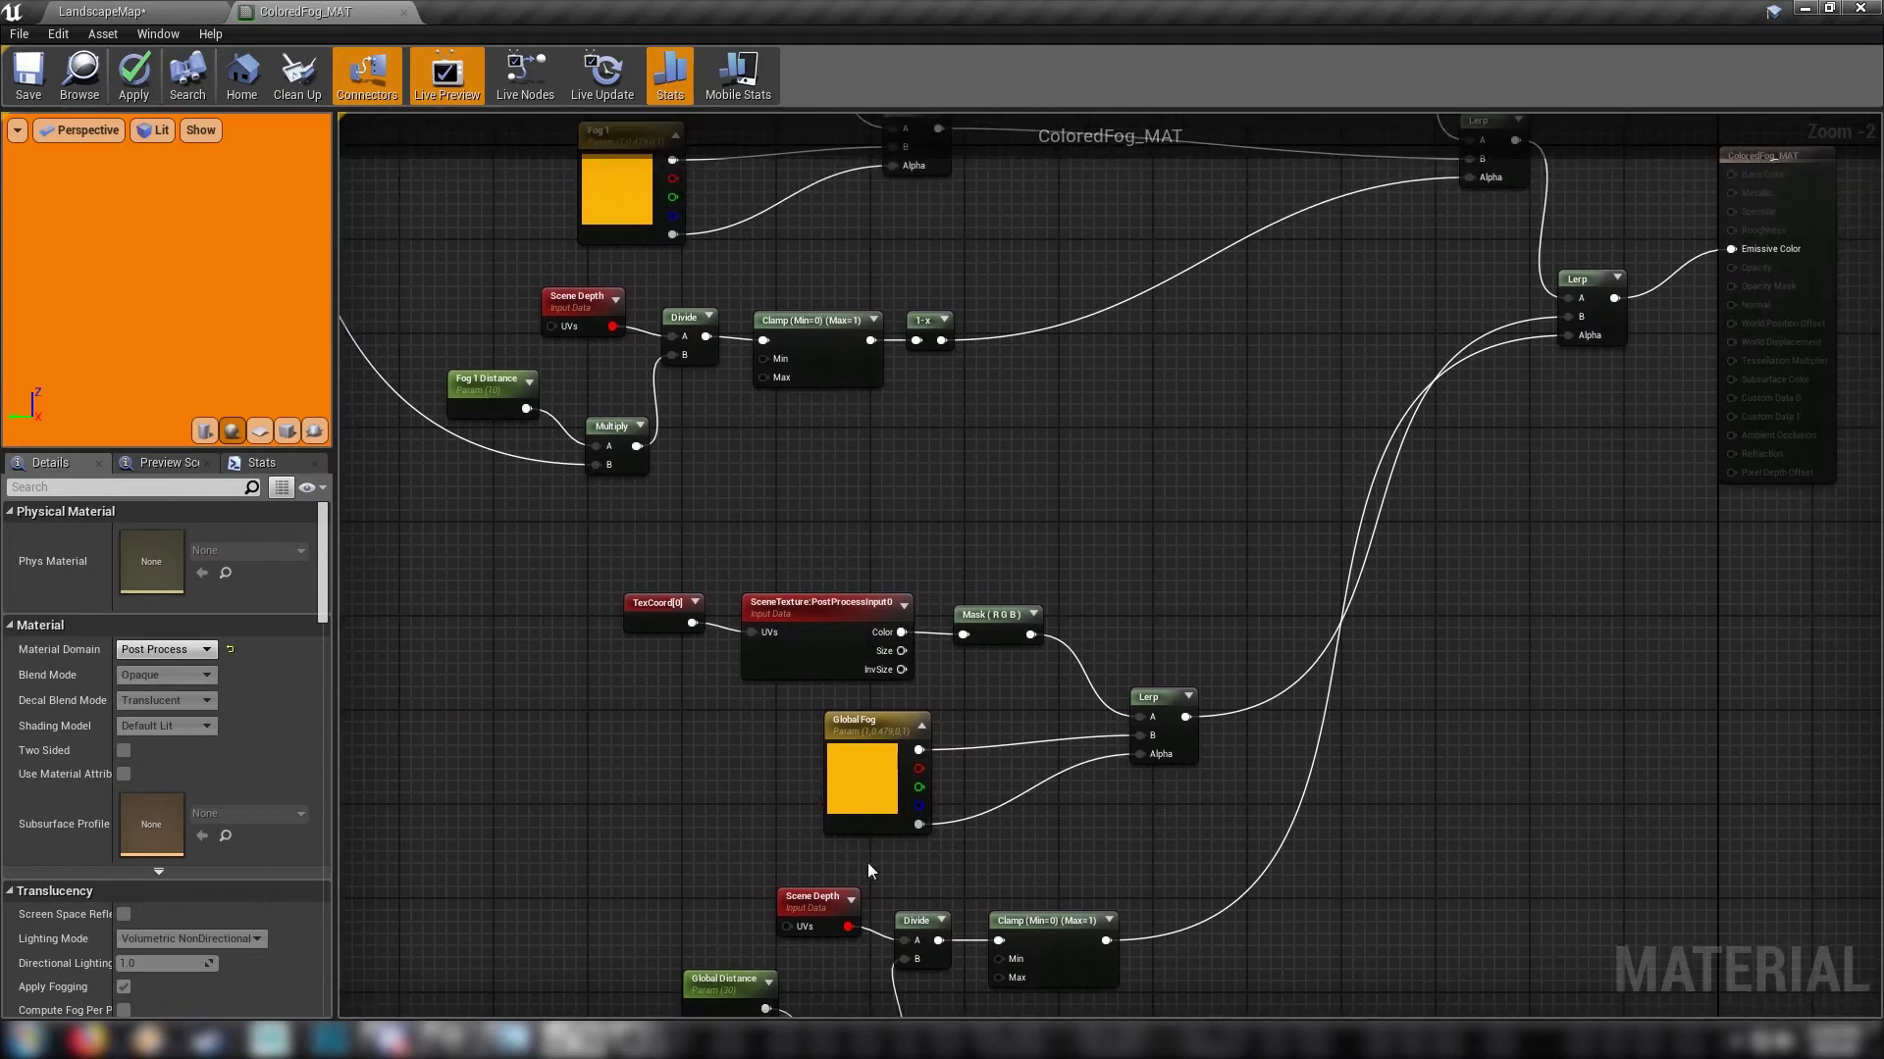
right_drag(892, 871, 935, 912)
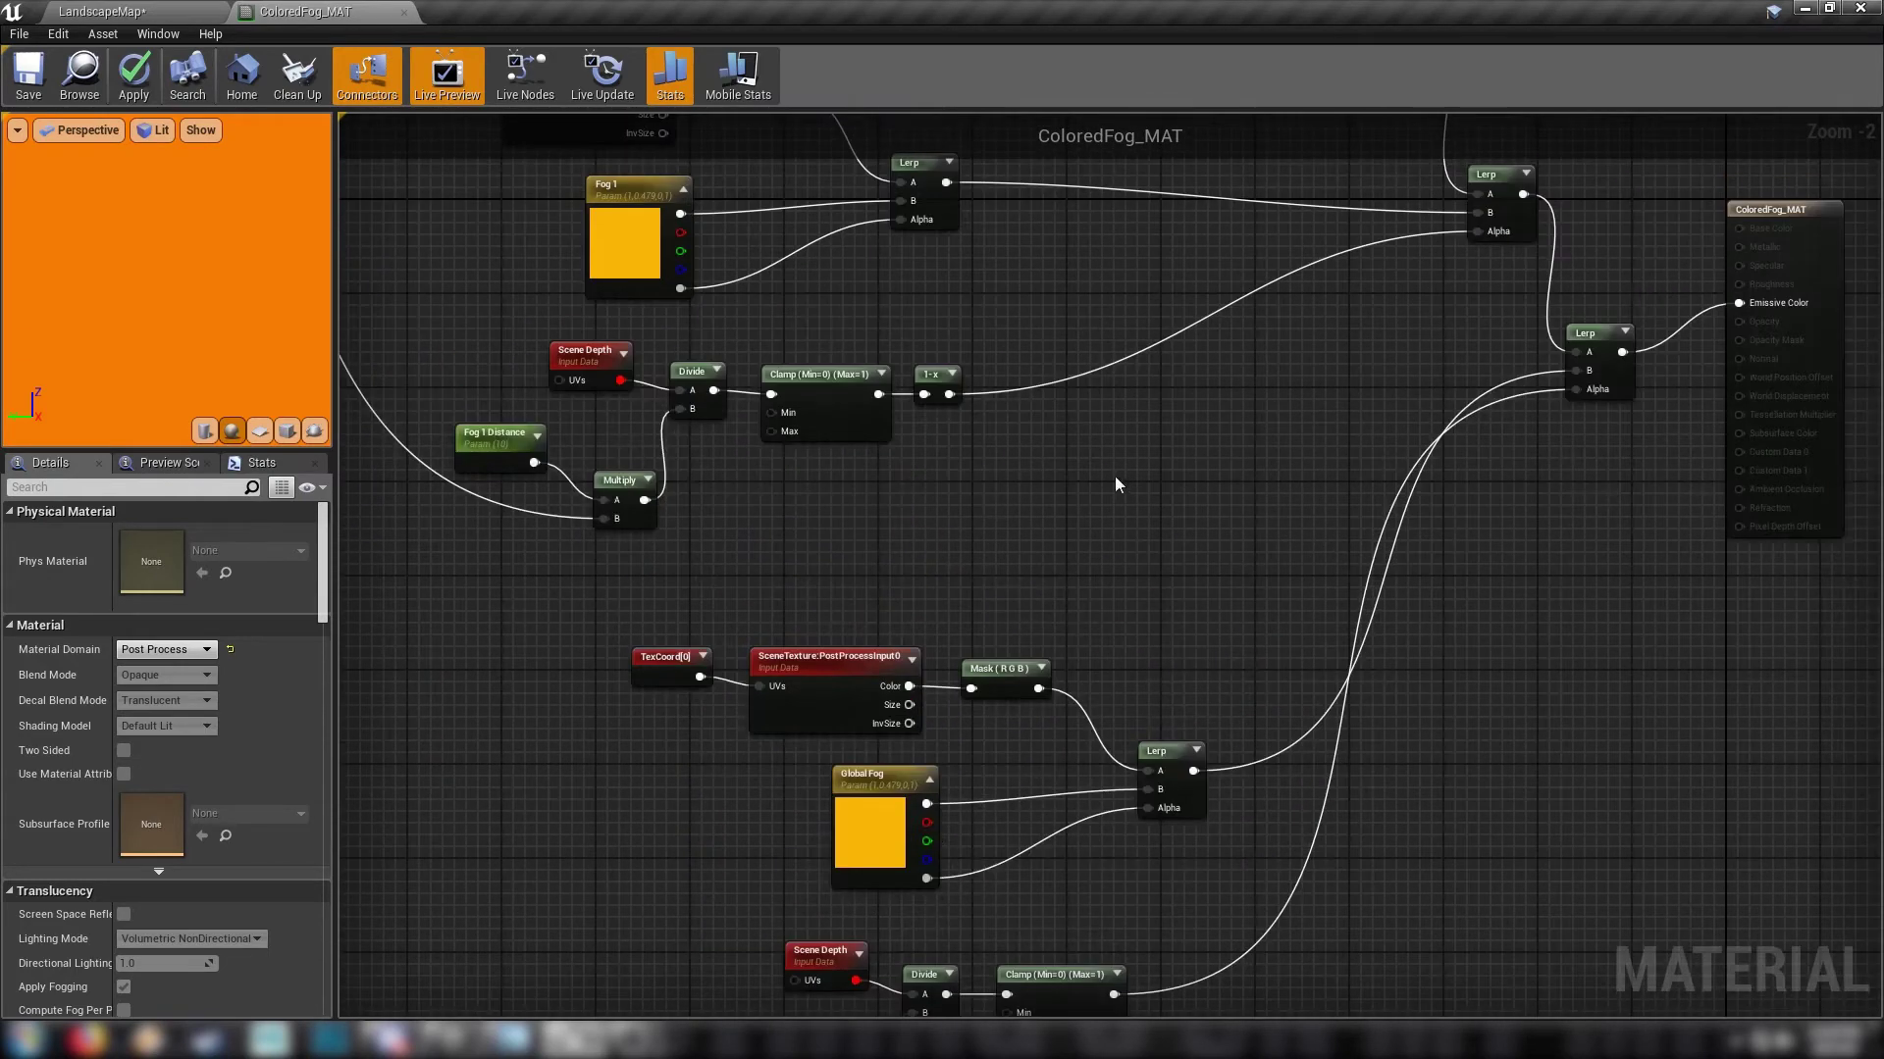
right_drag(1179, 483, 1487, 978)
right_drag(1117, 575, 1306, 124)
right_drag(1479, 686, 1263, 449)
click(1173, 813)
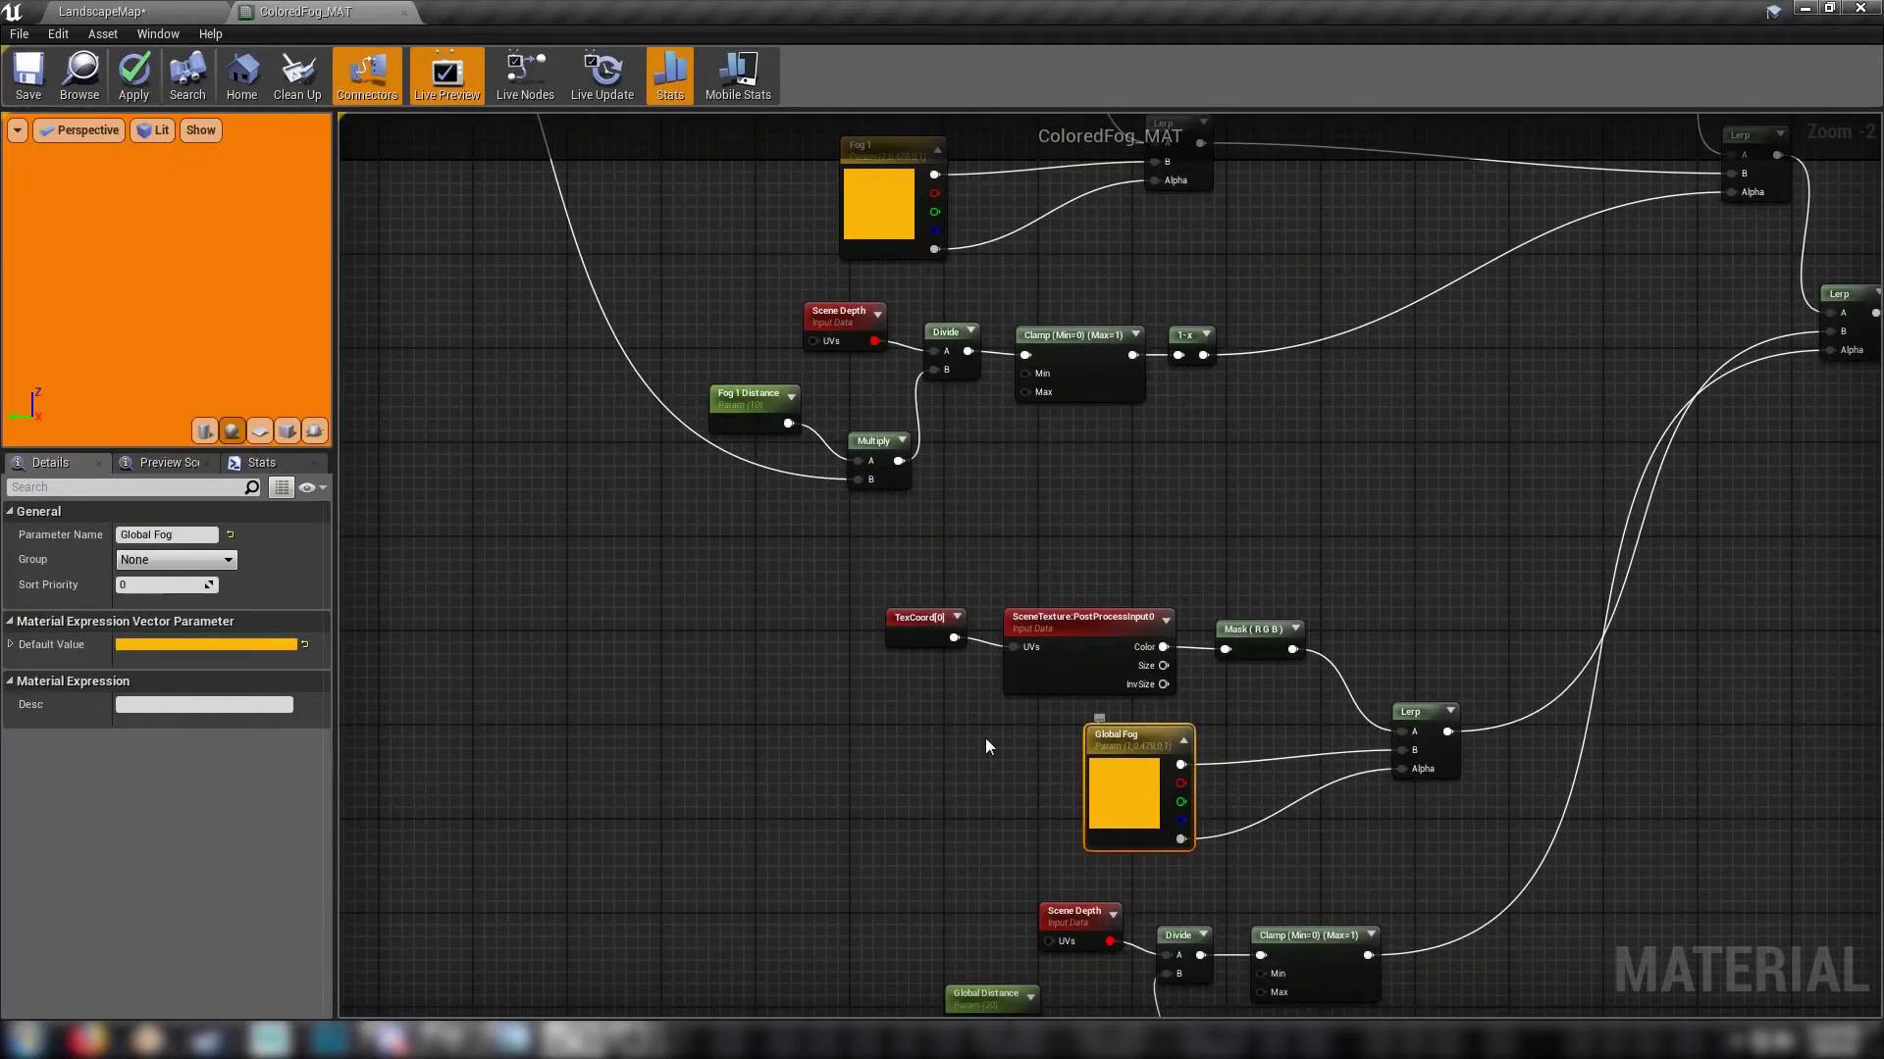
click(163, 640)
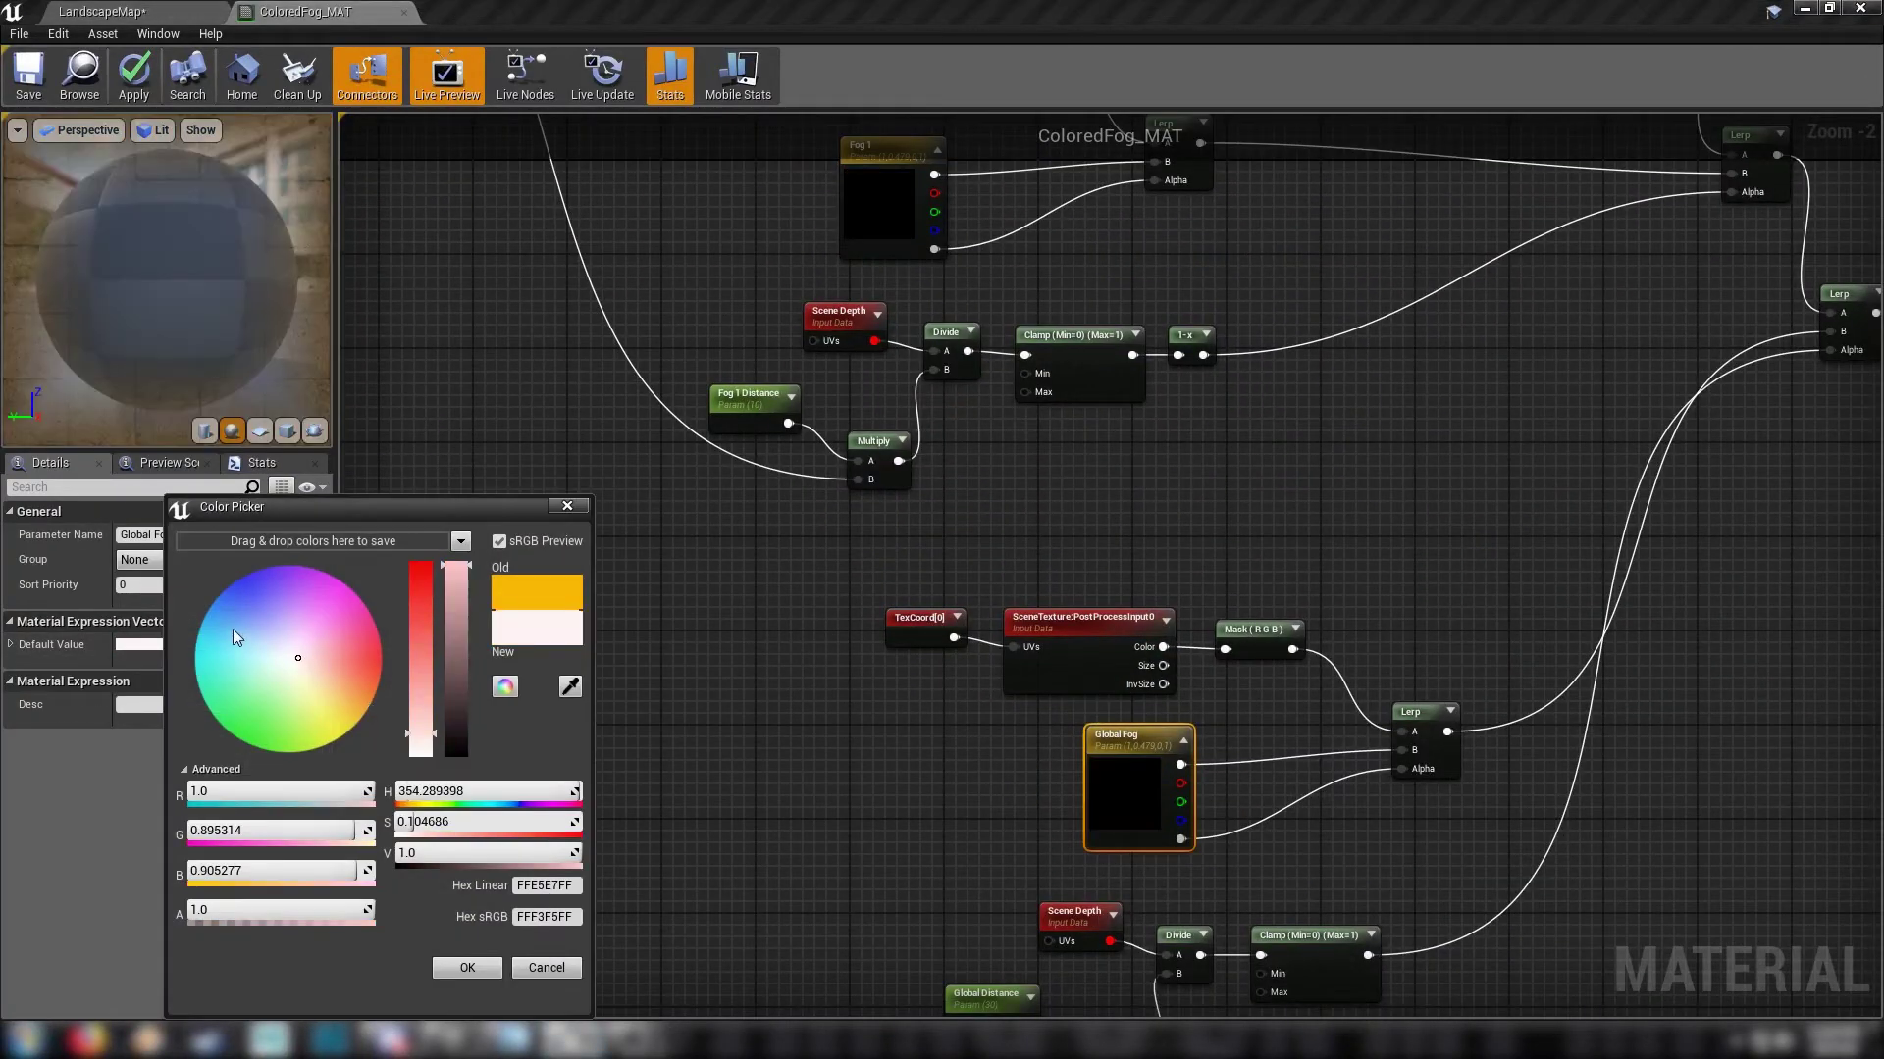
click(226, 657)
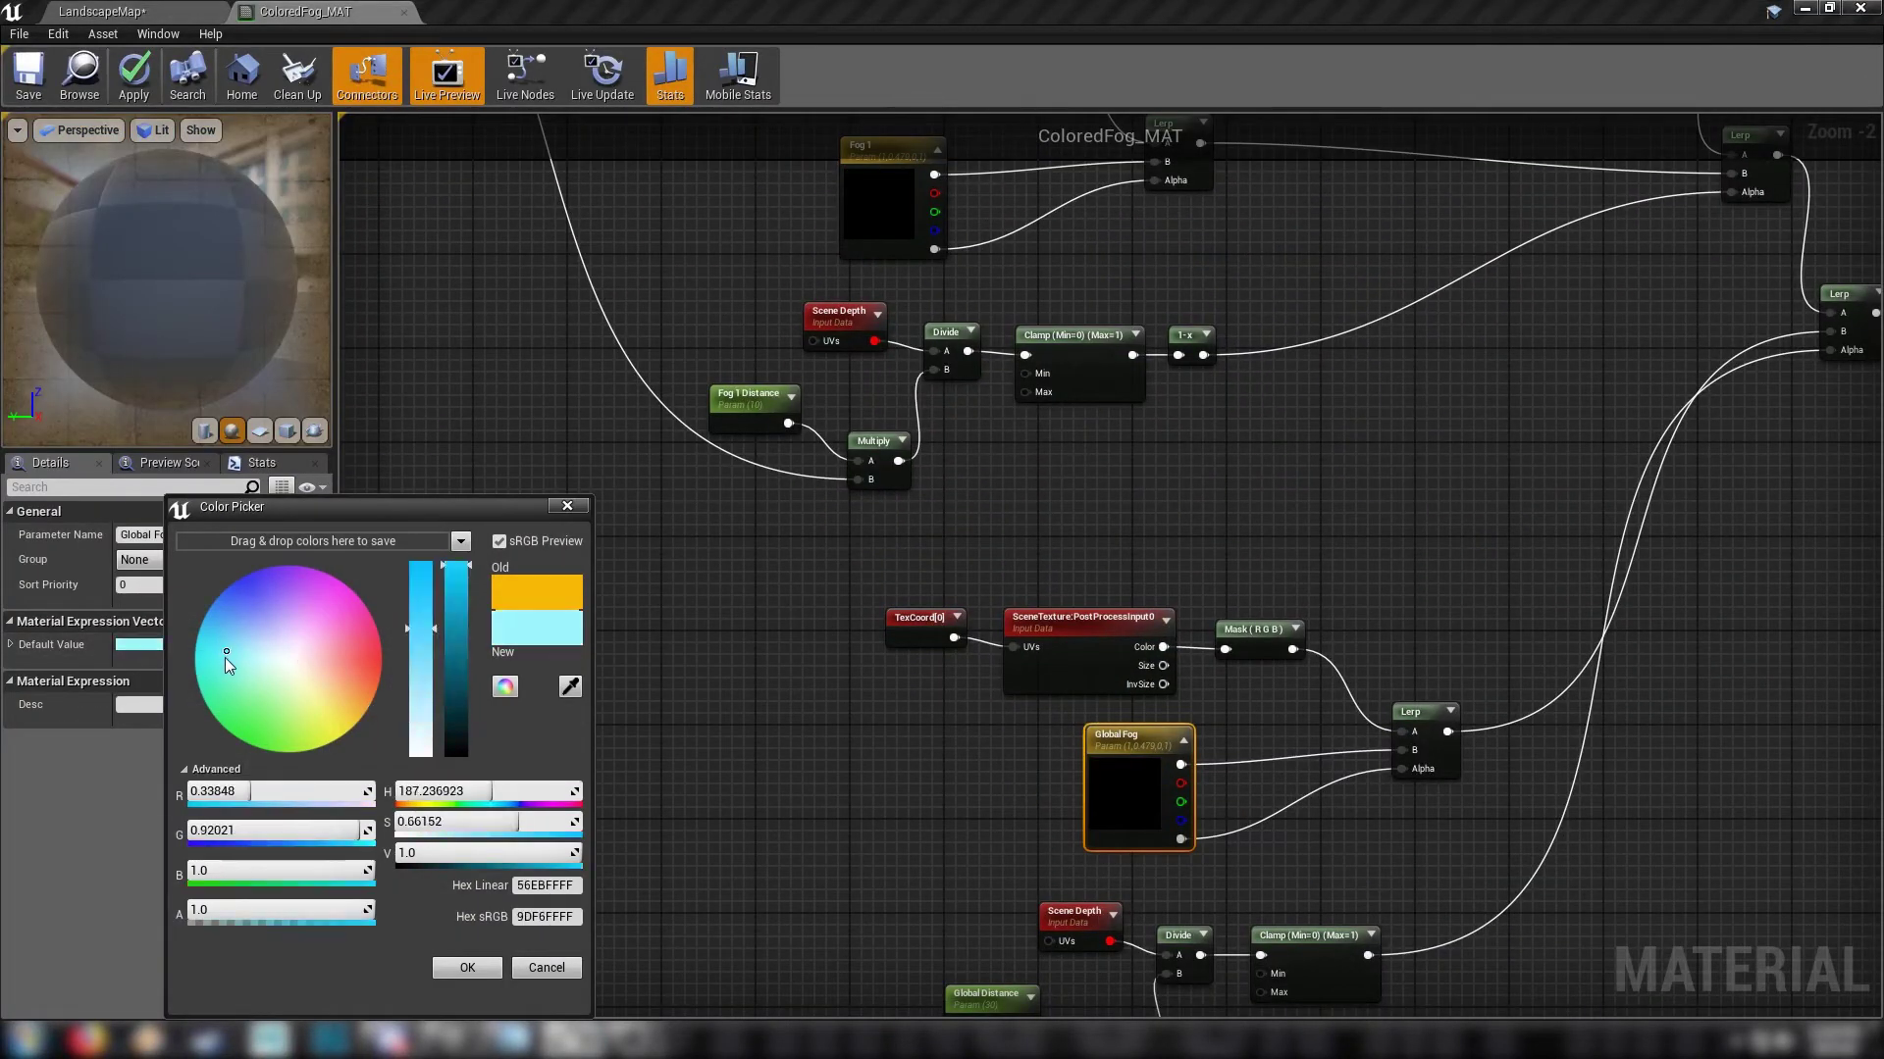
click(469, 969)
click(1462, 407)
Step: Examine the fog colour and distance branches and how their Lerp chain reaches the material output
right_drag(1469, 406, 1279, 855)
right_drag(1221, 469, 1148, 374)
right_drag(1040, 882, 1526, 915)
right_drag(1416, 684, 1366, 412)
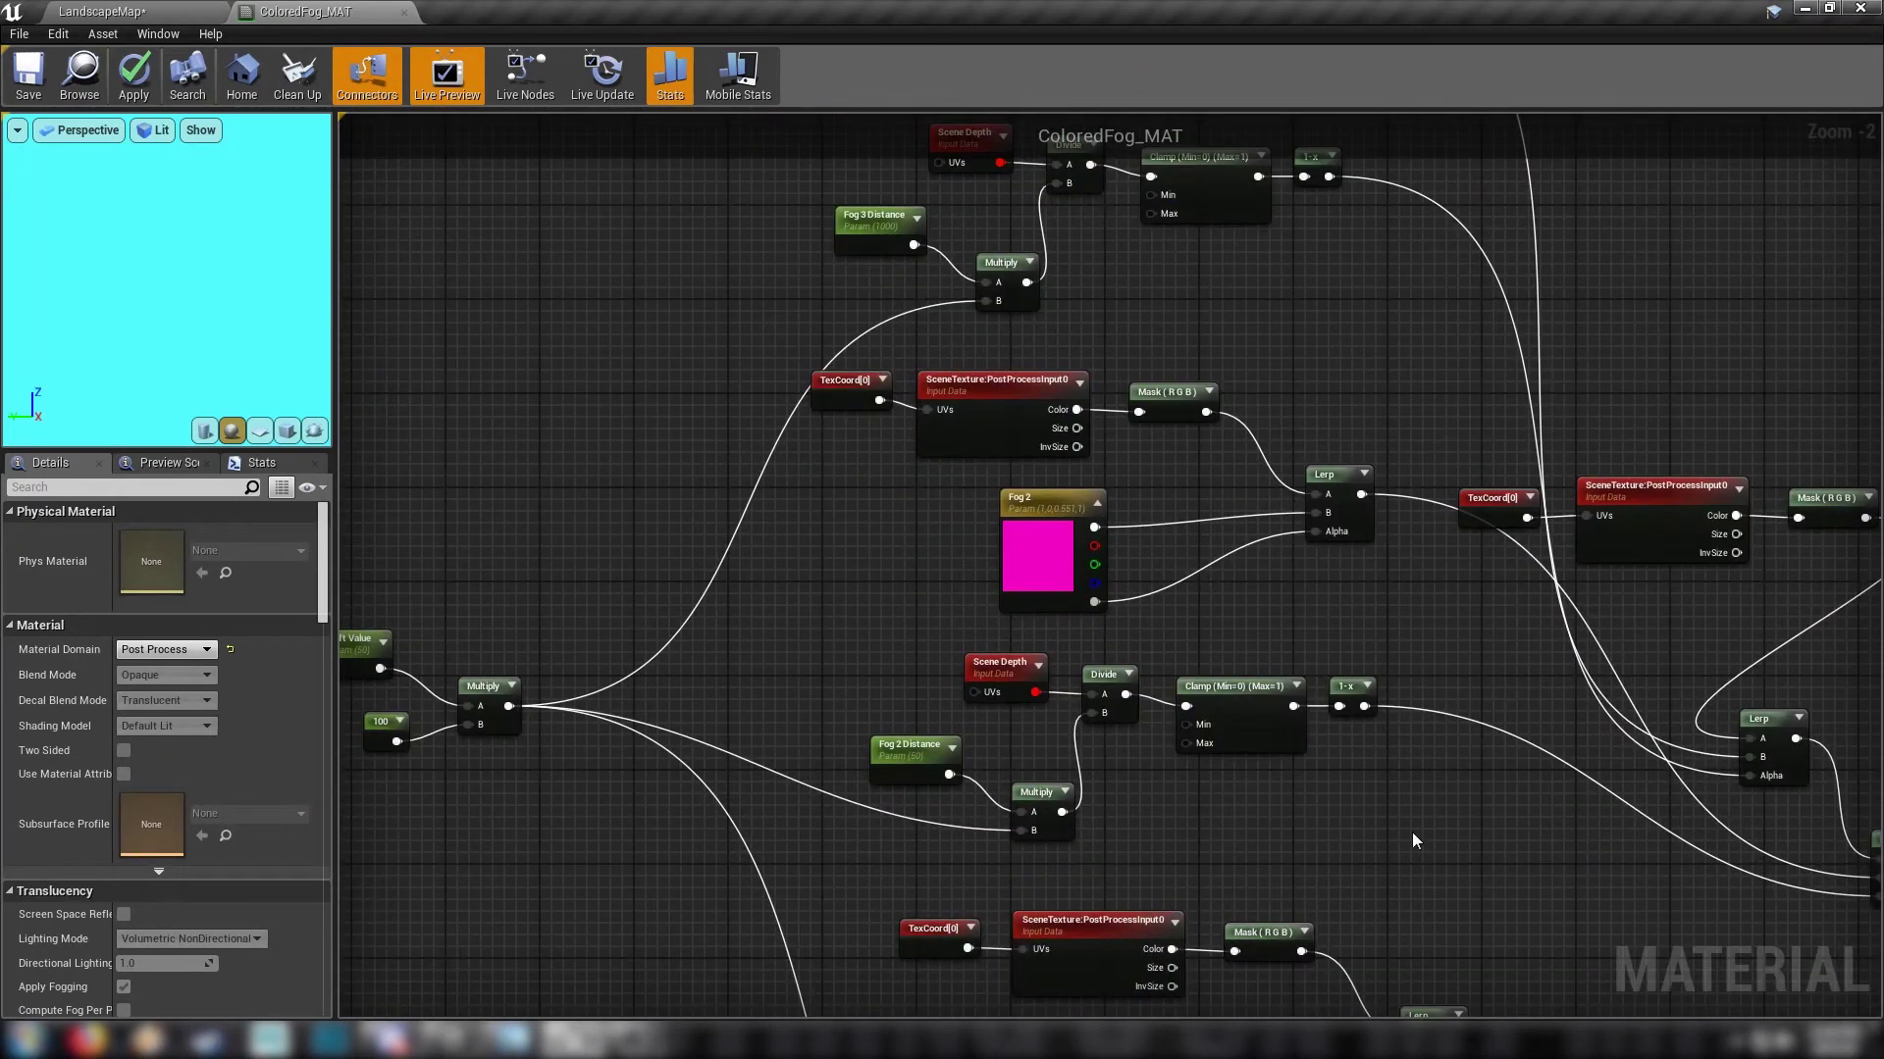
right_drag(1411, 834, 1200, 704)
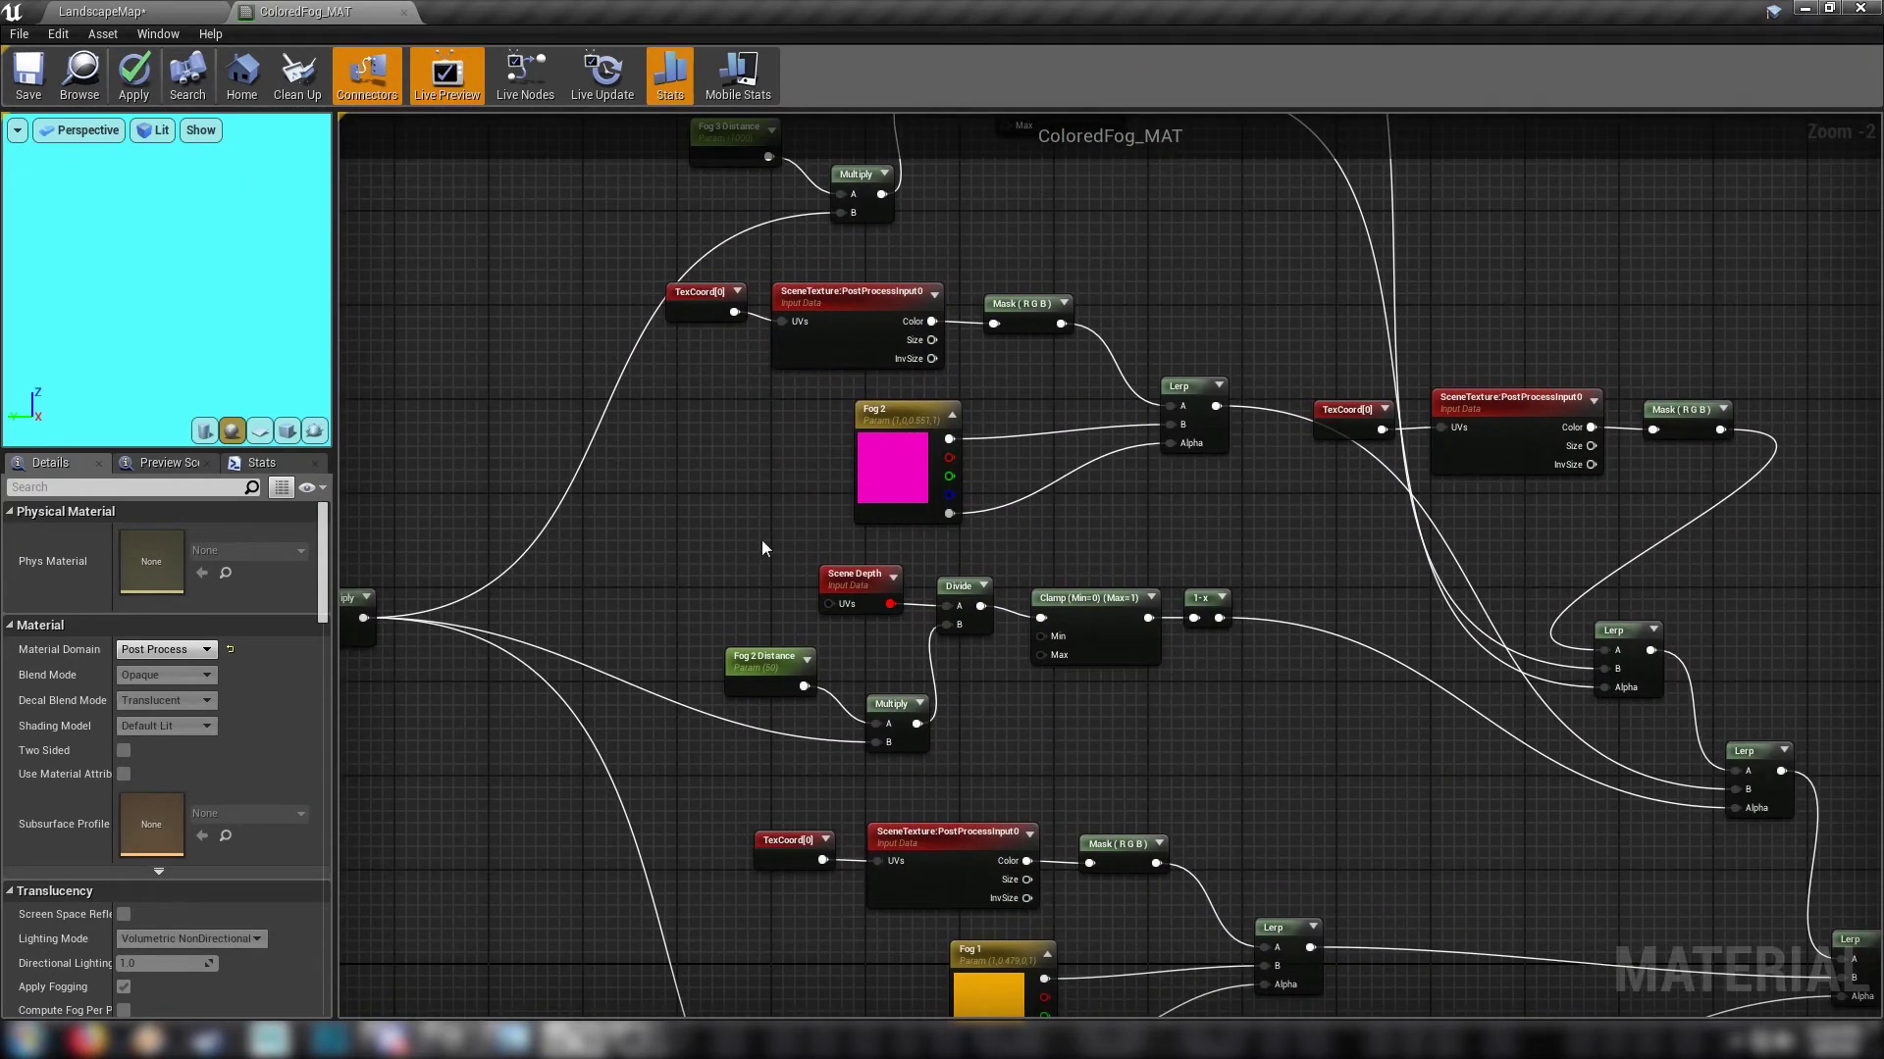
drag(868, 616, 867, 616)
right_drag(1329, 743, 1064, 811)
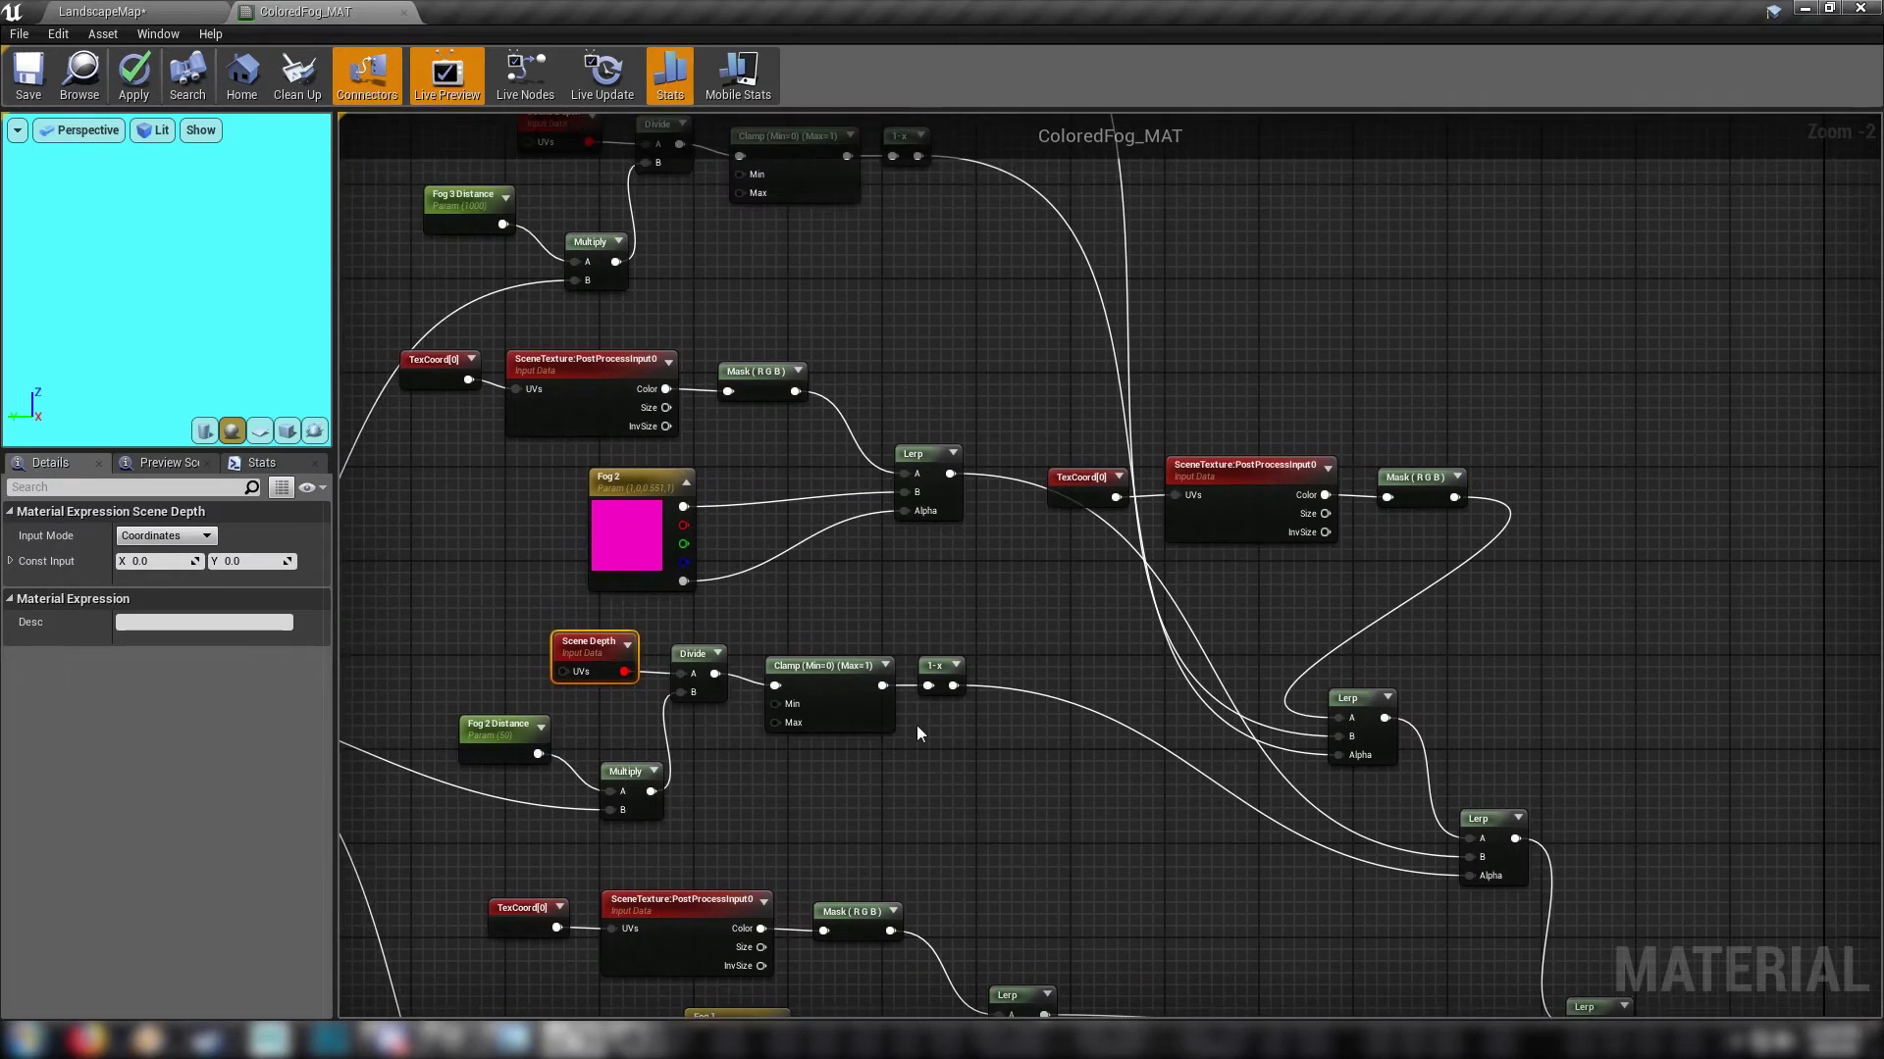
right_drag(1294, 792, 995, 528)
right_drag(1124, 652, 1246, 720)
right_drag(1393, 557, 1023, 541)
Step: Set the material's Blendable Location to Before Translucency and apply the change
click(1383, 373)
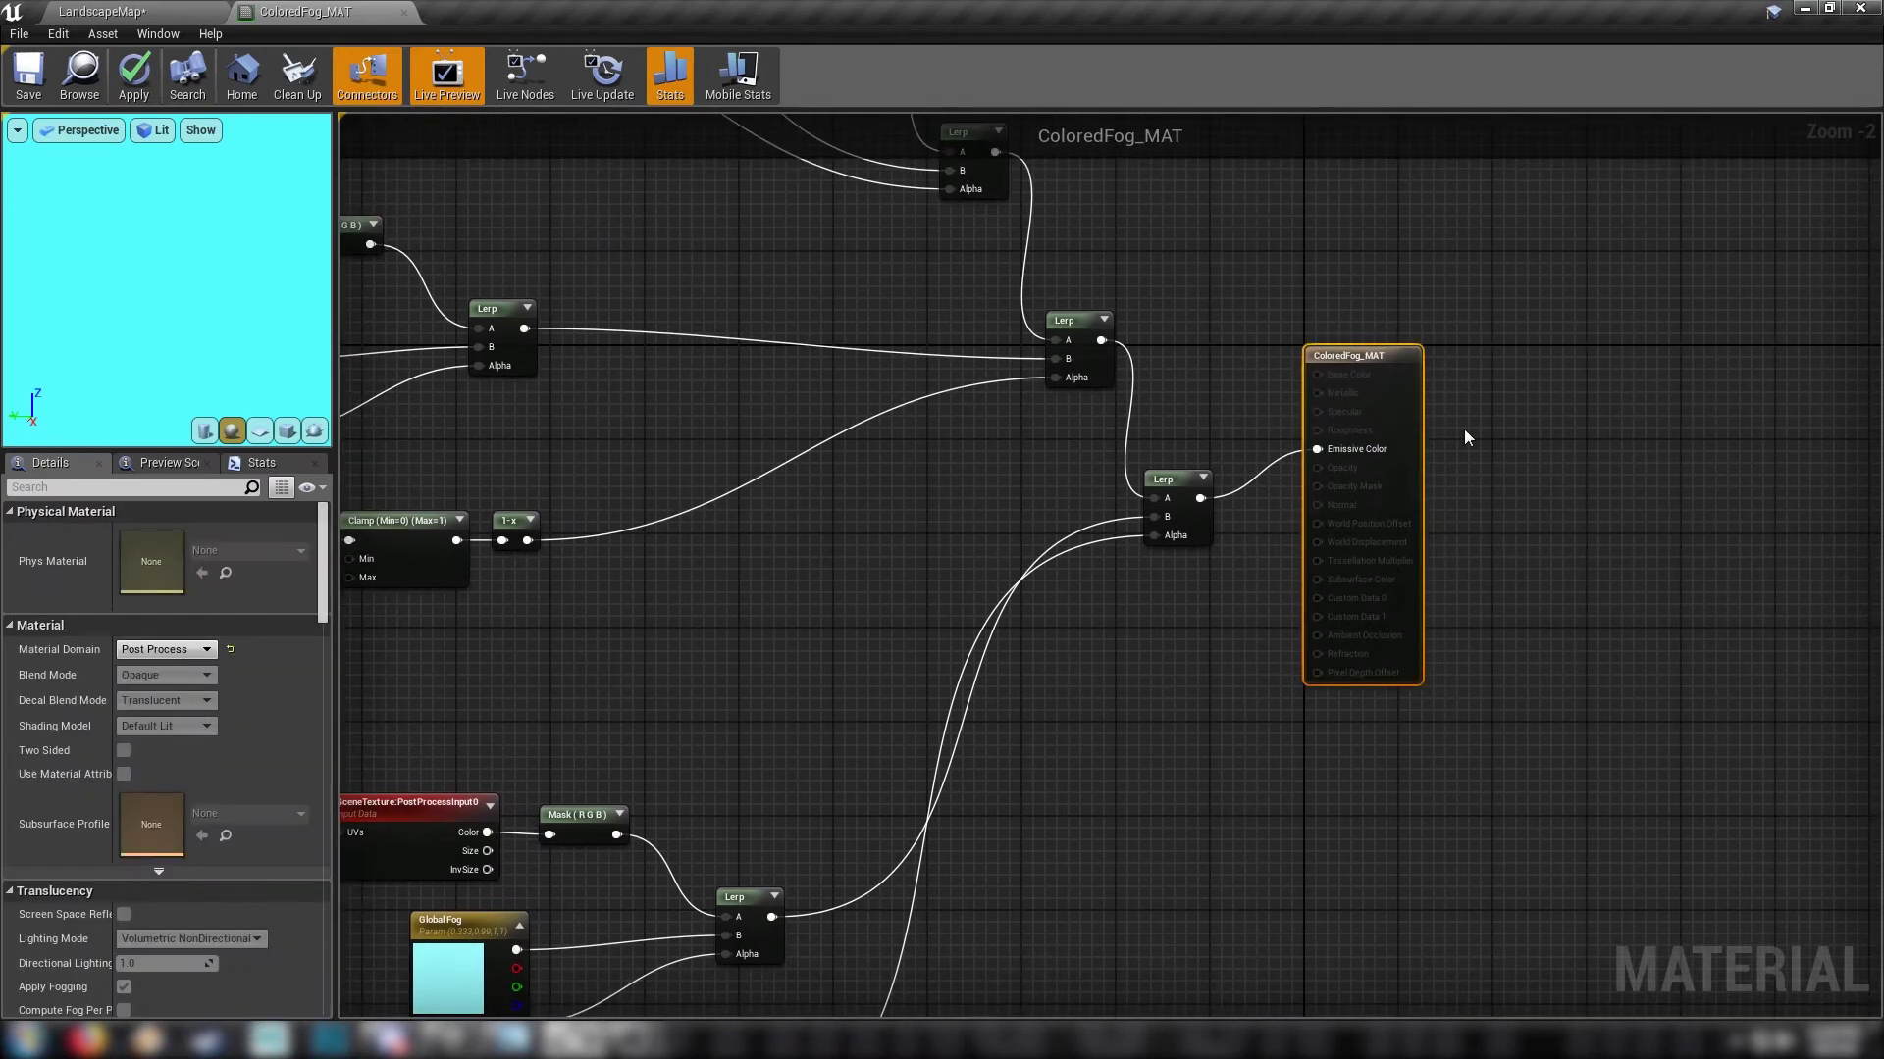
scroll(226, 832, down, 15)
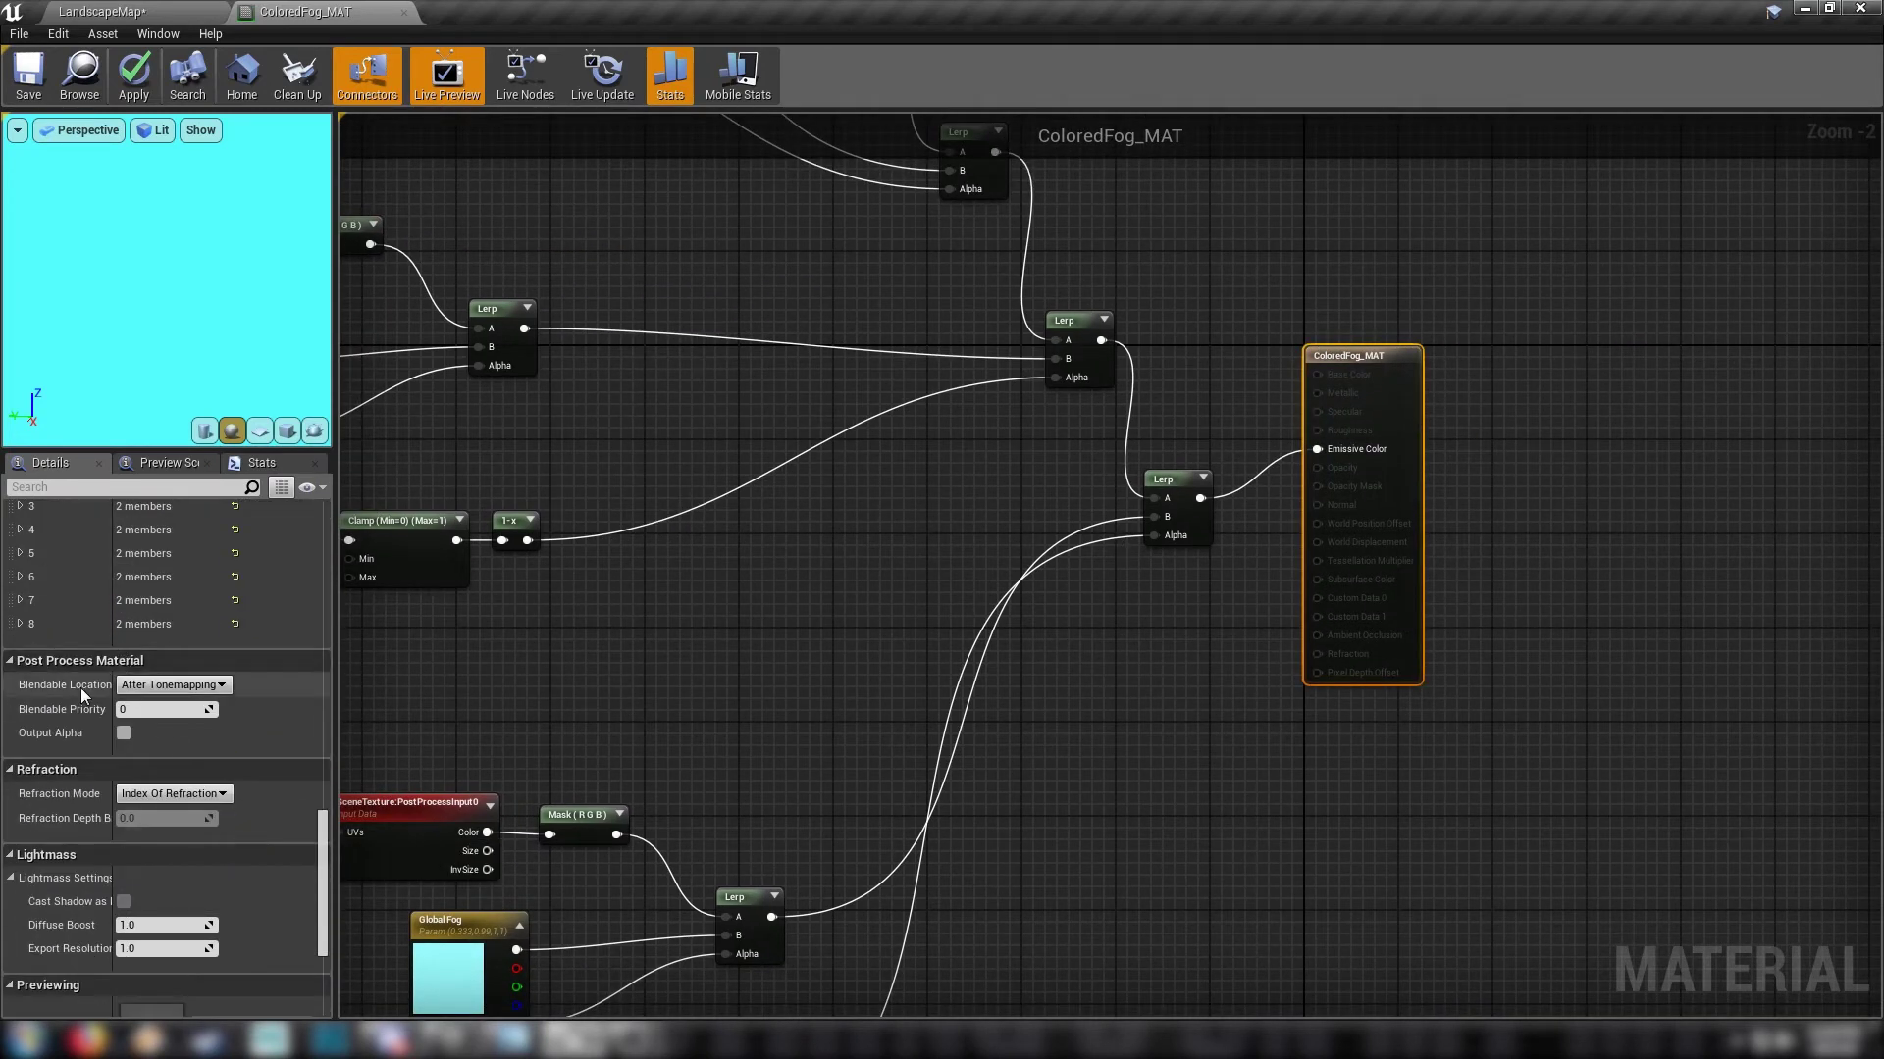
click(172, 684)
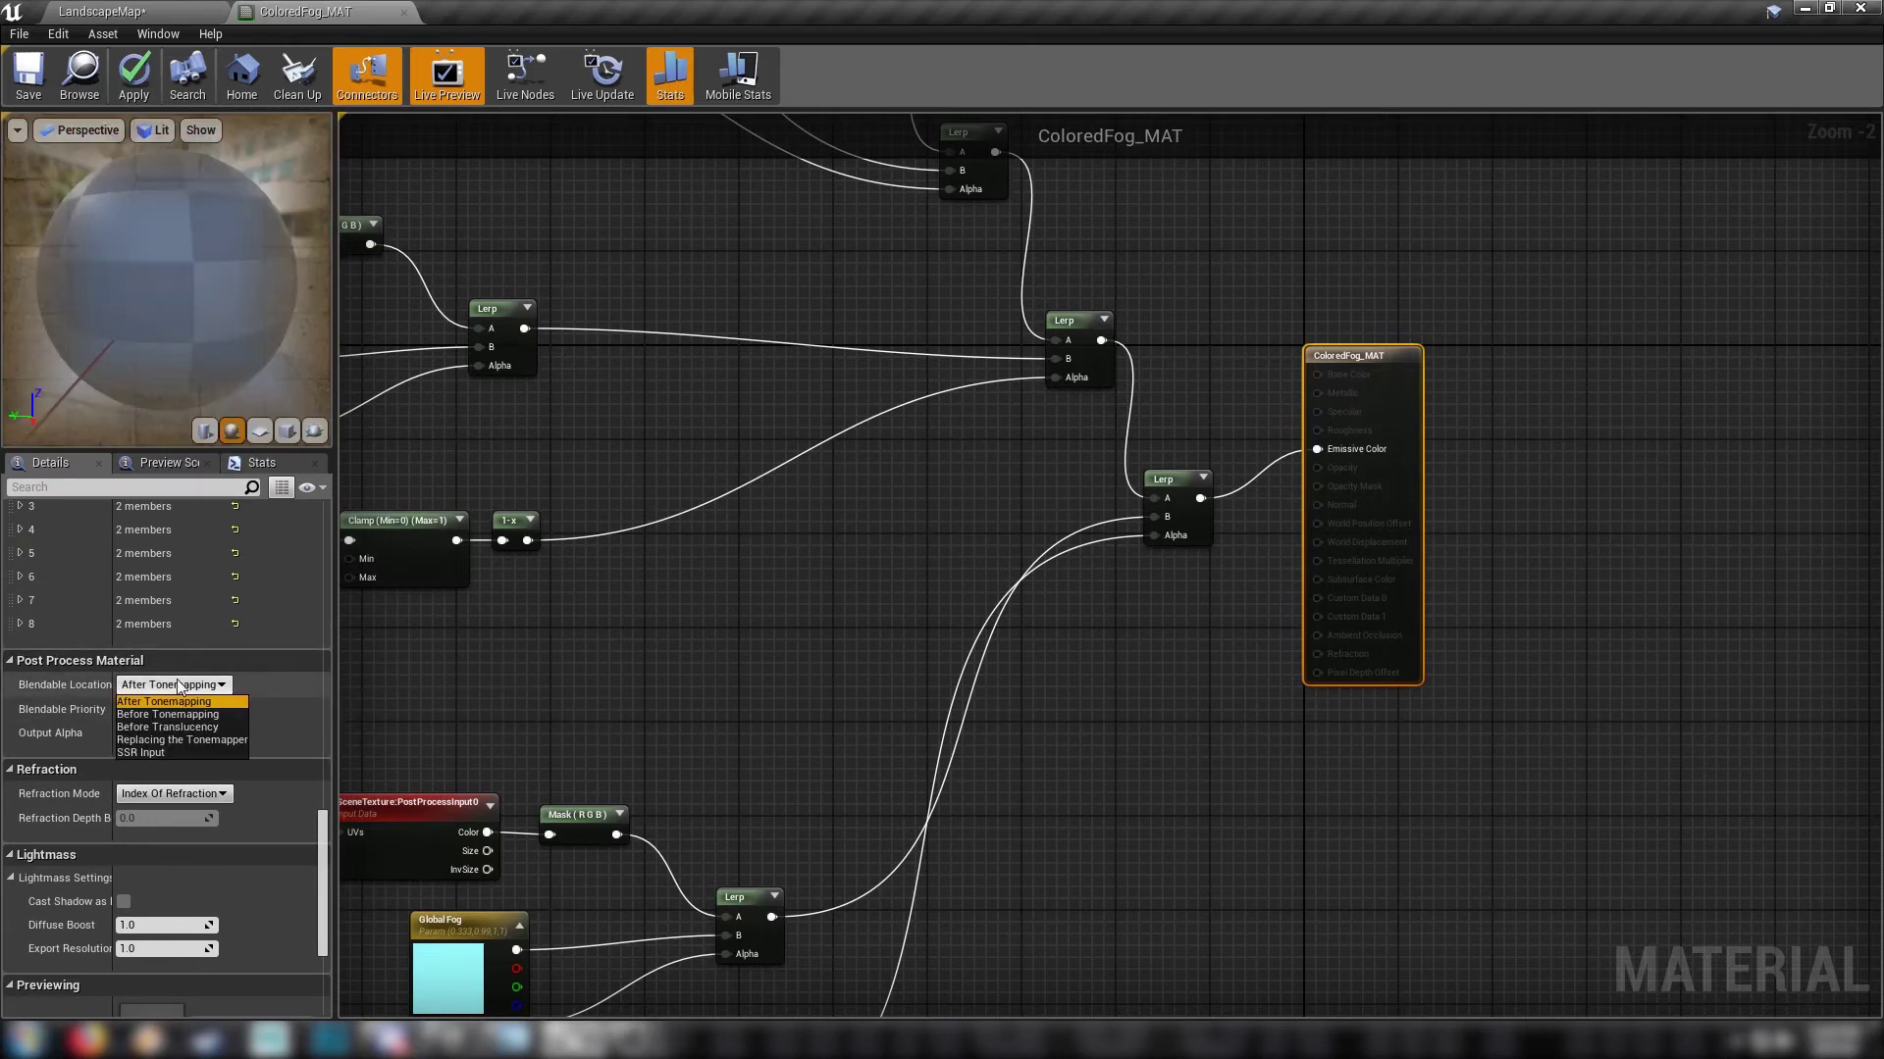
click(175, 728)
Step: Review the Global Fog colour and distance nodes and their connections to the final Lerp
right_drag(668, 650, 827, 664)
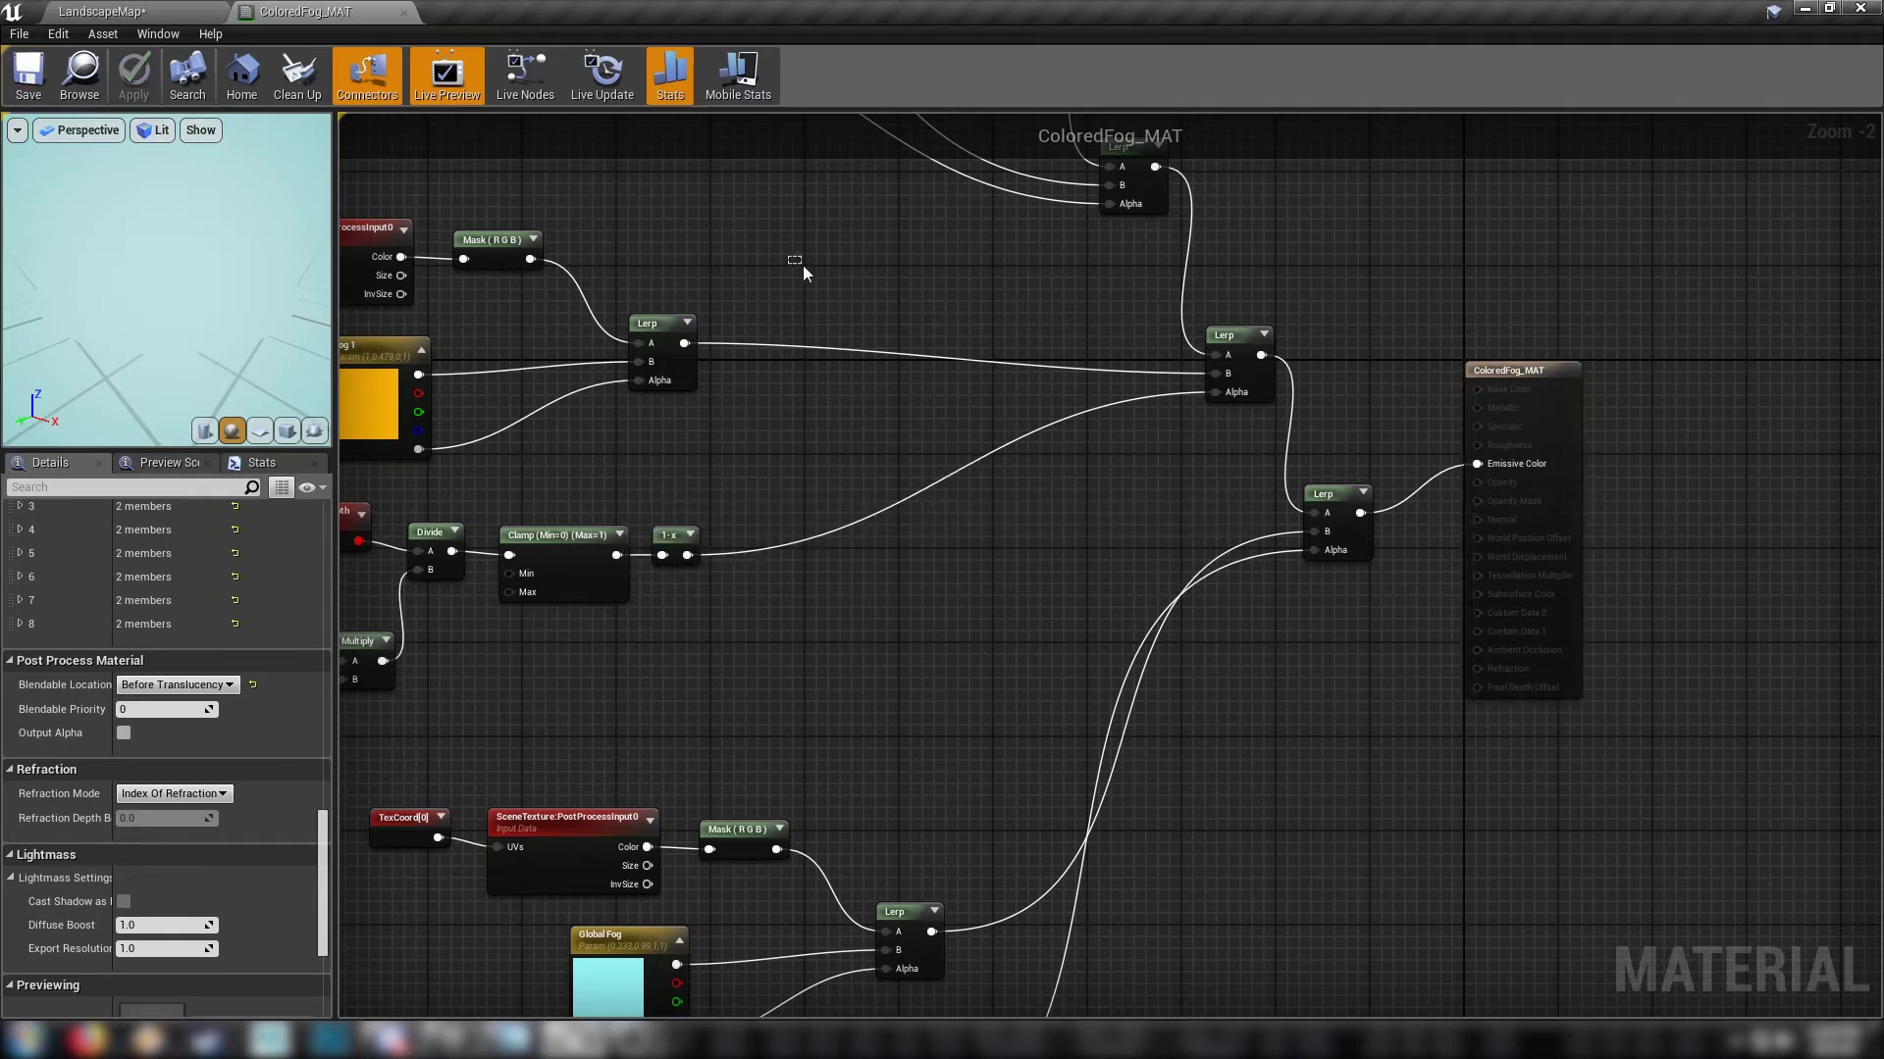
right_drag(815, 279, 1203, 593)
right_drag(911, 446, 908, 118)
right_drag(1234, 749, 1121, 285)
click(999, 497)
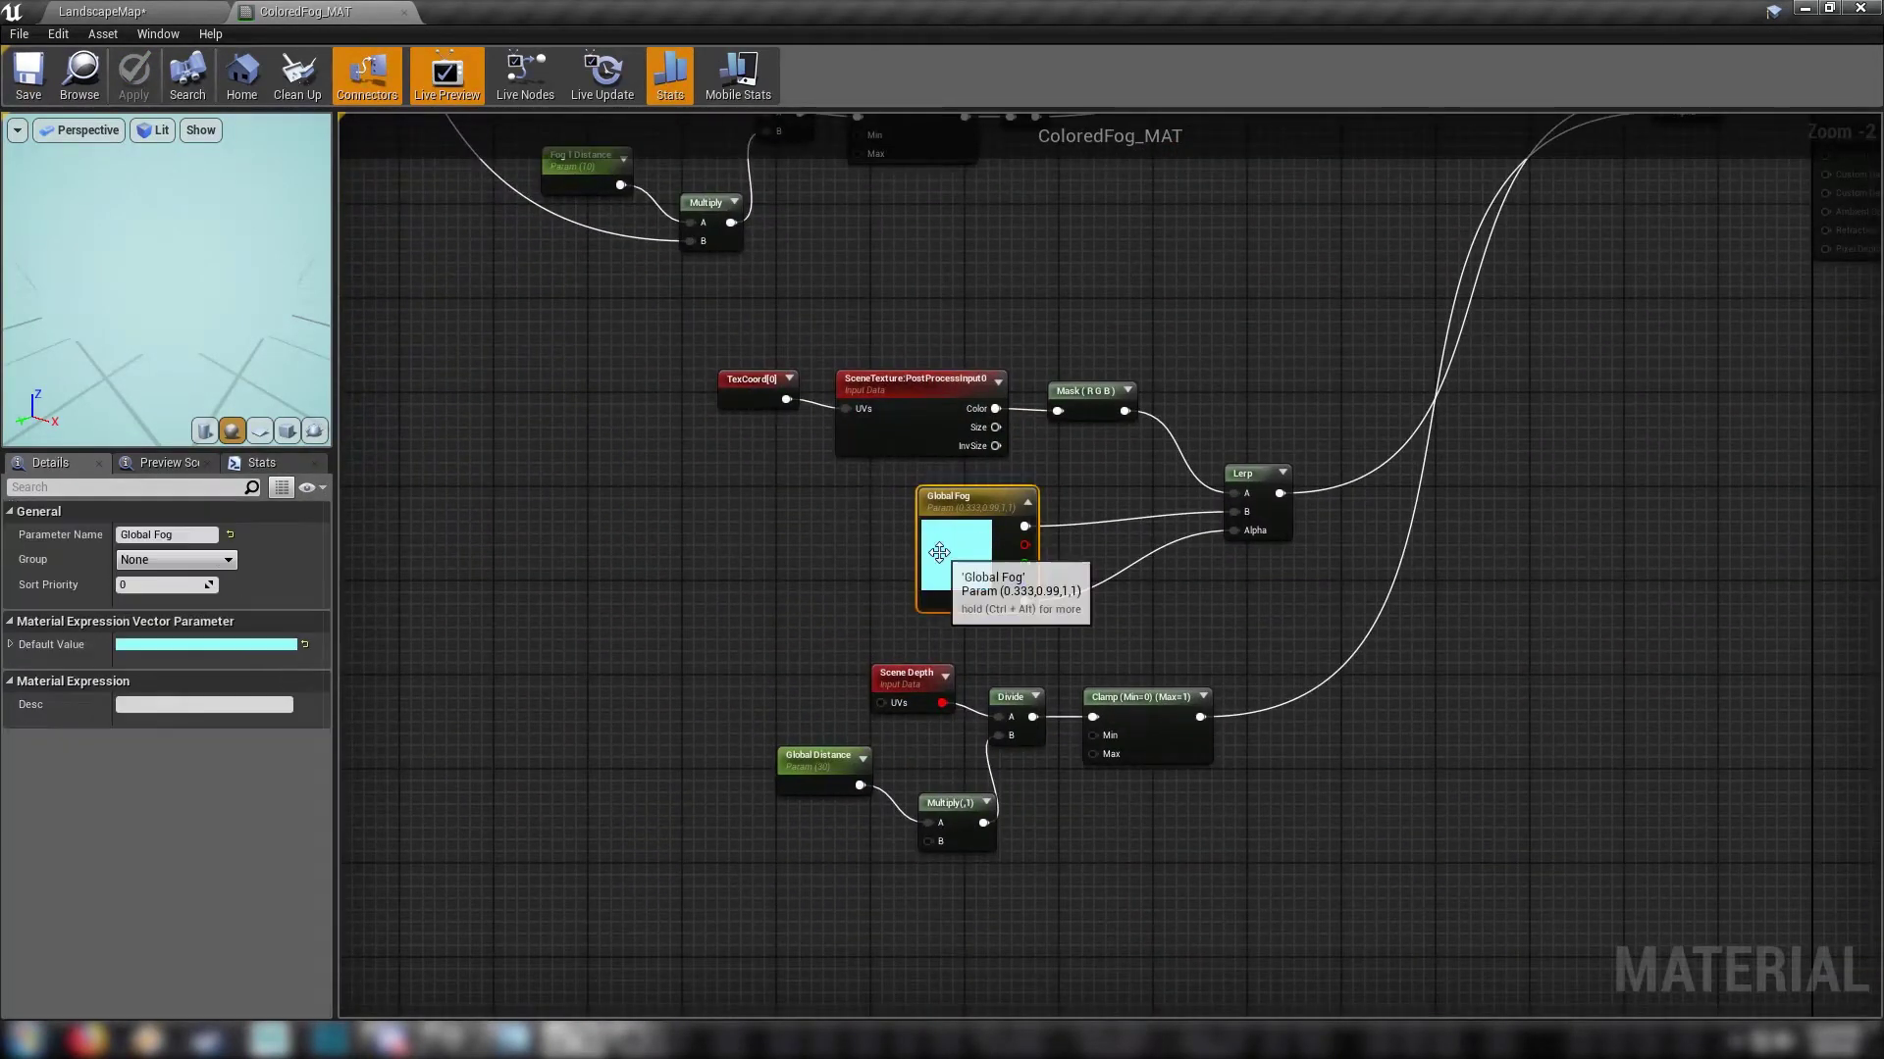
click(732, 578)
right_drag(602, 455, 581, 829)
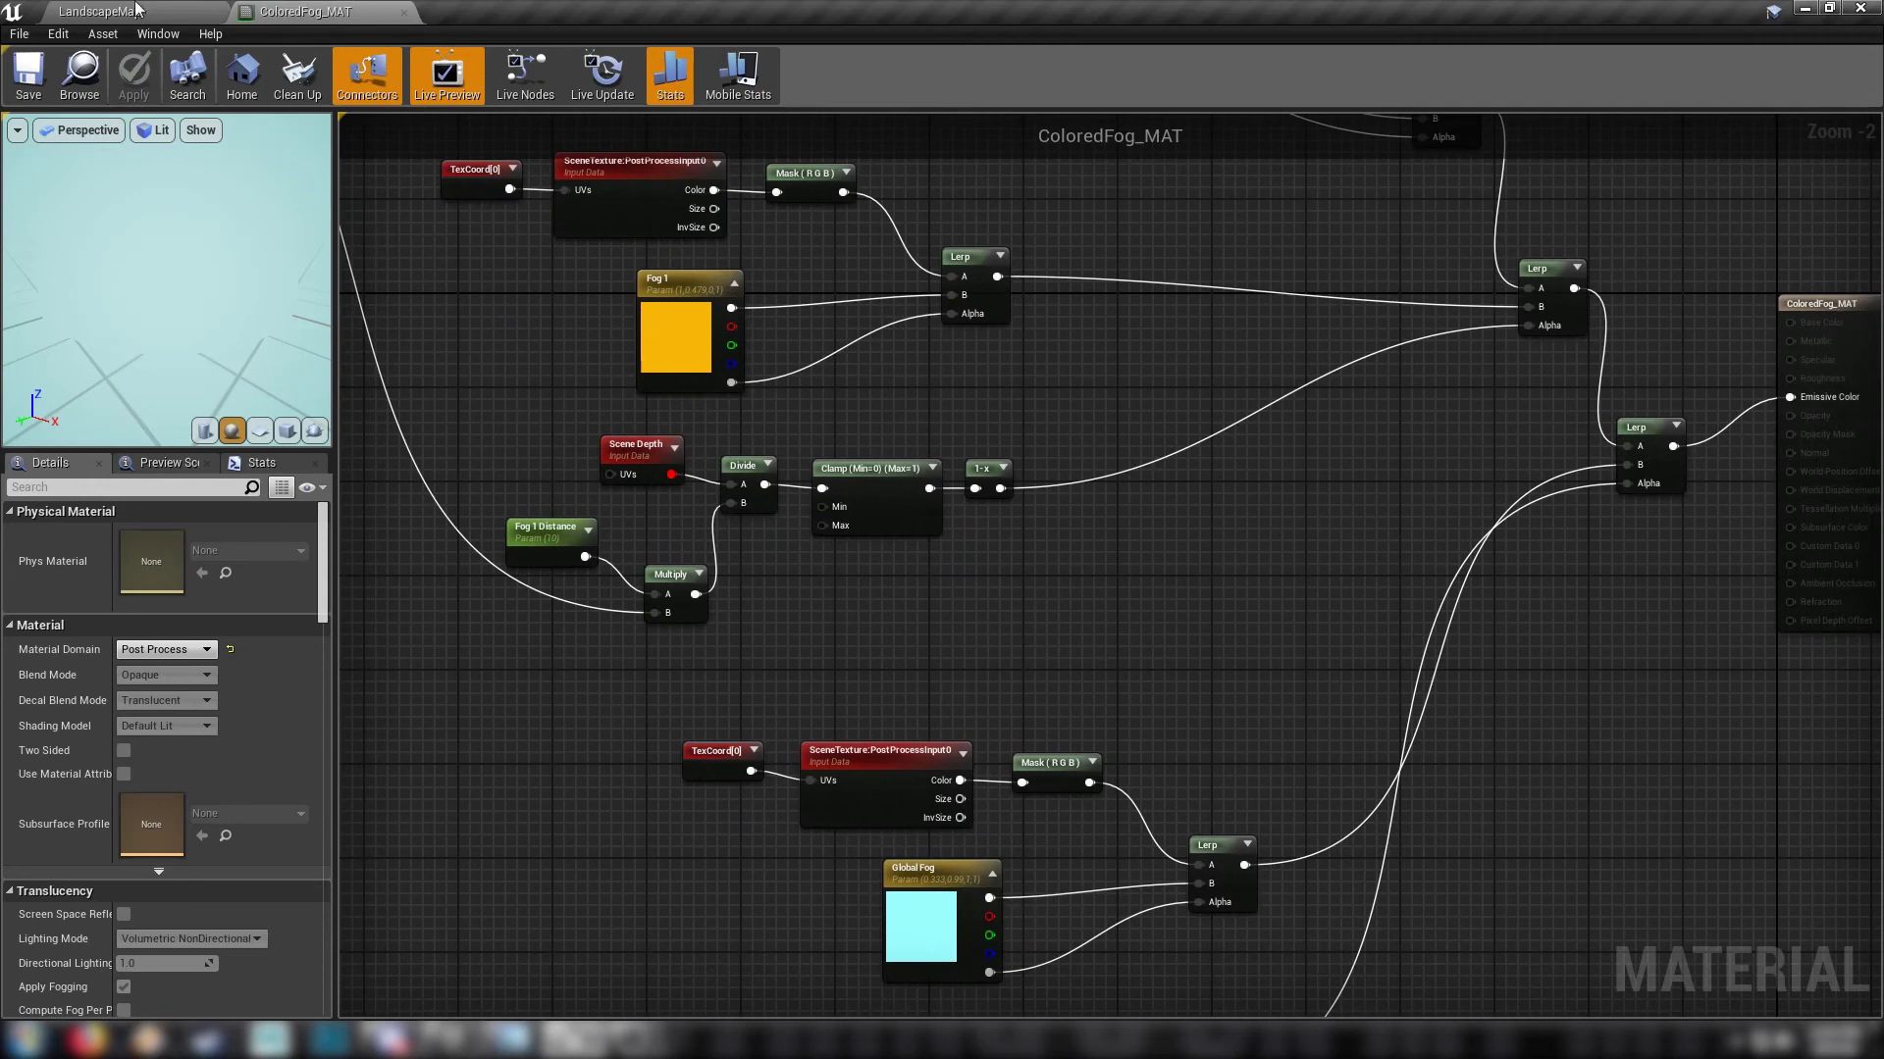
Step: Open the ColoredFog_MAT_Inst material instance from the landscape level's Materials folder and move its window so the parameters are fully visible
click(137, 11)
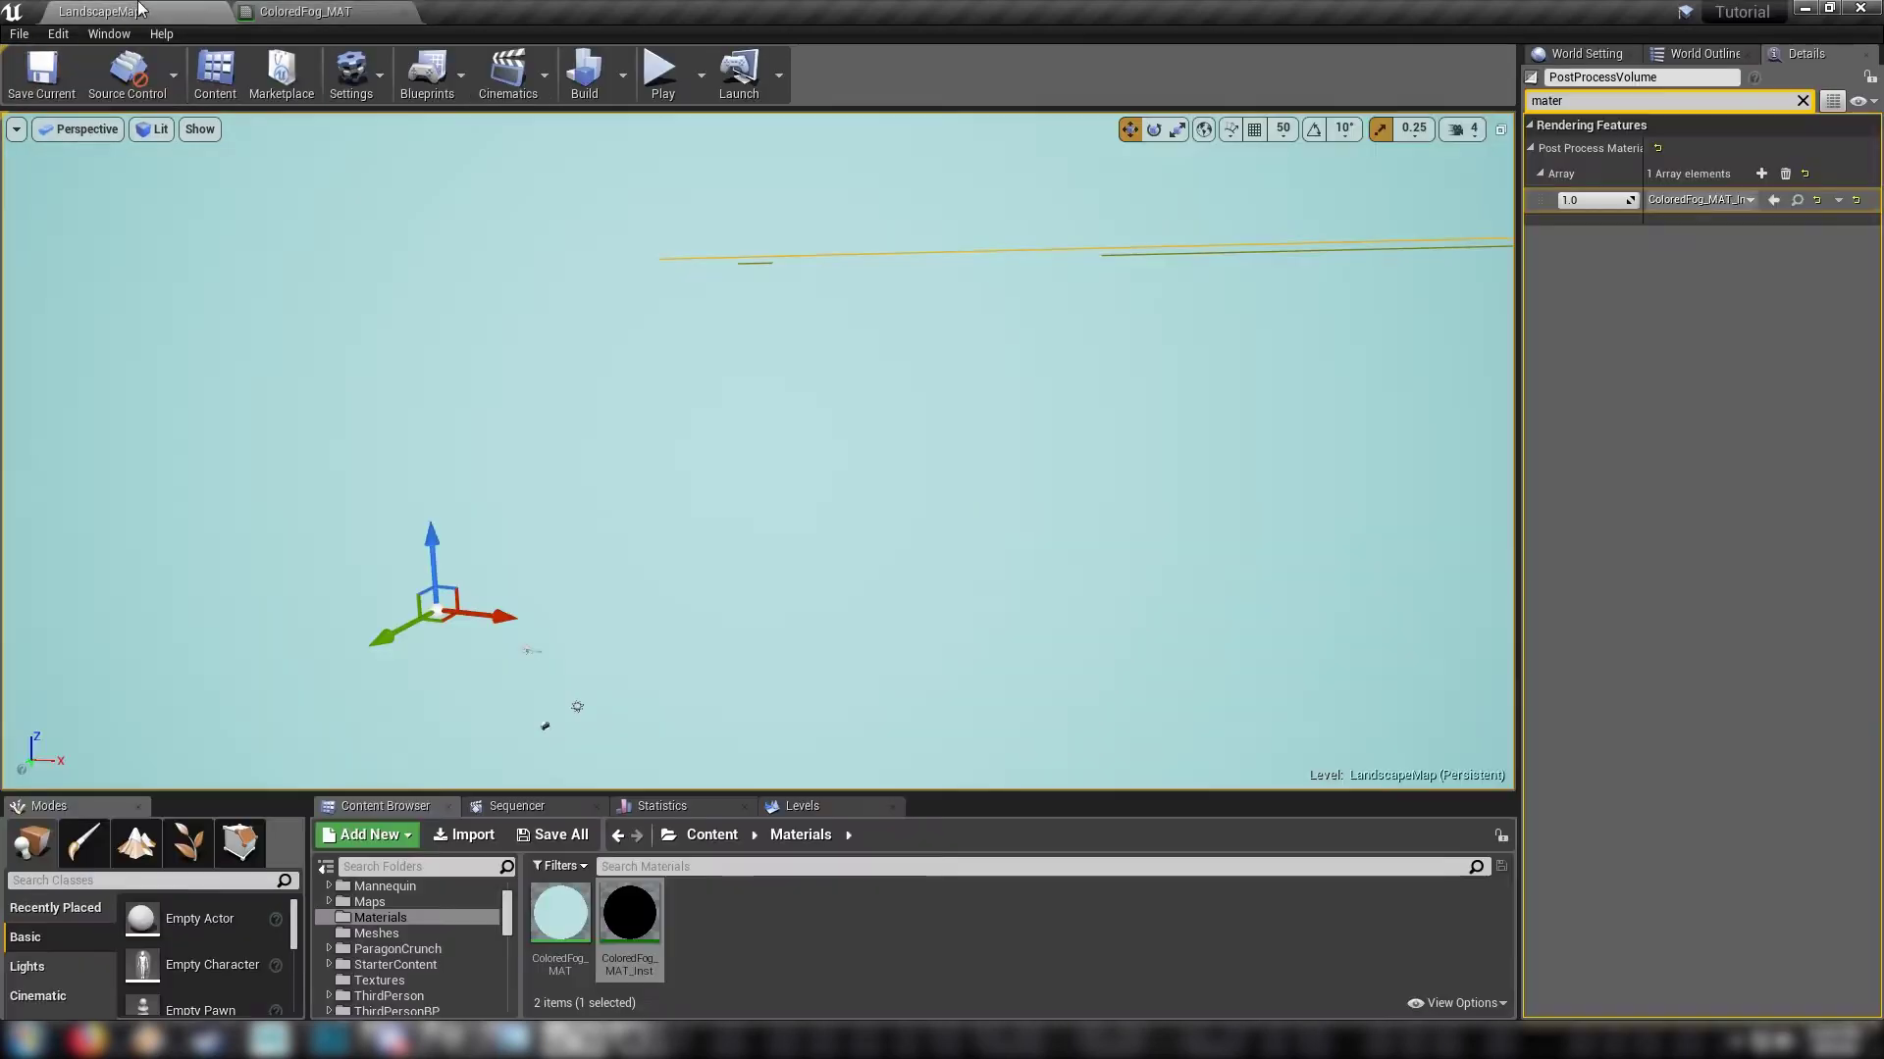
click(669, 981)
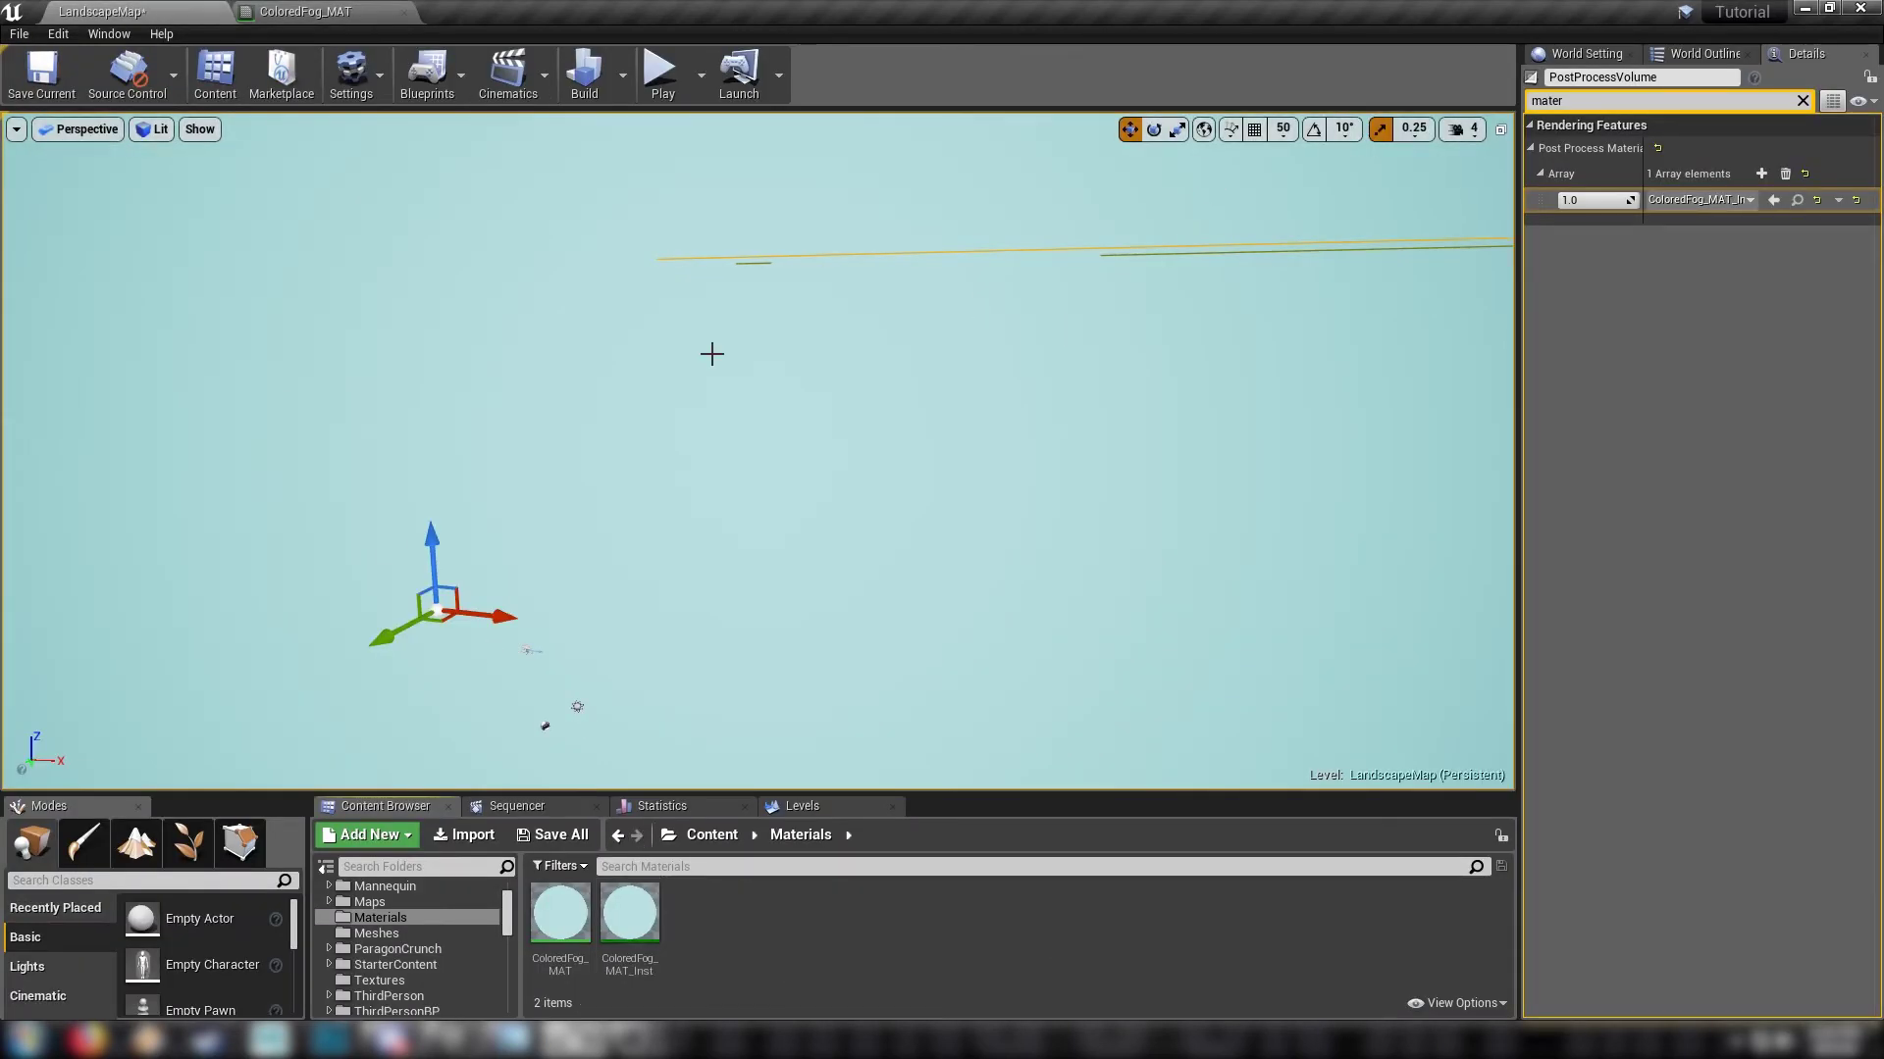
double_click(630, 917)
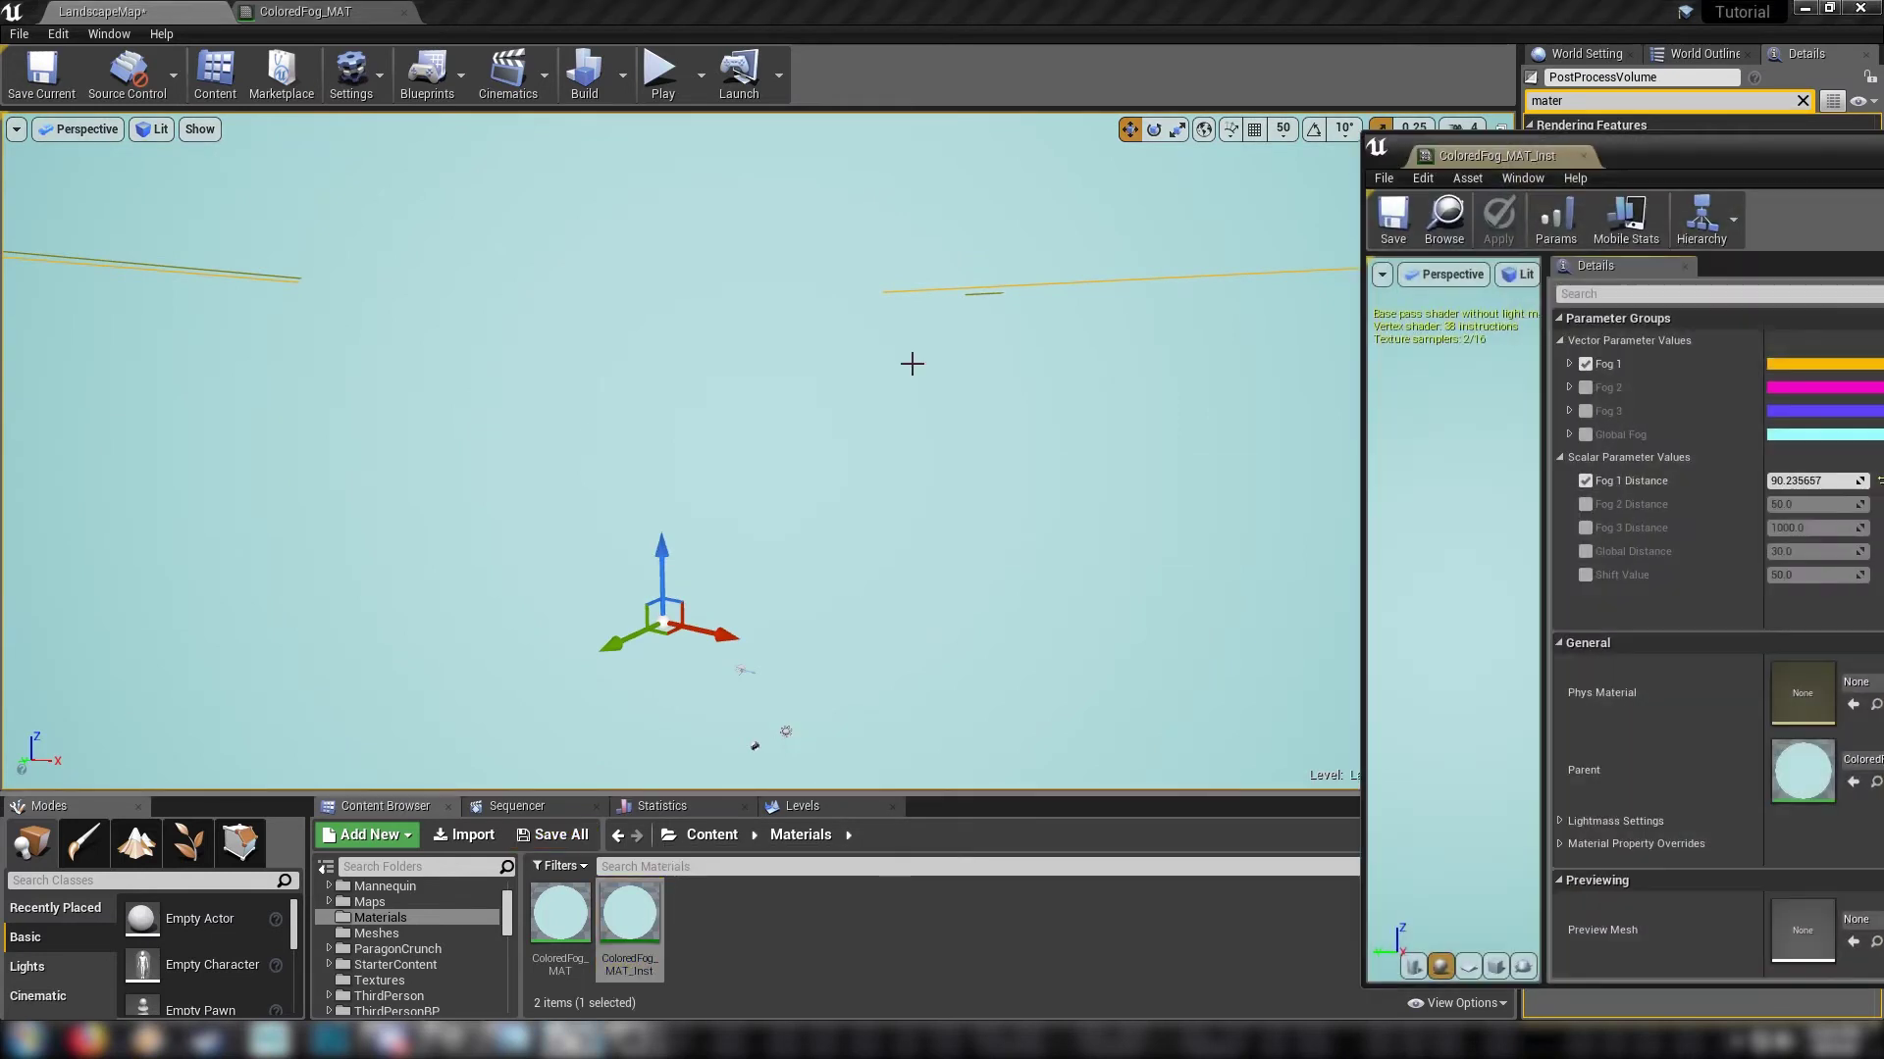
drag(1698, 166, 1393, 91)
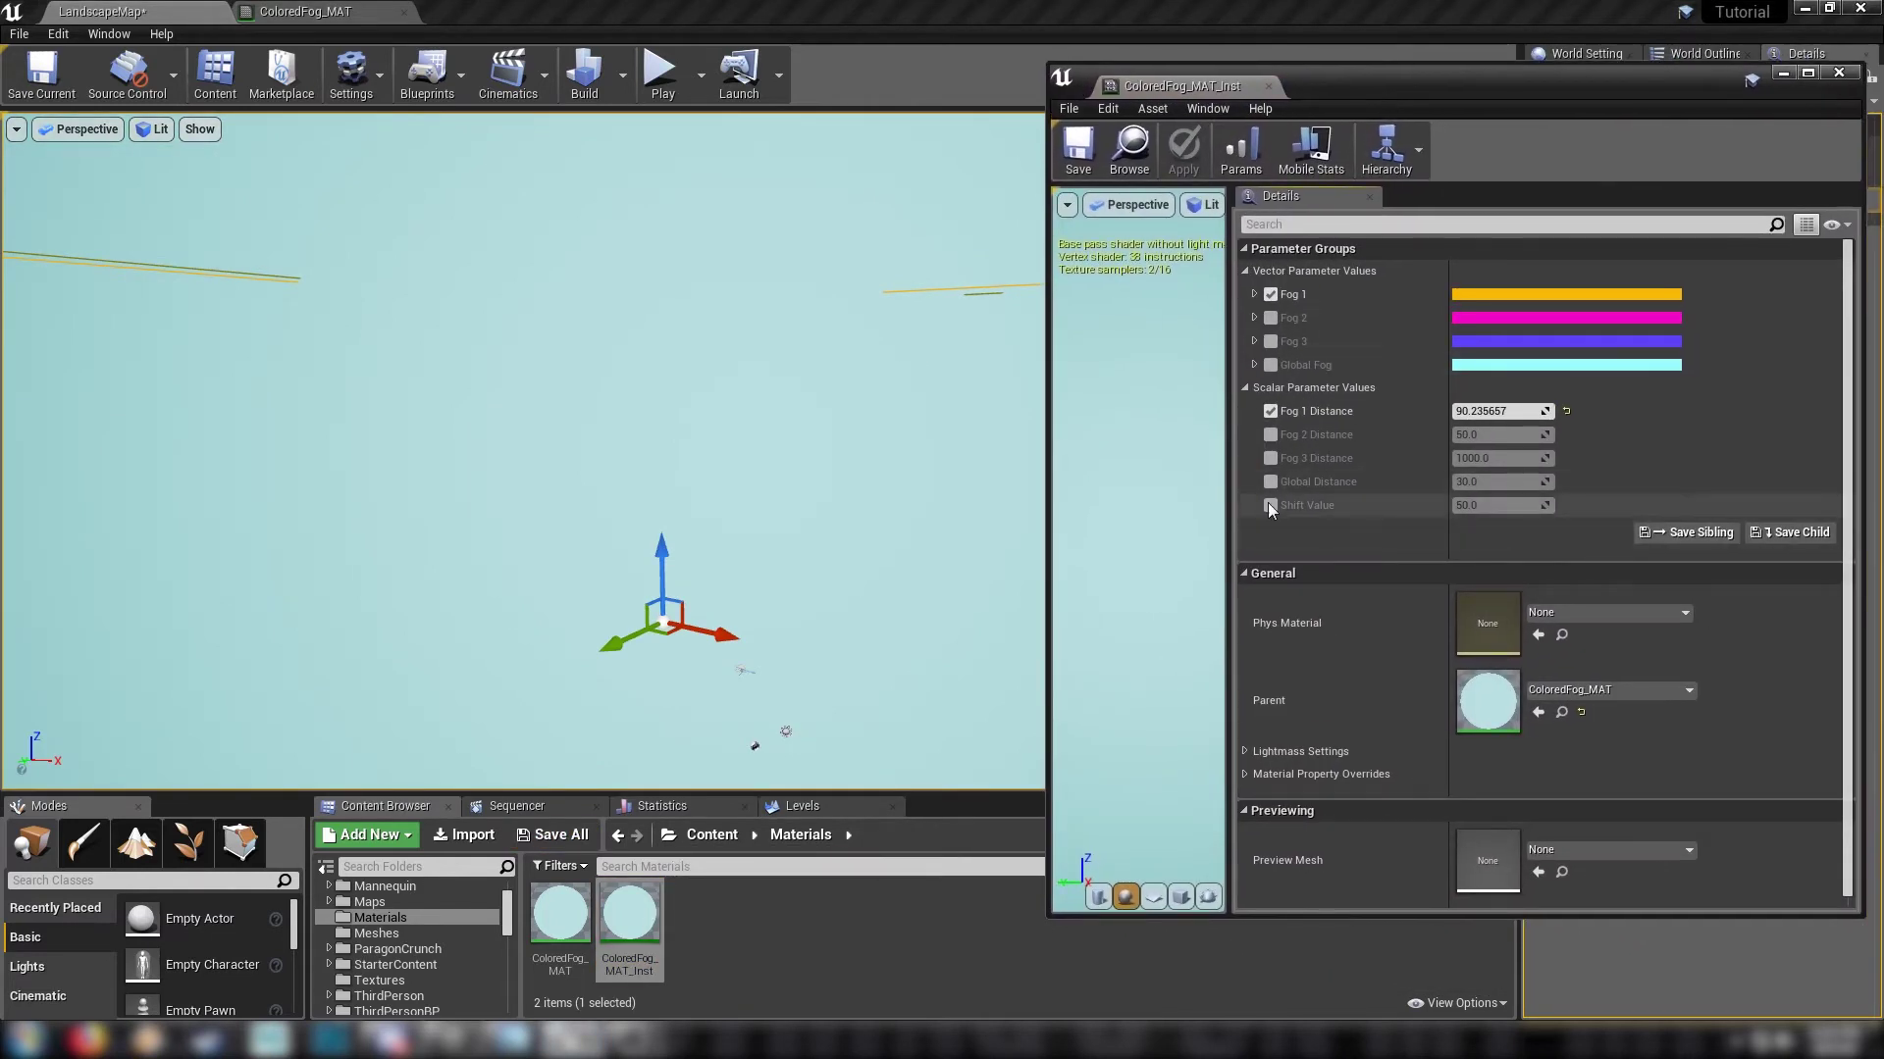
Step: Enable the overrides for Fog 2, Fog 3, Global Fog, Fog 2 Distance, Fog 3 Distance, Global Distance and Shift Value in the instance
click(1271, 505)
click(1270, 482)
click(1270, 459)
click(1270, 434)
click(1271, 365)
click(1270, 341)
click(1271, 318)
Step: Lower the Global Fog colour's alpha to about 0.123 in the material instance
click(1538, 367)
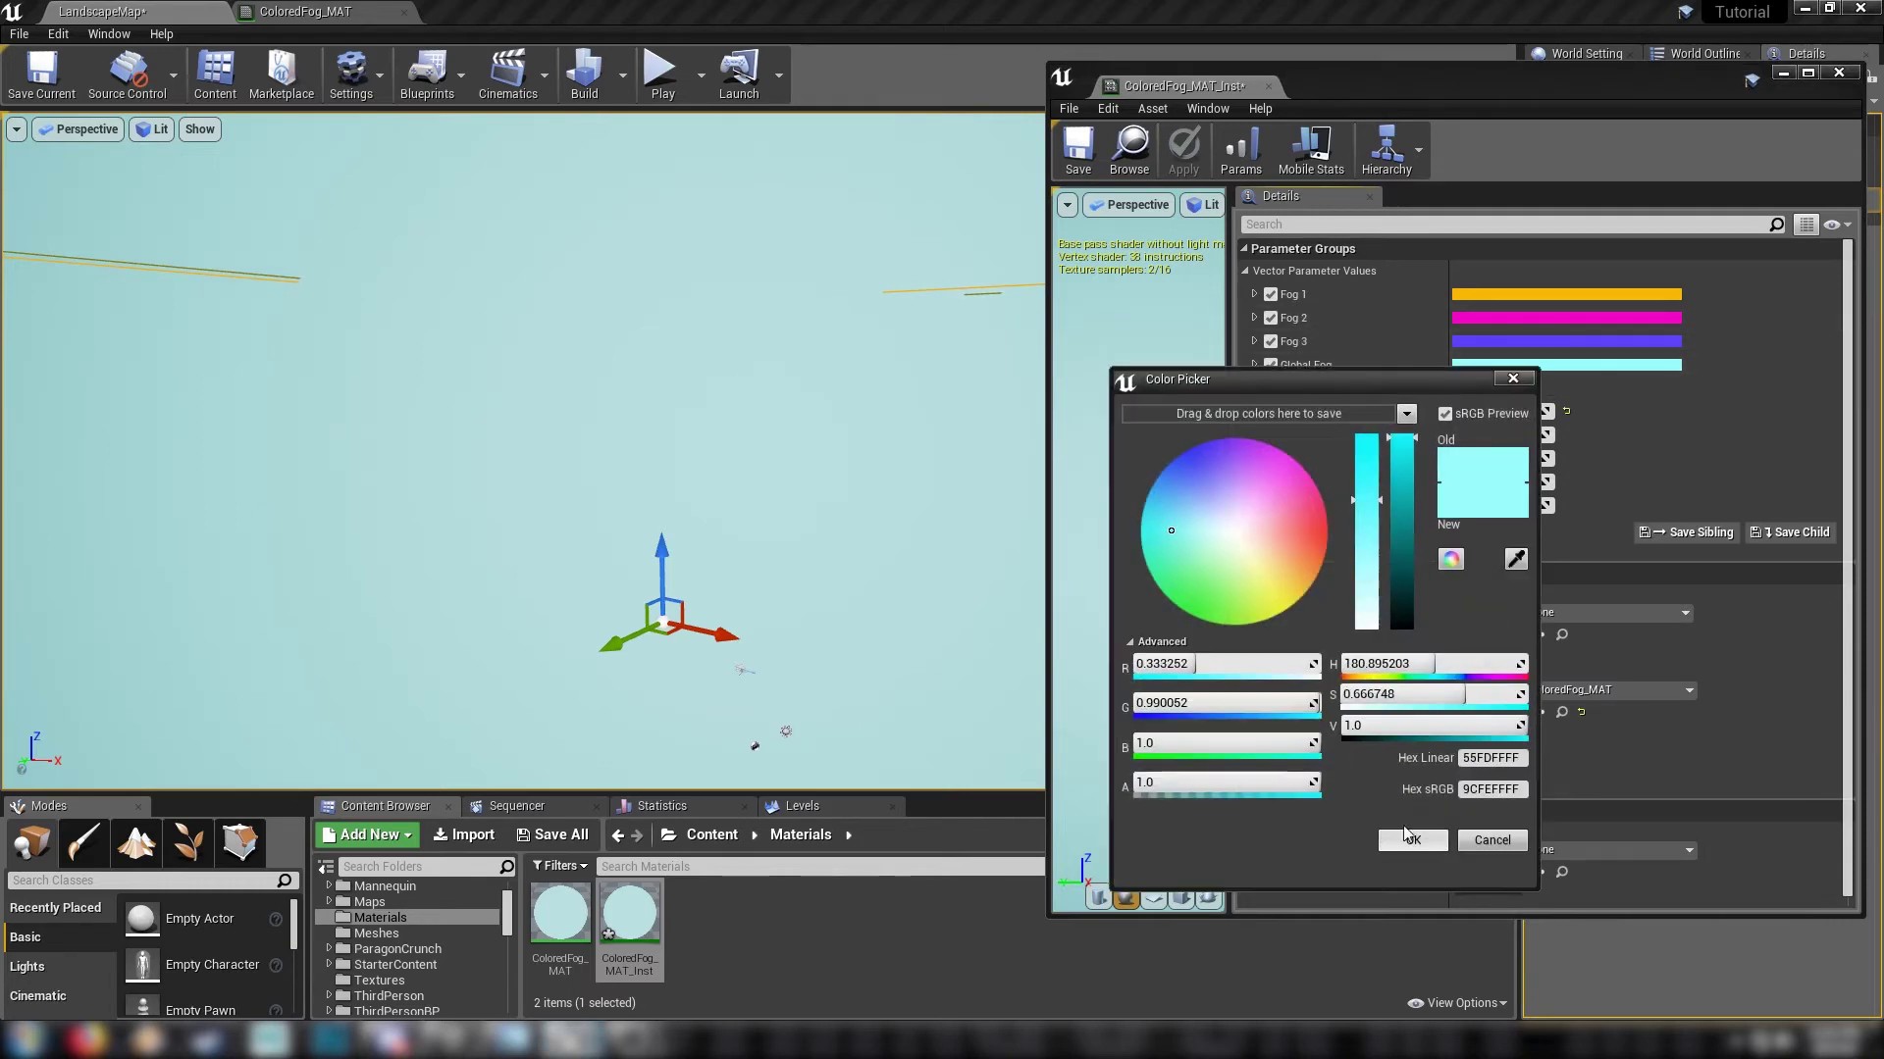
drag(1272, 778, 1158, 778)
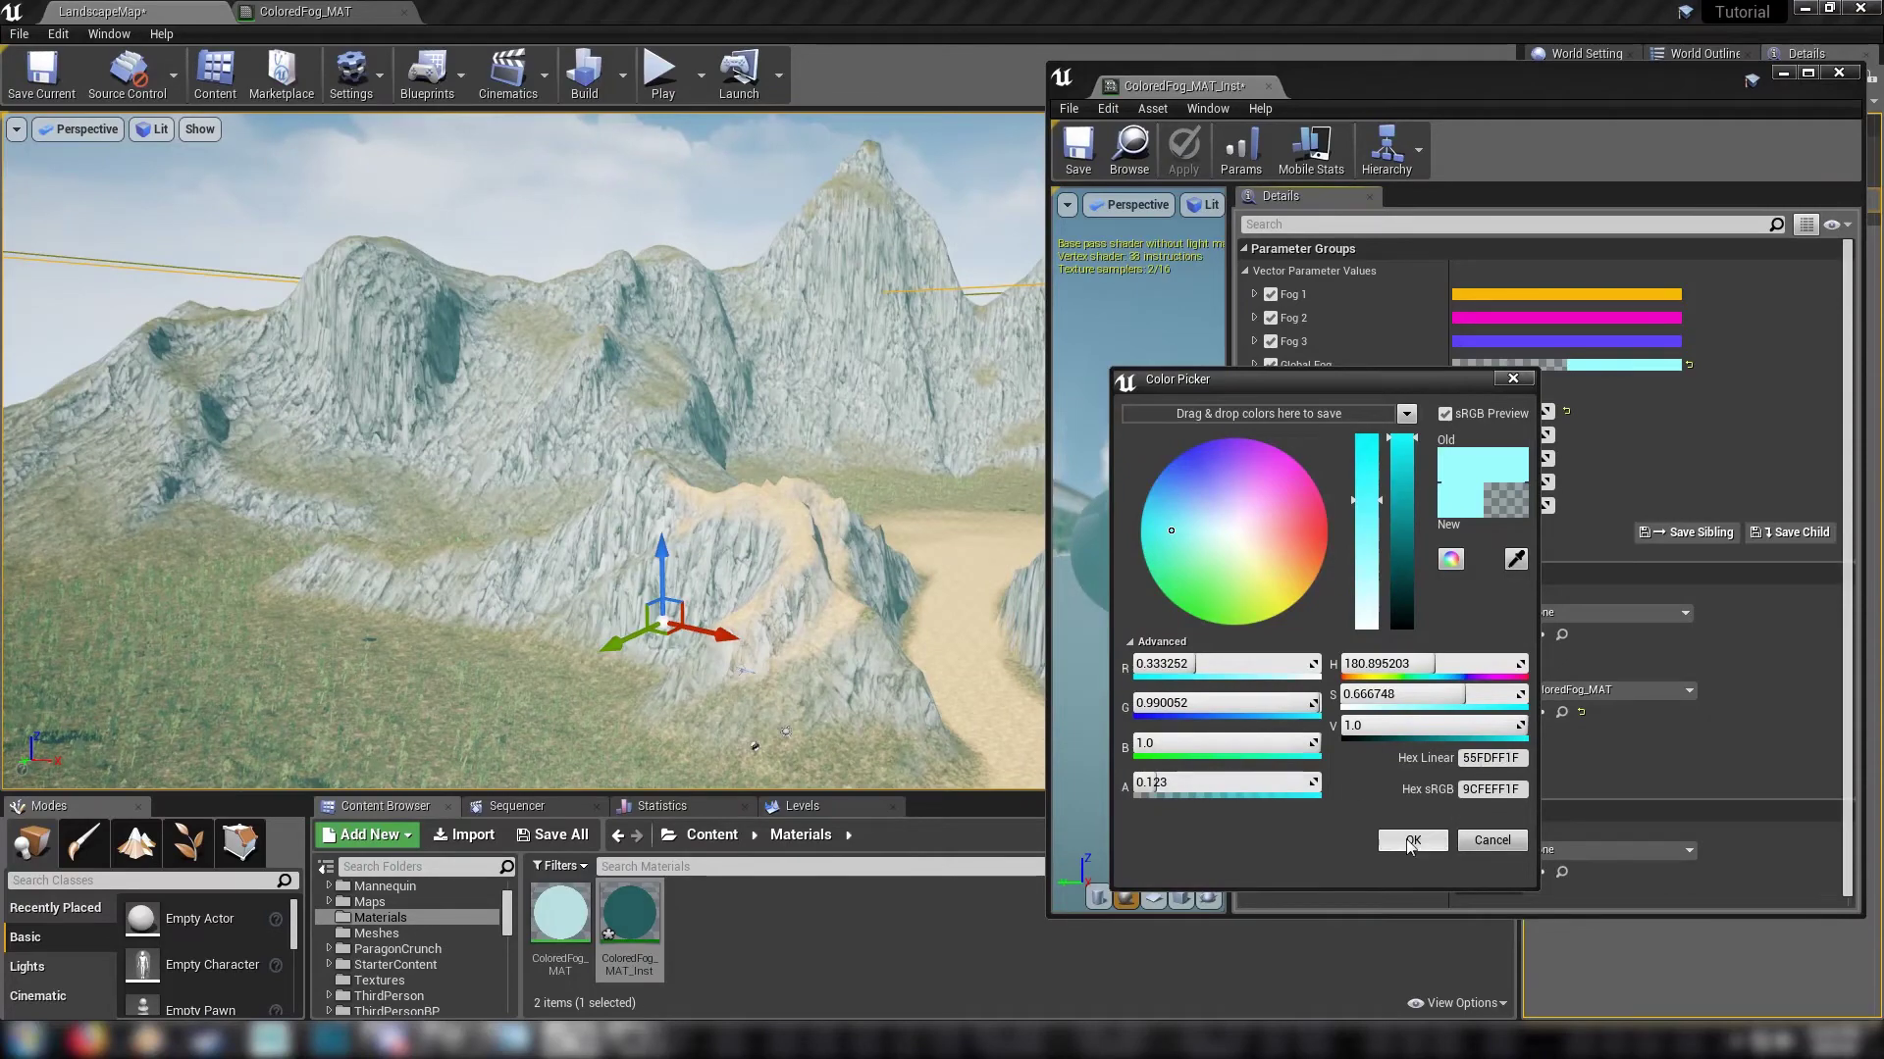
click(1410, 847)
right_drag(891, 633, 971, 628)
right_drag(845, 582, 846, 583)
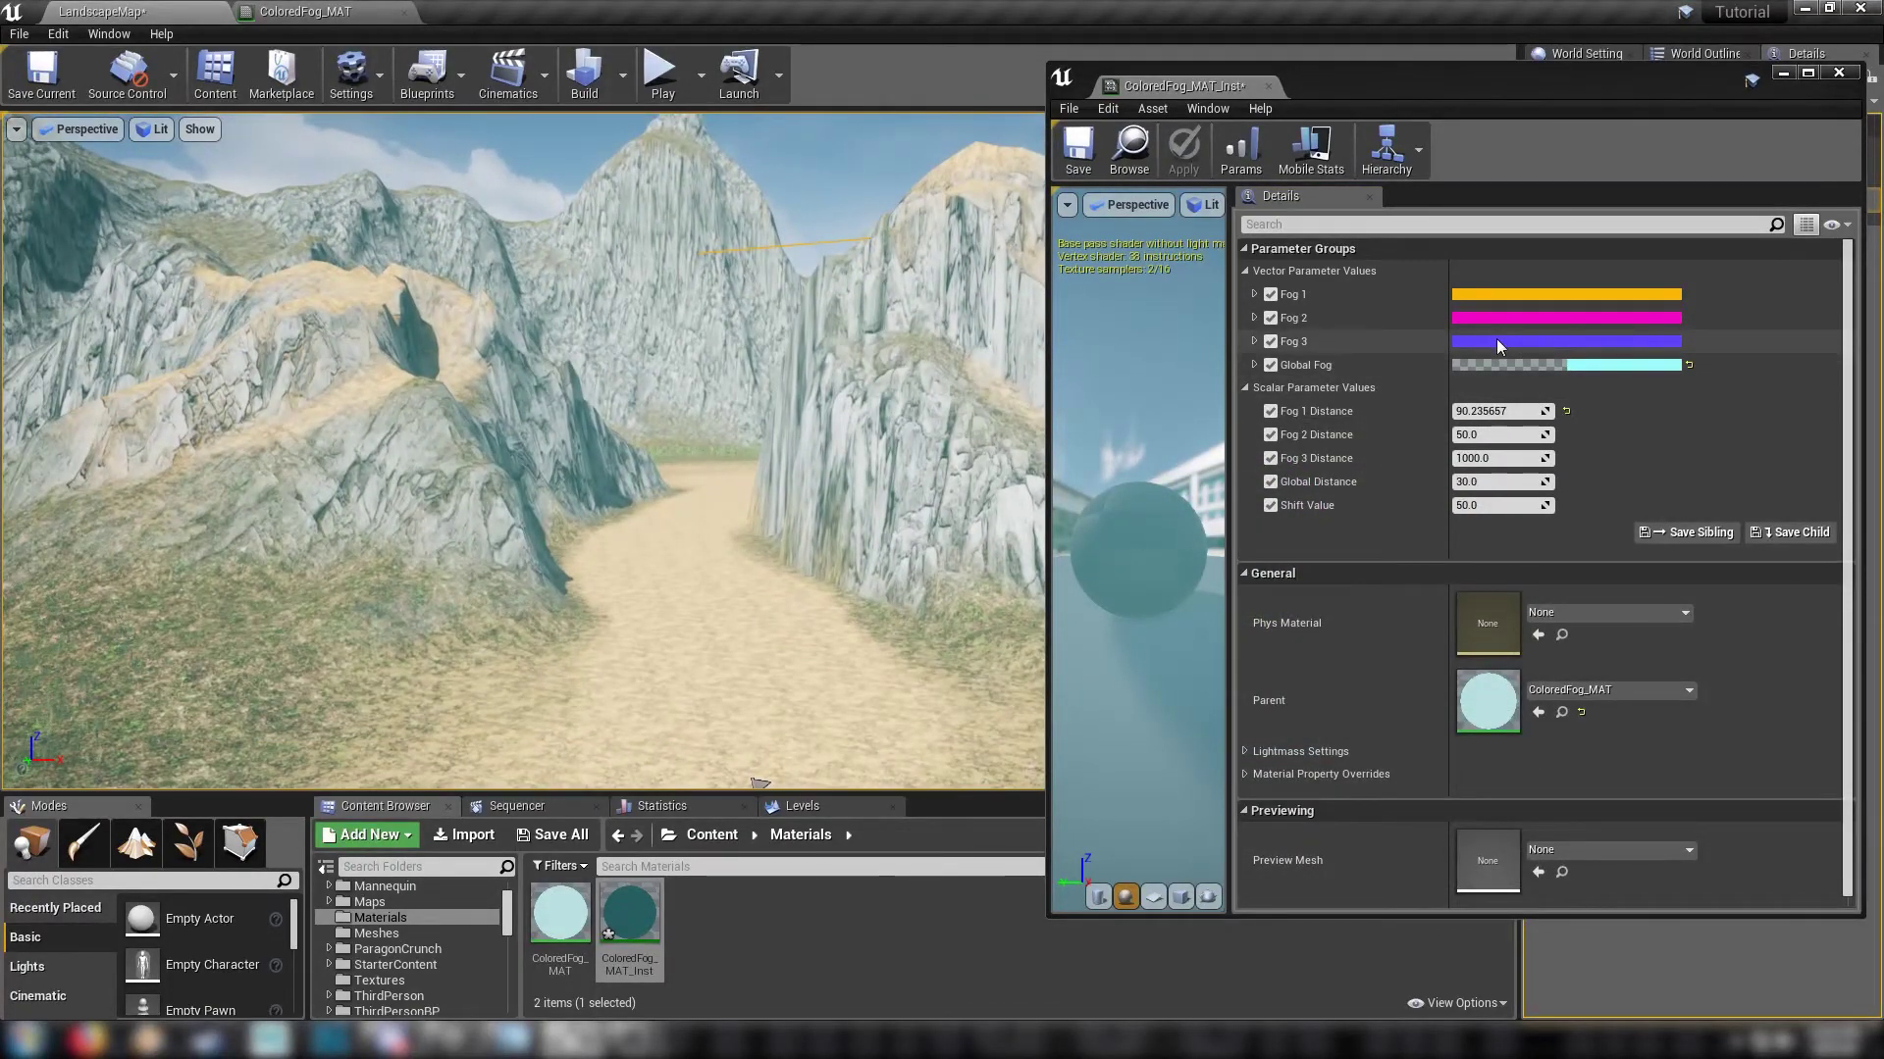
Step: Reset Fog 1 Distance and Global Distance to their defaults, and set Shift Value to 1.0
click(1566, 411)
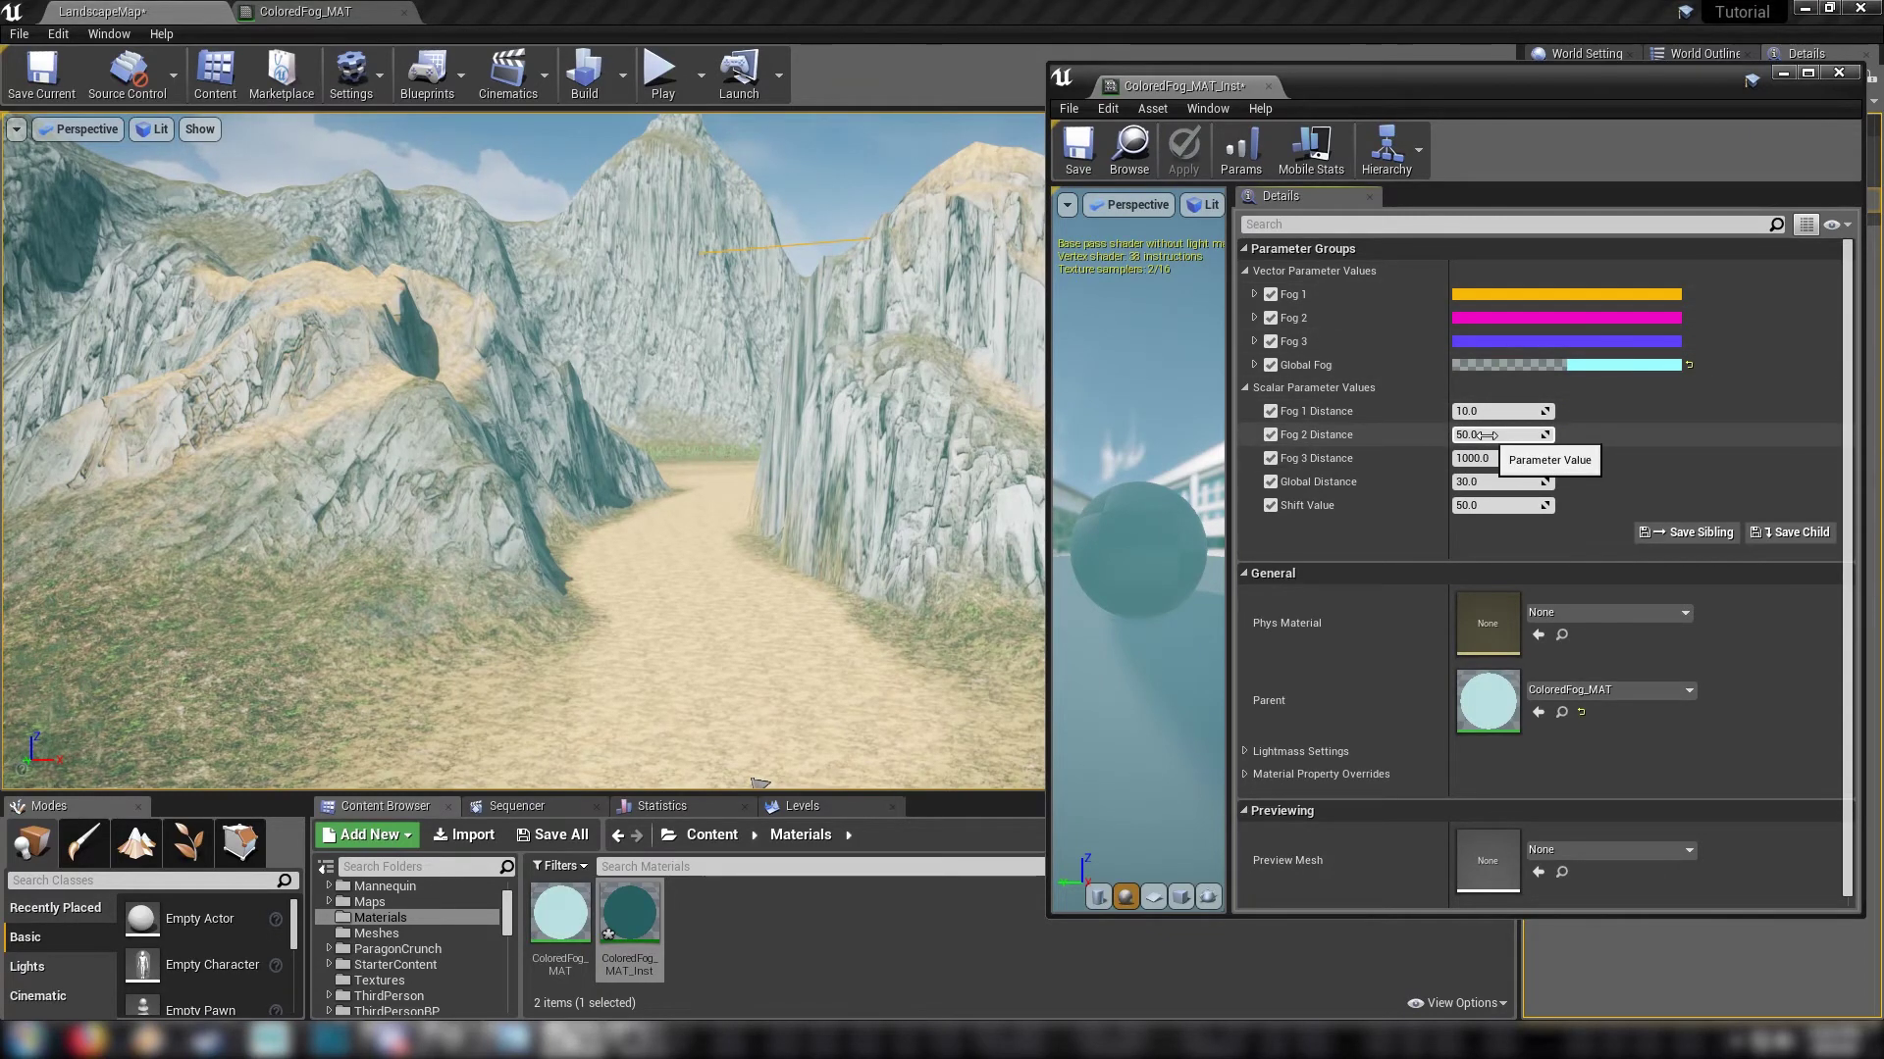
right_drag(862, 425, 863, 425)
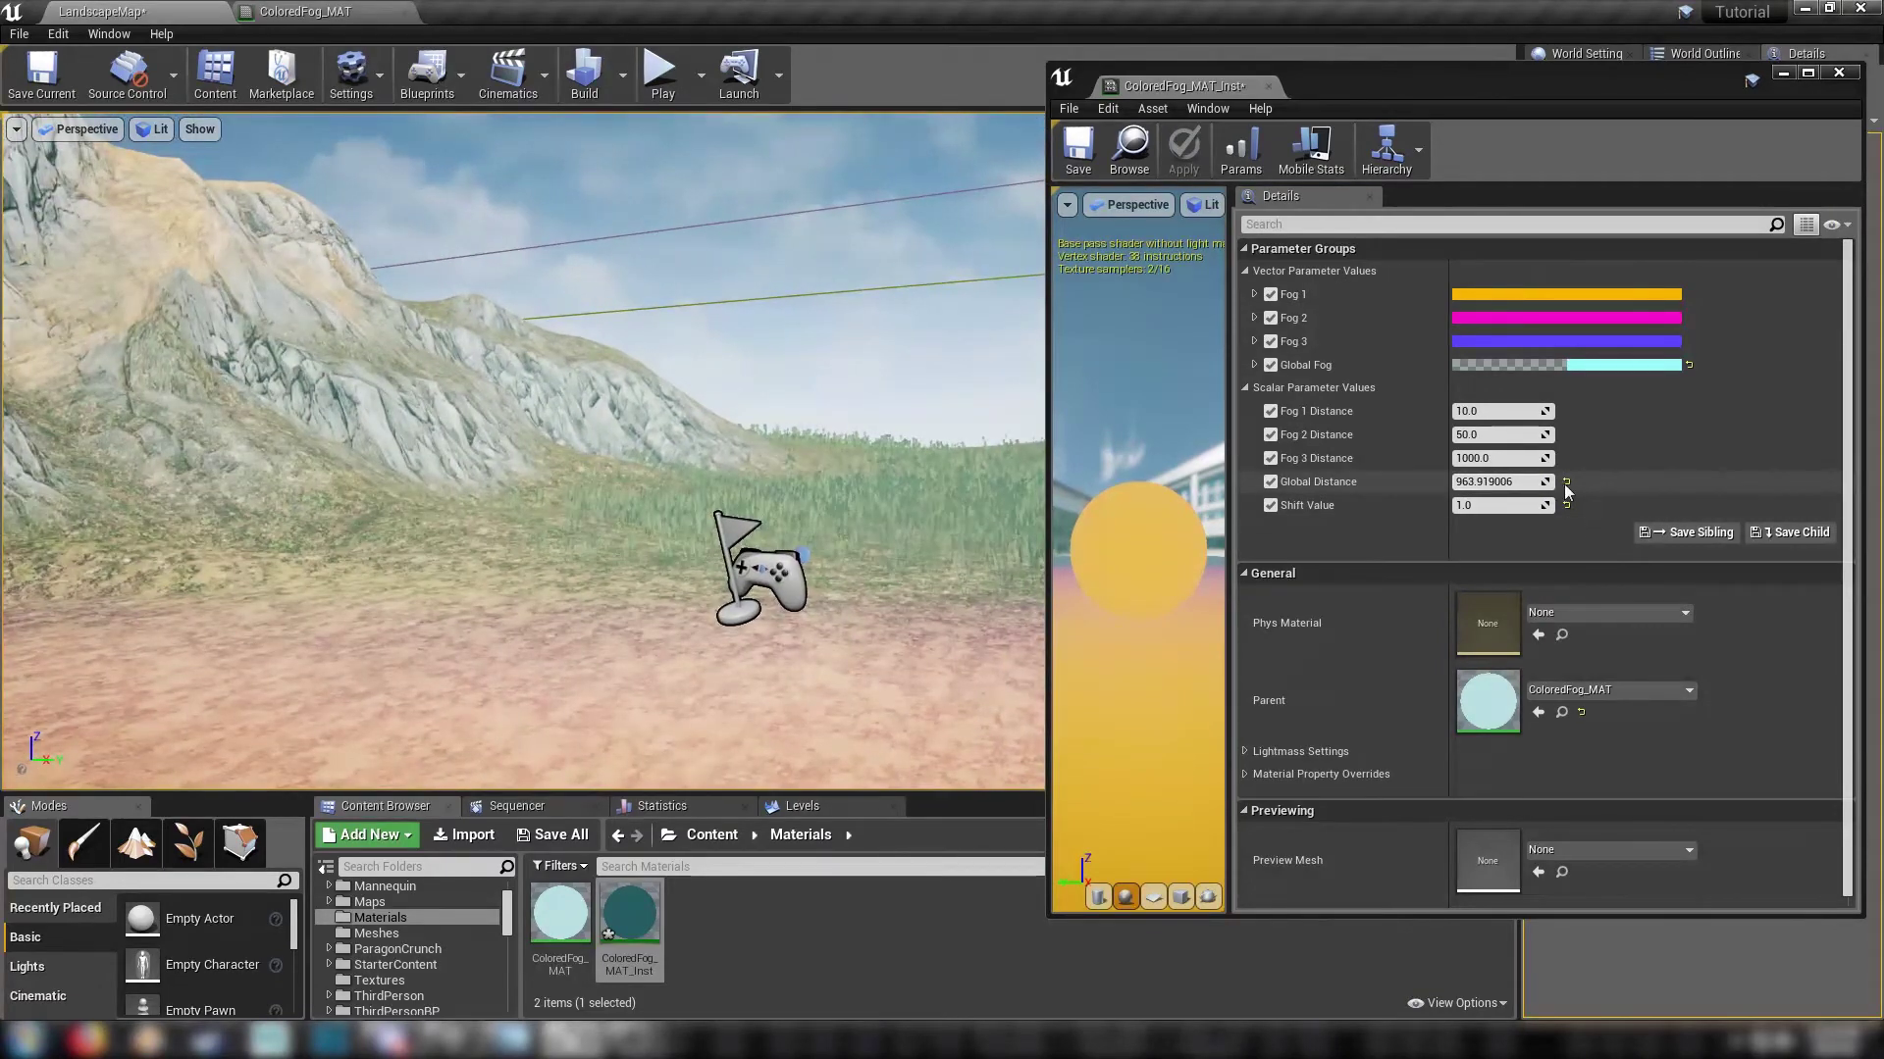
click(1566, 481)
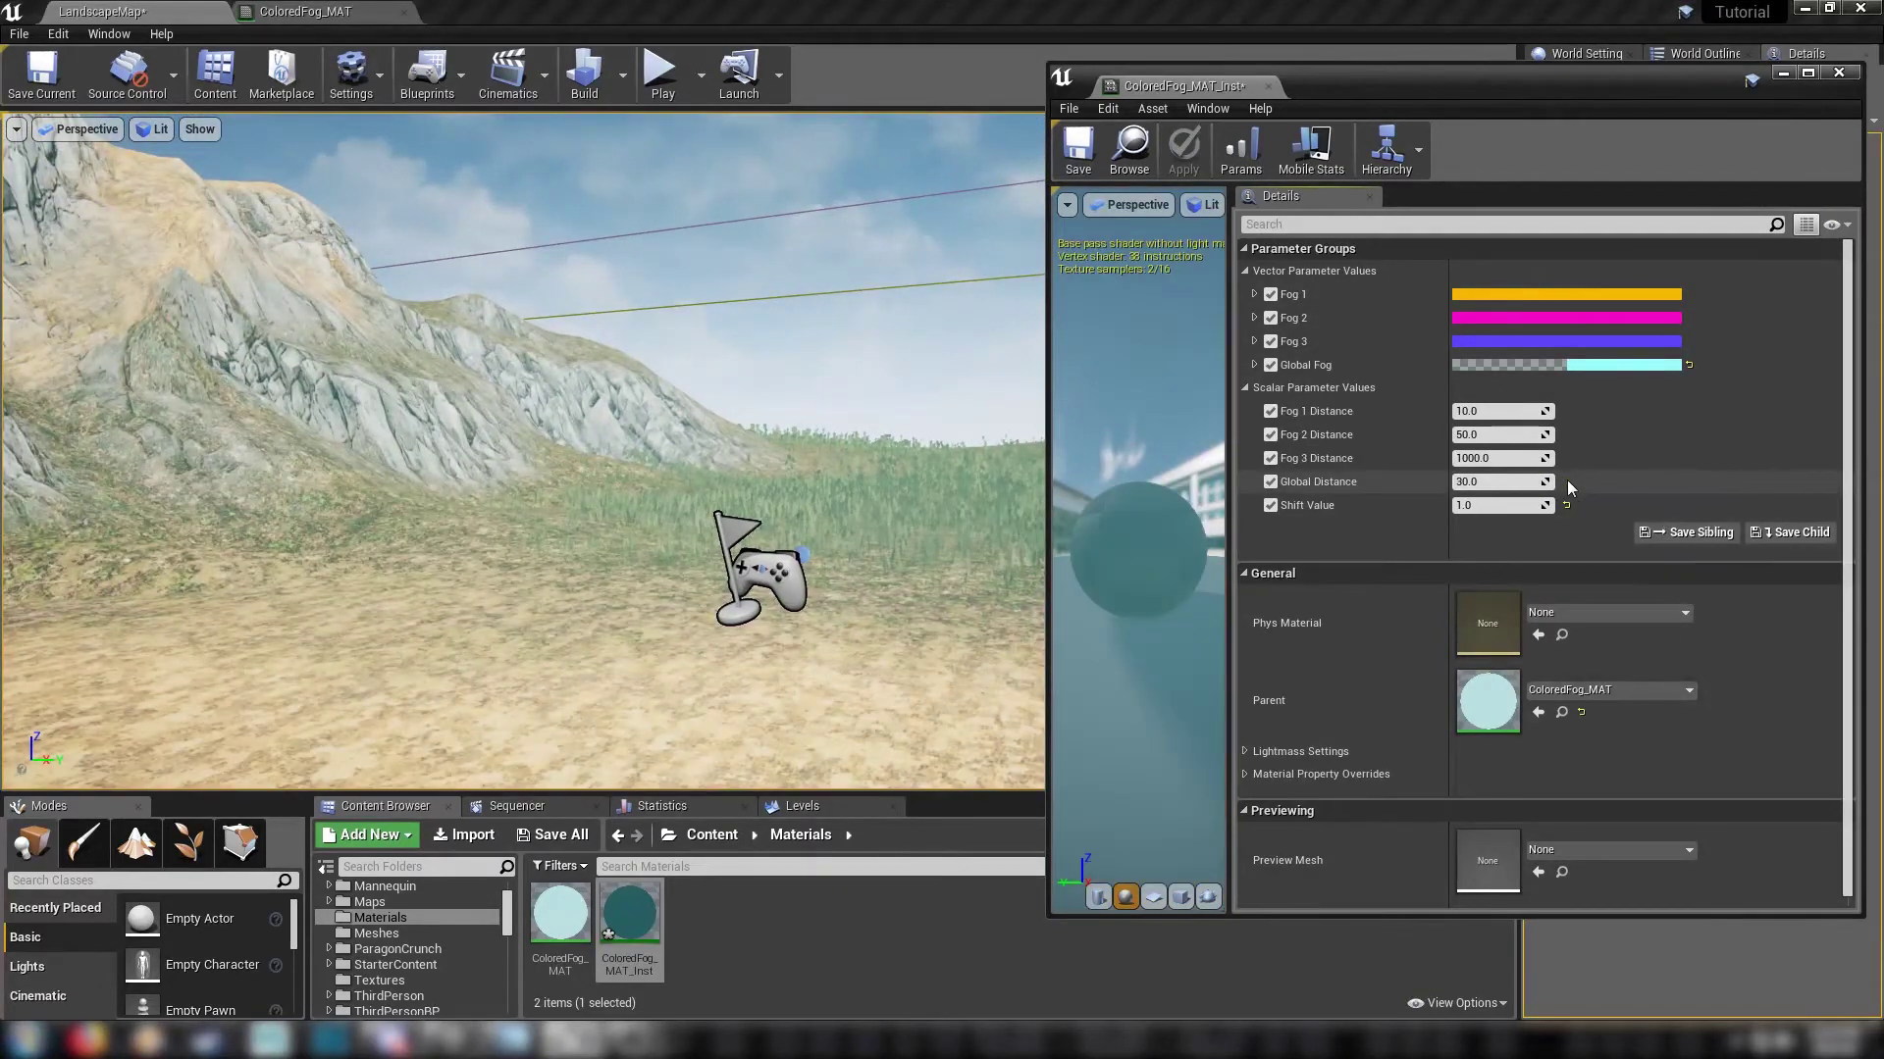
Step: Adjust the connections of the fog layers' Lerp chain in the ColoredFog_MAT graph and save the material
click(306, 11)
right_drag(627, 704, 461, 457)
click(1783, 72)
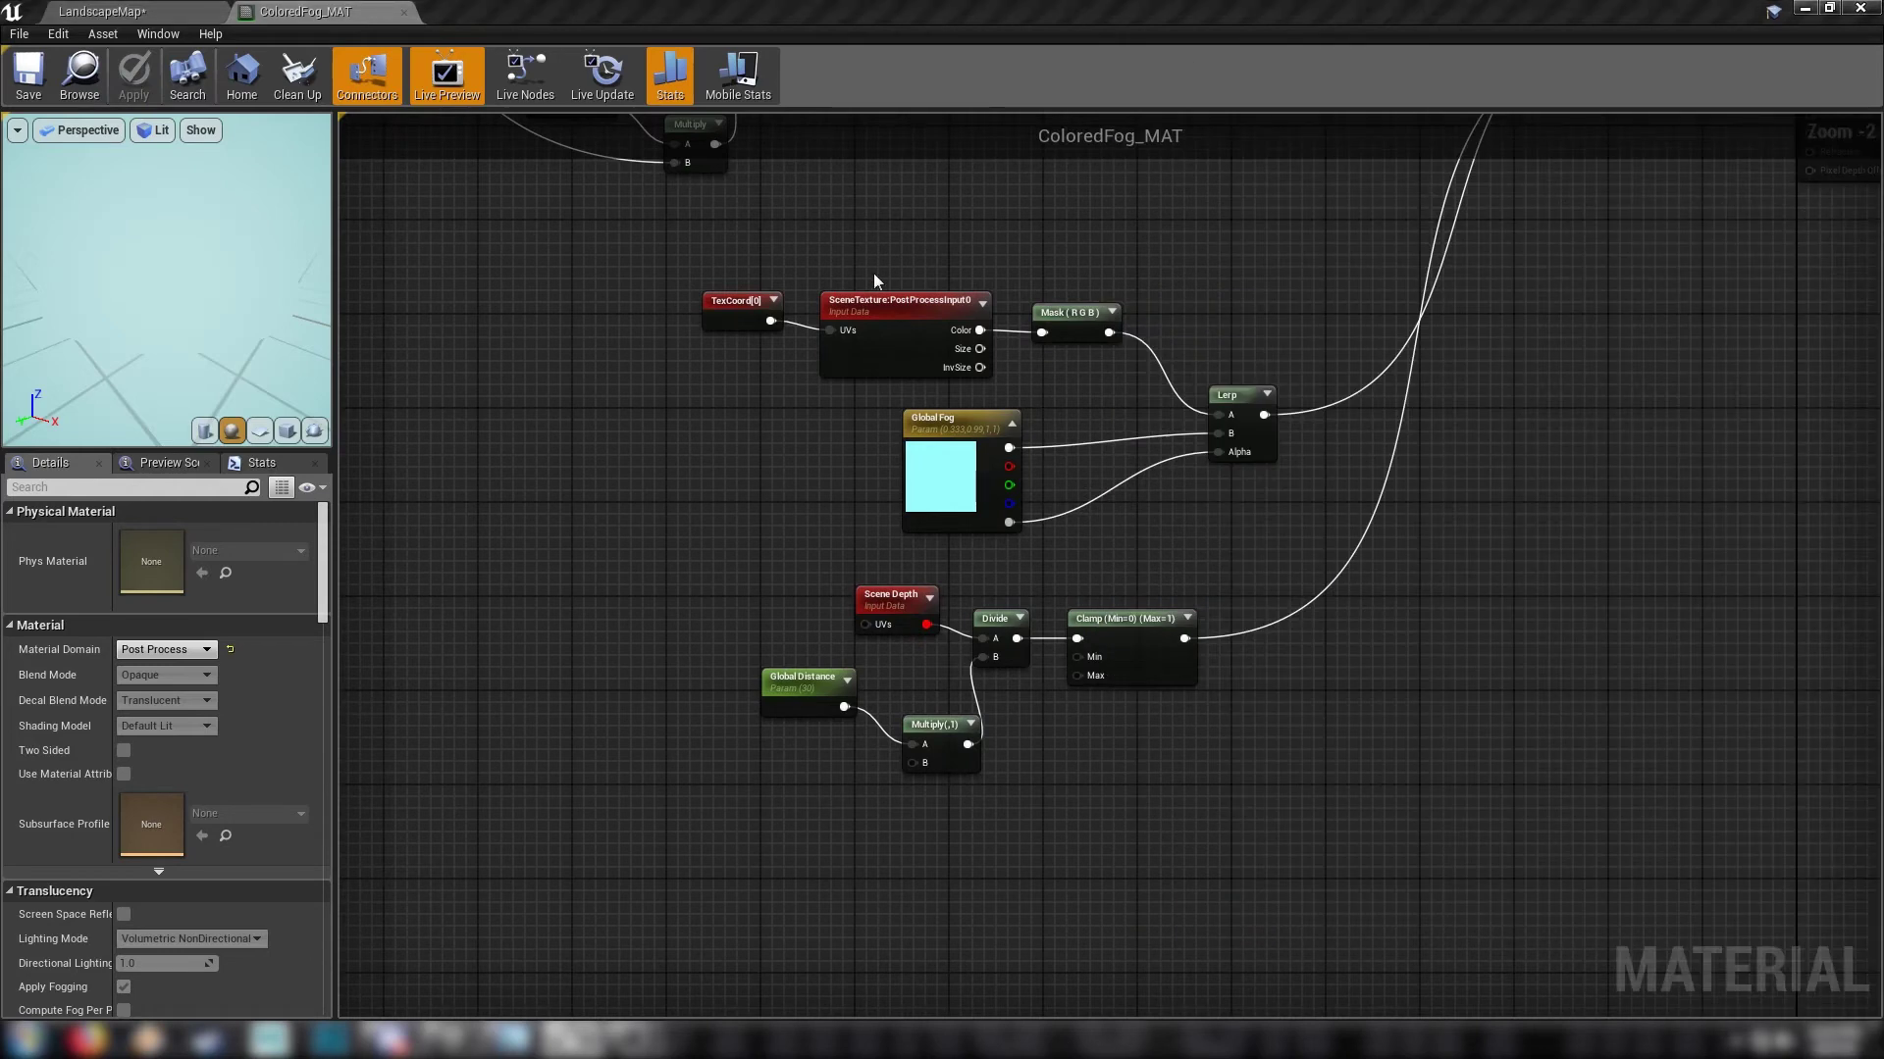
right_drag(520, 255, 530, 261)
drag(744, 410, 746, 412)
right_drag(519, 305, 1336, 779)
click(1004, 390)
right_drag(1004, 392, 867, 974)
right_drag(781, 781, 742, 659)
drag(722, 437, 1565, 932)
right_drag(1444, 765, 1093, 727)
right_drag(1004, 533, 866, 903)
right_drag(1320, 383, 1495, 930)
right_drag(1379, 559, 1271, 960)
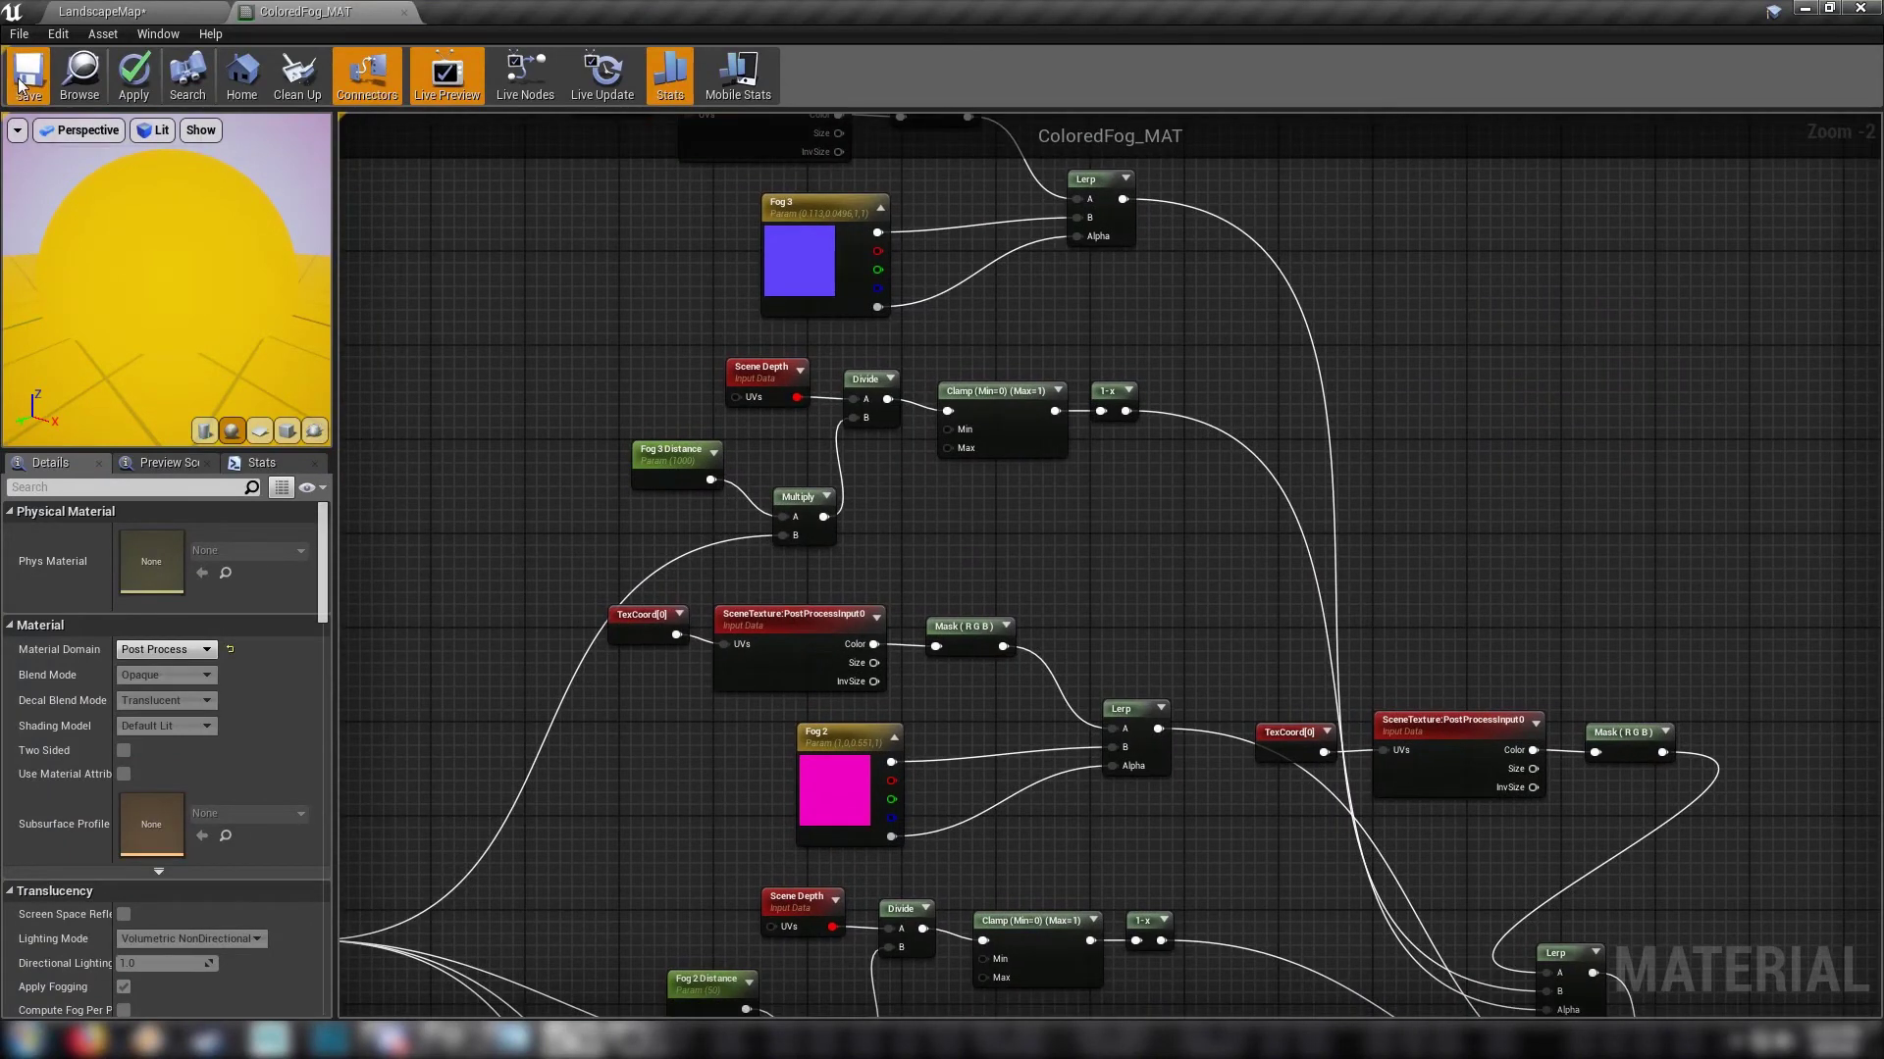
key(ctrl+s)
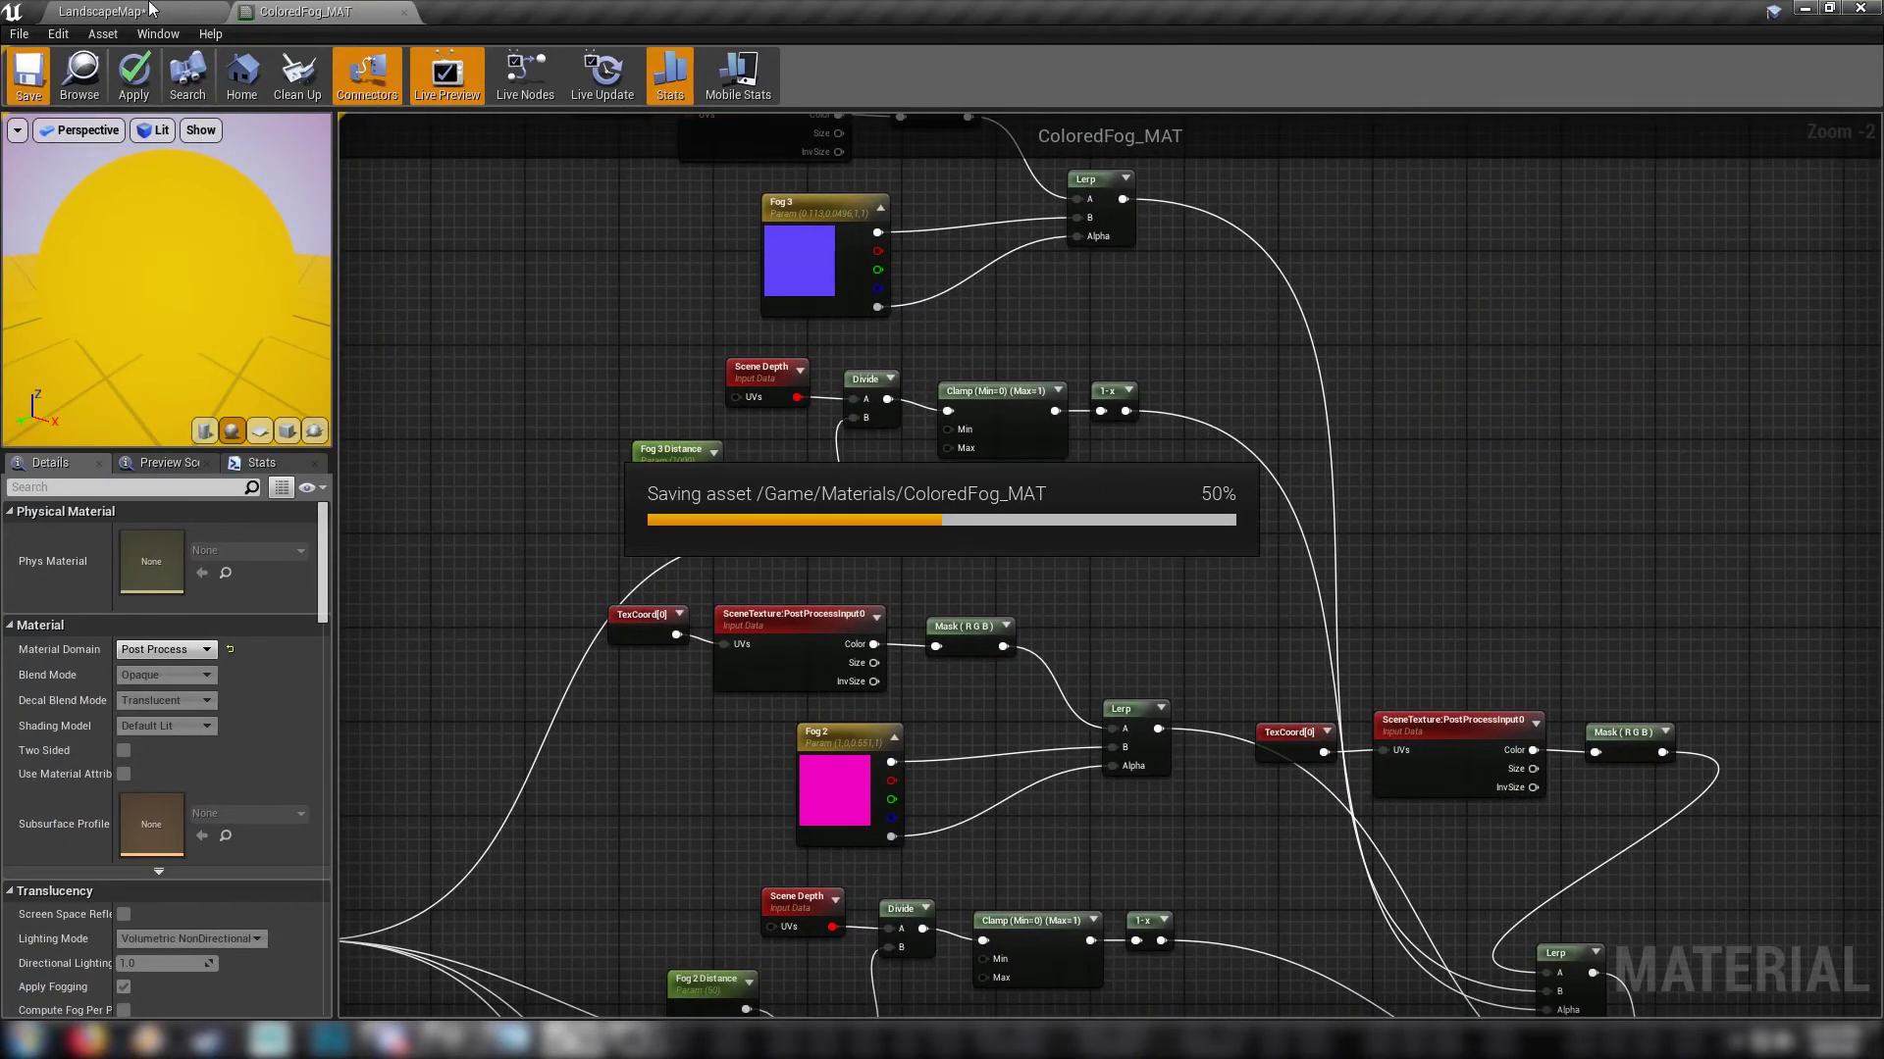
Step: Return to the landscape level, bring back the ColoredFog_MAT_Inst window beside the view and enlarge its preview area
click(149, 8)
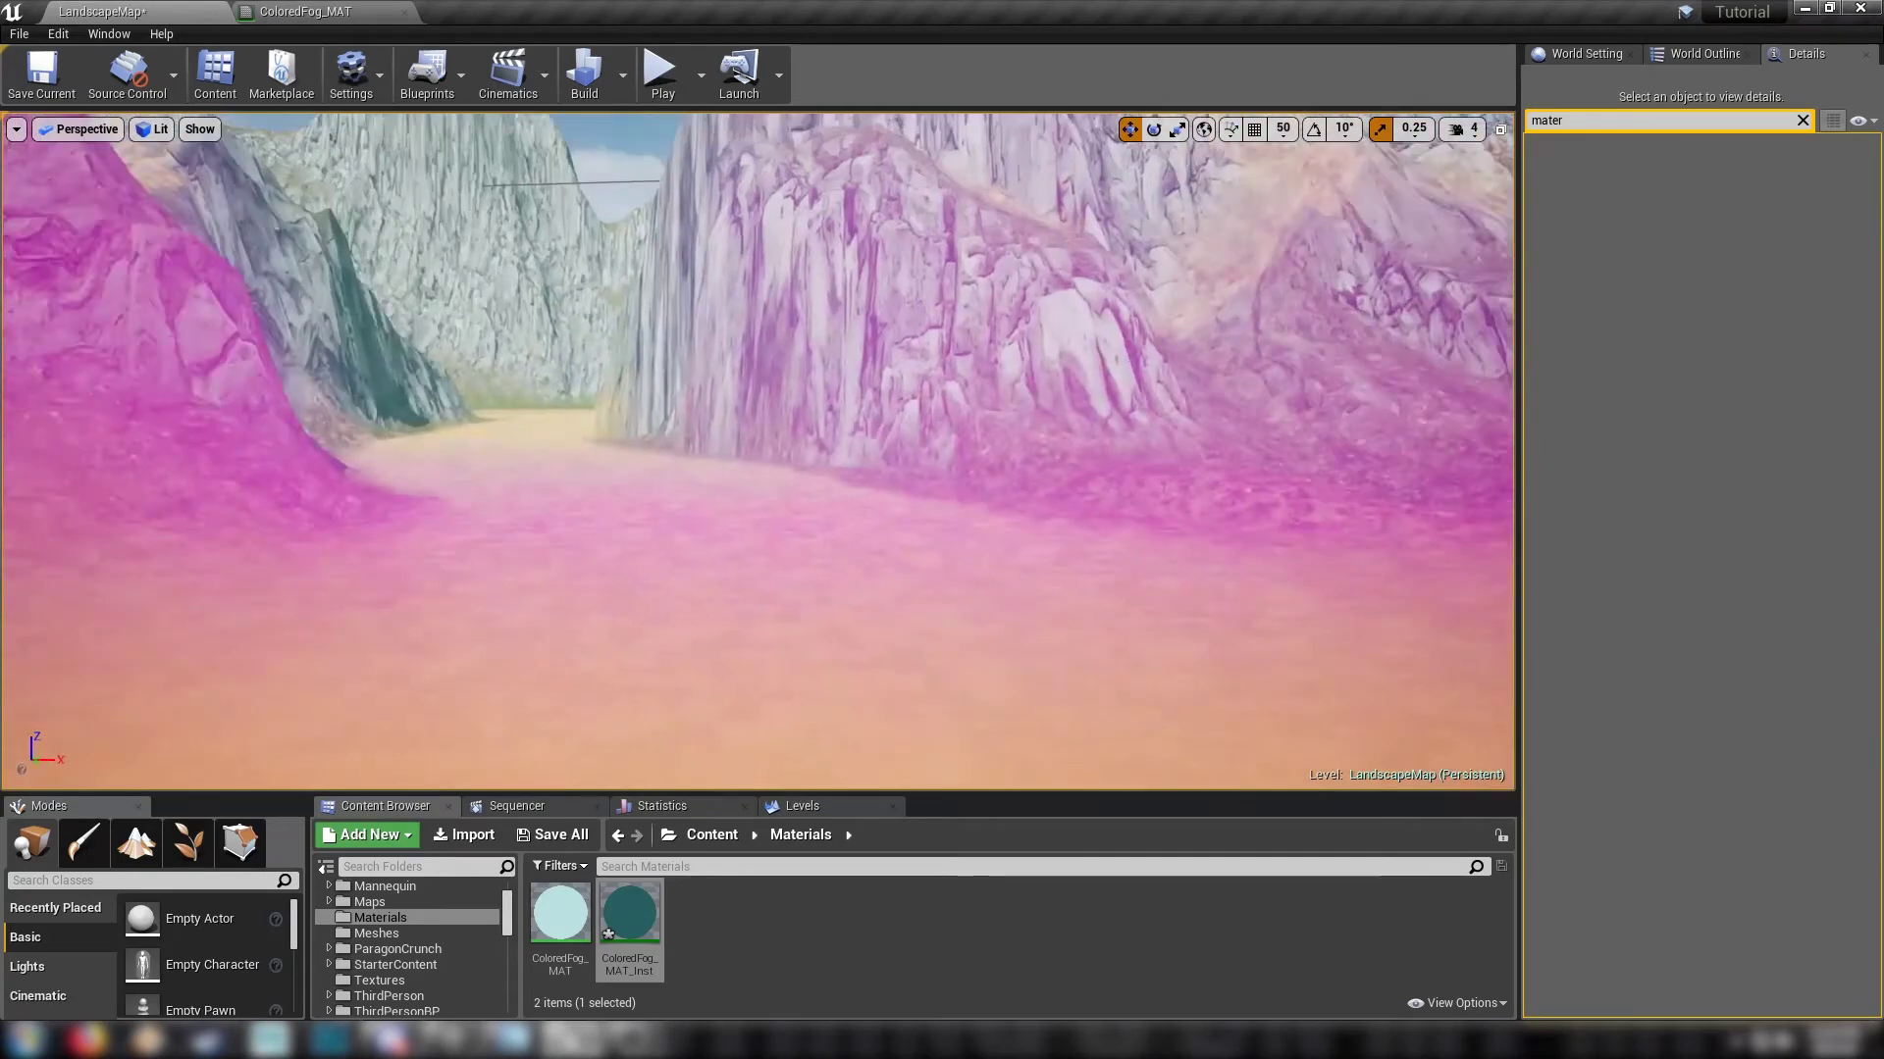
right_drag(757, 451, 724, 493)
drag(1882, 208, 1713, 151)
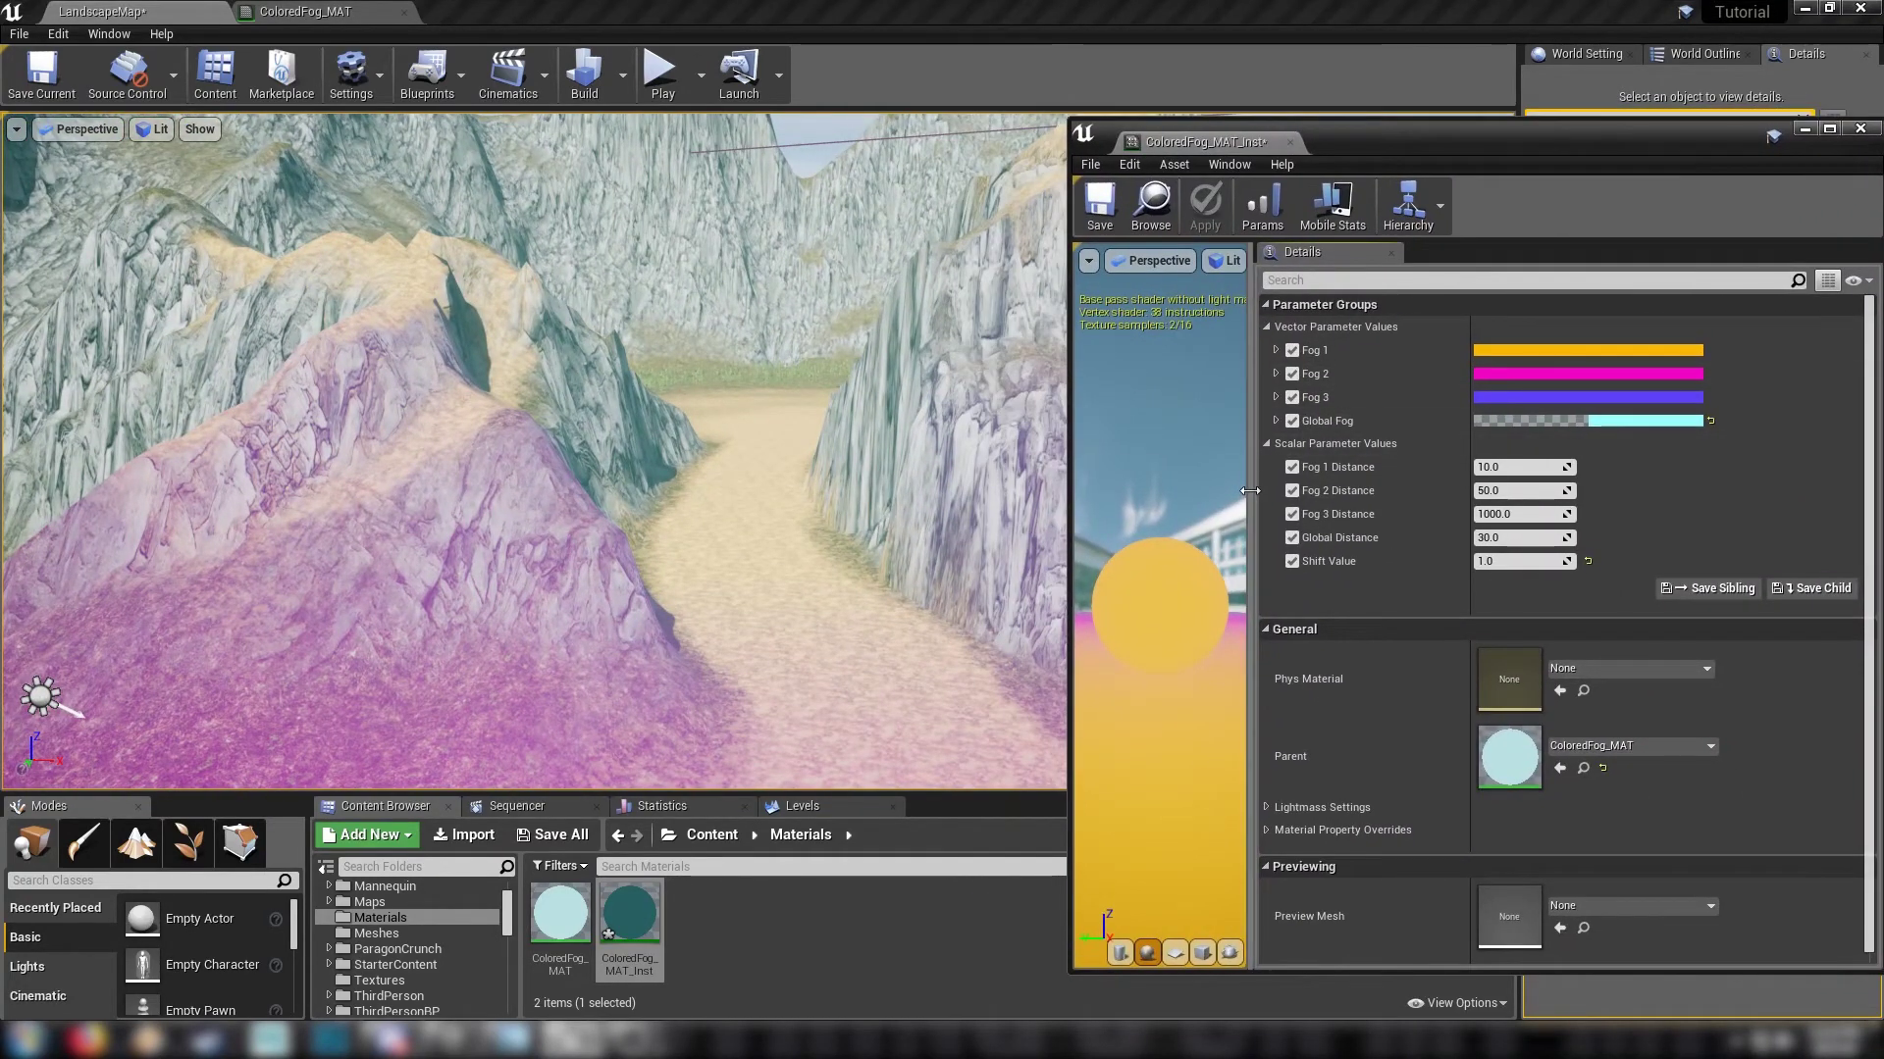
drag(1249, 490, 1438, 495)
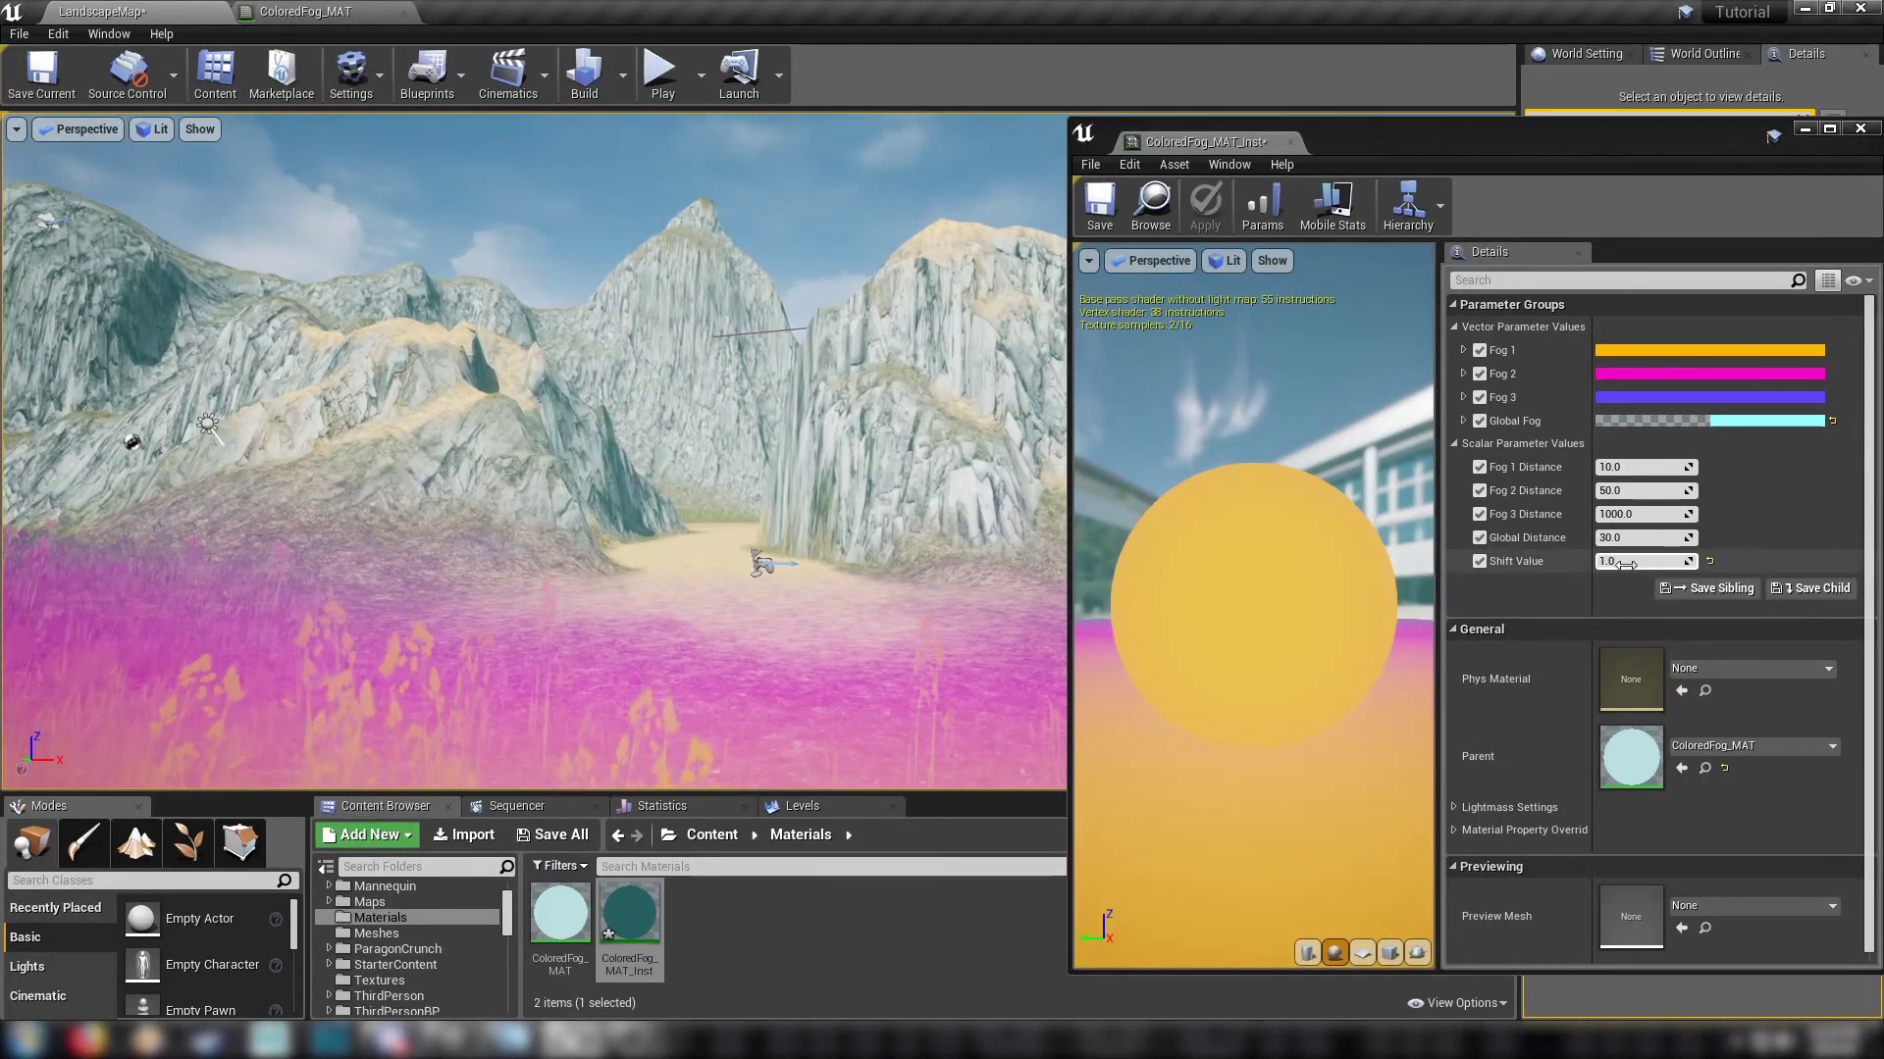
Step: Set Shift Value to about 4.35, Fog 1 Distance to 9.53, Fog 2 Distance to 228.63 and Fog 3 Distance to 941.51
drag(1624, 565, 1729, 565)
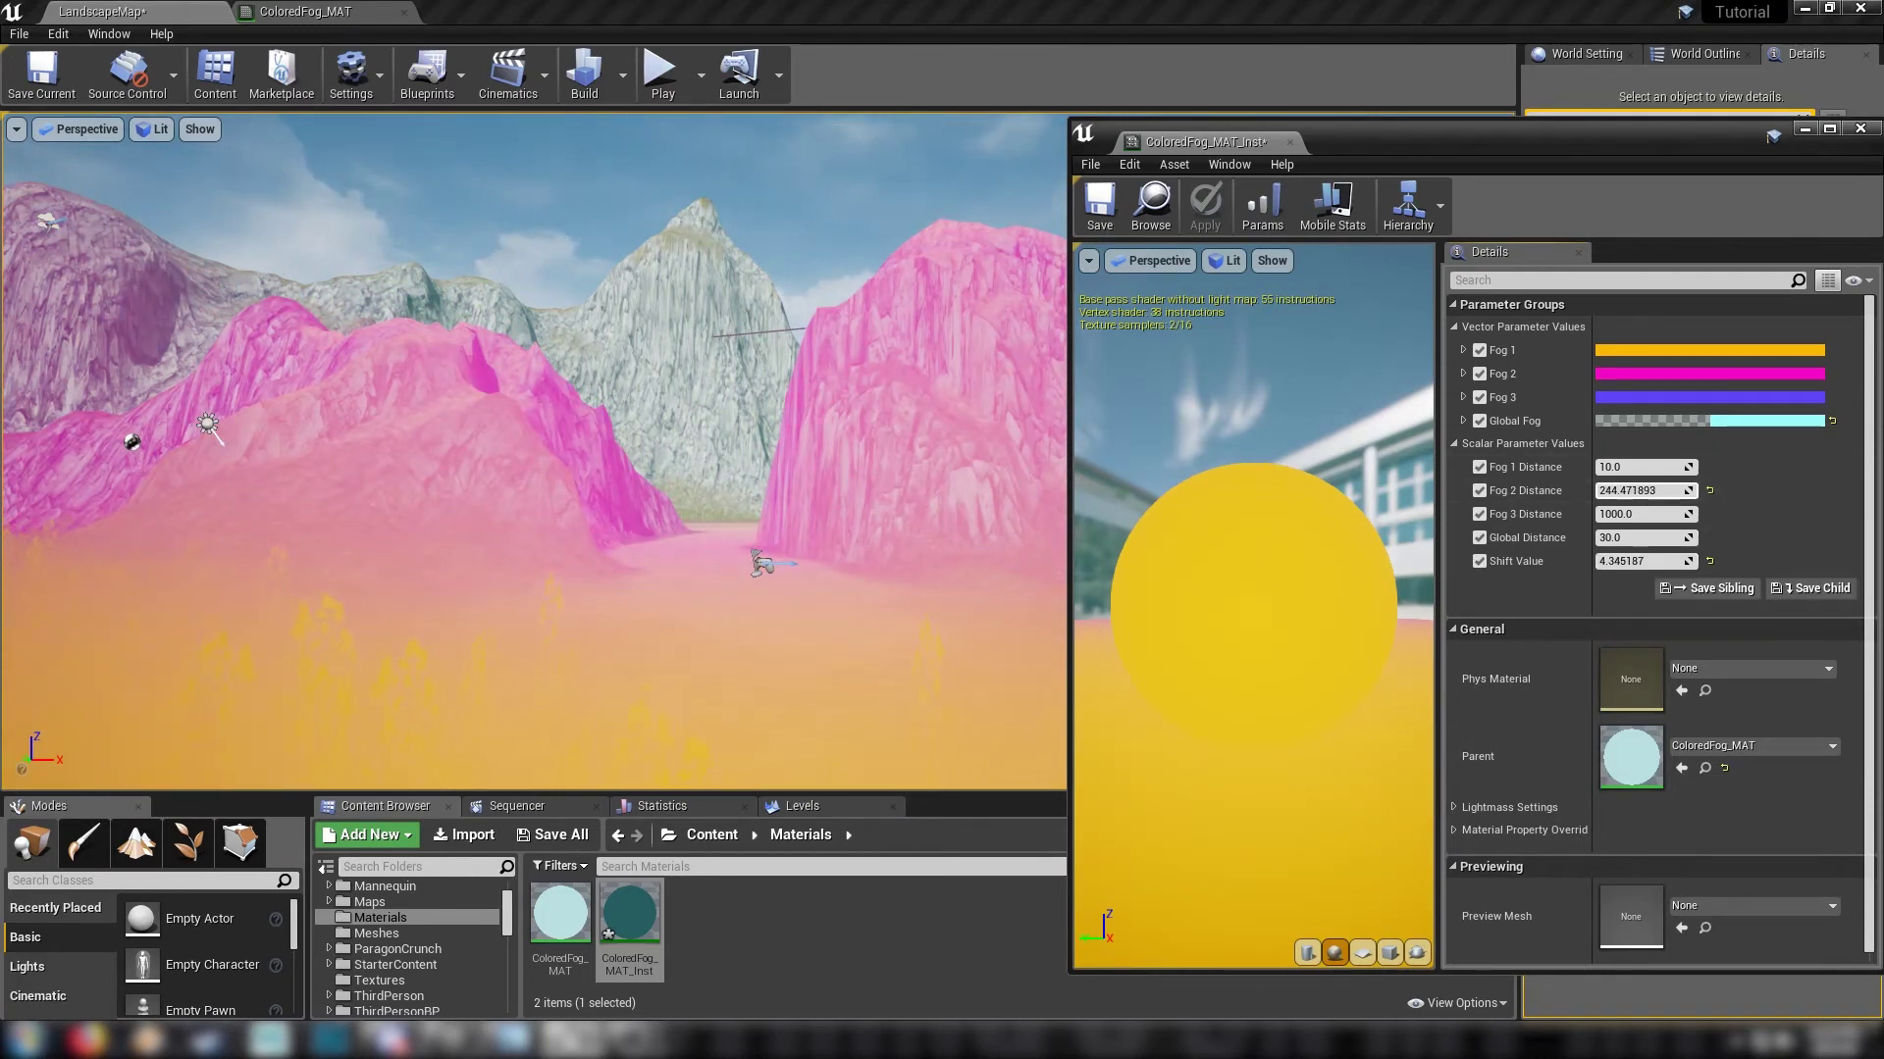
drag(1621, 470, 1603, 470)
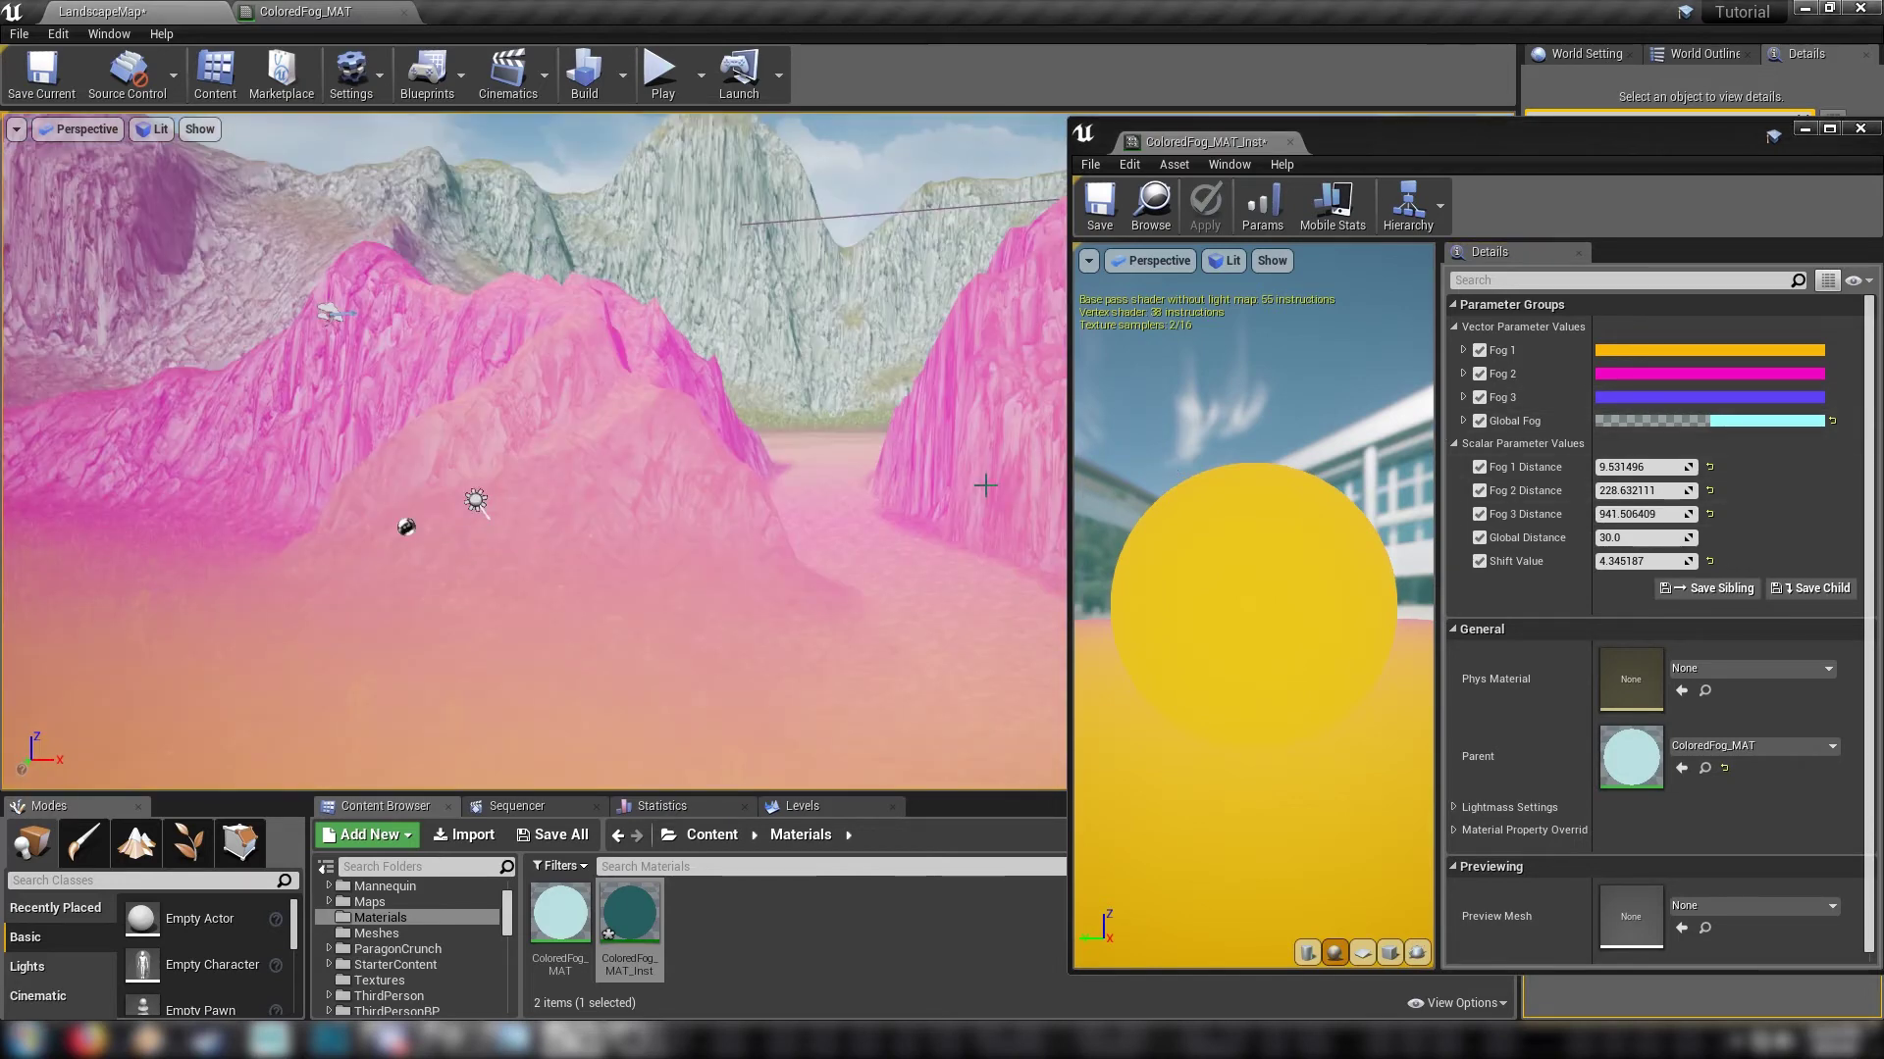
mouse_move(985, 485)
right_down()
mouse_move(804, 479)
mouse_move(1011, 485)
mouse_move(986, 485)
right_up()
key(w)
key(s)
key(w)
key(s)
Step: Raise the Global Fog colour's alpha to about 0.452
click(1614, 422)
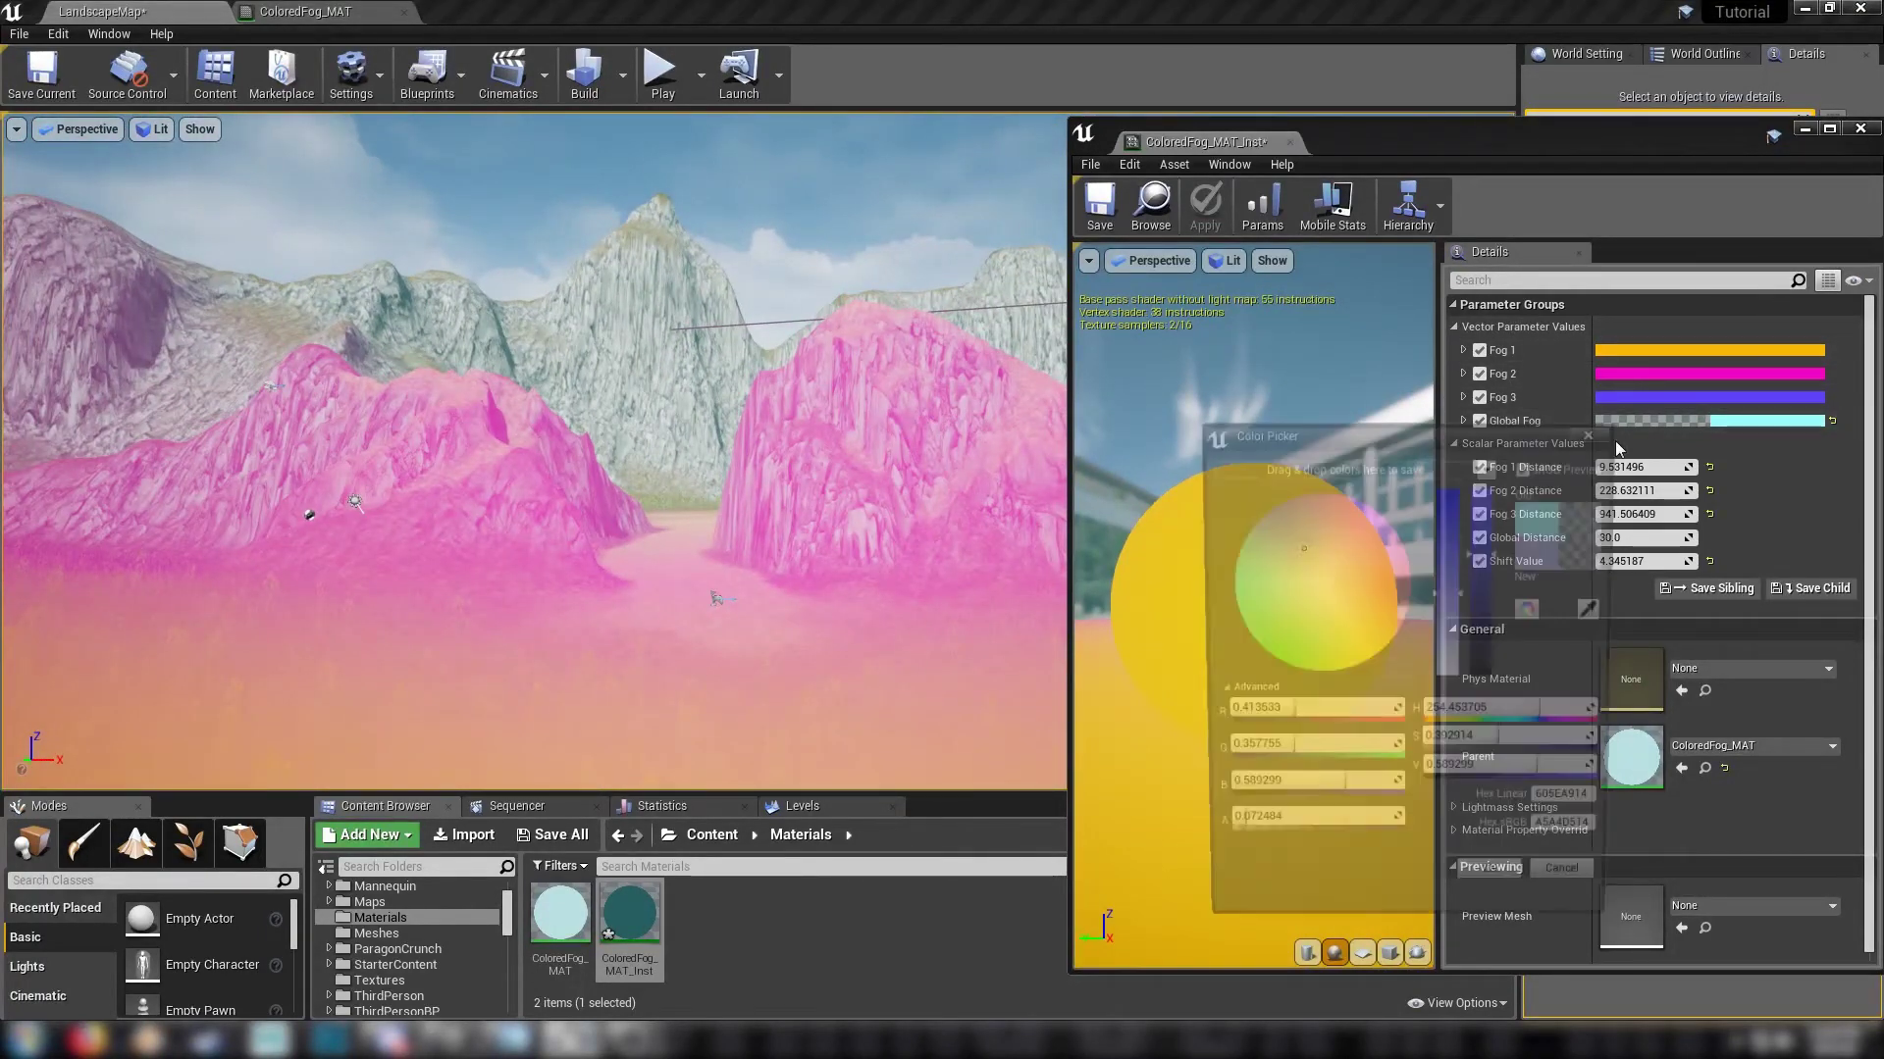
drag(1265, 833, 1303, 833)
click(1516, 894)
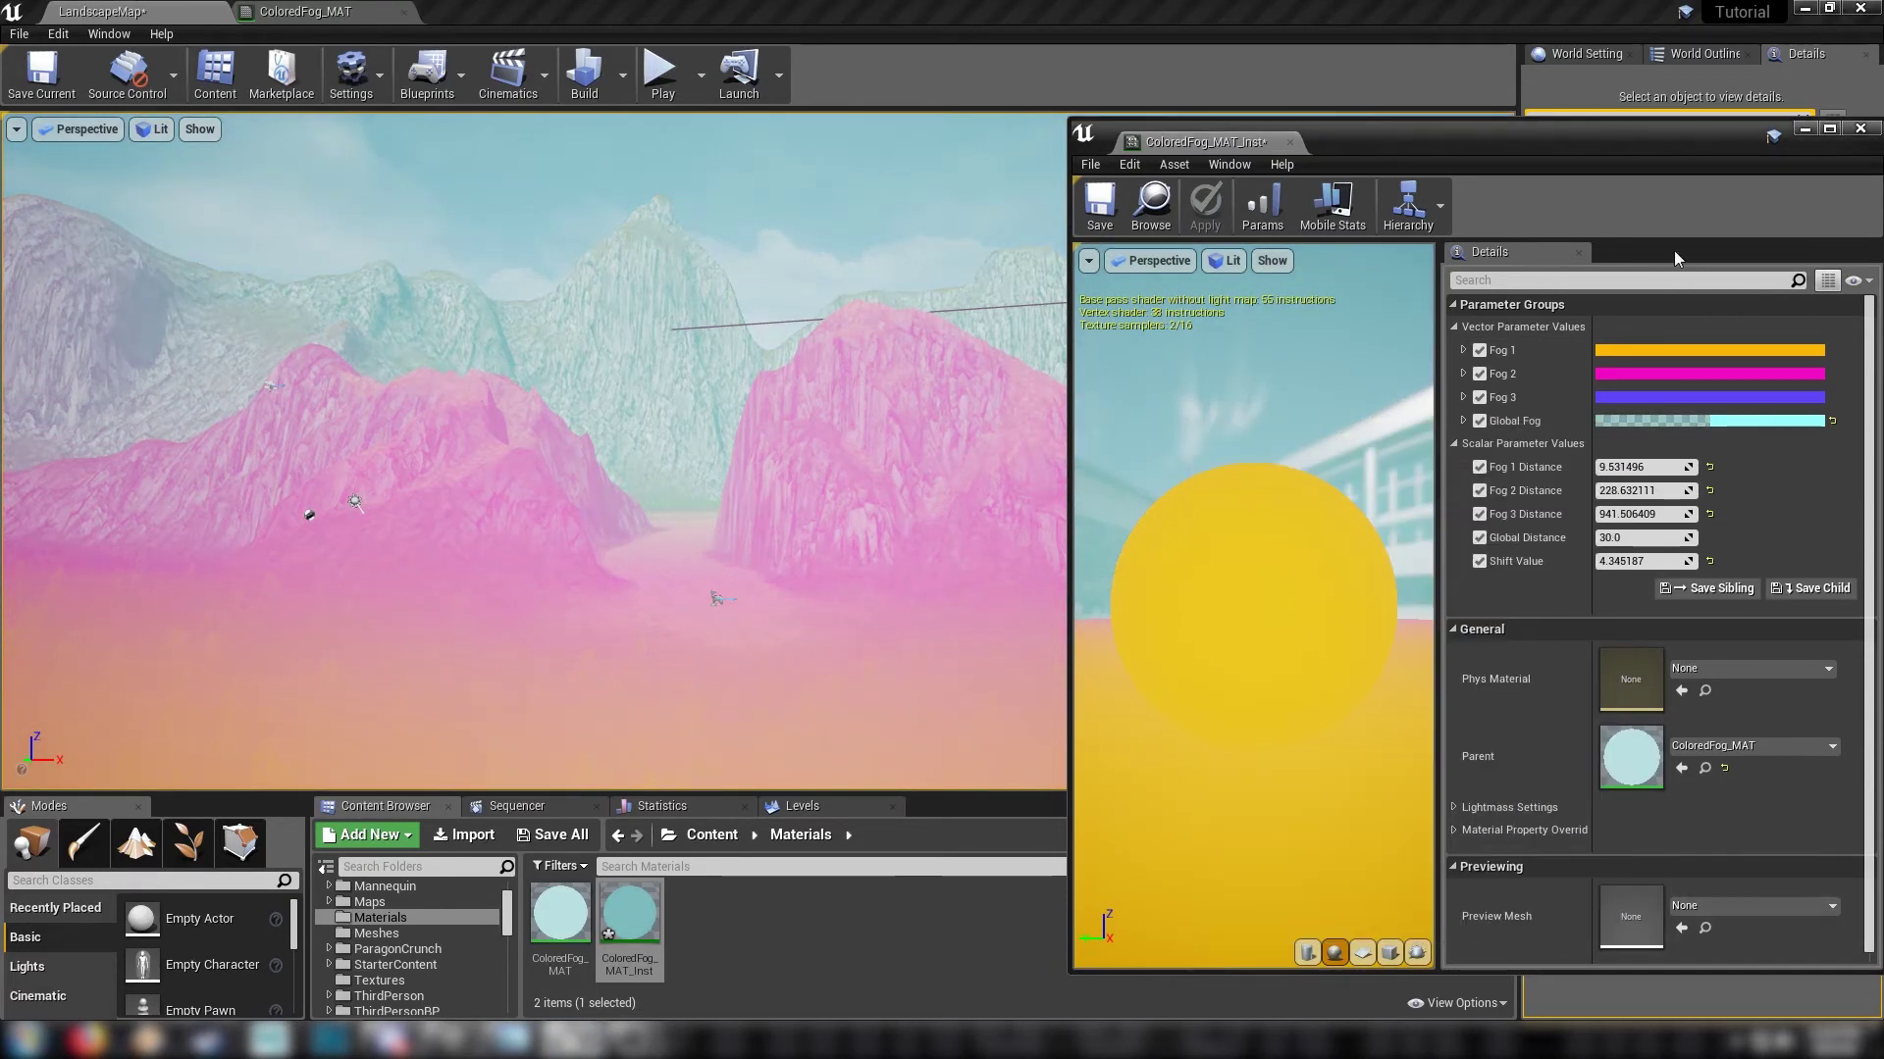
Step: Lower the colour alpha of Fog 1 to about 0.285, Fog 2 to about 0.295 and Fog 3 to about 0.207
click(1646, 350)
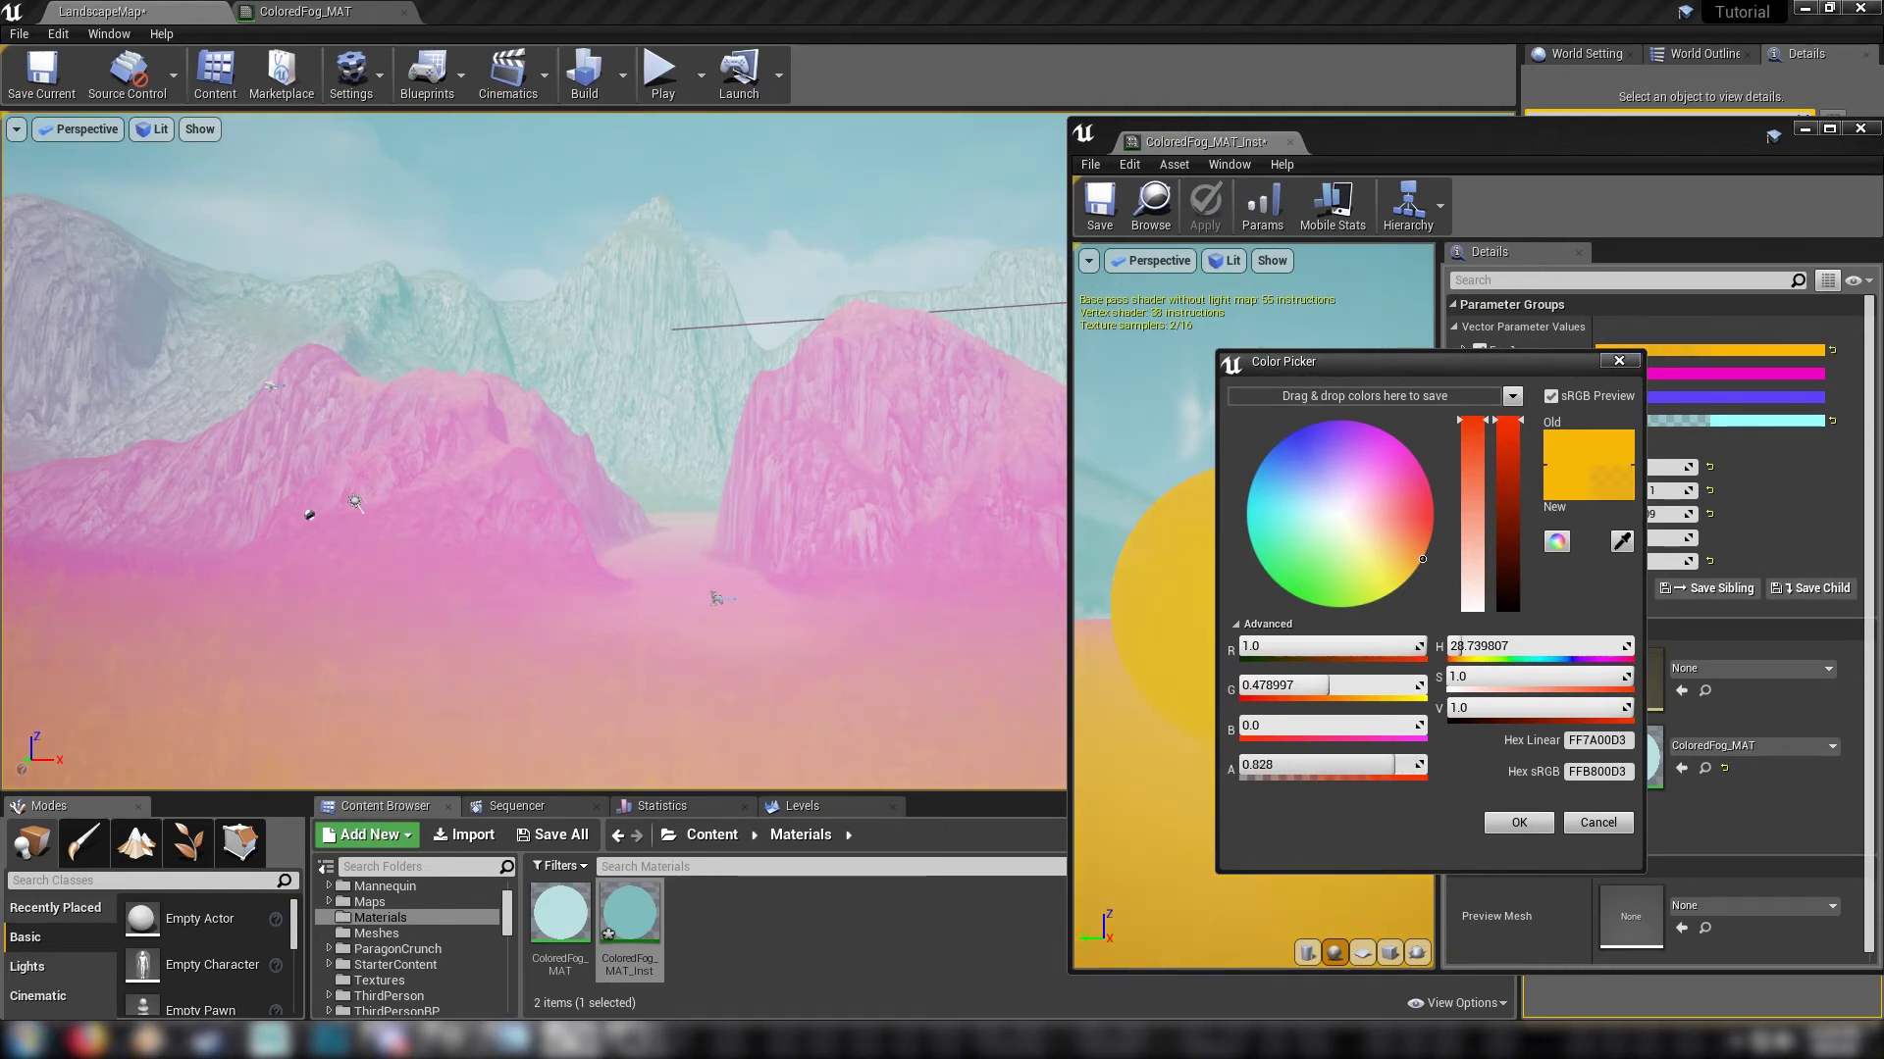
drag(1394, 765, 1268, 764)
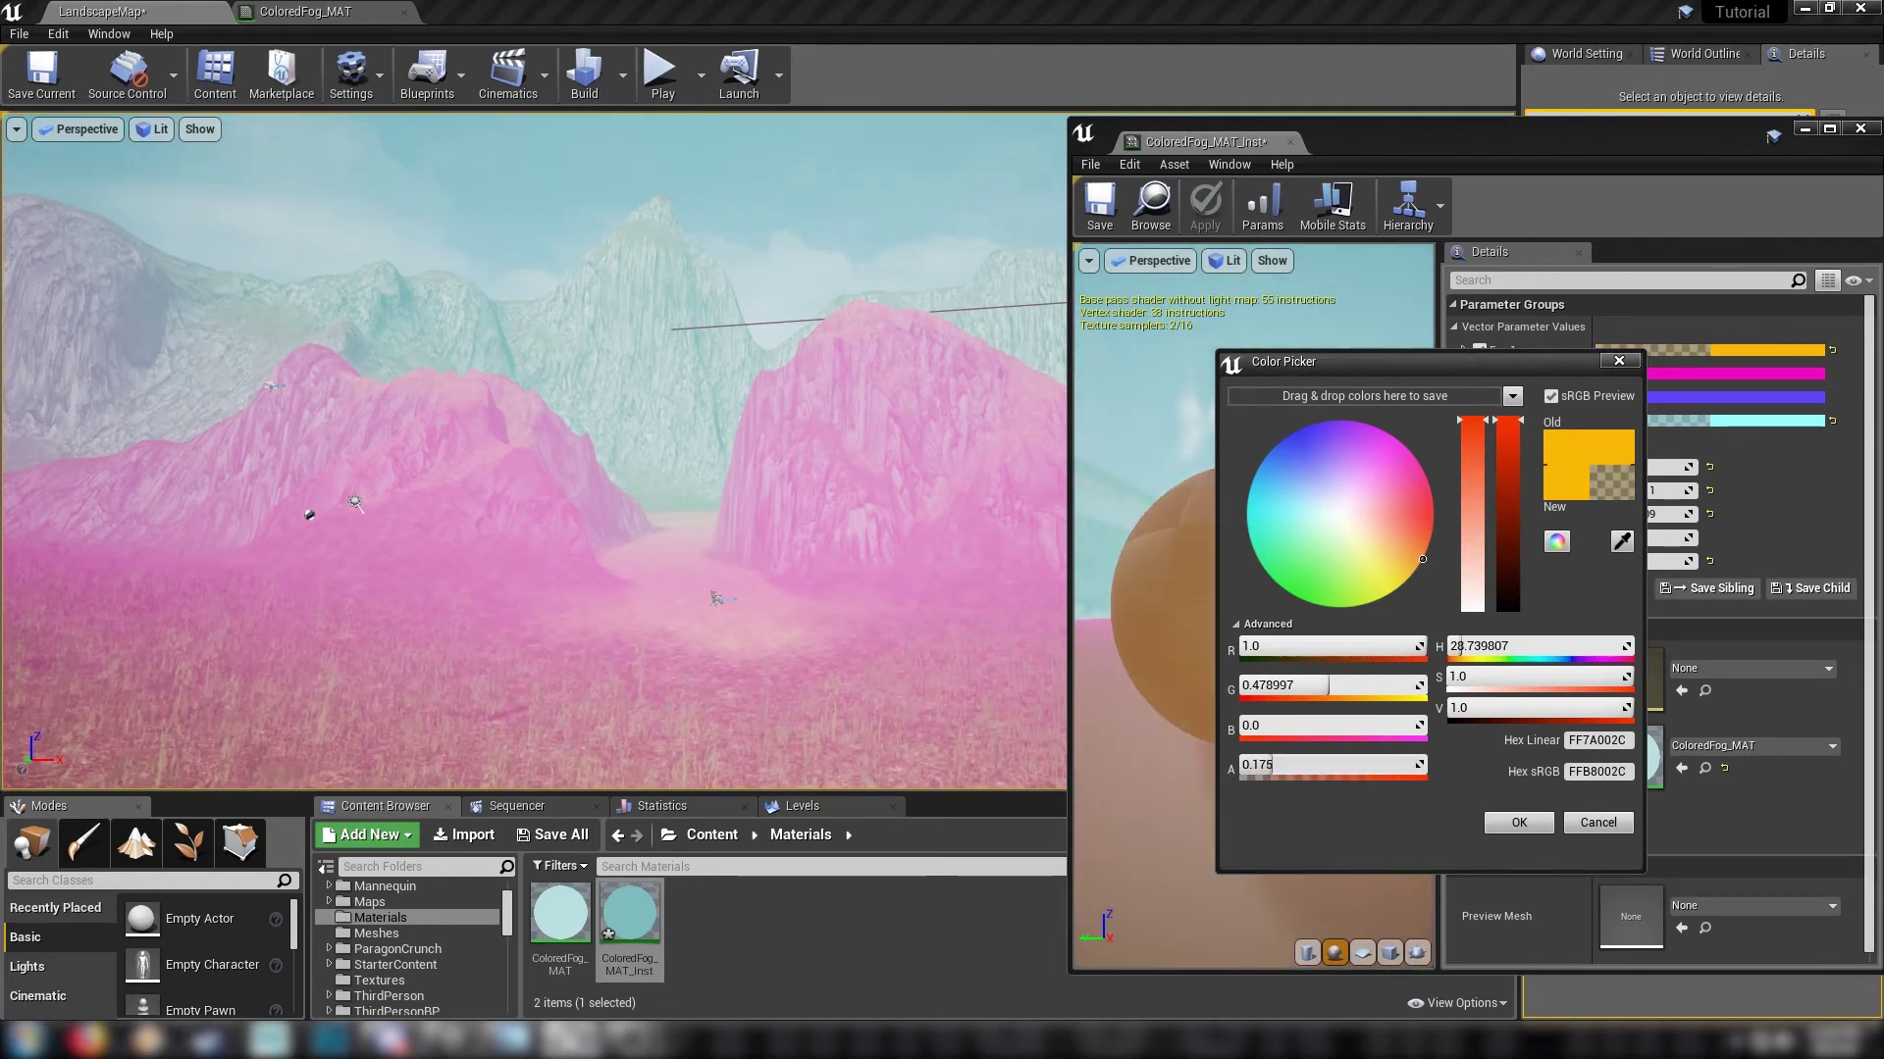
click(1536, 826)
click(1646, 375)
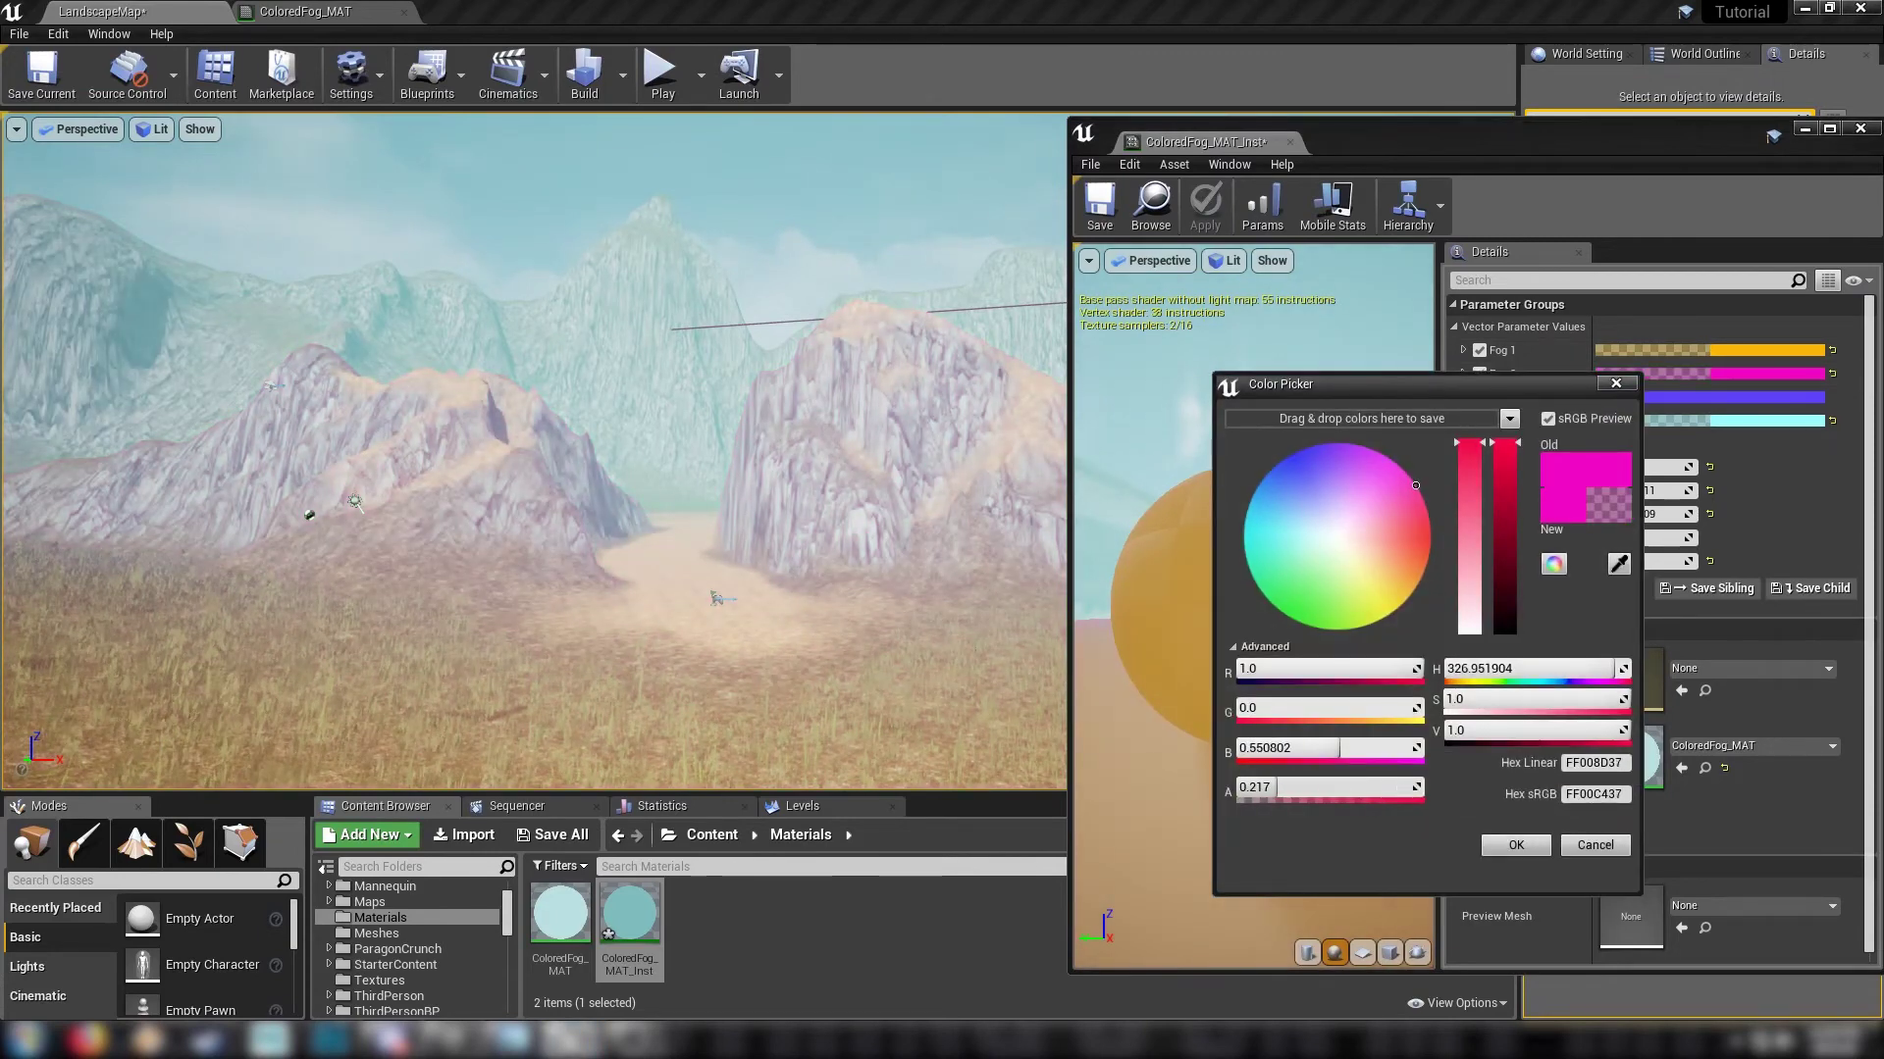
click(1516, 845)
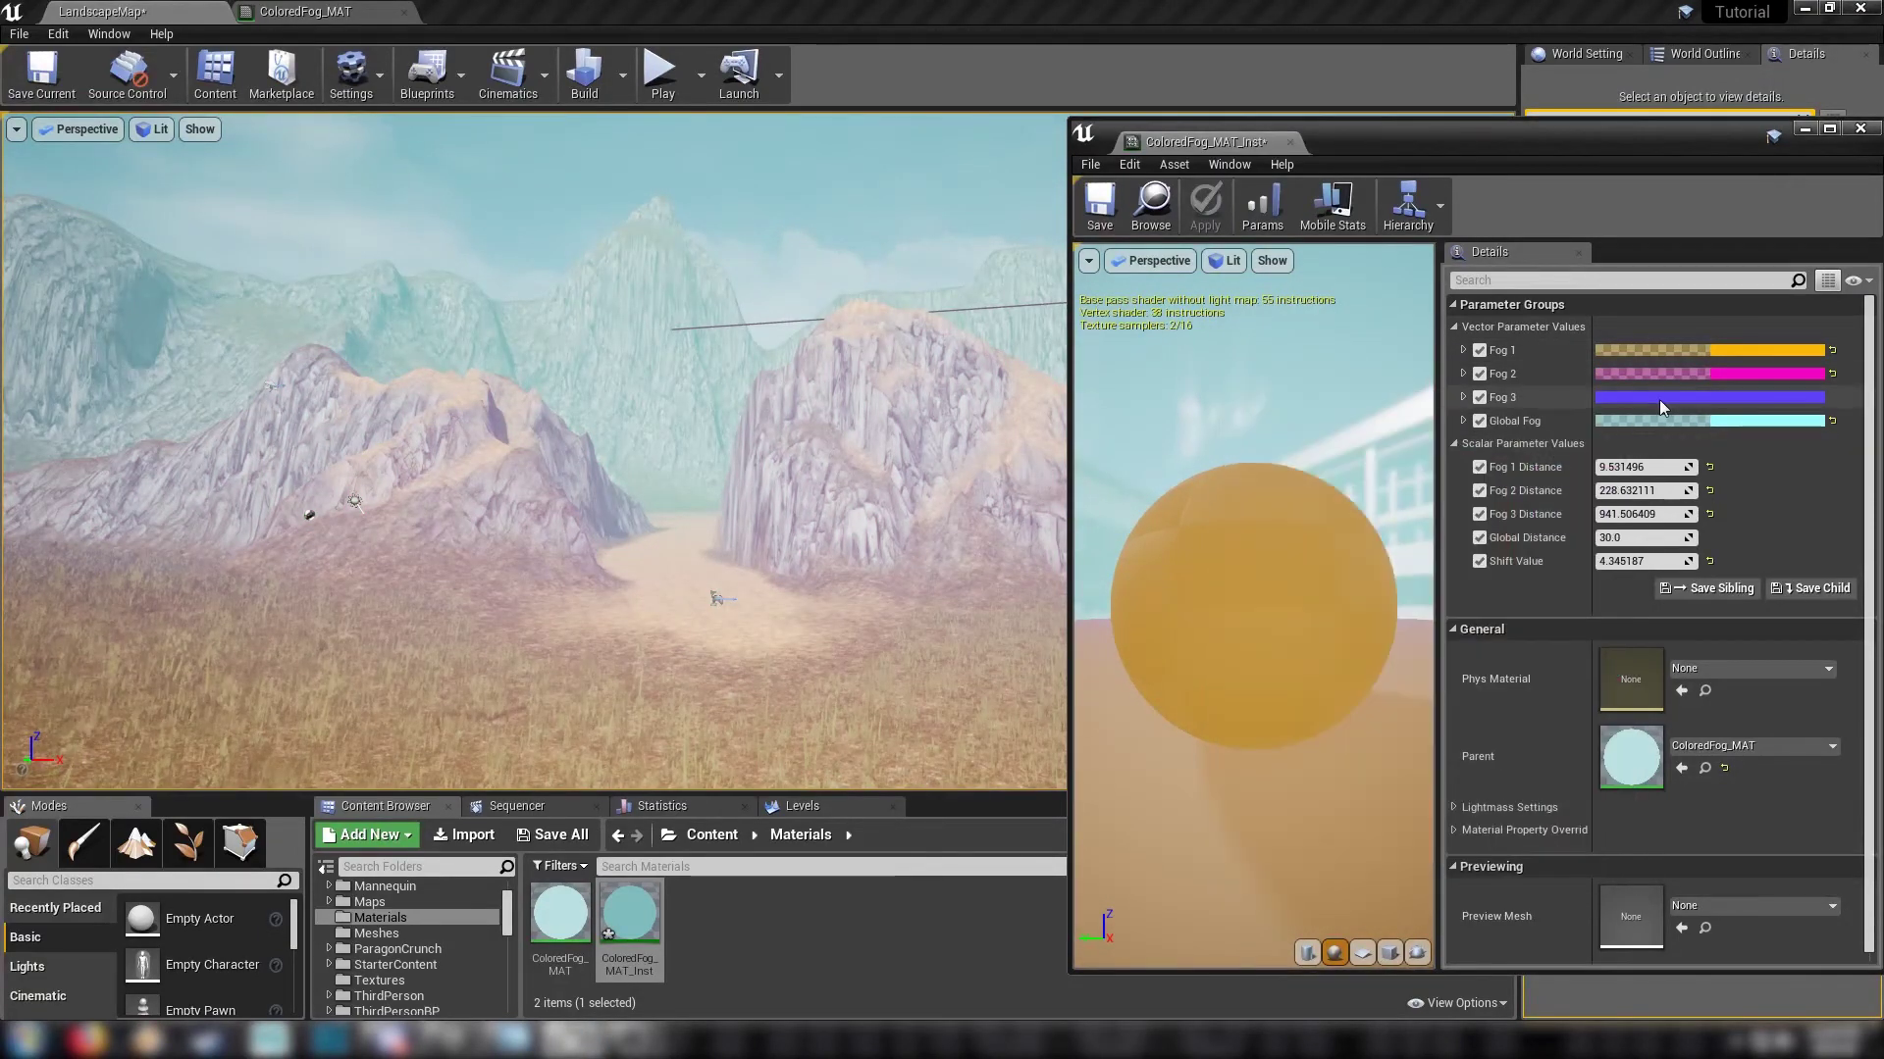
click(1658, 398)
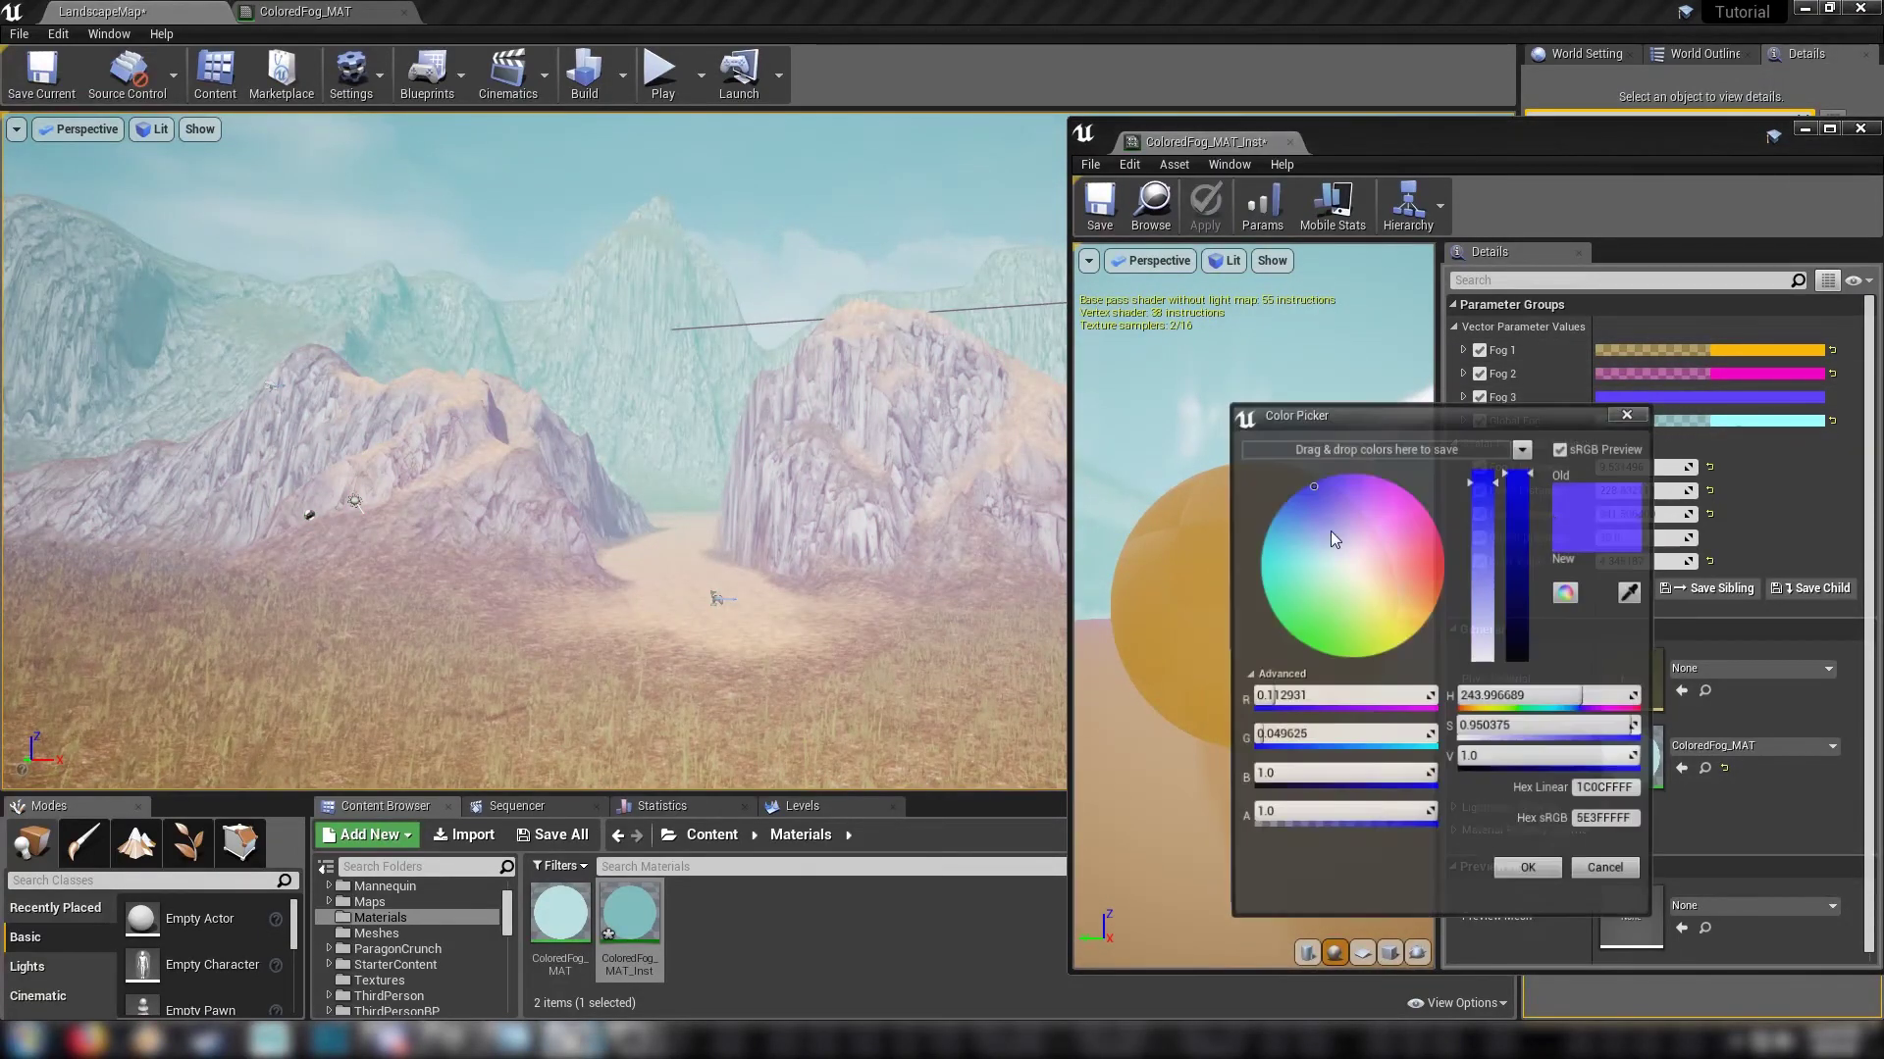
click(1508, 879)
Step: Soften the Global Fog colour to a saturation of about 0.43 and readjust its alpha
click(1627, 421)
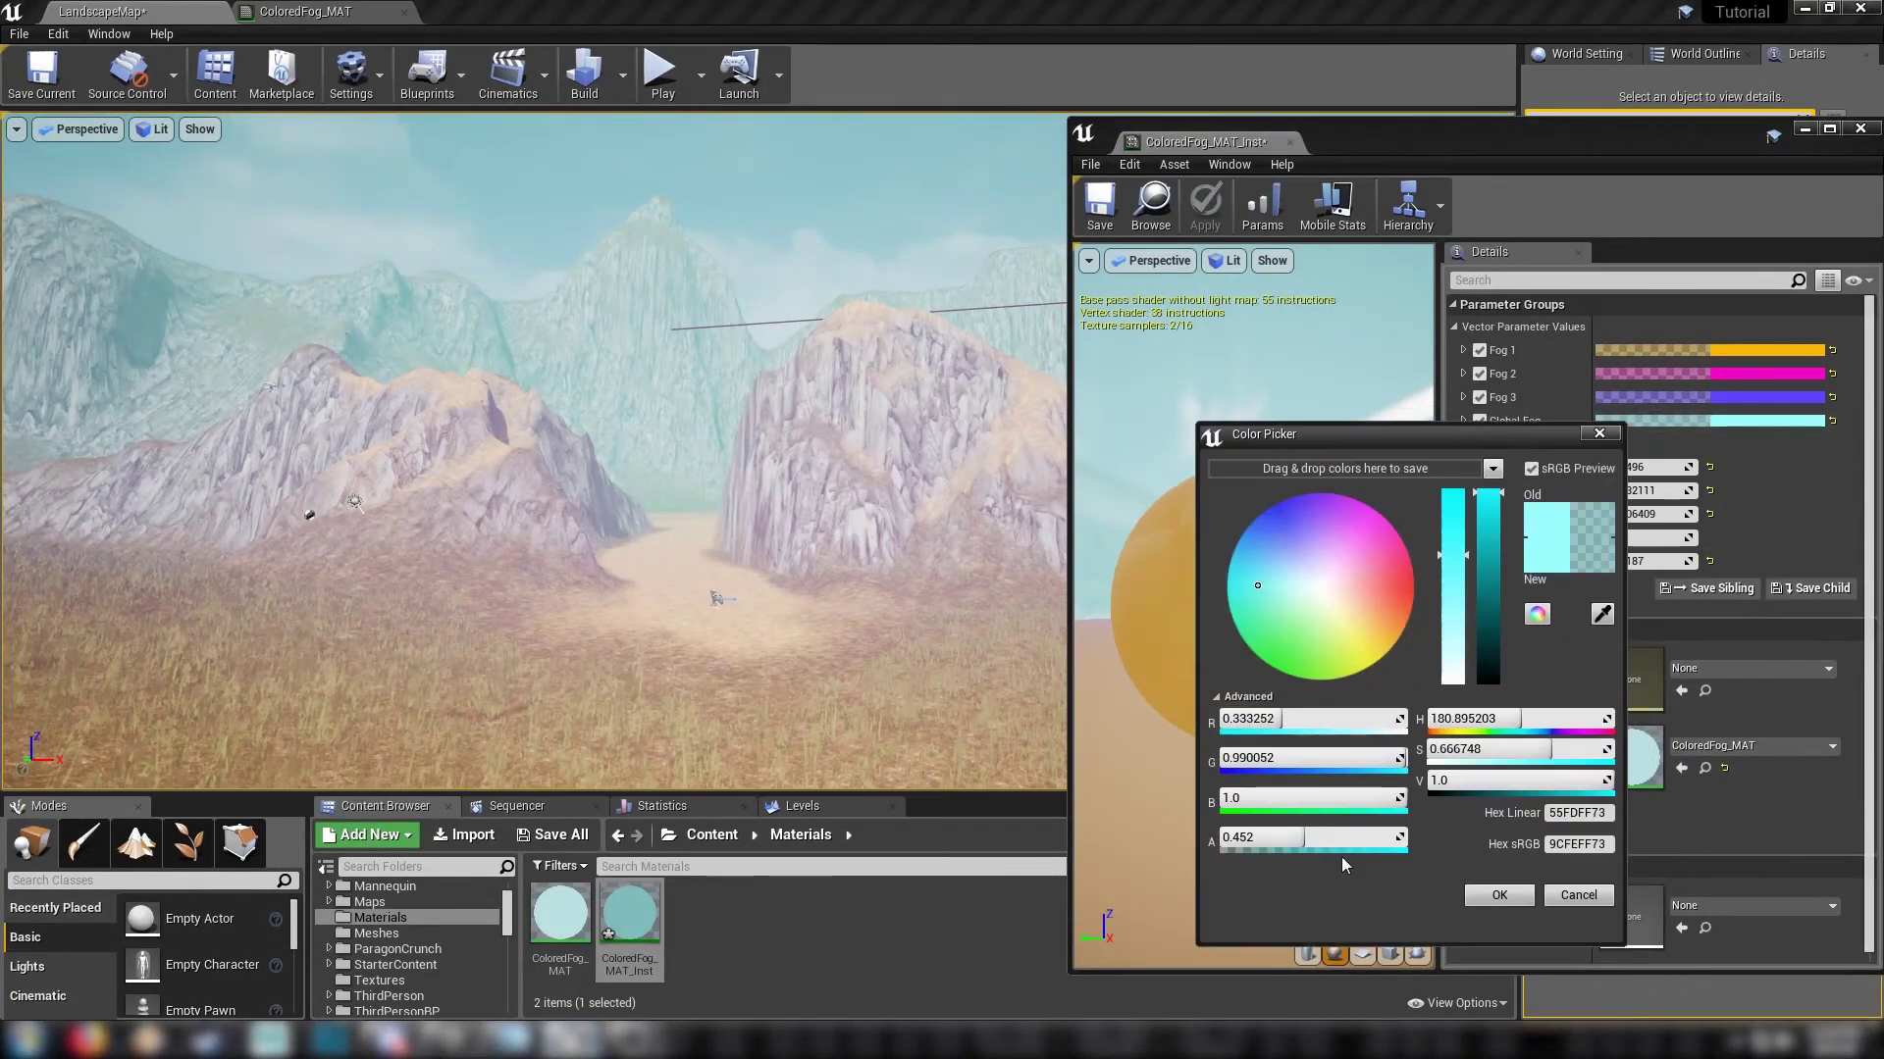
drag(1263, 838, 1301, 837)
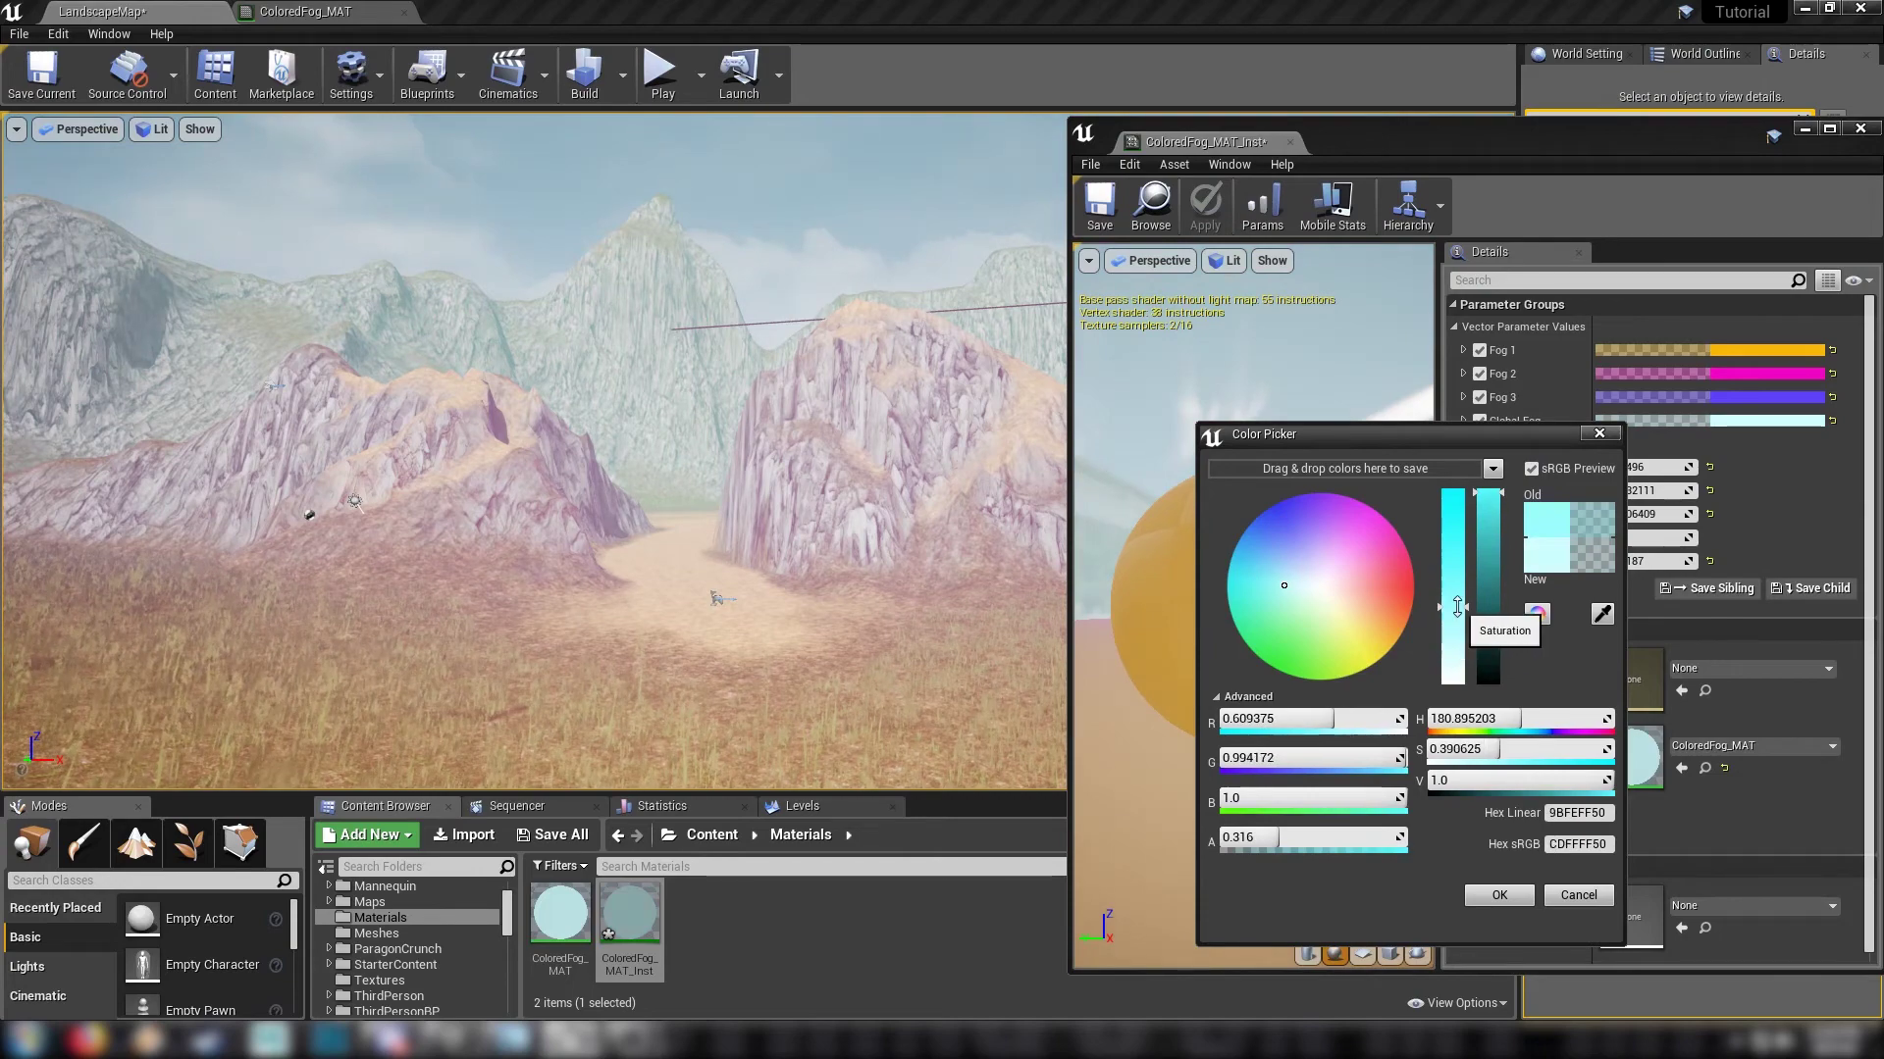
click(1499, 895)
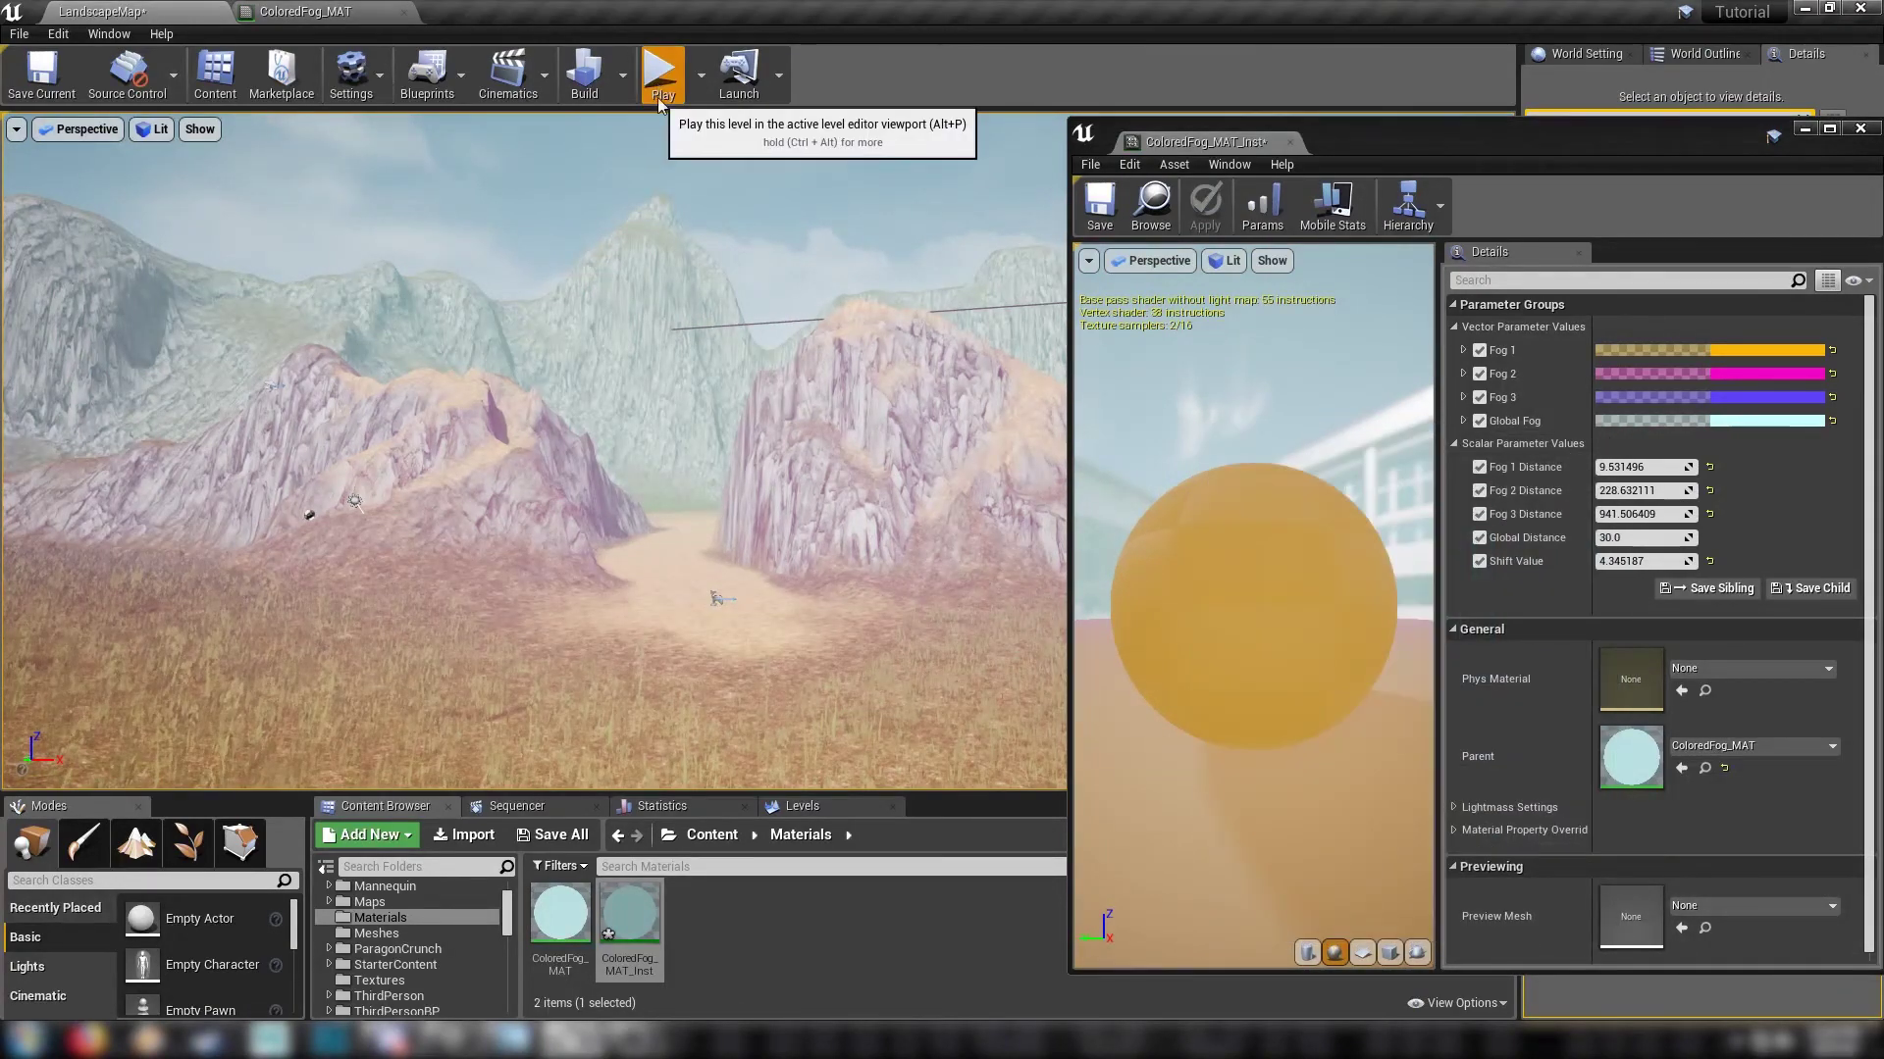
Step: Play the level and run the character through the valley to examine the layered fog, and end the play session
click(660, 71)
key(w)
key(space)
key(w)
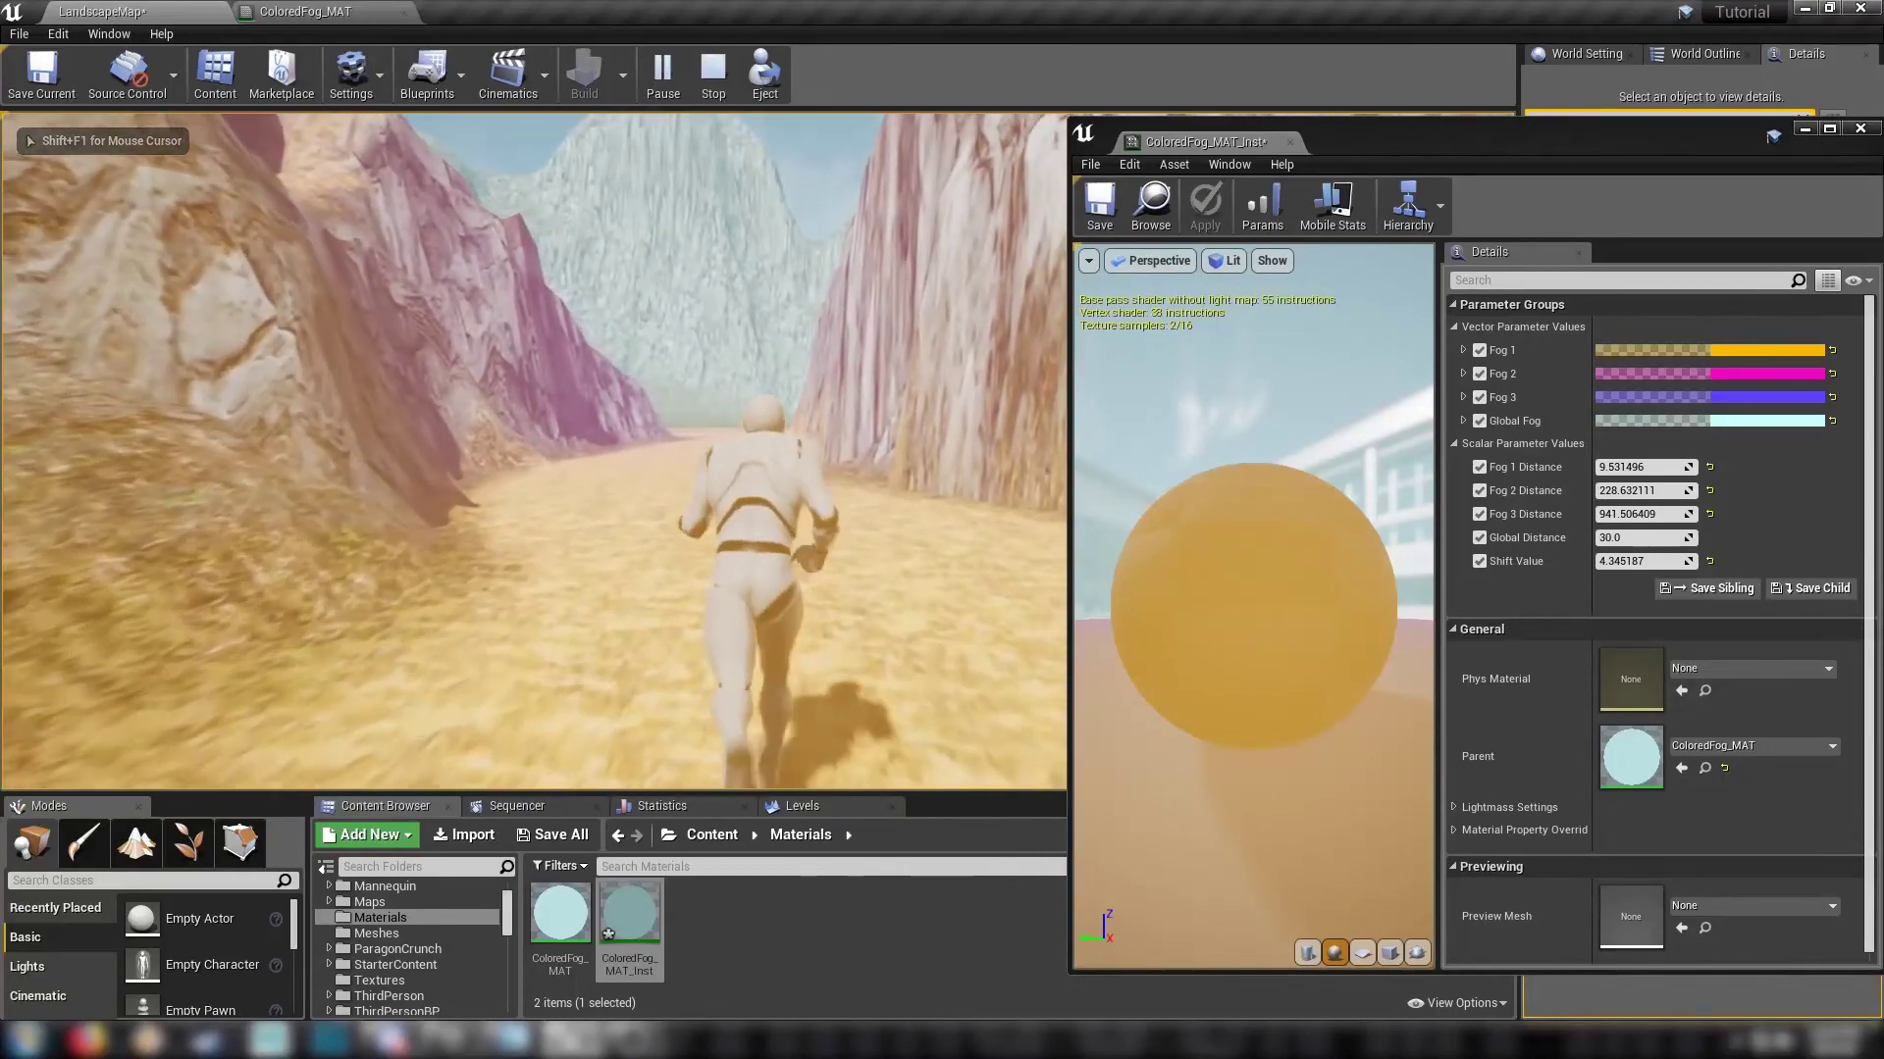
key(w)
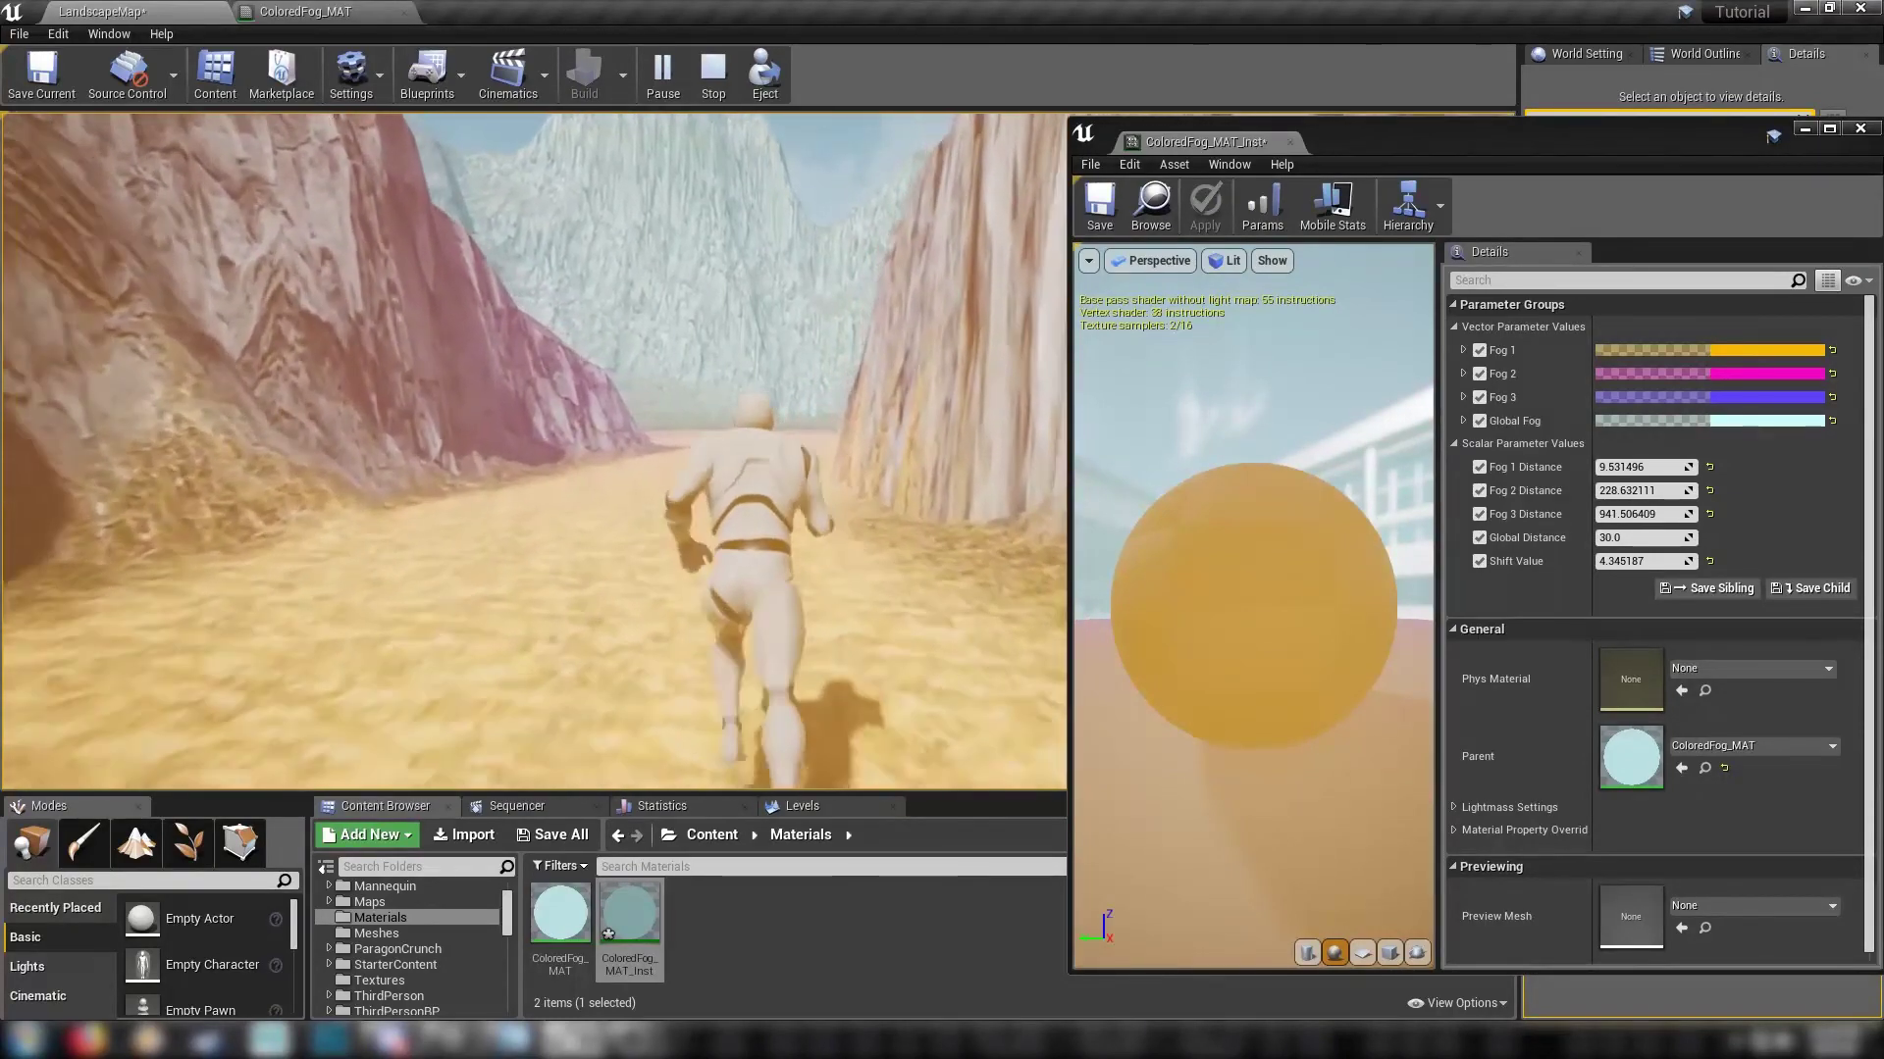
key(w)
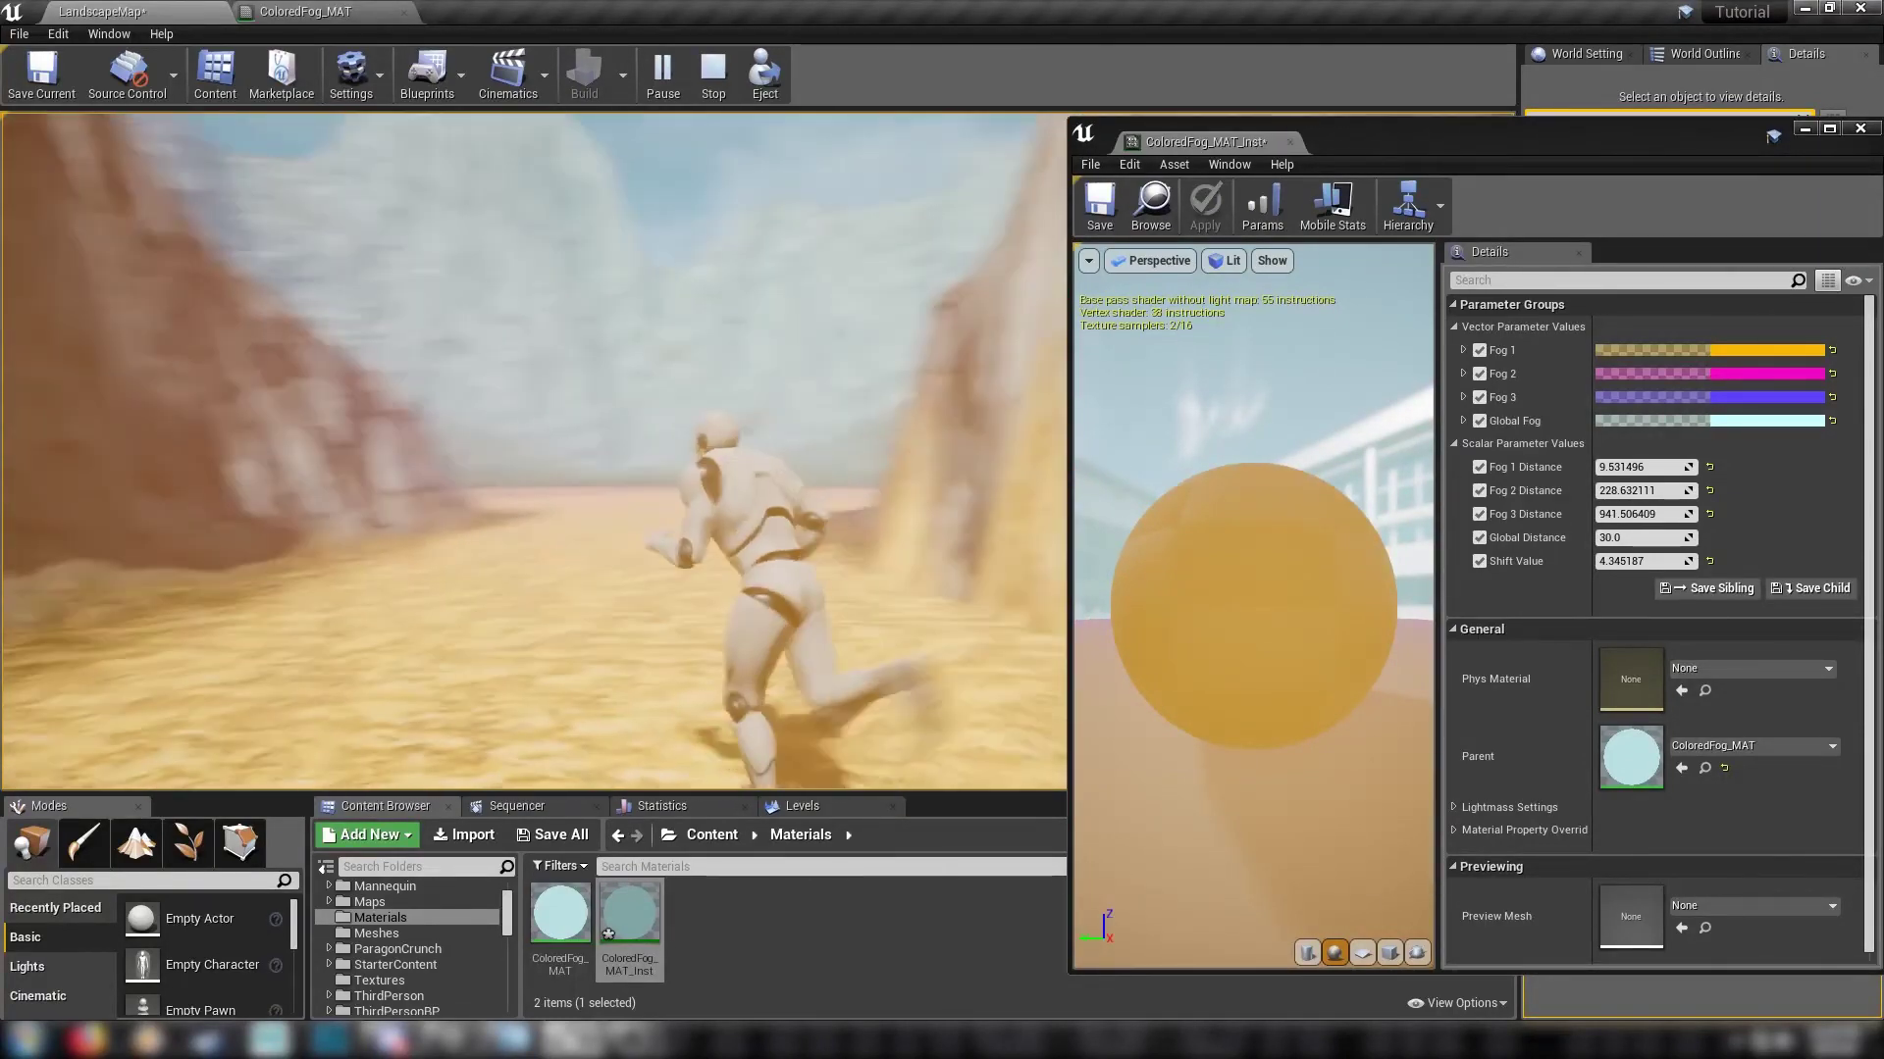
key(w)
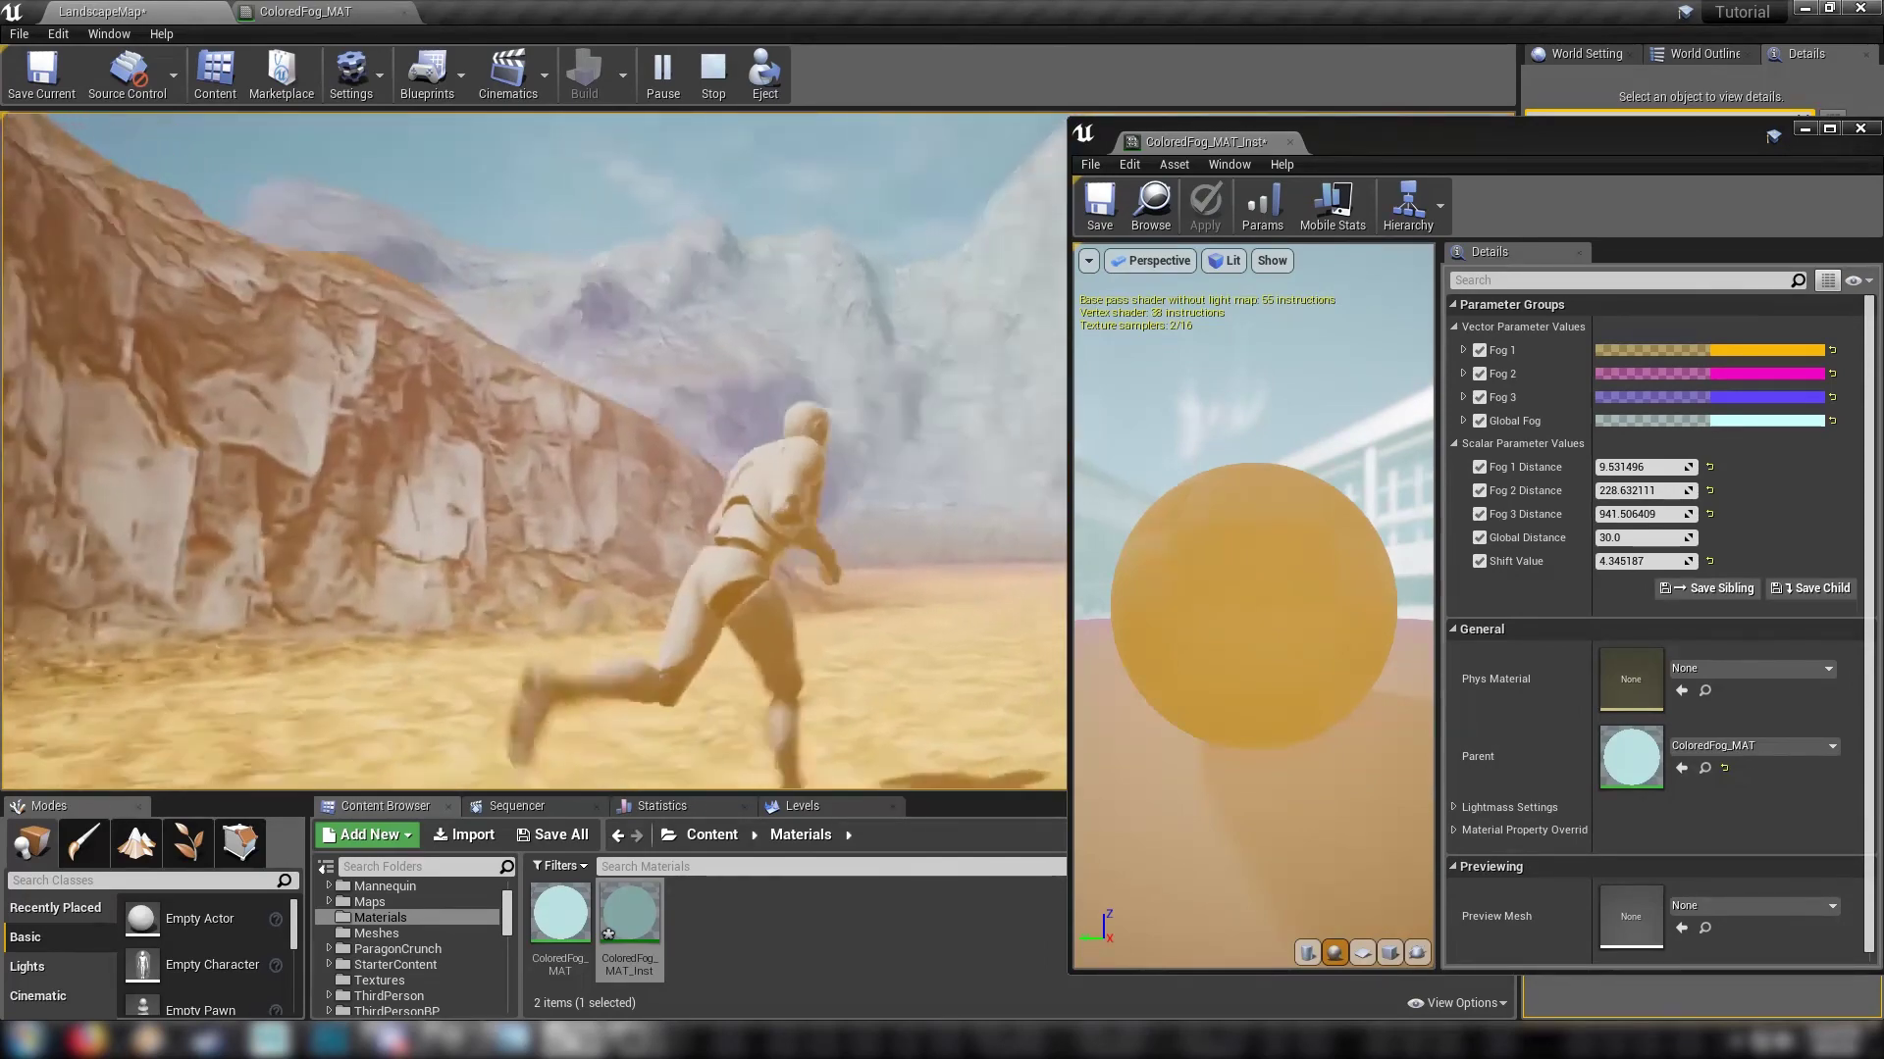
key(w)
key(Escape)
Step: Turn the Fog 1, Fog 2 and Fog 3 colours white by reducing their saturation to 0
click(1681, 355)
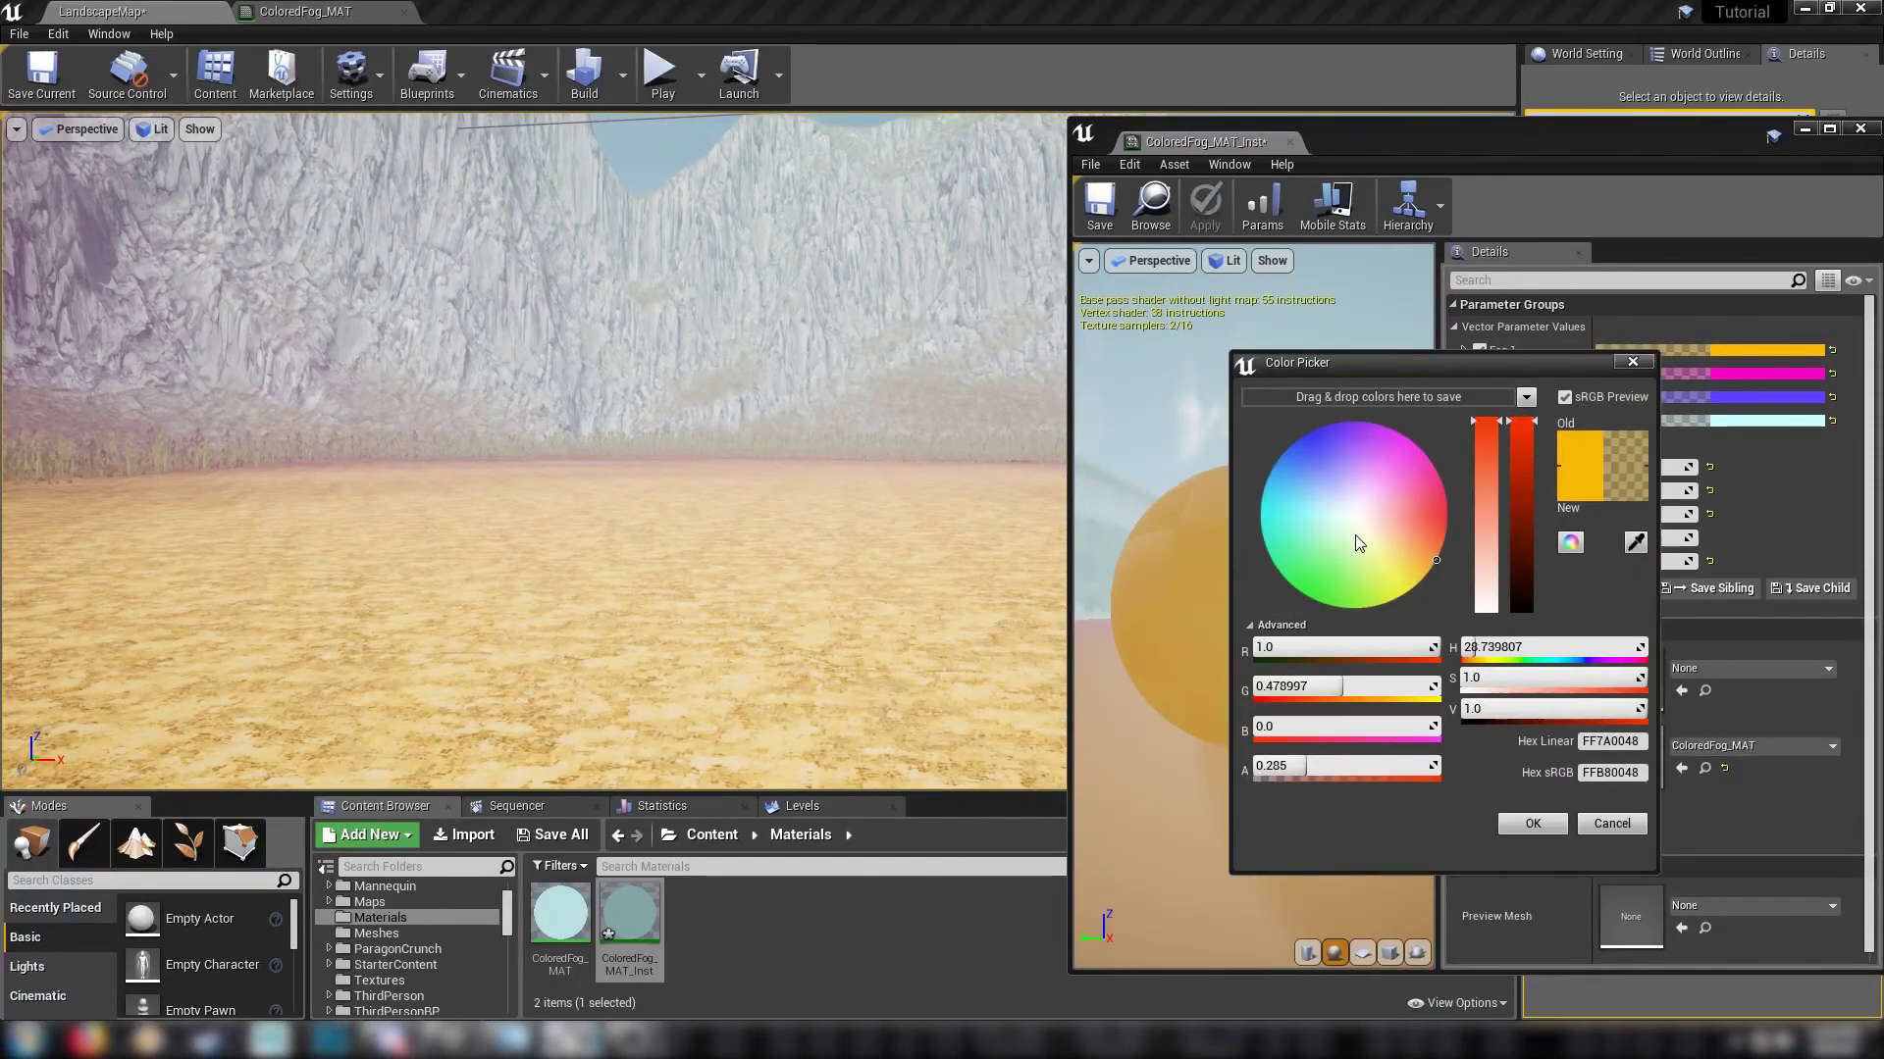
drag(1477, 535, 1488, 620)
click(1531, 823)
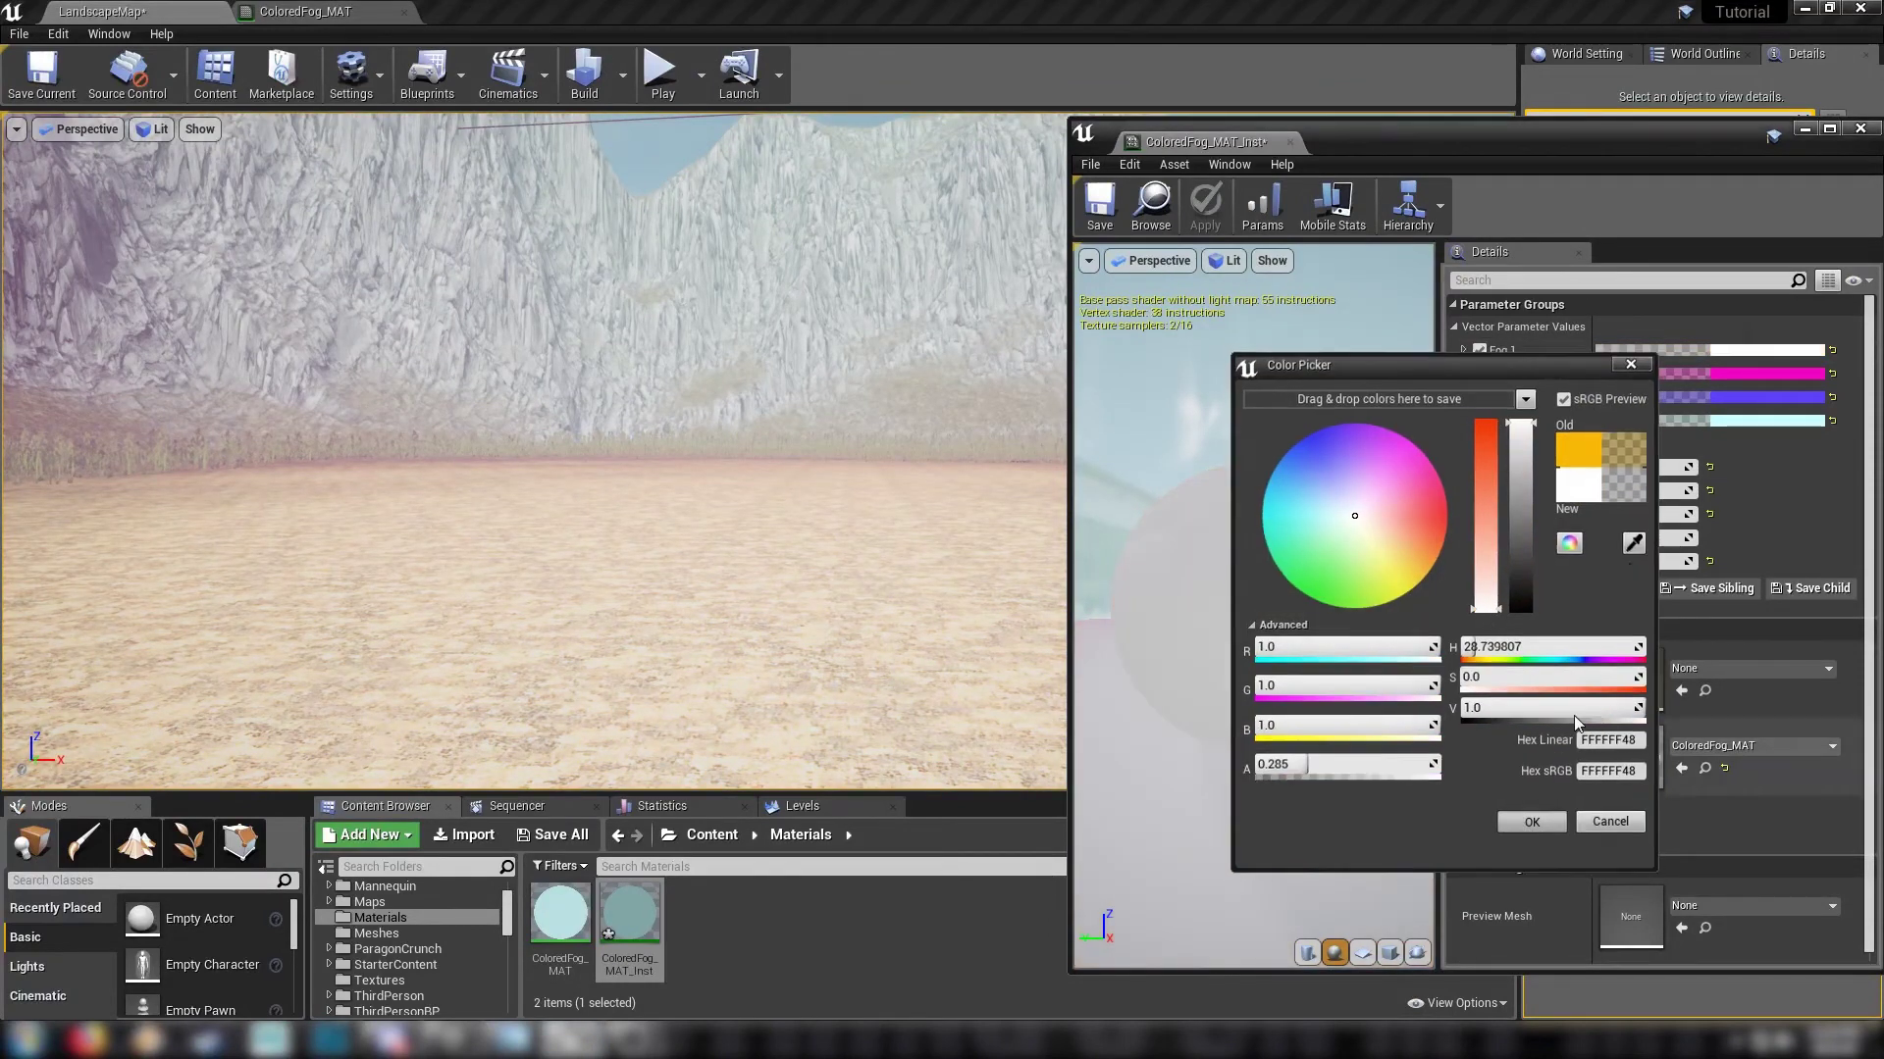
click(1683, 373)
drag(1508, 447, 1514, 675)
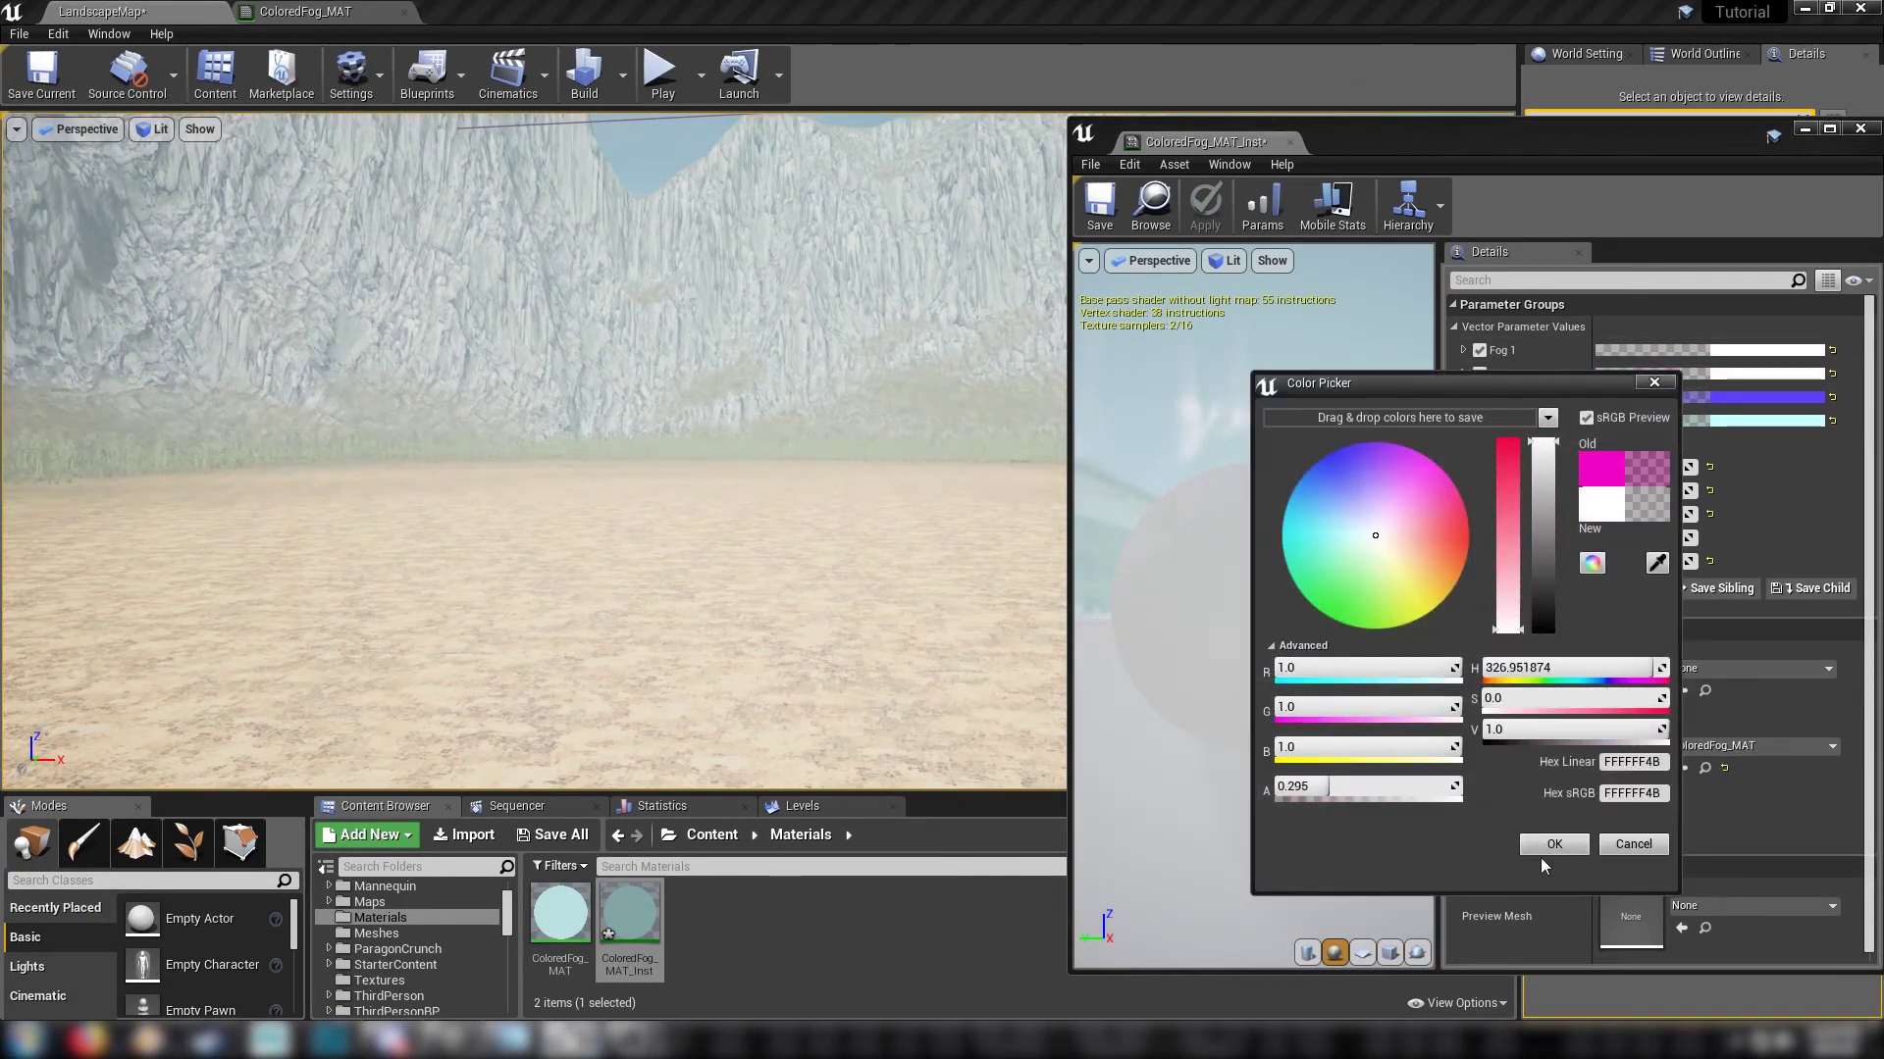
click(1540, 854)
click(1656, 397)
drag(1480, 473, 1488, 694)
click(1526, 874)
Step: Thicken the Global Fog by raising its colour alpha to about 0.734
right_drag(736, 584, 826, 510)
click(1633, 420)
drag(1317, 842, 1359, 842)
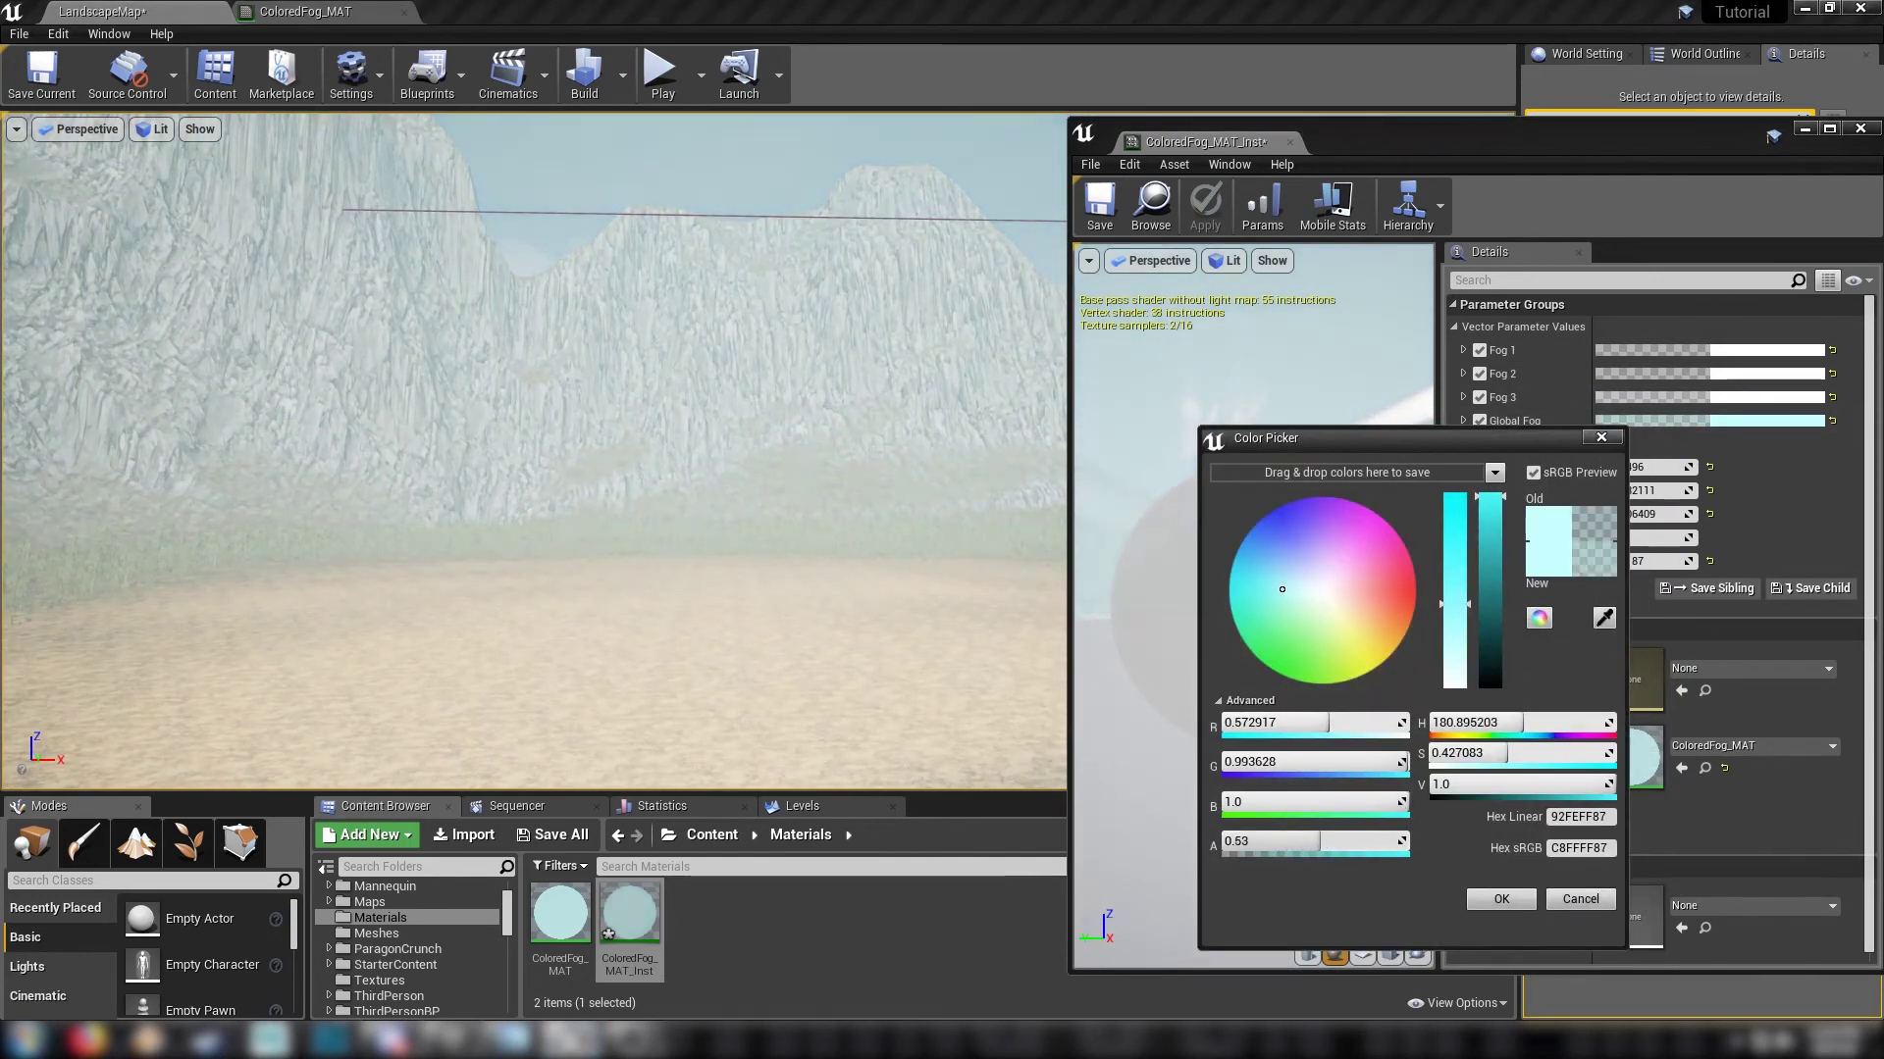
click(1501, 898)
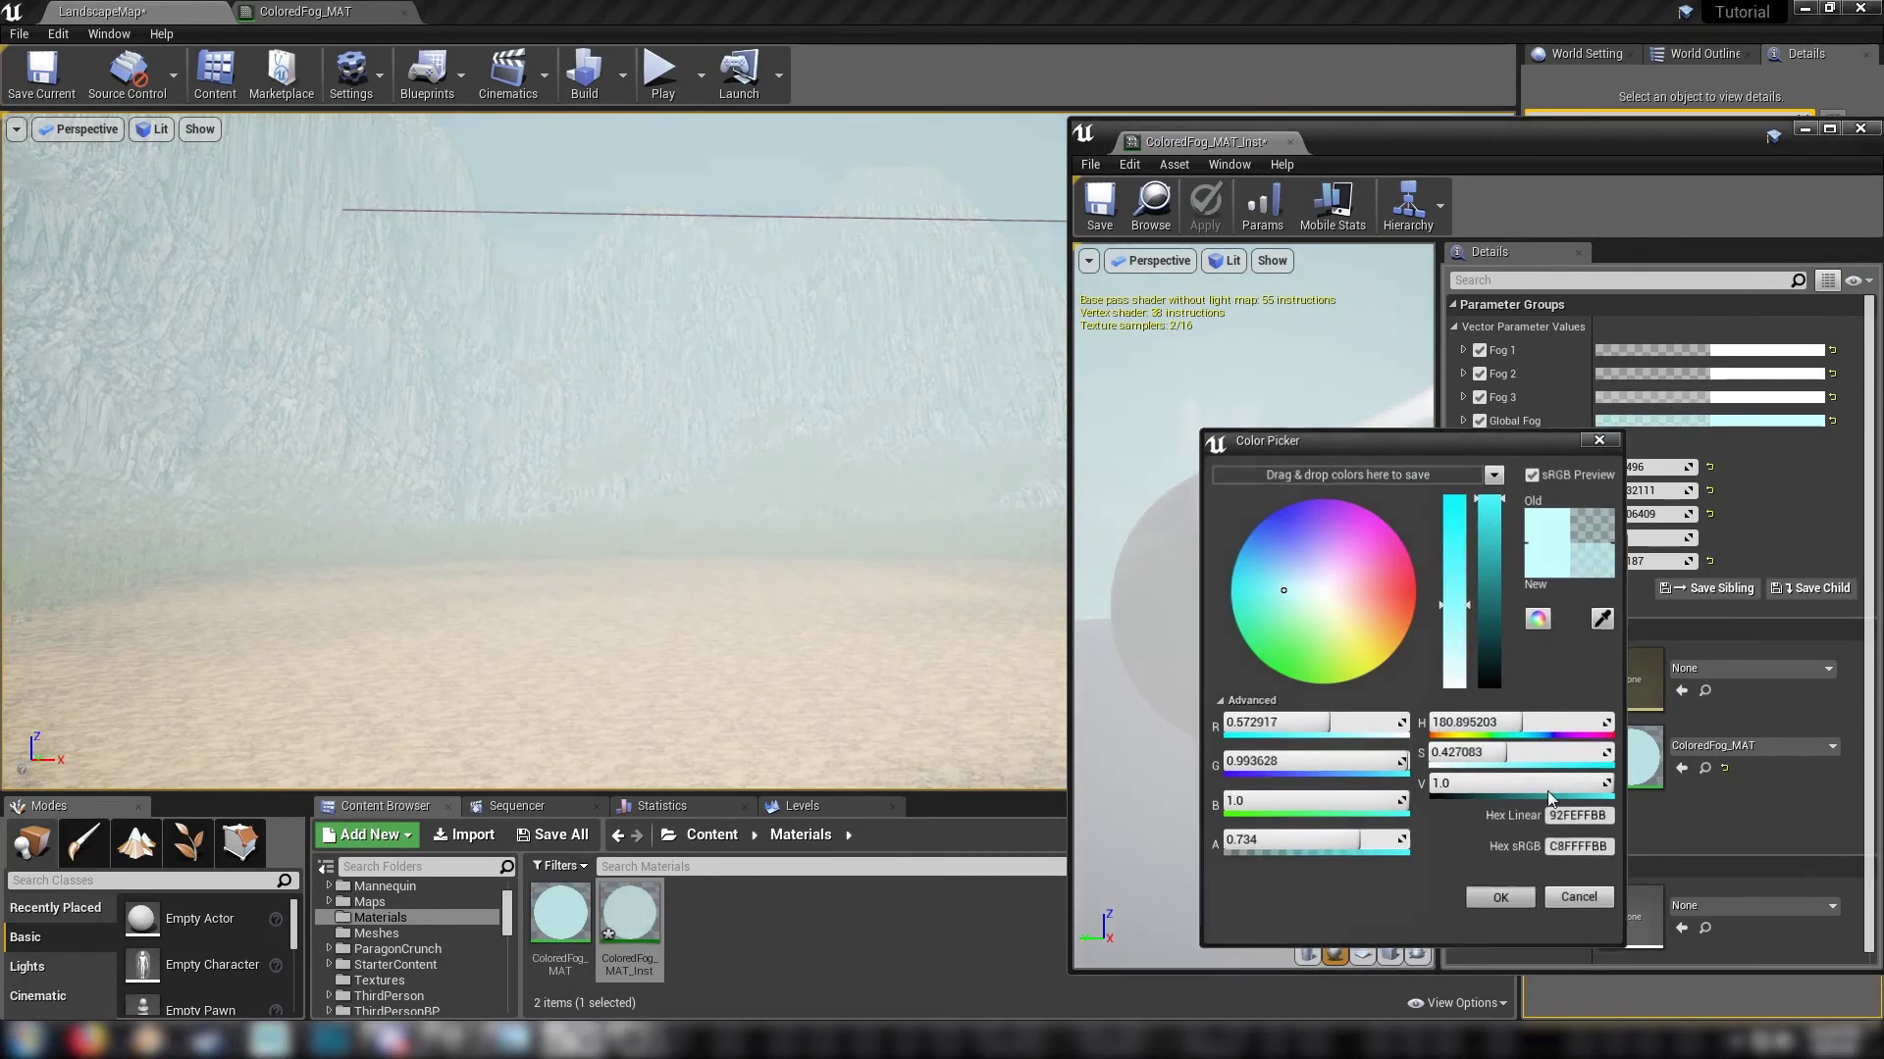
Step: Thin the white fog layers by setting the Fog 3 colour alpha to 0.207 and lowering the Fog 2 and Fog 1 alphas
click(1648, 396)
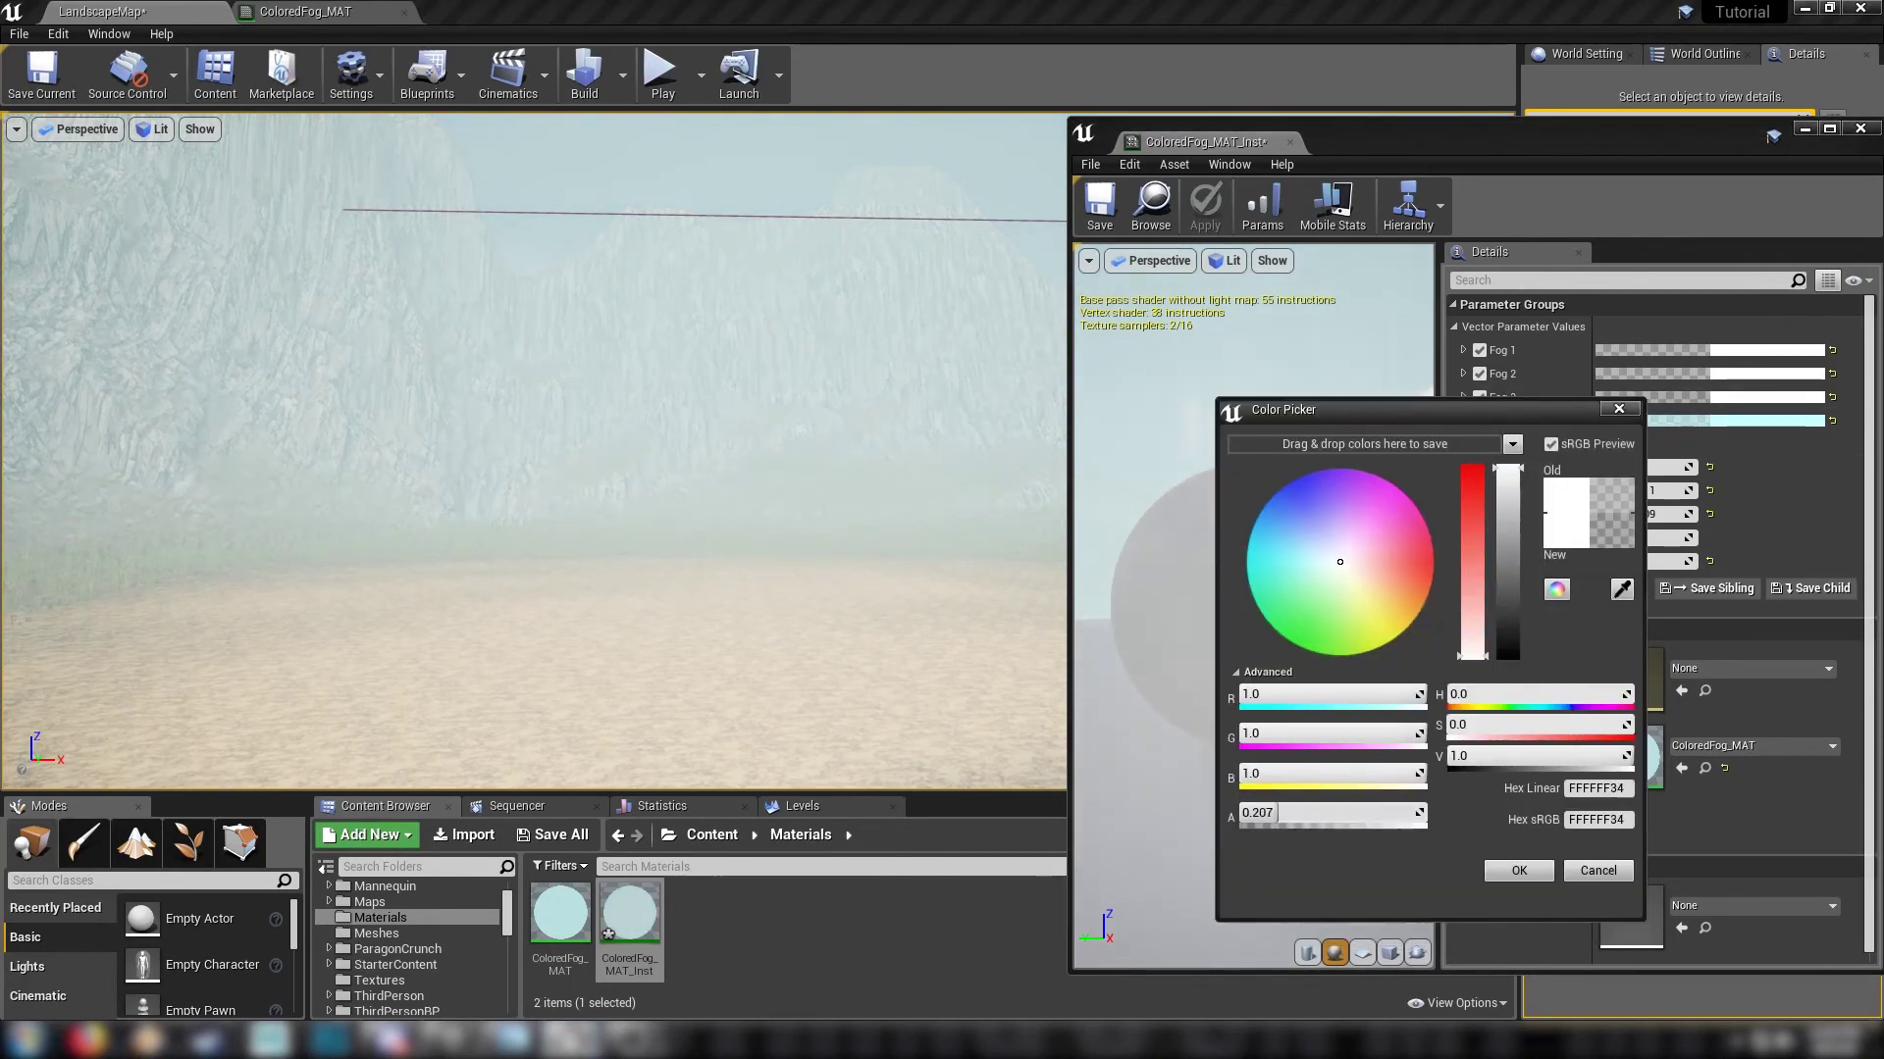
click(1507, 868)
click(1637, 374)
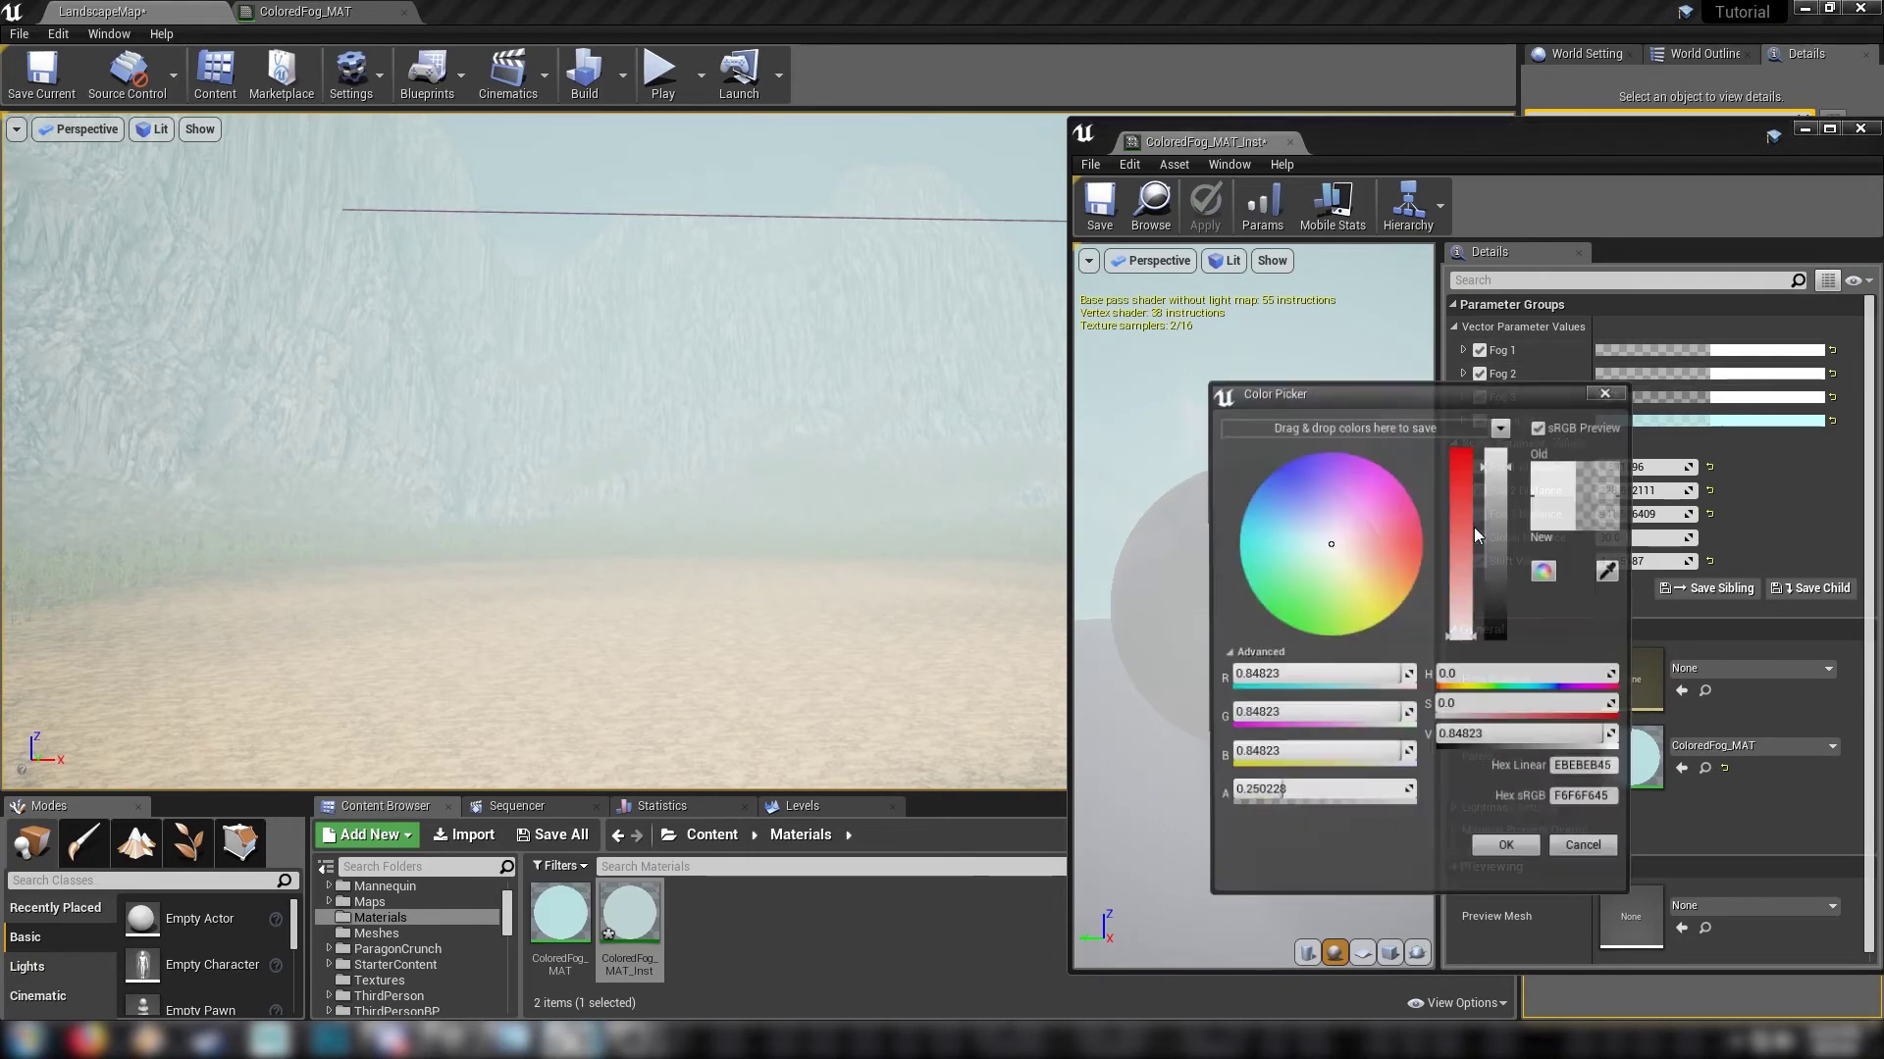
drag(1300, 800, 1235, 796)
click(1508, 853)
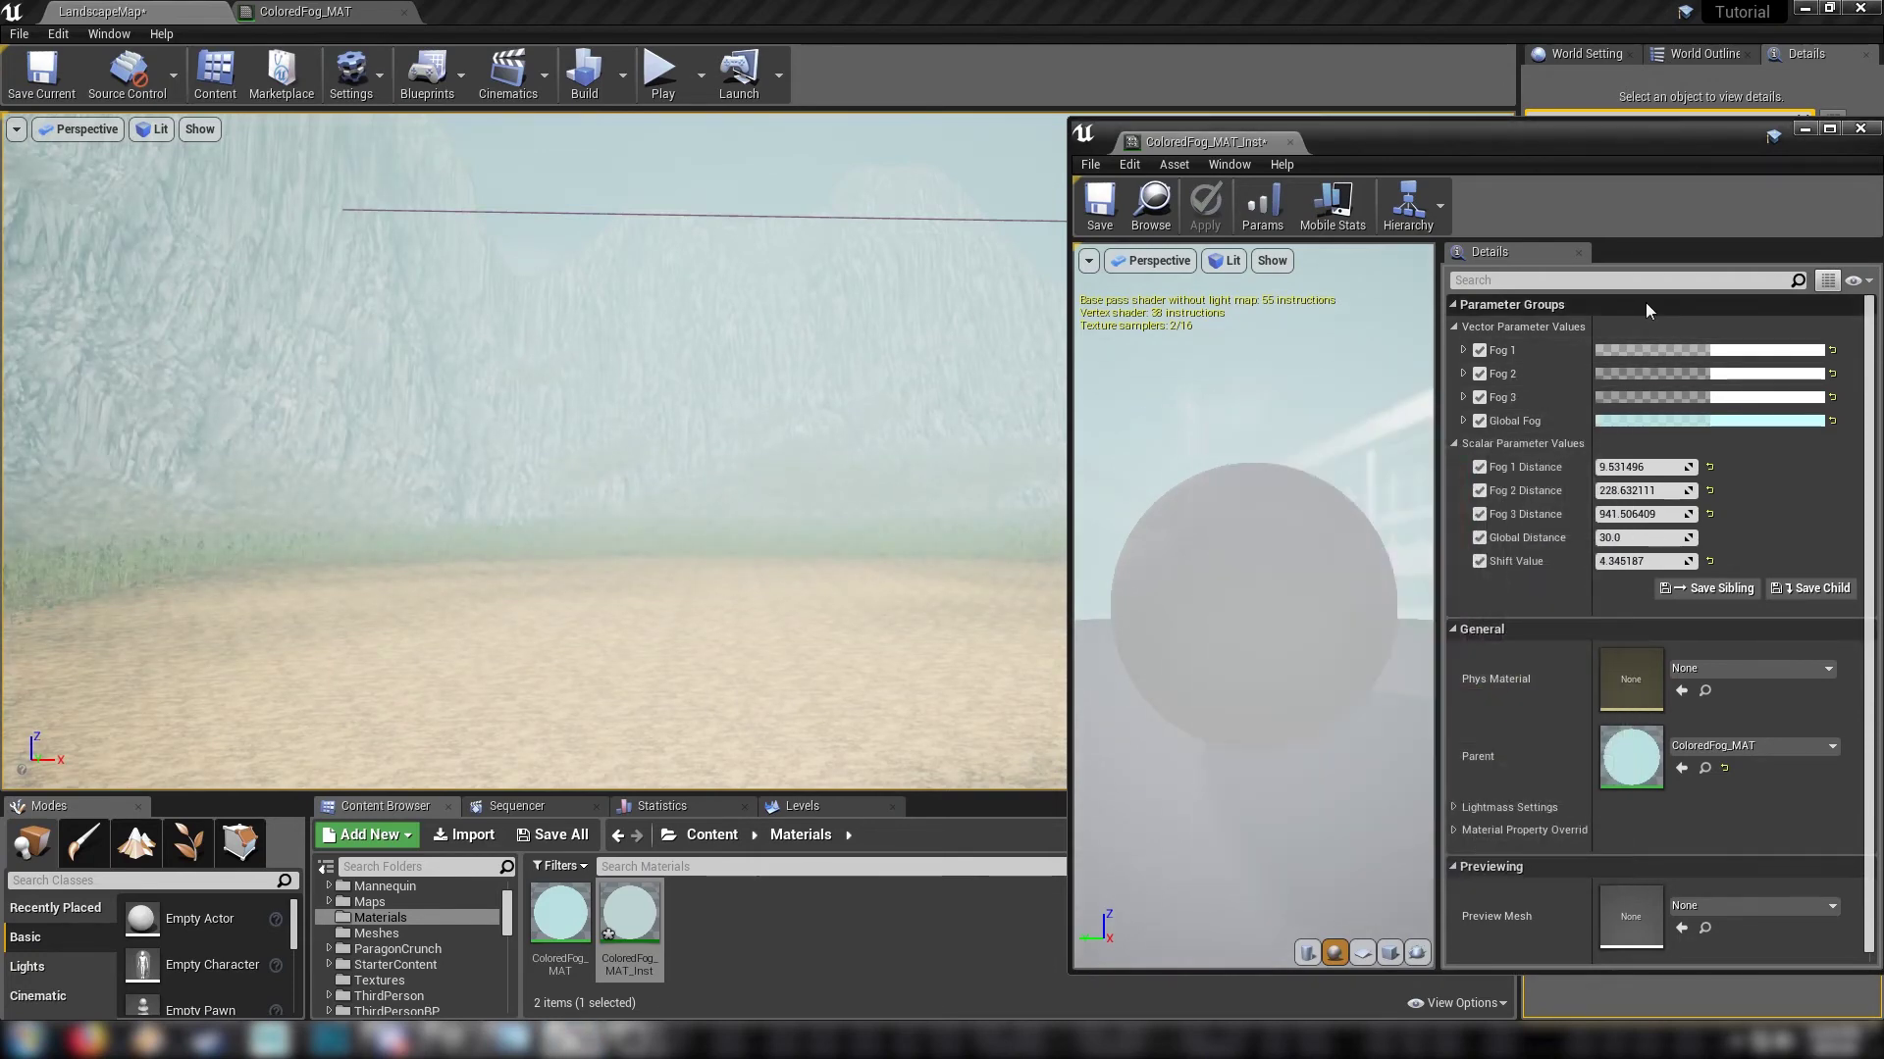
click(1645, 350)
drag(1269, 769, 1254, 769)
click(1514, 827)
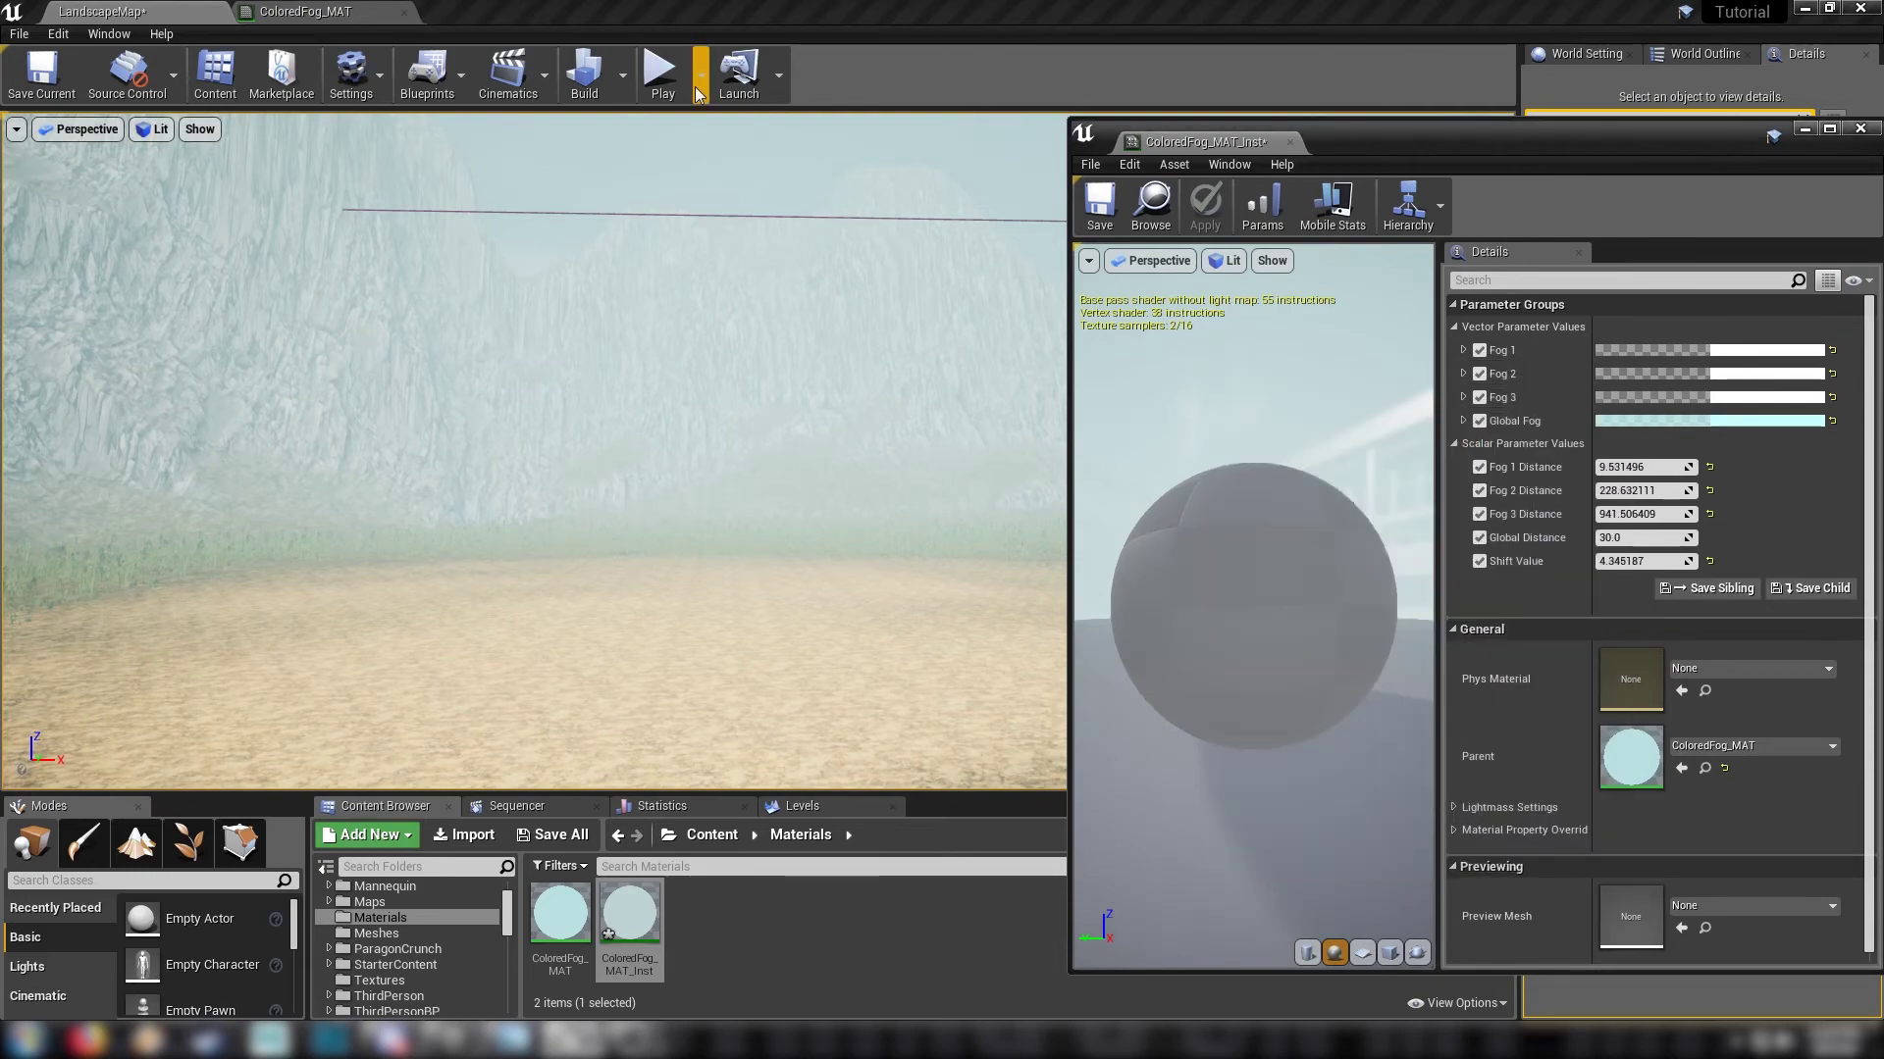
Step: Play the level, run the character around to examine the thinned white fog, and end the play session
click(661, 74)
key(w)
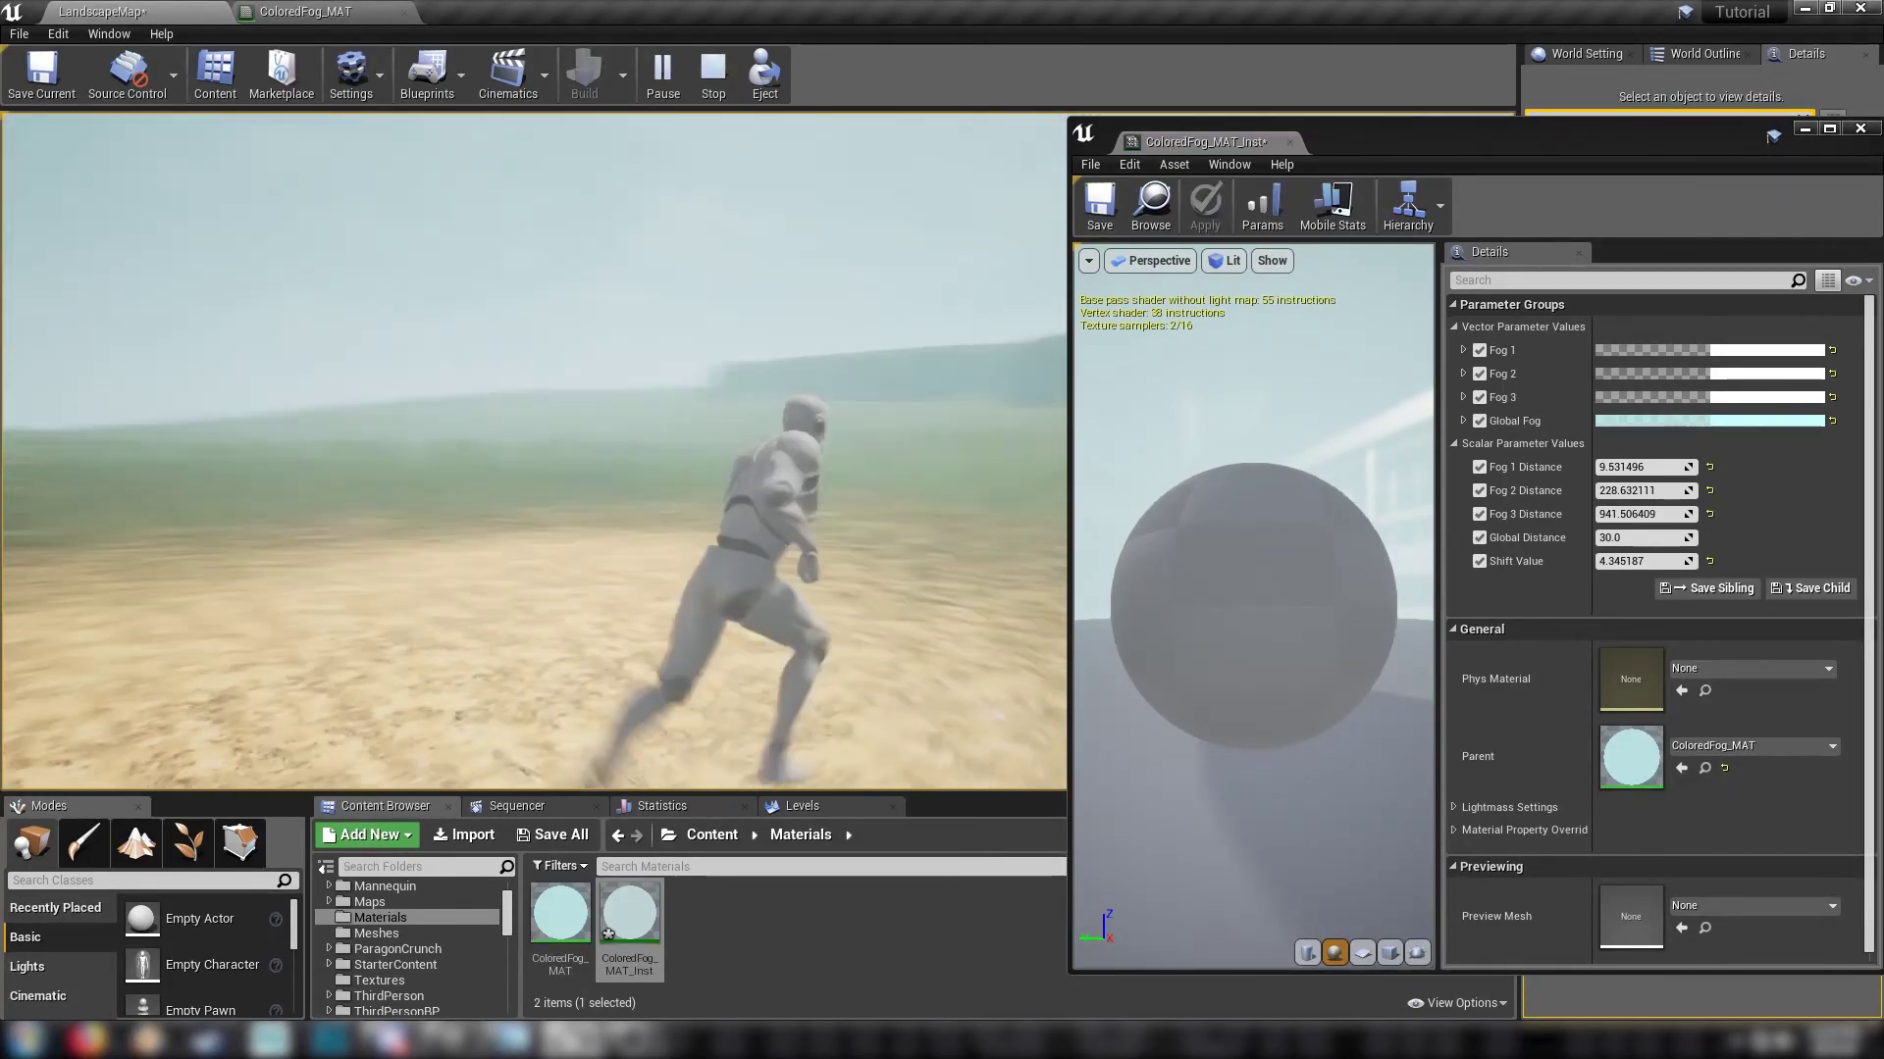
key(Escape)
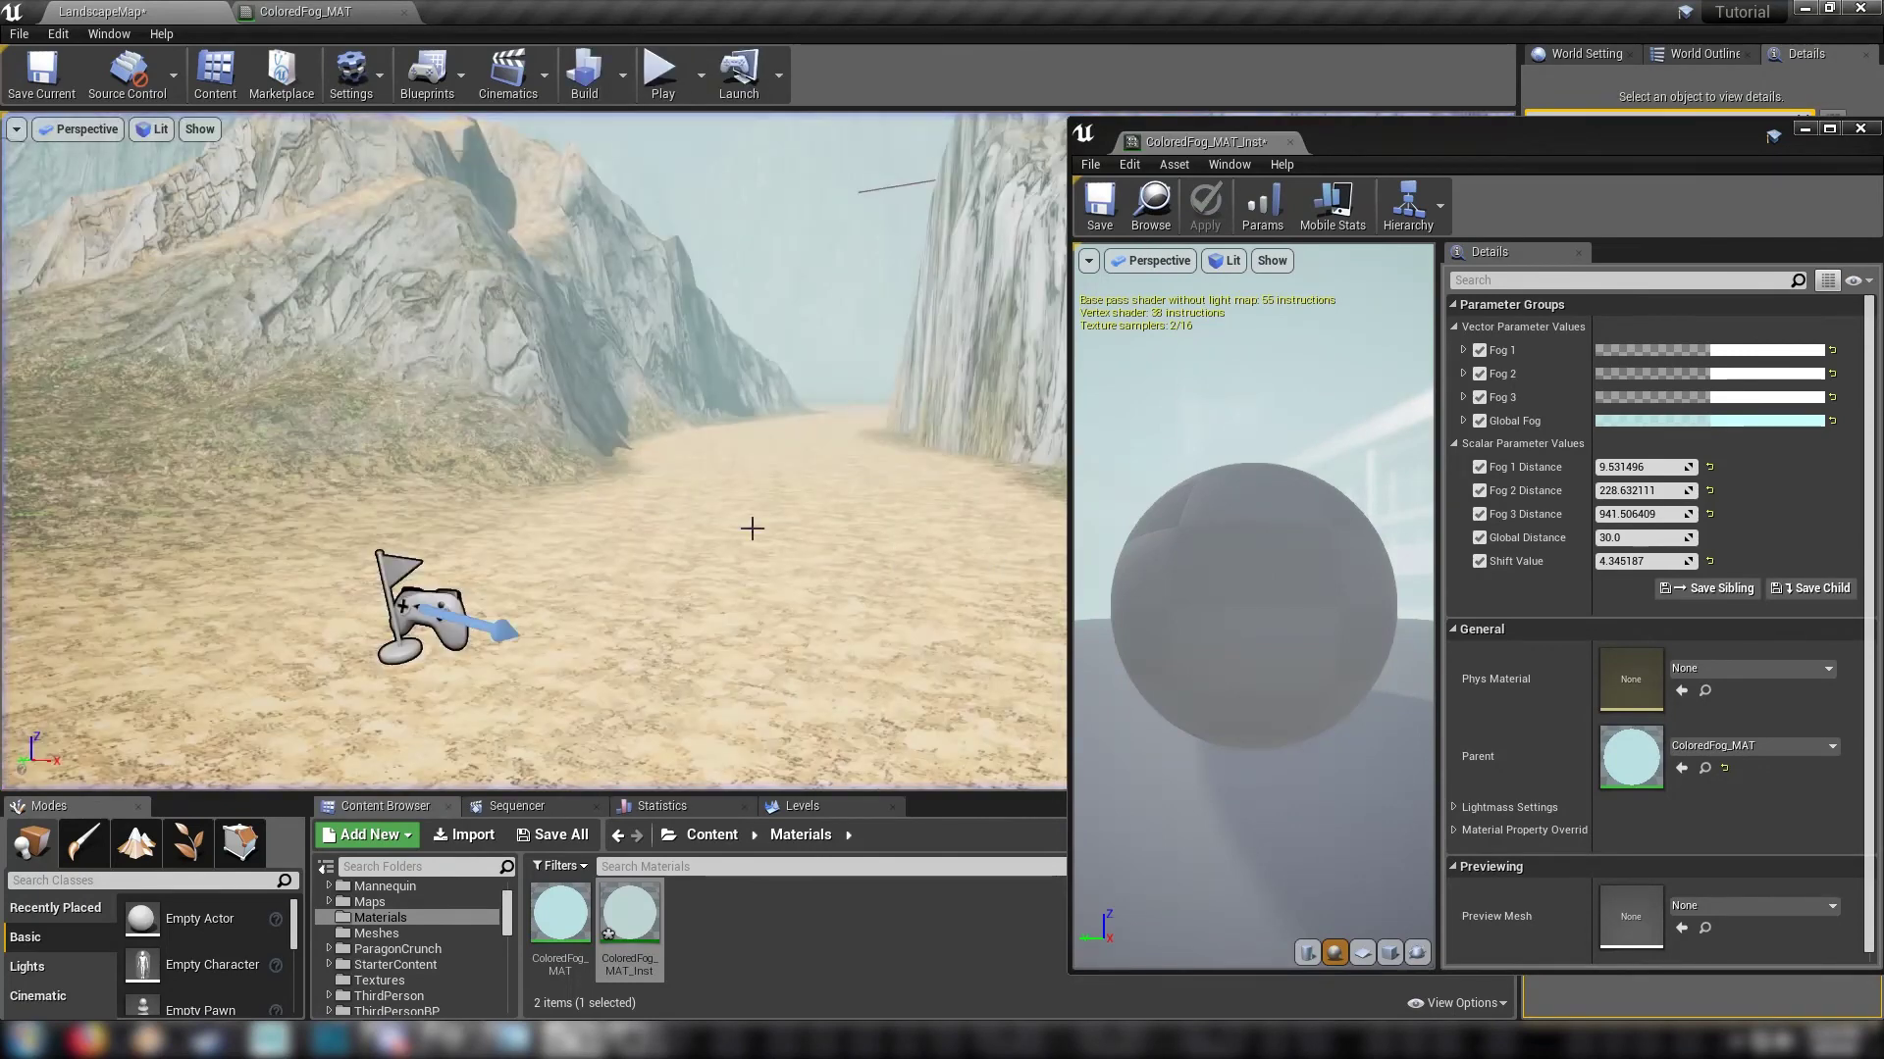
Step: Reset the Fog 3, Fog 2 and Fog 1 colours to their default values
click(1832, 397)
click(1832, 374)
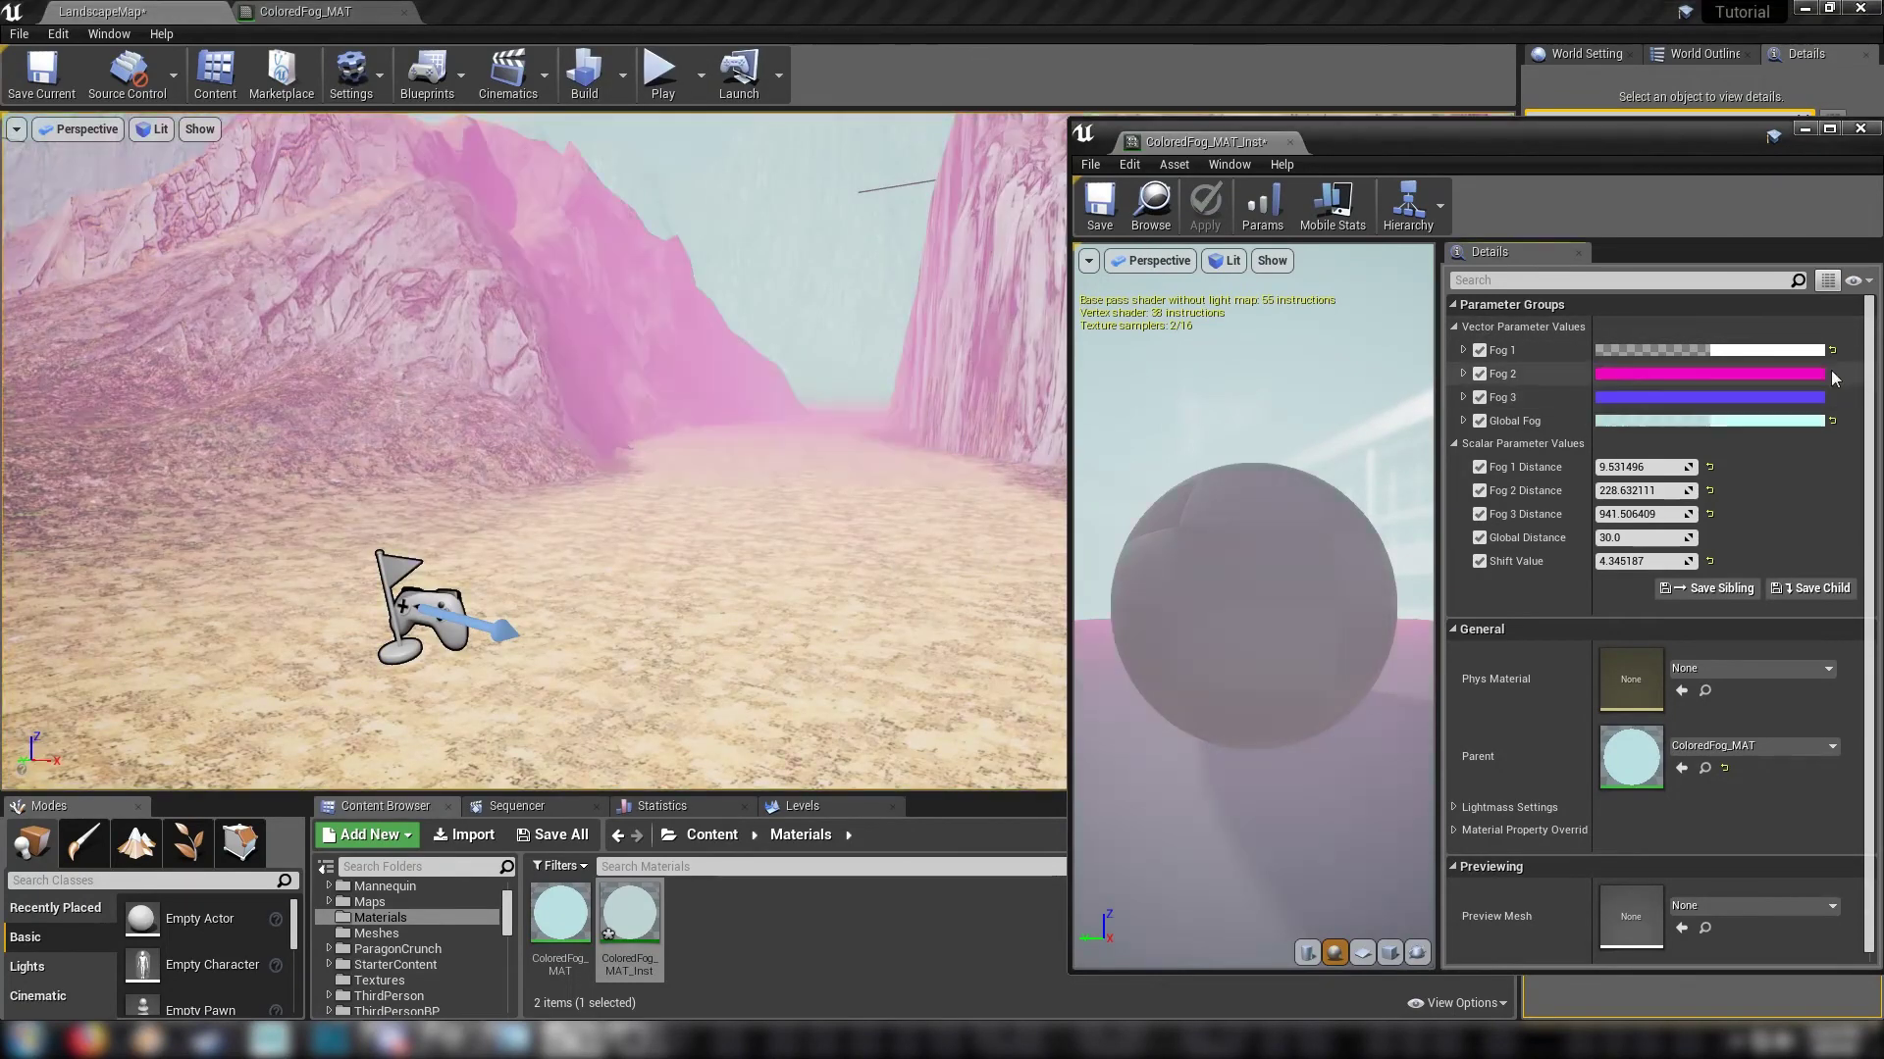
click(1832, 352)
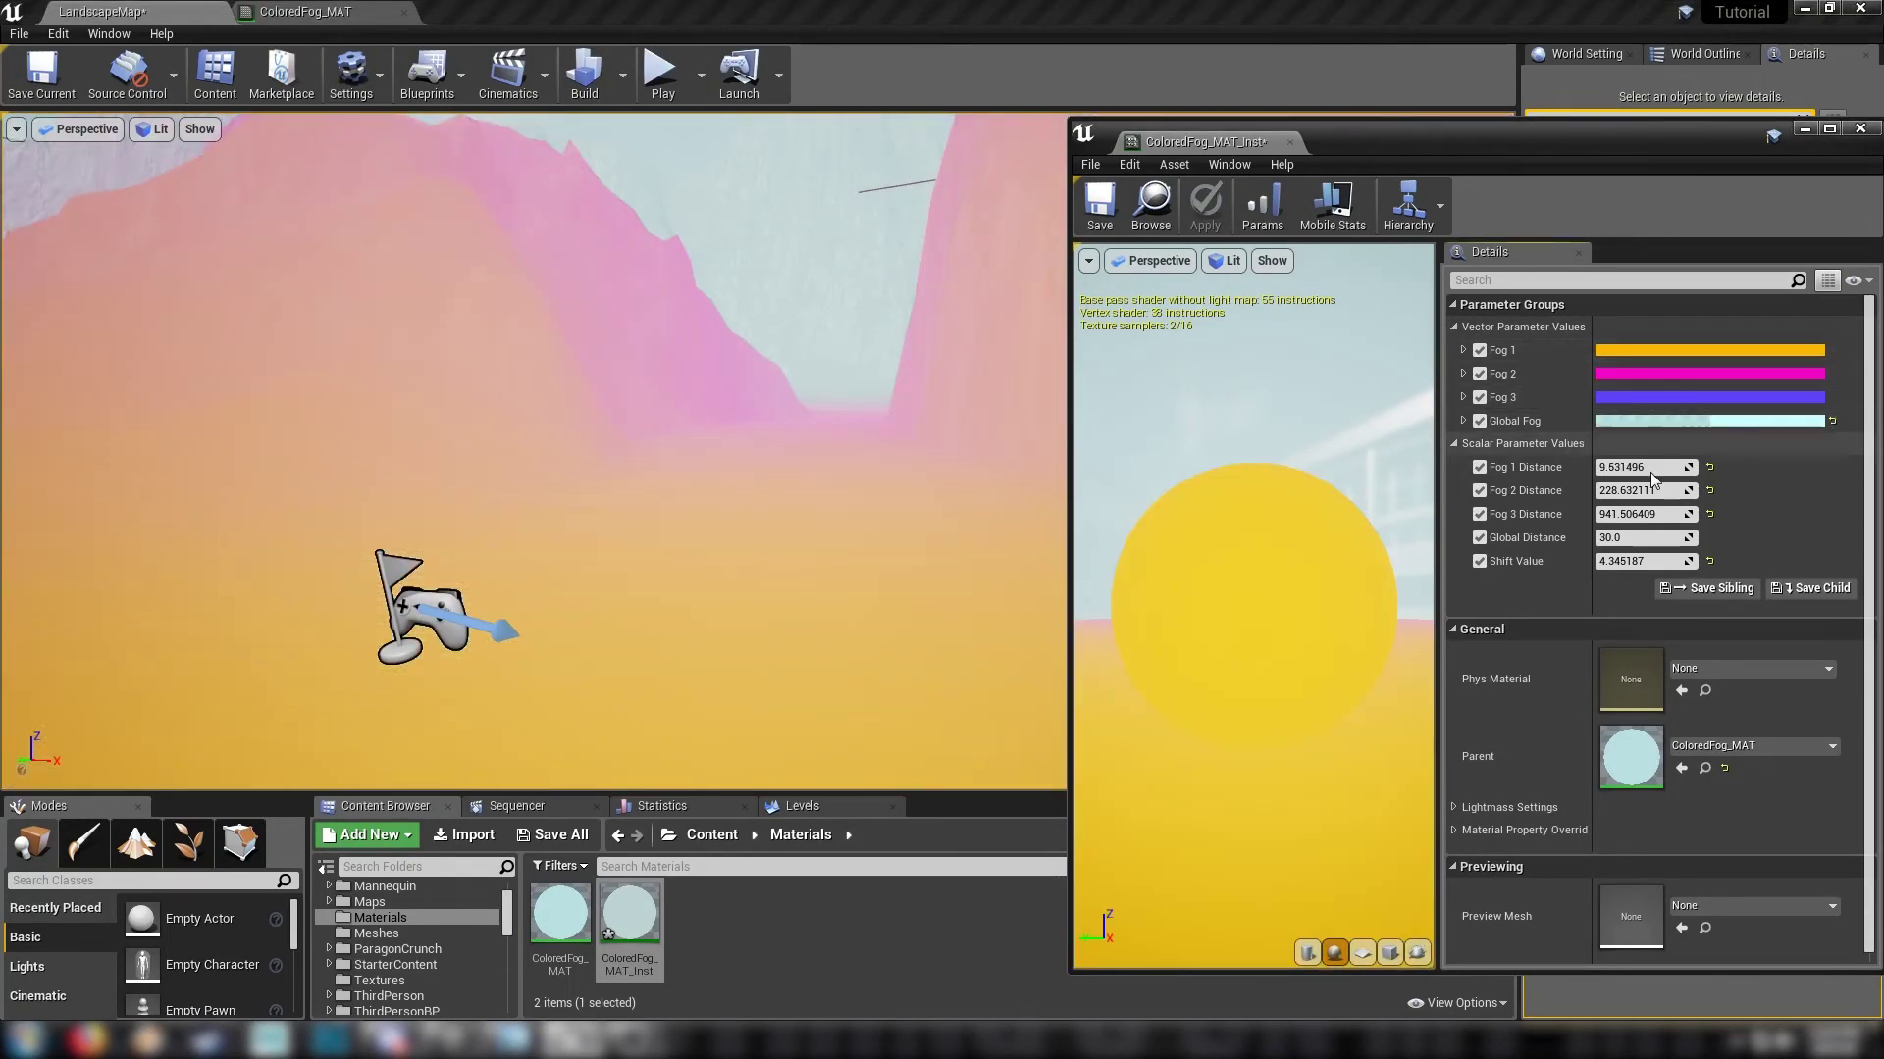
Step: Play the level, run and jump the character through the valley with the default fog colours, and end the play session
mouse_move(724, 569)
right_down()
mouse_move(785, 520)
mouse_move(724, 569)
right_up()
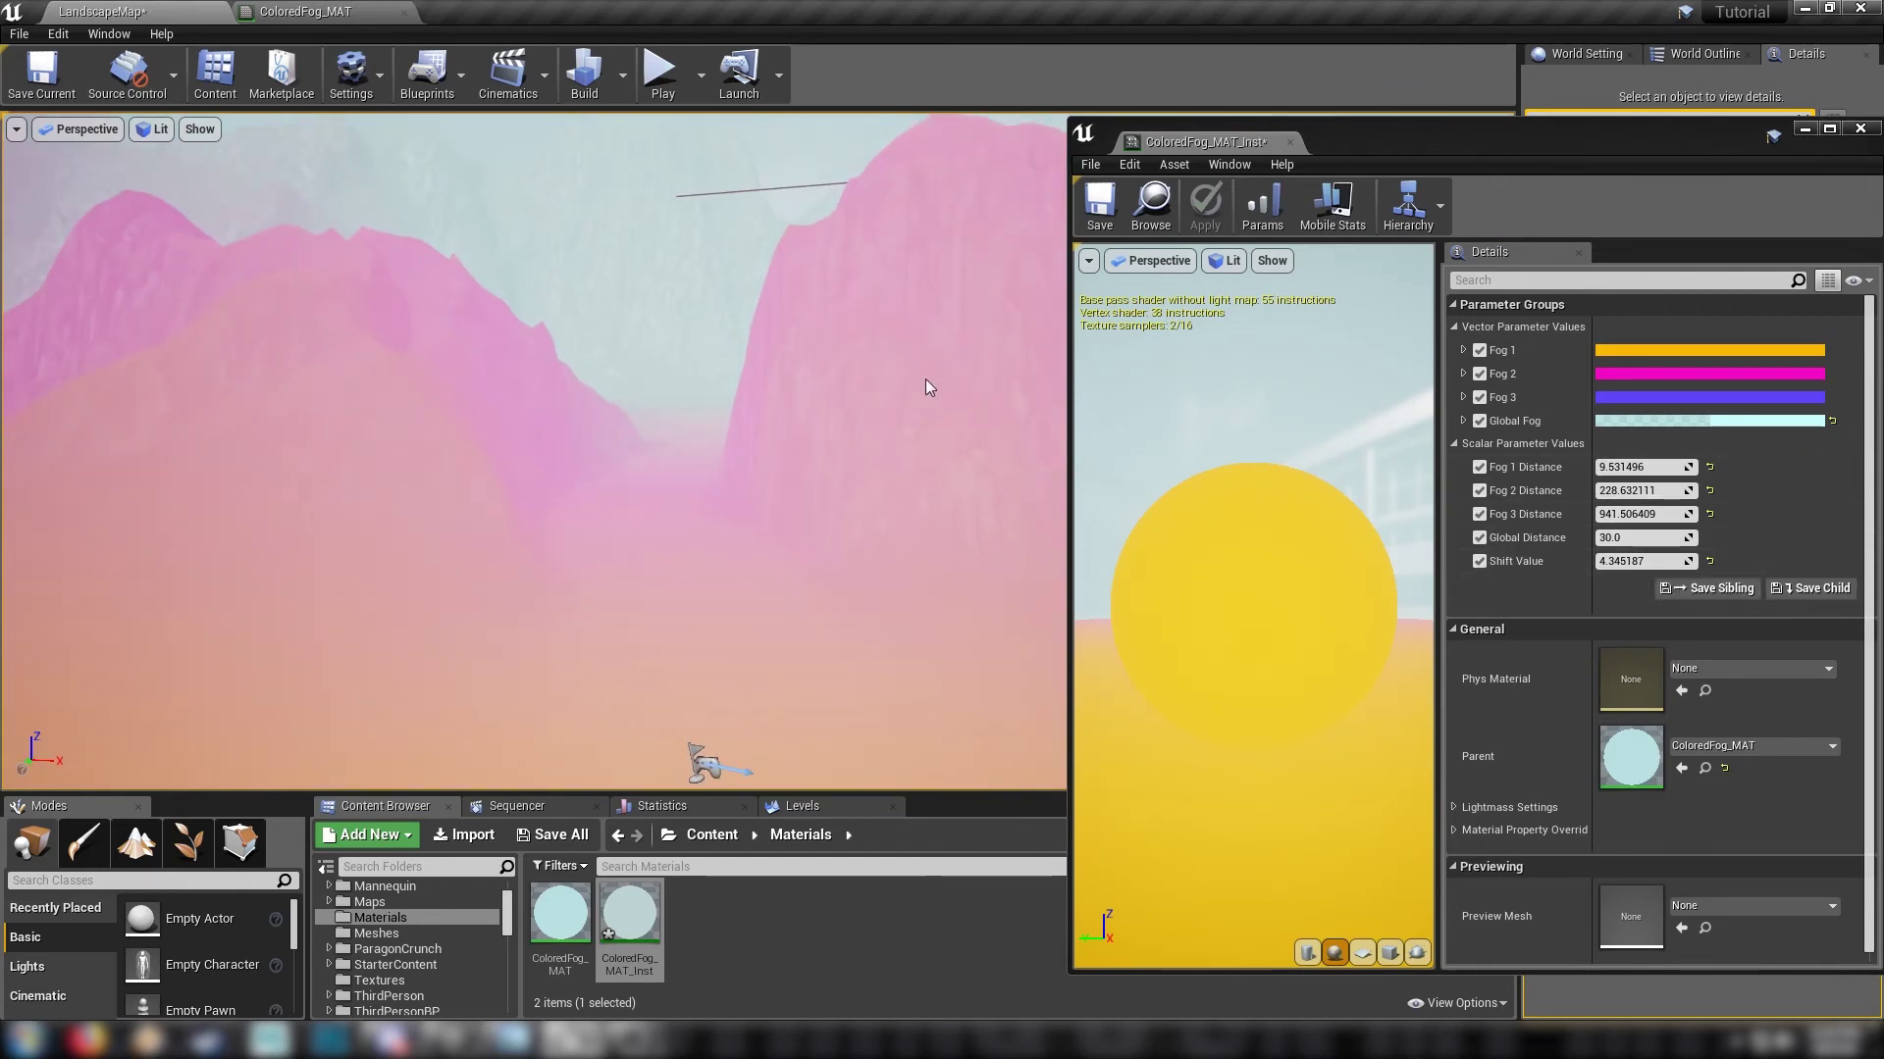
click(649, 84)
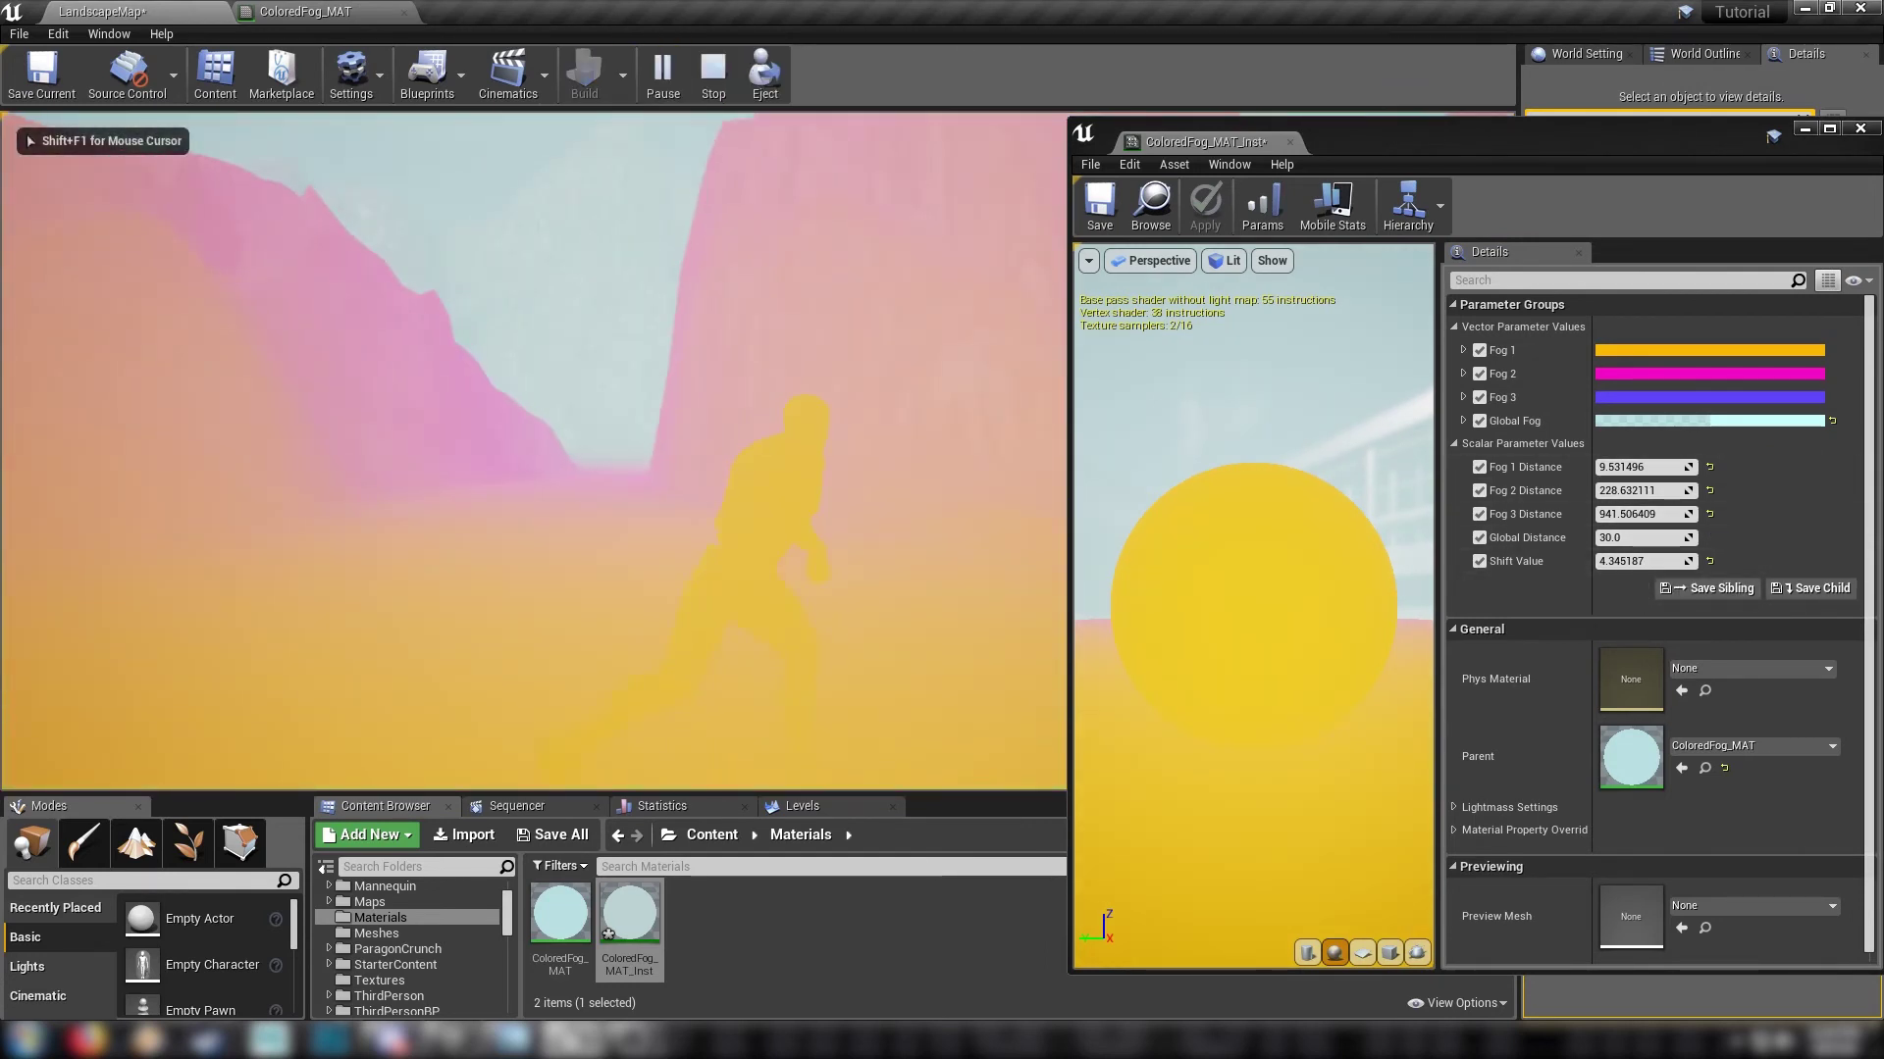
key(w)
key(space)
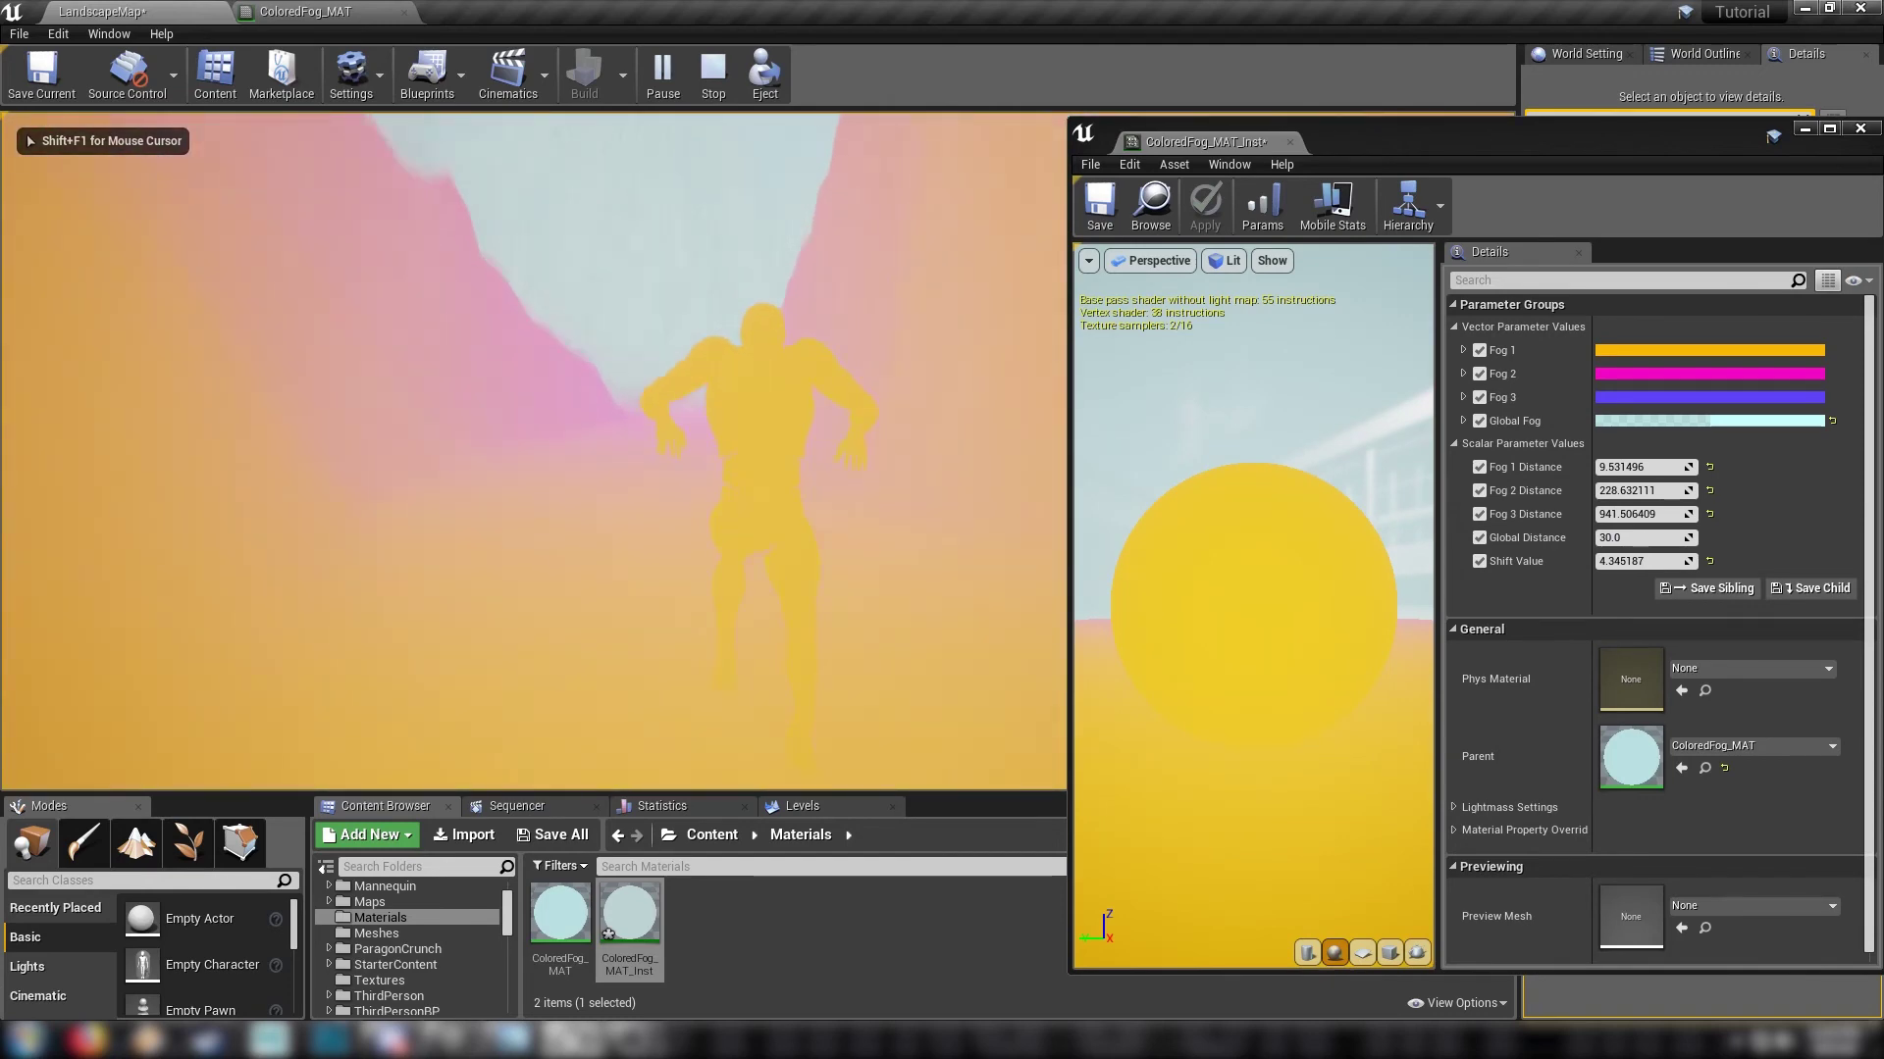
key(Escape)
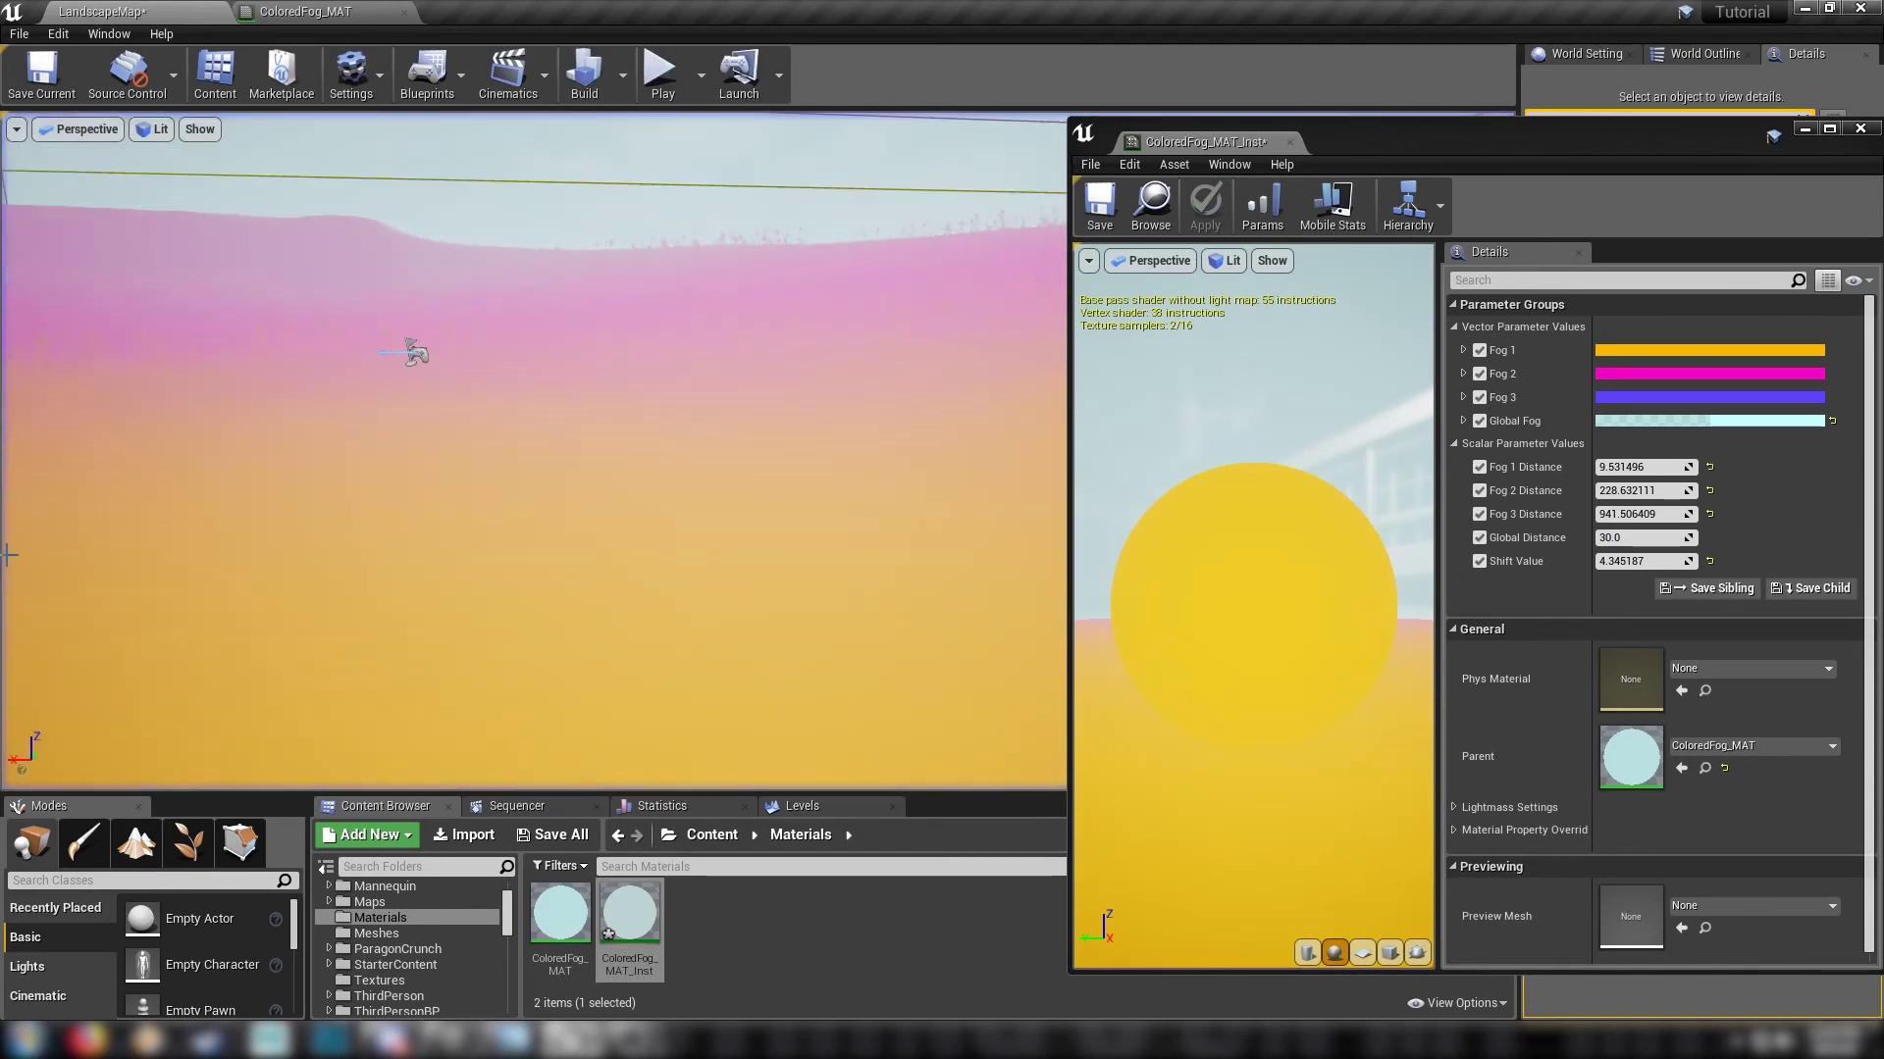
Step: Fly through the valley in the level viewport, with the material instance window moved aside, to examine how the coloured fog layers blend
key(w)
mouse_move(535, 451)
right_down()
mouse_move(750, 476)
mouse_move(741, 437)
mouse_move(757, 427)
mouse_move(500, 441)
mouse_move(540, 437)
right_up()
key(w)
key(w)
key(Down)
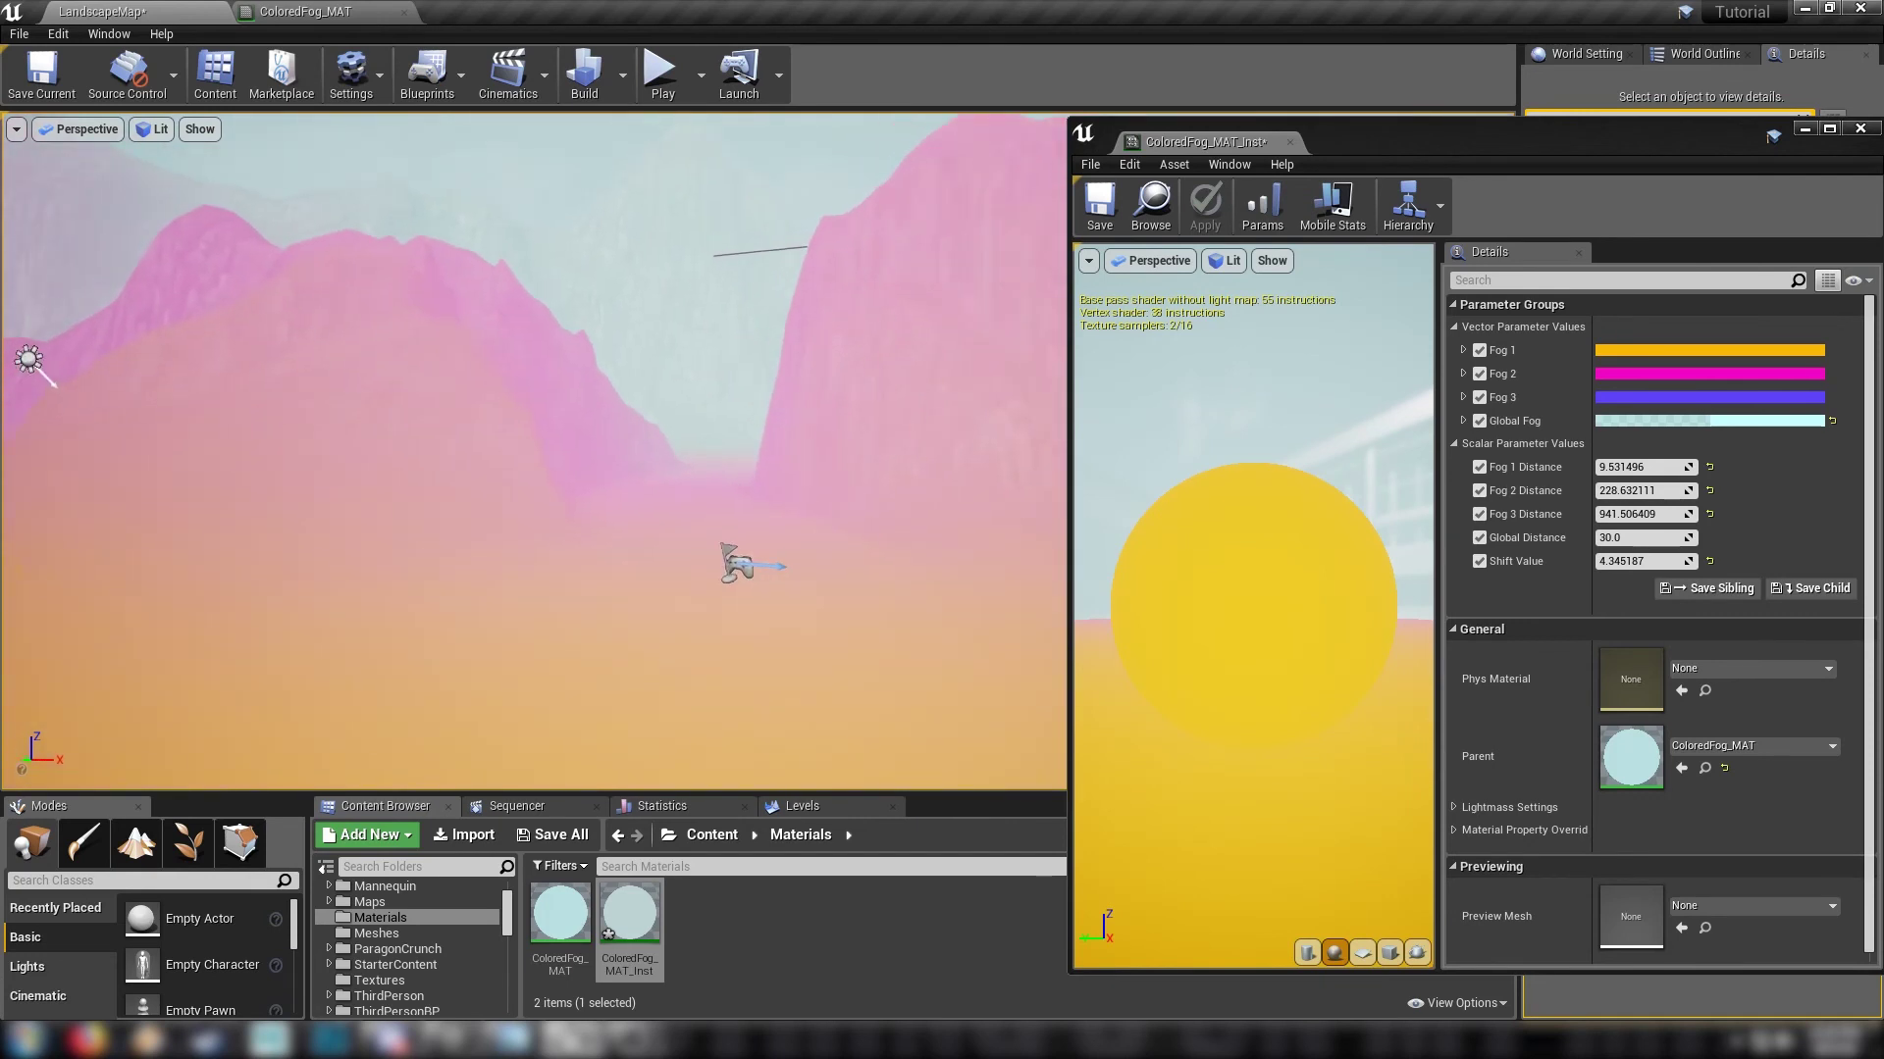
right_drag(720, 415, 824, 423)
drag(1409, 139, 1670, 164)
mouse_move(503, 303)
right_down()
mouse_move(284, 280)
mouse_move(525, 284)
right_up()
key(w)
key(w)
right_drag(723, 466, 780, 489)
key(w)
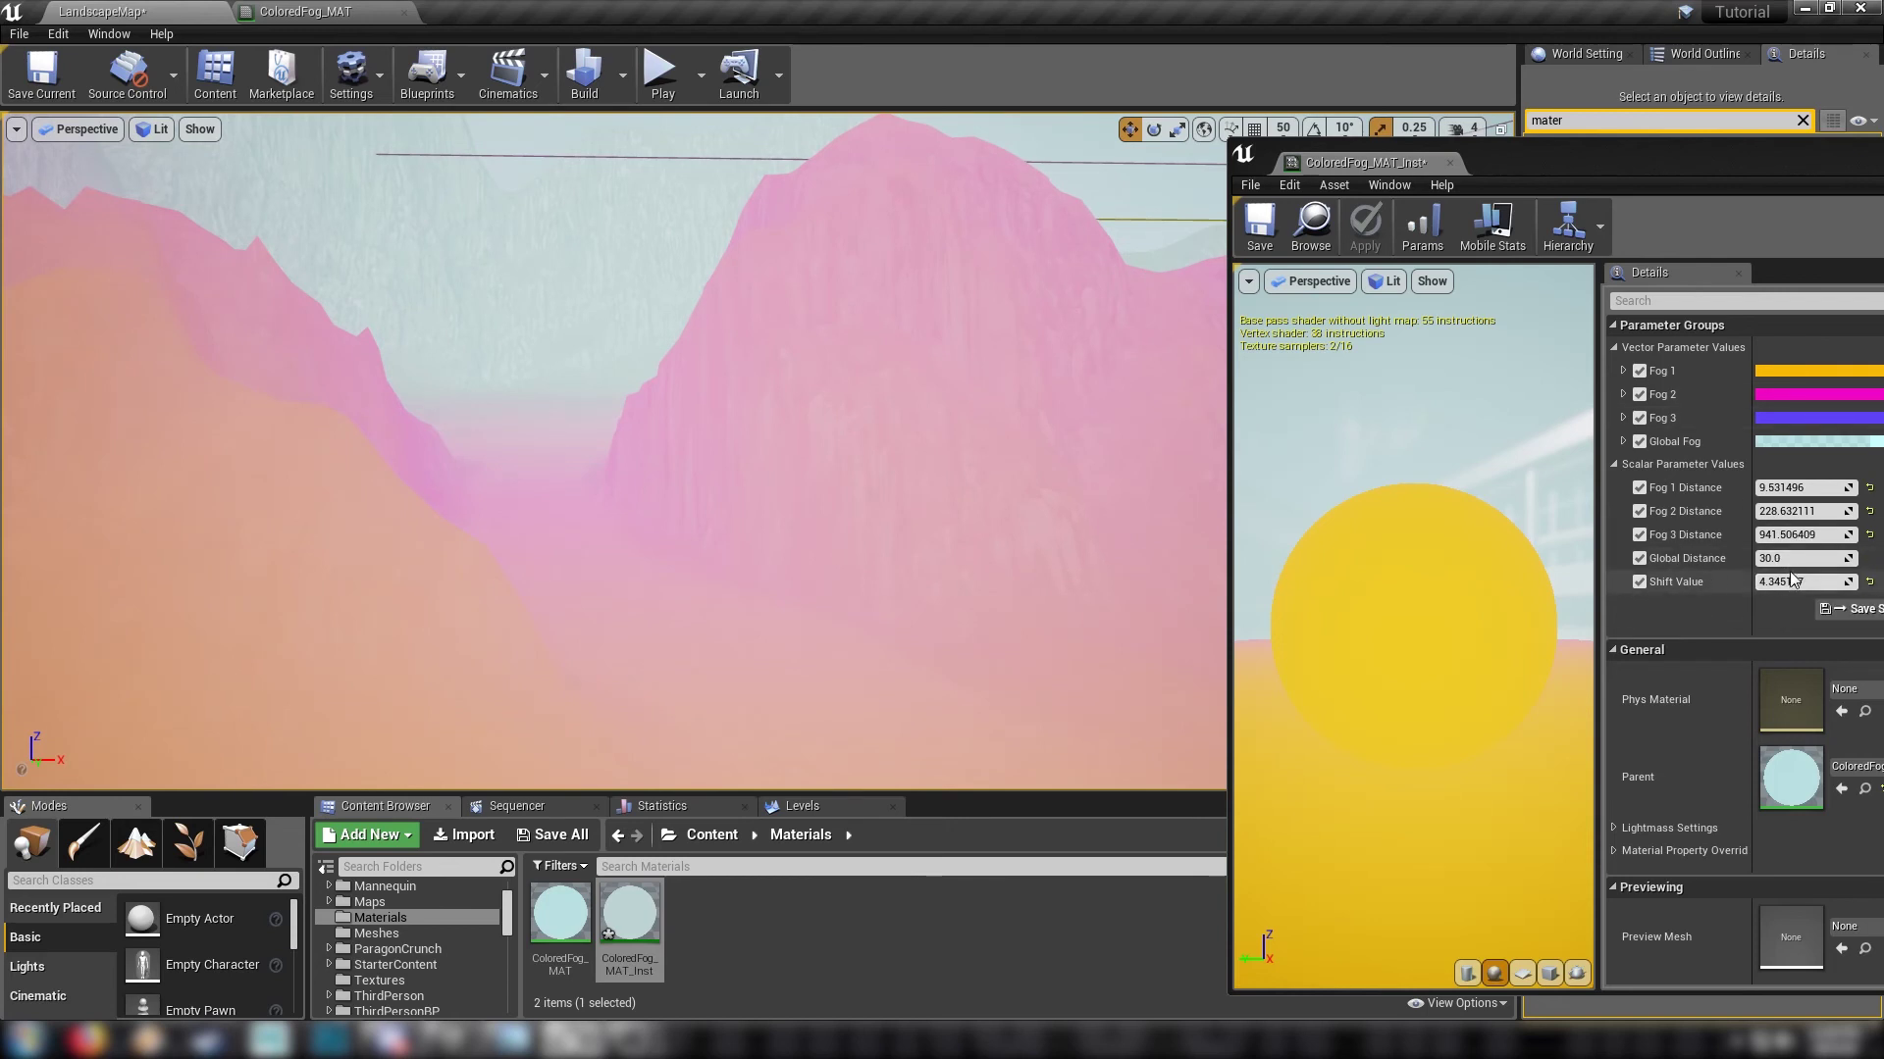
Step: Raise the Shift Value to about 5.076 and the Global Fog colour alpha to 0.99
drag(1794, 583, 1824, 583)
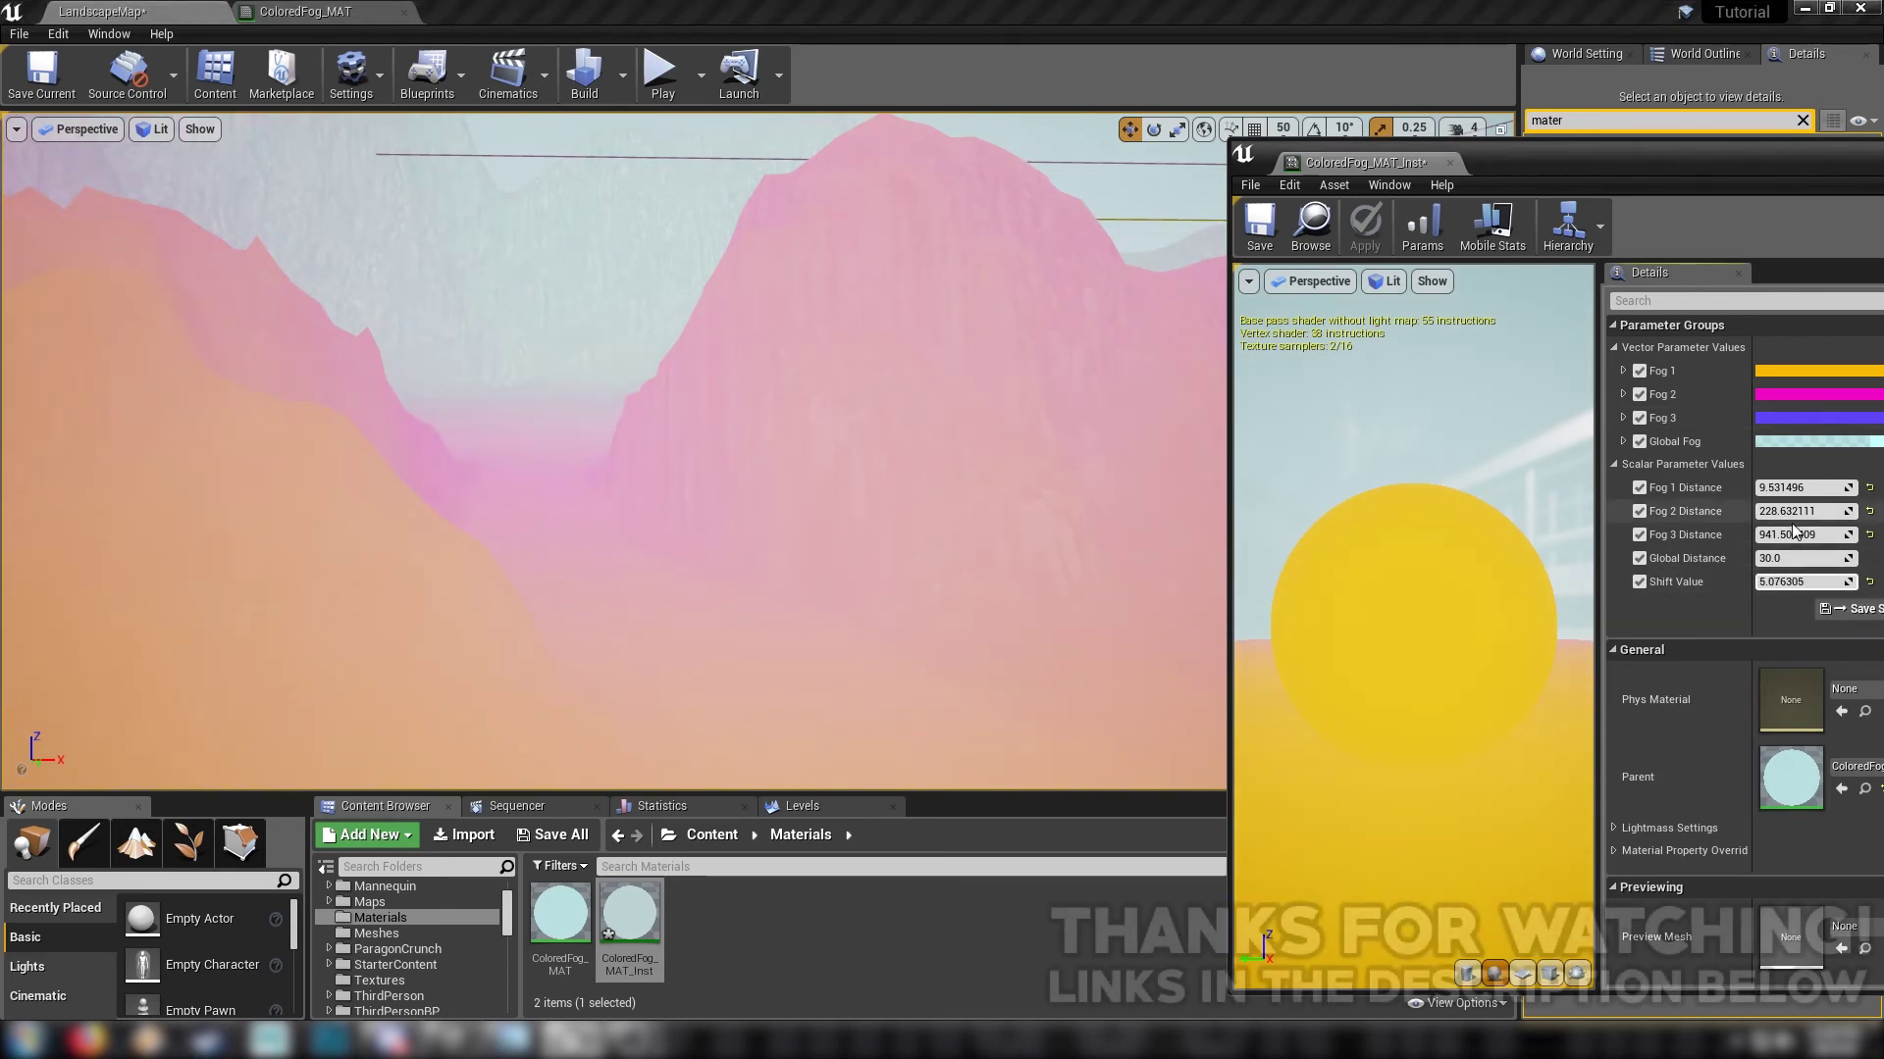
drag(1557, 155, 1381, 153)
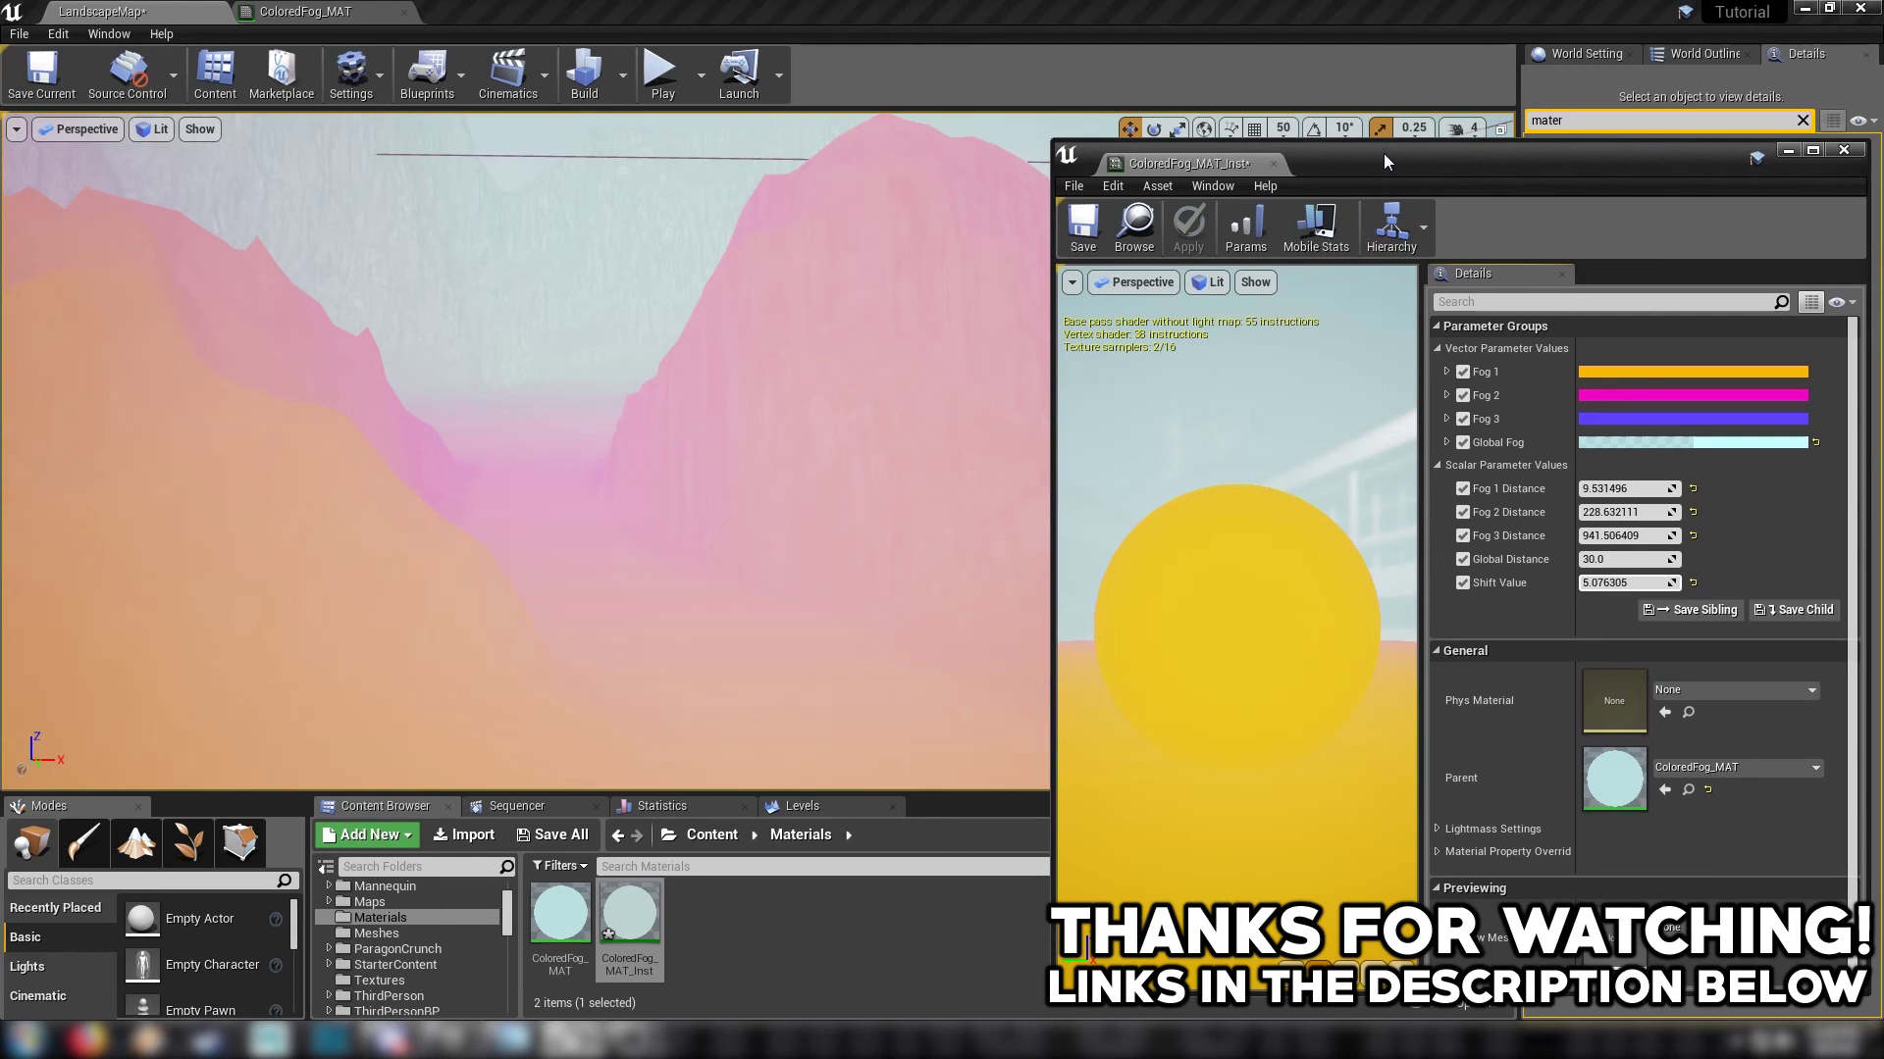
click(1611, 439)
drag(1324, 861, 1390, 860)
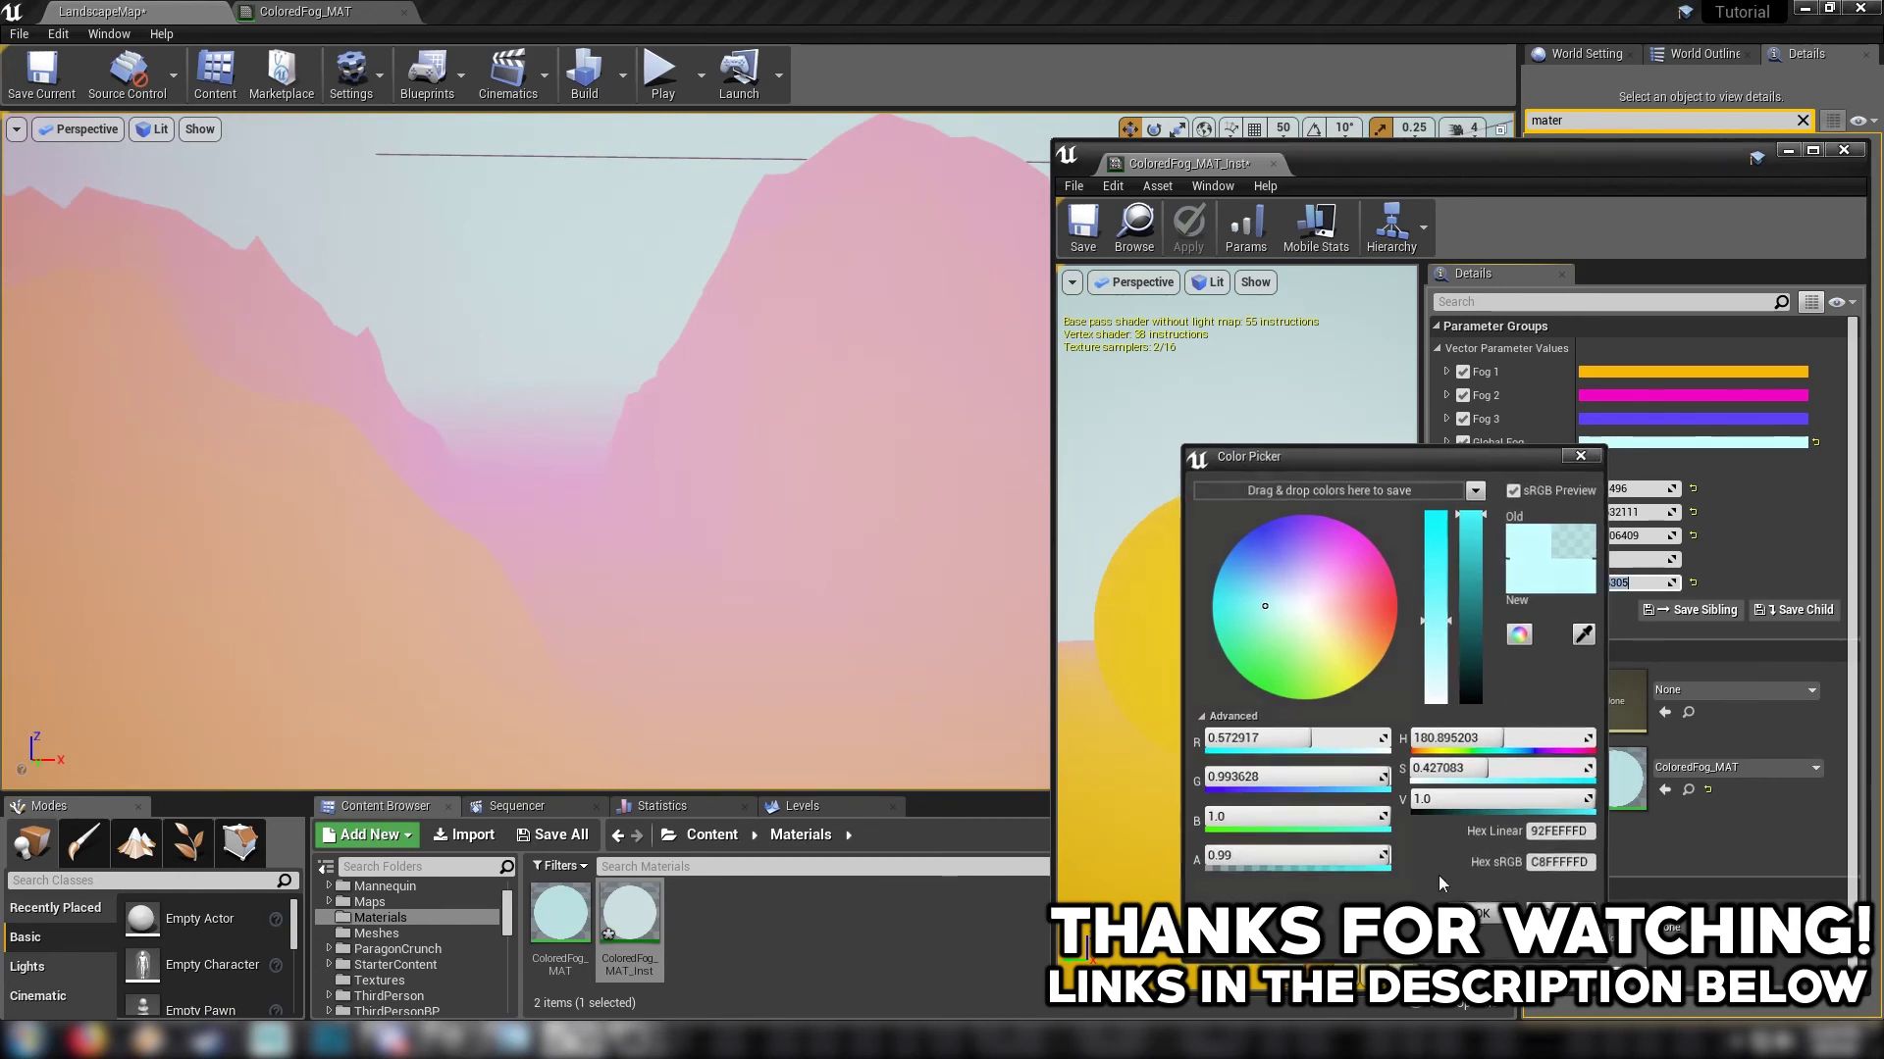
click(1486, 917)
Step: Play the level to examine the near-opaque Global Fog around the running character, and end the play session
click(659, 71)
key(w)
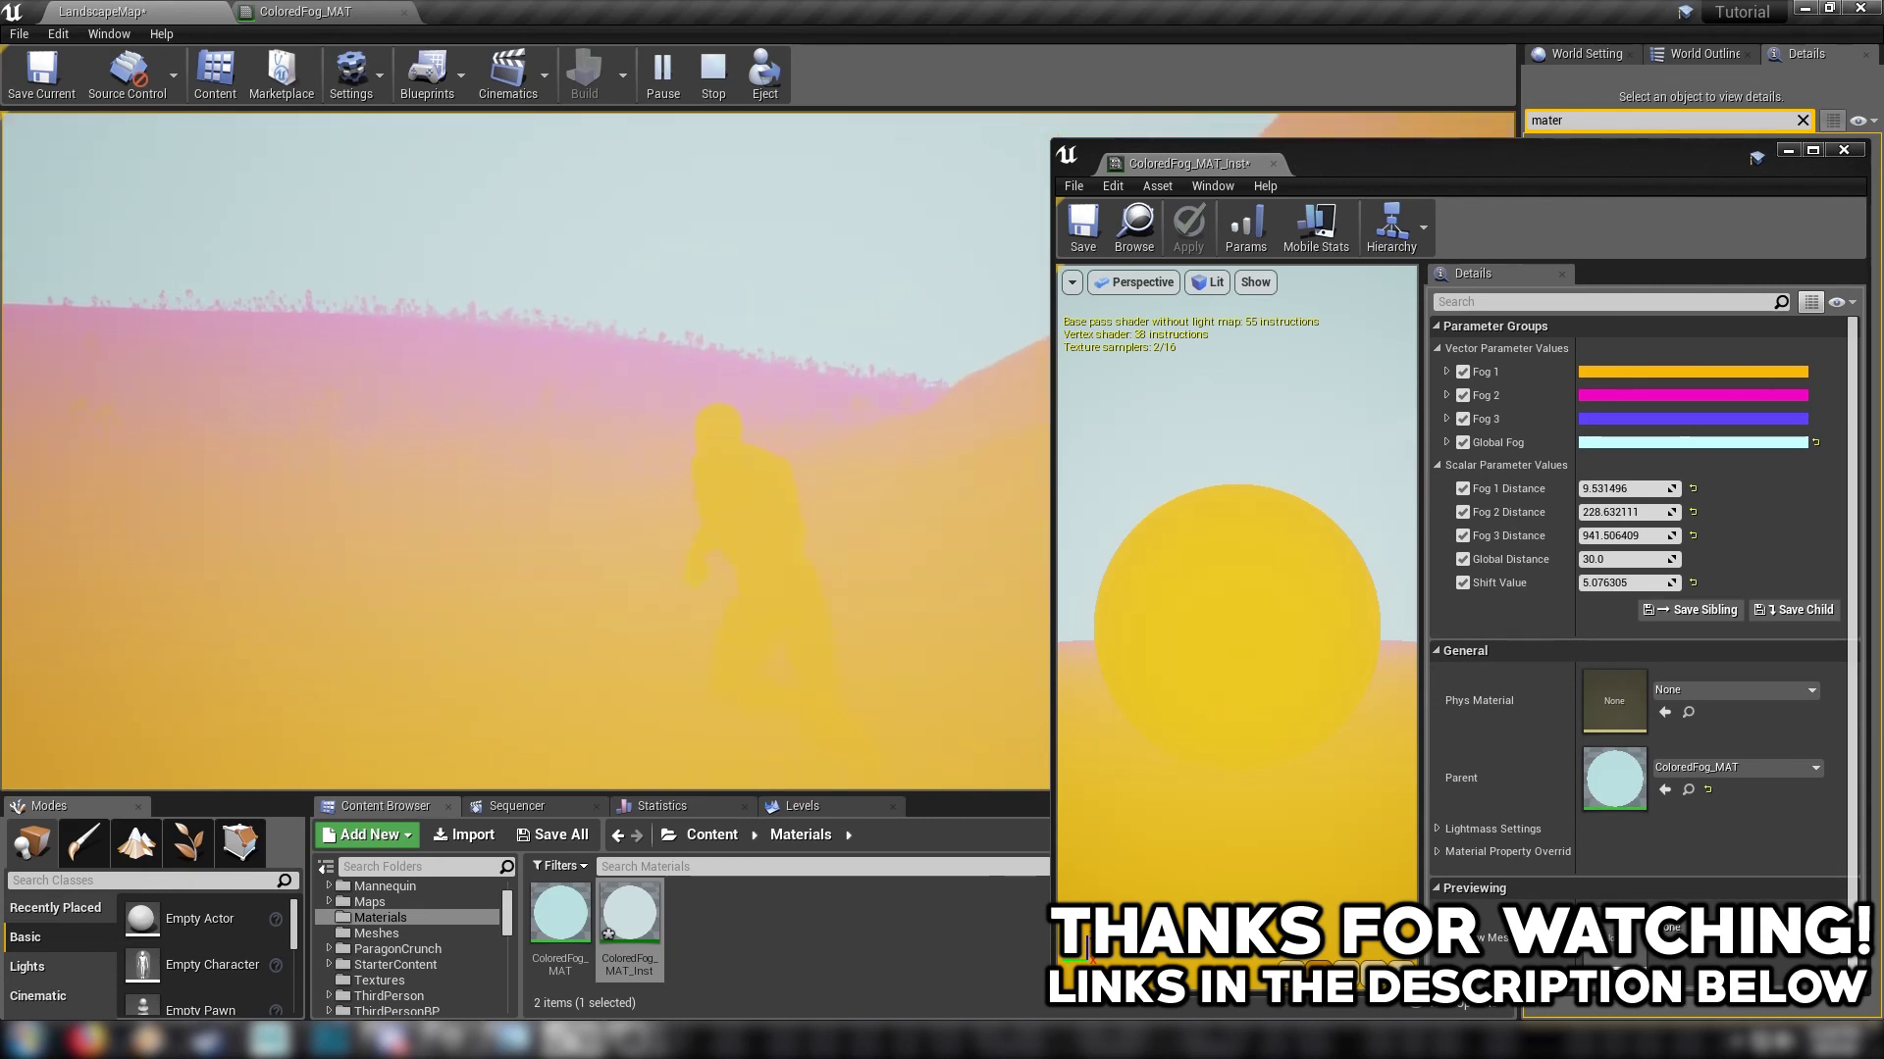
key(Escape)
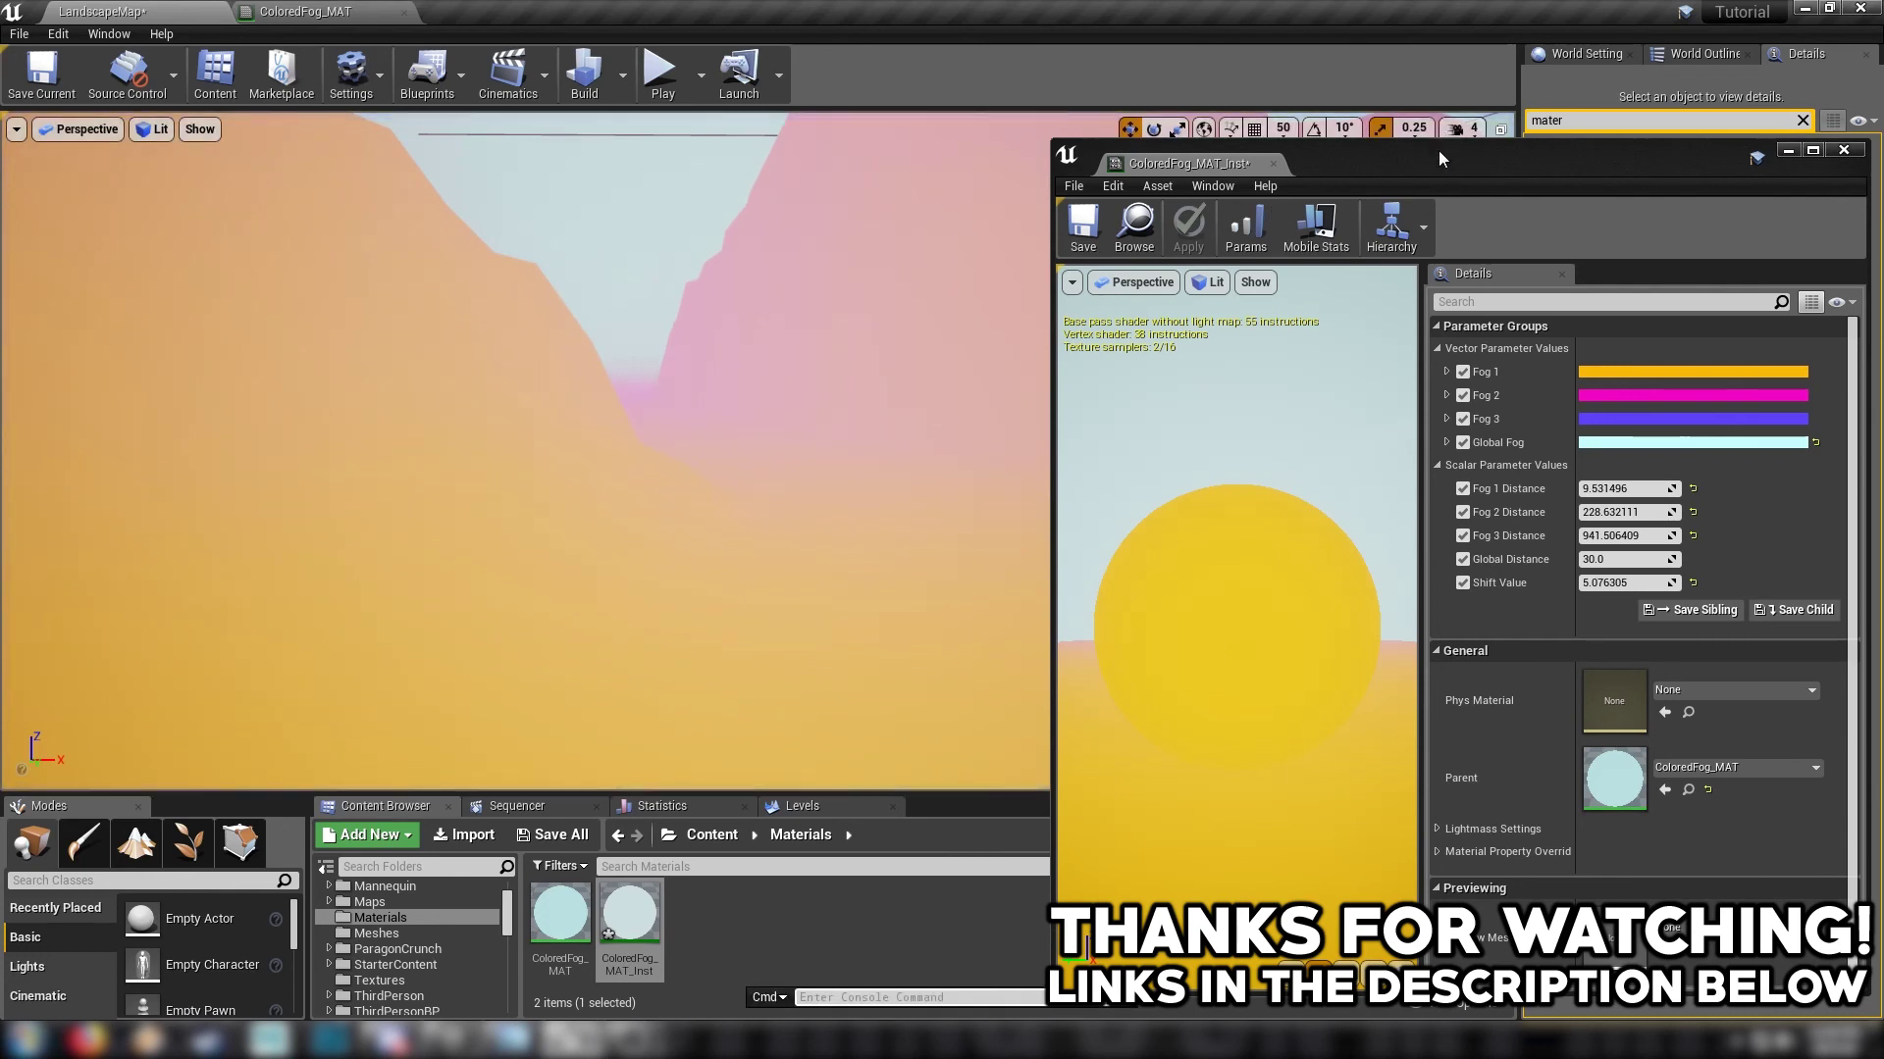
Step: Thin the Global Fog by lowering its colour alpha so the distant mountains show through
drag(1432, 169, 1513, 154)
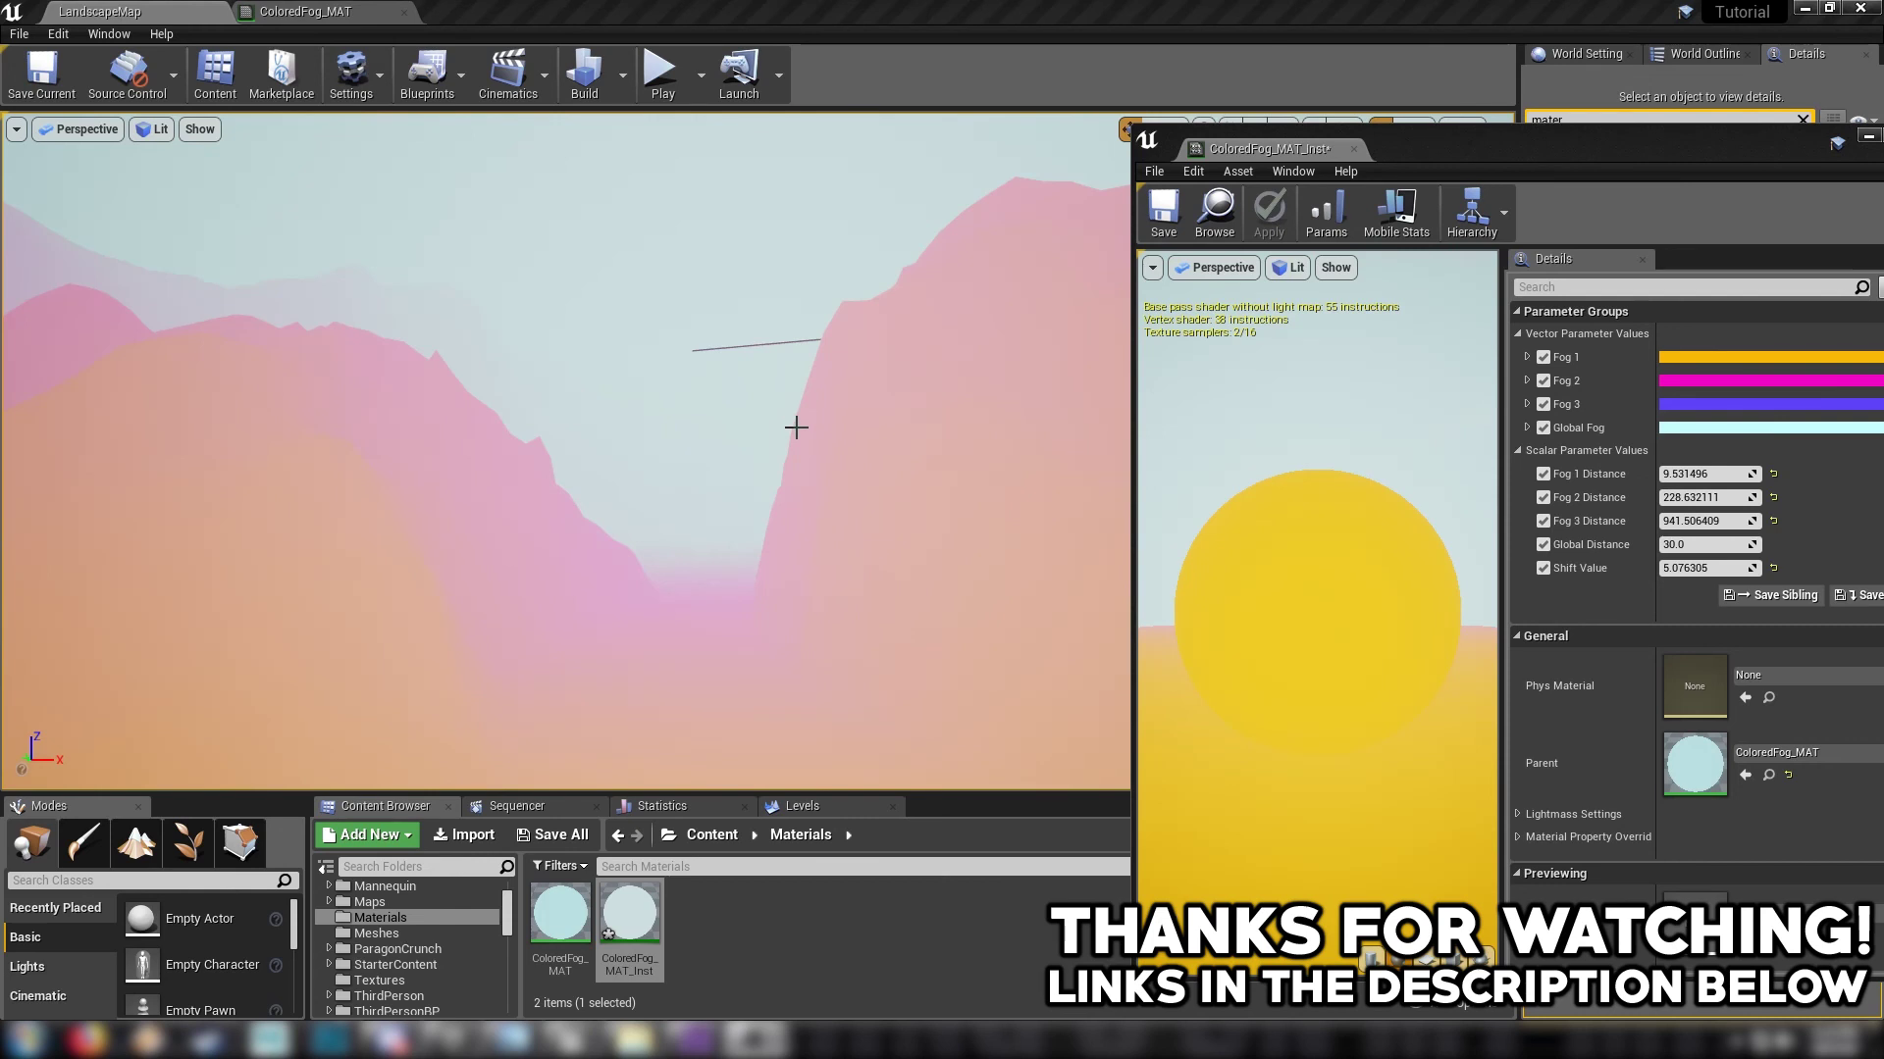
right_drag(797, 428, 839, 434)
key(w)
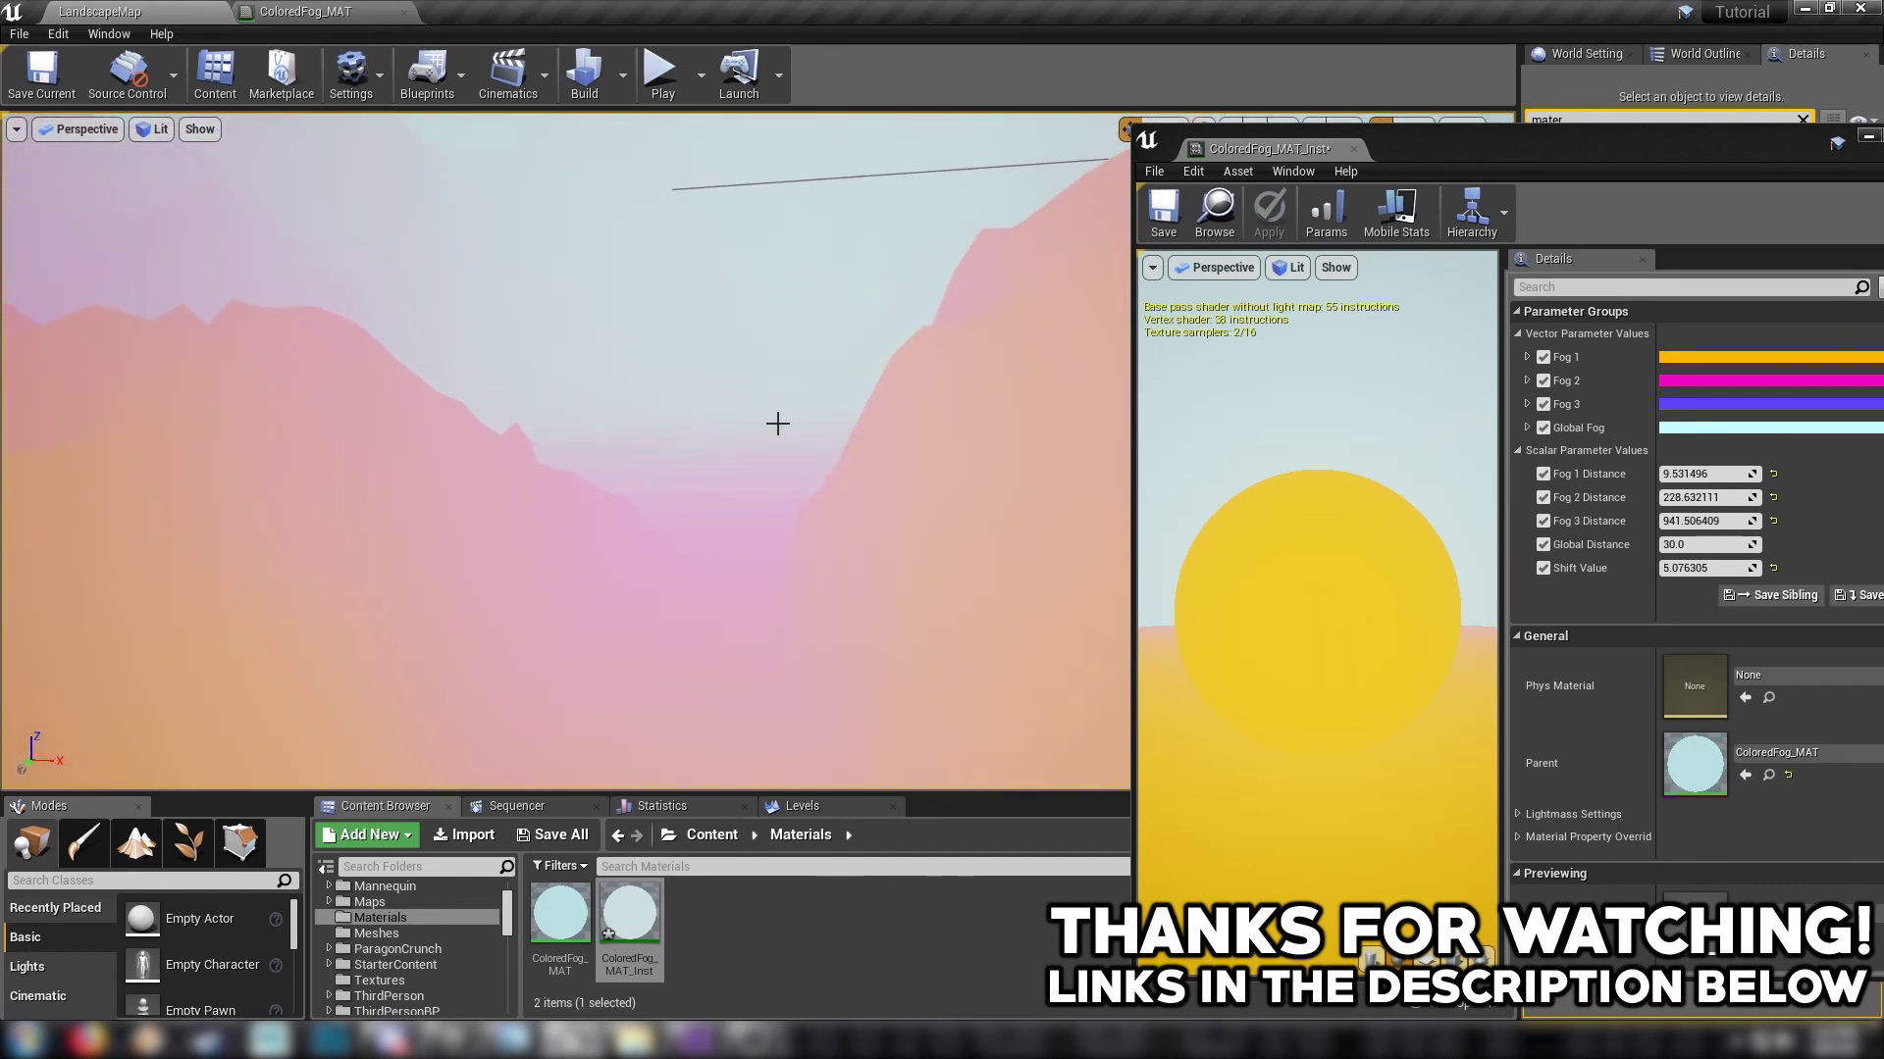
click(1698, 428)
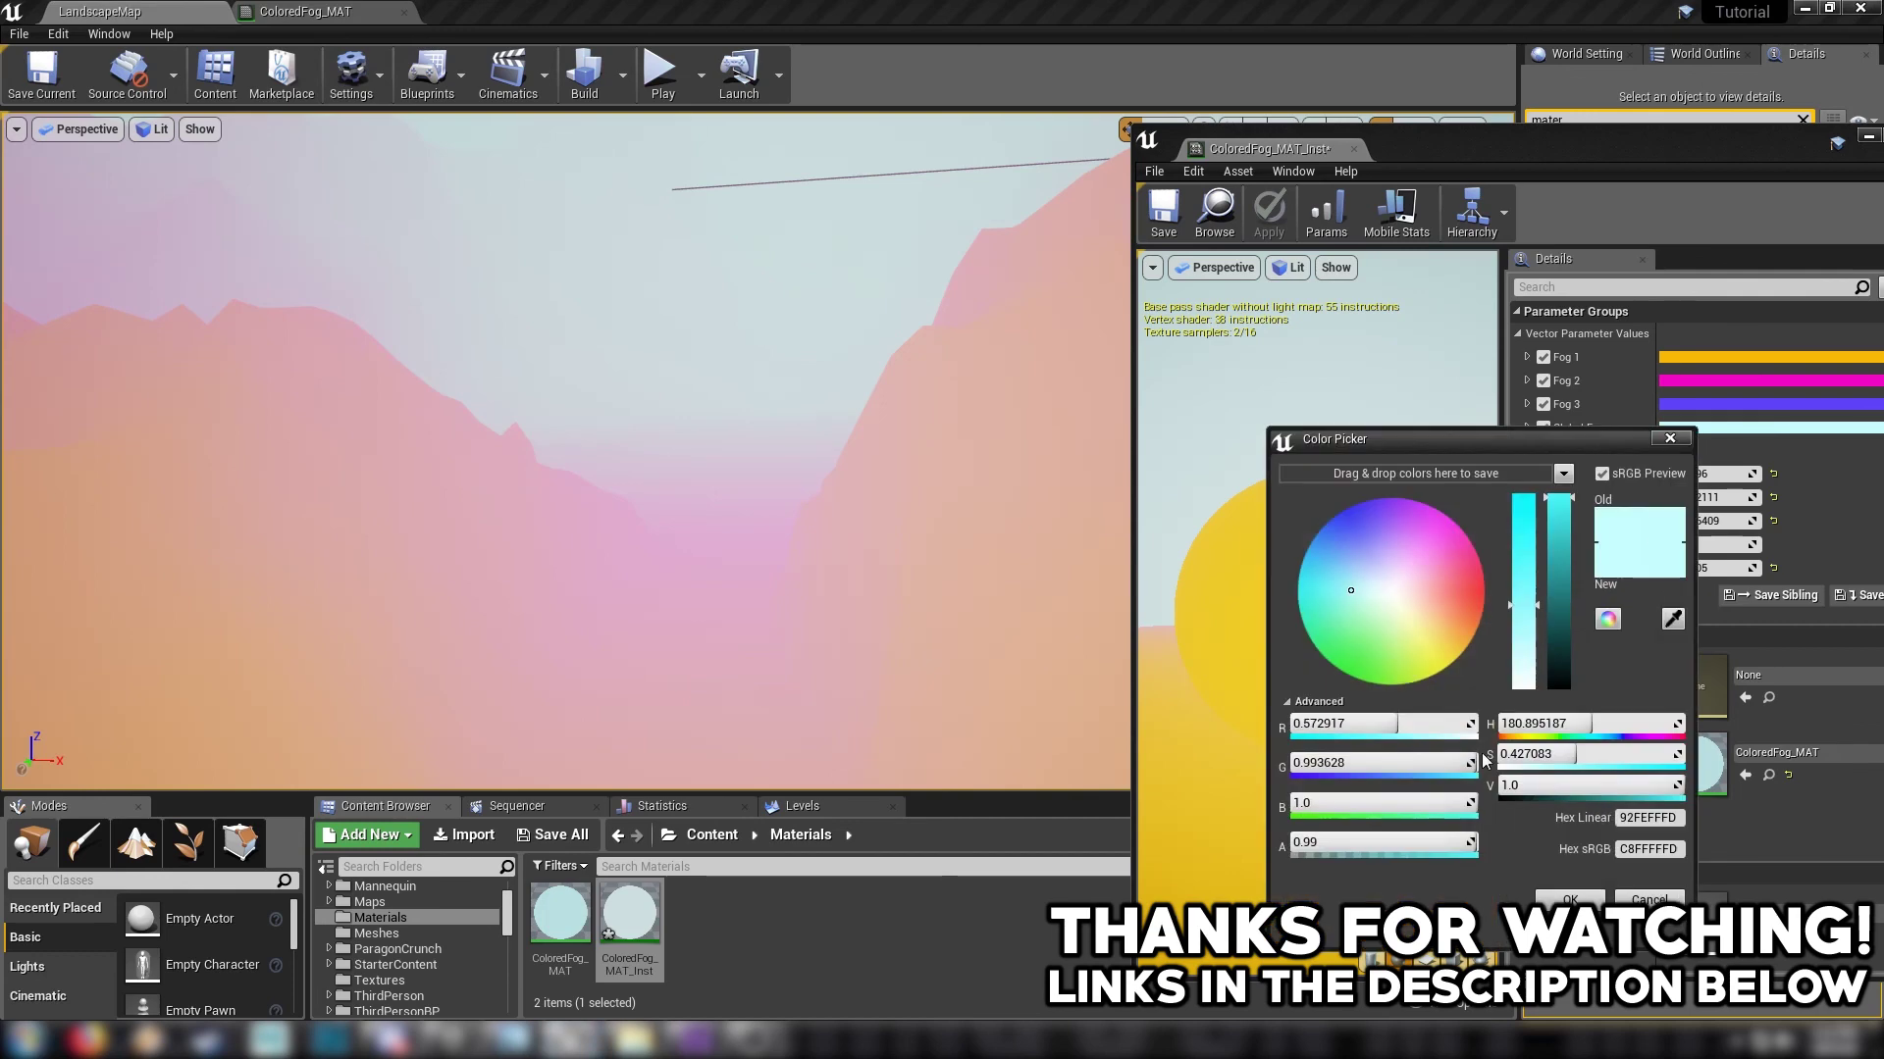
drag(1399, 851, 1361, 843)
click(1574, 899)
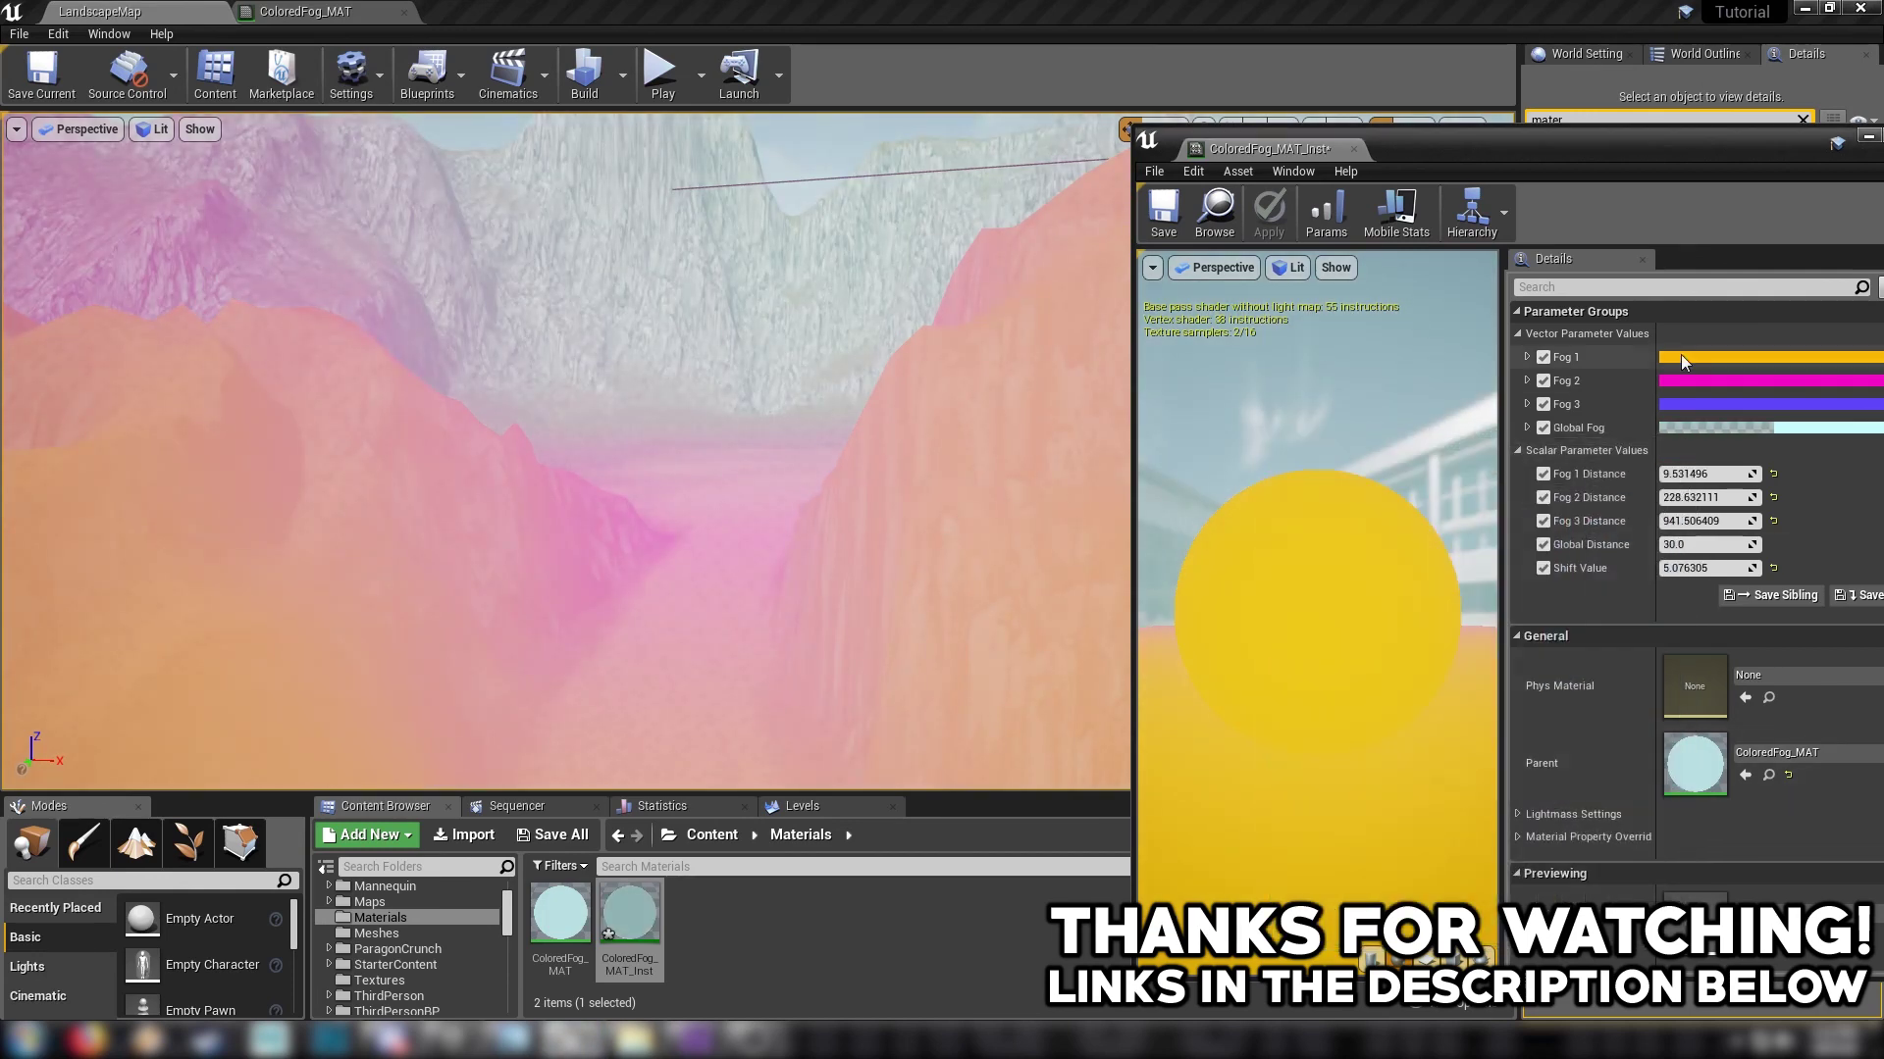
Step: Lower the Fog 3 colour alpha and reduce the Fog 2 colour alpha to about 0.478
click(1689, 400)
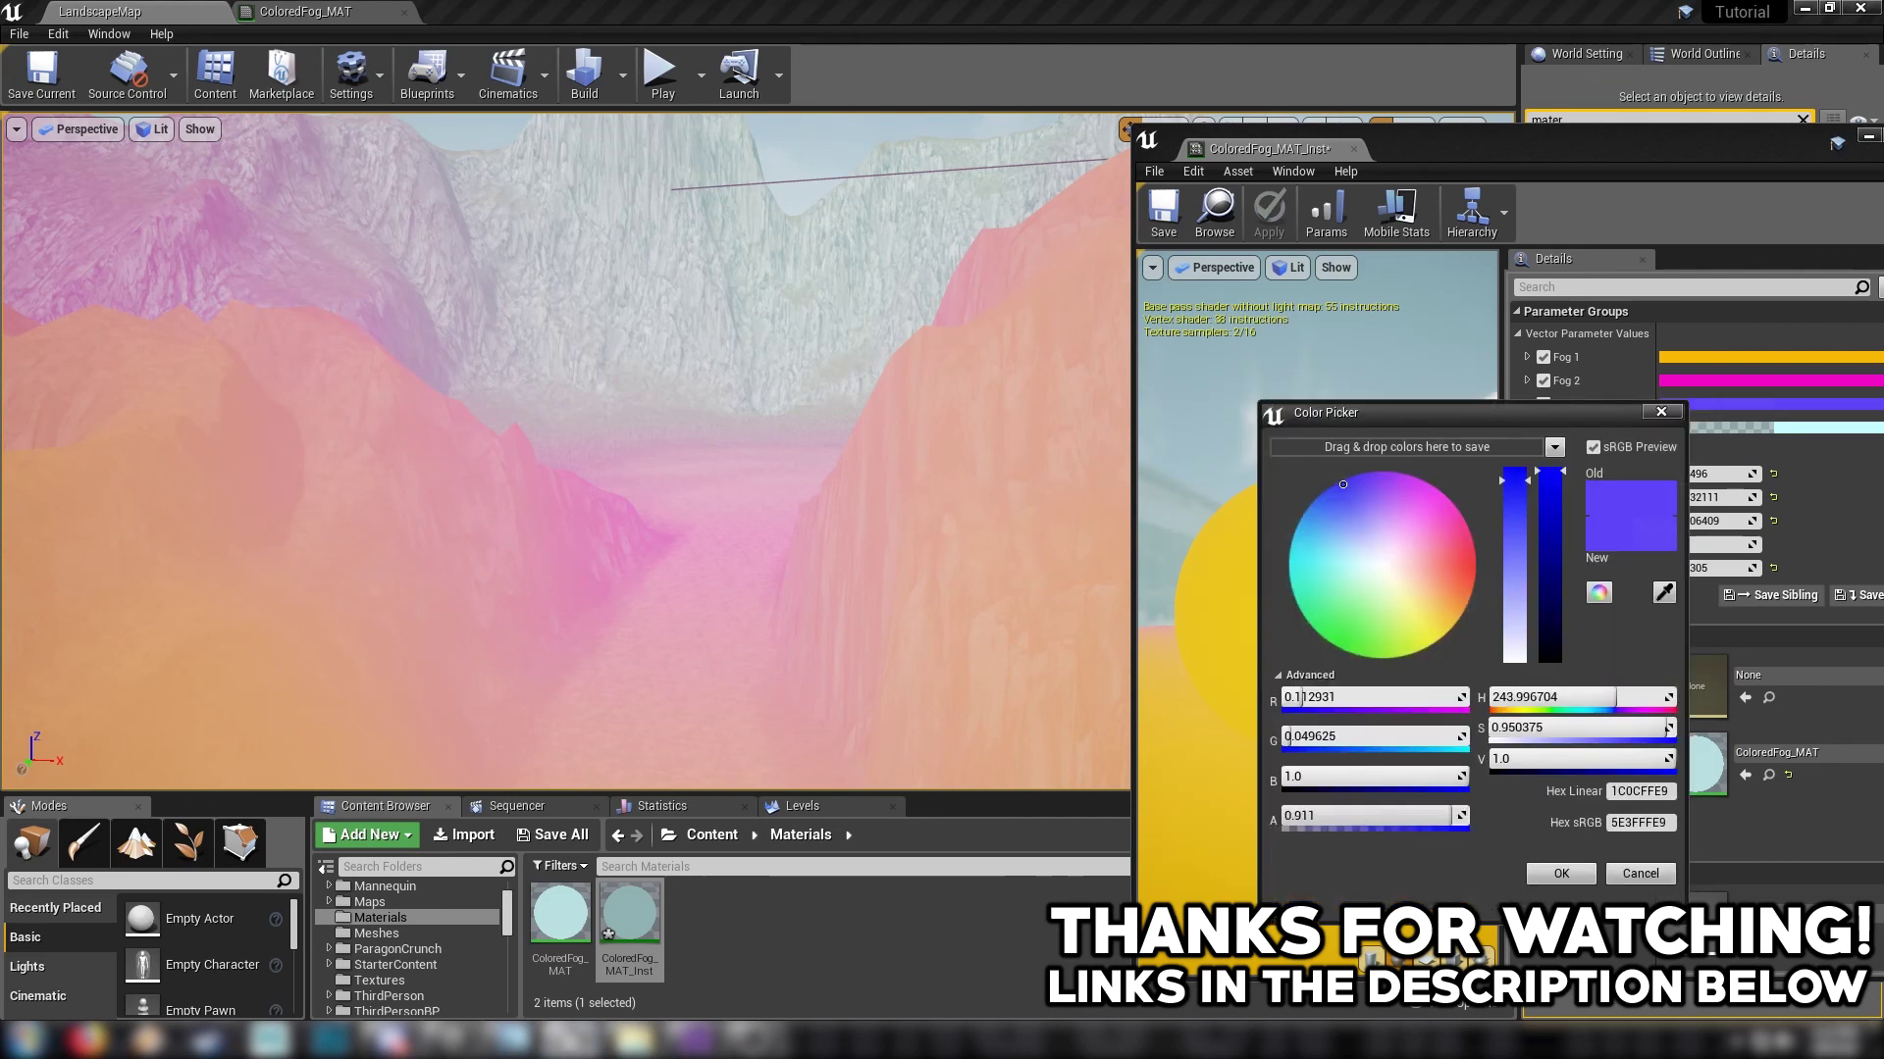
click(1562, 875)
click(1732, 381)
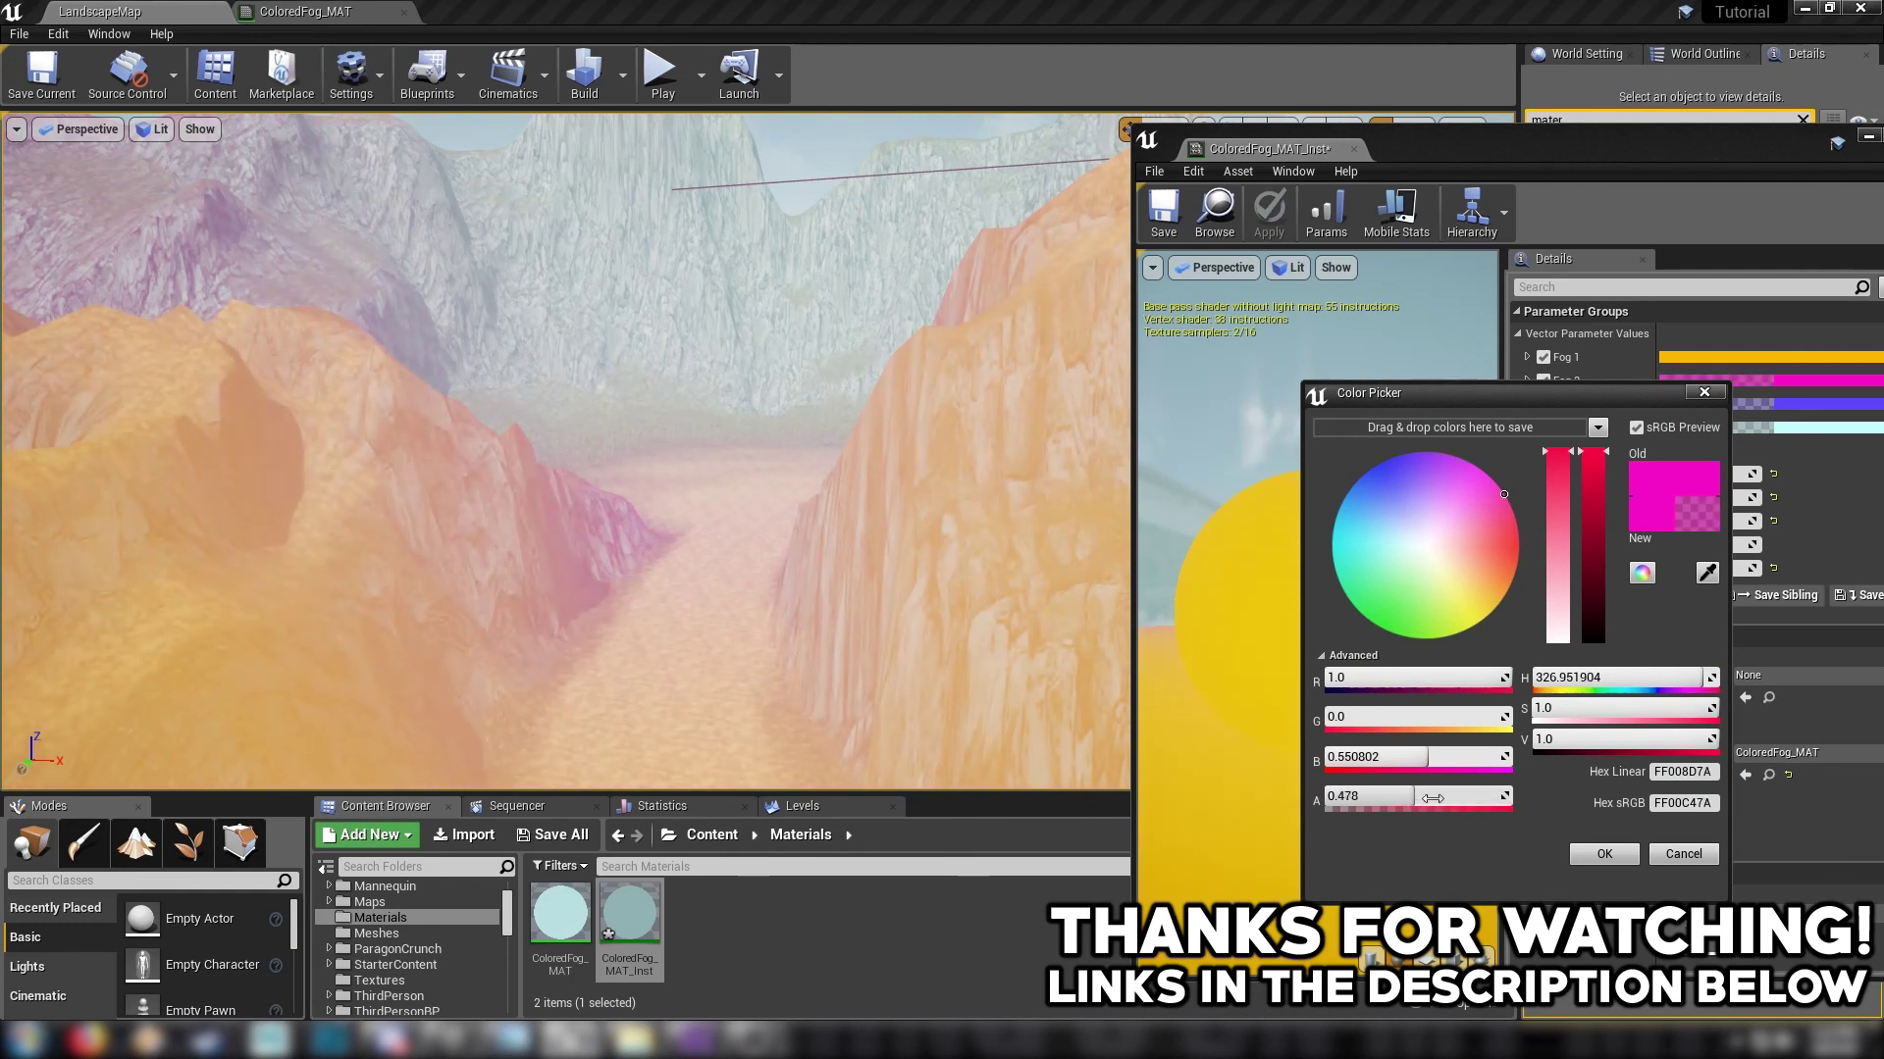
click(1604, 855)
Step: Reduce the Fog 1 colour alpha to 0.269 and fly along the valley to examine the softened fog layers
click(1744, 356)
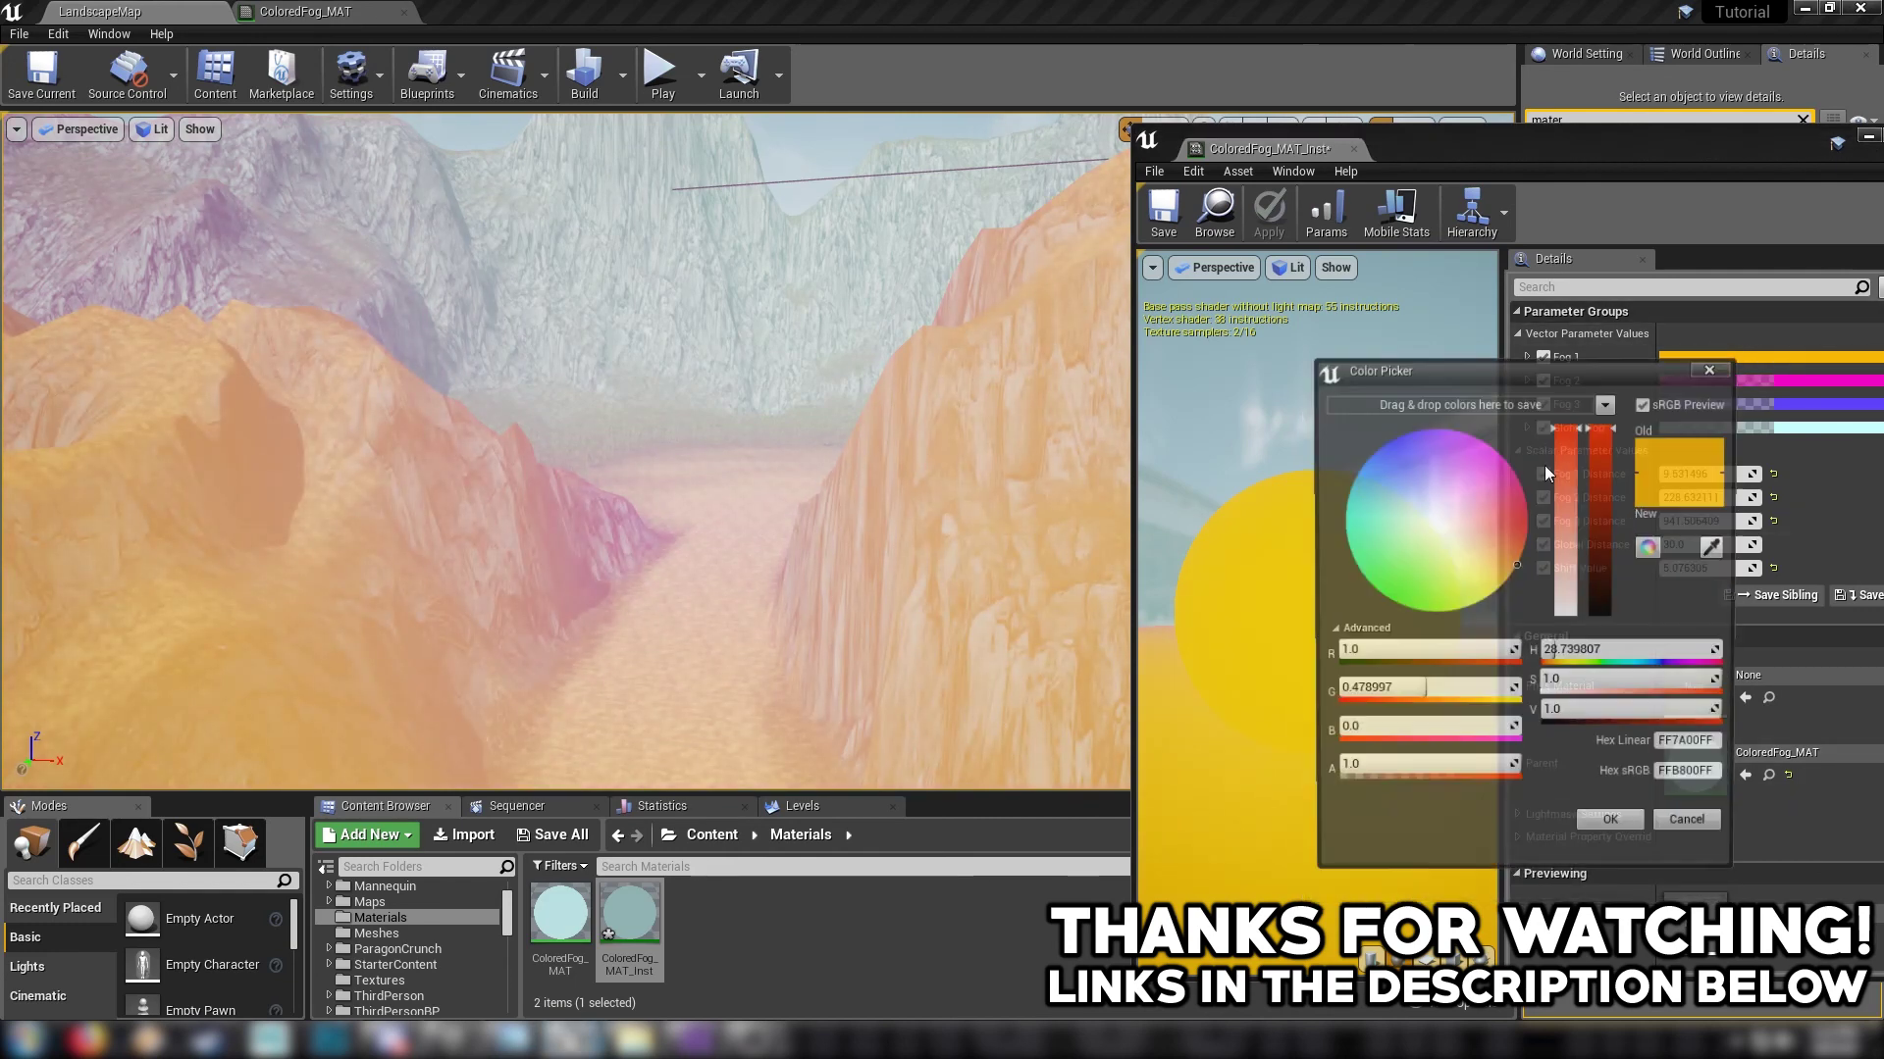
drag(1516, 771, 1394, 771)
key(s)
mouse_move(1027, 671)
right_down()
mouse_move(996, 620)
mouse_move(1021, 665)
right_up()
key(w)
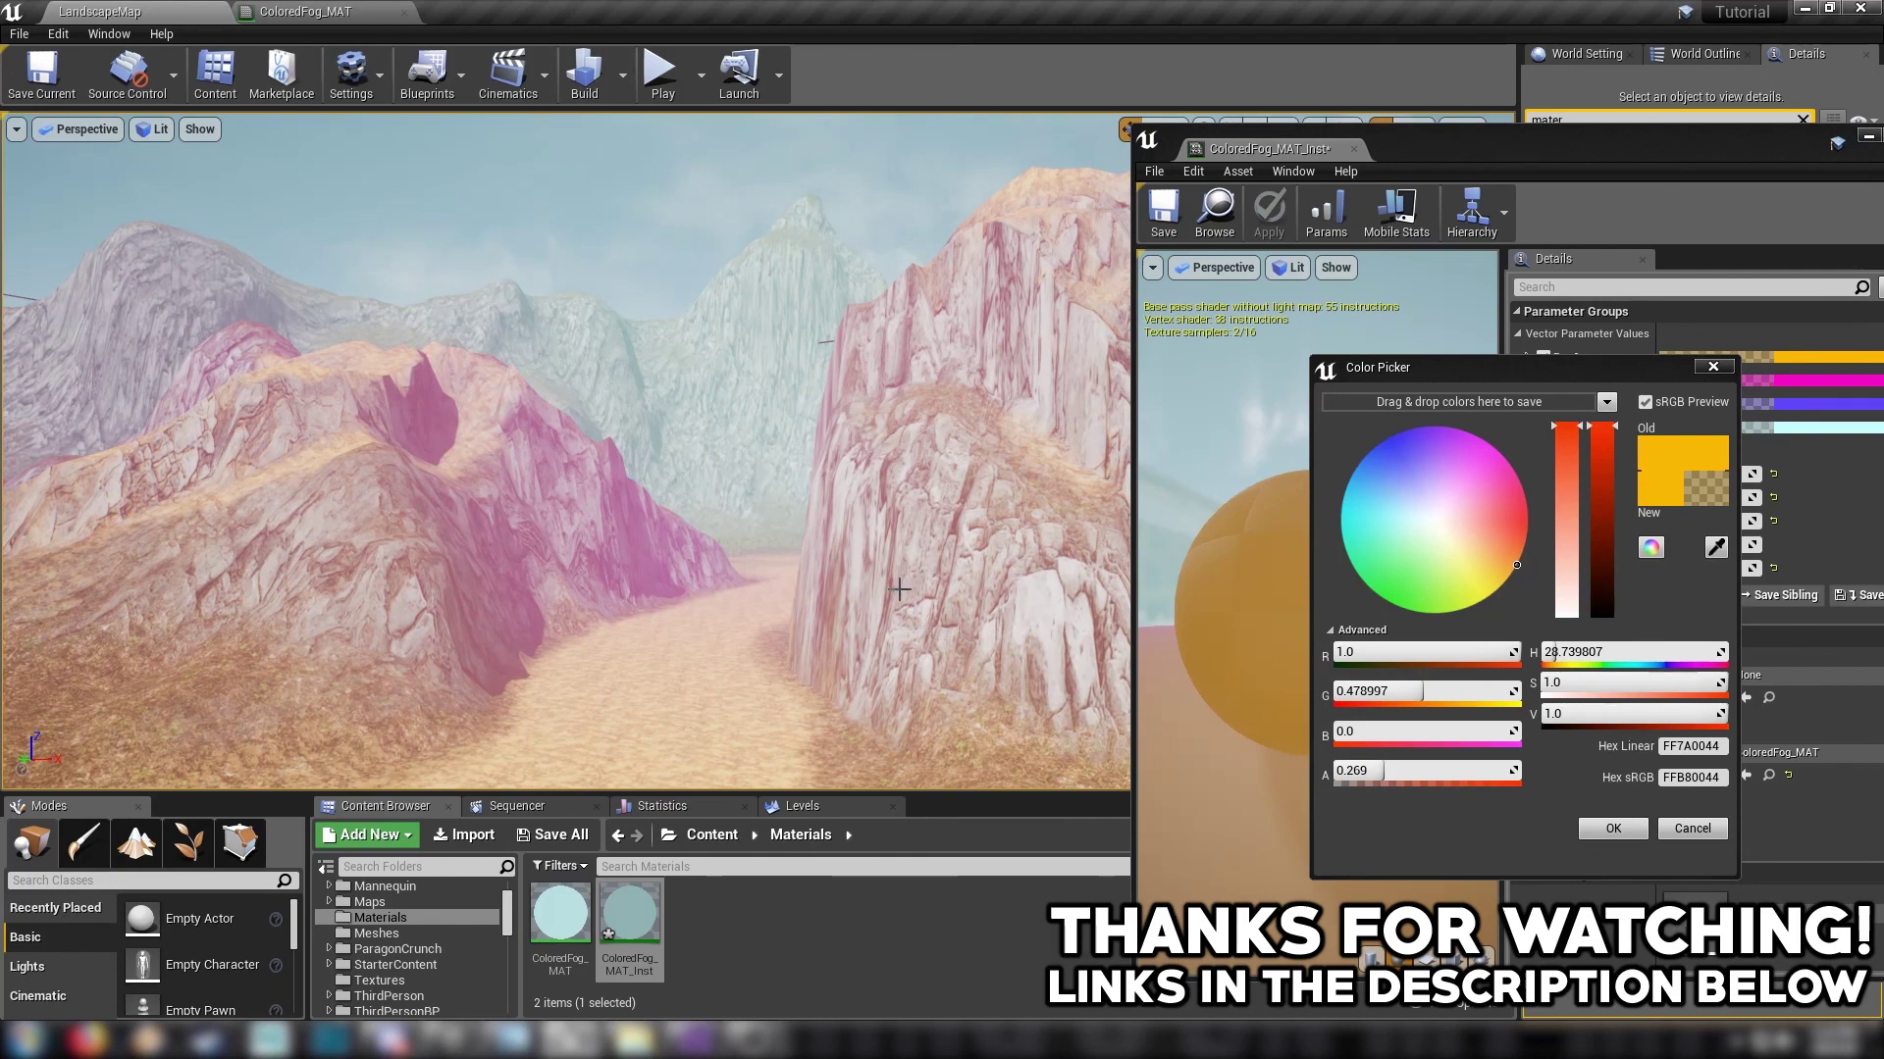
mouse_move(728, 594)
right_down()
mouse_move(628, 590)
mouse_move(792, 598)
mouse_move(728, 594)
right_up()
key(w)
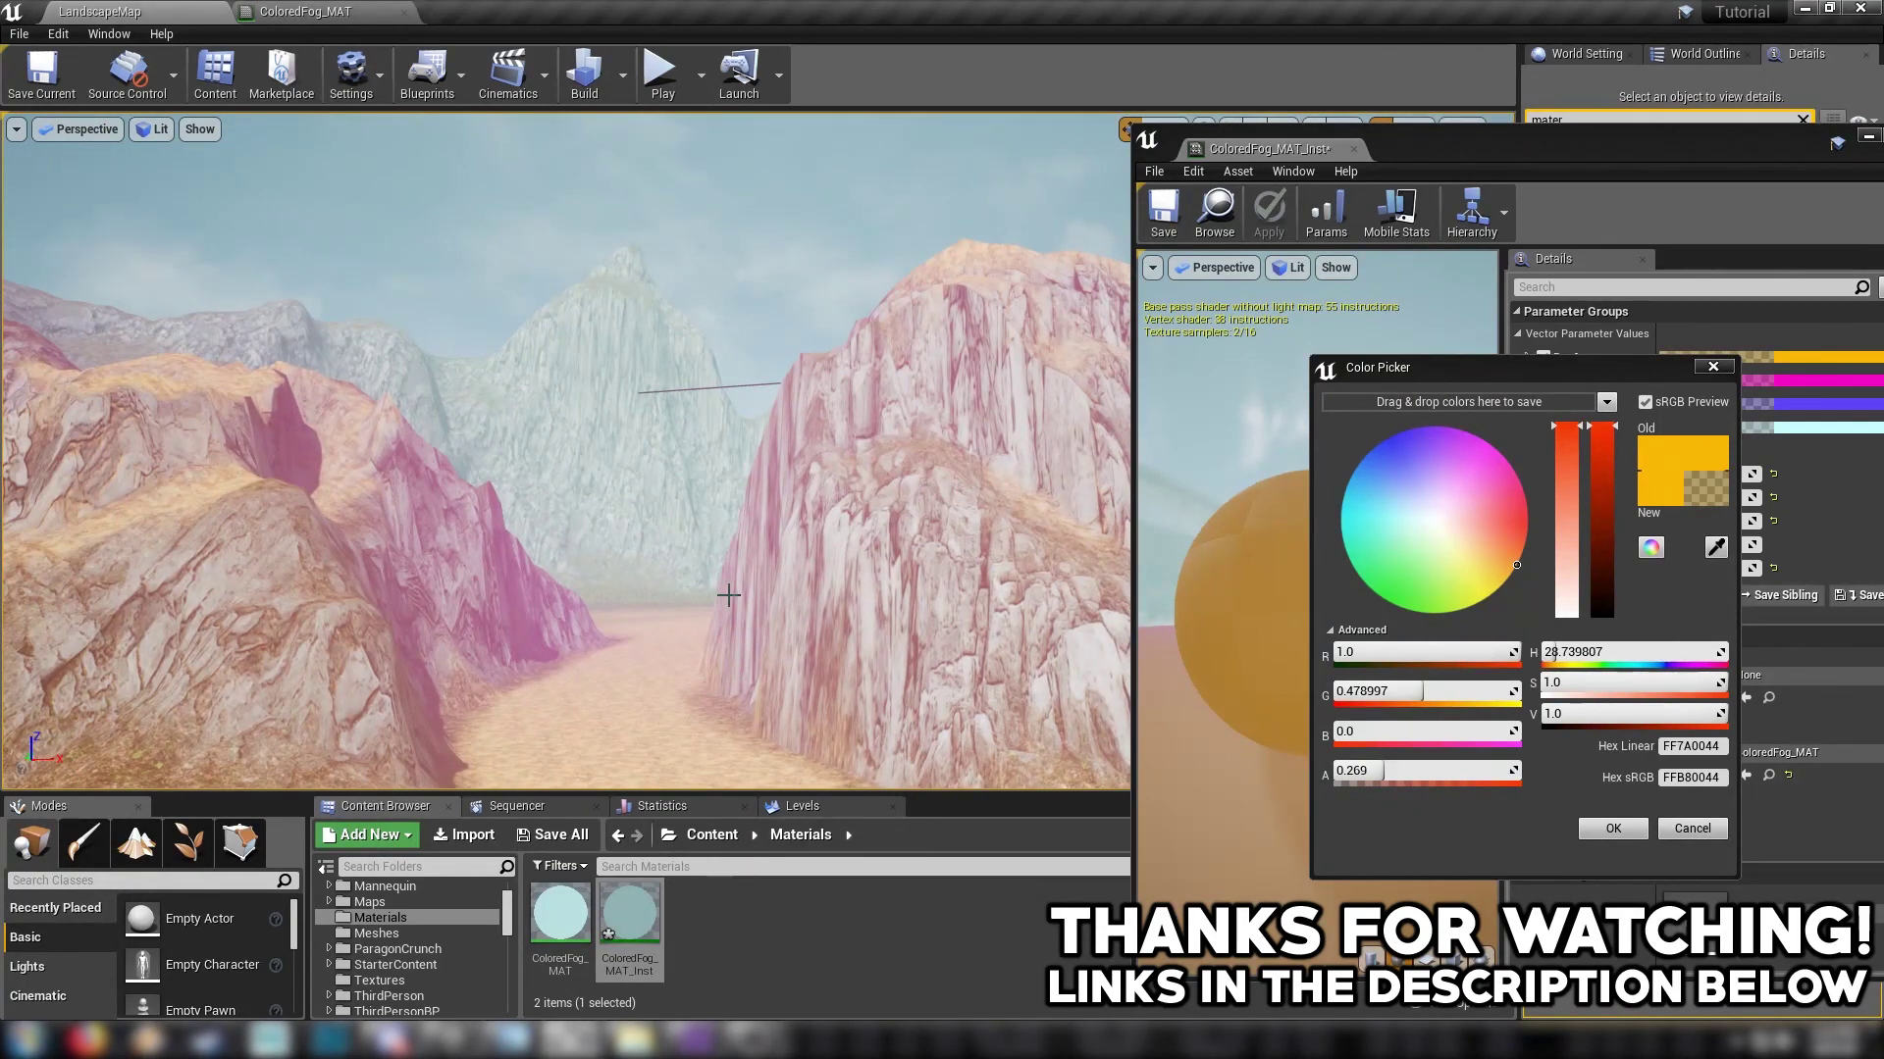